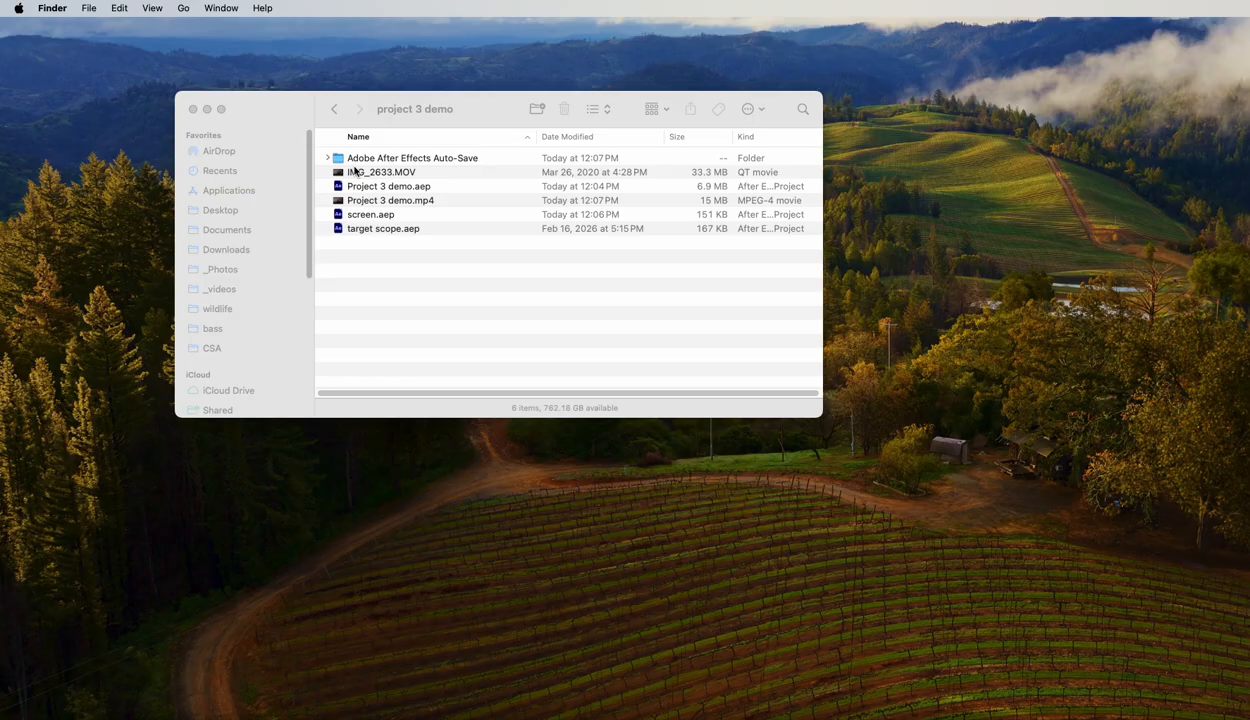
# Preview the IMG_2633.MOV clip from the project 3 demo folder and scrub through its footage
pyautogui.click(340, 172)
pyautogui.press('space')
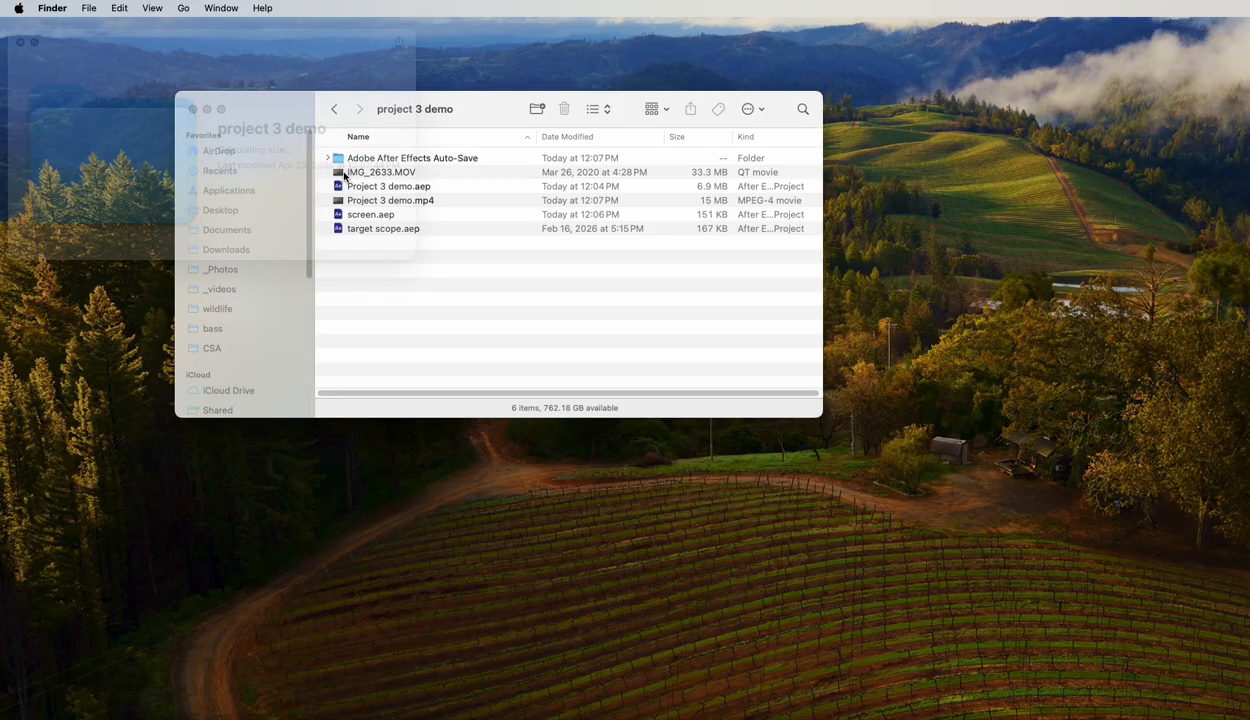
pyautogui.press('space')
pyautogui.click(373, 172)
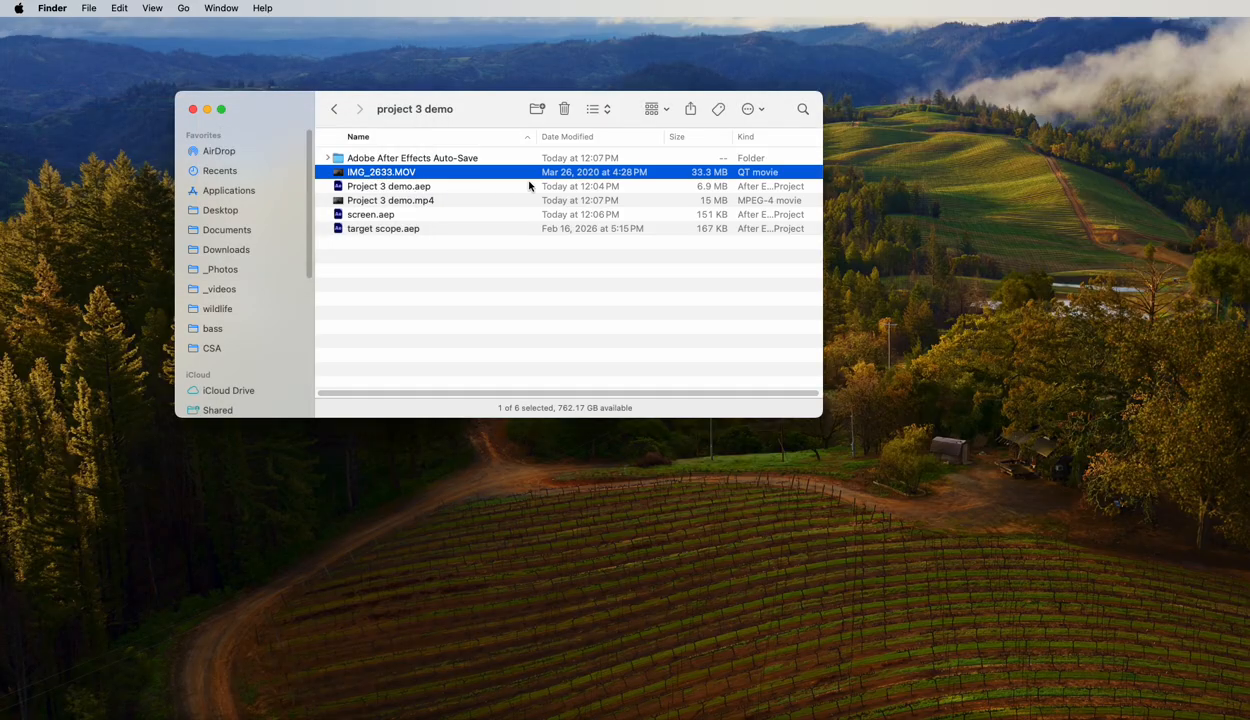
pyautogui.press('space')
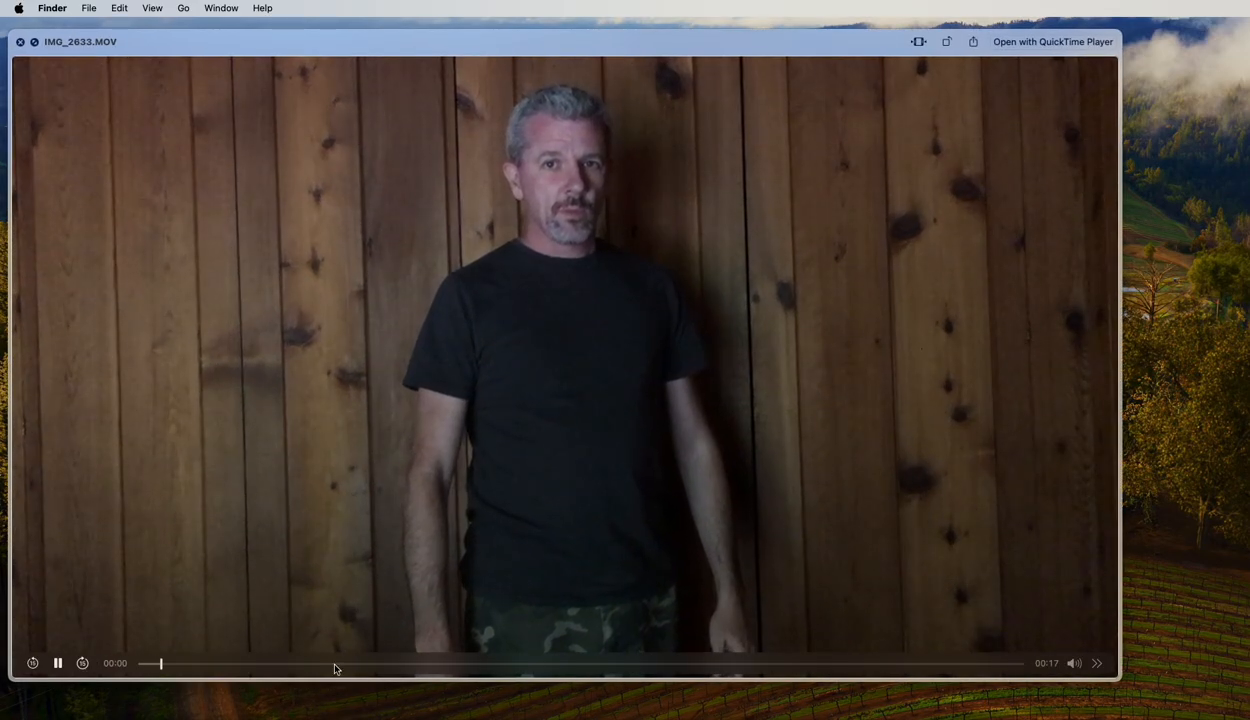
pyautogui.moveTo(330, 666); pyautogui.dragTo(737, 661)
pyautogui.press('space')
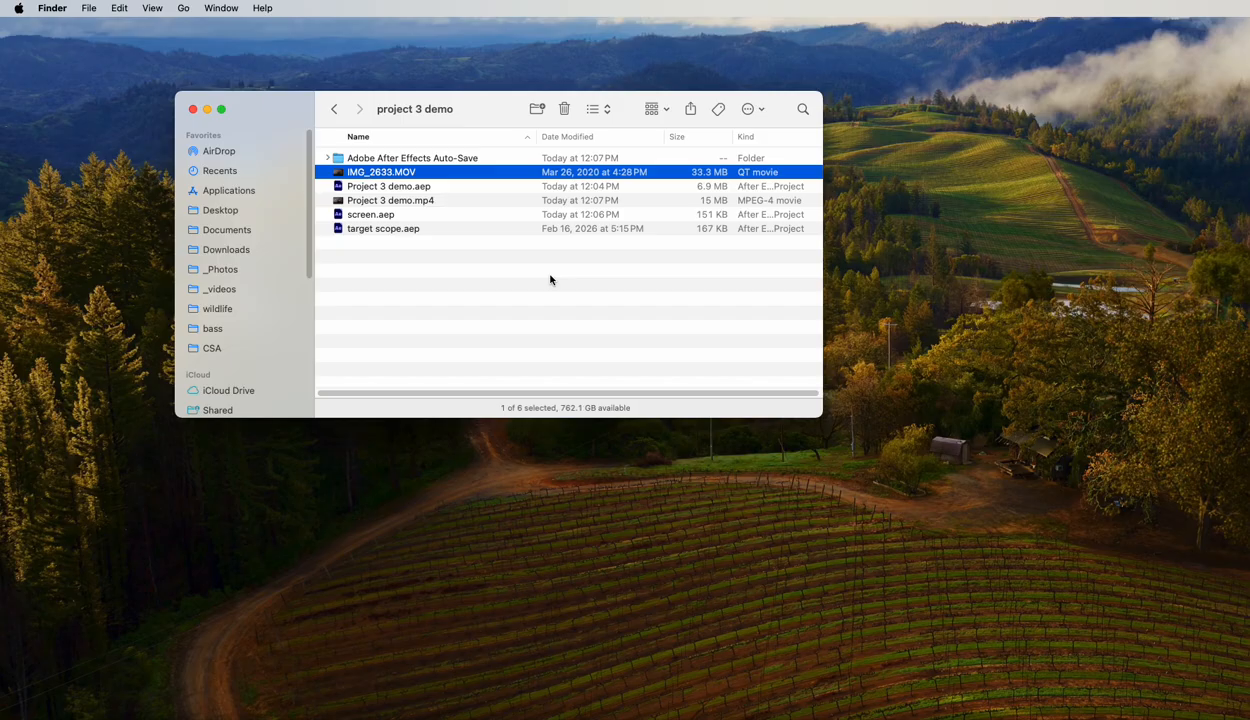
# Preview the finished Project 3 demo.mp4 video and scrub through its effects
pyautogui.click(430, 200)
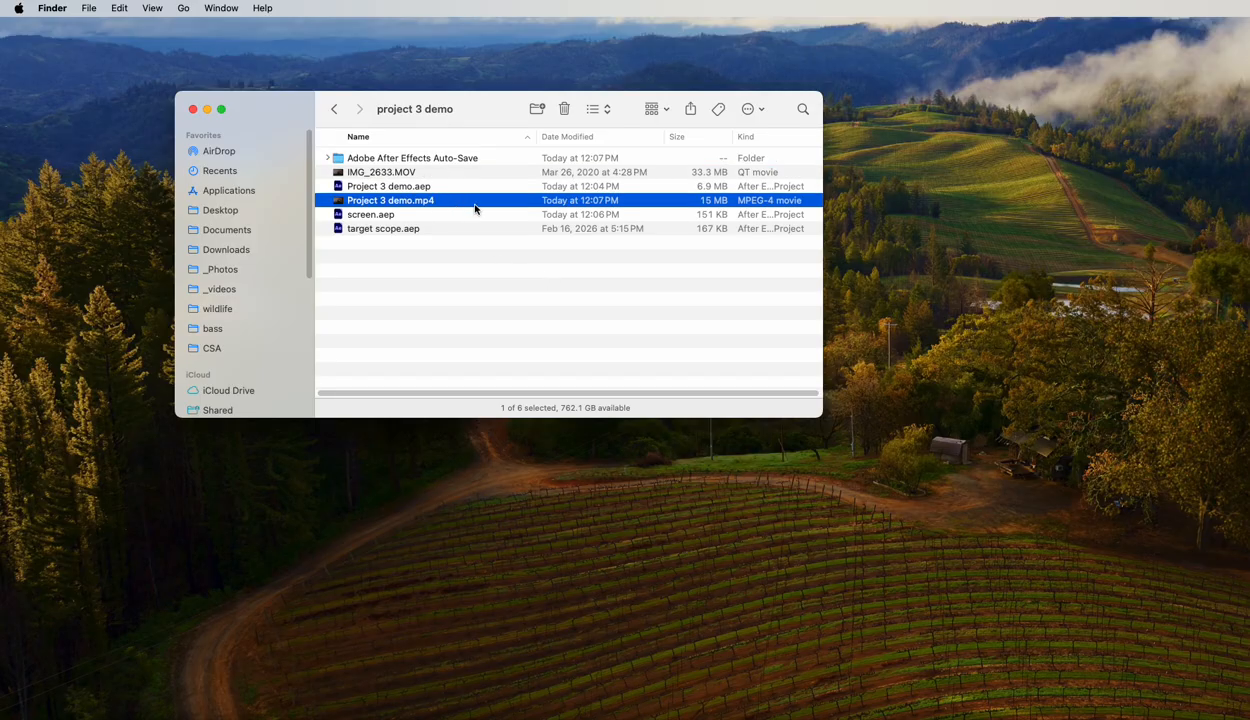
pyautogui.press('space')
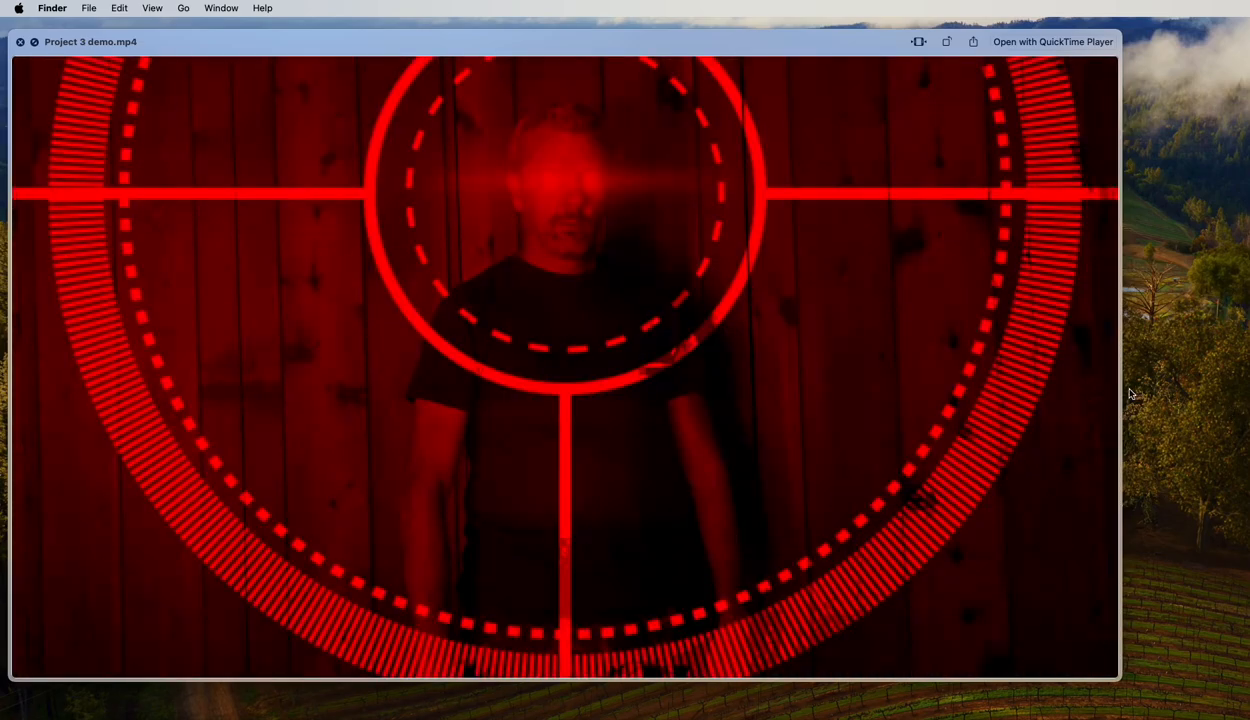
pyautogui.moveTo(612, 214)
pyautogui.moveTo(670, 670); pyautogui.dragTo(845, 625)
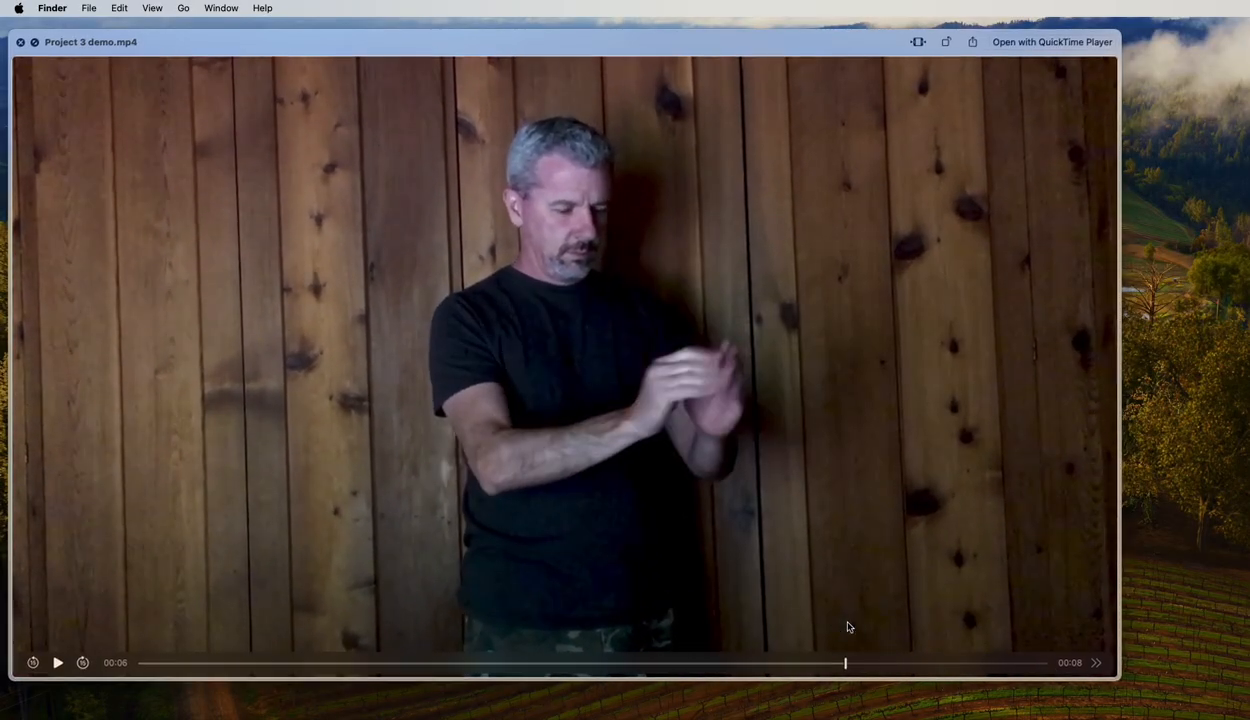
pyautogui.press('space')
pyautogui.click(422, 292)
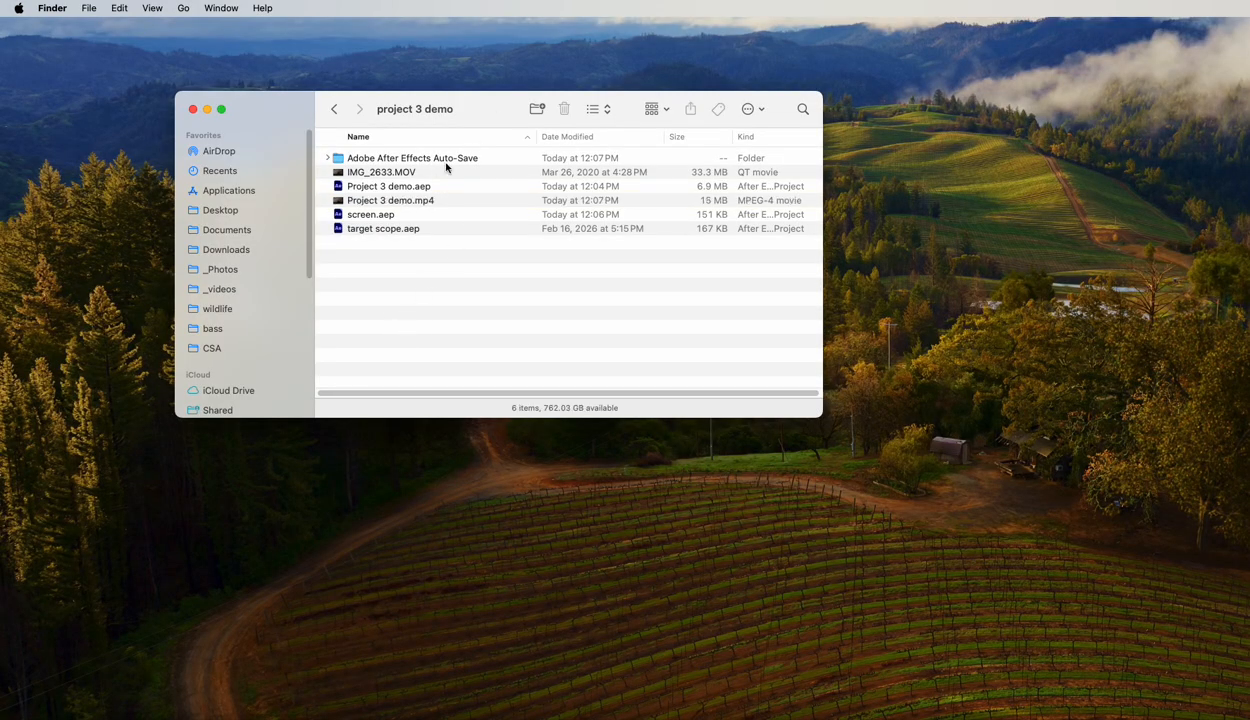
# Switch to After Effects and import IMG_2633.MOV from the project 3 demo folder into the untitled project
pyautogui.click(411, 172)
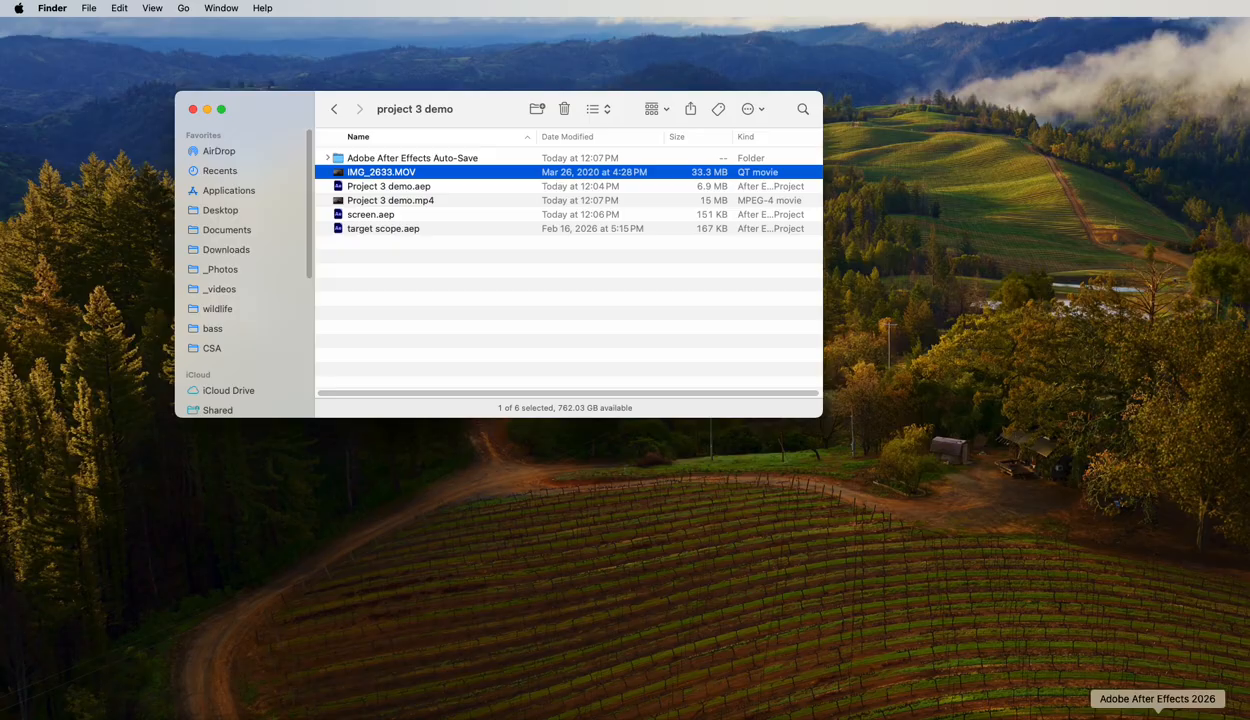
pyautogui.click(1157, 712)
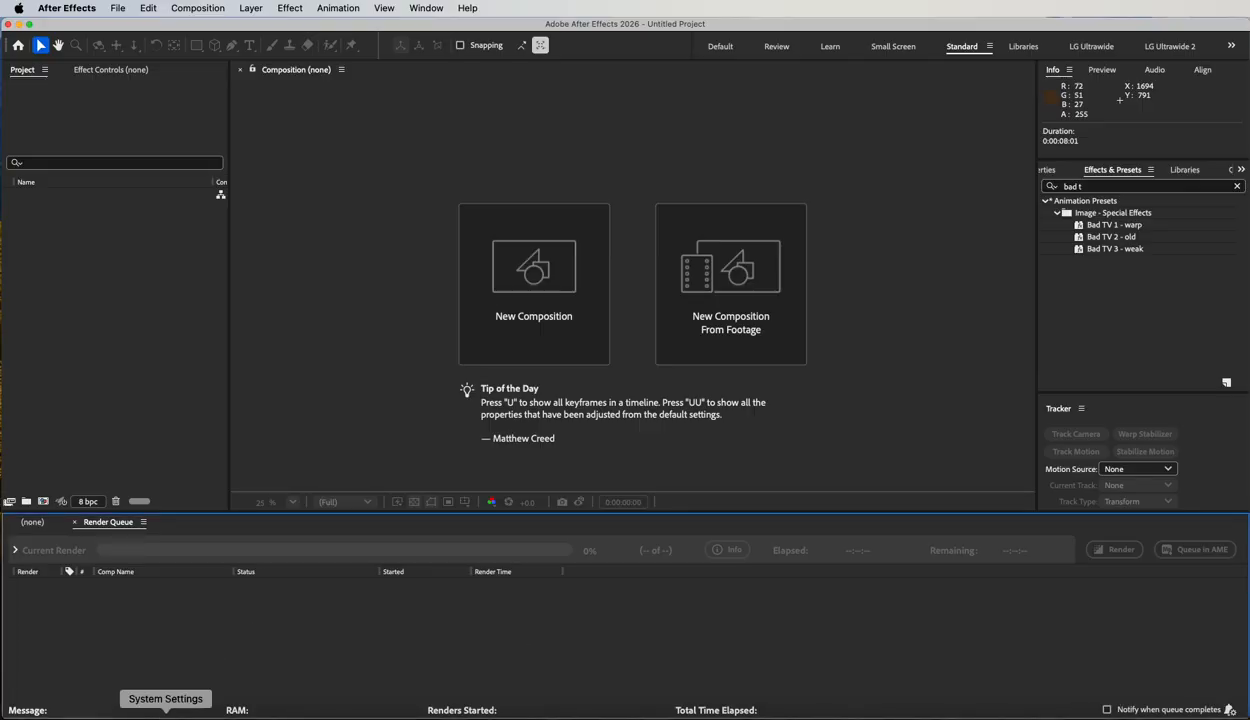
pyautogui.click(131, 712)
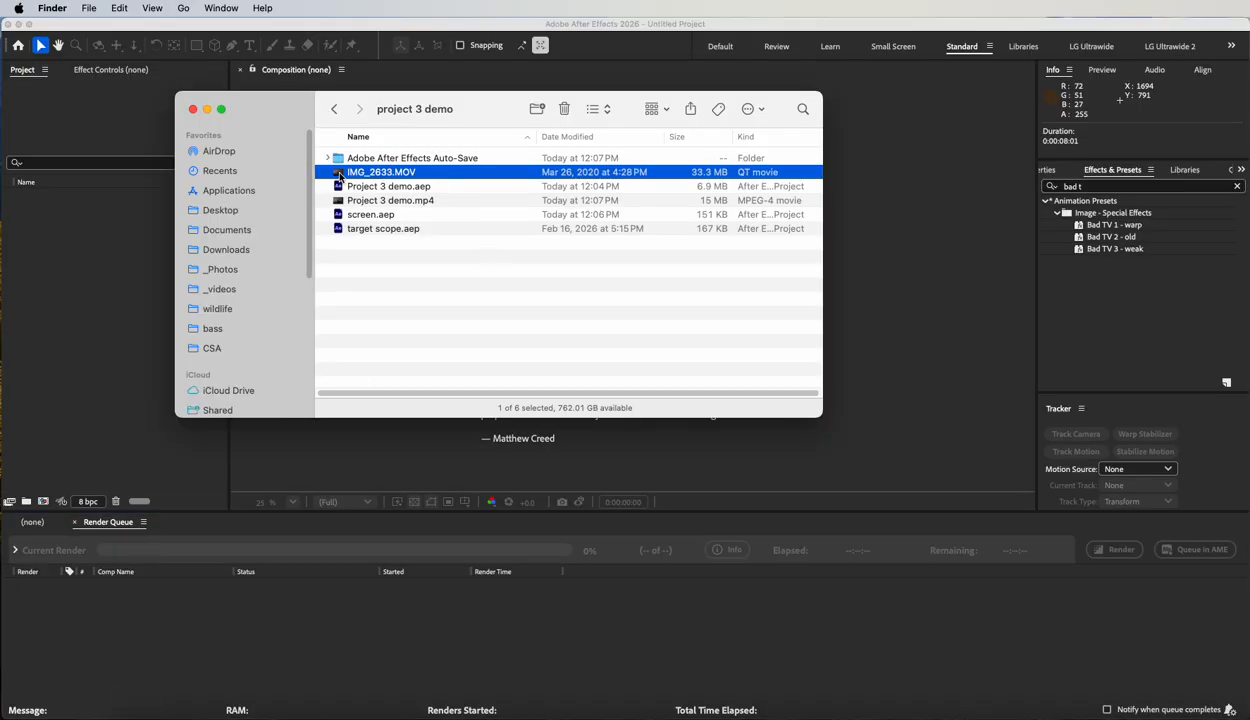
pyautogui.moveTo(338, 175); pyautogui.dragTo(96, 262)
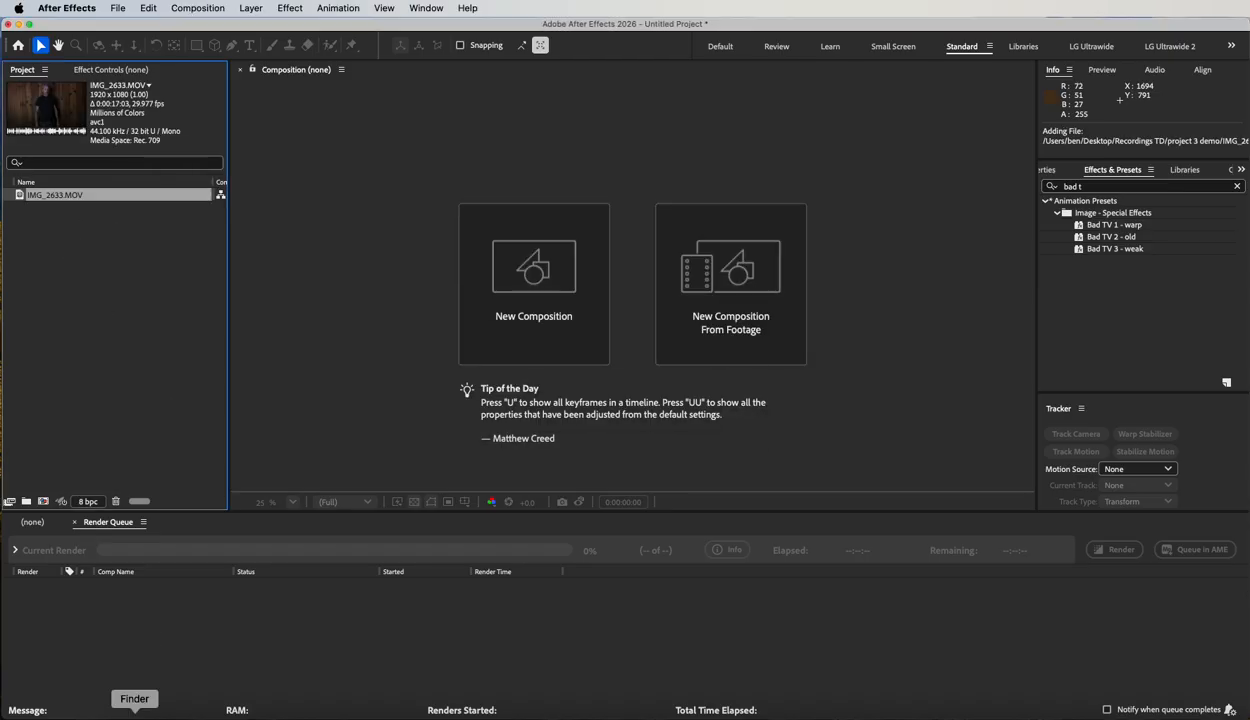
# Open the screen.aep project without saving the current one and examine its ACTIVATED text and shape layers
pyautogui.click(134, 716)
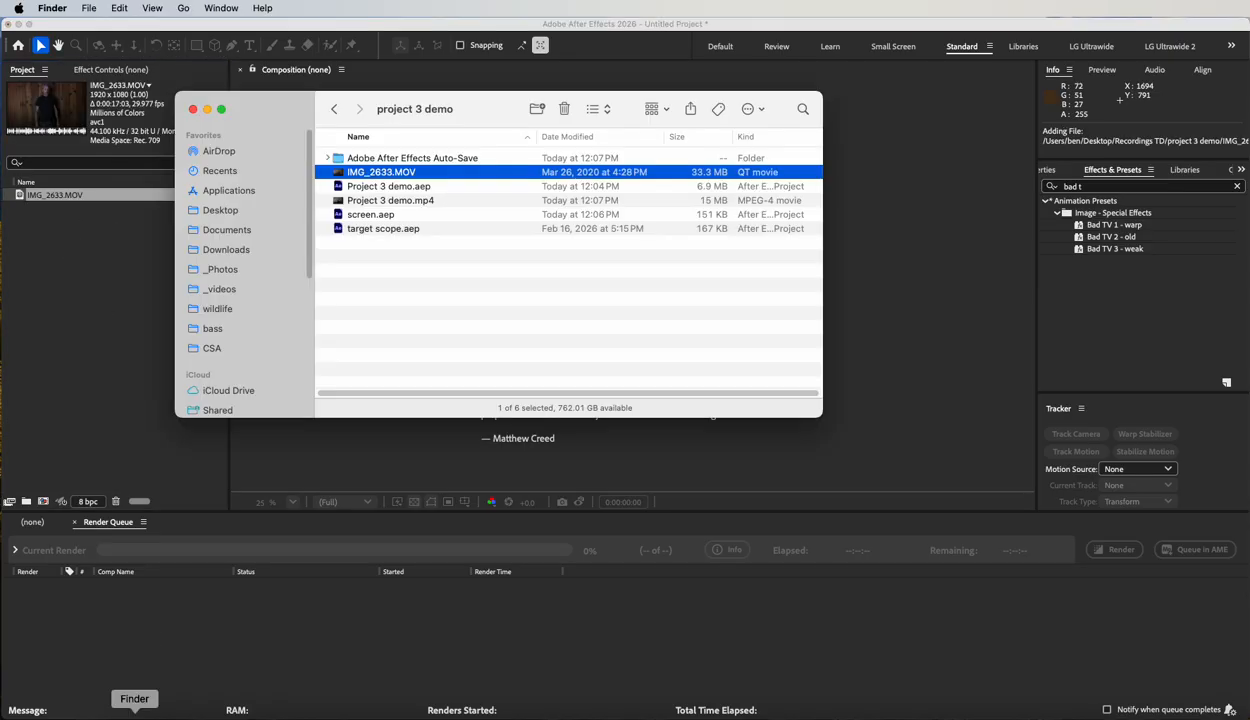
pyautogui.click(385, 215)
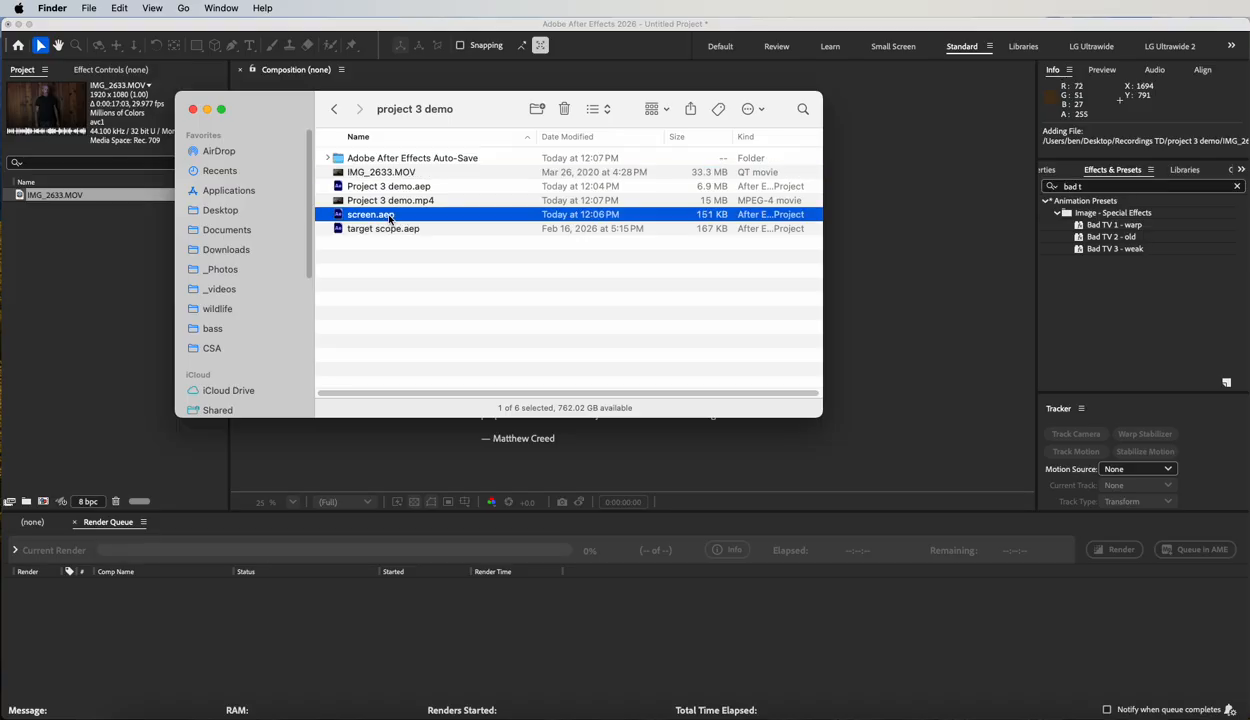
pyautogui.doubleClick(338, 216)
pyautogui.click(657, 418)
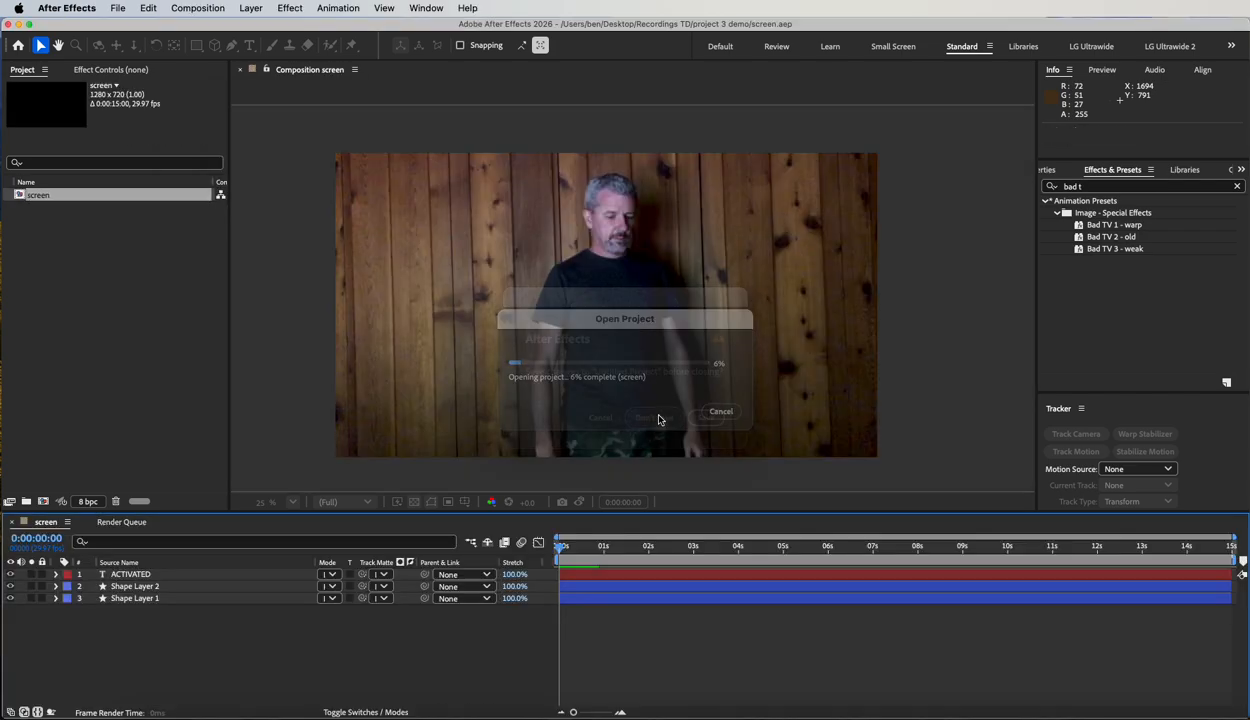
pyautogui.moveTo(558, 549)
pyautogui.mouseDown()
pyautogui.moveTo(1163, 586)
pyautogui.moveTo(566, 533)
pyautogui.moveTo(556, 546)
pyautogui.mouseUp()
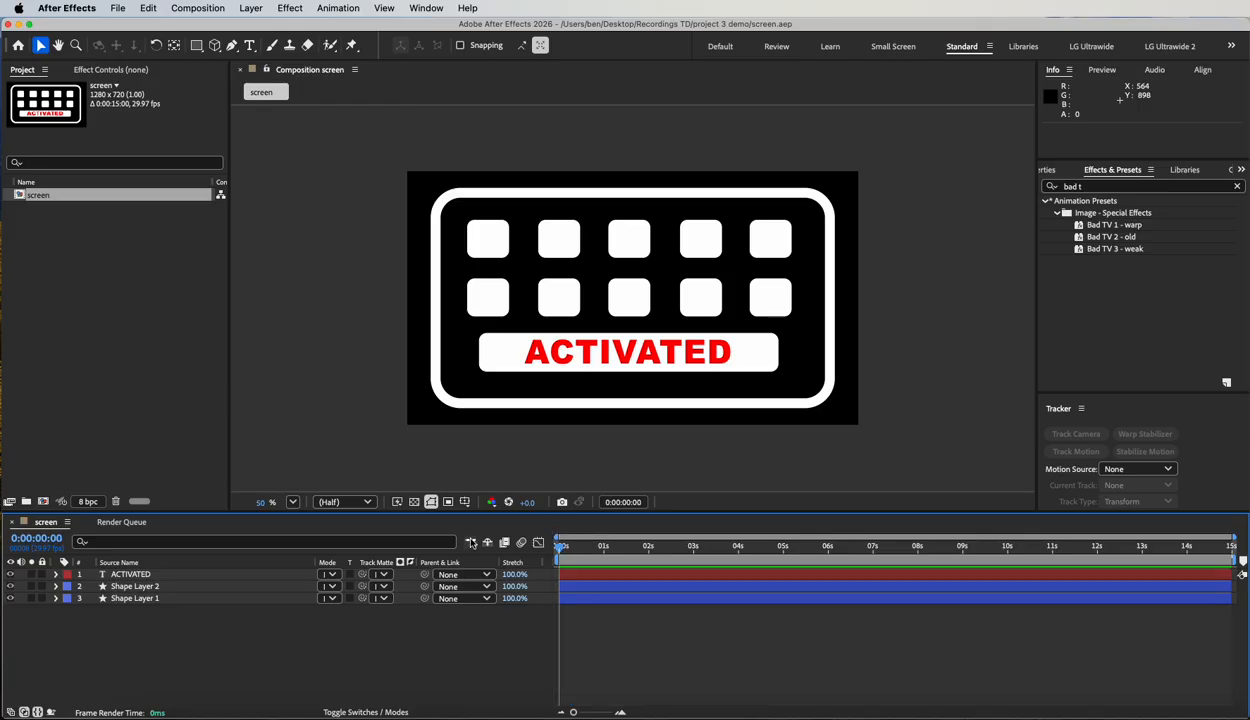
pyautogui.click(131, 575)
pyautogui.click(131, 615)
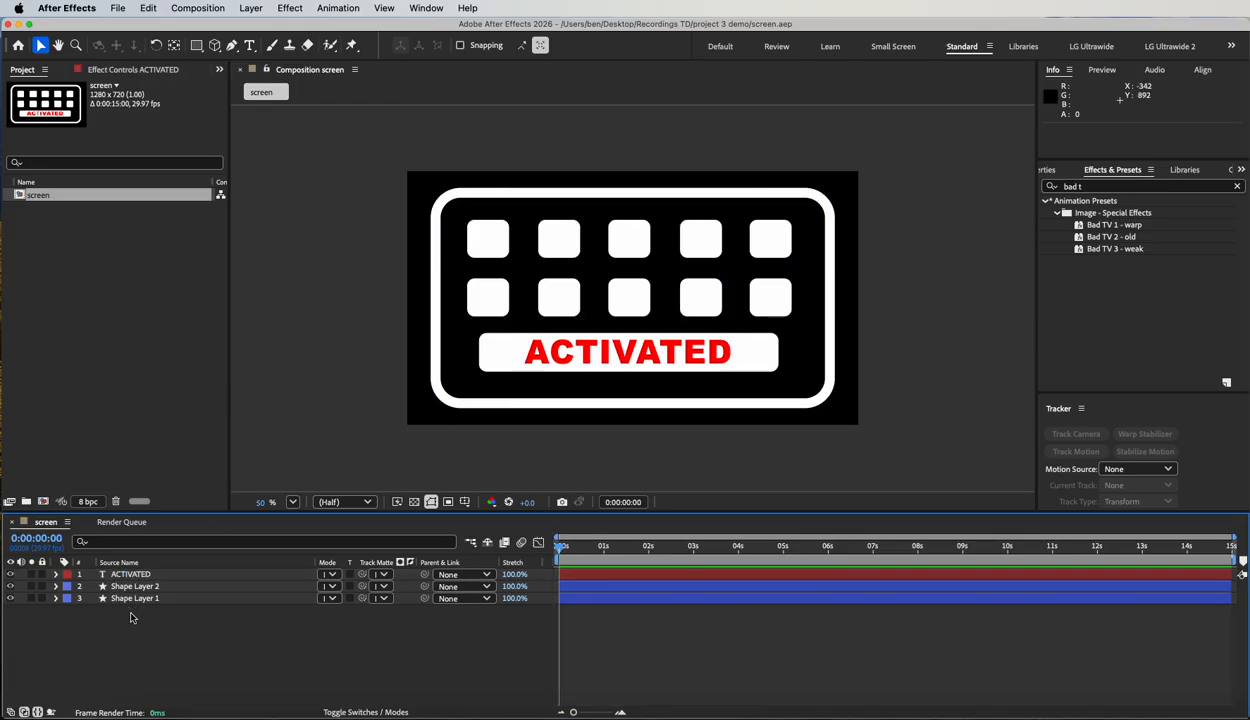
# Open the target scope.aep project with version conversion to view its composition, and close it without saving
pyautogui.click(148, 710)
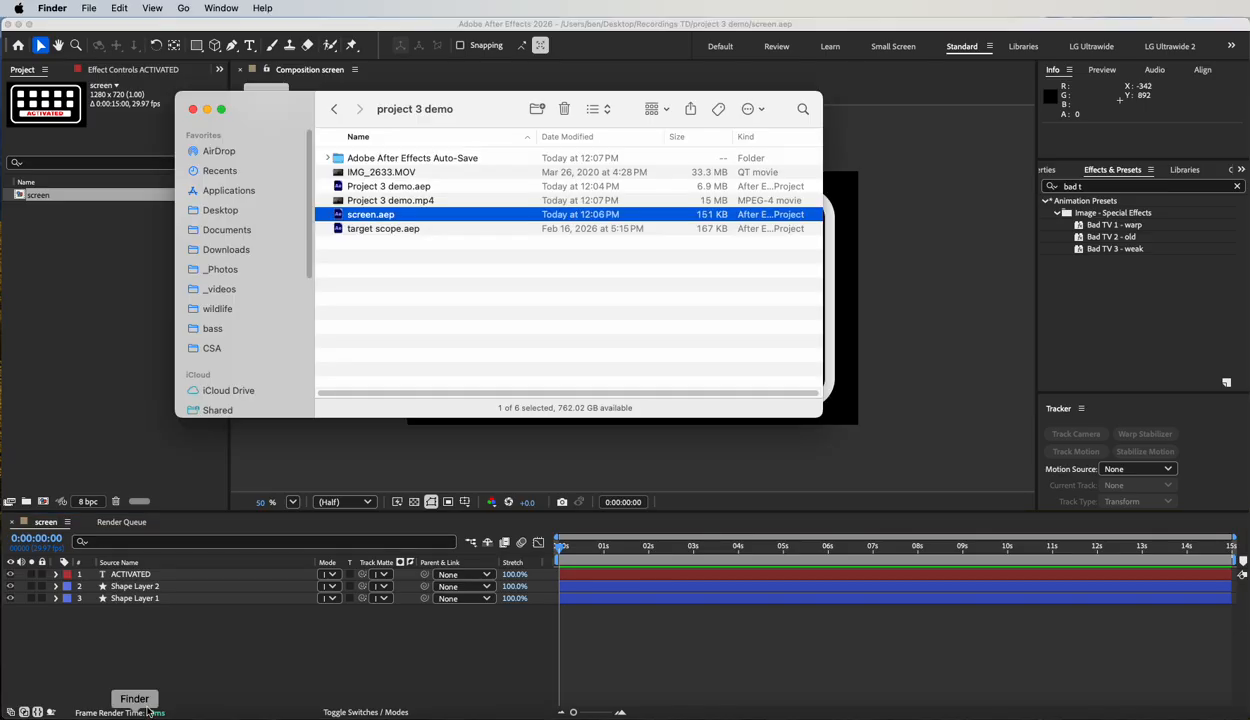
pyautogui.click(340, 229)
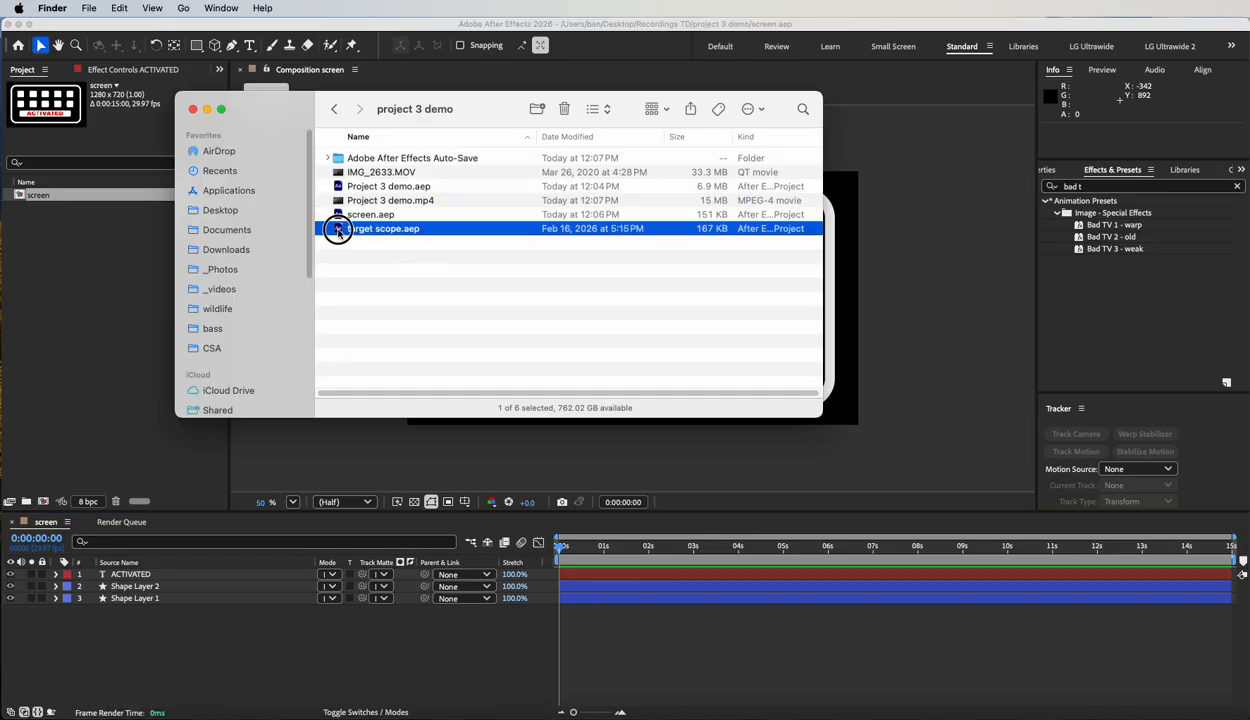
pyautogui.doubleClick(340, 229)
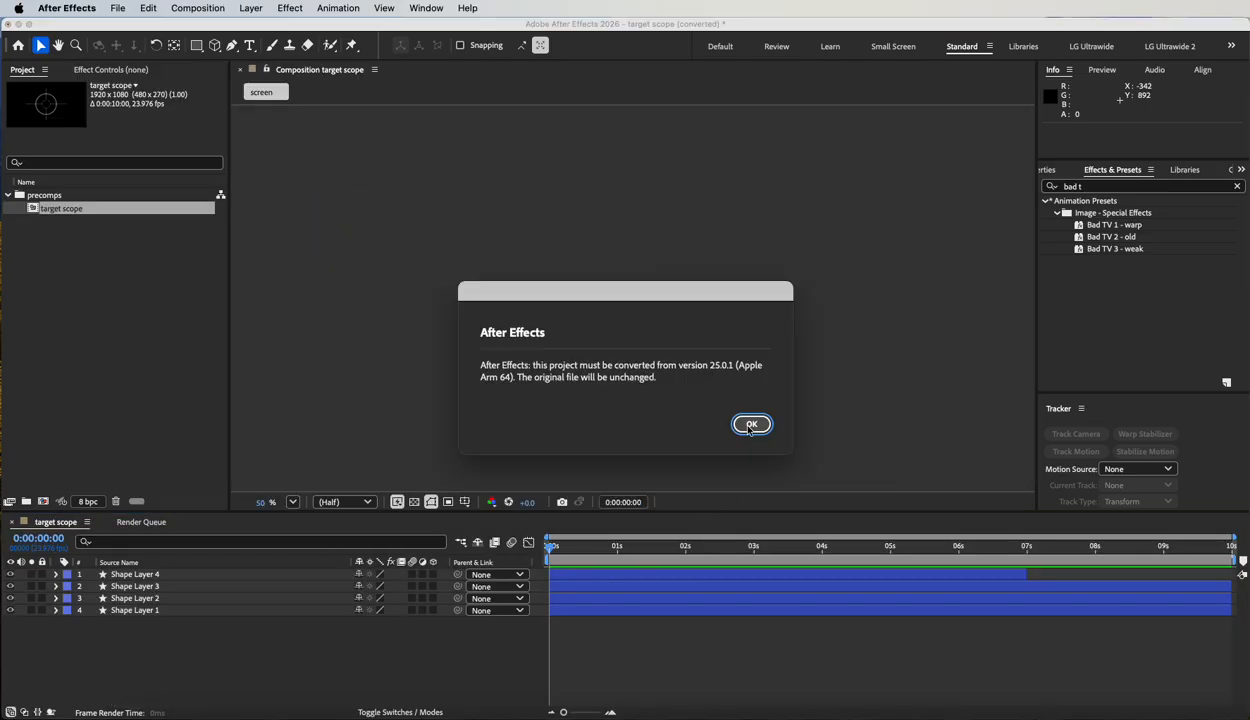
pyautogui.click(751, 425)
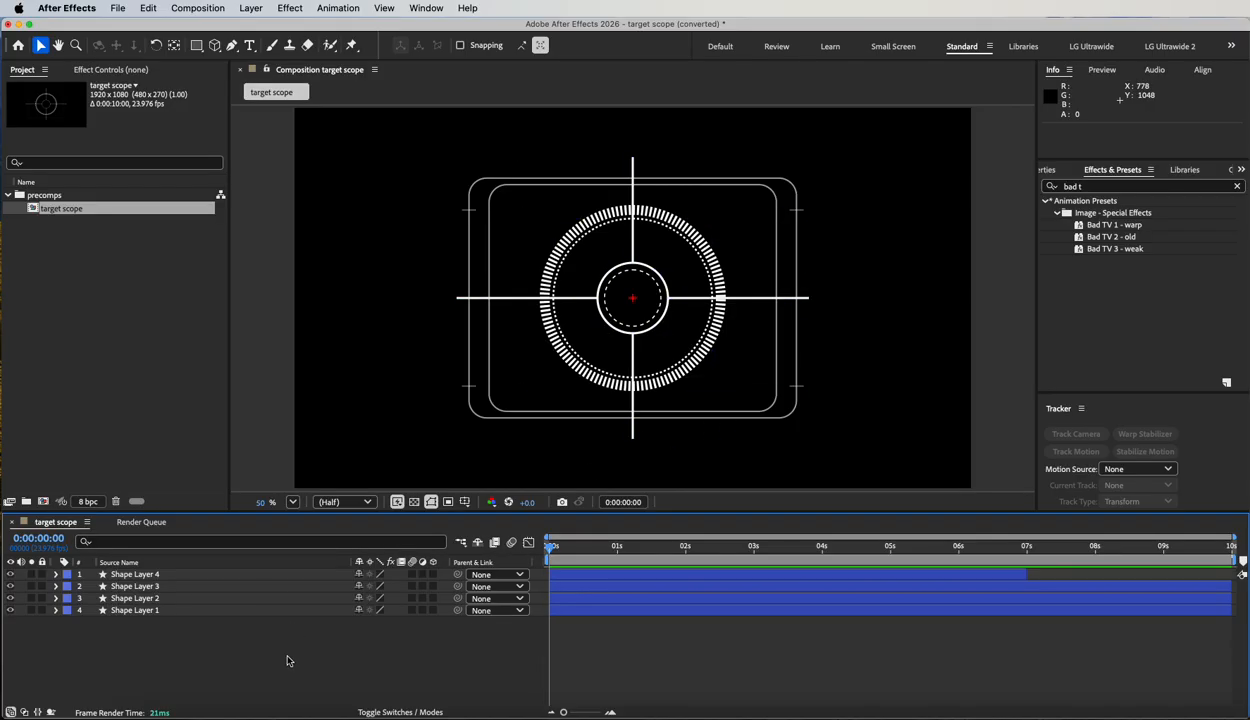
pyautogui.click(117, 8)
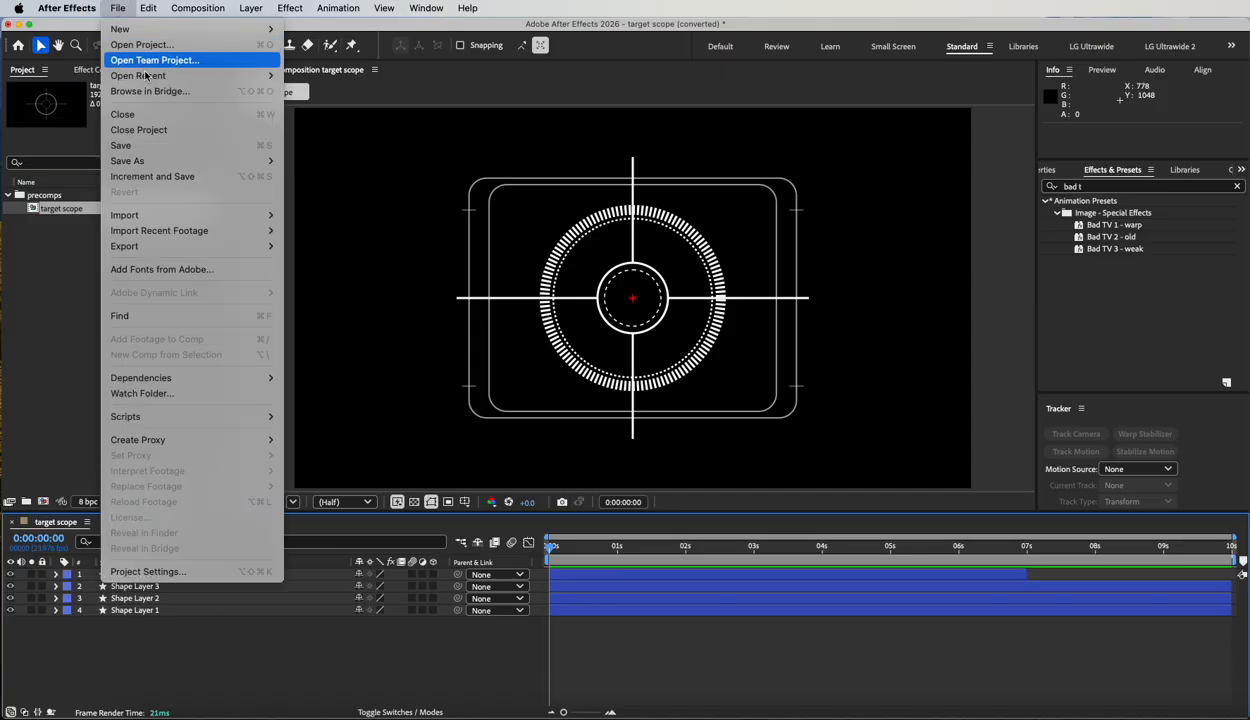
pyautogui.click(140, 130)
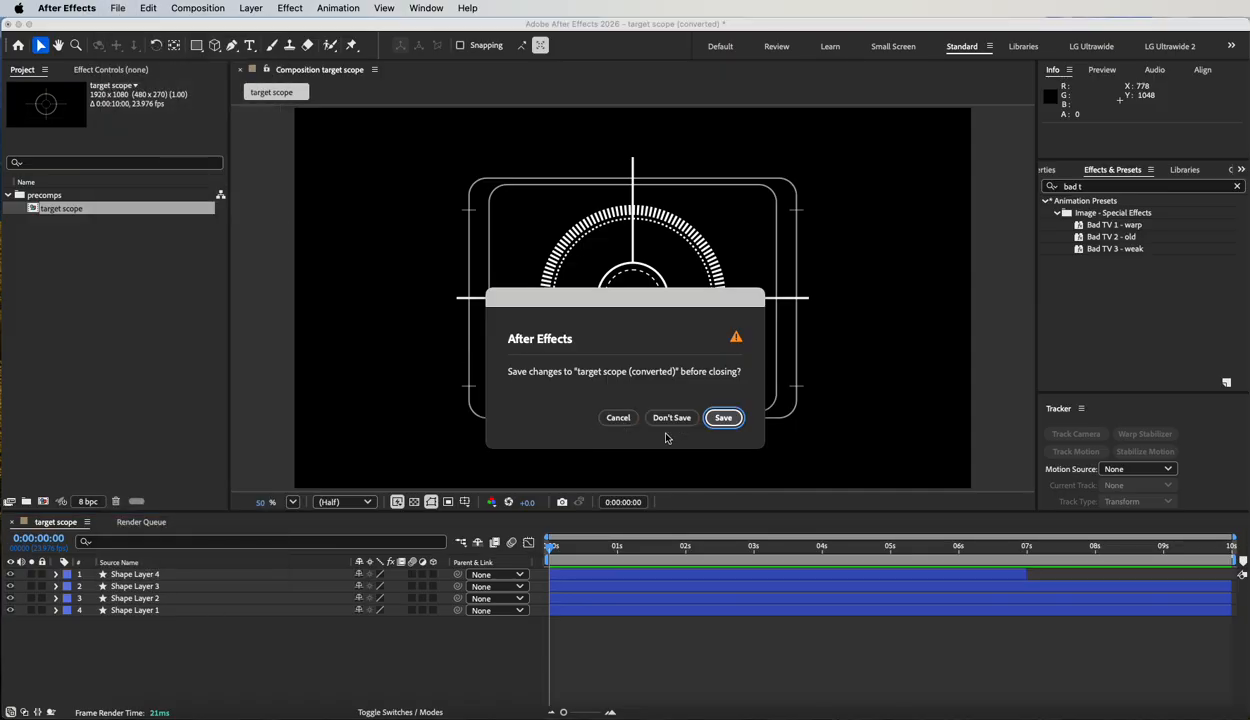
pyautogui.click(662, 418)
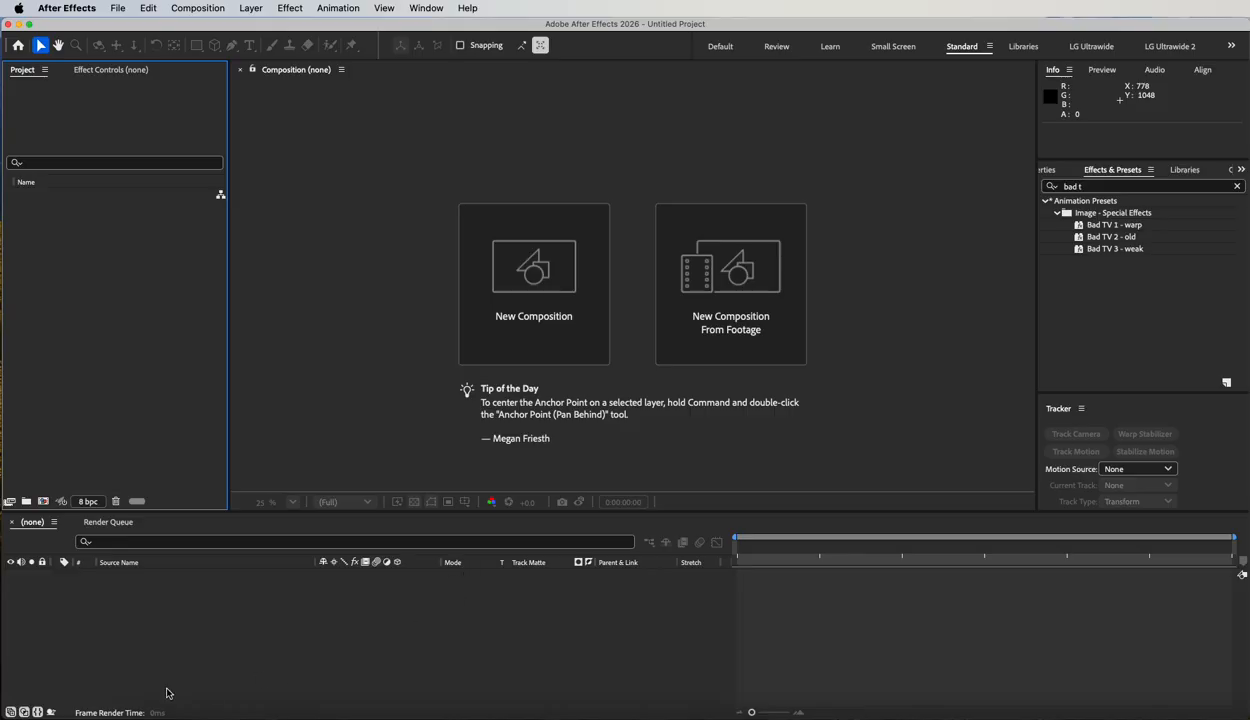
# Import IMG_2633.MOV and screen.aep from the project 3 demo folder into the empty After Effects project
pyautogui.click(133, 712)
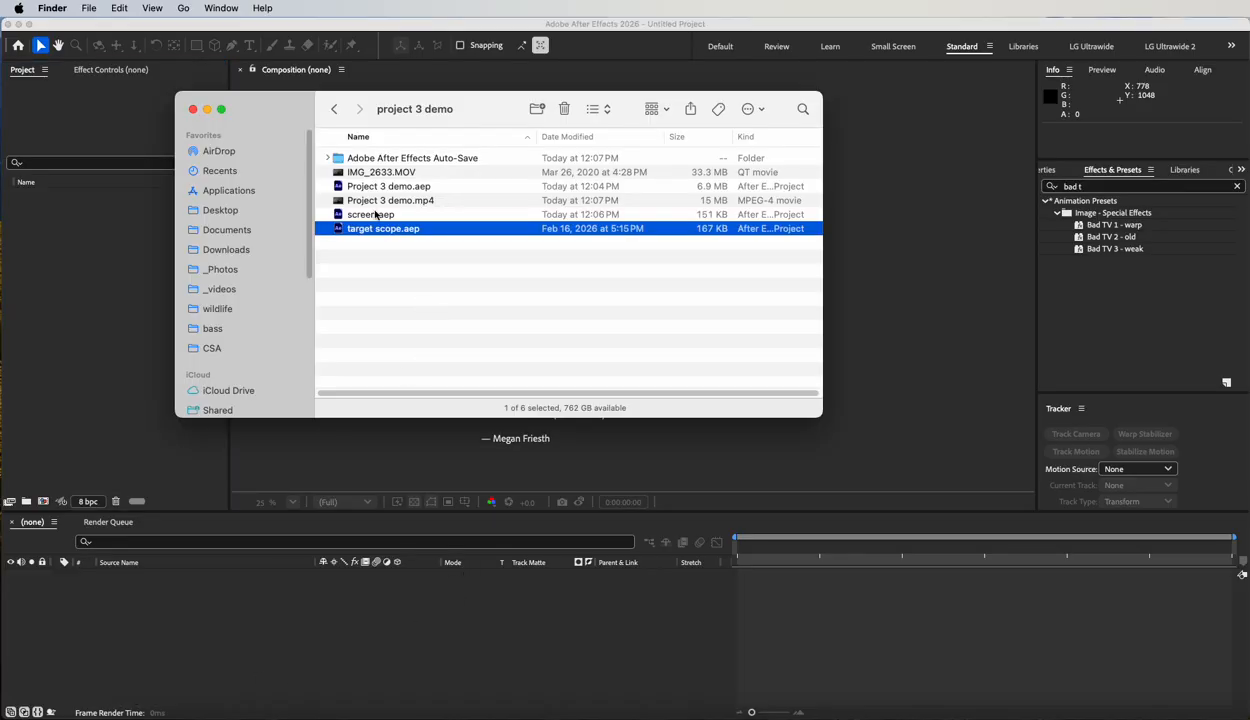
pyautogui.moveTo(340, 174); pyautogui.dragTo(99, 256)
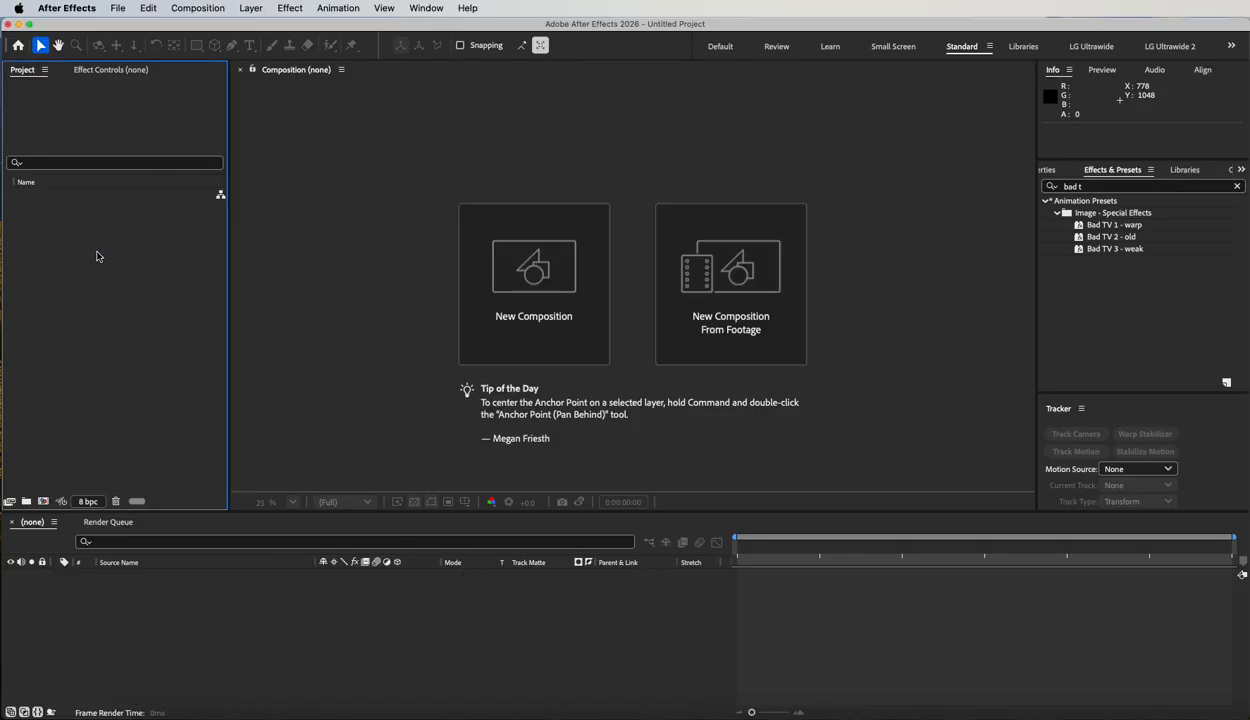
pyautogui.click(133, 712)
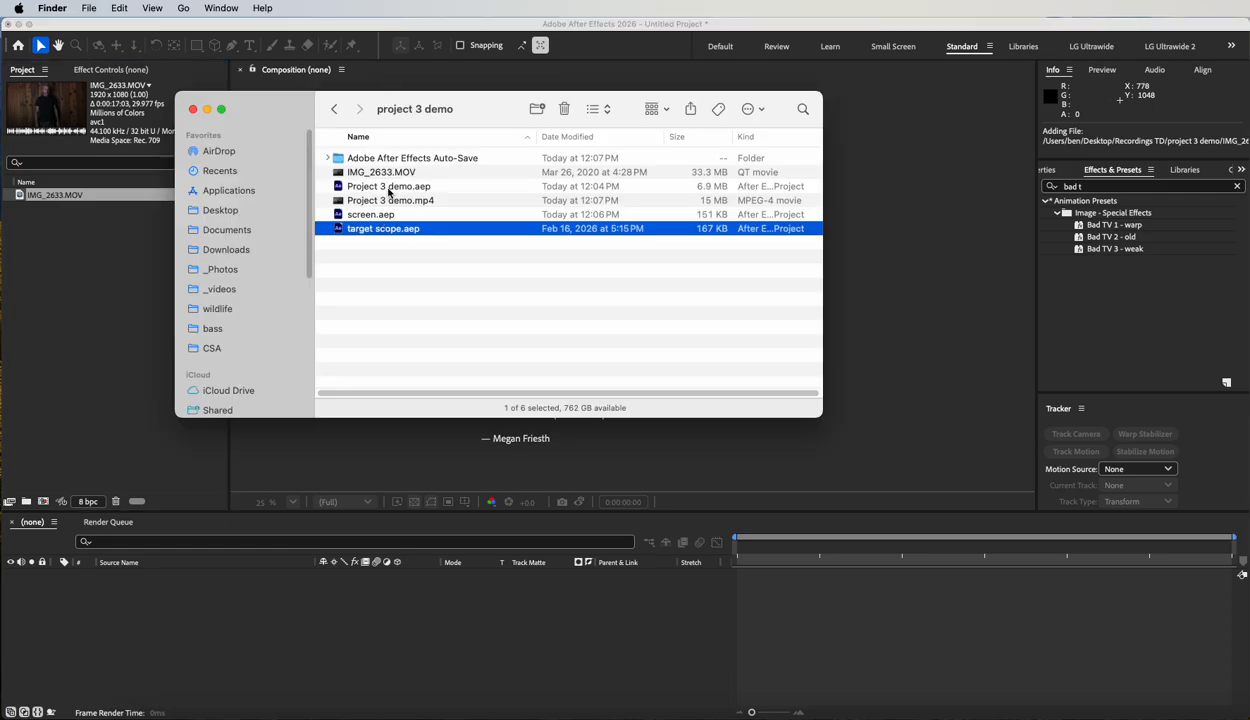
pyautogui.click(352, 219)
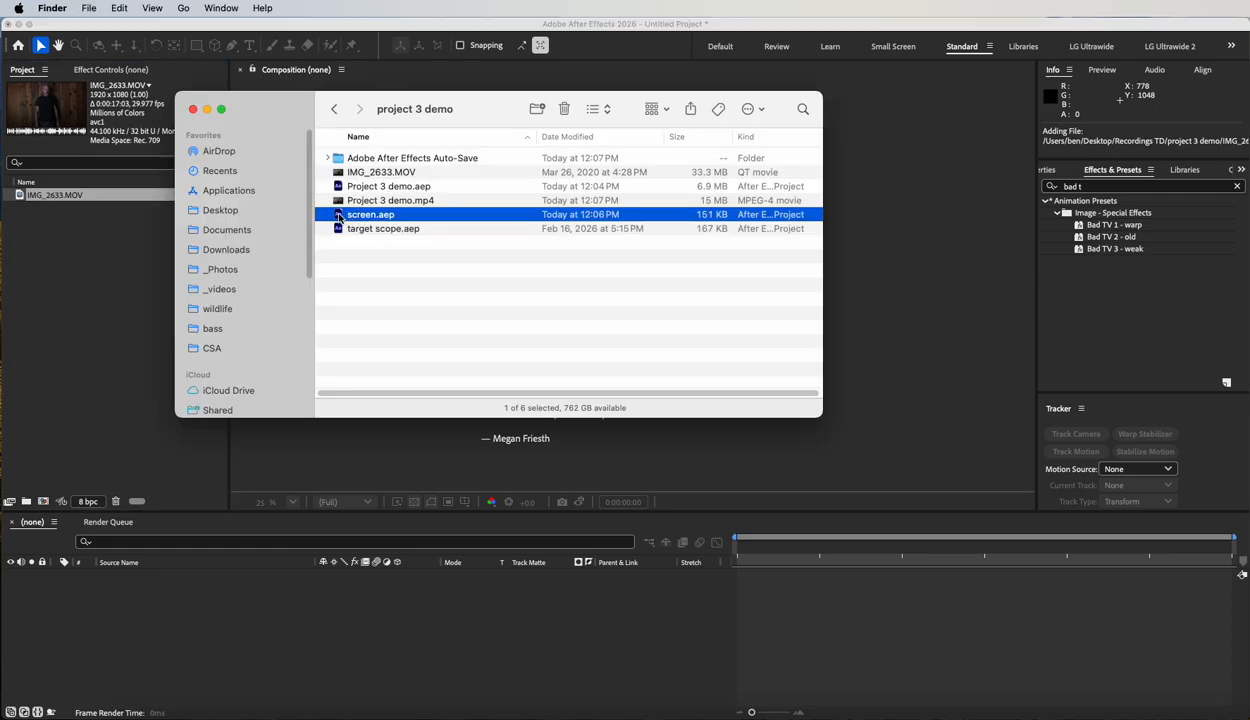
pyautogui.moveTo(339, 218); pyautogui.dragTo(92, 269)
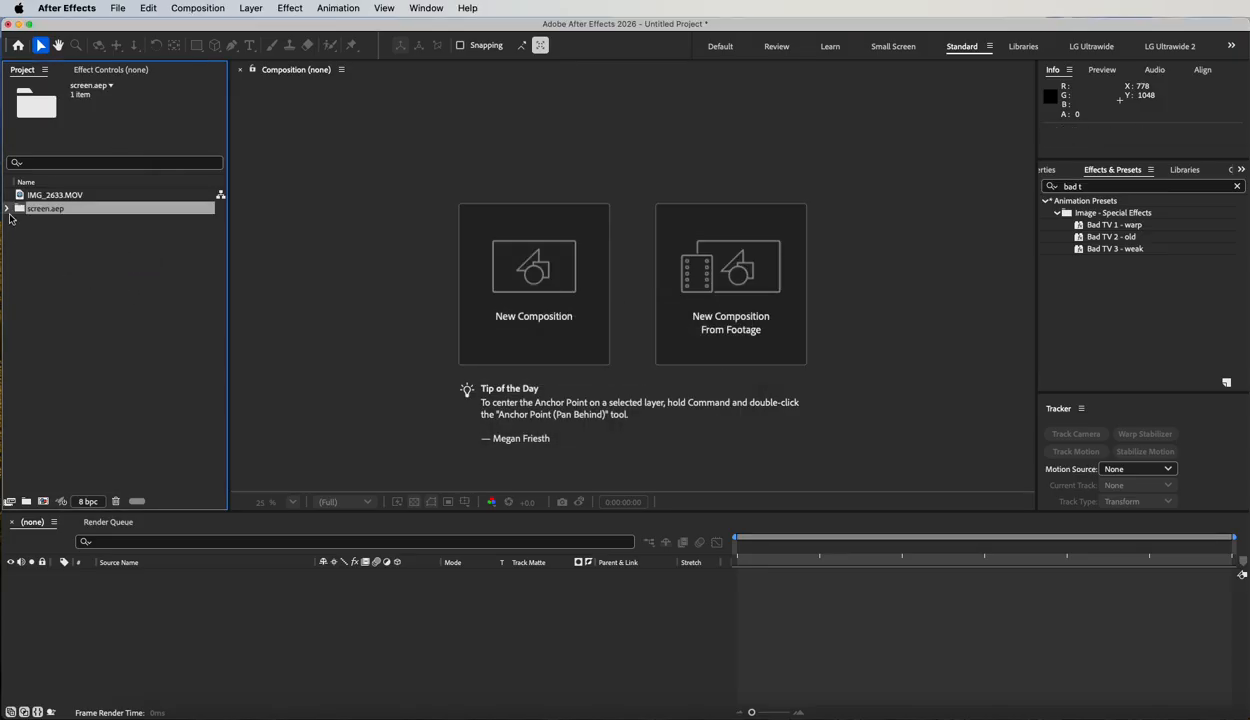
# Expand the imported screen.aep folder and create a new composition from the IMG_2633.MOV footage
pyautogui.click(7, 208)
pyautogui.click(18, 196)
pyautogui.moveTo(18, 196); pyautogui.dragTo(494, 267)
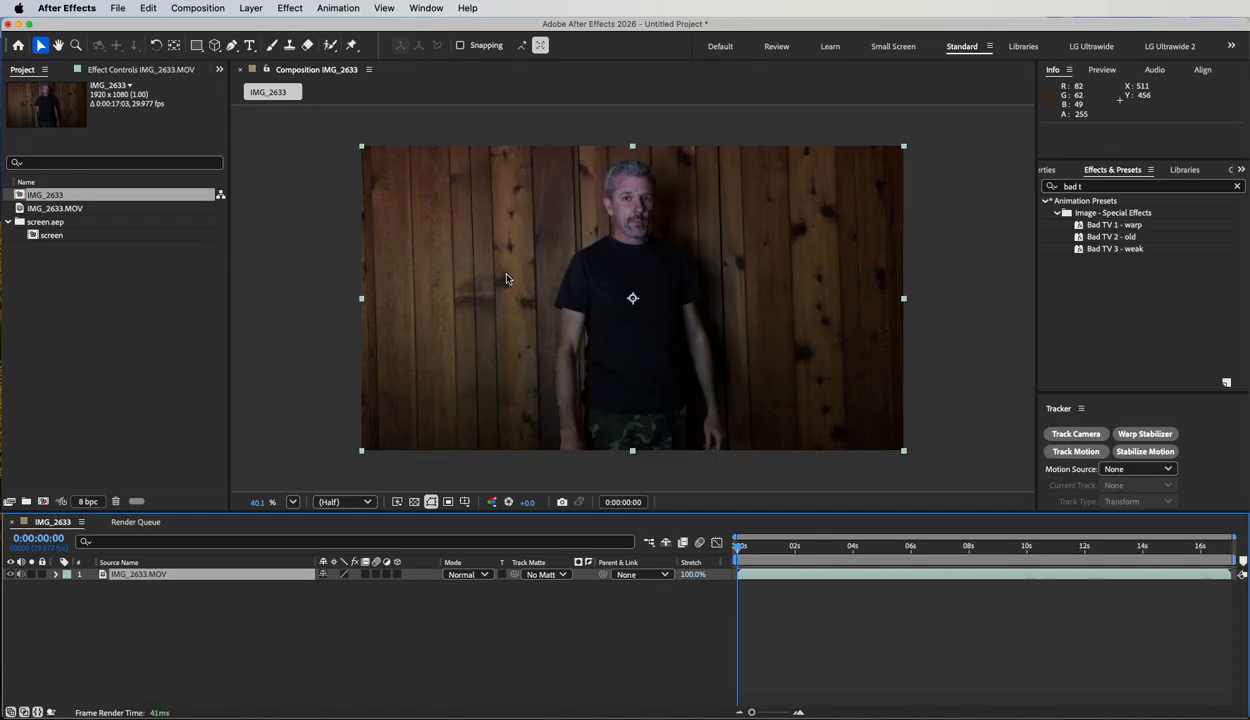
# Start the work area at 0:00:05:02, trim the composition to it, and return the current time to the composition's start
pyautogui.click(750, 548)
pyautogui.moveTo(750, 548); pyautogui.dragTo(884, 558)
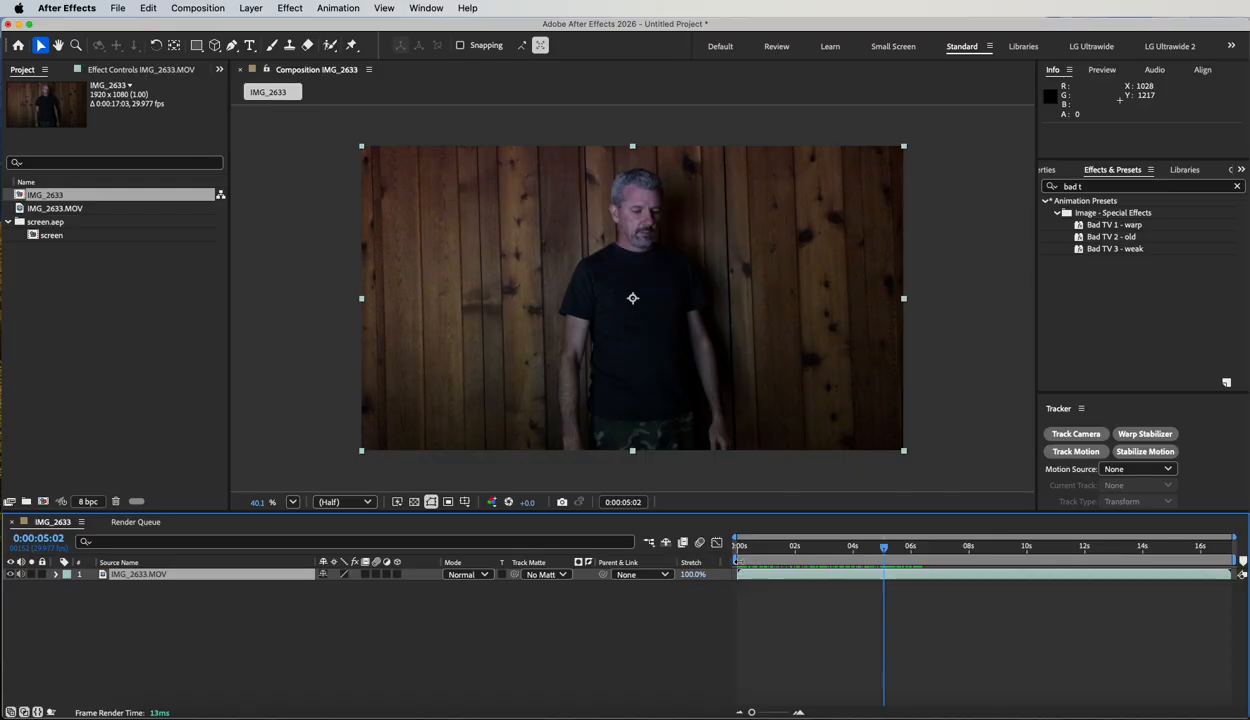
pyautogui.moveTo(738, 548); pyautogui.dragTo(893, 563)
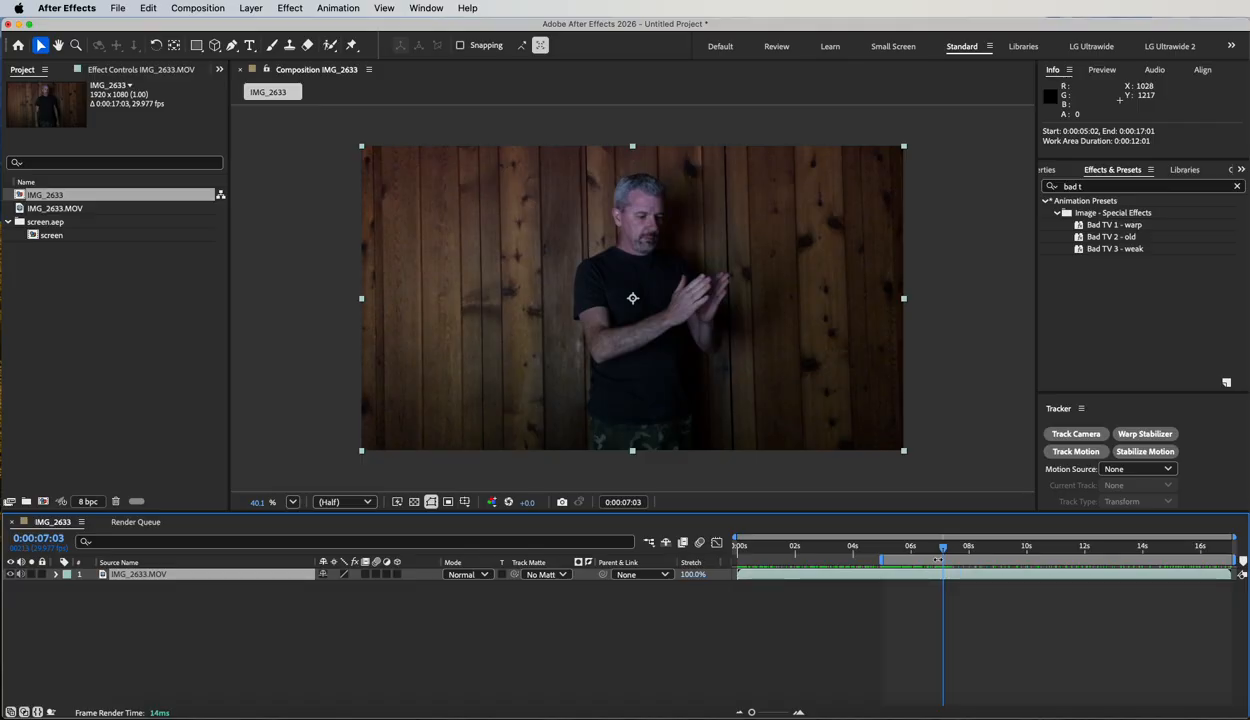
pyautogui.rightClick(938, 561)
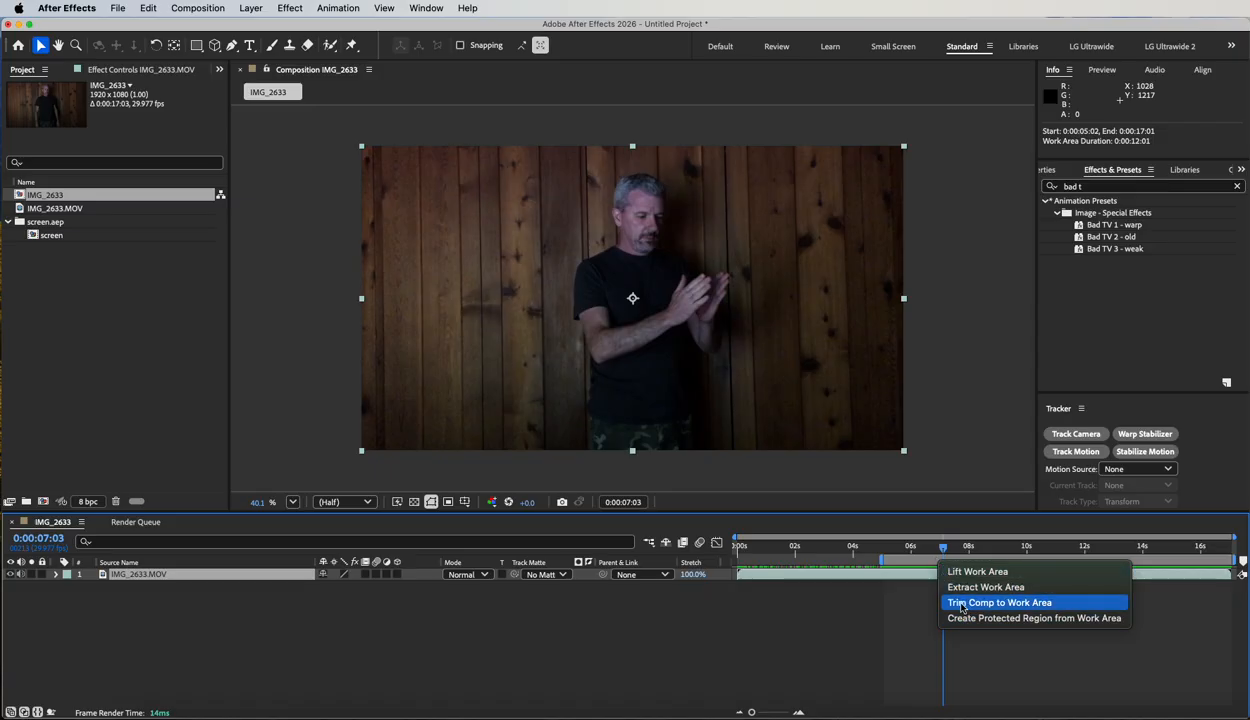
pyautogui.click(960, 603)
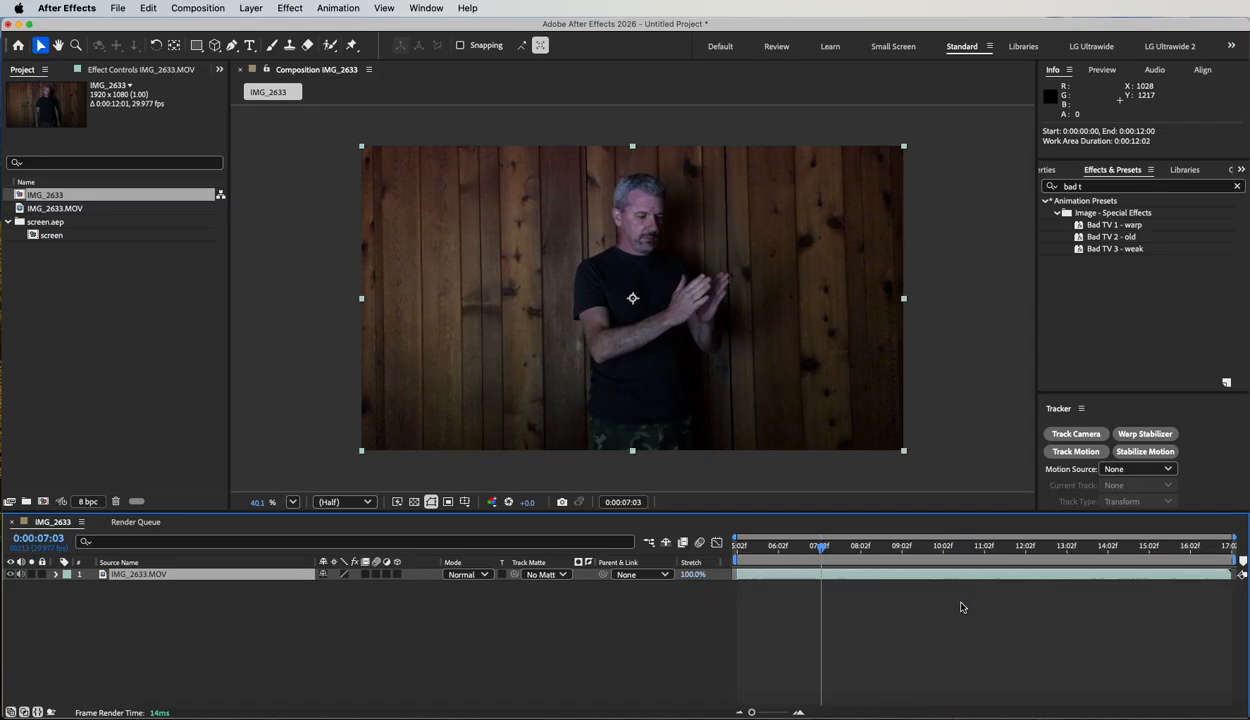
pyautogui.moveTo(820, 550); pyautogui.dragTo(717, 545)
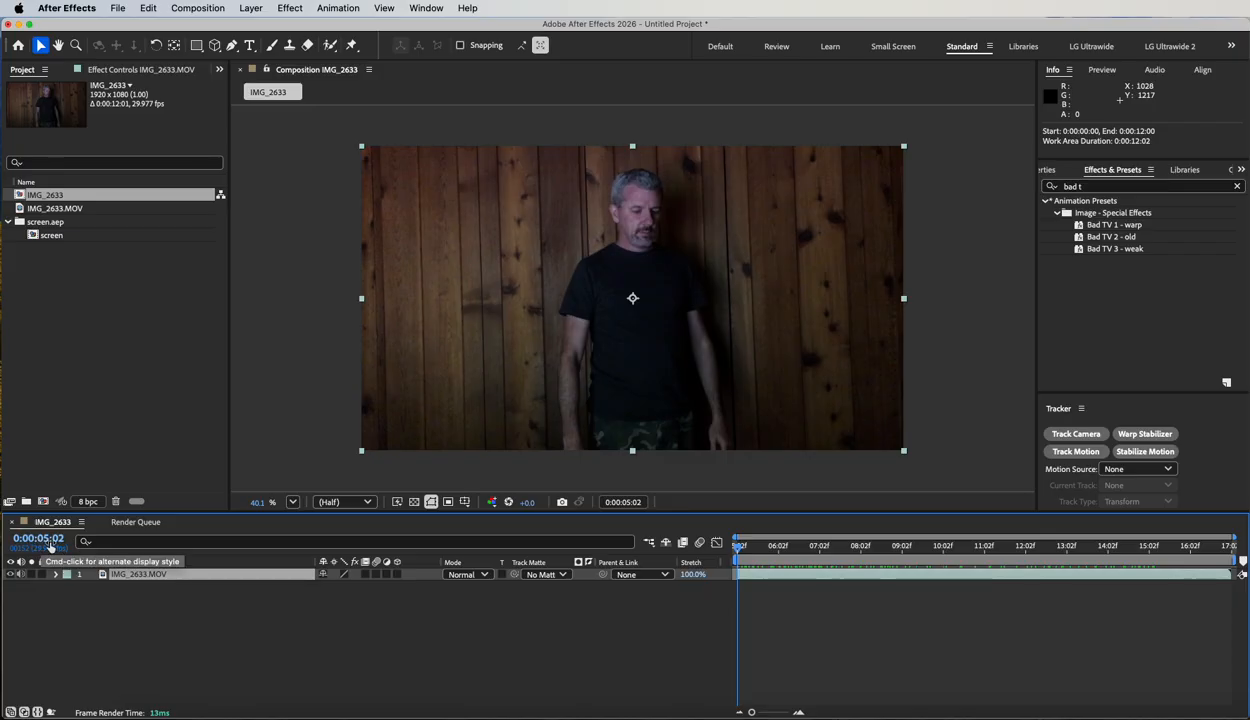
# Set the IMG_2633 composition's start timecode to 0
pyautogui.click(205, 7)
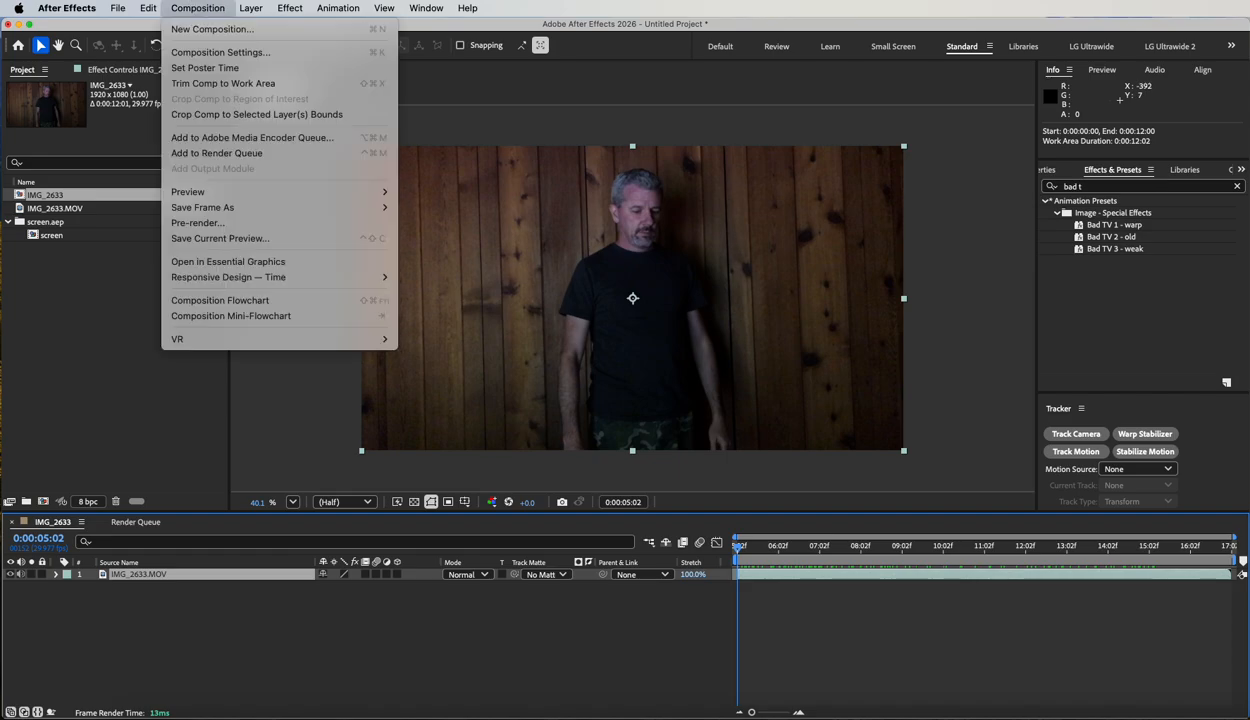
pyautogui.click(212, 52)
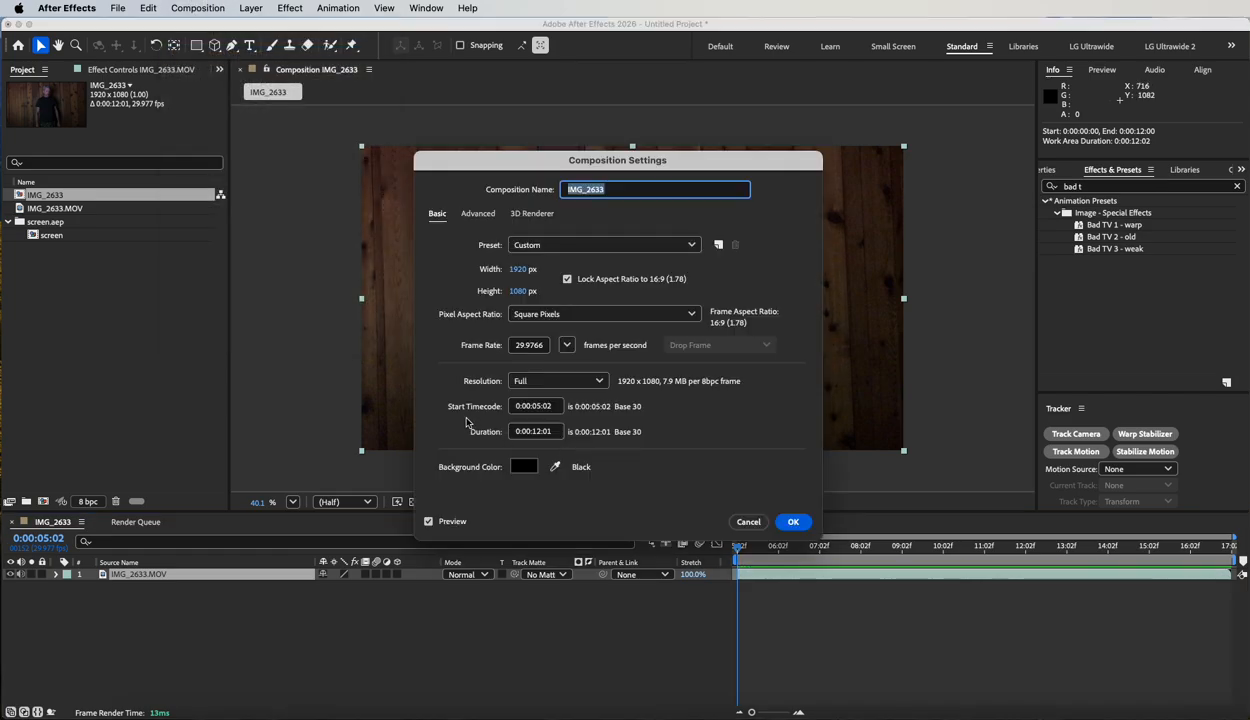
pyautogui.click(518, 406)
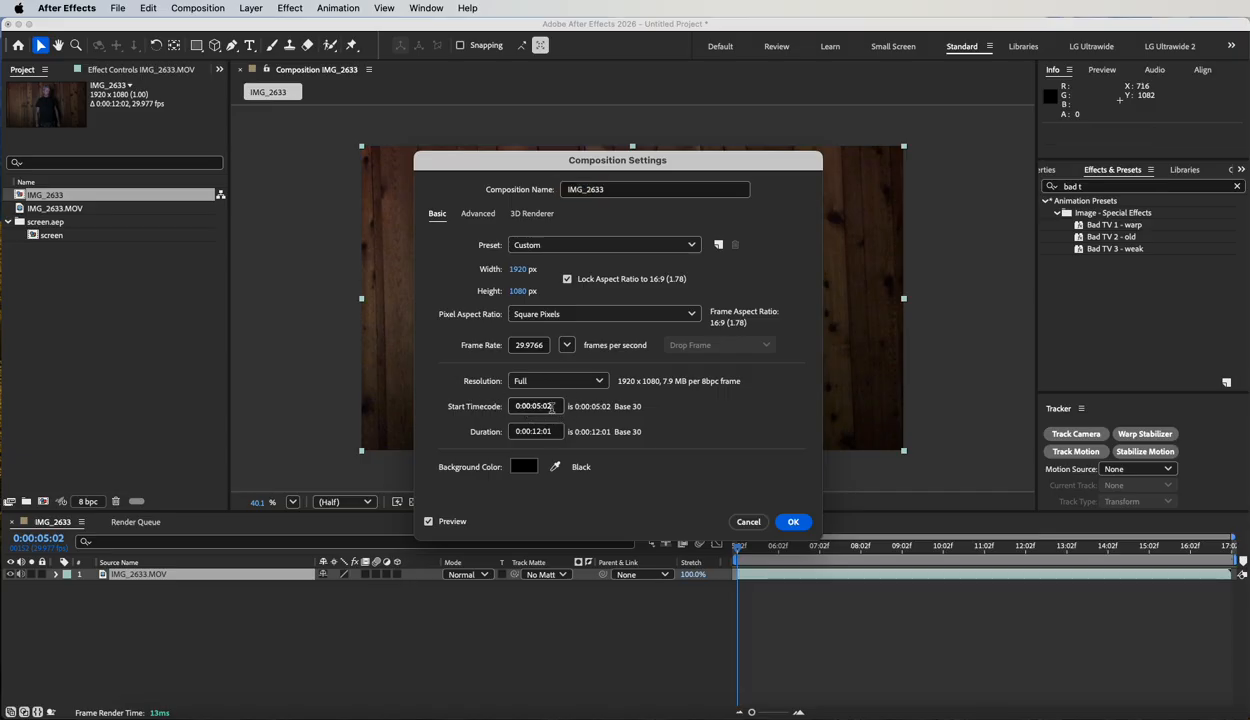
pyautogui.moveTo(551, 407); pyautogui.dragTo(490, 405)
pyautogui.write('0')
pyautogui.press('Return')
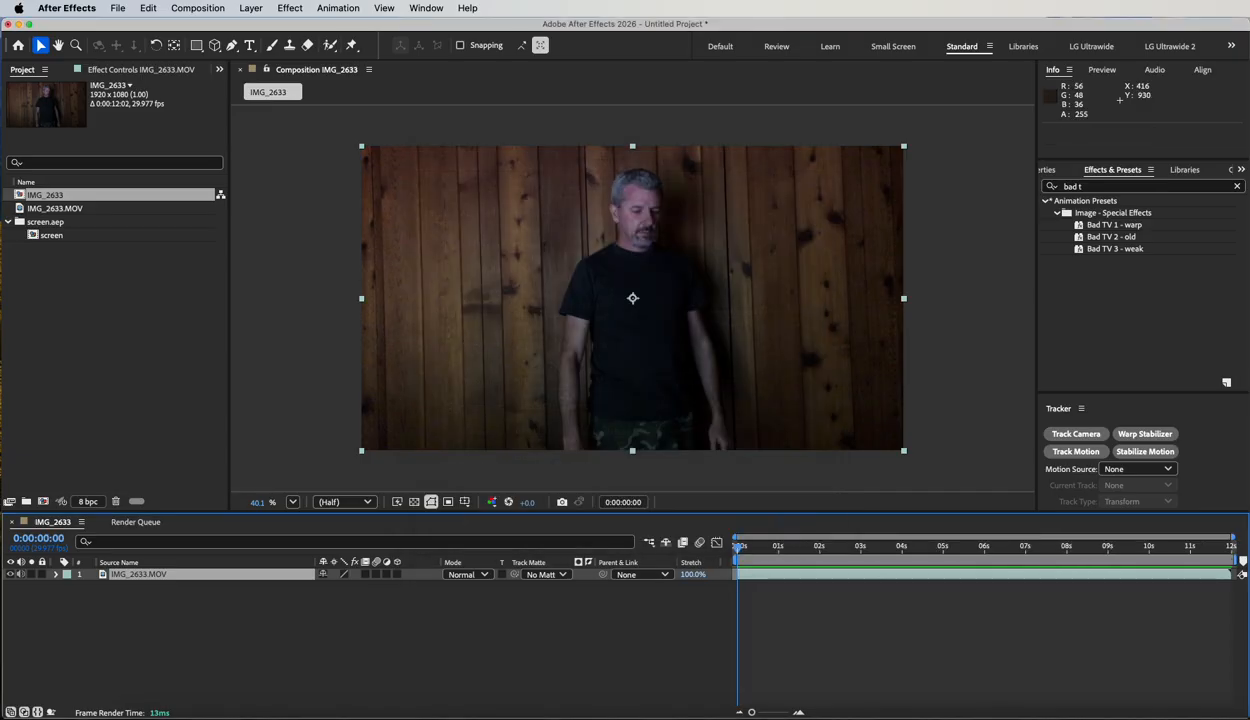
# Add the screen composition above the IMG_2633.MOV layer, go to 0:00:03:00, and make the screen layer 3D
pyautogui.moveTo(740, 553); pyautogui.dragTo(711, 536)
pyautogui.moveTo(33, 236); pyautogui.dragTo(176, 576)
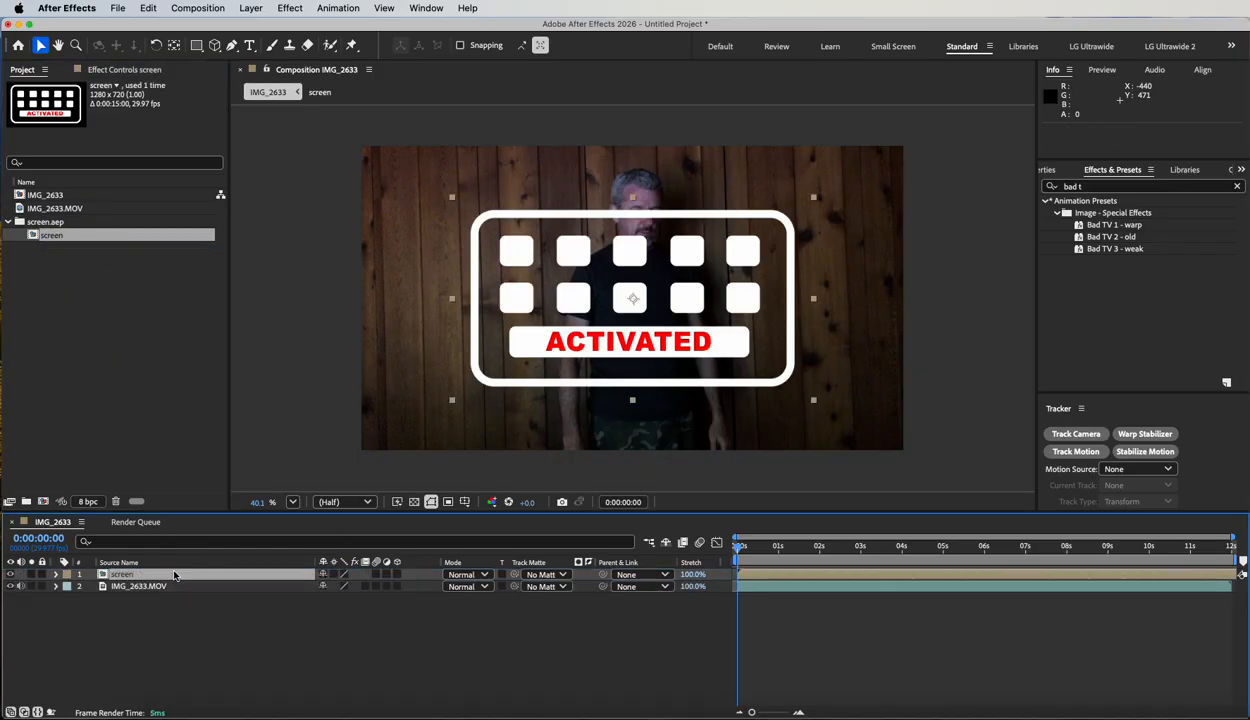
pyautogui.moveTo(741, 550); pyautogui.dragTo(860, 526)
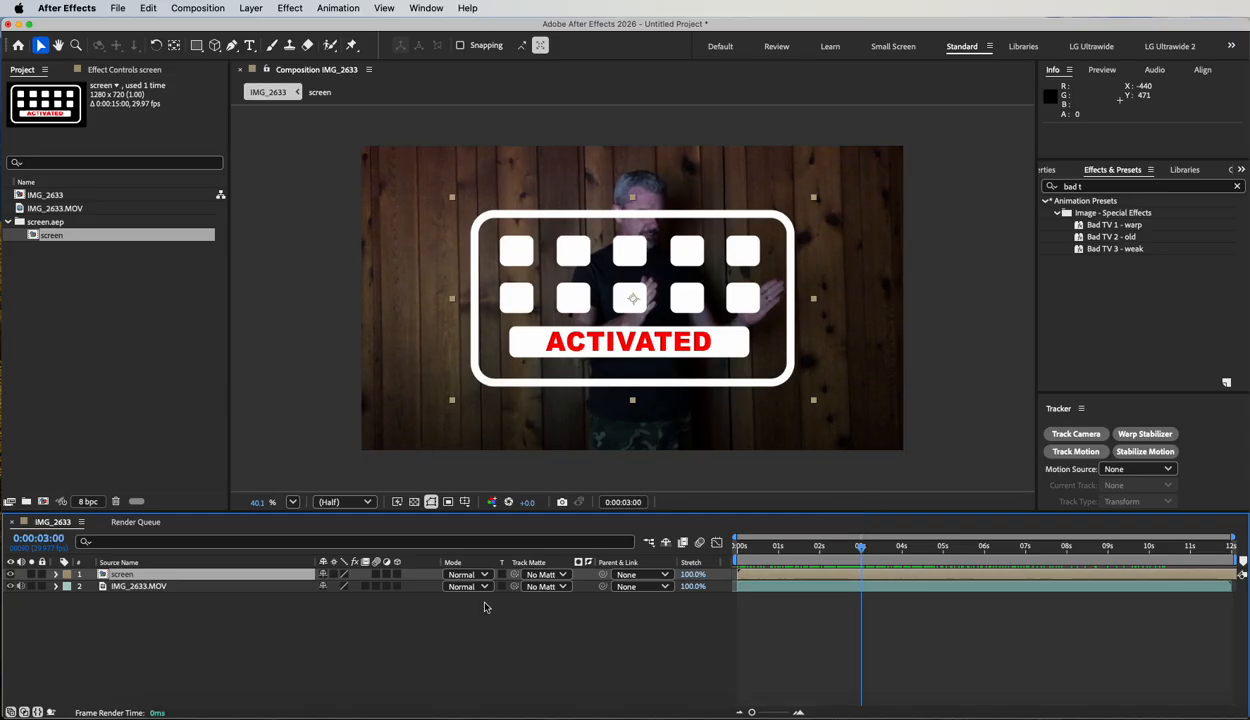
pyautogui.click(139, 577)
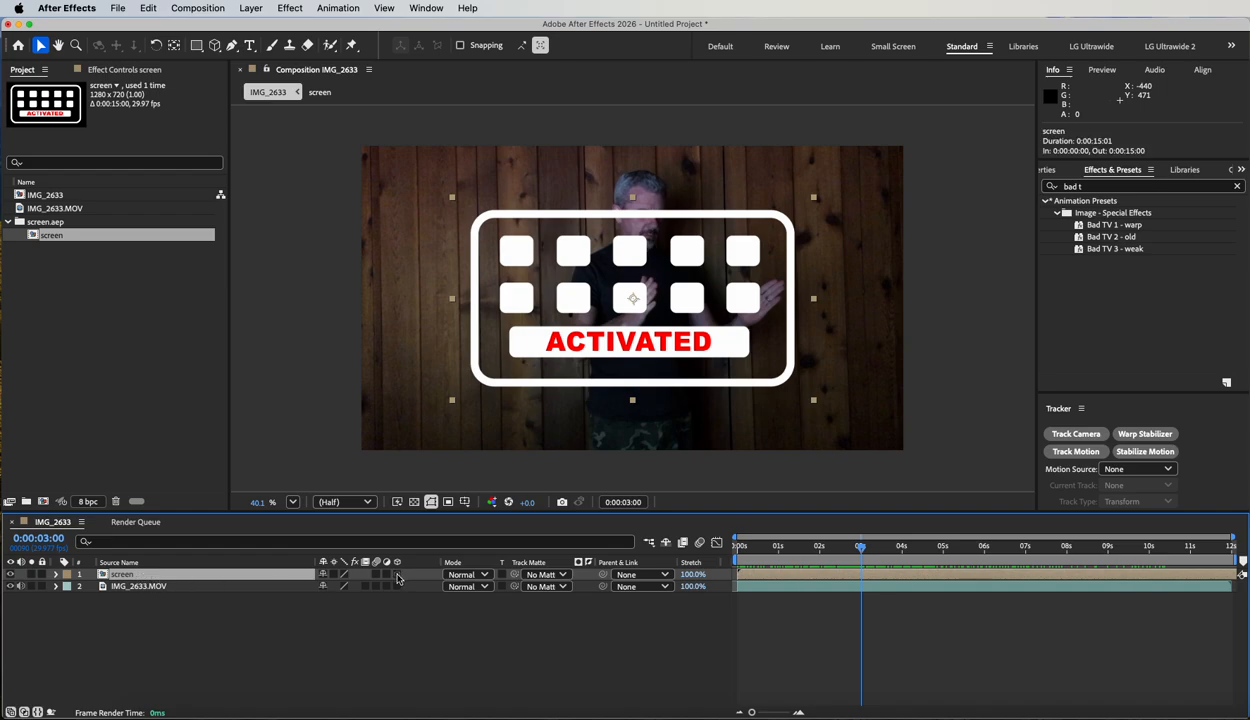
pyautogui.click(397, 575)
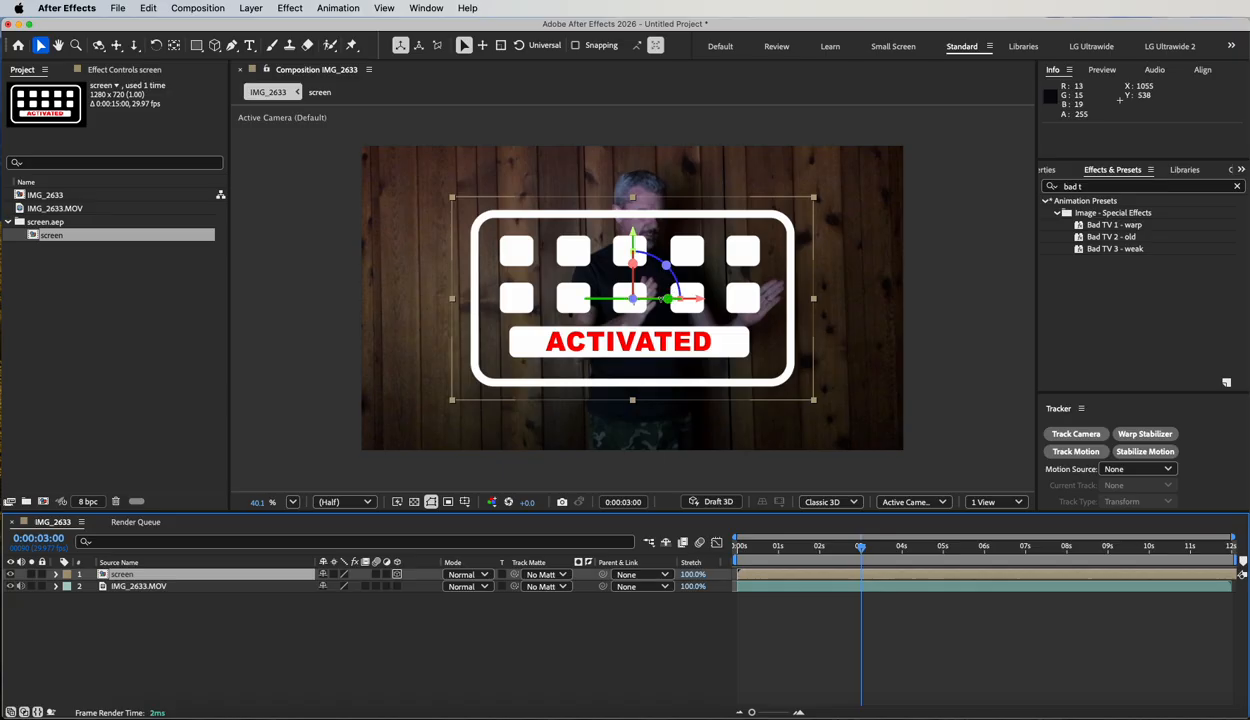
# Angle the screen layer to a Y orientation of 333.2° over the man's outstretched hand and scale it to 41%
pyautogui.moveTo(645, 294); pyautogui.dragTo(700, 320)
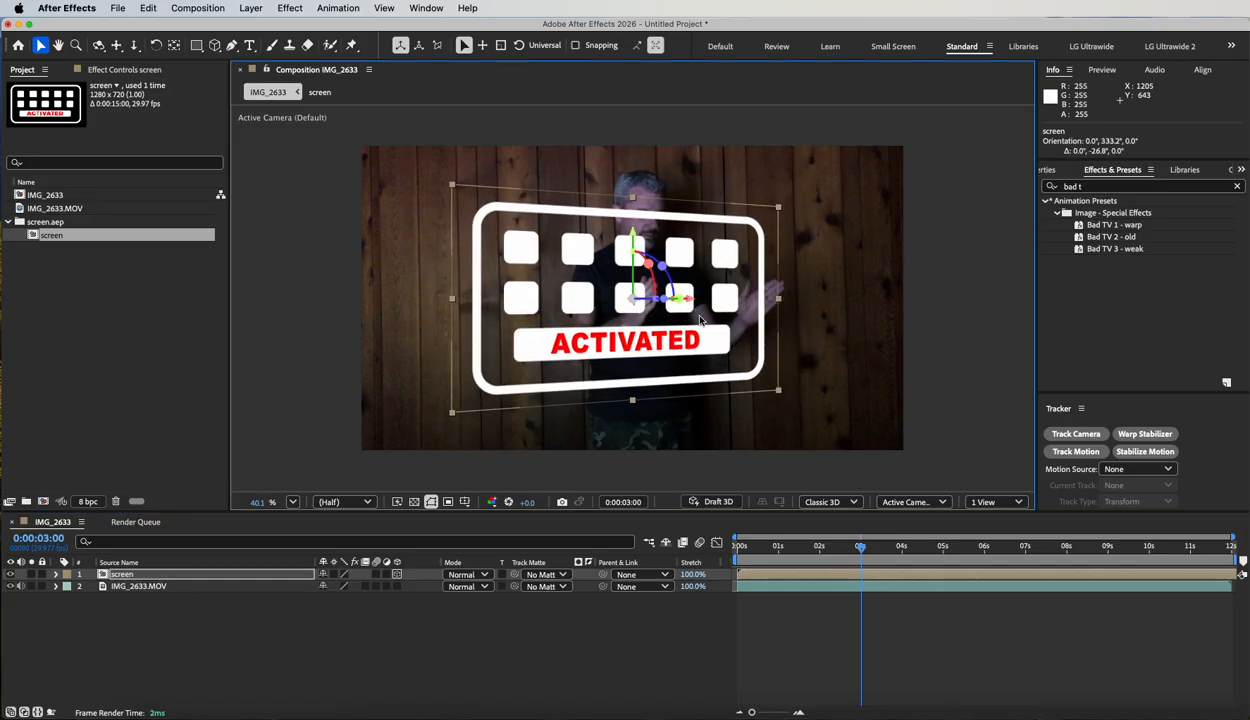
pyautogui.moveTo(628, 279); pyautogui.dragTo(783, 299)
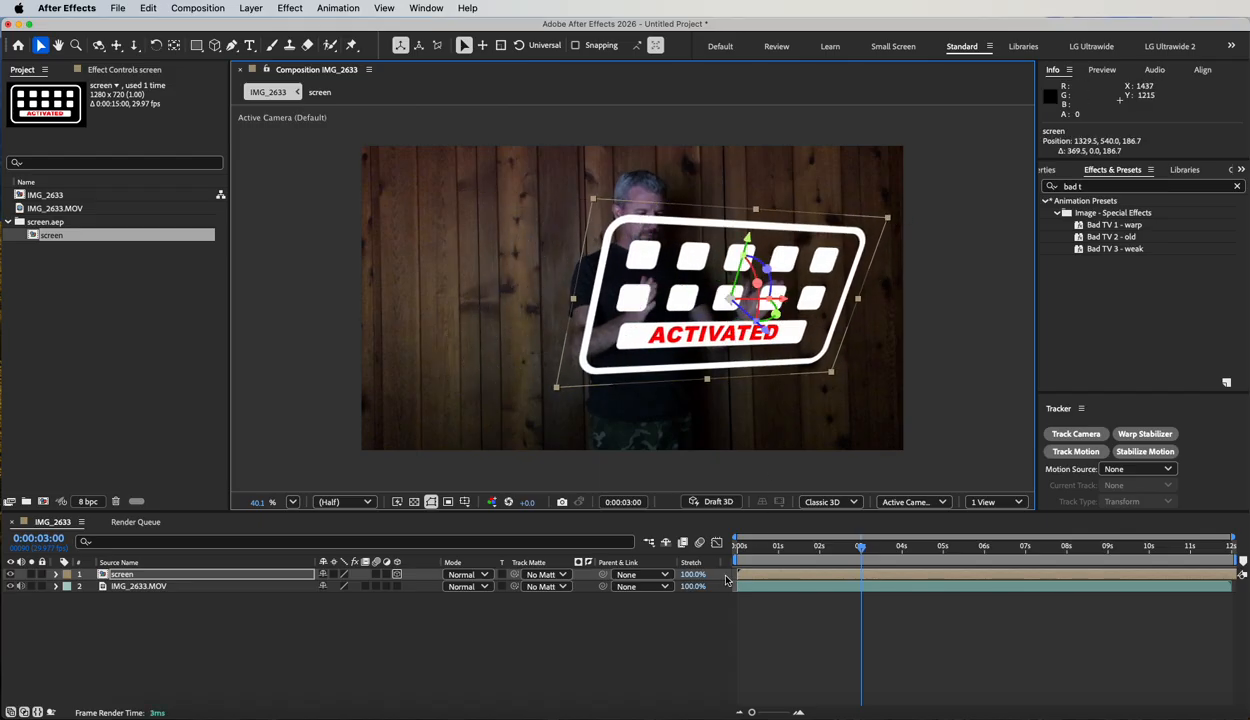
pyautogui.press('s')
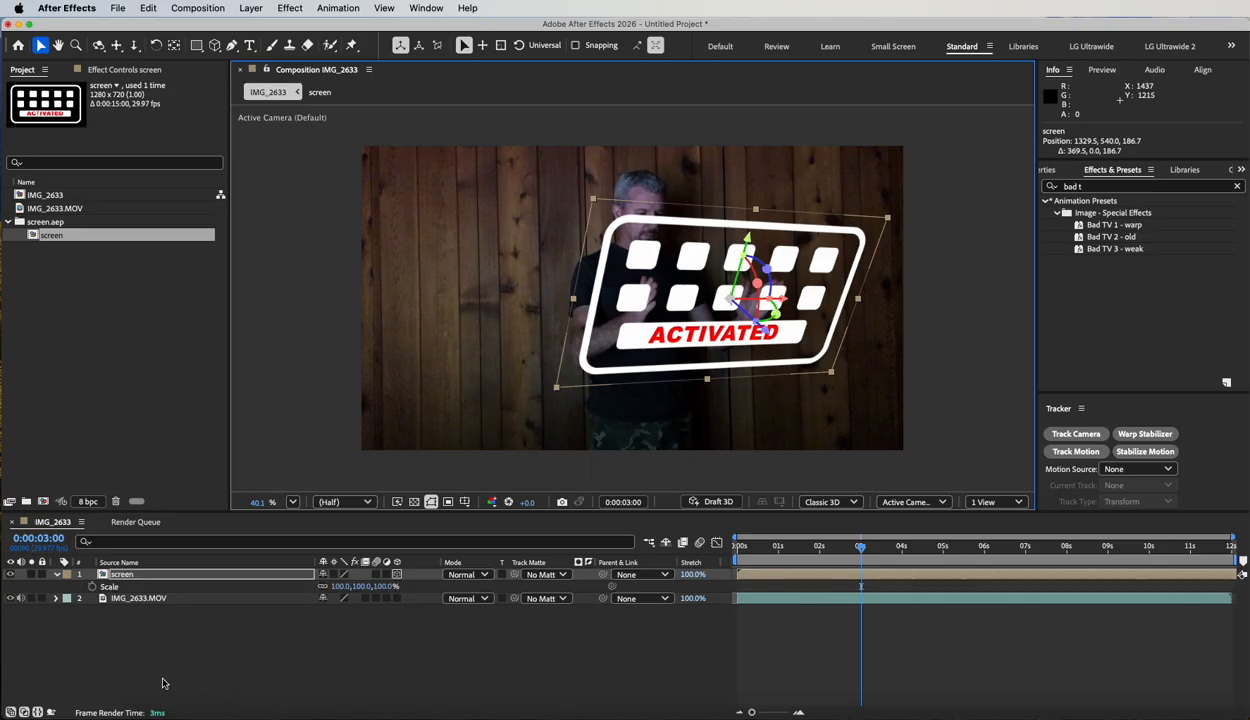
pyautogui.moveTo(335, 586); pyautogui.dragTo(300, 588)
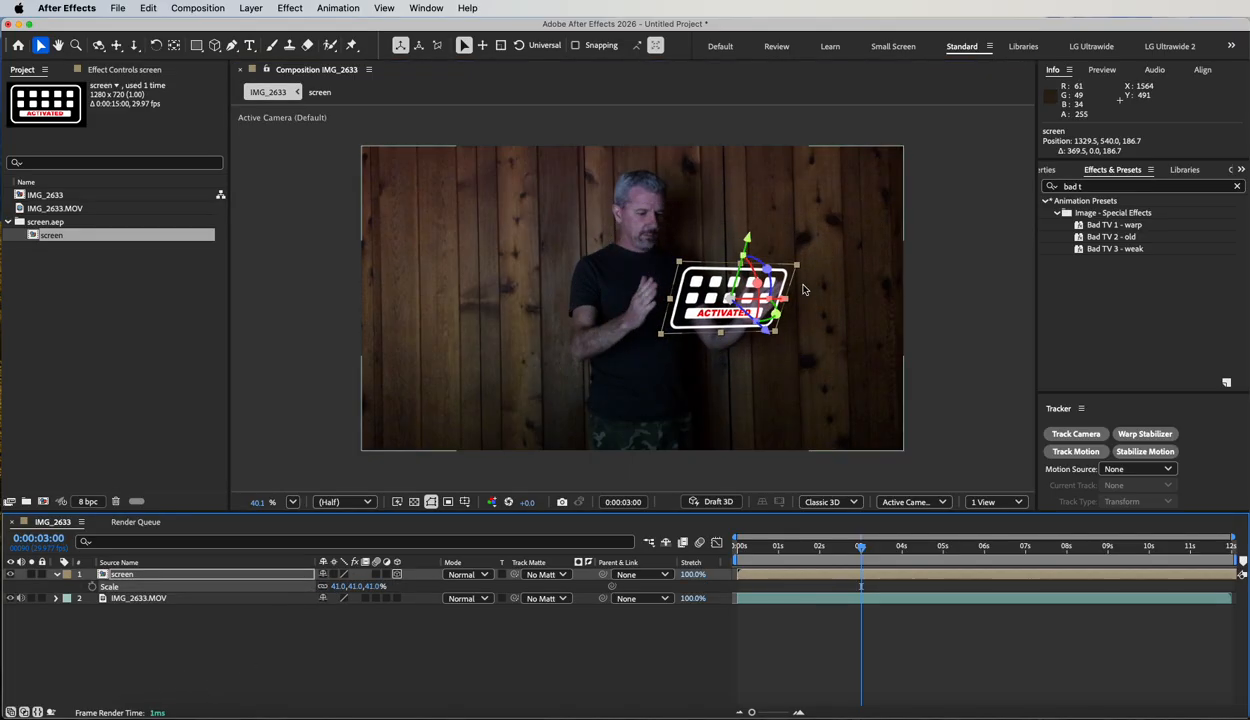
# Fine-tune the screen layer's placement between the man's hands, at a position of about 1287, 540, 165
pyautogui.press('.')
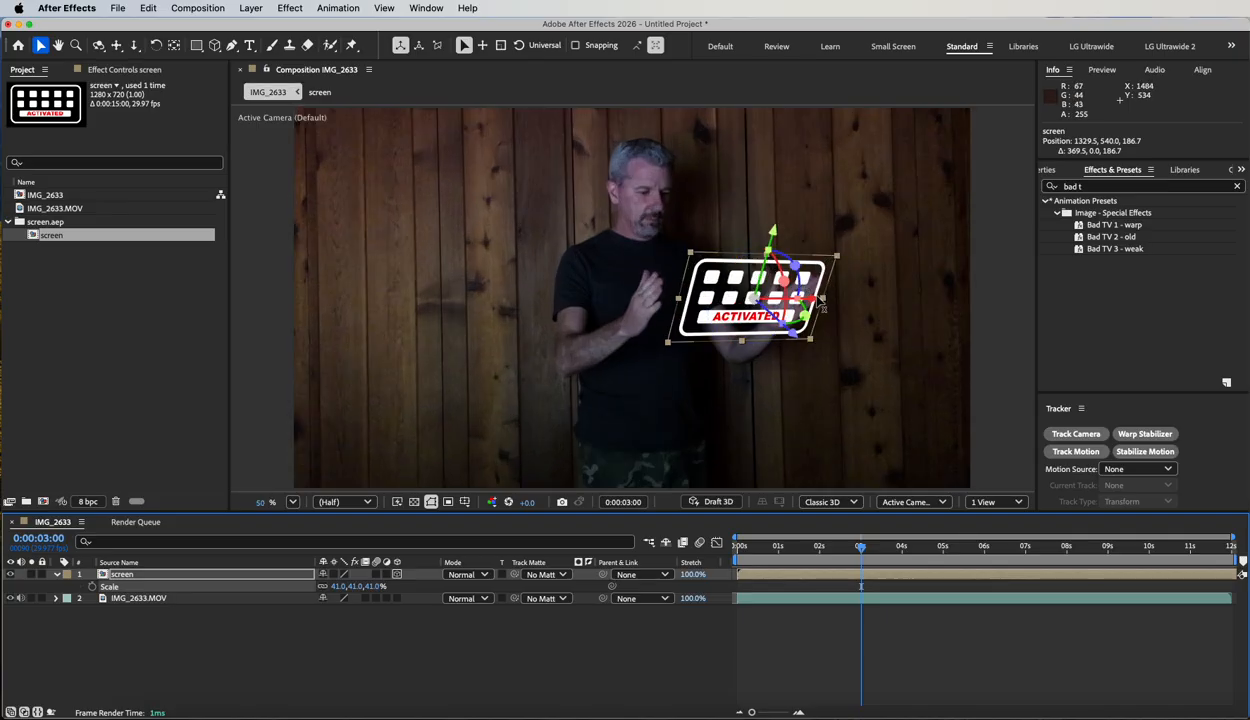
pyautogui.moveTo(822, 305); pyautogui.dragTo(800, 297)
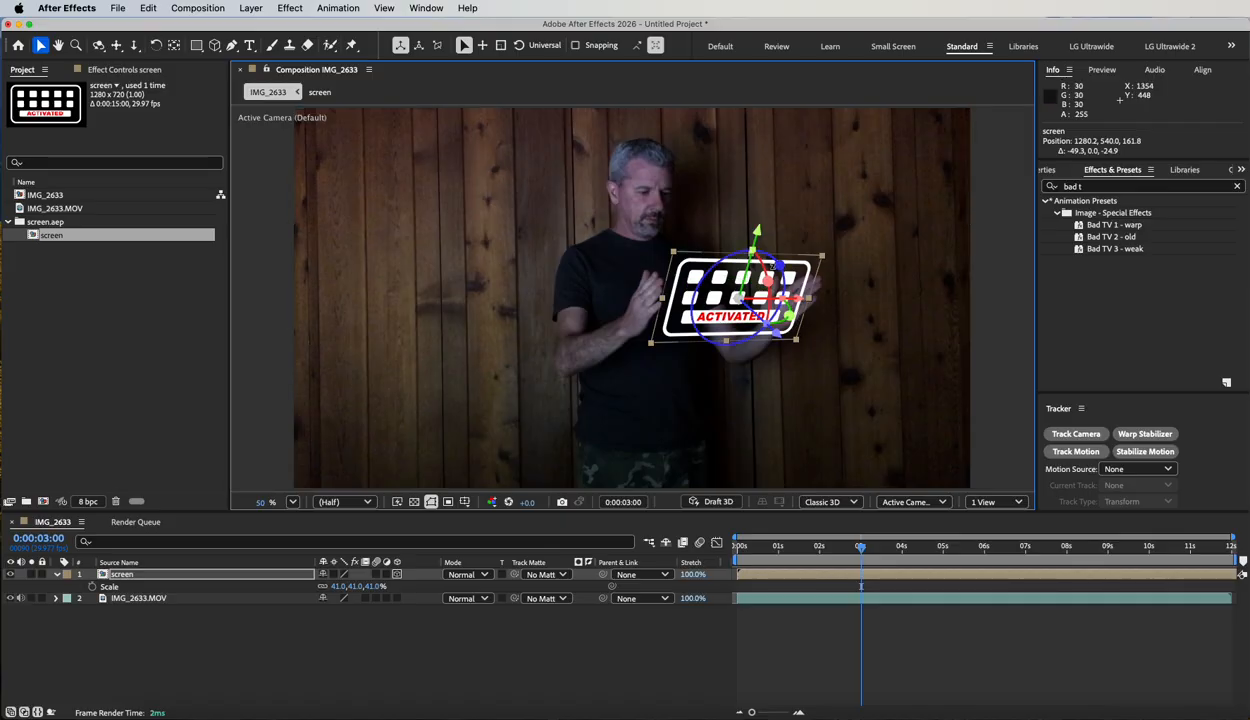
pyautogui.moveTo(799, 300); pyautogui.dragTo(790, 296)
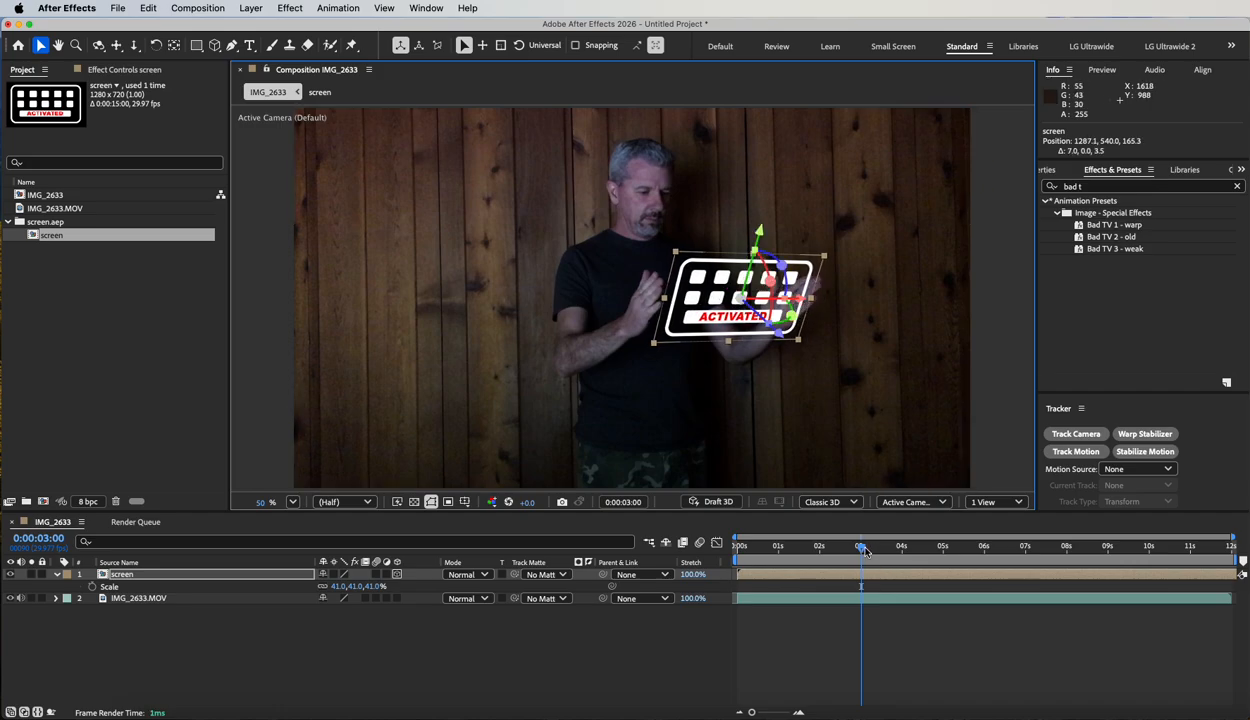
# Start scale keyframing on the screen layer at 0:00:02:22, keeping the 41% scale there
pyautogui.moveTo(863, 550)
pyautogui.mouseDown()
pyautogui.moveTo(795, 546)
pyautogui.moveTo(1068, 543)
pyautogui.moveTo(893, 545)
pyautogui.moveTo(716, 528)
pyautogui.moveTo(873, 524)
pyautogui.moveTo(707, 519)
pyautogui.moveTo(844, 511)
pyautogui.moveTo(773, 550)
pyautogui.moveTo(842, 546)
pyautogui.mouseUp()
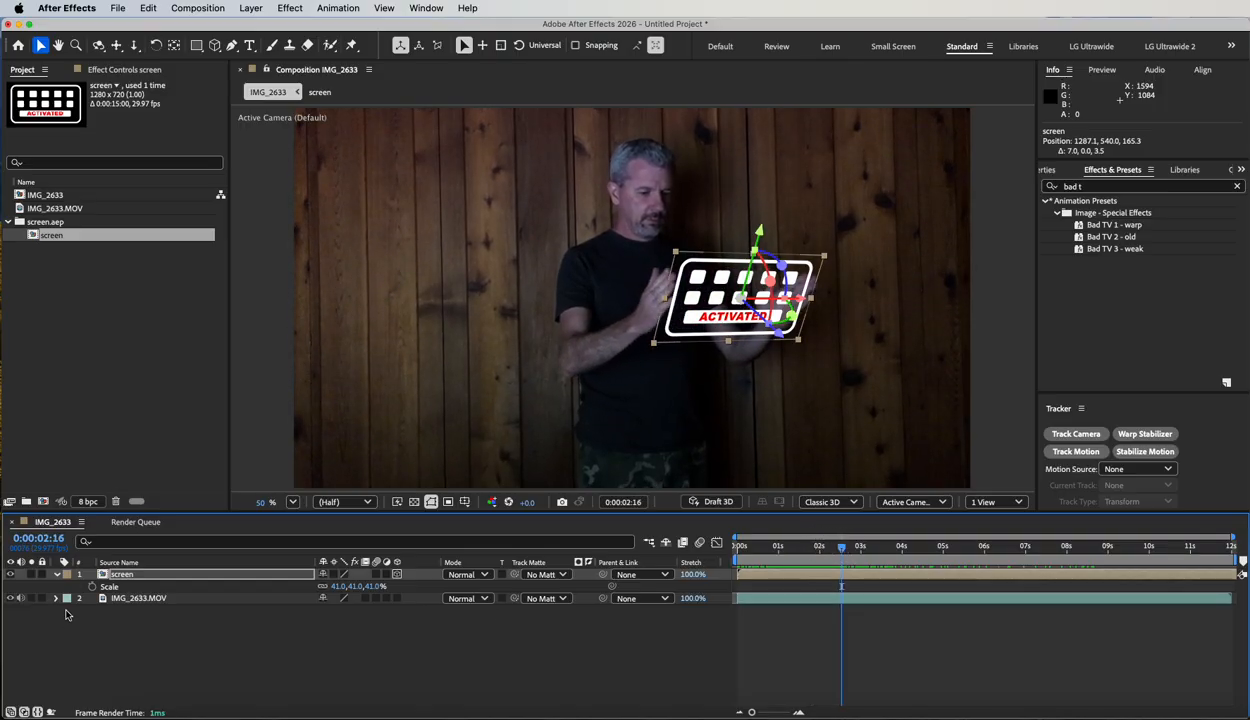
pyautogui.moveTo(841, 549); pyautogui.dragTo(850, 547)
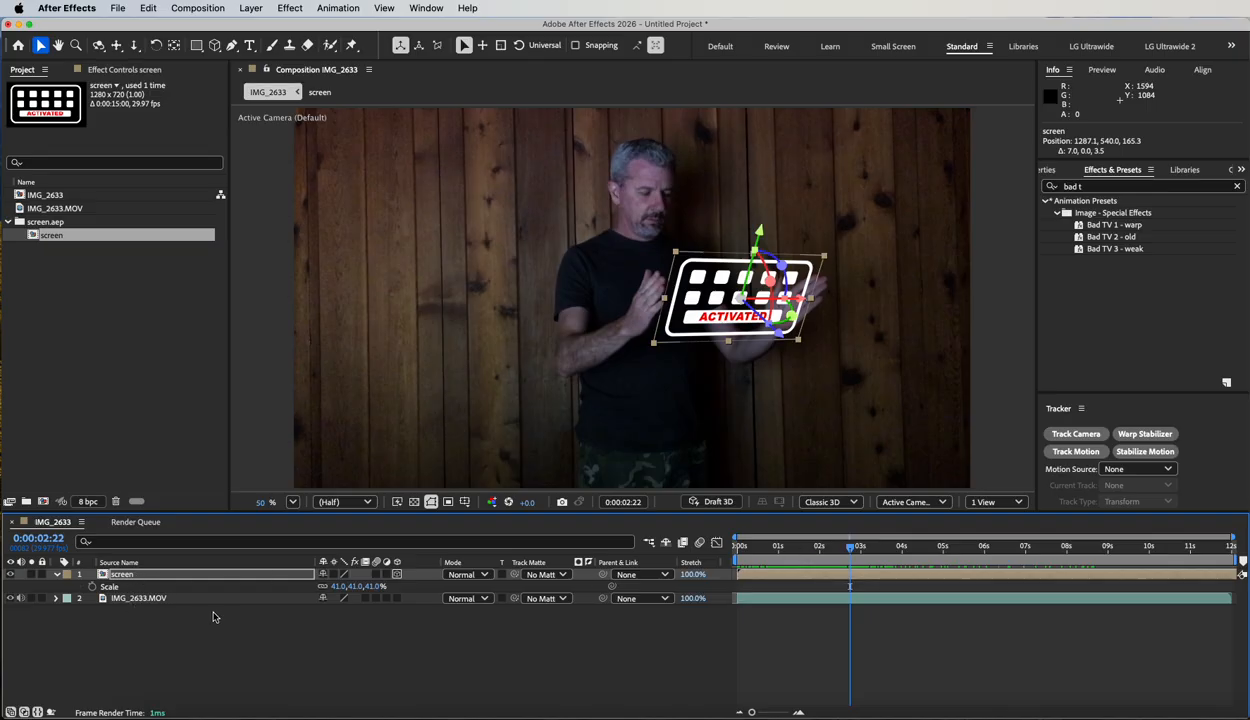
pyautogui.click(93, 587)
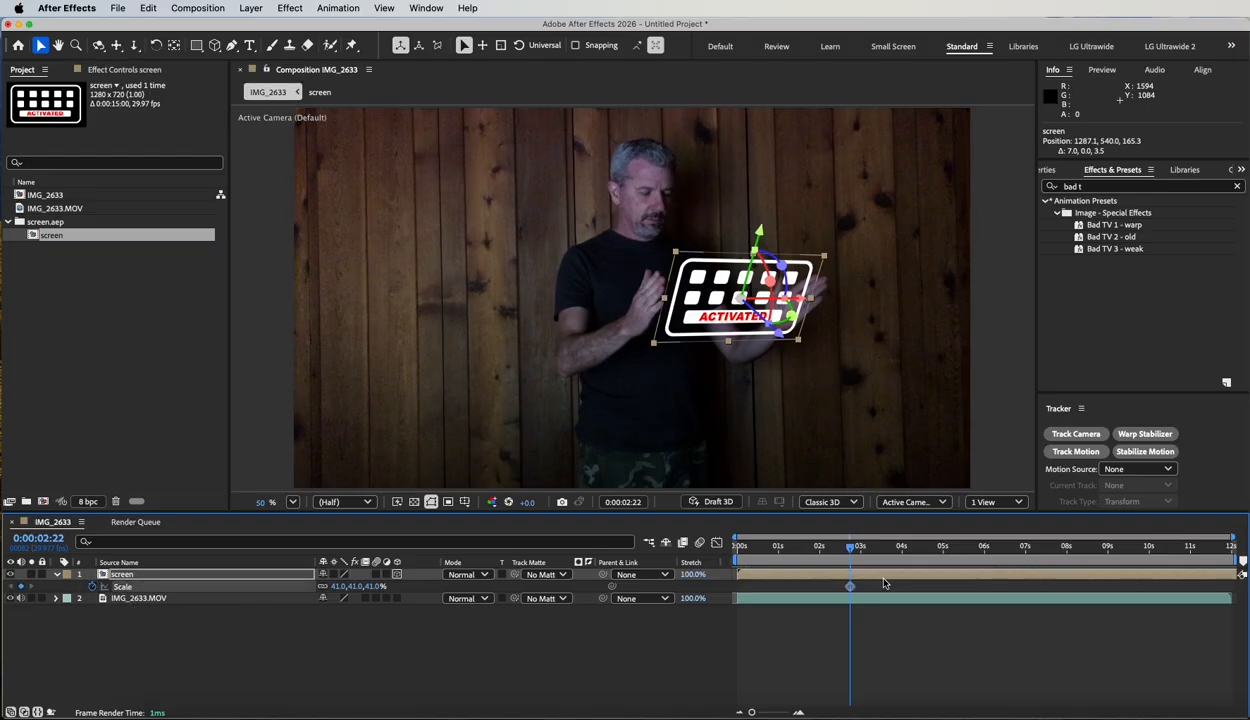
# At 0:00:02:02, set only the screen layer's X scale to 0%, with the proportions unlinked
pyautogui.moveTo(850, 549); pyautogui.dragTo(824, 552)
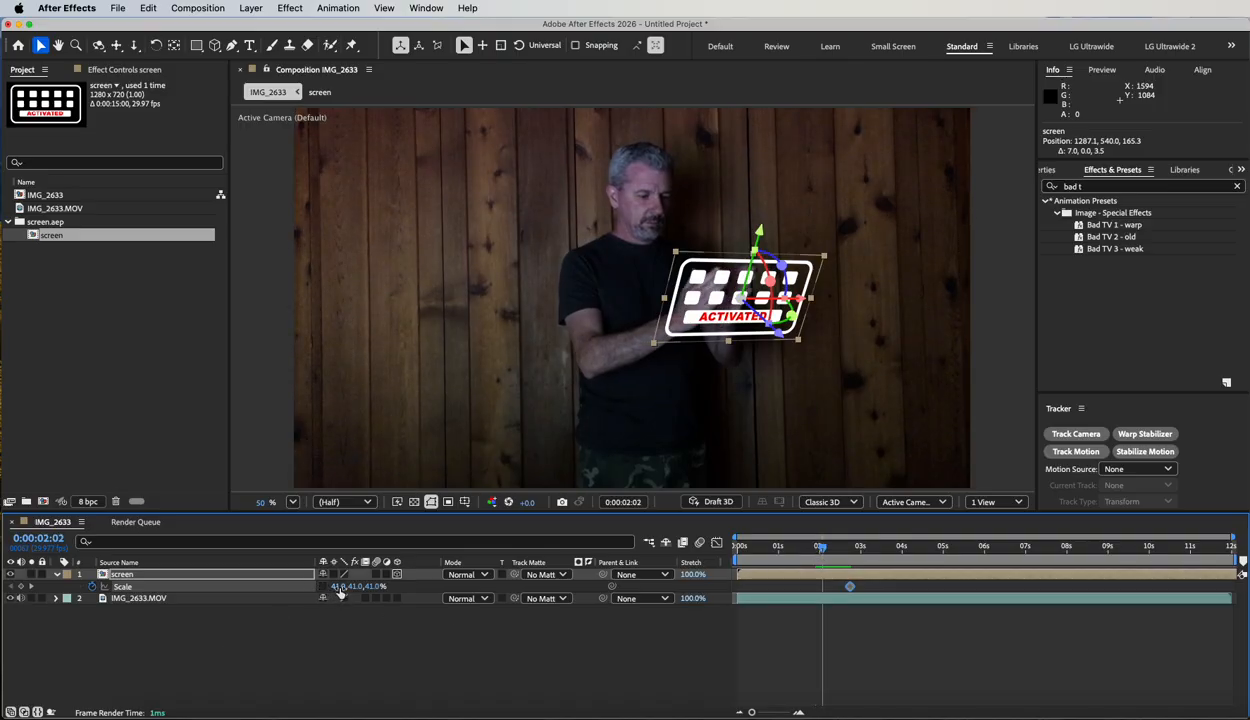
pyautogui.write('0')
pyautogui.press('Return')
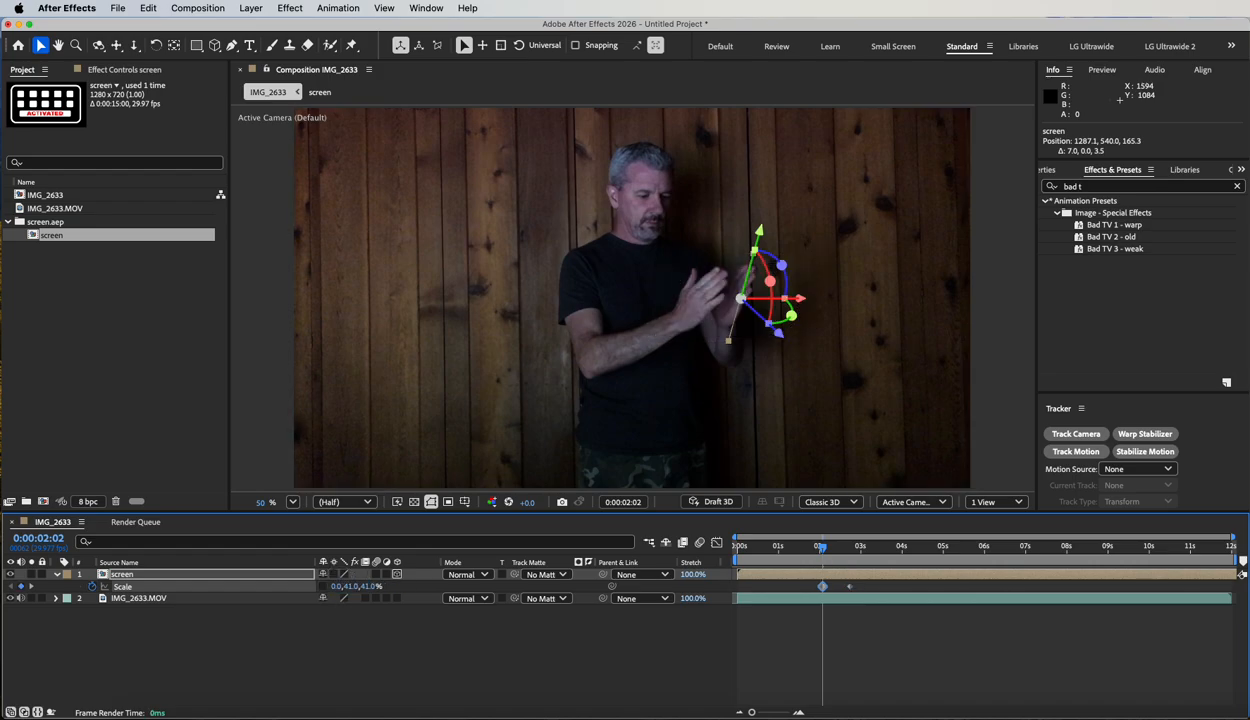
# Apply Easy Ease In to the screen layer's scale keyframe at 0:00:02:22
pyautogui.moveTo(822, 555); pyautogui.dragTo(860, 553)
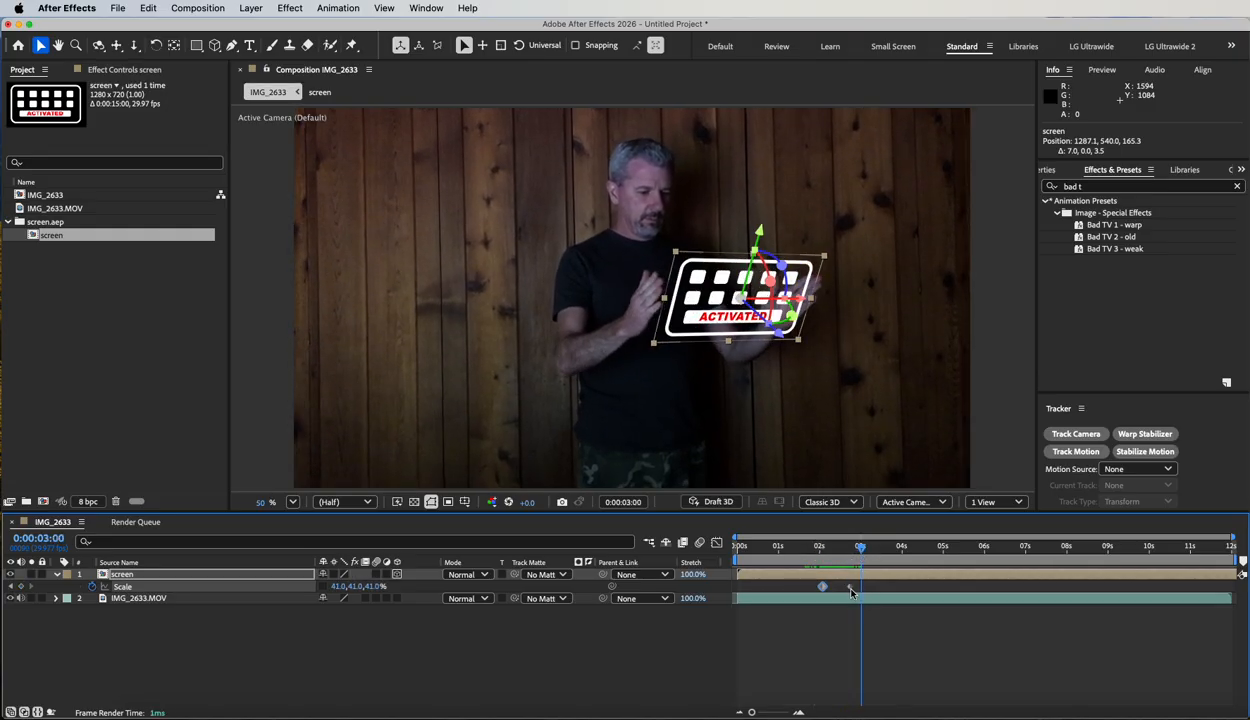
pyautogui.rightClick(849, 586)
pyautogui.moveTo(905, 704)
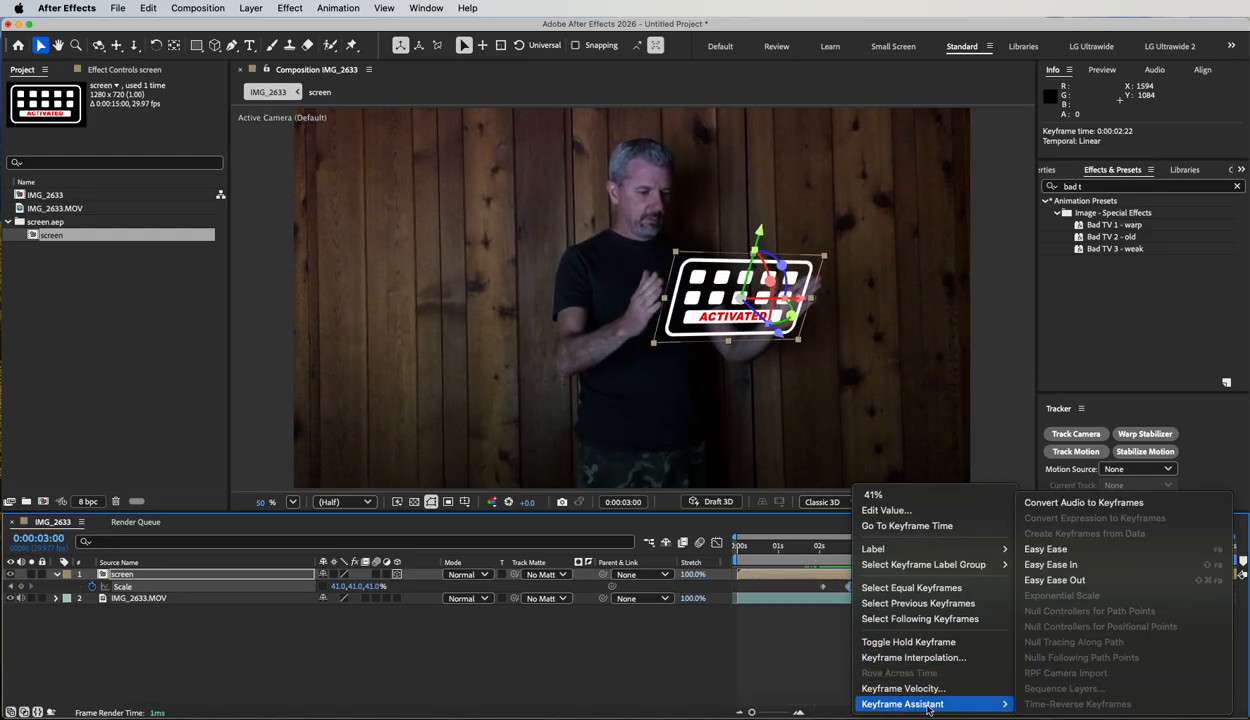
pyautogui.click(1059, 565)
# Copy the screen layer's two scale keyframes and paste them starting at 0:00:09:12
pyautogui.moveTo(801, 549); pyautogui.dragTo(1124, 561)
pyautogui.moveTo(796, 581); pyautogui.dragTo(862, 592)
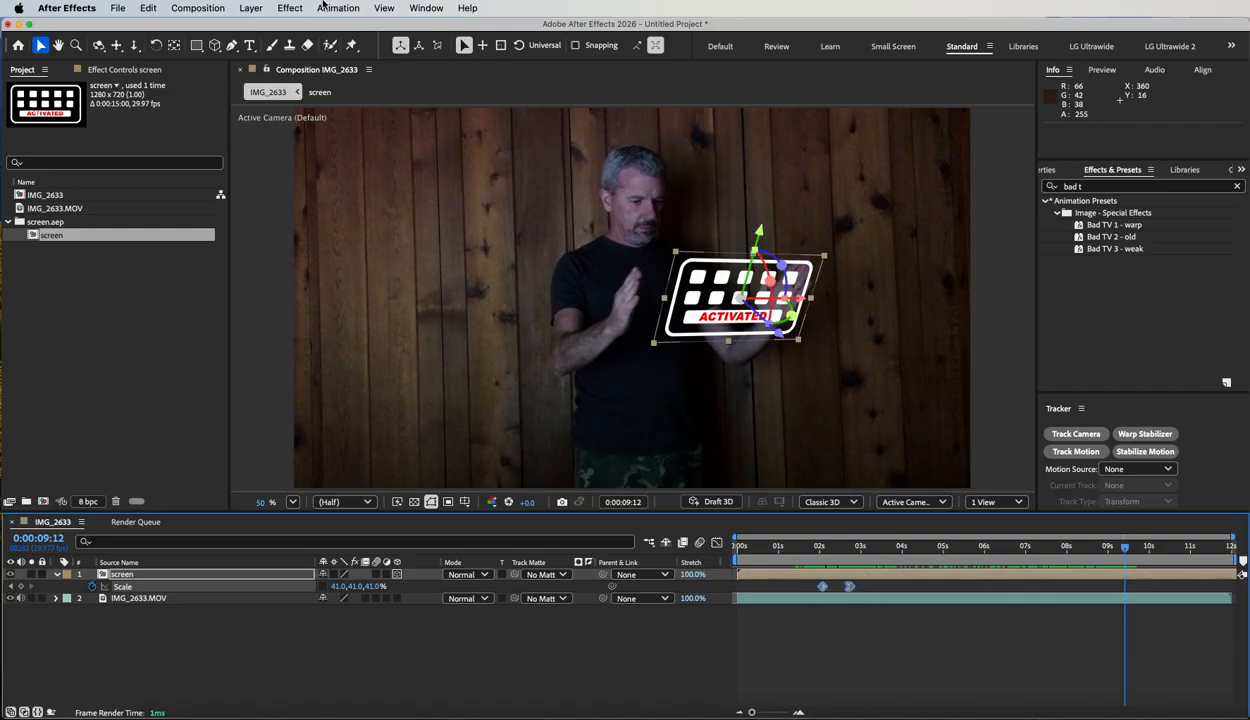
pyautogui.click(150, 7)
pyautogui.click(165, 92)
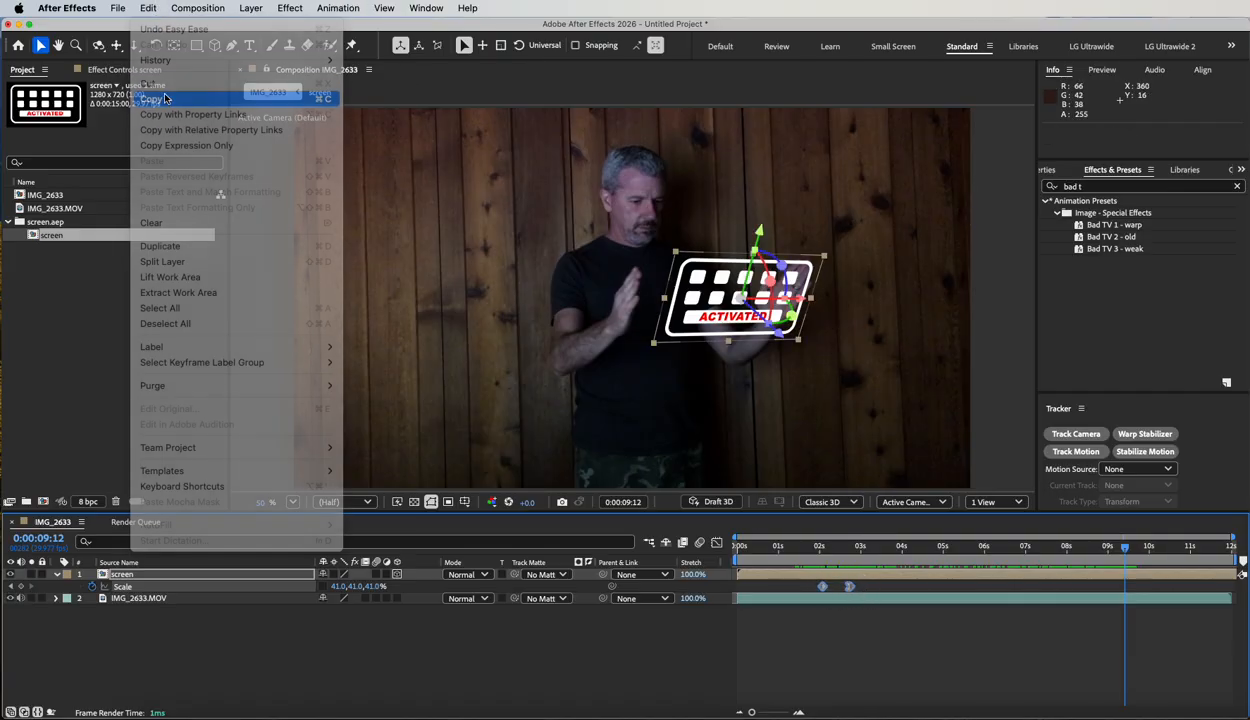
pyautogui.click(143, 7)
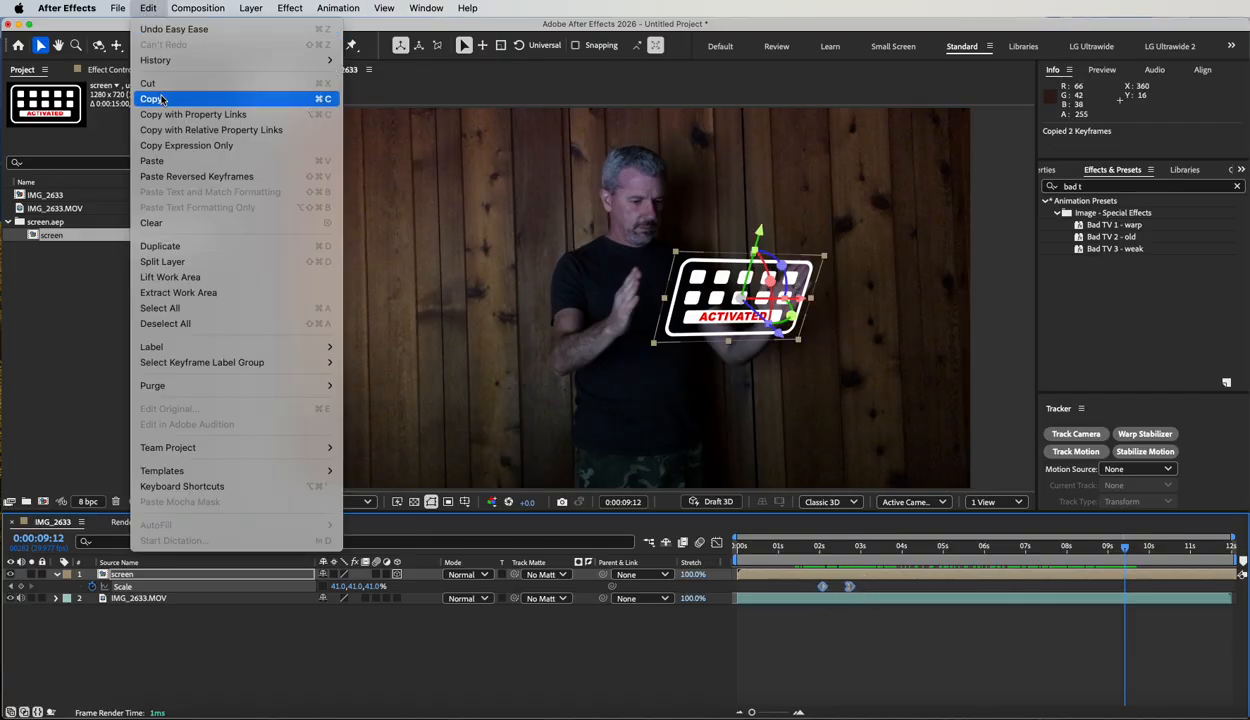
pyautogui.click(176, 160)
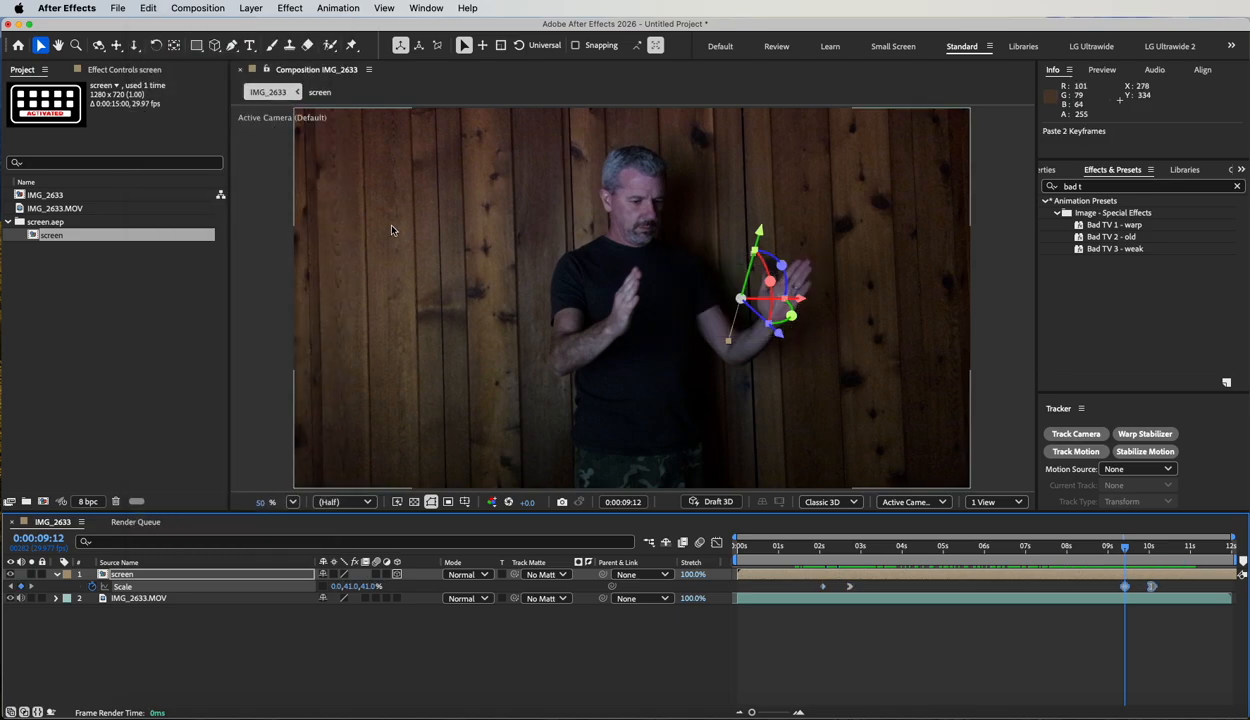
# Time-reverse the two pasted scale keyframes so the screen closes back to zero width
pyautogui.click(343, 7)
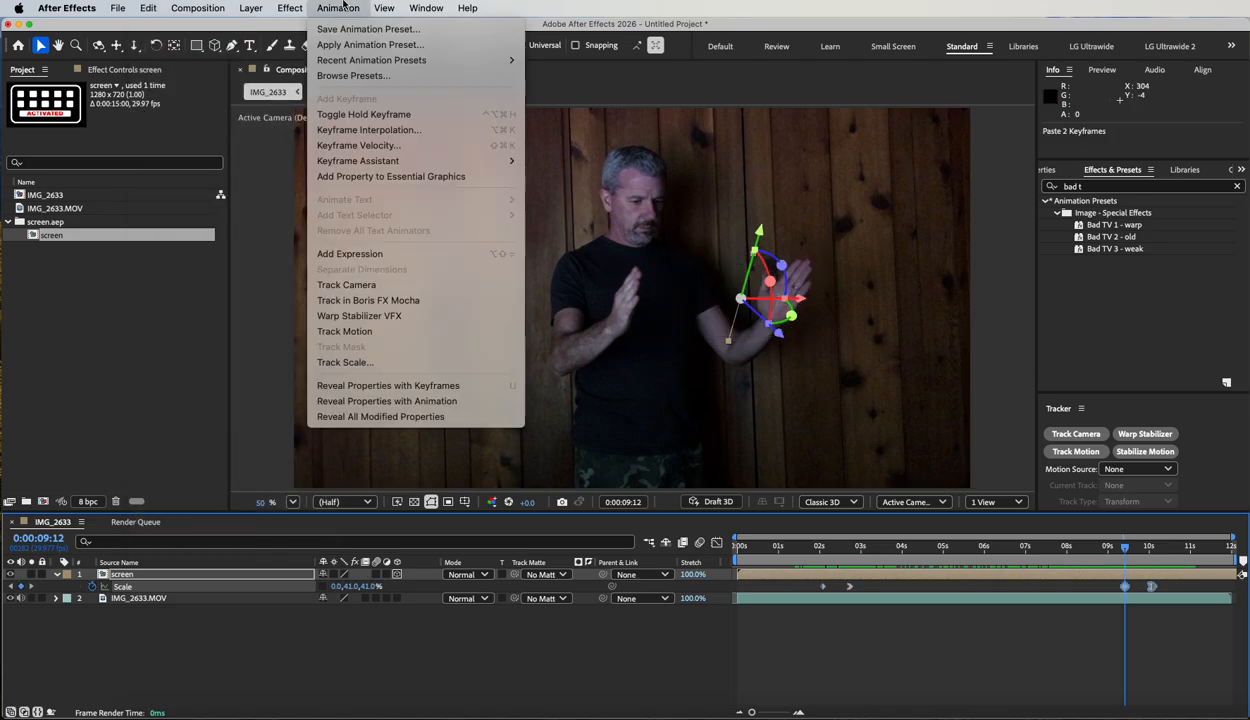
pyautogui.moveTo(358, 163)
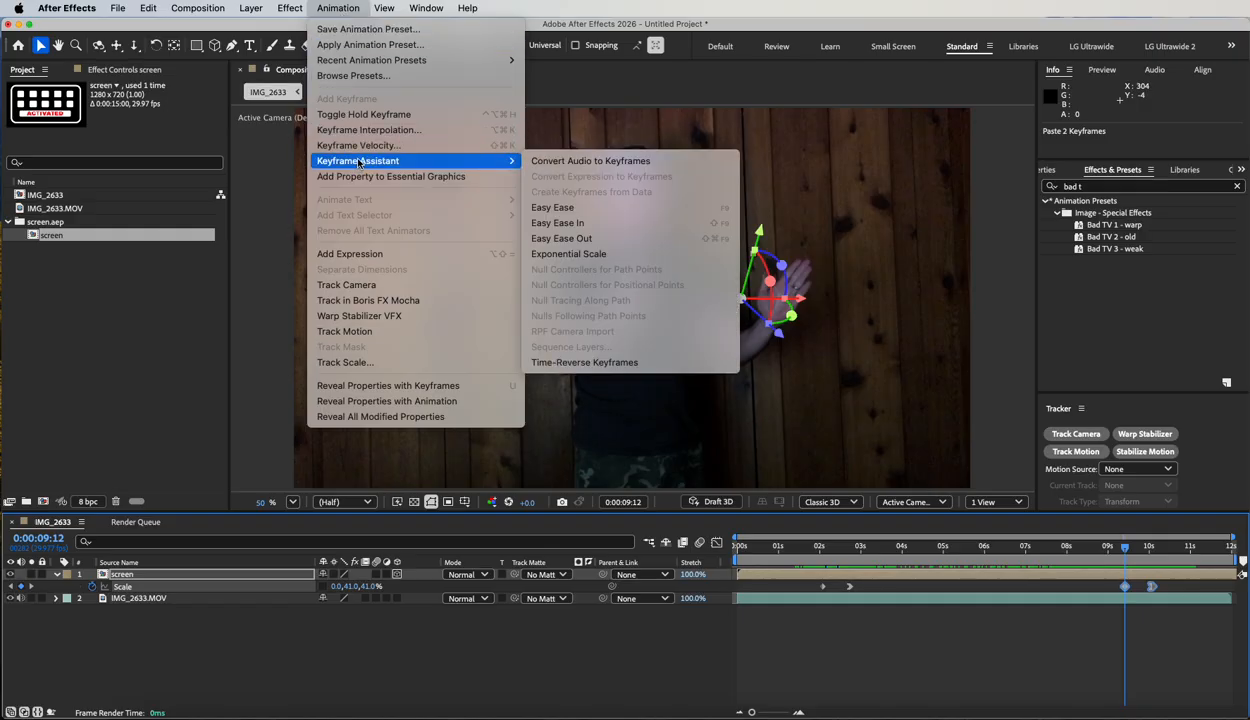
pyautogui.click(613, 365)
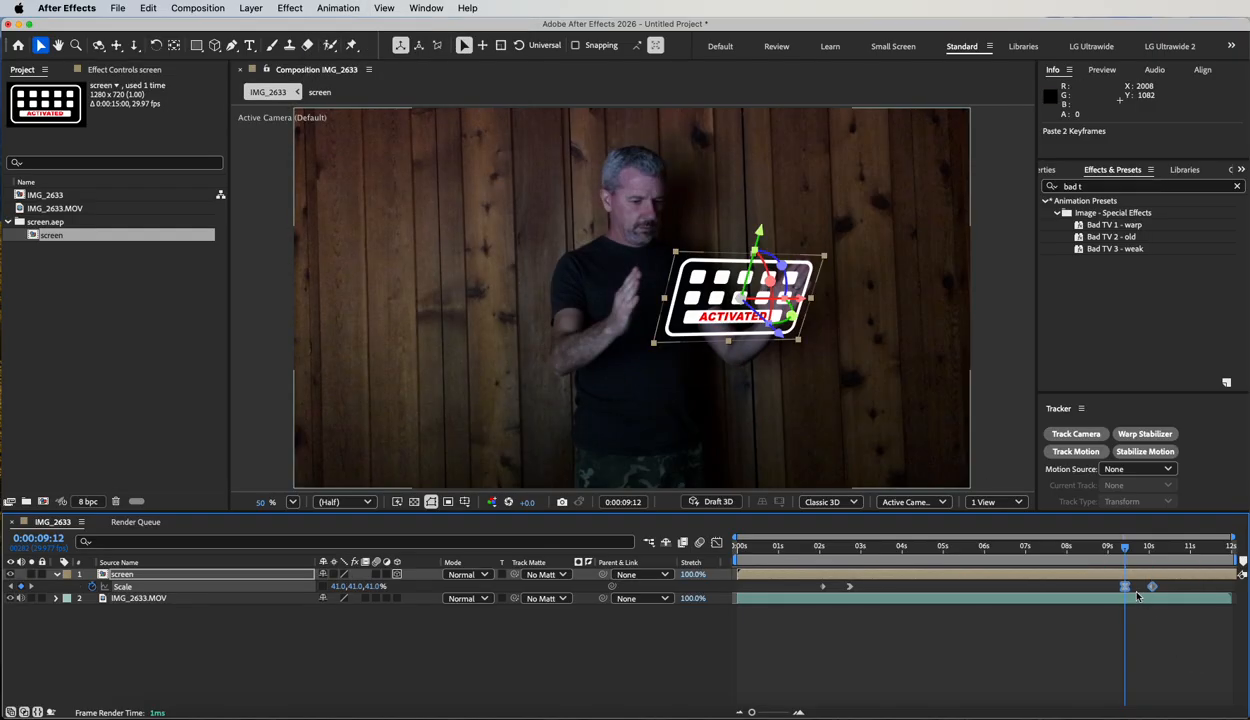
# Preview the screen animation from the composition's start and mute the IMG_2633.MOV layer's audio
pyautogui.moveTo(1124, 547); pyautogui.dragTo(737, 530)
pyautogui.press('space')
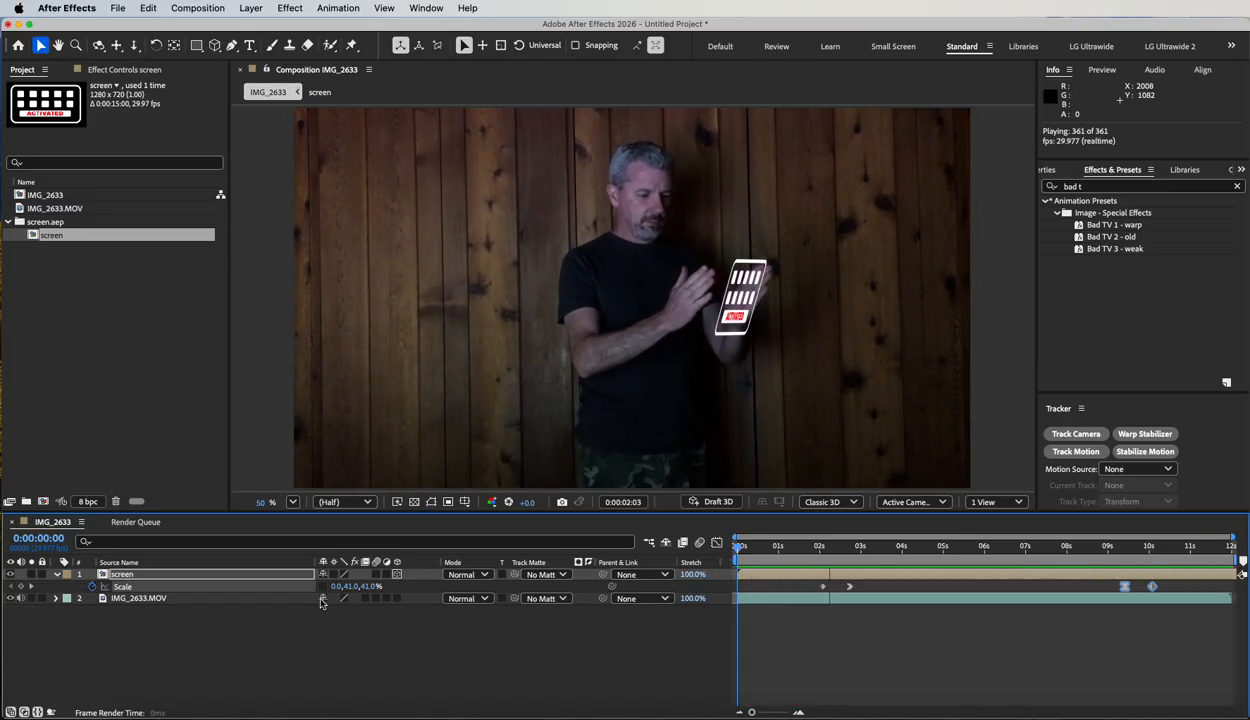
pyautogui.press('space')
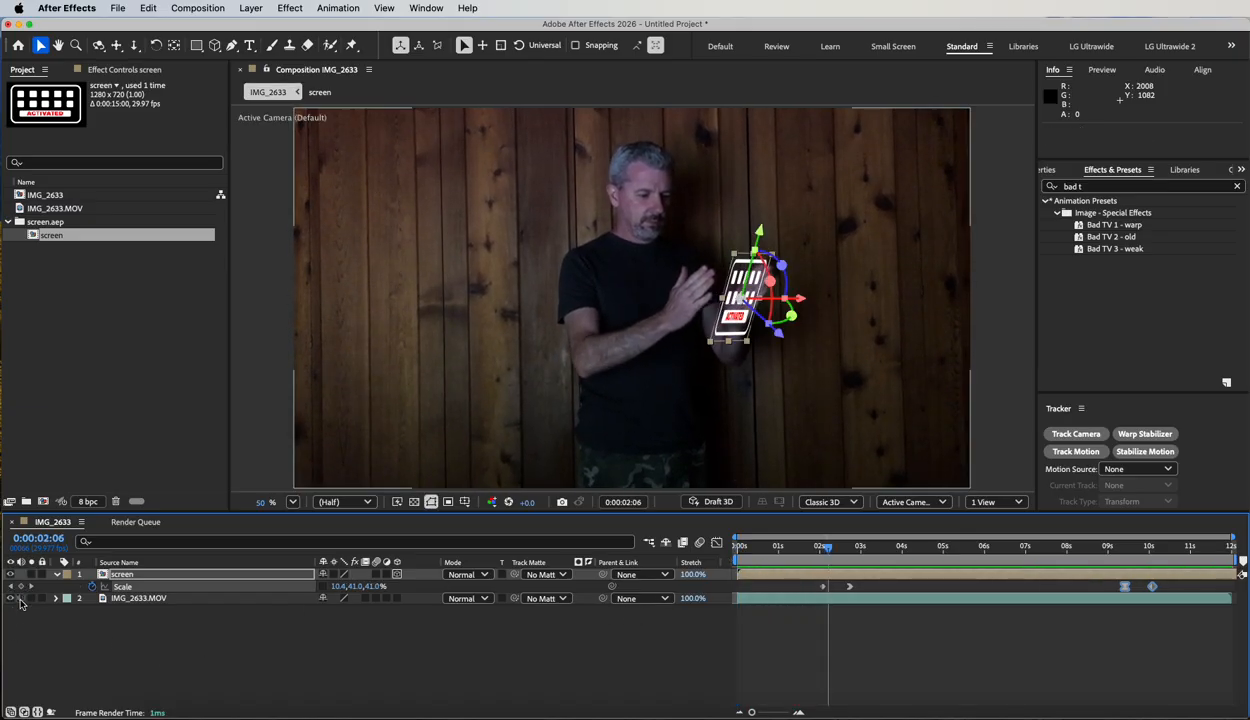
pyautogui.press('space')
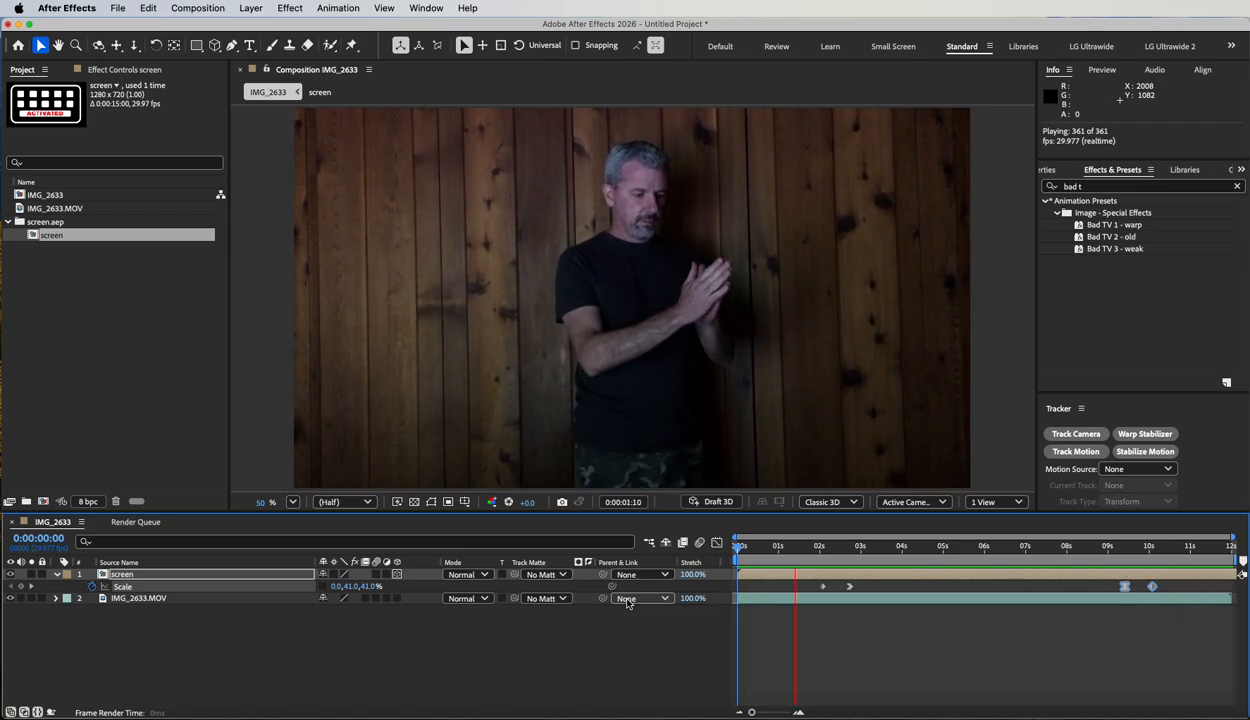
pyautogui.press('space')
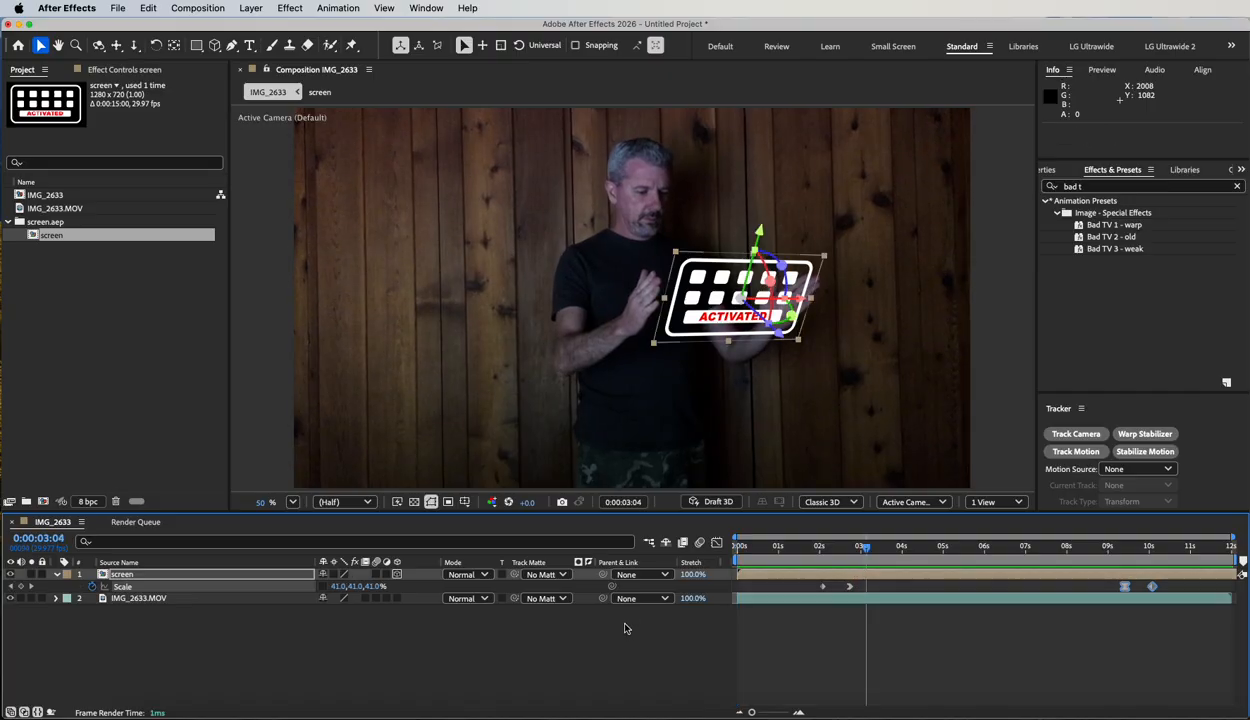
pyautogui.click(336, 8)
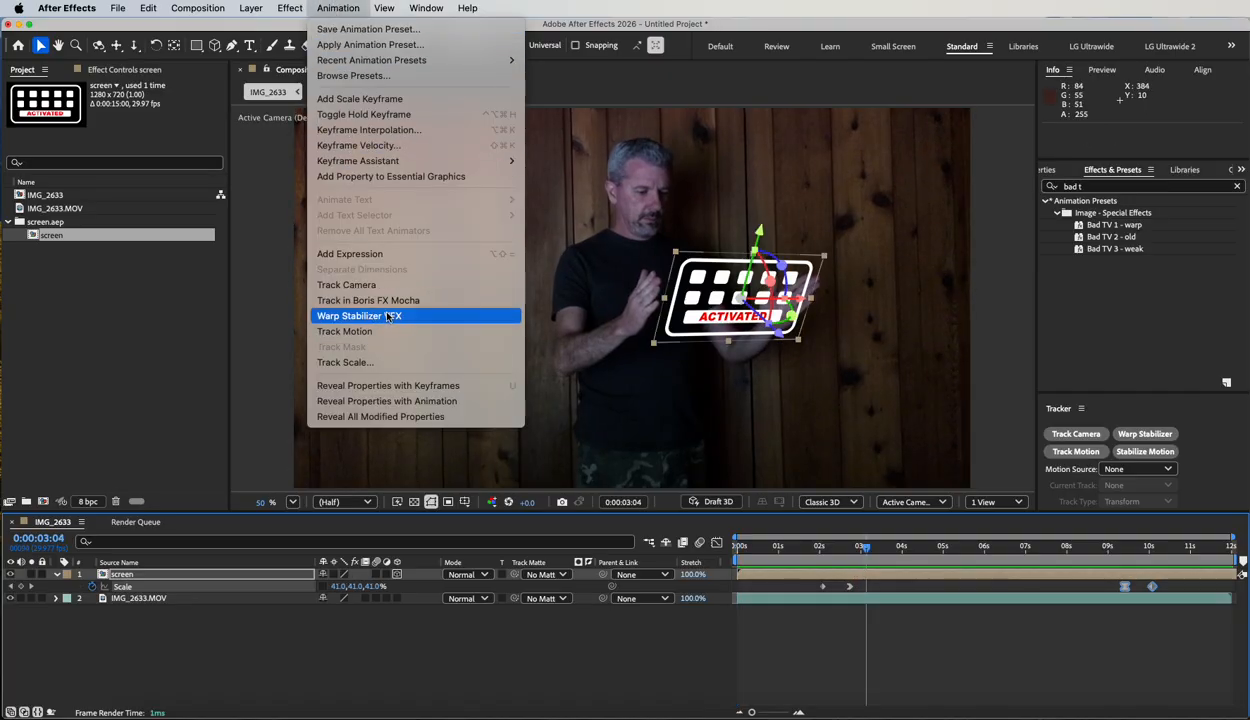
pyautogui.click(538, 452)
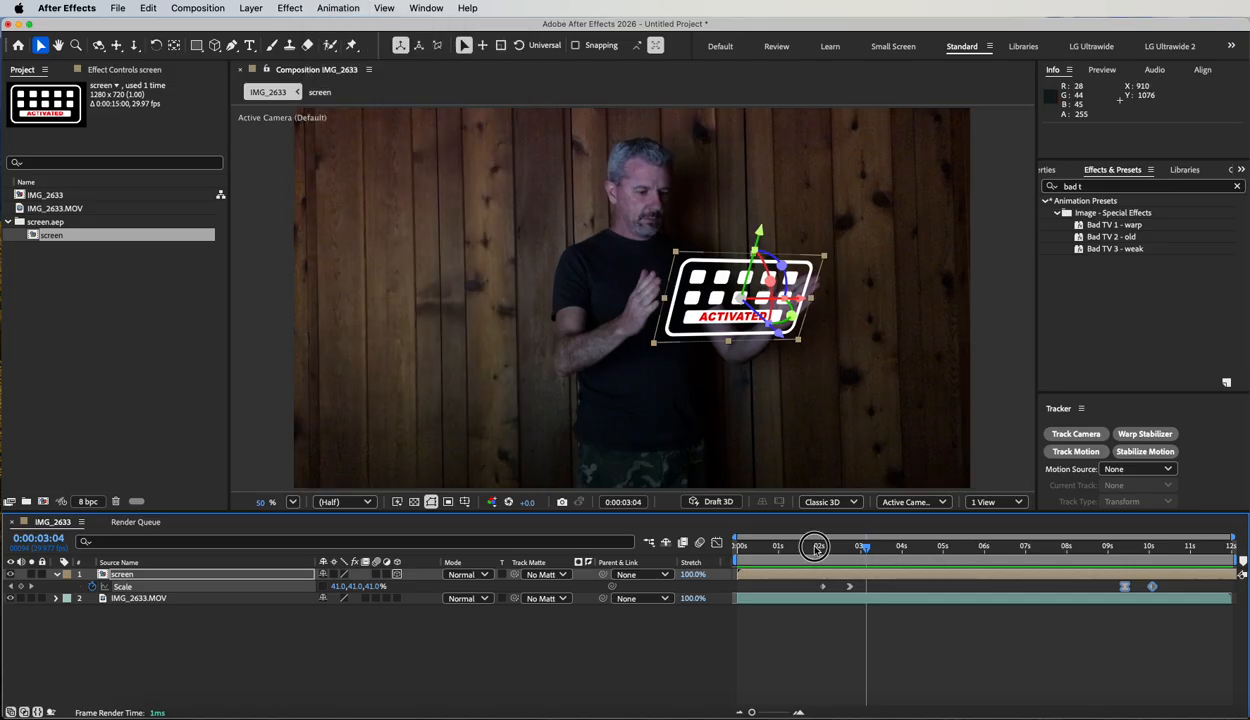
# Scrub the screen animation, return to the composition's start, and create a Track Motion tracker on the IMG_2633.MOV layer
pyautogui.moveTo(815, 546); pyautogui.dragTo(893, 547)
pyautogui.moveTo(920, 549); pyautogui.dragTo(880, 530)
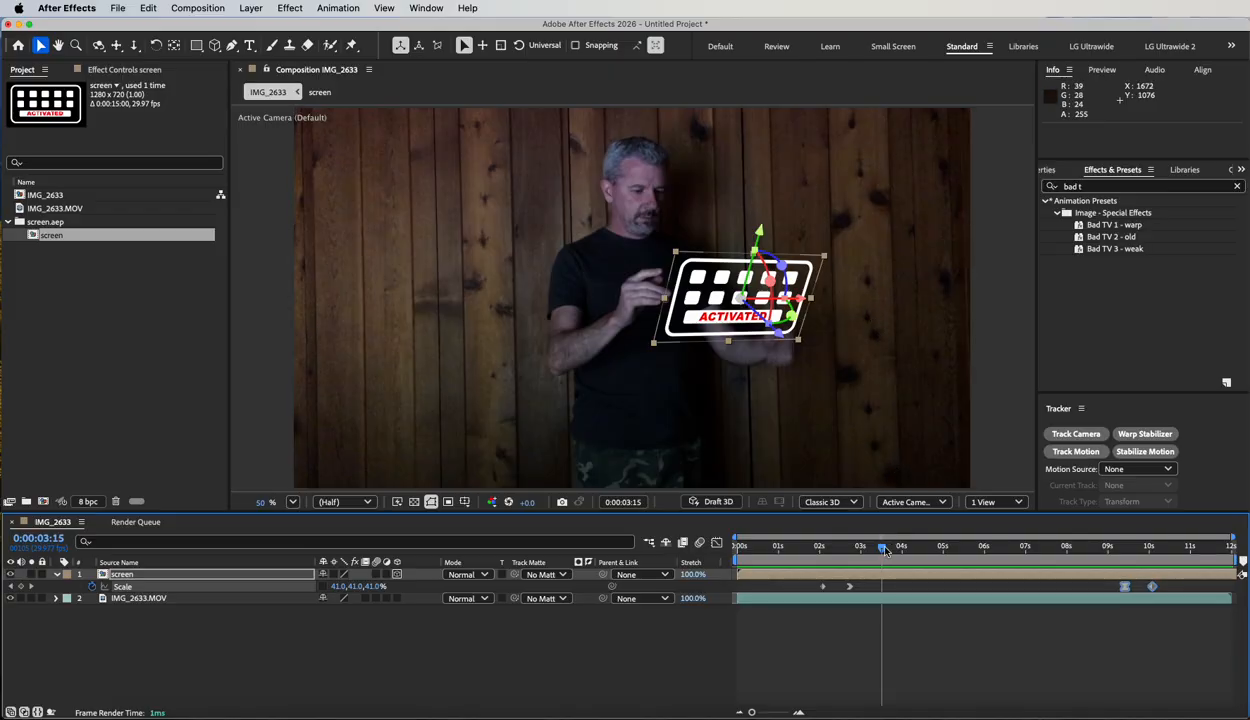
pyautogui.moveTo(881, 549); pyautogui.dragTo(661, 525)
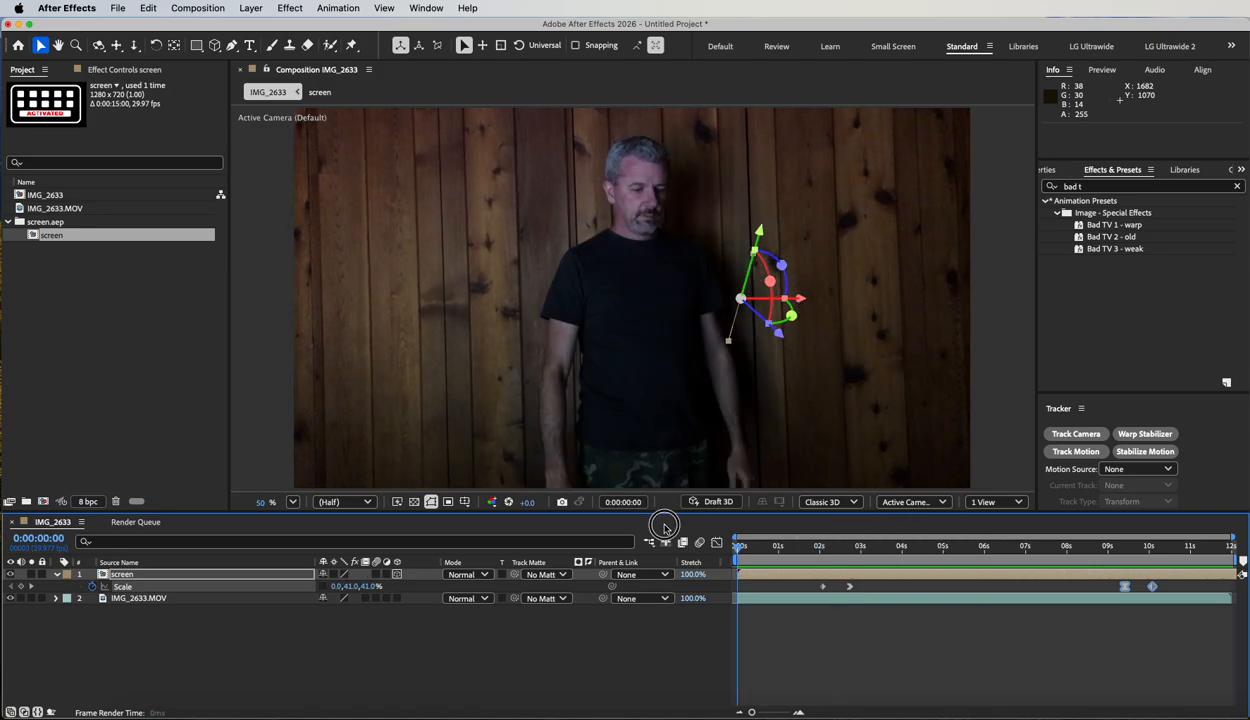
pyautogui.click(150, 600)
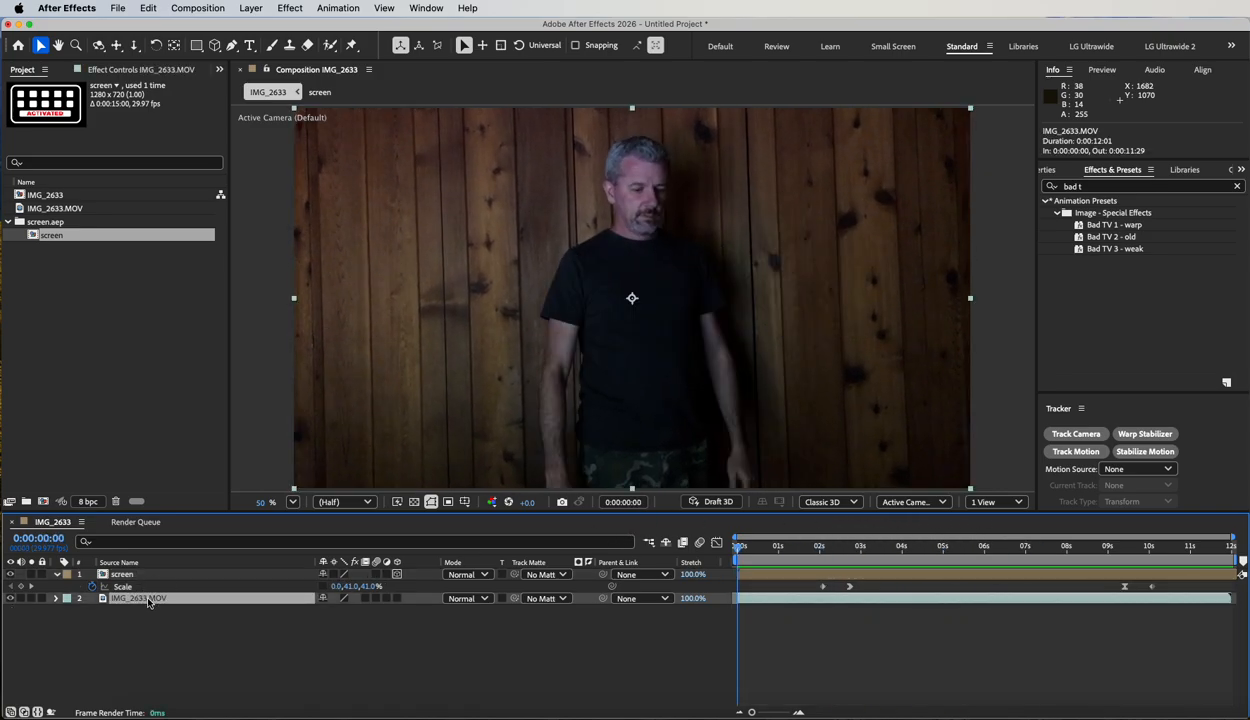
pyautogui.click(338, 8)
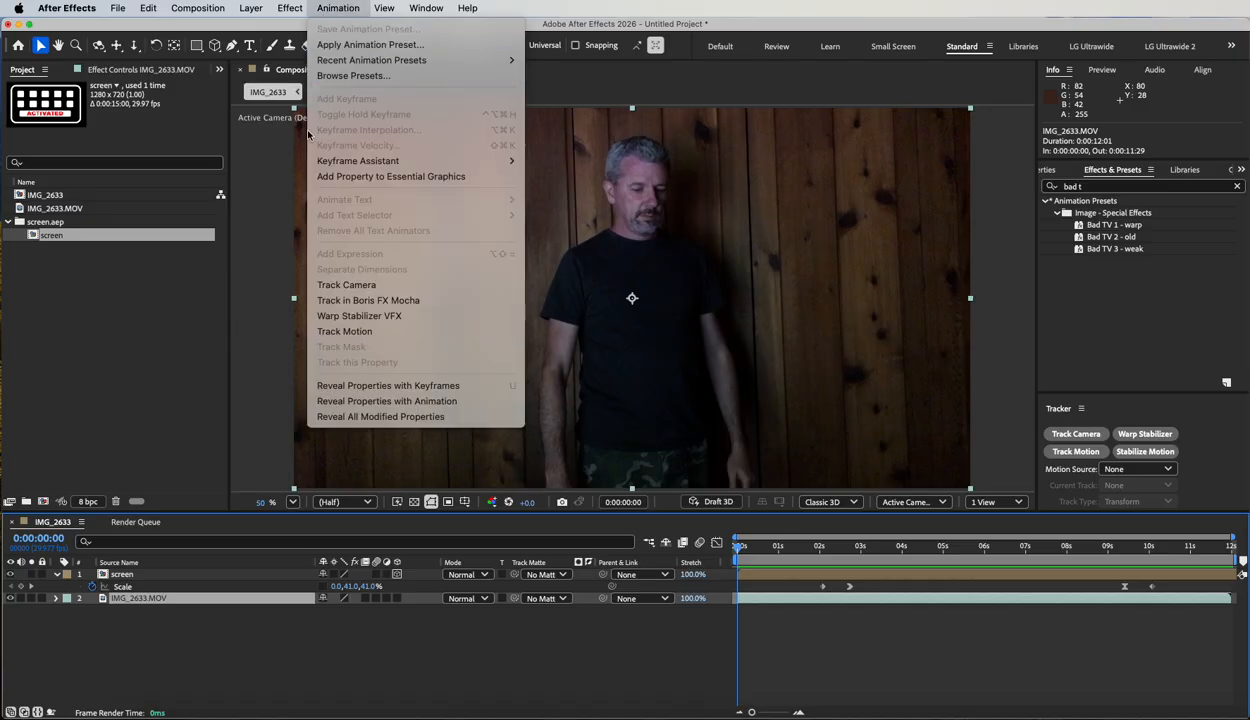
pyautogui.click(351, 333)
# Place Track Point 1 on the dark knot in the wood wall beside the man and enlarge its search region around it
pyautogui.scroll(5, 435, 176)
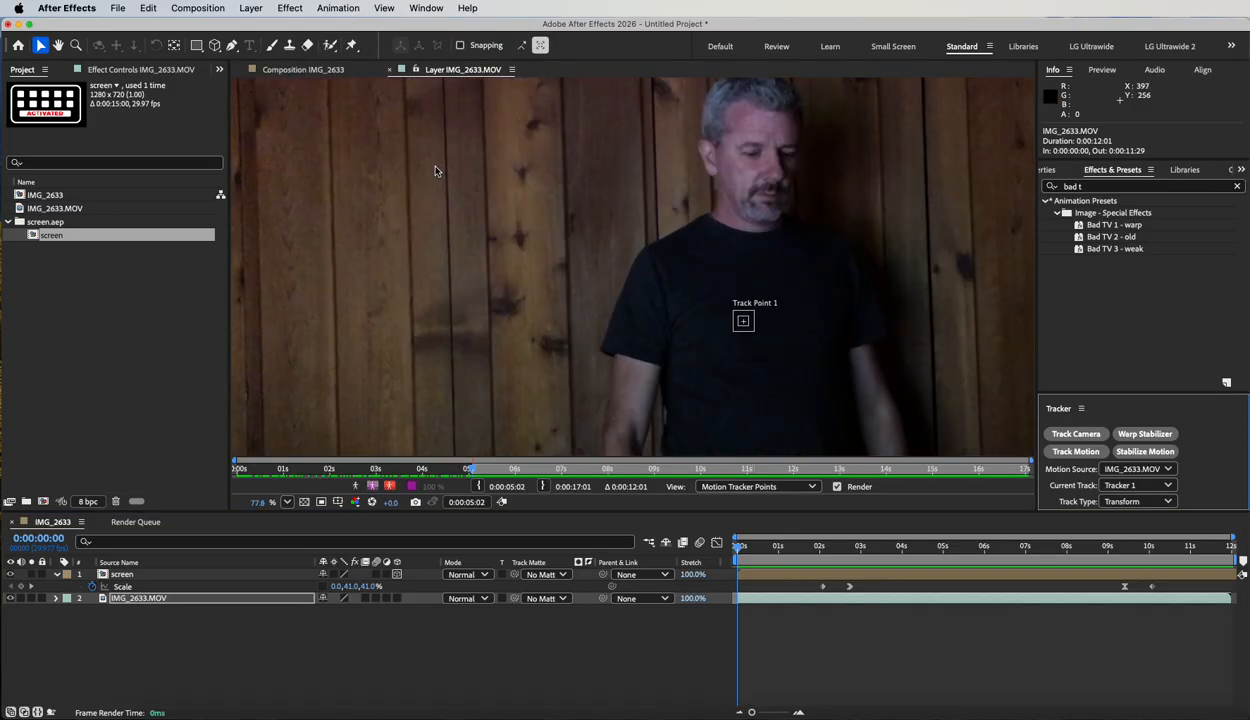
pyautogui.scroll(-4, 533, 252)
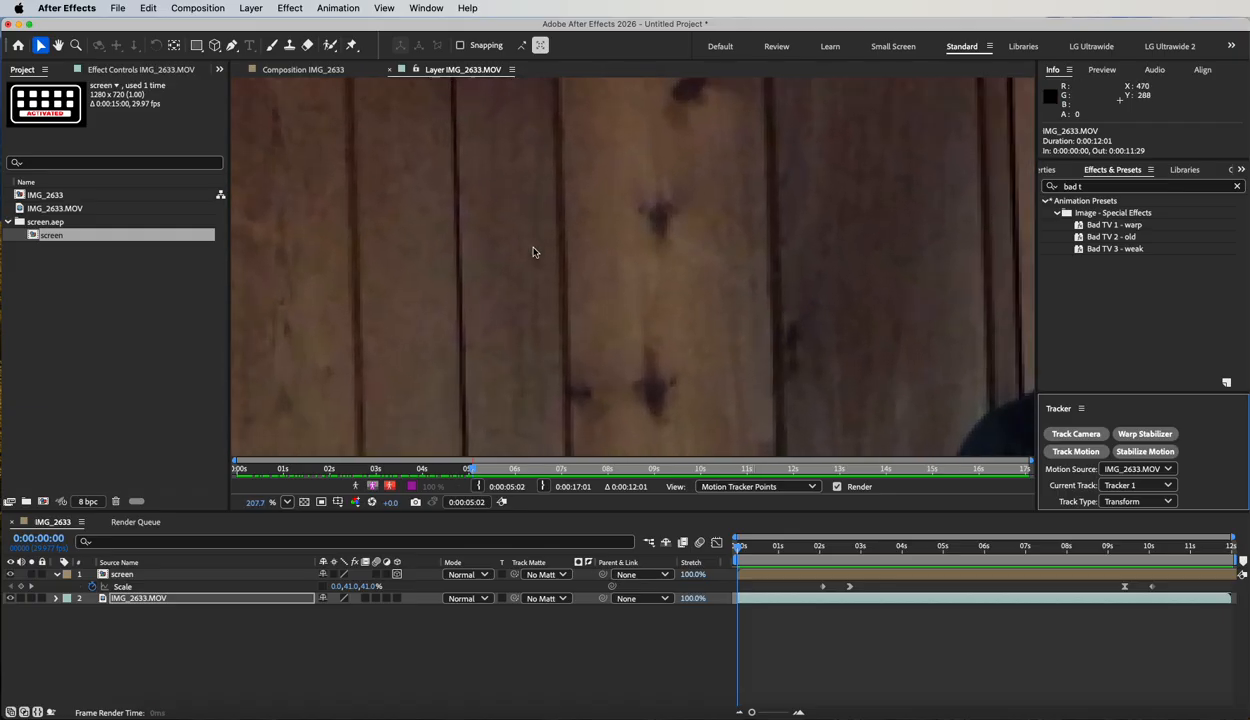
pyautogui.scroll(-1, 533, 252)
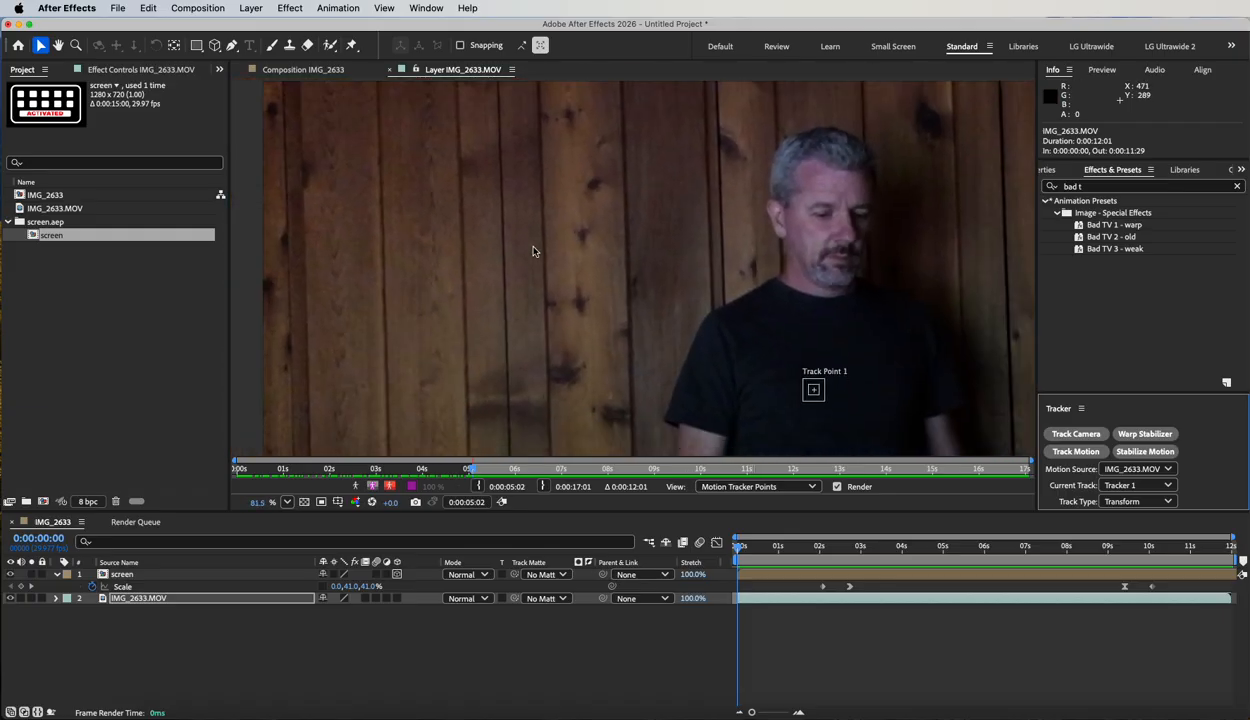
pyautogui.moveTo(894, 369); pyautogui.dragTo(531, 346)
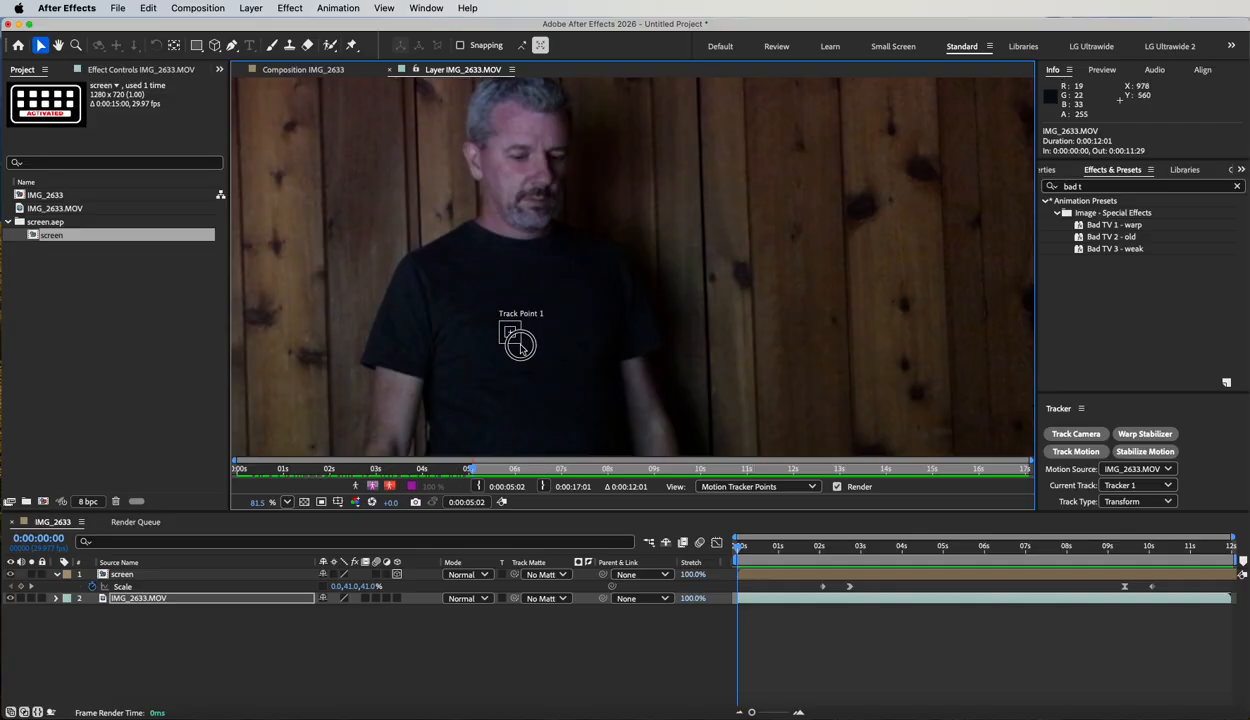
pyautogui.moveTo(519, 345); pyautogui.dragTo(897, 310)
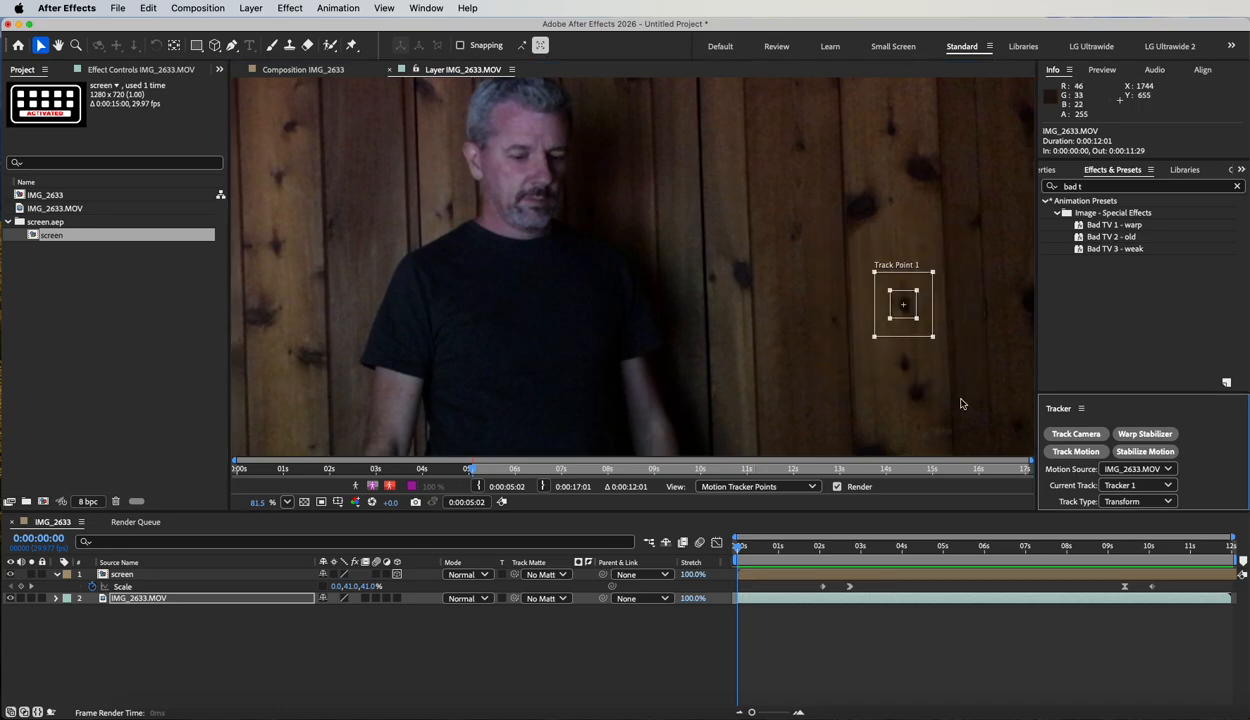
pyautogui.moveTo(935, 342); pyautogui.dragTo(937, 347)
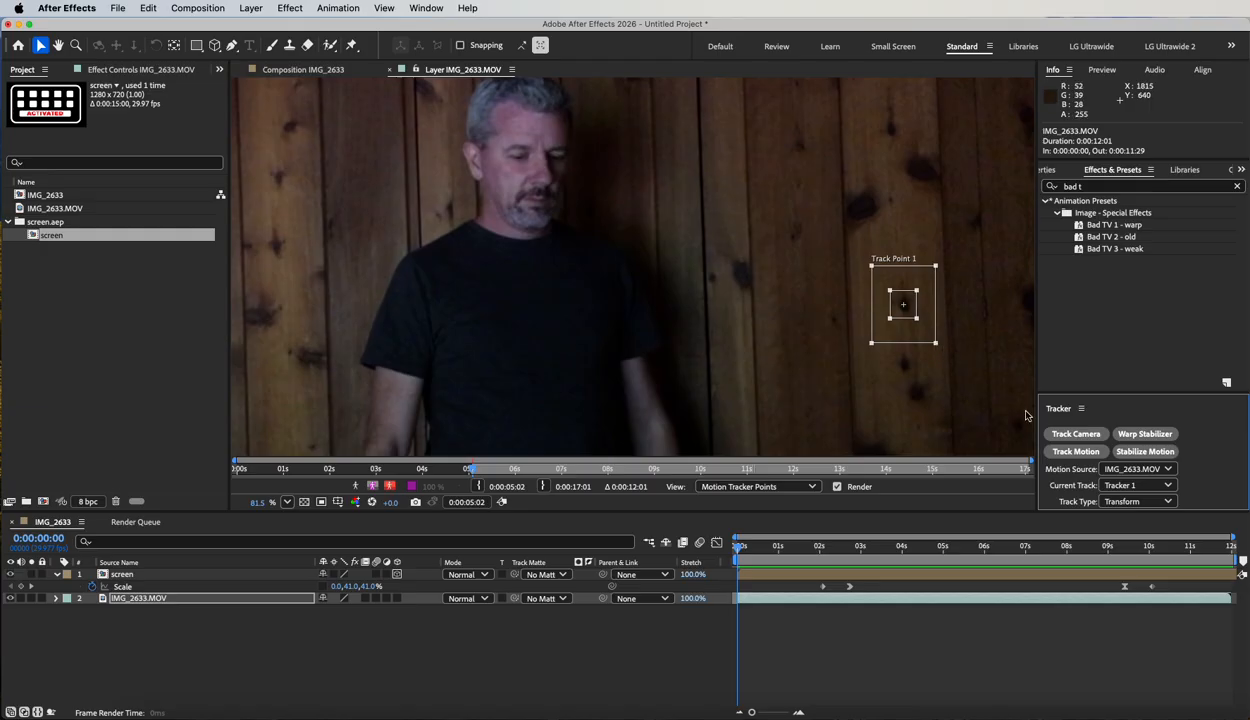
# Undock the Tracker panel to reveal all its controls and analyze the position track forward through the whole clip
pyautogui.click(1081, 409)
pyautogui.click(1095, 432)
pyautogui.moveTo(1118, 389); pyautogui.dragTo(748, 181)
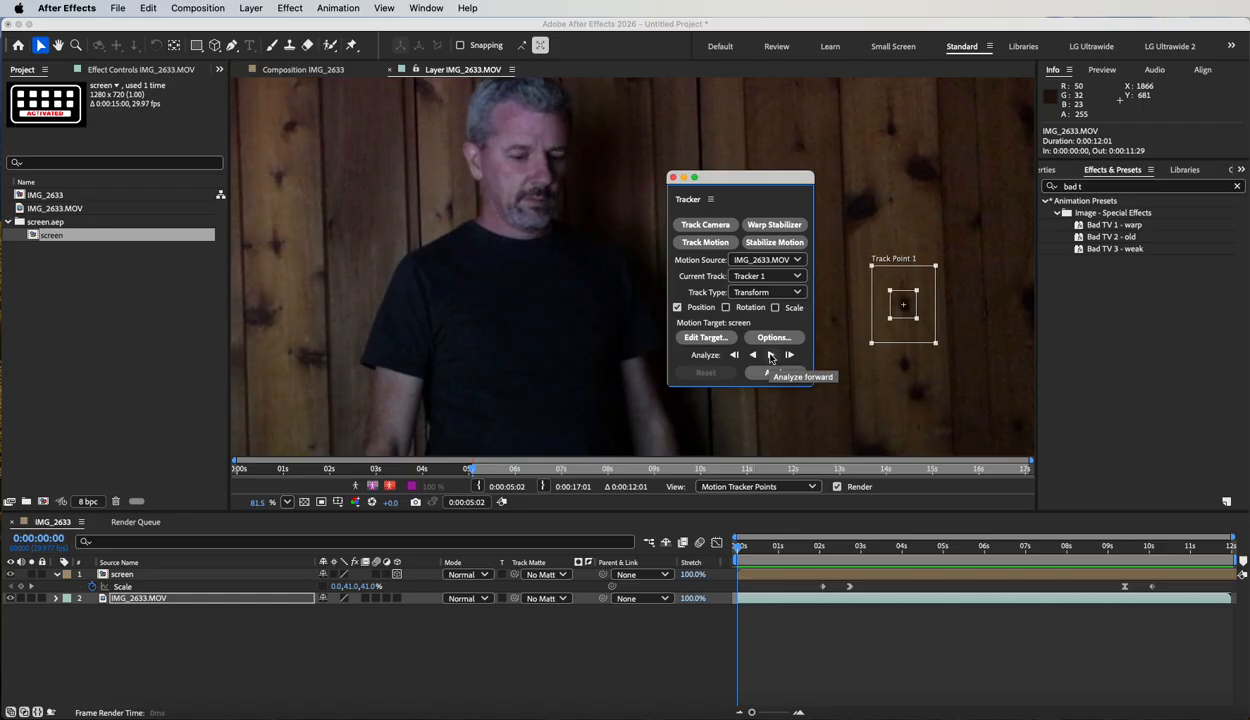
pyautogui.click(771, 356)
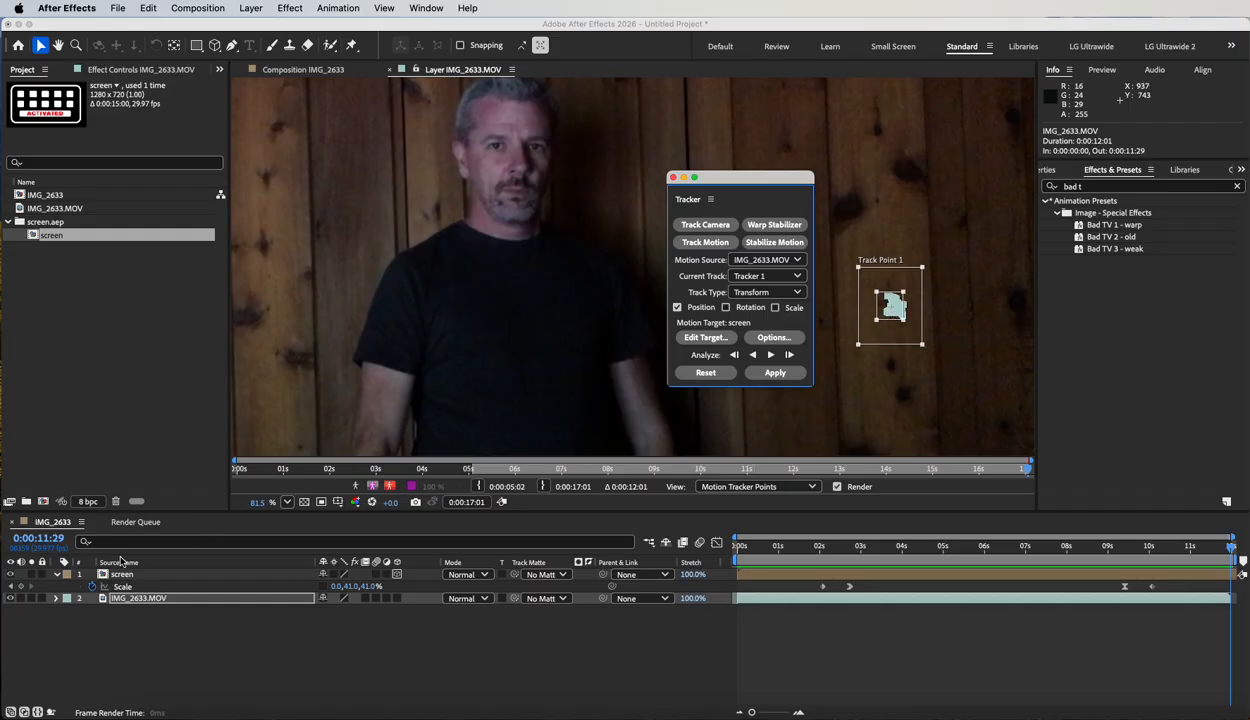
# Add a new null object to the IMG_2633 composition
pyautogui.click(252, 7)
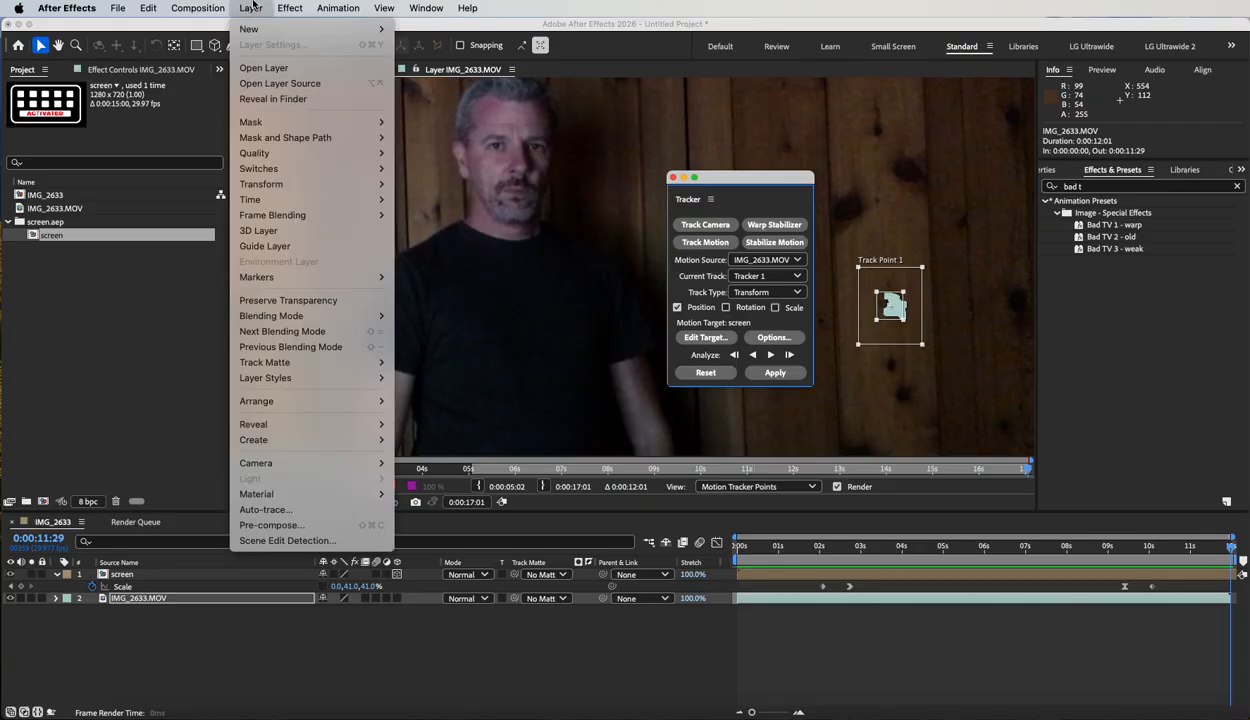
pyautogui.moveTo(255, 30)
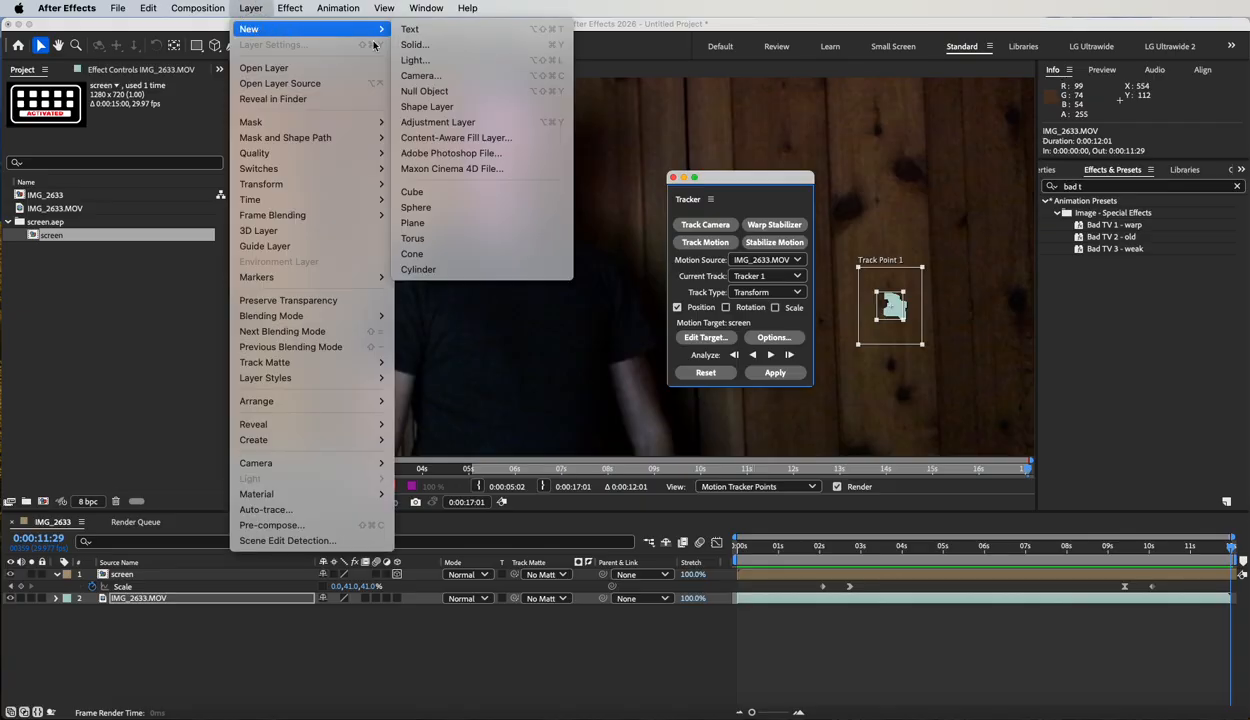
pyautogui.click(417, 92)
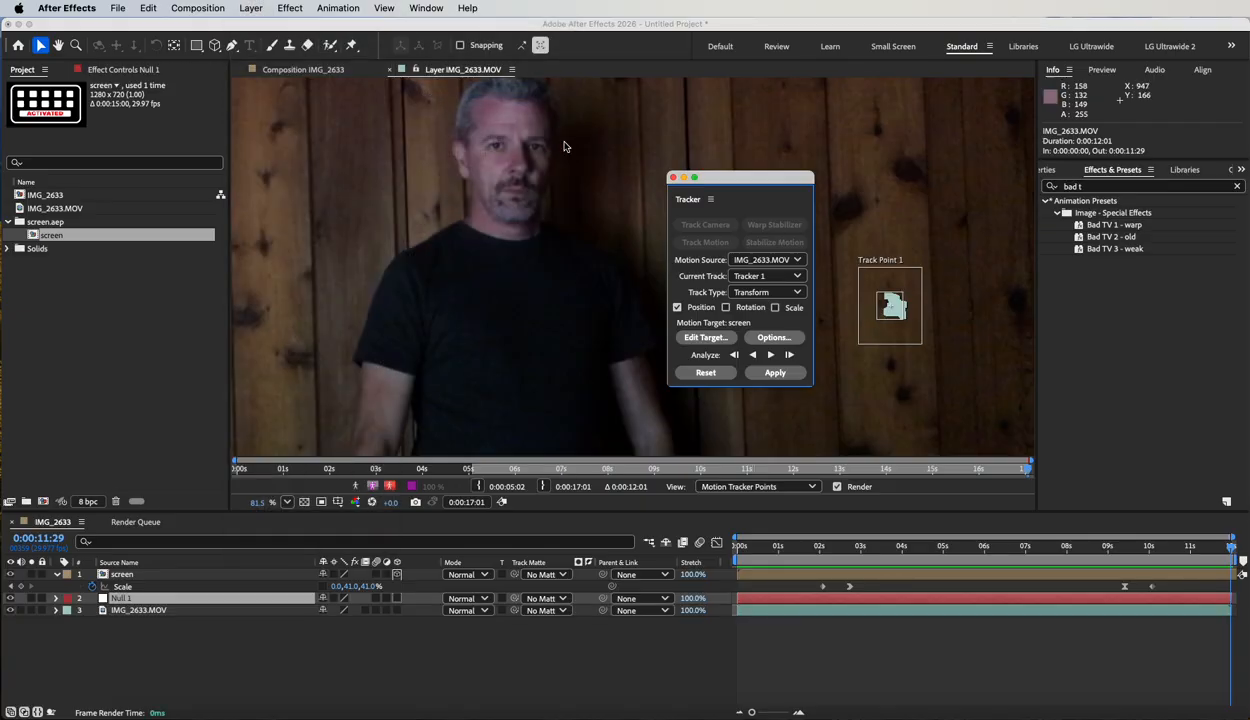
# Set Null 1 as the motion target, apply the tracking data in X and Y, and dock the Tracker panel again
pyautogui.click(706, 338)
pyautogui.click(648, 360)
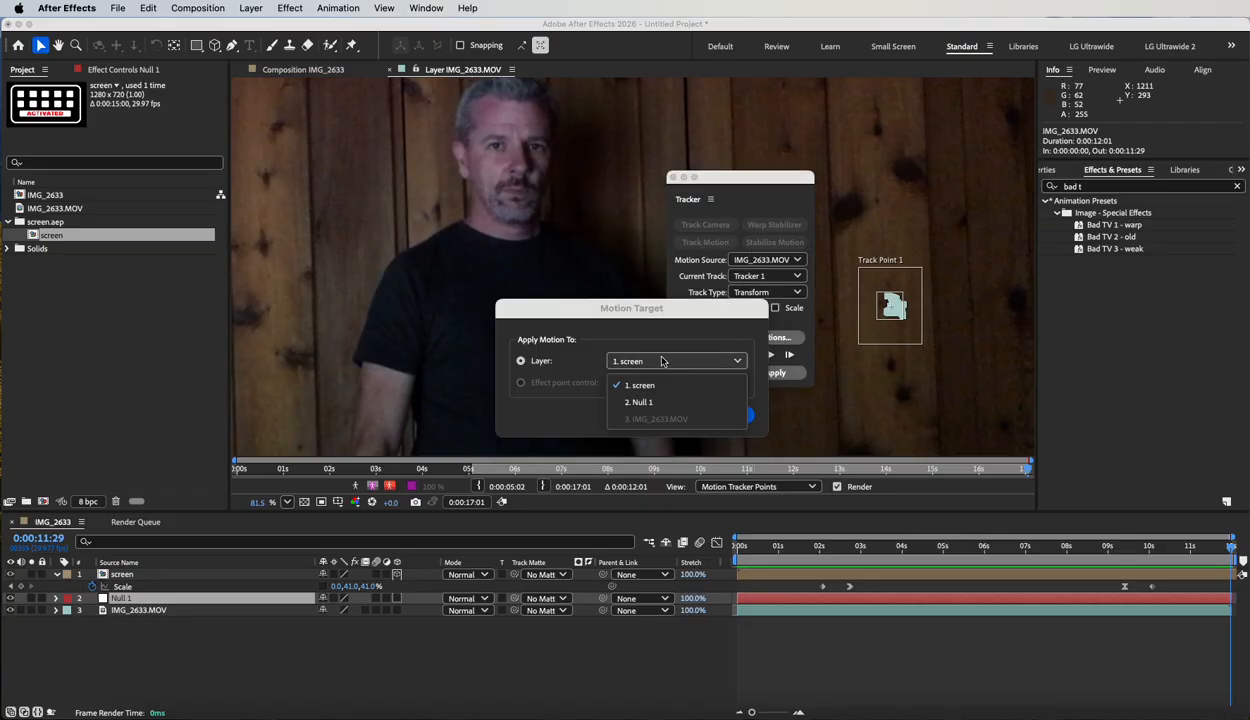
pyautogui.click(634, 398)
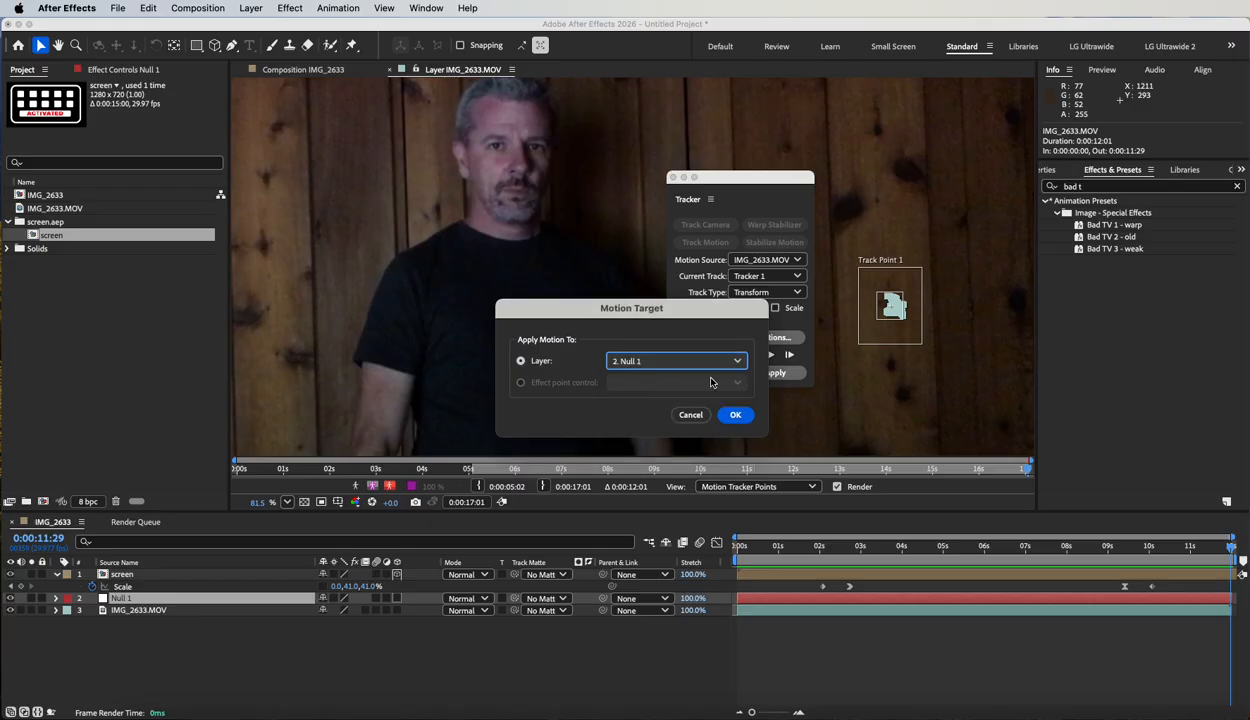
pyautogui.click(735, 414)
pyautogui.click(775, 372)
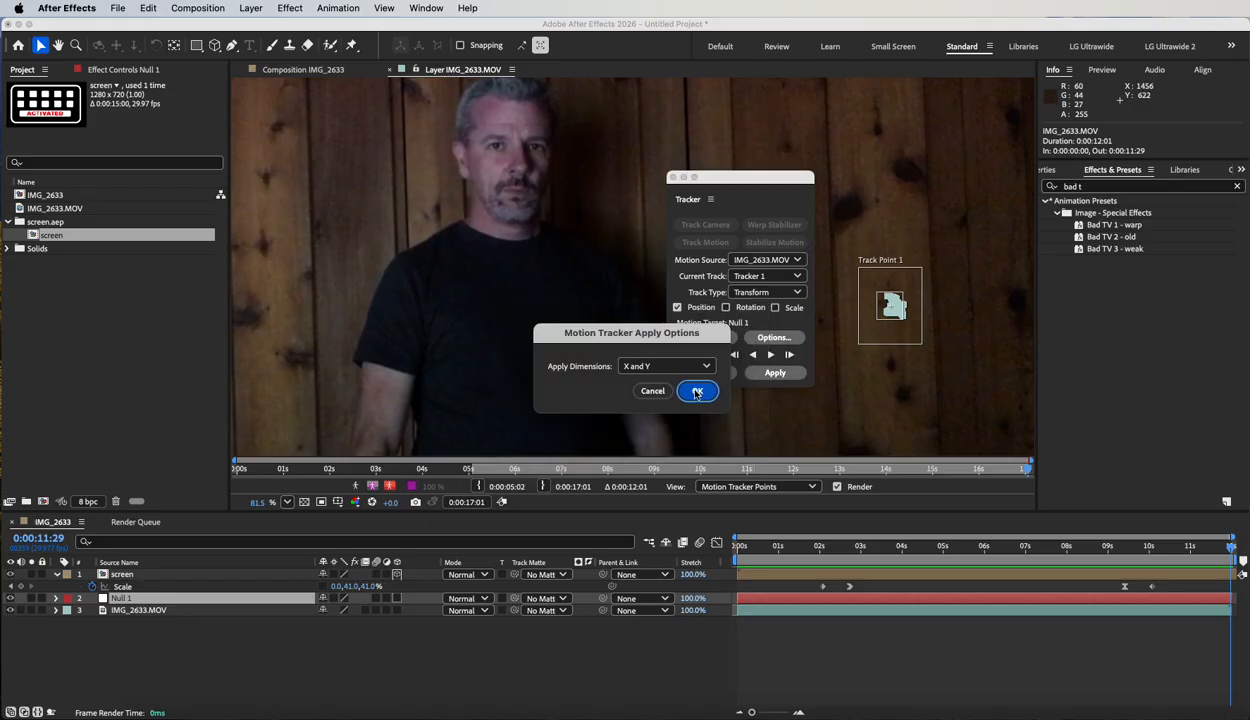
pyautogui.click(697, 391)
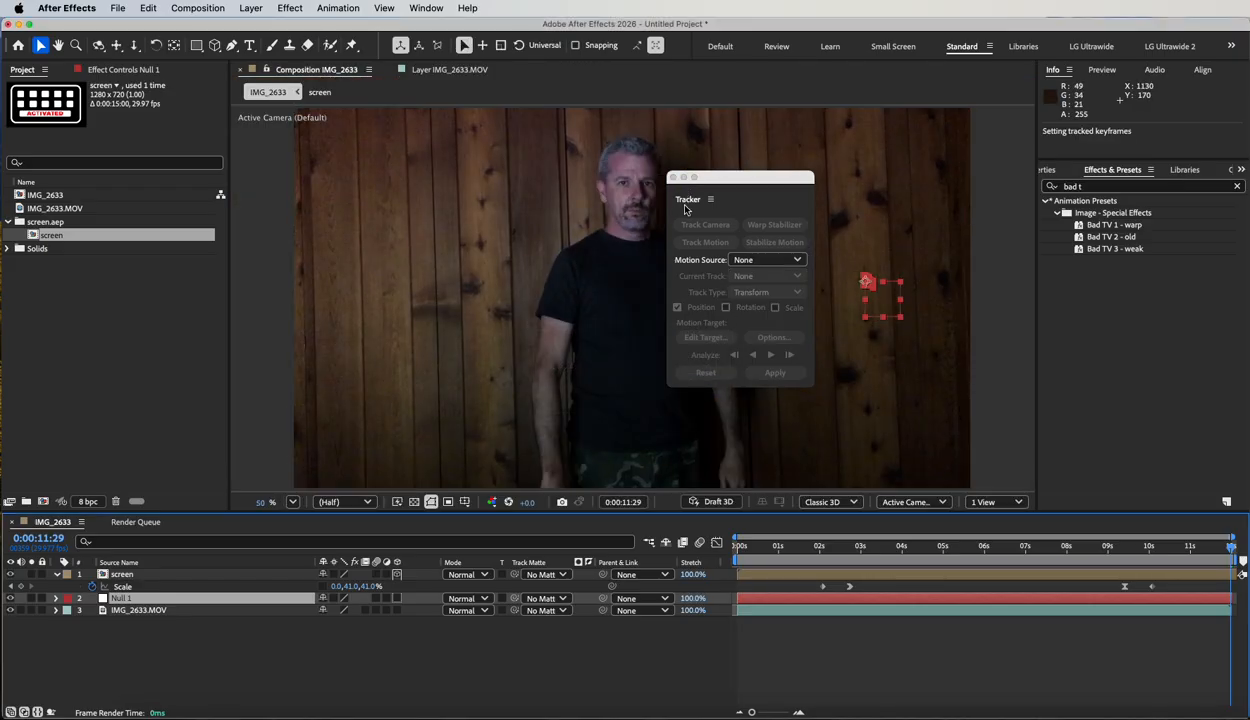
pyautogui.moveTo(687, 199); pyautogui.dragTo(1130, 470)
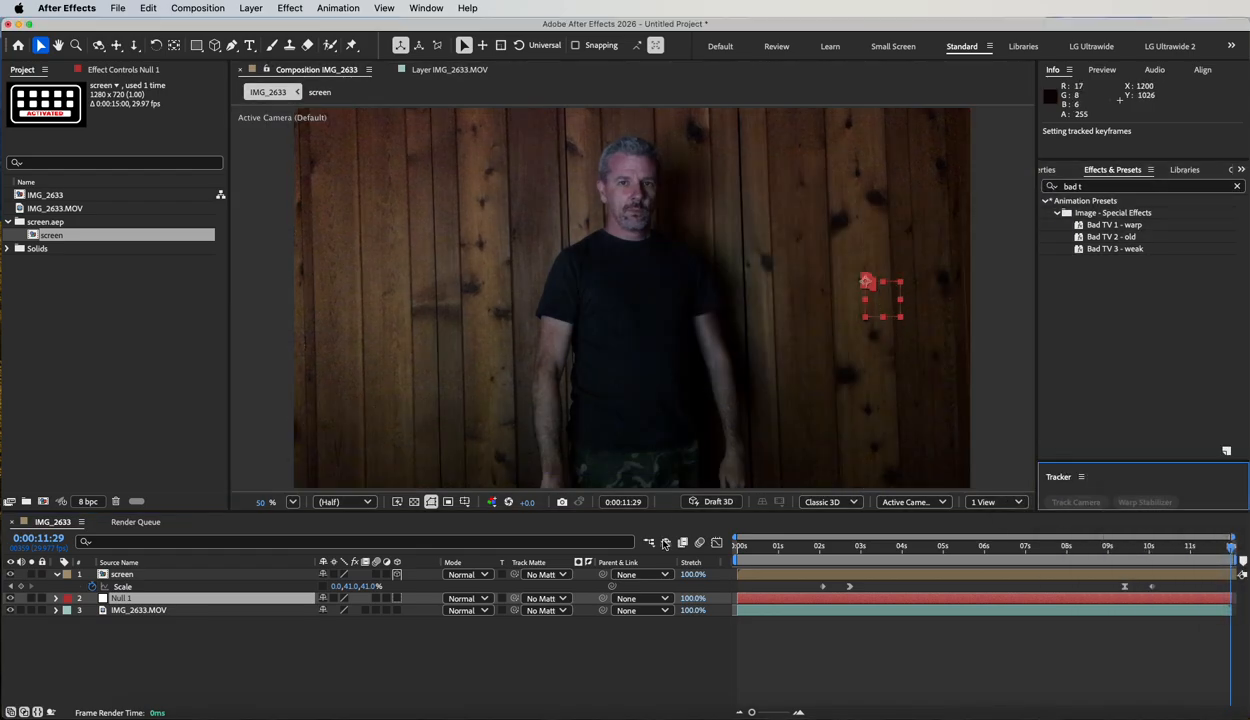
# Parent the screen layer to Null 1 at the composition's start and scrub ahead to check that it follows the footage
pyautogui.moveTo(740, 549); pyautogui.dragTo(697, 545)
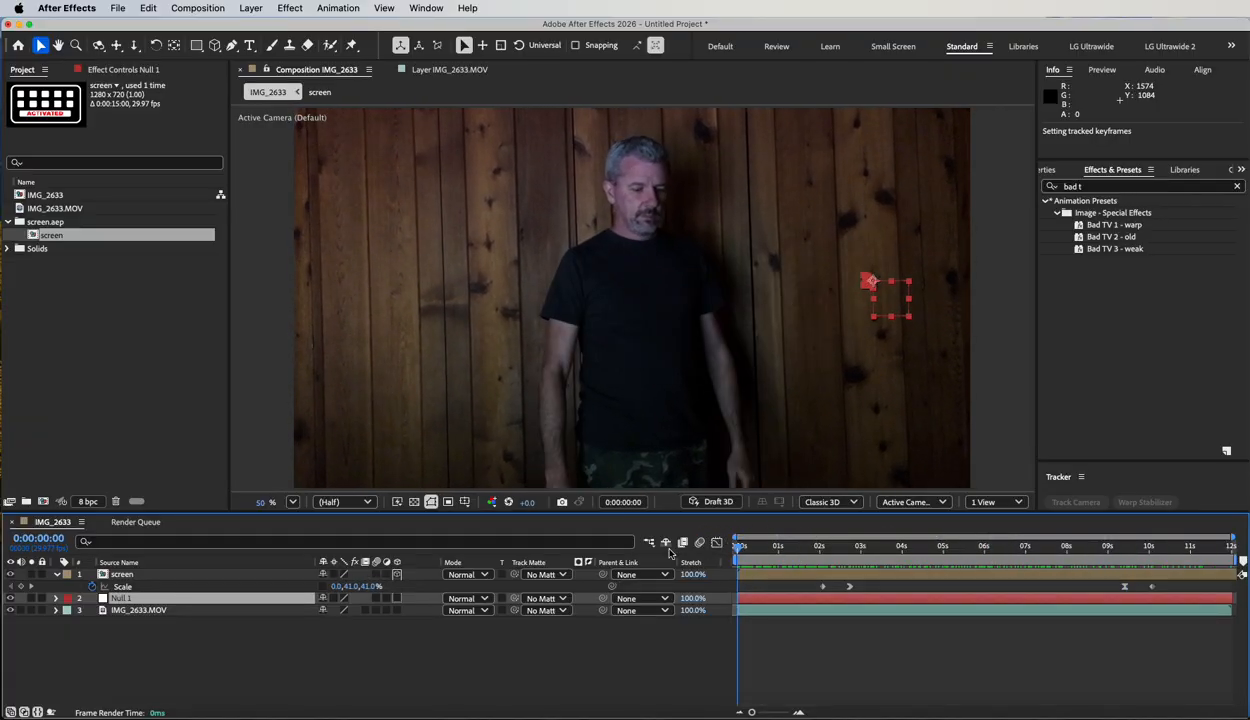
pyautogui.click(124, 574)
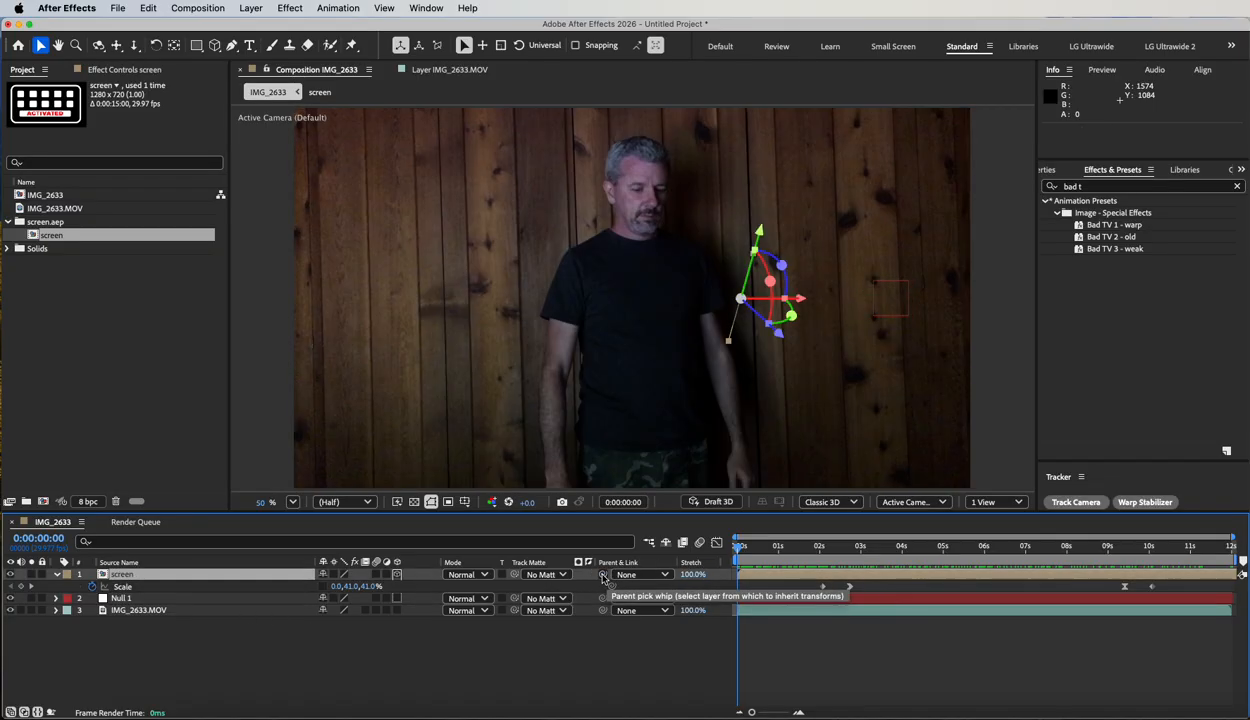
pyautogui.moveTo(603, 577); pyautogui.dragTo(124, 600)
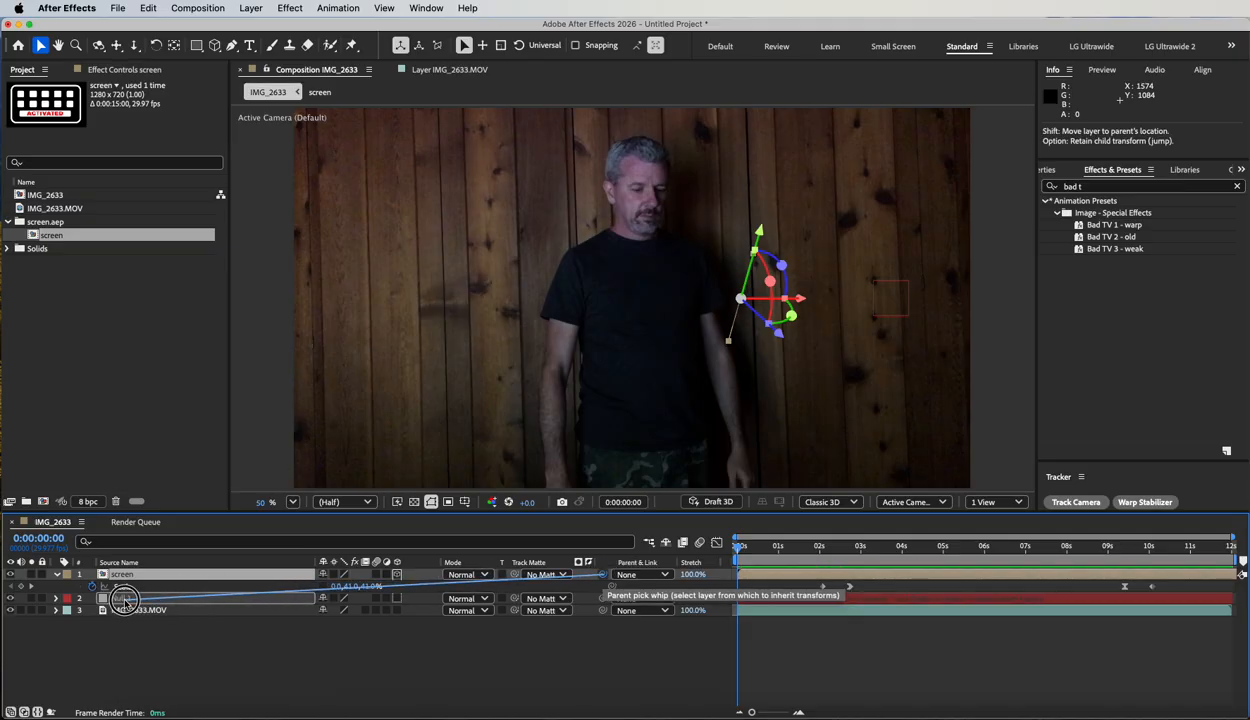
pyautogui.moveTo(126, 603); pyautogui.dragTo(126, 599)
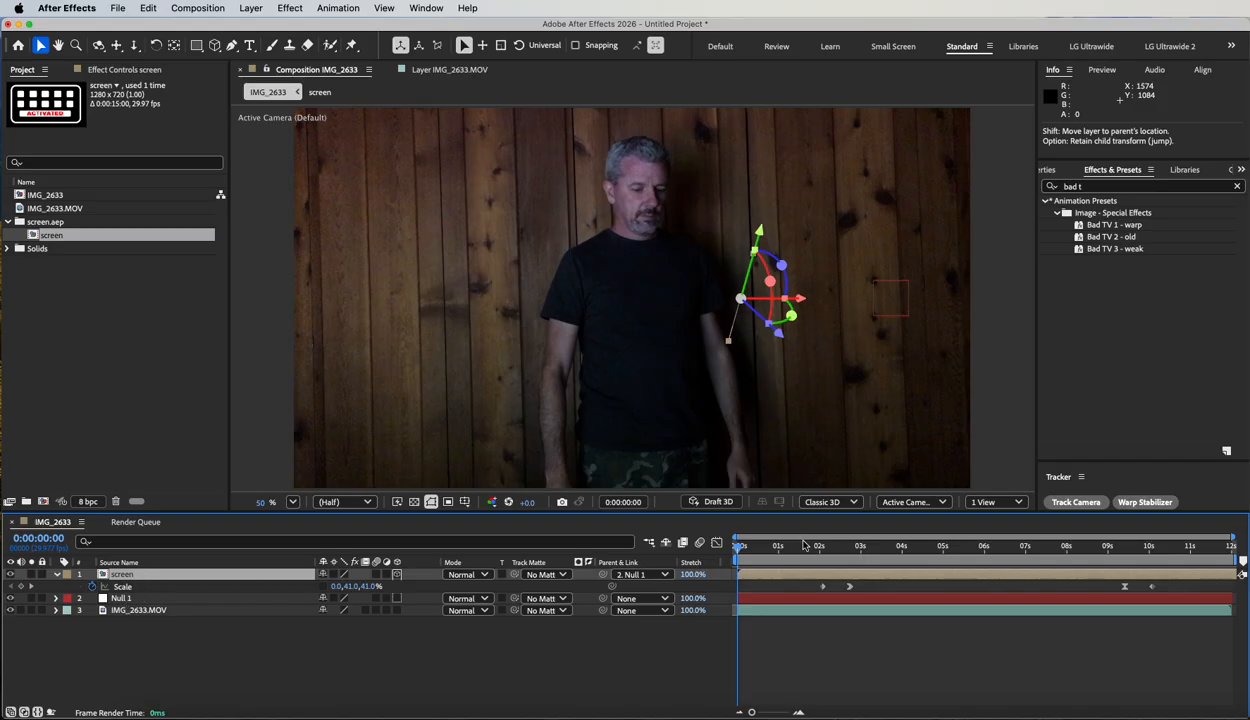
pyautogui.moveTo(740, 548); pyautogui.dragTo(998, 562)
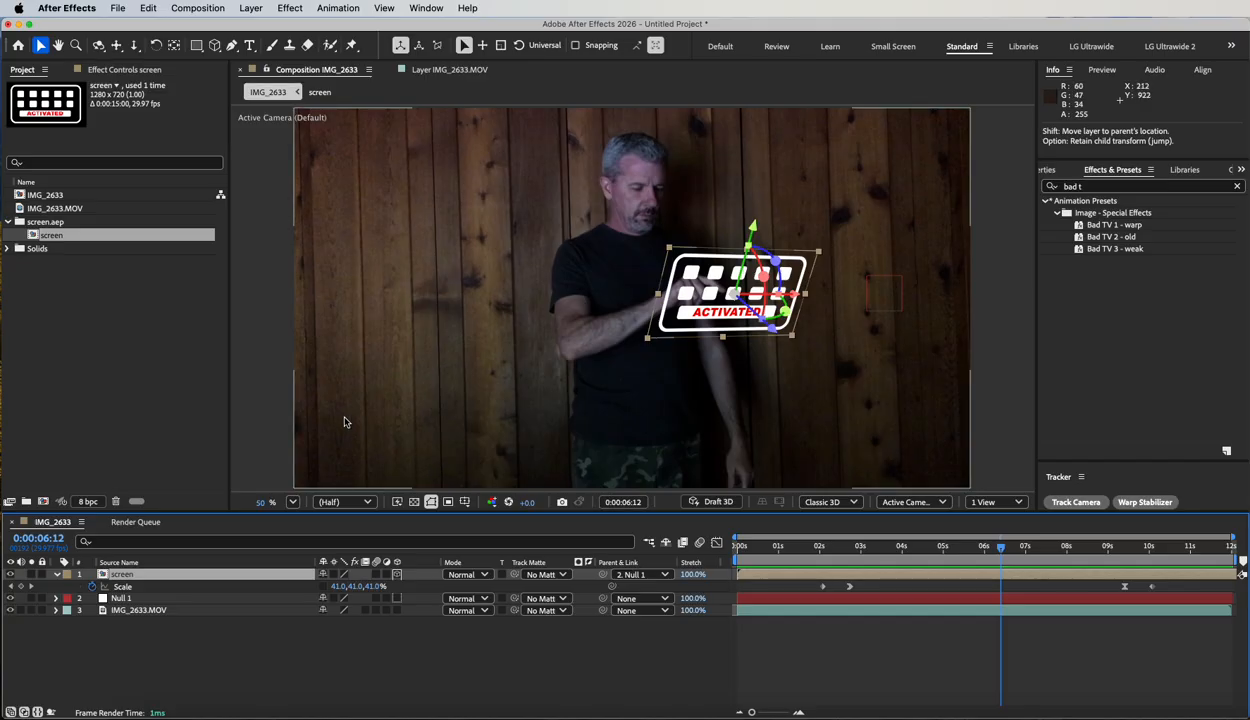
# Review the Project and Composition preferences and close the dialog
pyautogui.click(74, 7)
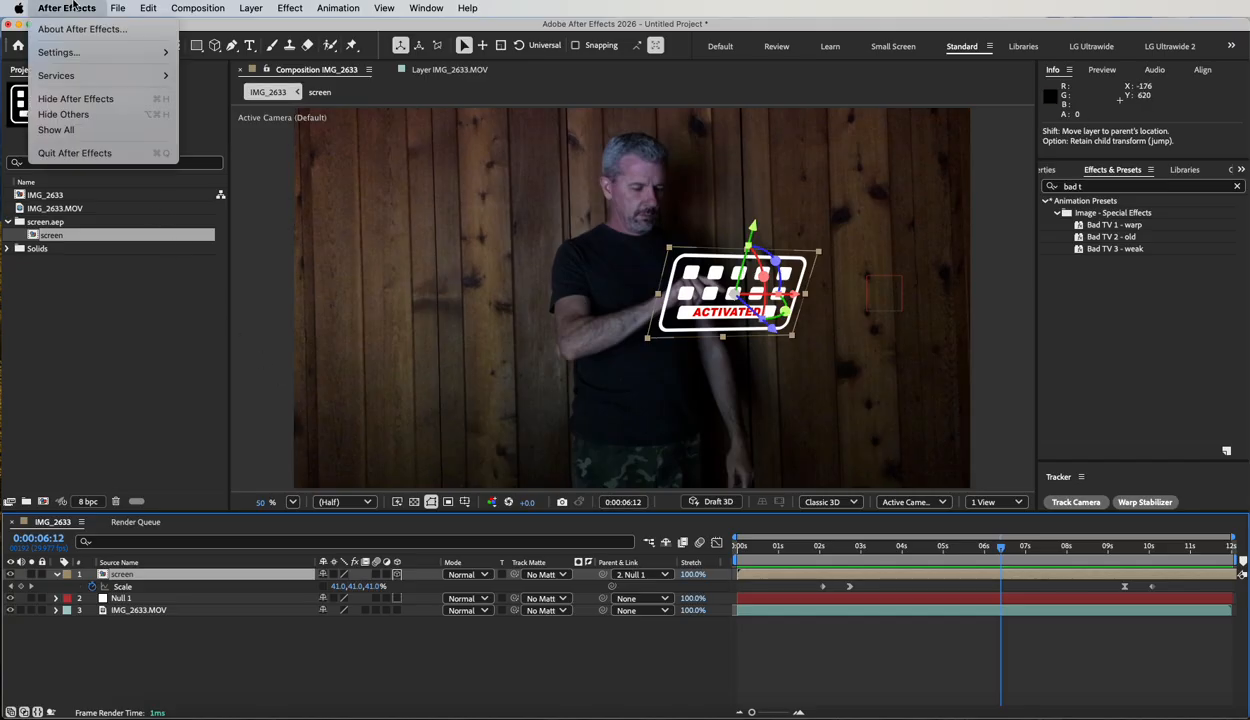
pyautogui.moveTo(83, 61)
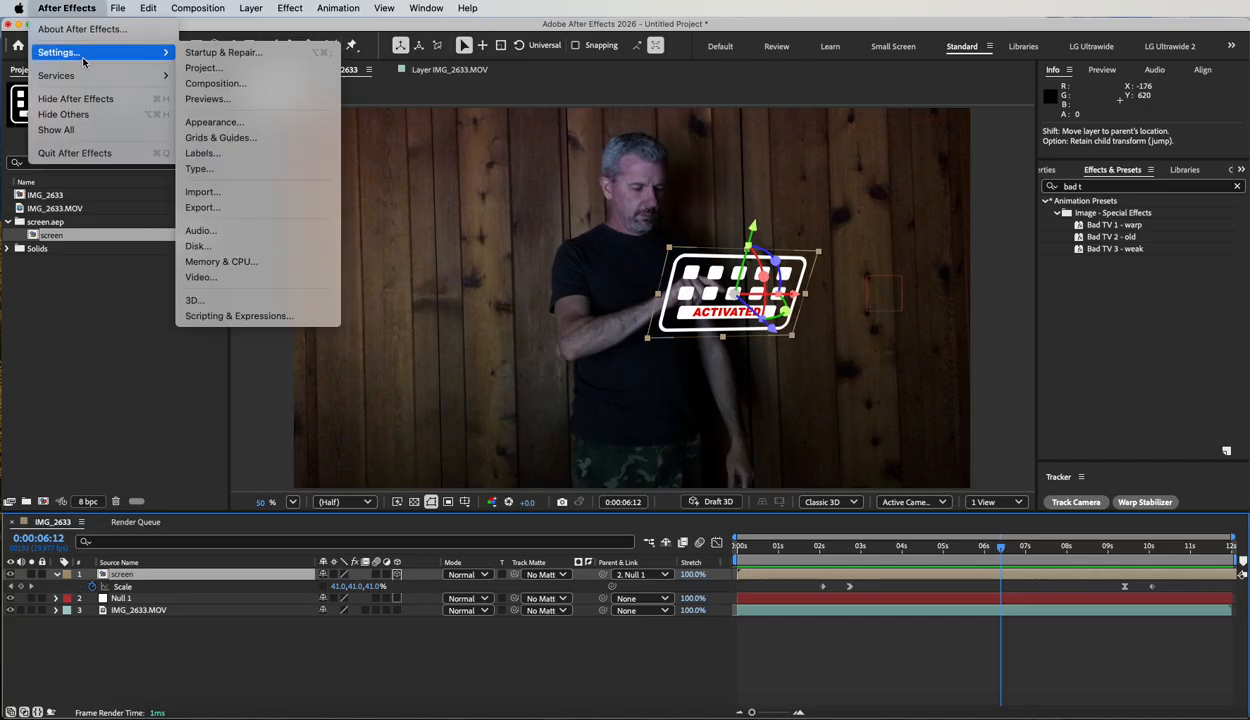
pyautogui.click(227, 73)
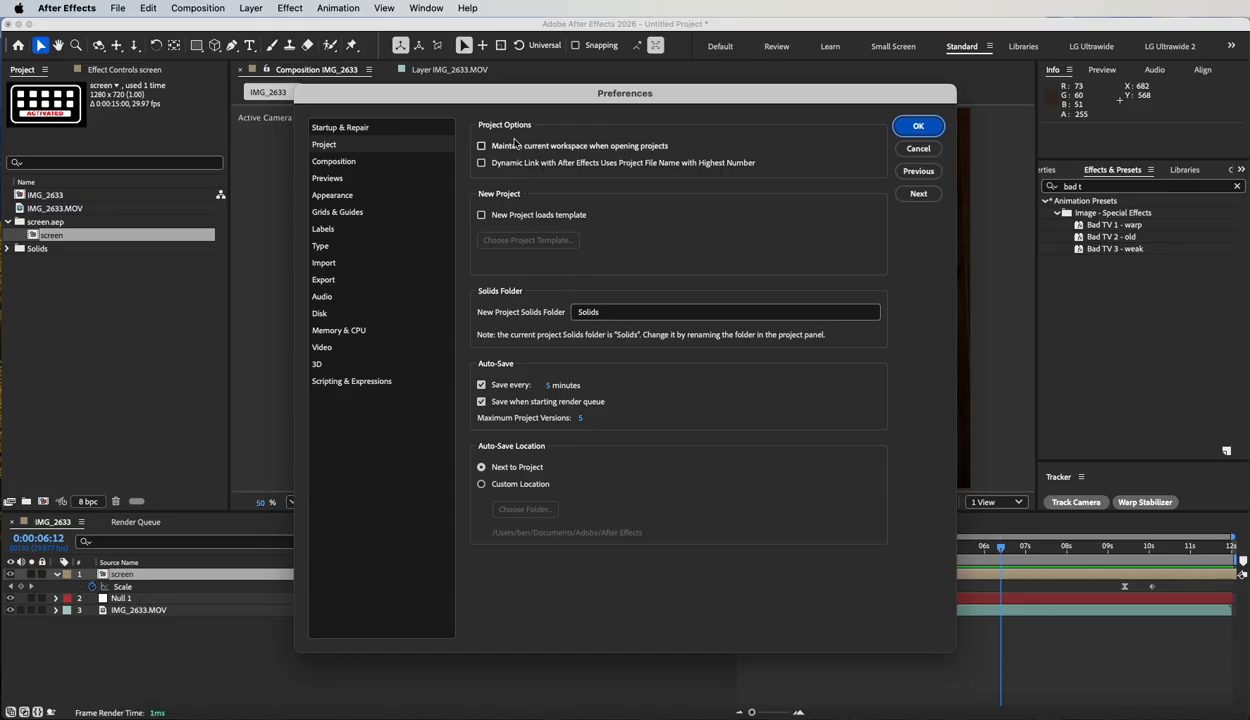
pyautogui.click(334, 161)
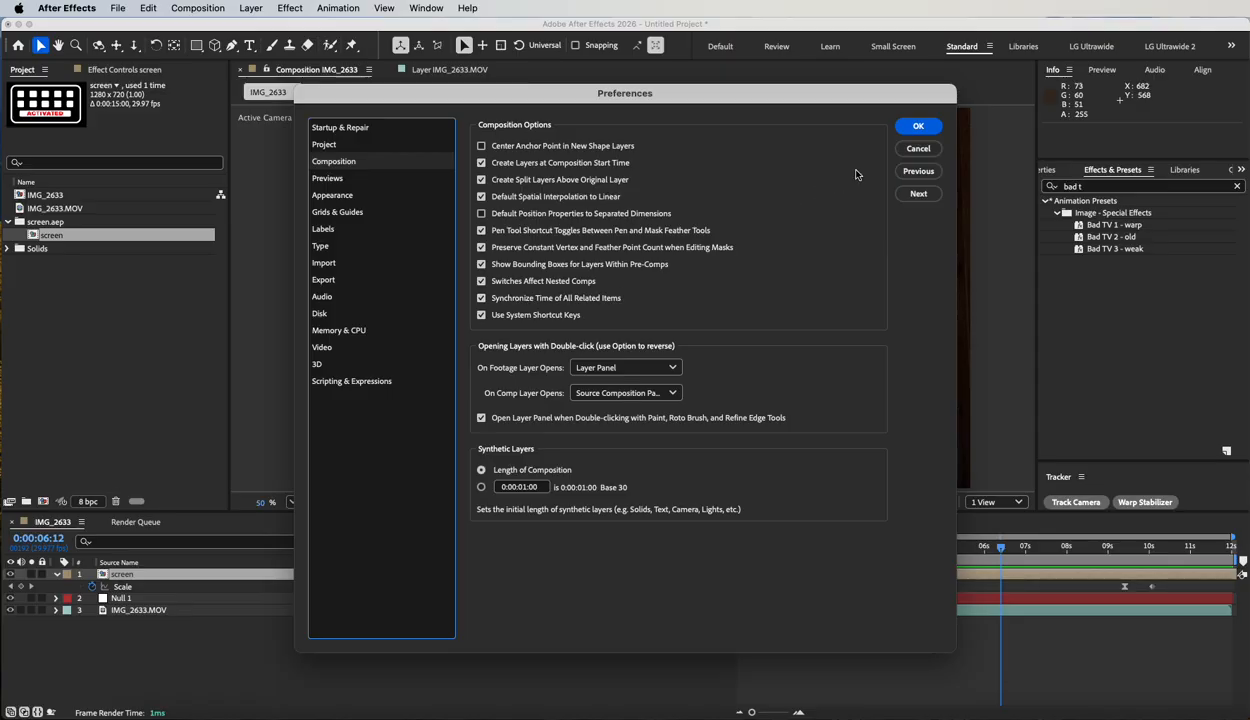
pyautogui.click(918, 126)
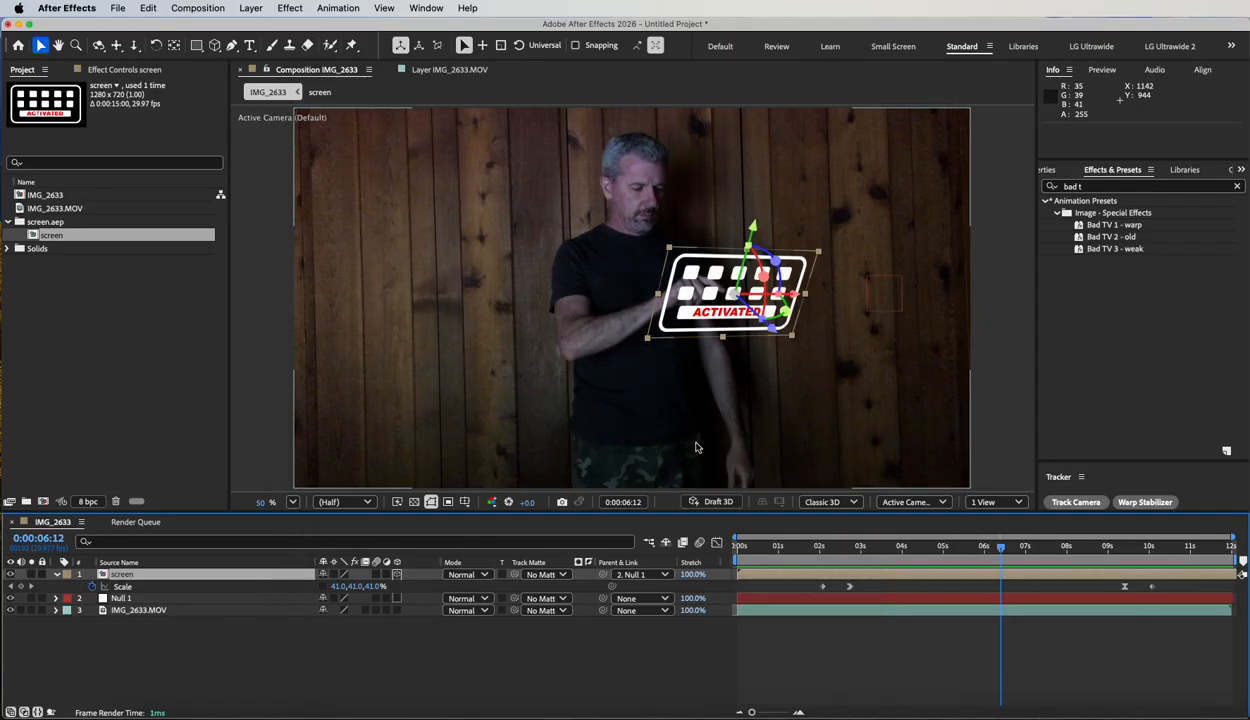
# Open the screen composition, check what Shape Layer 1 and Shape Layer 2 contain by toggling their visibility, and select Shape Layer 2
pyautogui.moveTo(1008, 550); pyautogui.dragTo(916, 549)
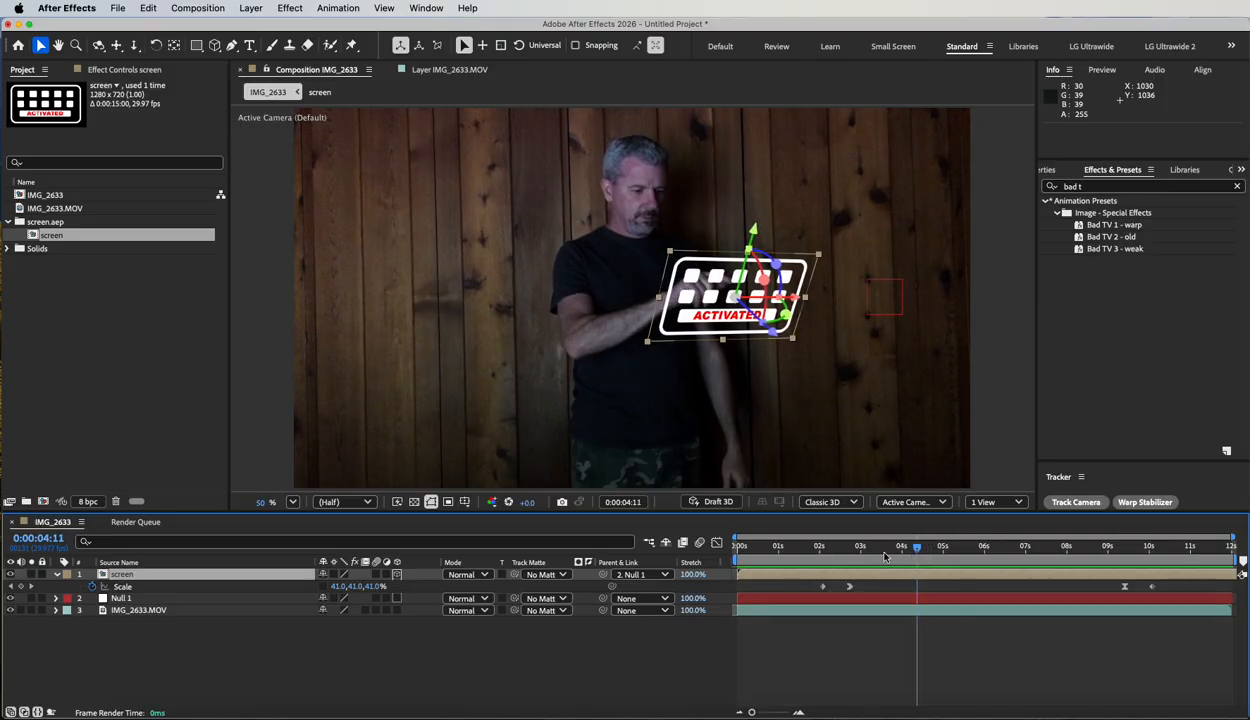
pyautogui.doubleClick(122, 576)
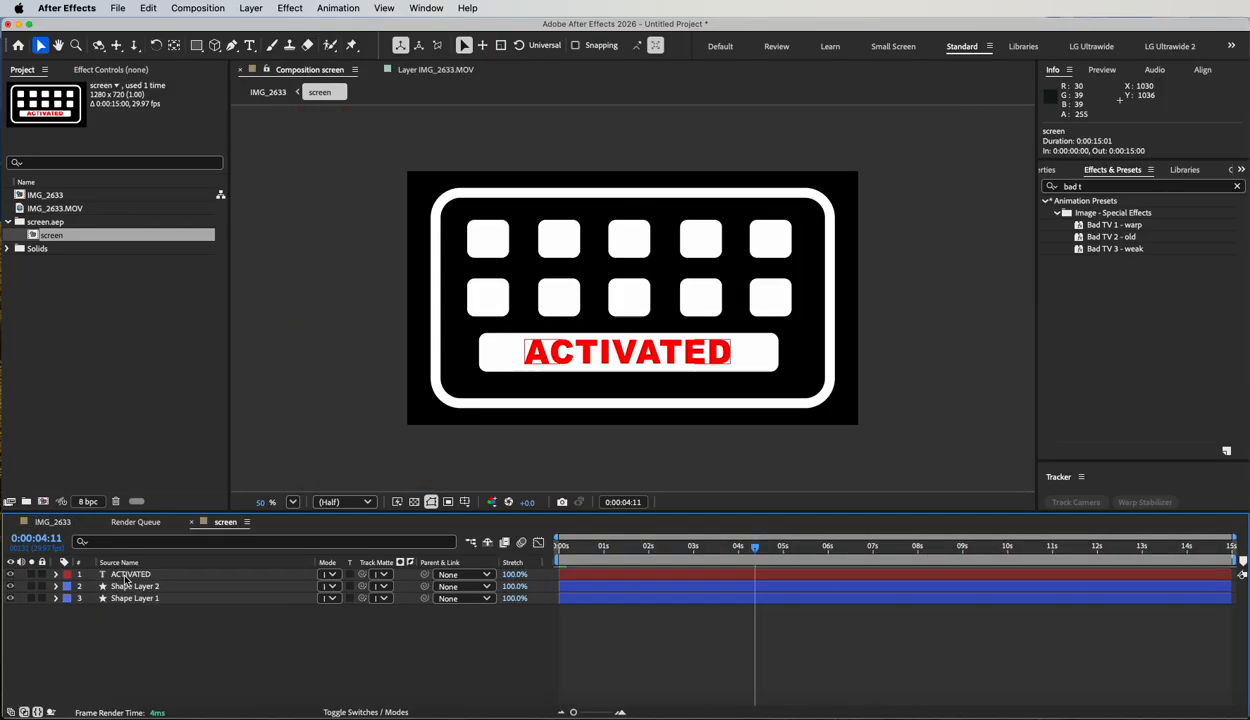
pyautogui.click(120, 598)
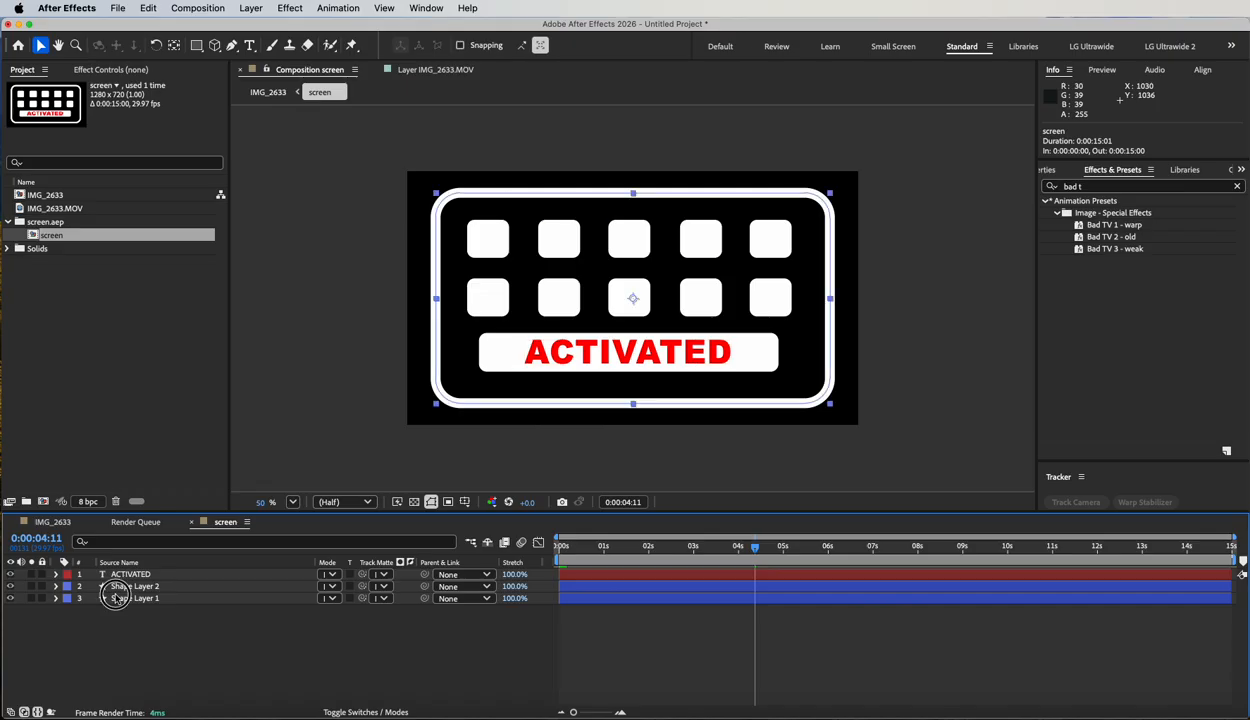
pyautogui.click(10, 598)
pyautogui.click(10, 598)
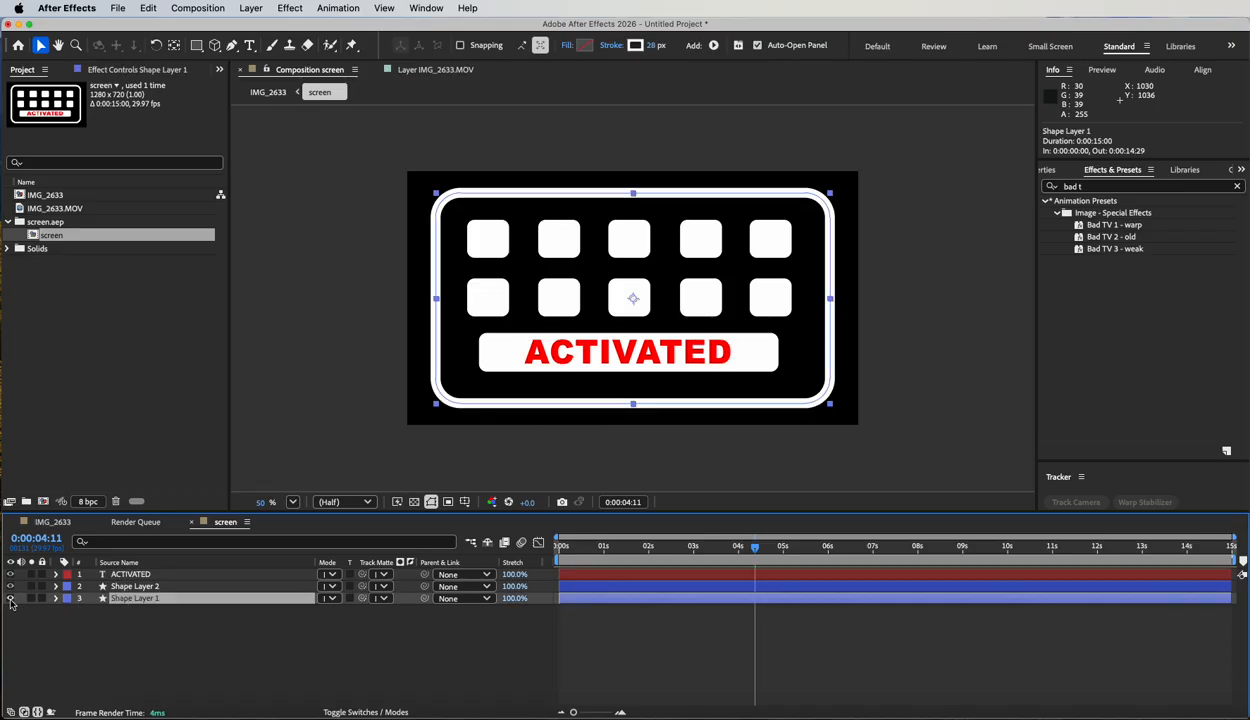
pyautogui.click(10, 586)
pyautogui.click(10, 586)
pyautogui.click(140, 586)
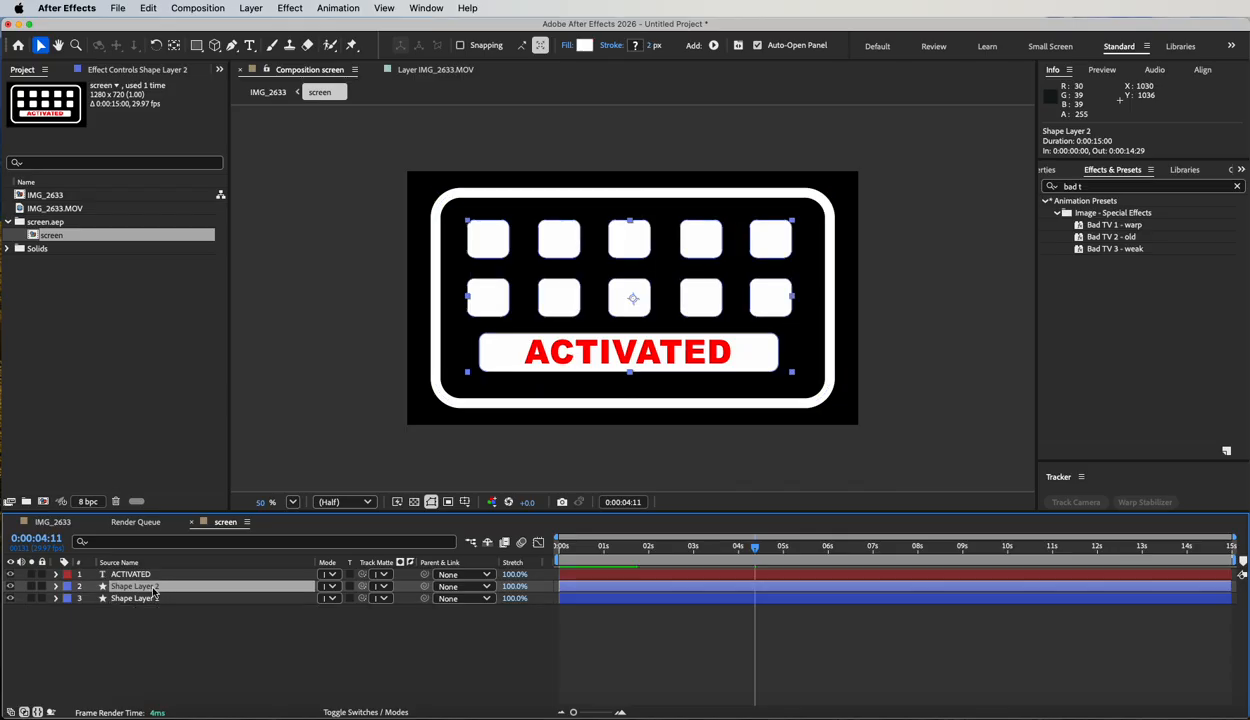
# Expand Shape Layer 2's contents and select its rectangles one by one to identify the middle upper-row button as Rectangle 3
pyautogui.click(56, 586)
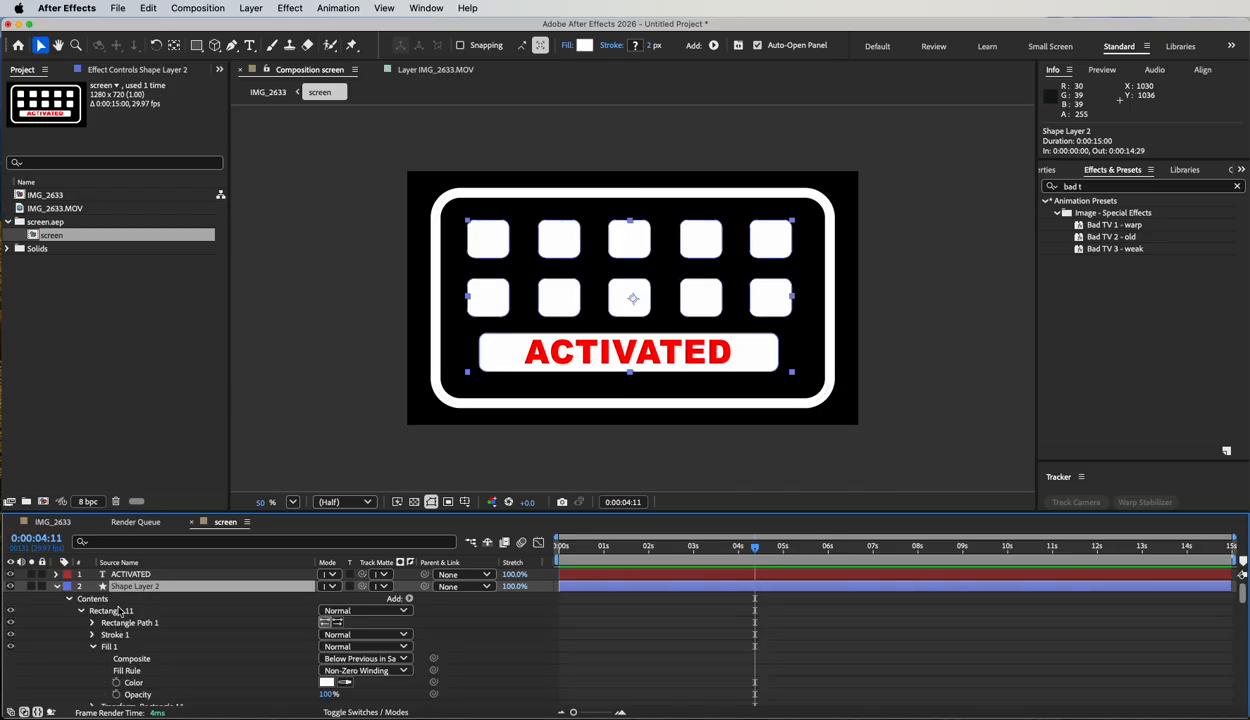
pyautogui.click(80, 611)
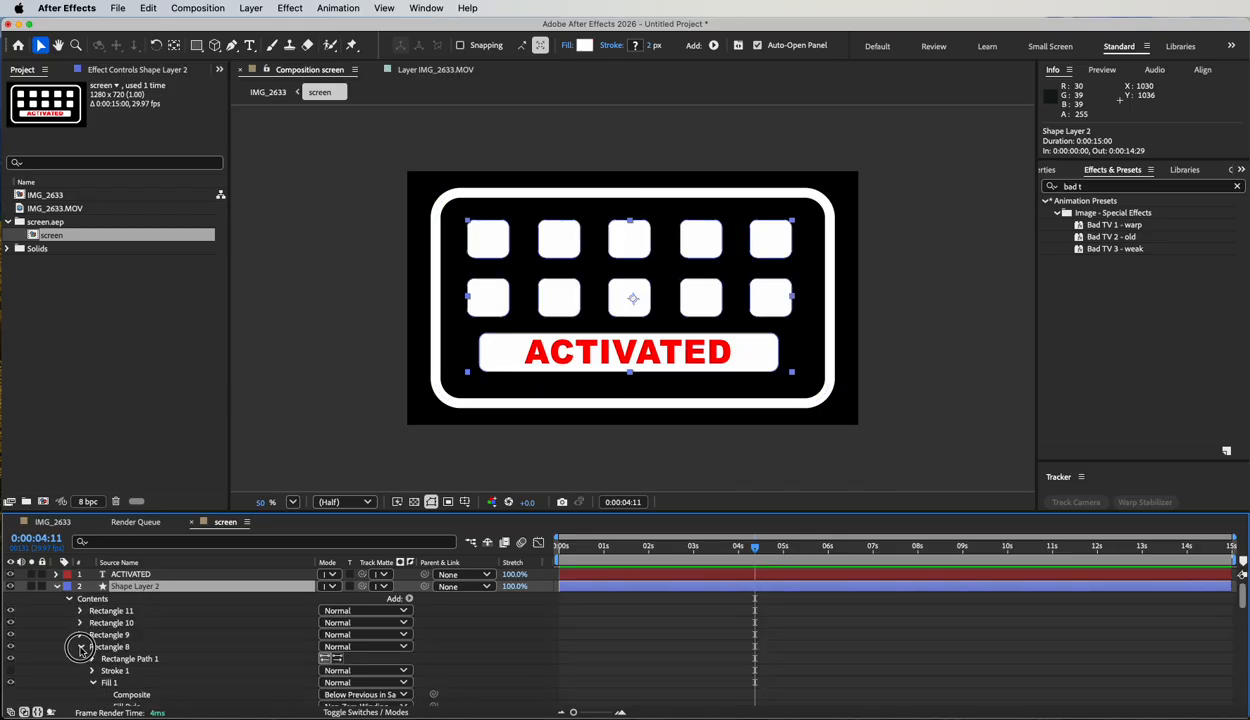
pyautogui.click(81, 647)
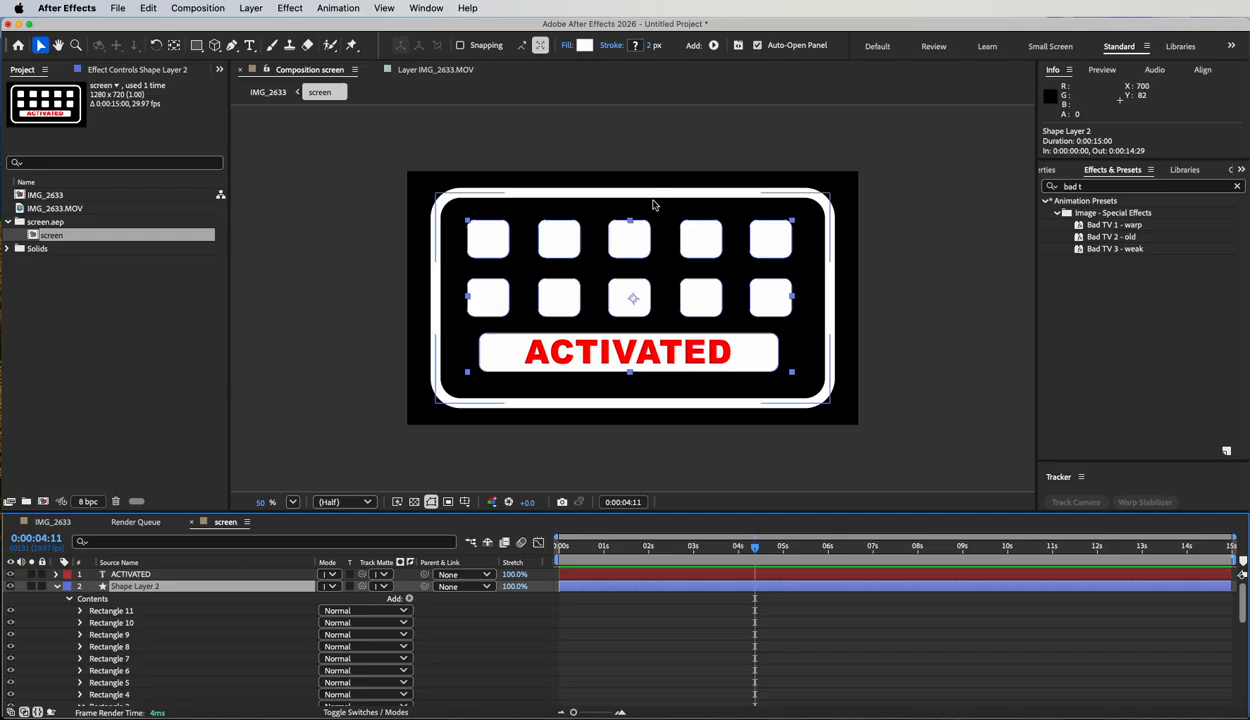
pyautogui.click(637, 241)
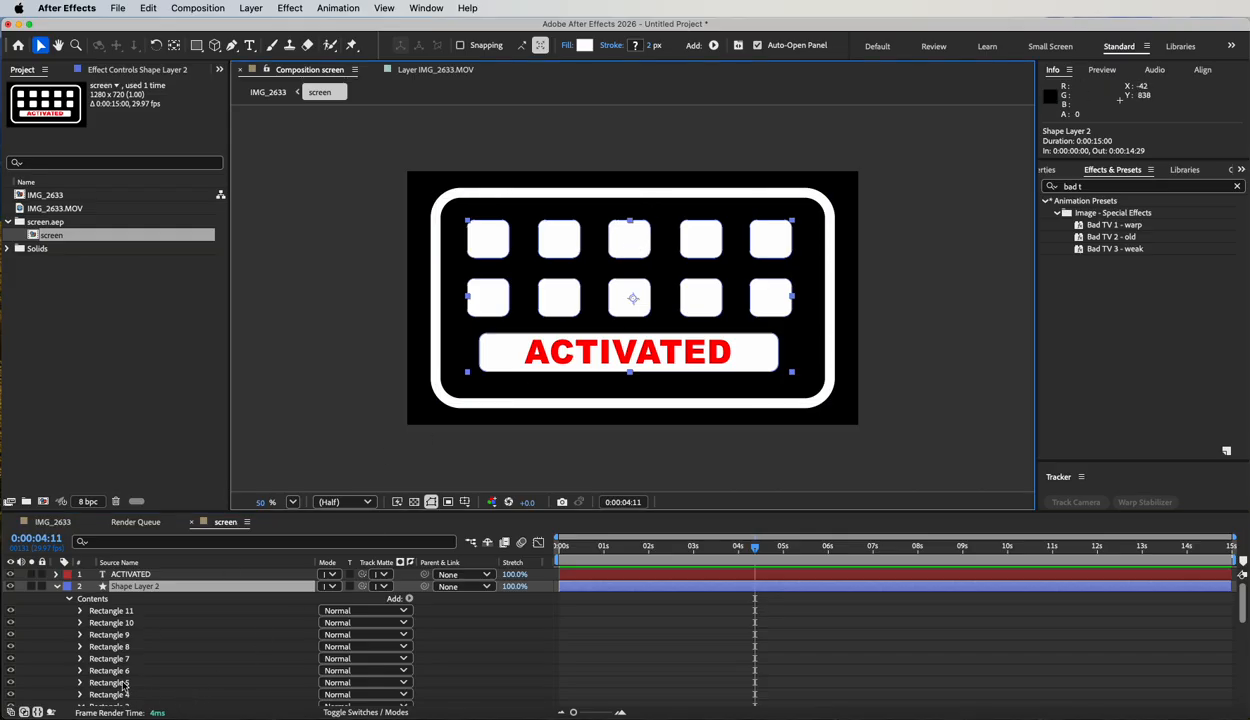
pyautogui.click(112, 647)
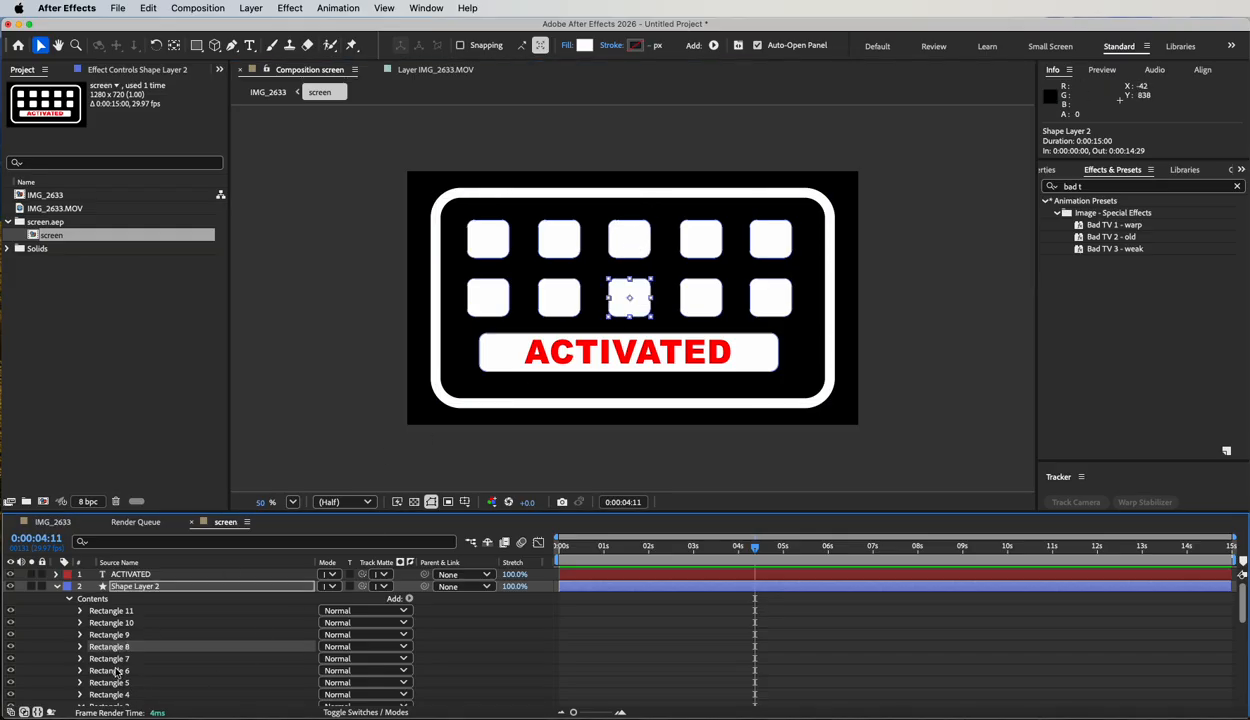
pyautogui.click(116, 682)
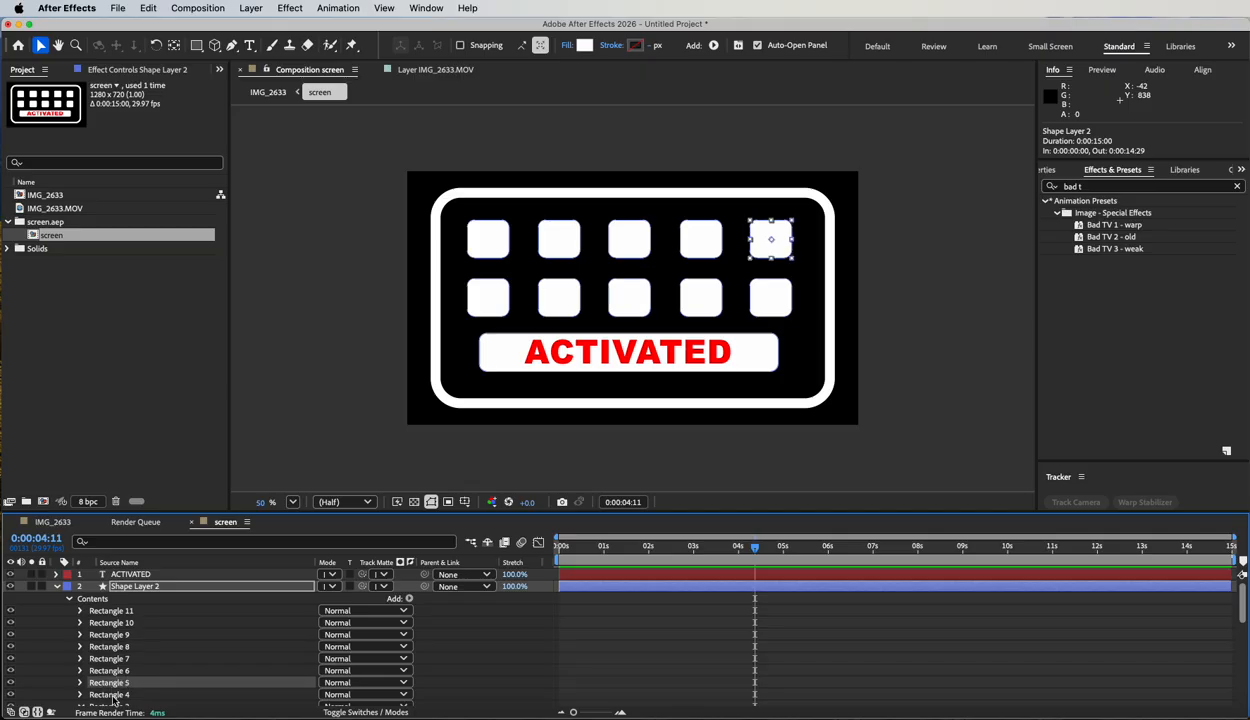
pyautogui.click(115, 694)
pyautogui.scroll(-5, 113, 700)
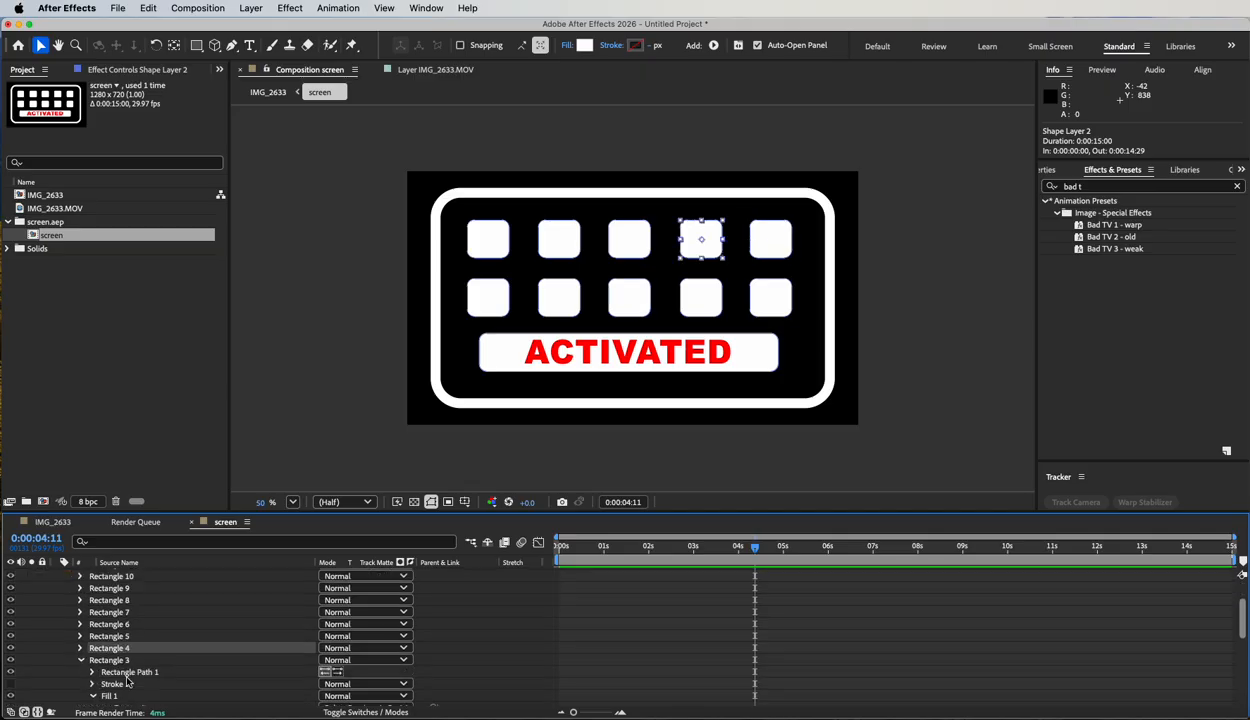
pyautogui.click(112, 603)
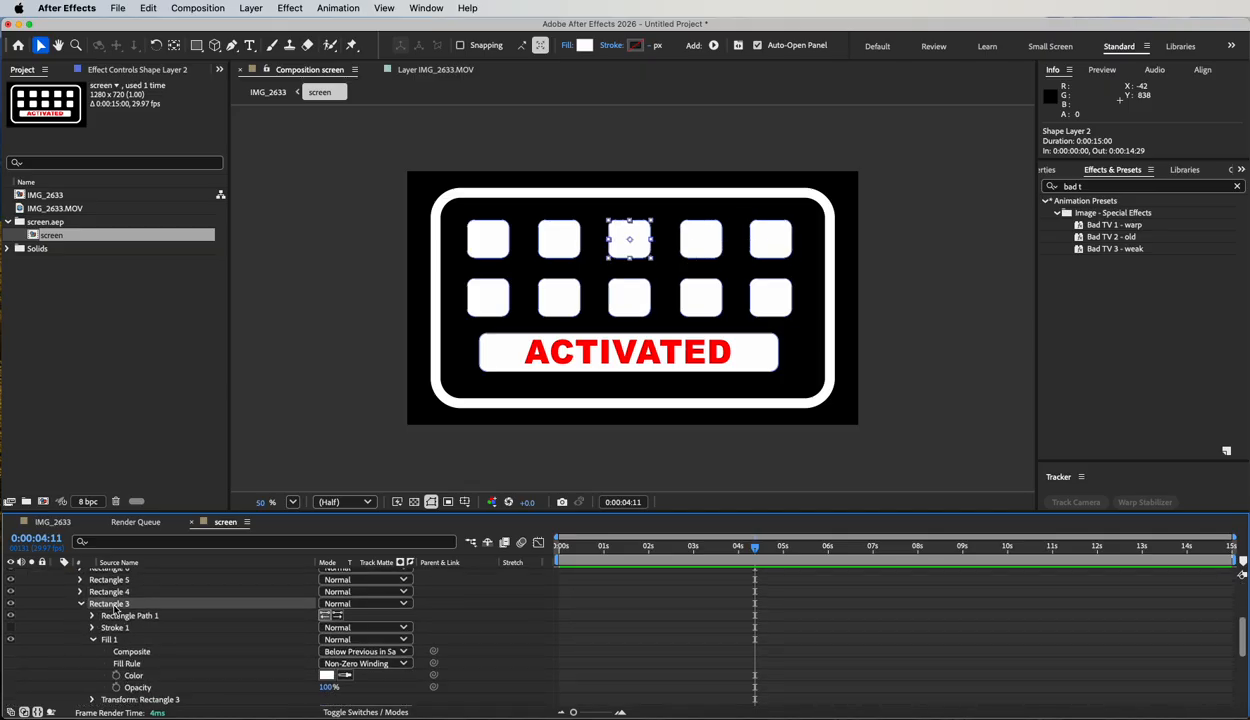
# Keyframe the fill color of Rectangle 3 at 0:00:04:11 and set it to red FF0000 one frame on, at 0:00:04:12
pyautogui.scroll(-2, 114, 612)
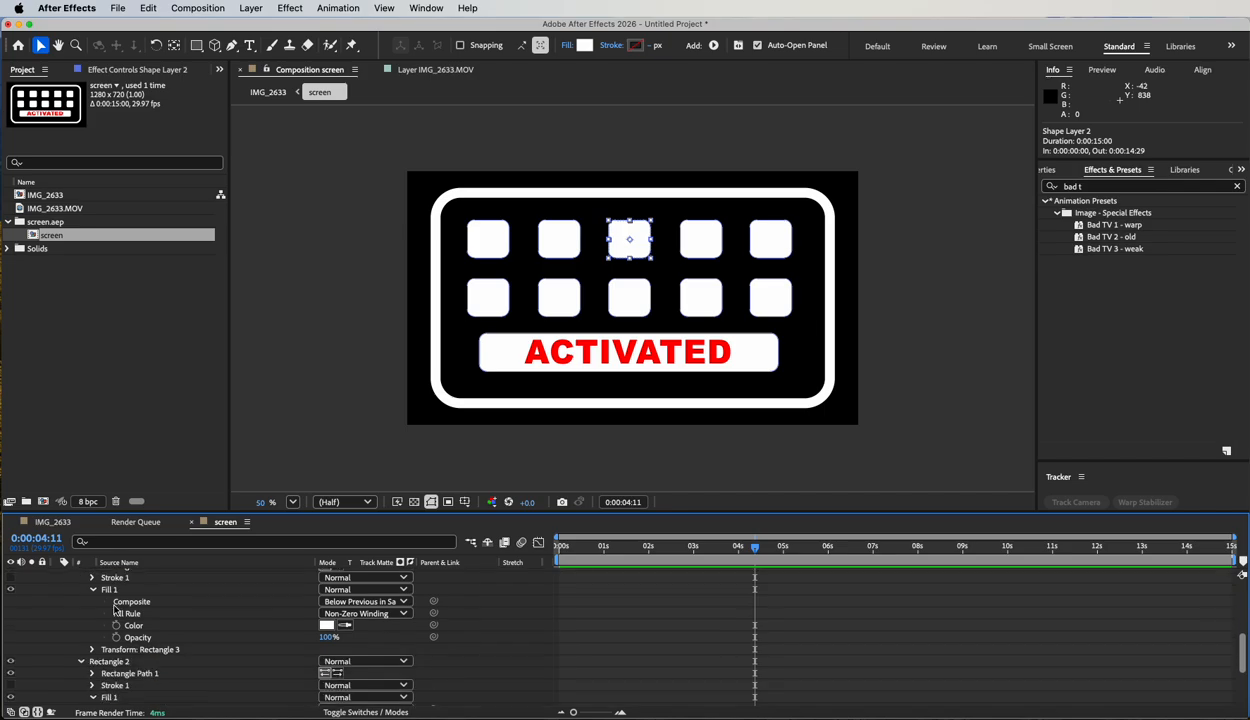
pyautogui.click(134, 625)
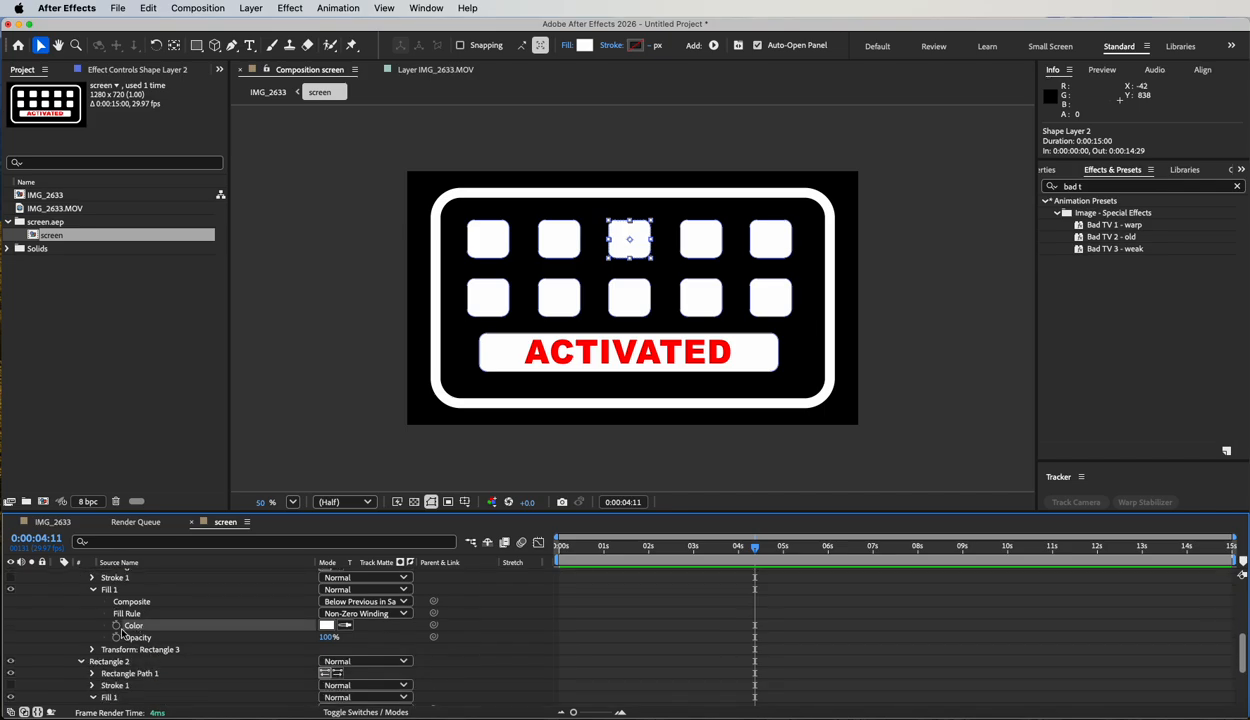
pyautogui.click(116, 625)
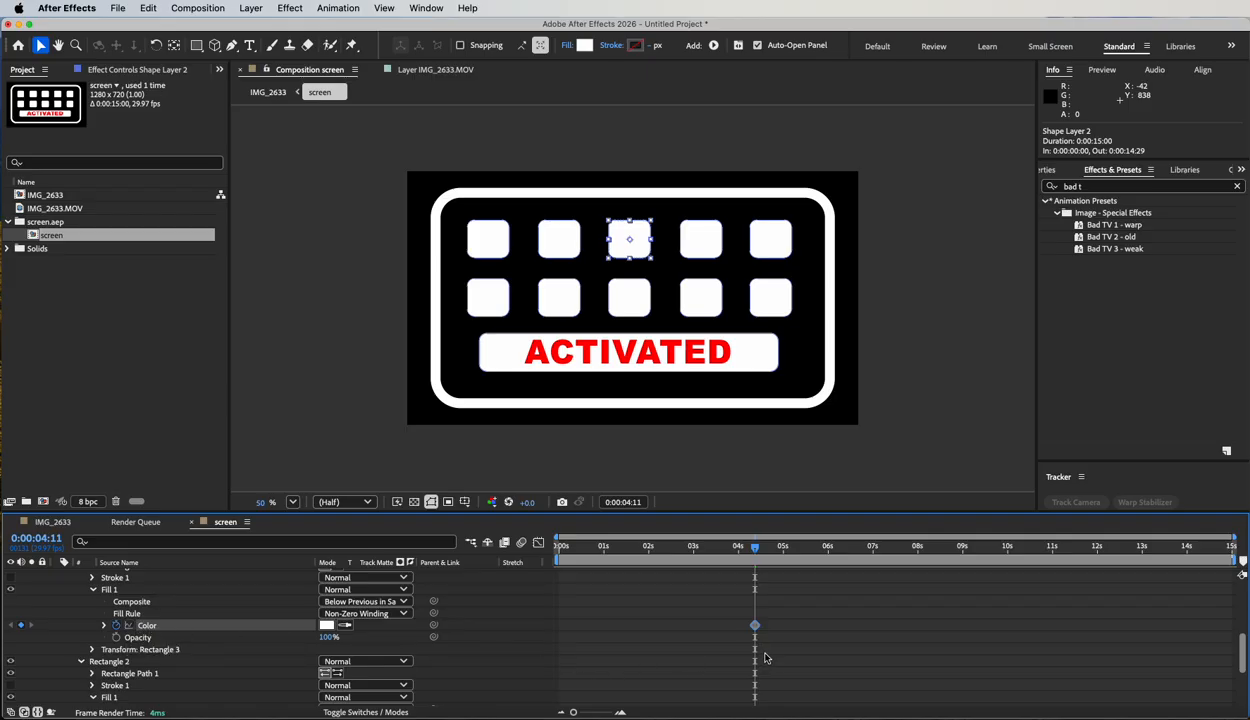
pyautogui.press('pagedown')
pyautogui.click(327, 625)
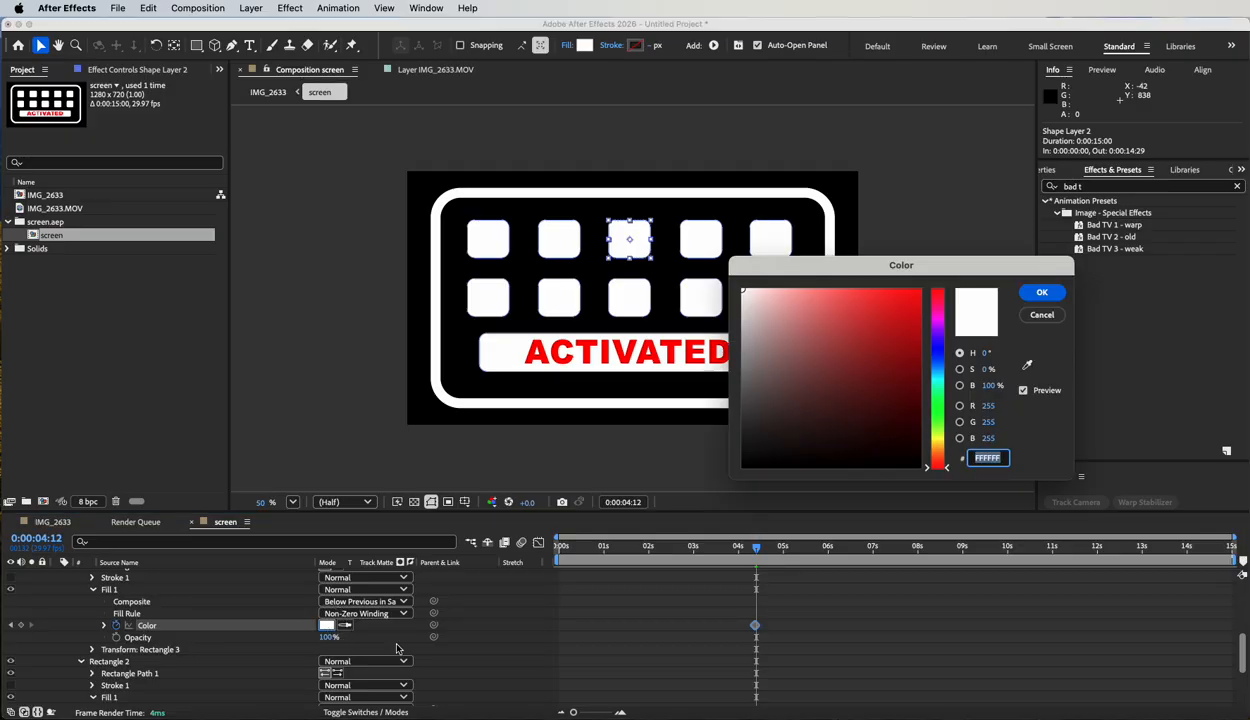
pyautogui.moveTo(887, 321); pyautogui.dragTo(940, 279)
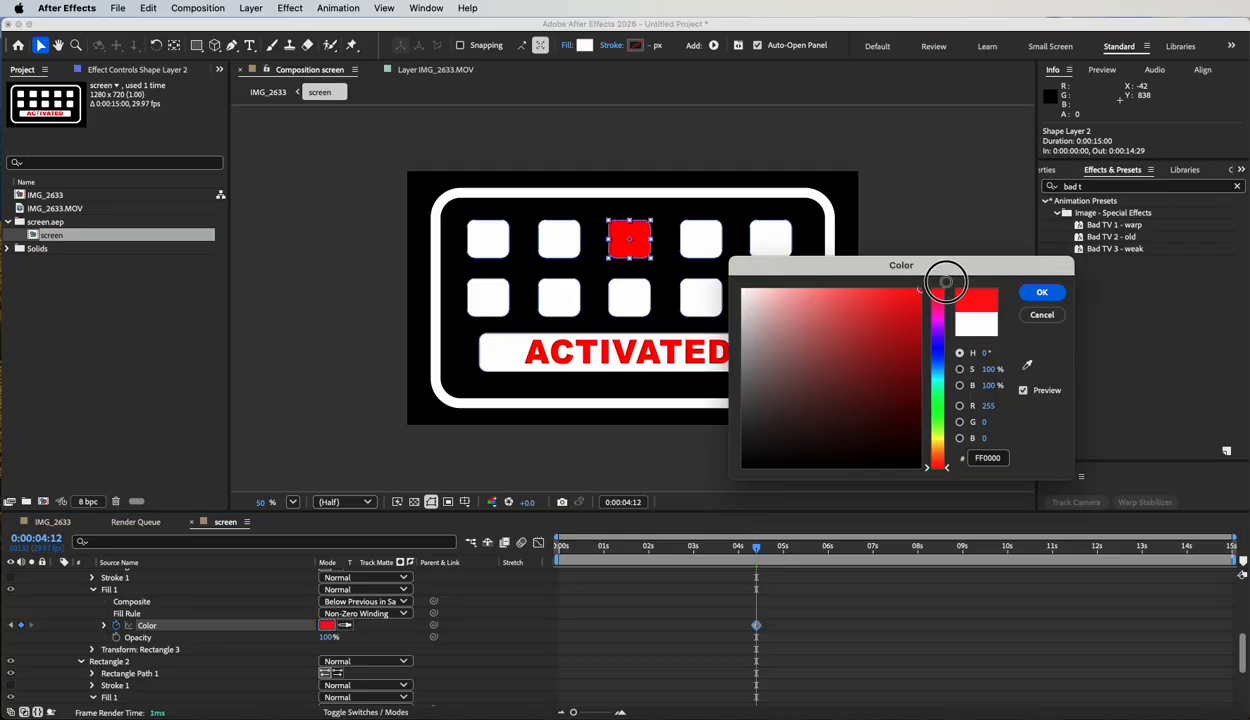
pyautogui.click(1036, 292)
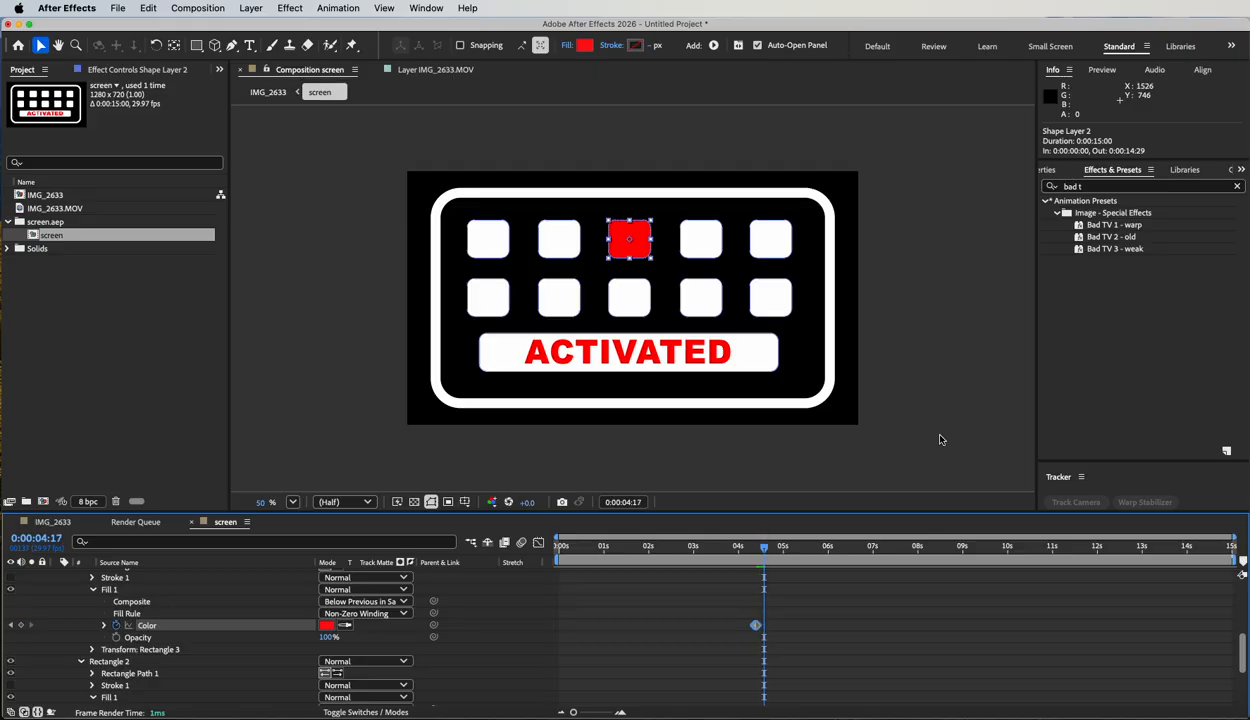
# Set Rectangle 3's fill color back to white FFFFFF at 0:00:04:17 and scrub over the keyframes to check the flash
pyautogui.click(328, 625)
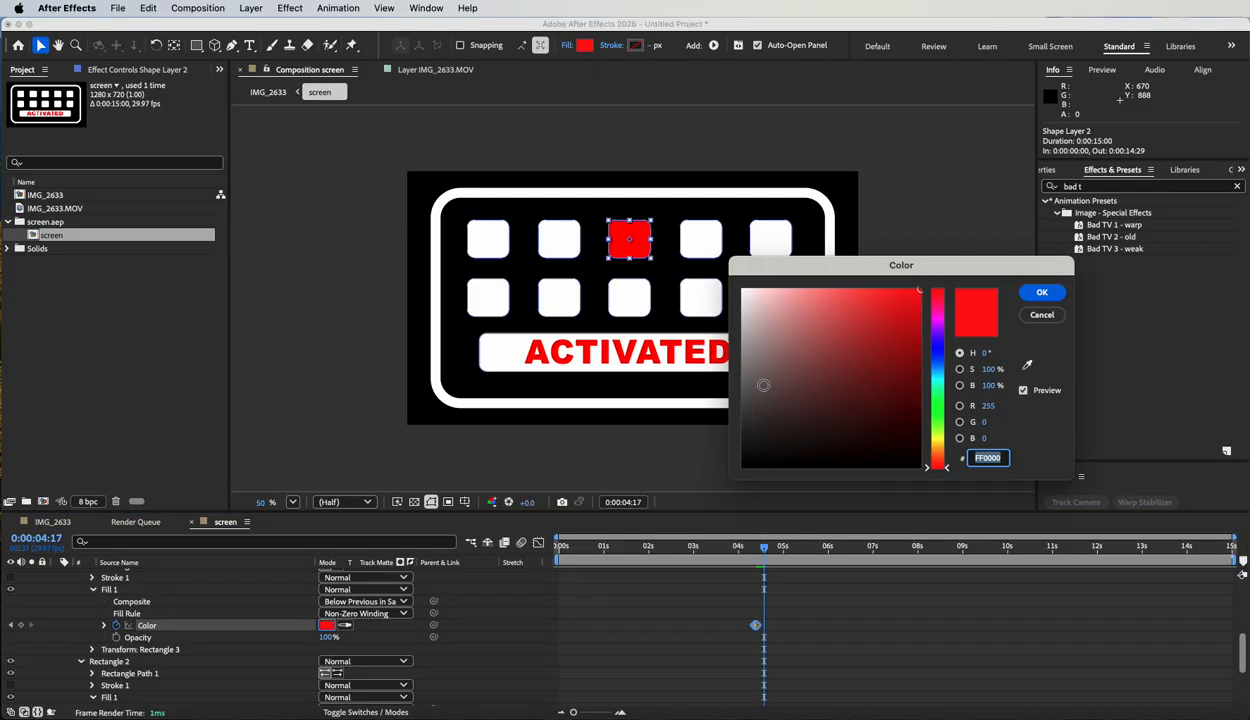
pyautogui.moveTo(745, 377); pyautogui.dragTo(701, 241)
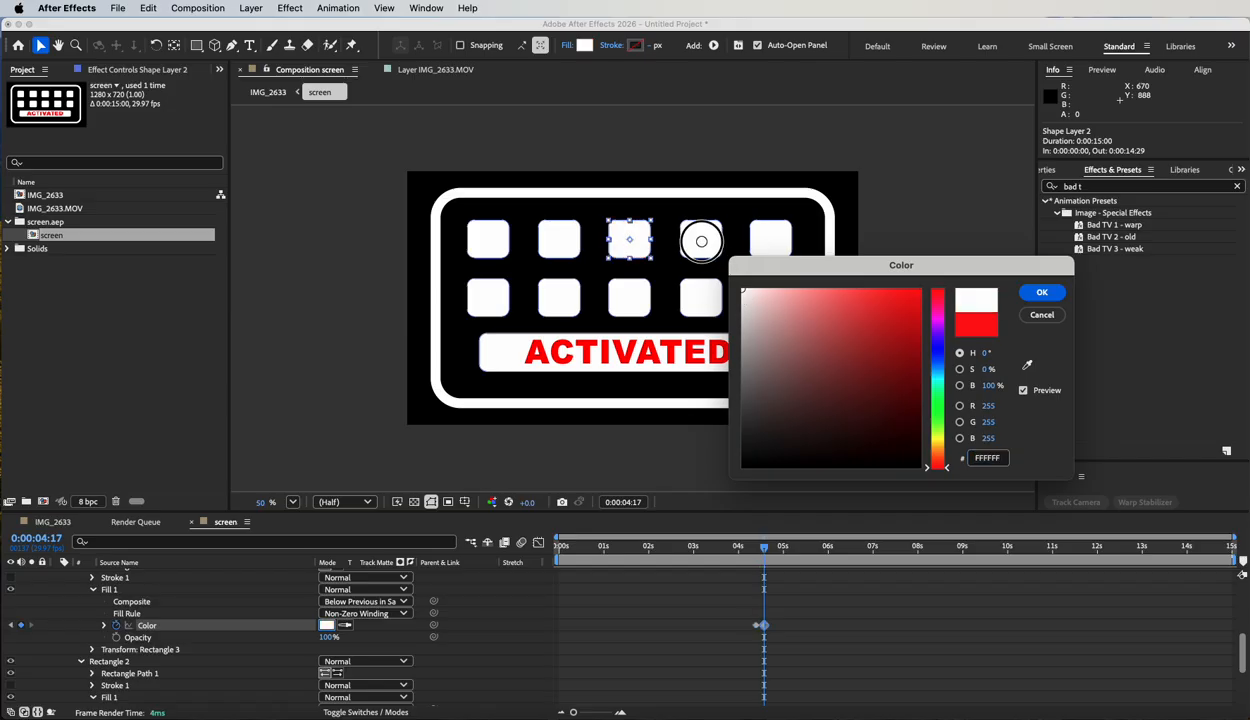
pyautogui.click(1041, 292)
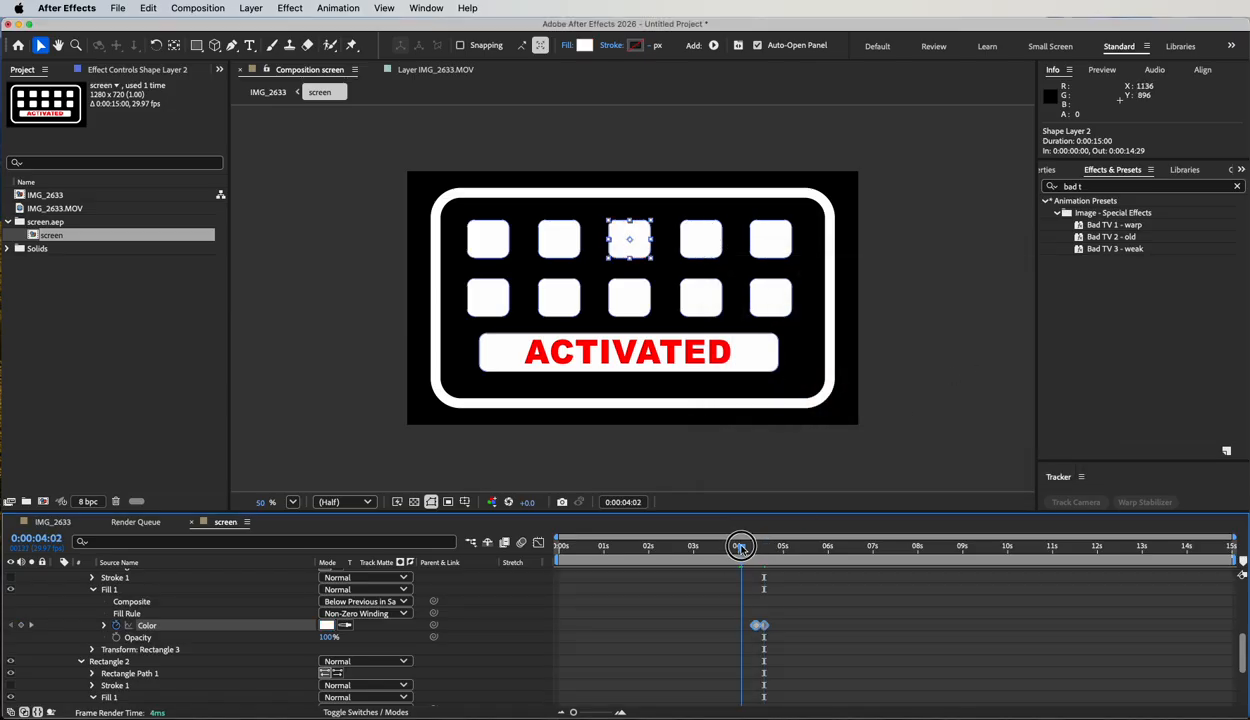
pyautogui.click(757, 547)
pyautogui.moveTo(757, 547); pyautogui.dragTo(747, 572)
# Select and copy Rectangle 3's three fill color keyframes, and collapse that rectangle's properties
pyautogui.moveTo(735, 624); pyautogui.dragTo(790, 633)
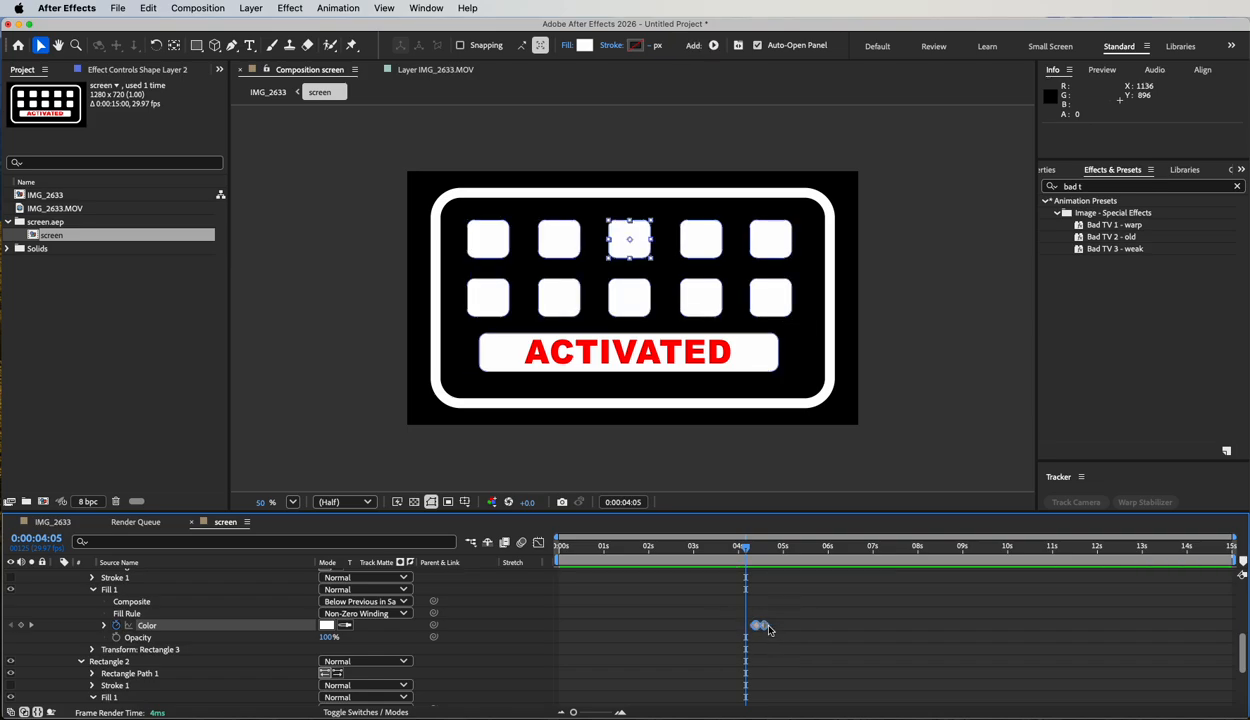
pyautogui.scroll(5, 787, 630)
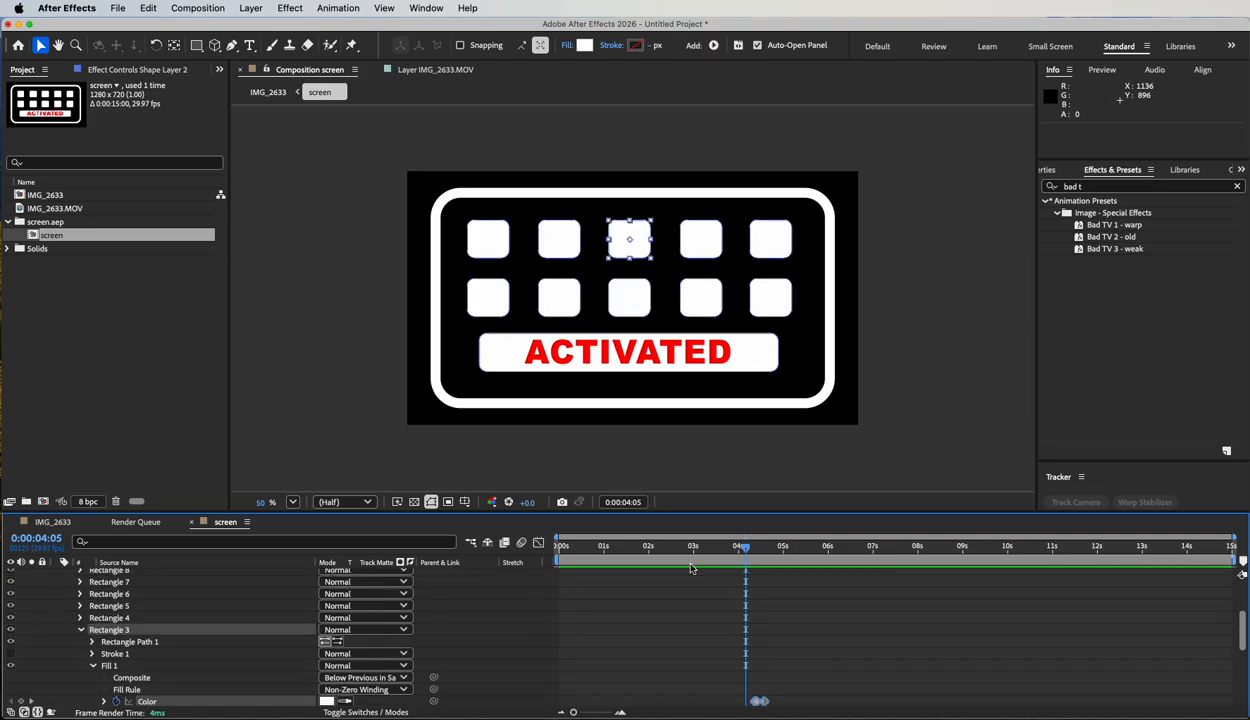
pyautogui.click(148, 8)
pyautogui.click(150, 99)
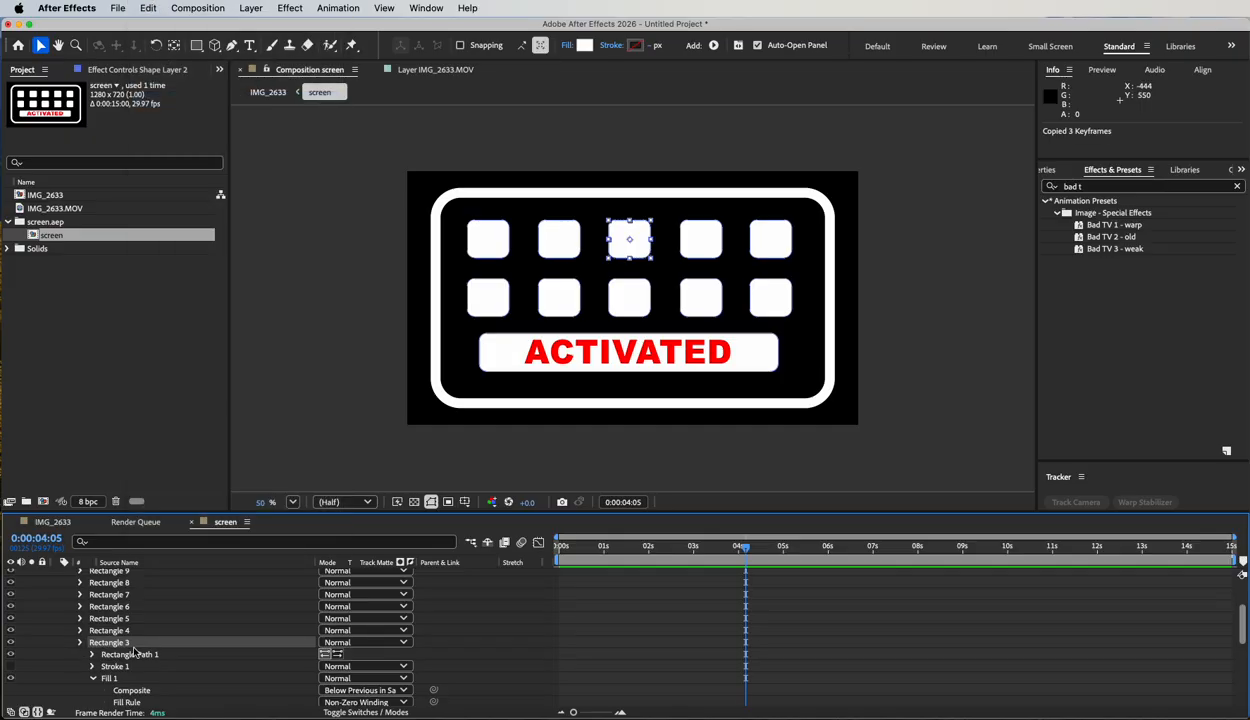
pyautogui.click(80, 642)
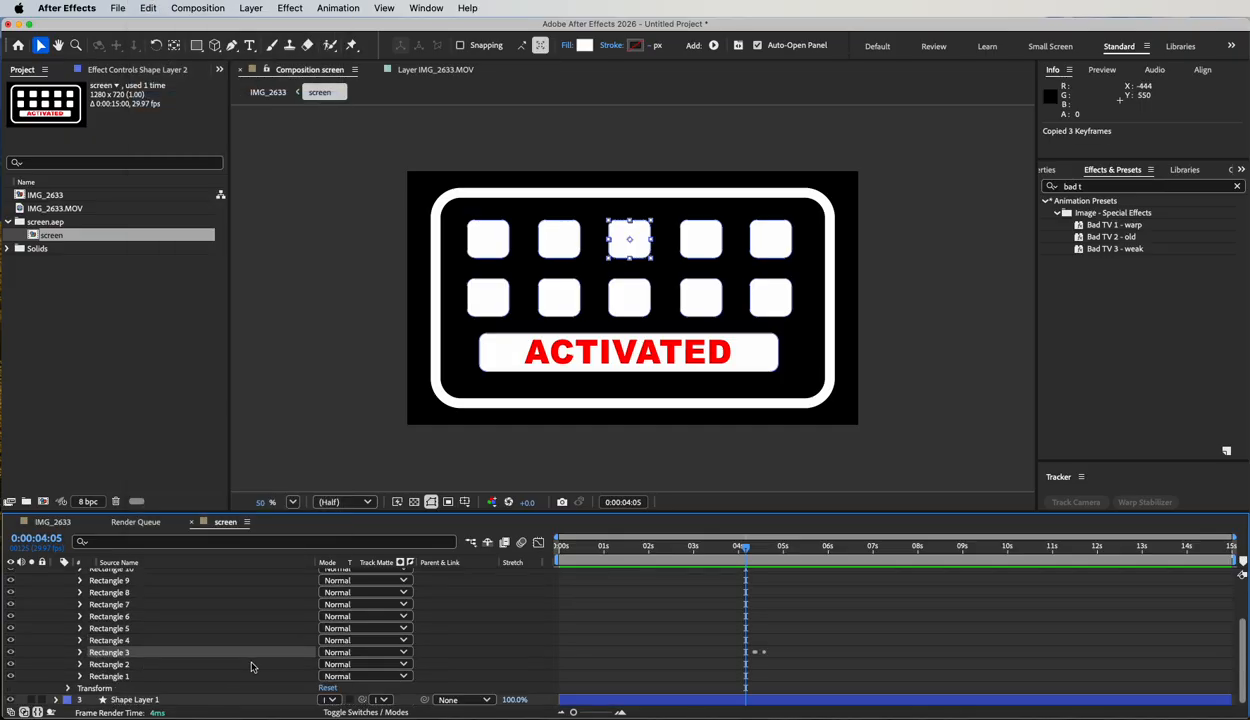
# Move to the next button press at 0:00:05:05 in the IMG_2633 composition and reopen the screen composition
pyautogui.click(54, 524)
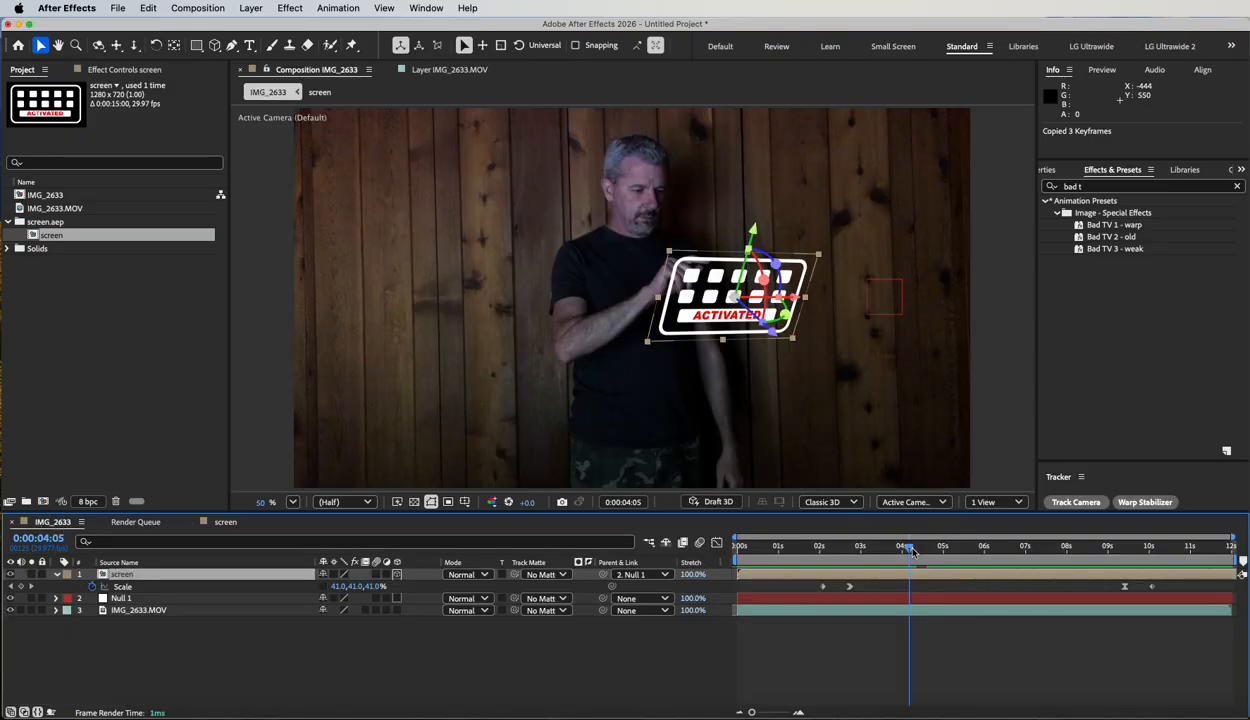
pyautogui.moveTo(912, 551); pyautogui.dragTo(952, 553)
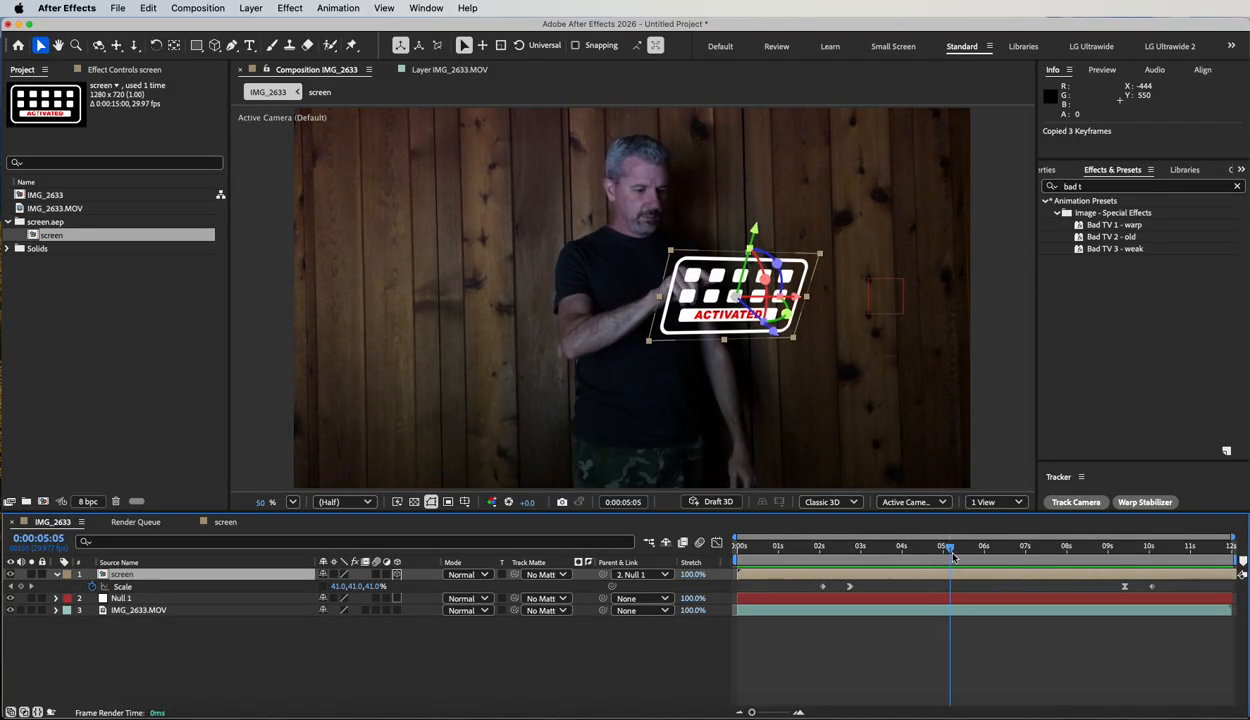
pyautogui.doubleClick(124, 574)
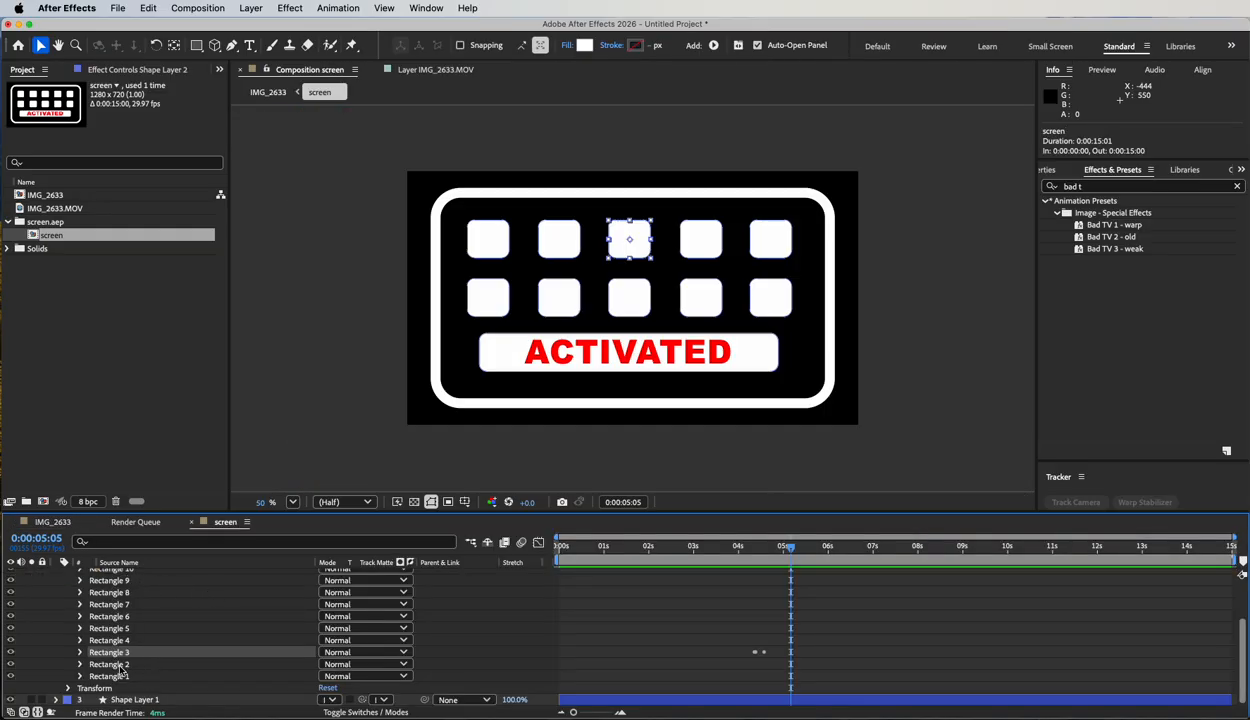
# Try pasting the copied color keyframes directly onto the Rectangle 2 group at 0:00:05:05, and undo the attempt
pyautogui.click(113, 665)
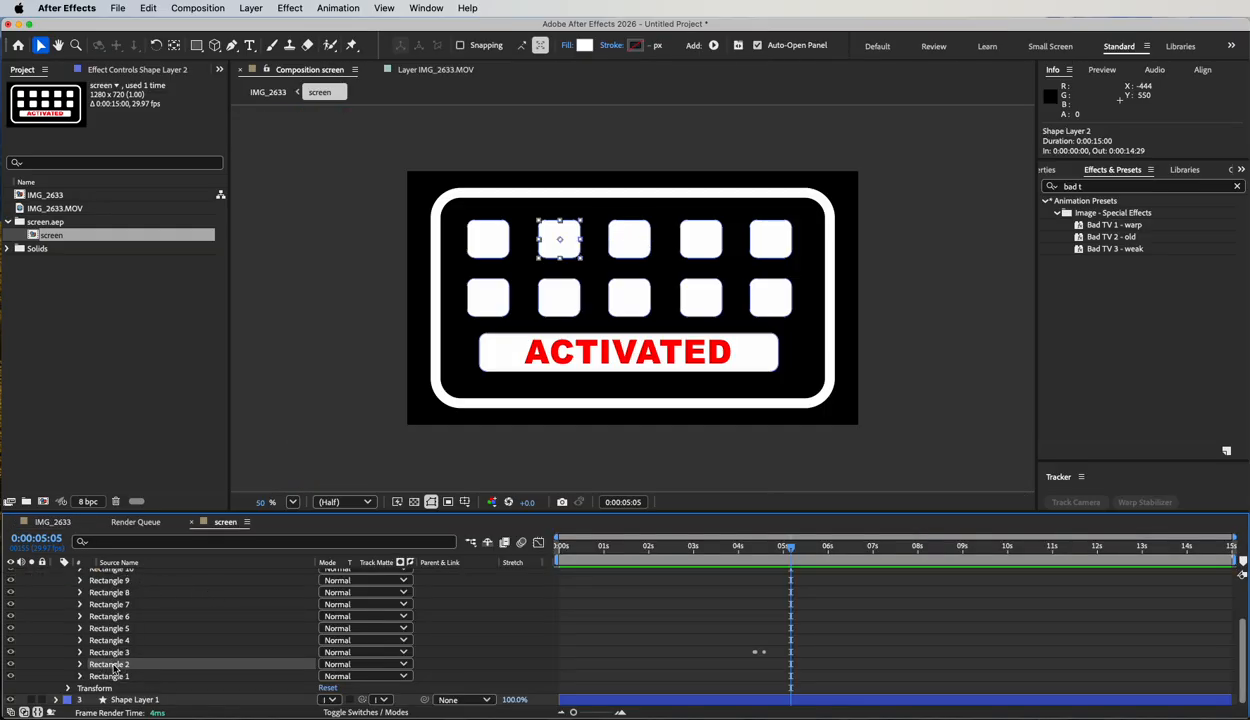
pyautogui.press('super+v')
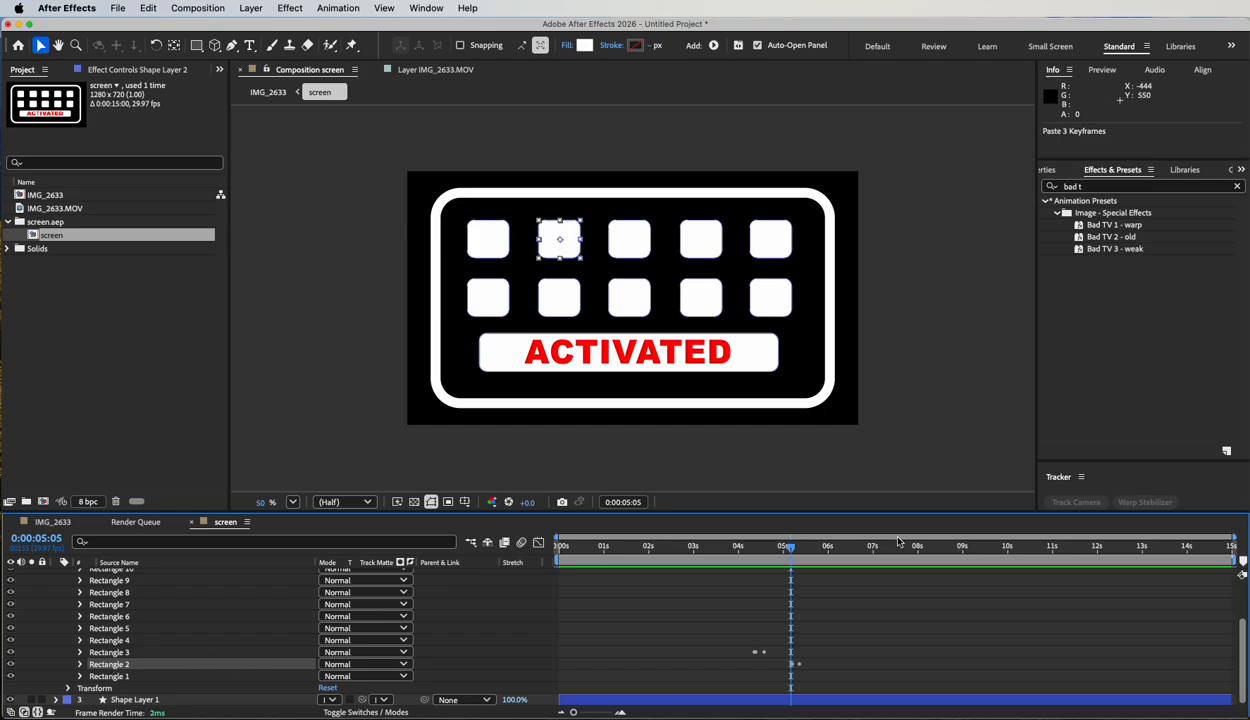
pyautogui.moveTo(782, 550)
pyautogui.mouseDown()
pyautogui.moveTo(801, 550)
pyautogui.moveTo(774, 550)
pyautogui.mouseUp()
pyautogui.press('super+z')
# Paste the copied keyframes onto the Color property of Rectangle 2's Fill 1 at 0:00:05:05 and scrub back over the flash
pyautogui.click(80, 664)
pyautogui.click(134, 677)
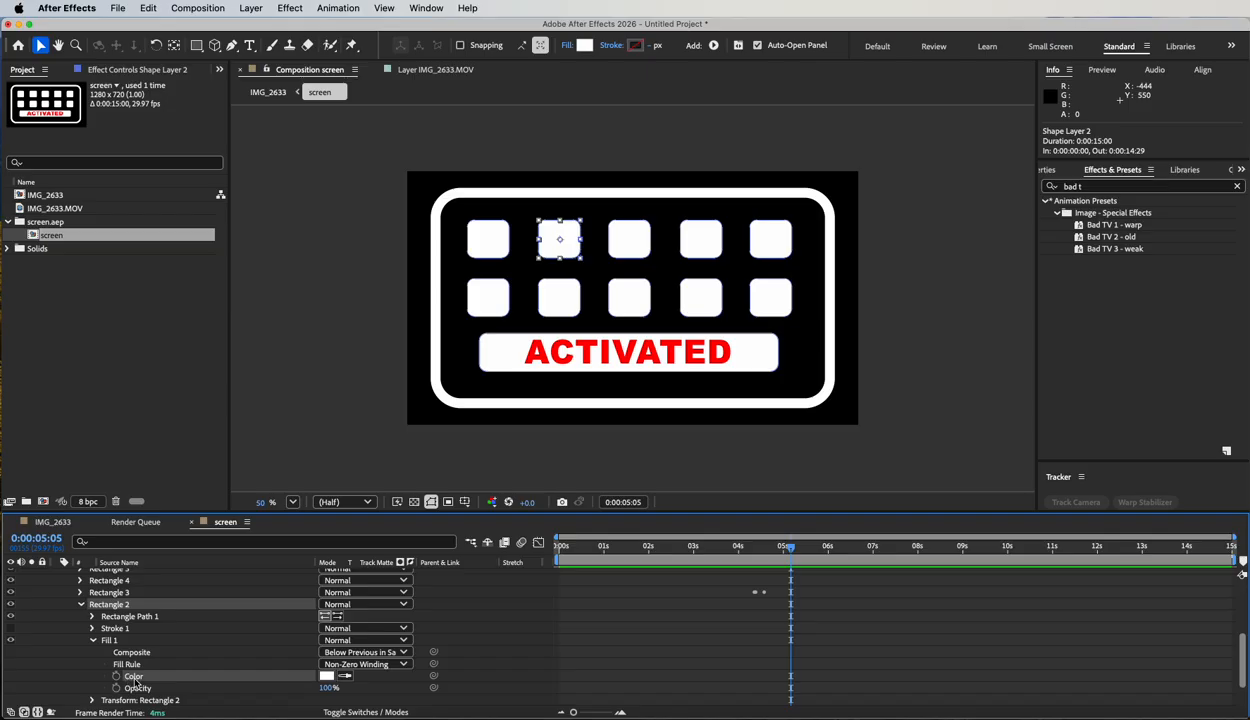
pyautogui.press('super+v')
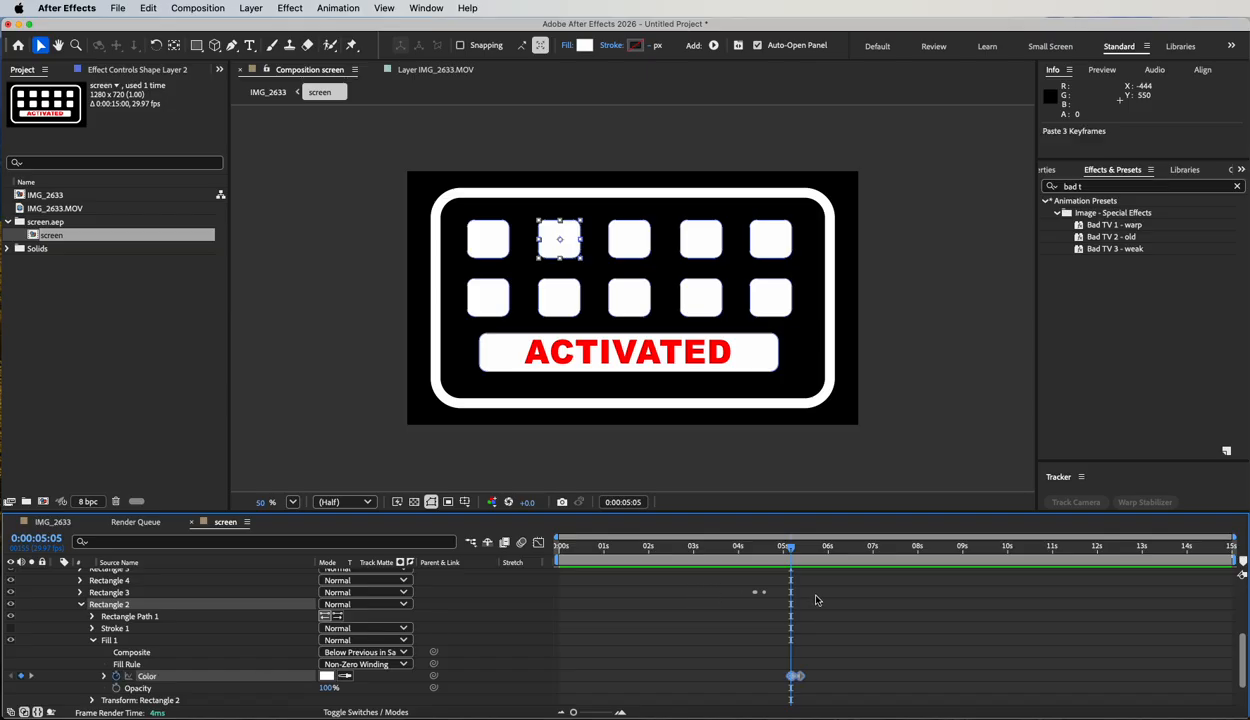
pyautogui.moveTo(789, 548)
pyautogui.mouseDown()
pyautogui.moveTo(748, 549)
pyautogui.moveTo(798, 549)
pyautogui.moveTo(777, 549)
pyautogui.mouseUp()
# Return to the IMG_2633 composition and scrub through it to check the button flashes against the finger presses
pyautogui.click(52, 521)
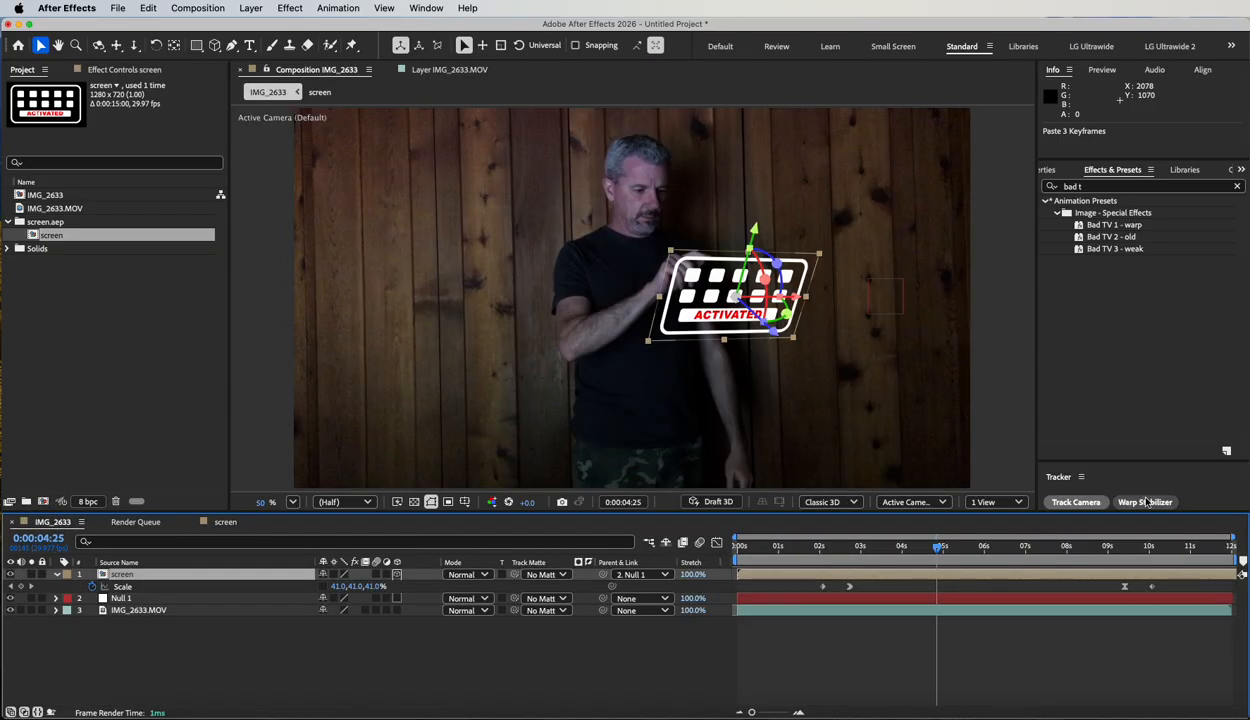
pyautogui.moveTo(938, 552); pyautogui.dragTo(979, 558)
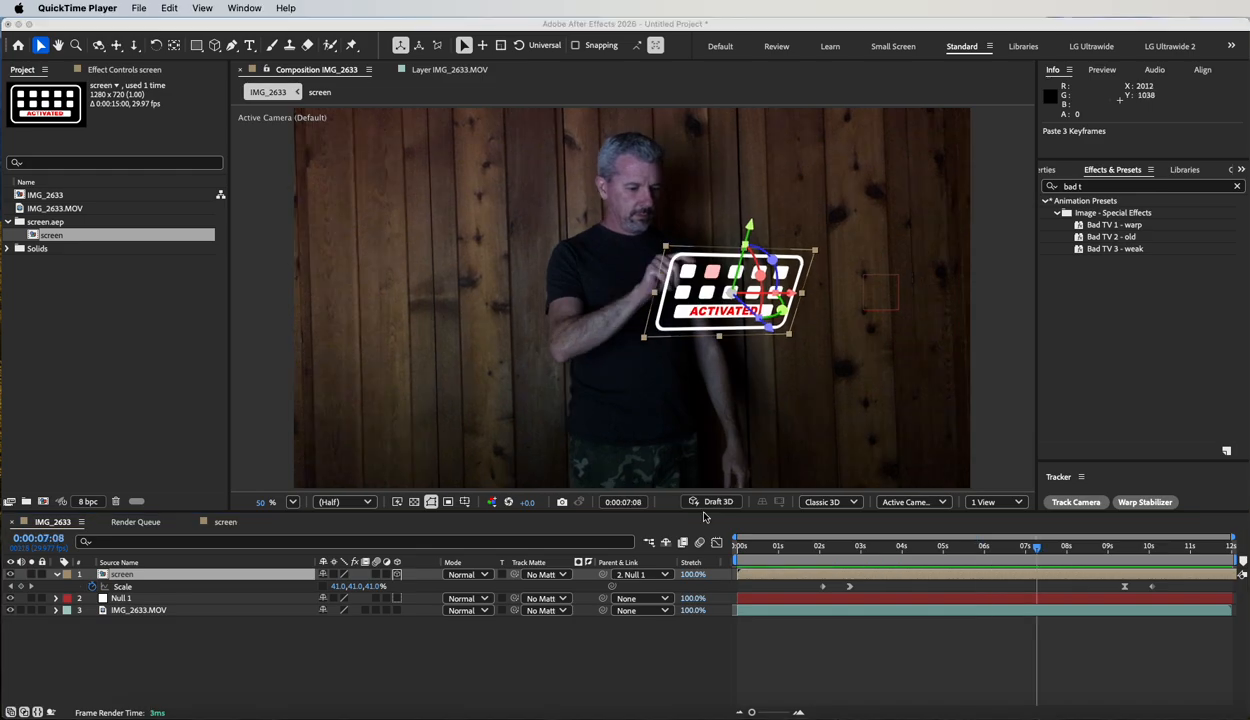
pyautogui.moveTo(845, 545); pyautogui.dragTo(1053, 570)
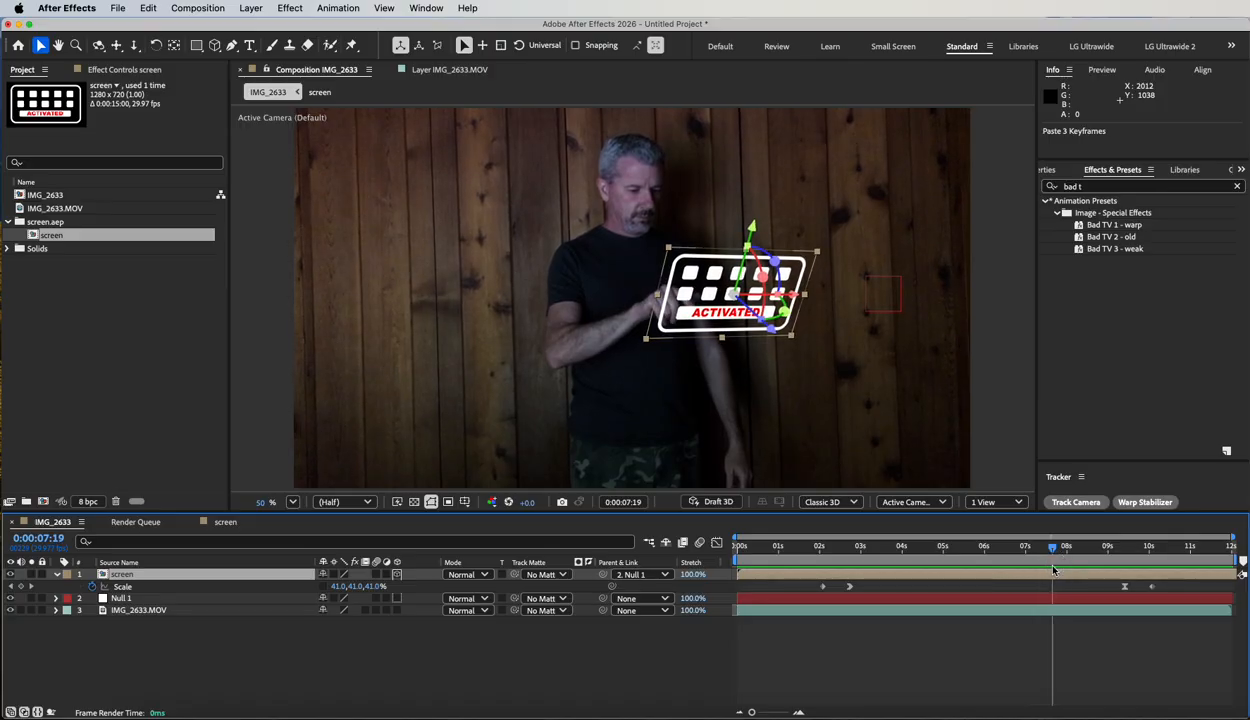
# Reopen the screen composition, collapse Shape Layer 2's contents, toggle its visibility off and on, and select the layer
pyautogui.doubleClick(124, 576)
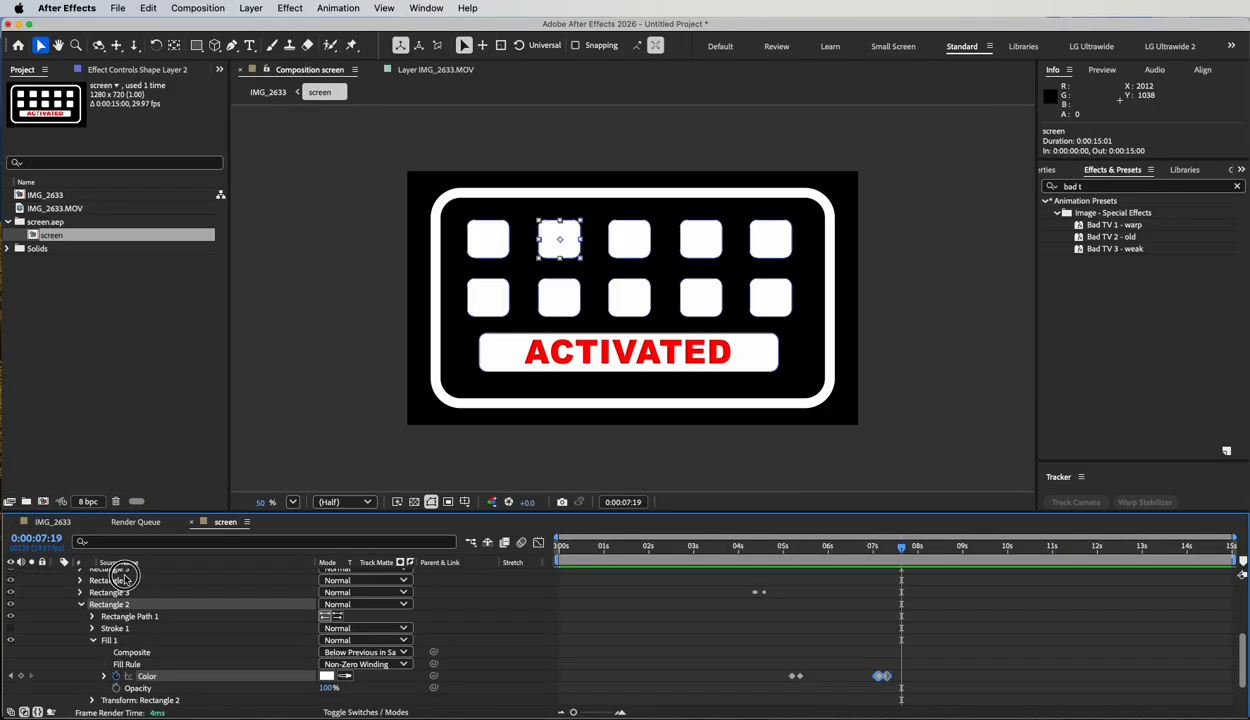
pyautogui.click(81, 605)
pyautogui.scroll(5, 95, 610)
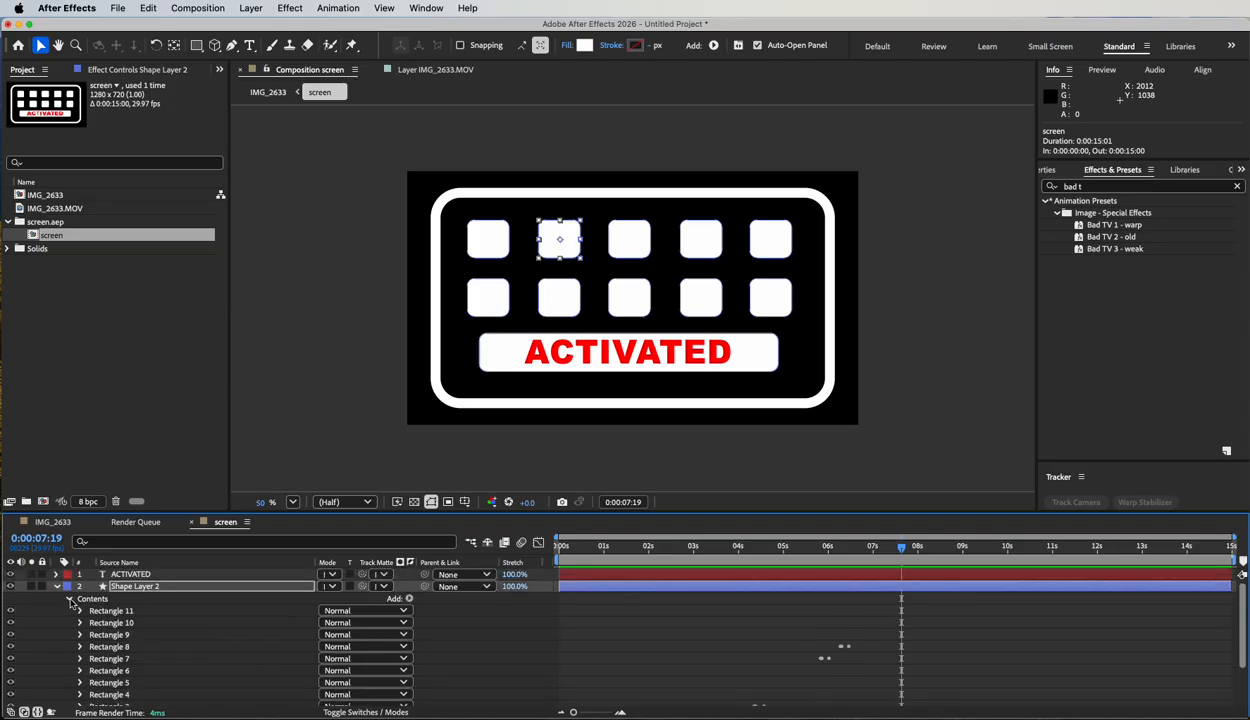
pyautogui.click(69, 598)
pyautogui.click(11, 587)
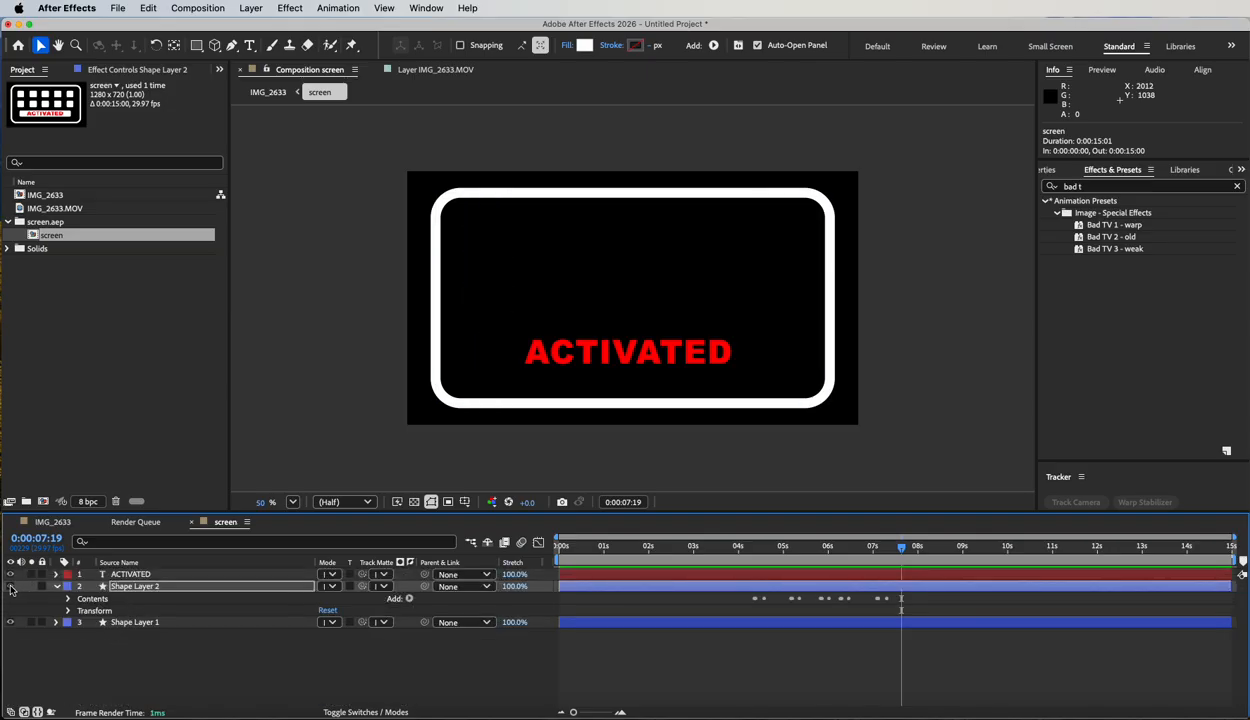
pyautogui.click(11, 587)
pyautogui.click(140, 586)
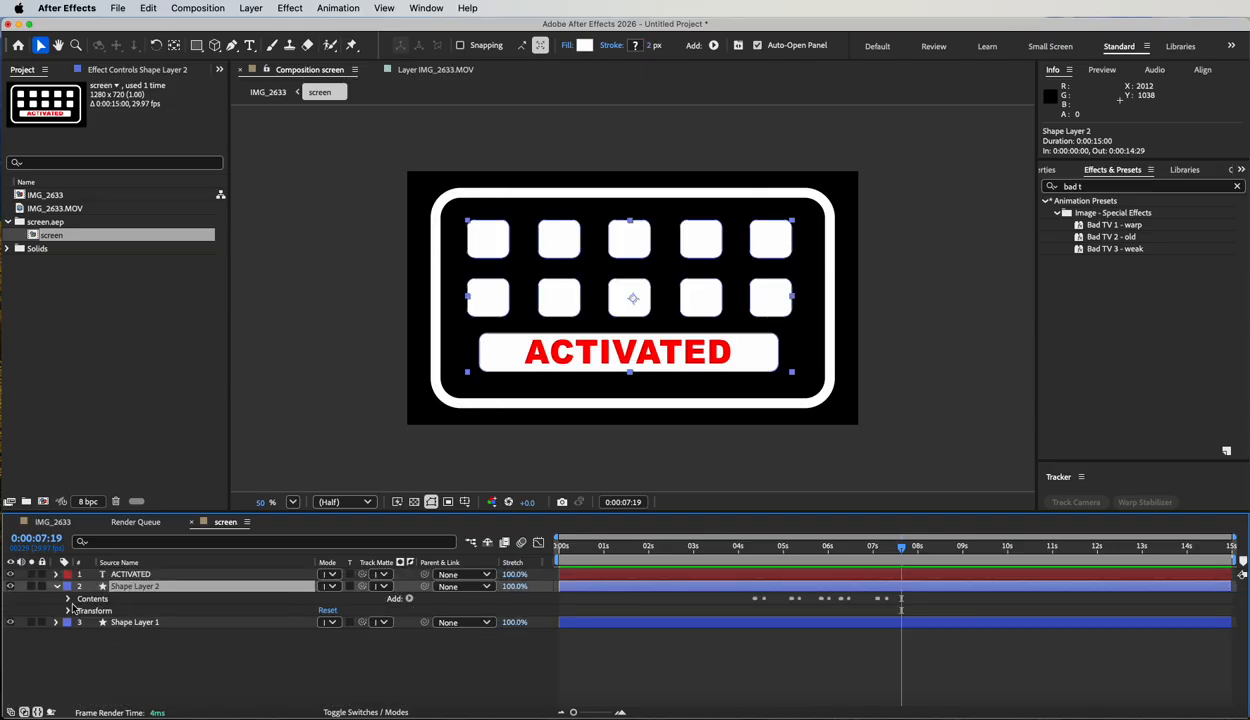
# Paste the copied keyframes onto the Color property of Rectangle 11's Fill 1 at 0:00:07:19 and check the red flash
pyautogui.click(68, 598)
pyautogui.click(118, 611)
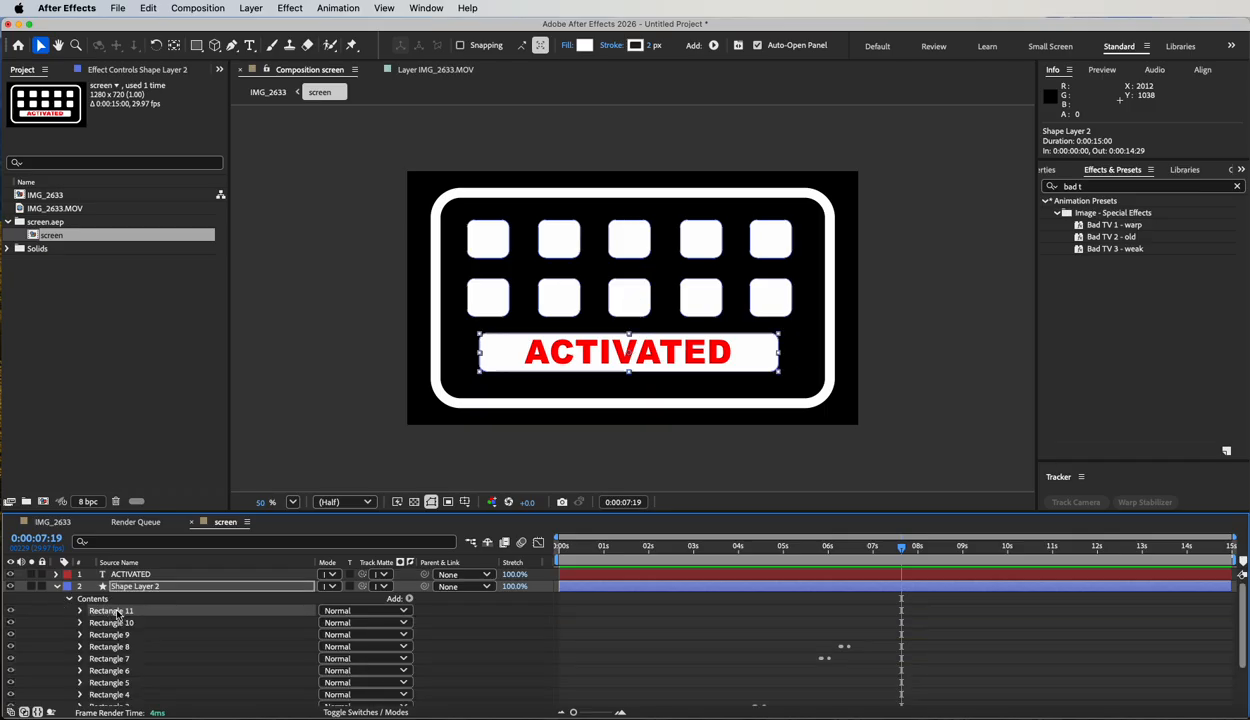
pyautogui.click(80, 611)
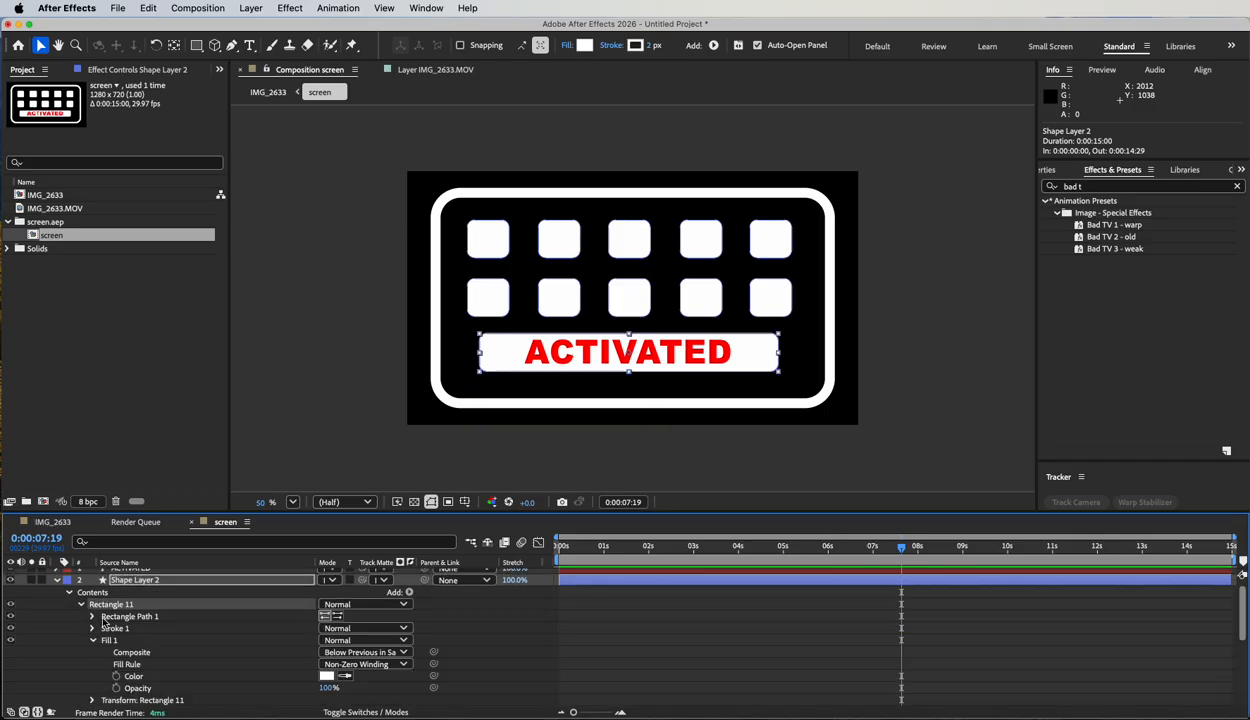
pyautogui.click(136, 677)
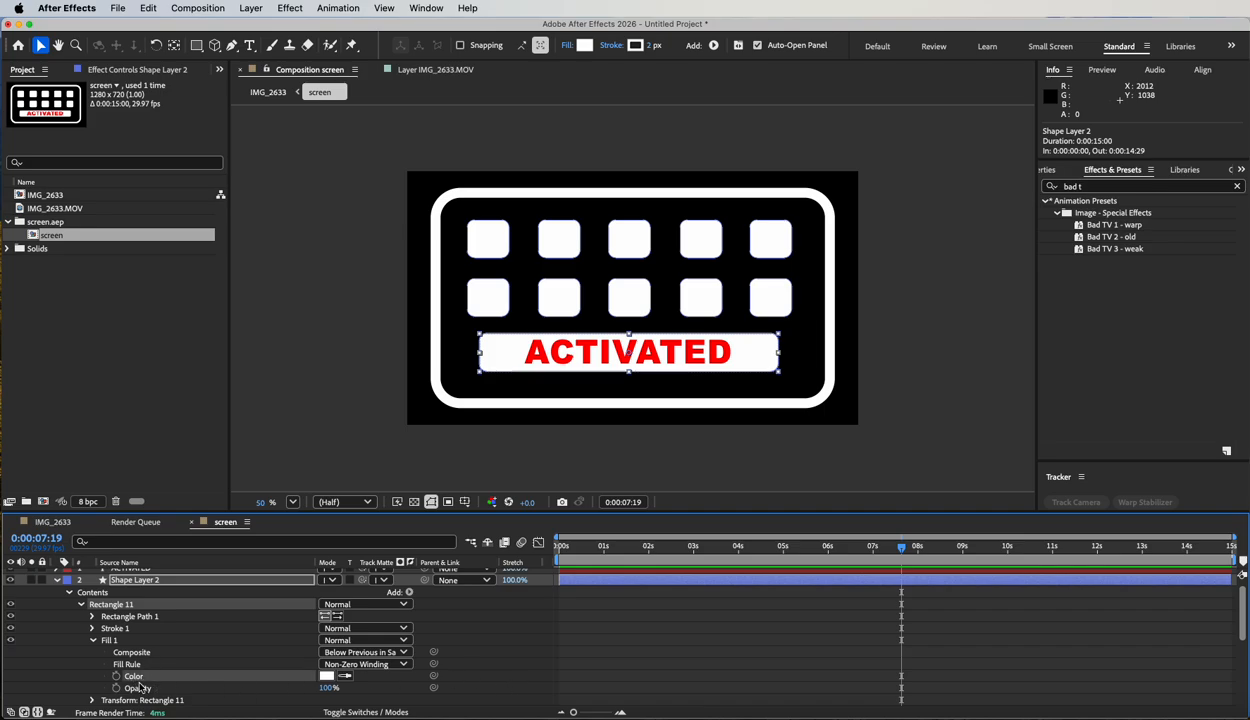
pyautogui.press('super+v')
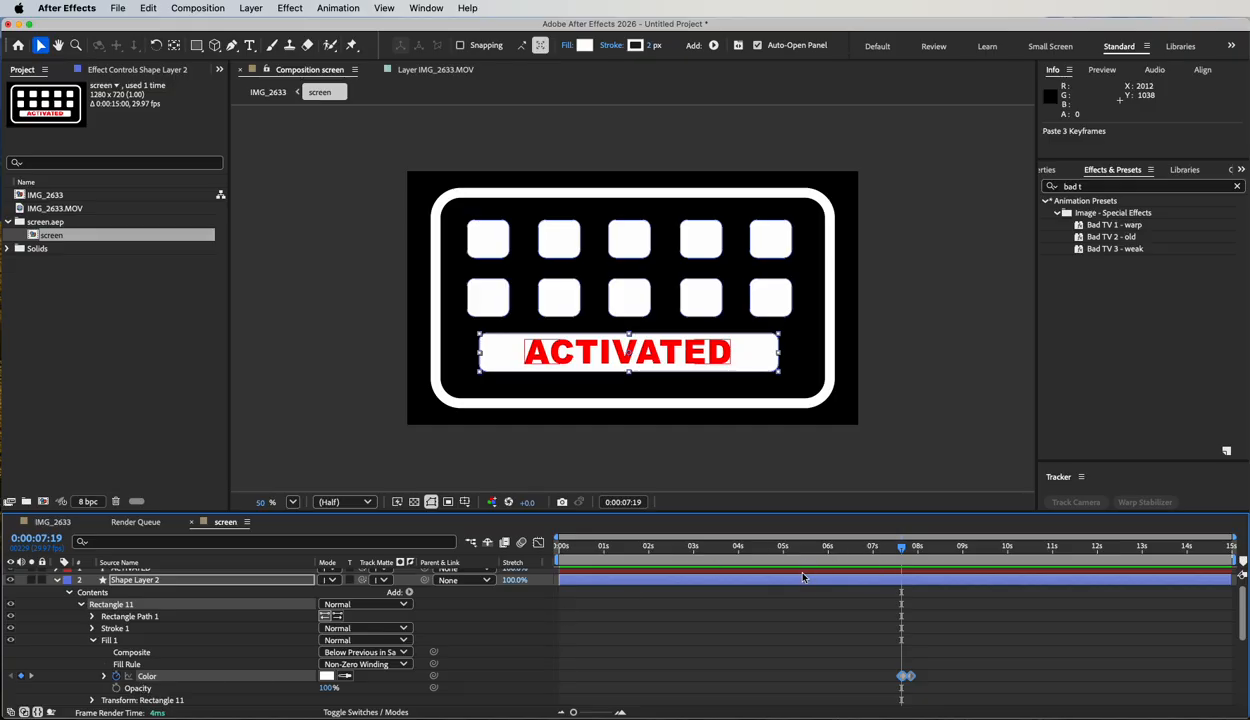
pyautogui.moveTo(901, 552); pyautogui.dragTo(904, 553)
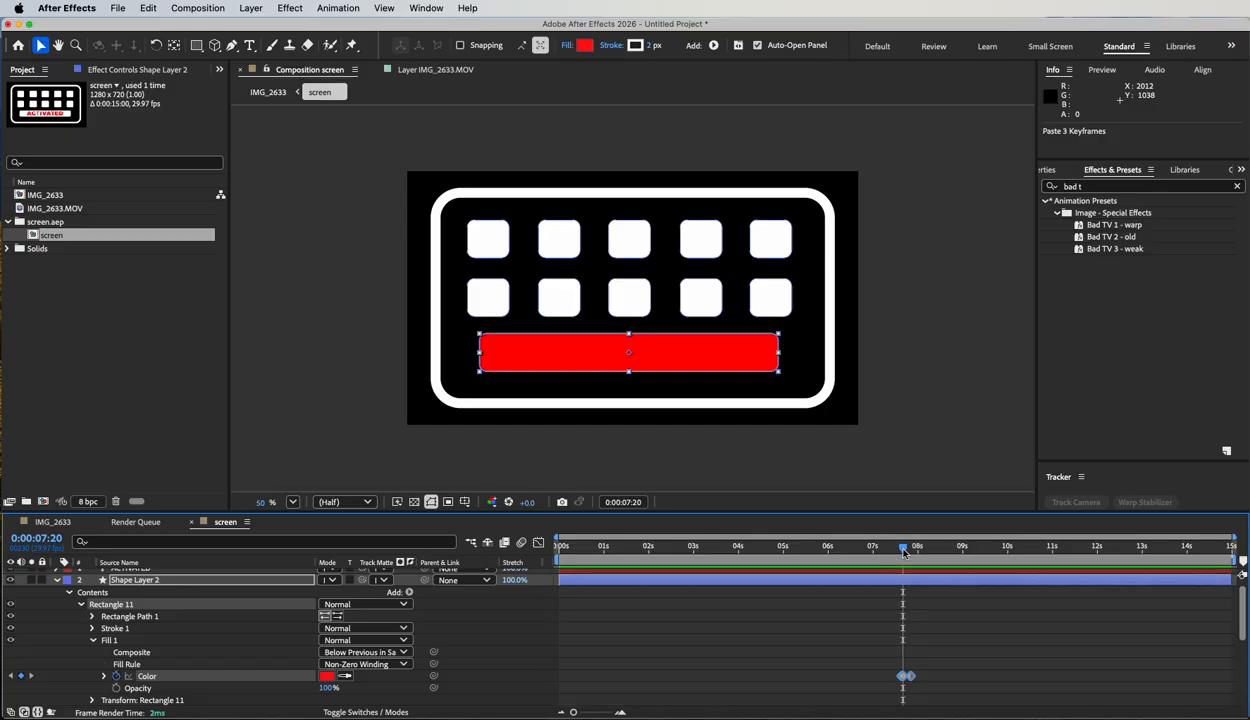
pyautogui.click(81, 604)
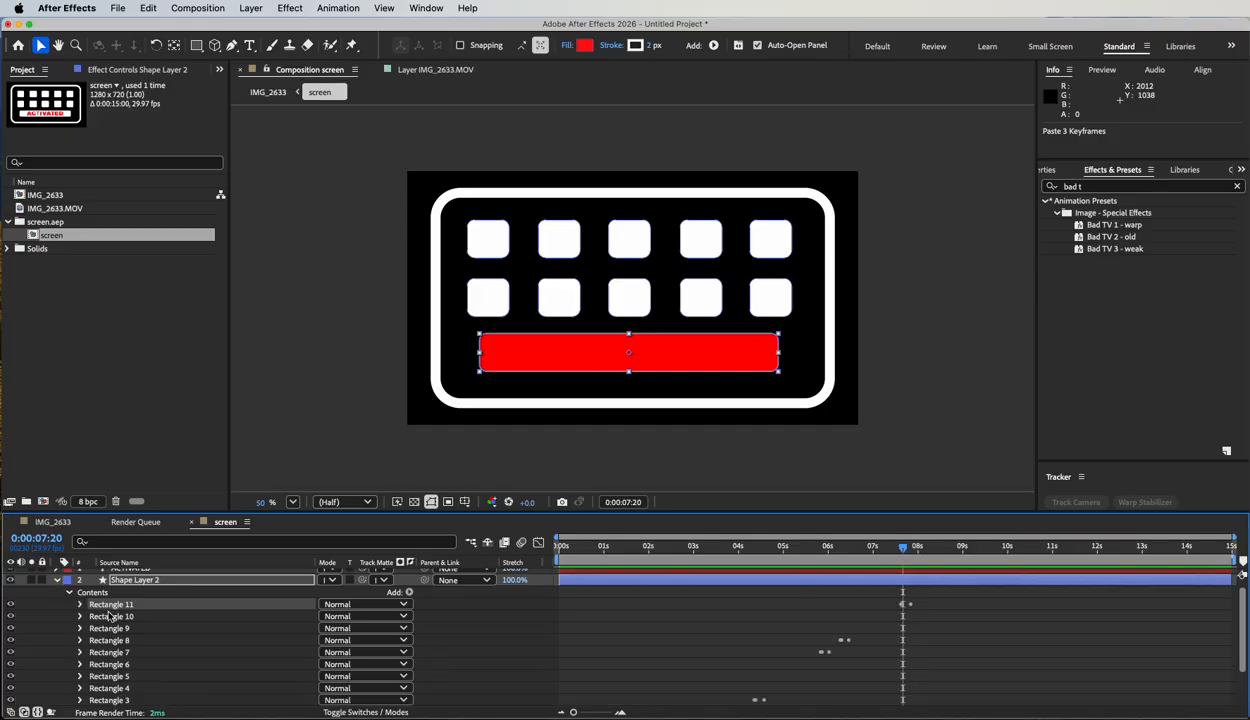
# Trim the start of the ACTIVATED text layer to 0:00:07:20 and scrub past that point to check it
pyautogui.scroll(1, 100, 612)
pyautogui.click(145, 573)
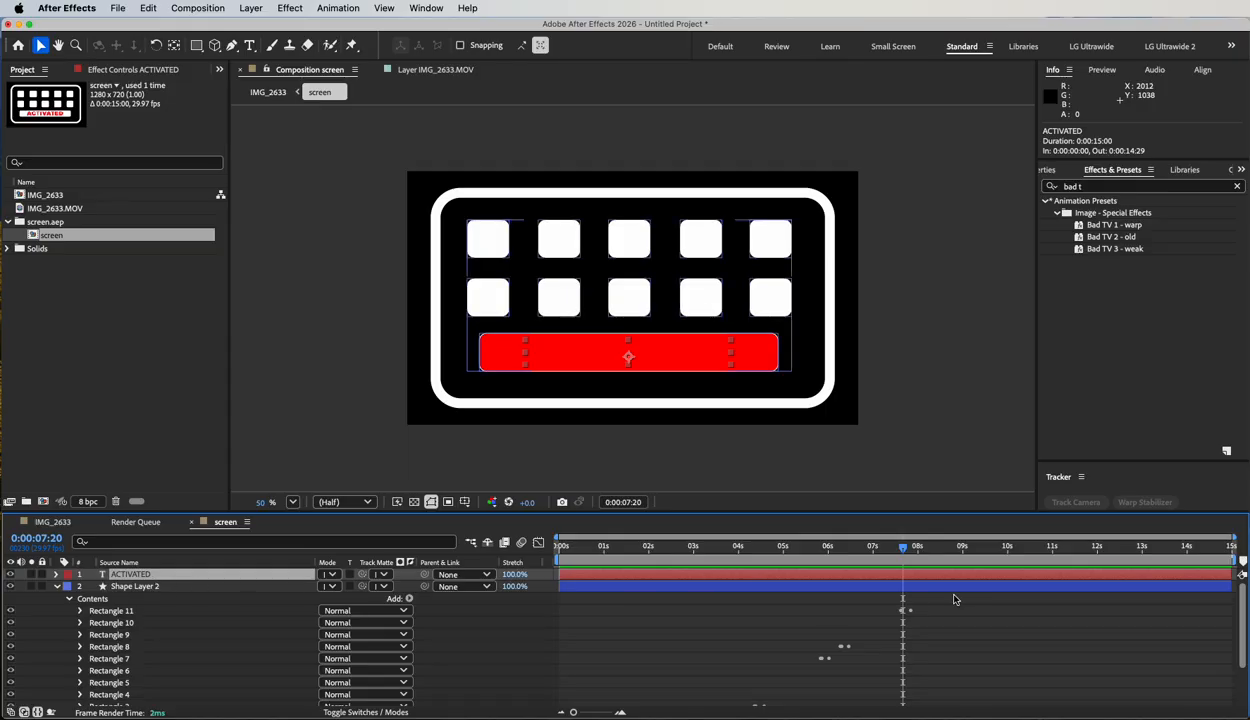
pyautogui.hotkey('alt', '[')
pyautogui.moveTo(903, 557)
pyautogui.mouseDown()
pyautogui.moveTo(882, 548)
pyautogui.moveTo(927, 548)
pyautogui.moveTo(850, 548)
pyautogui.moveTo(923, 548)
pyautogui.mouseUp()
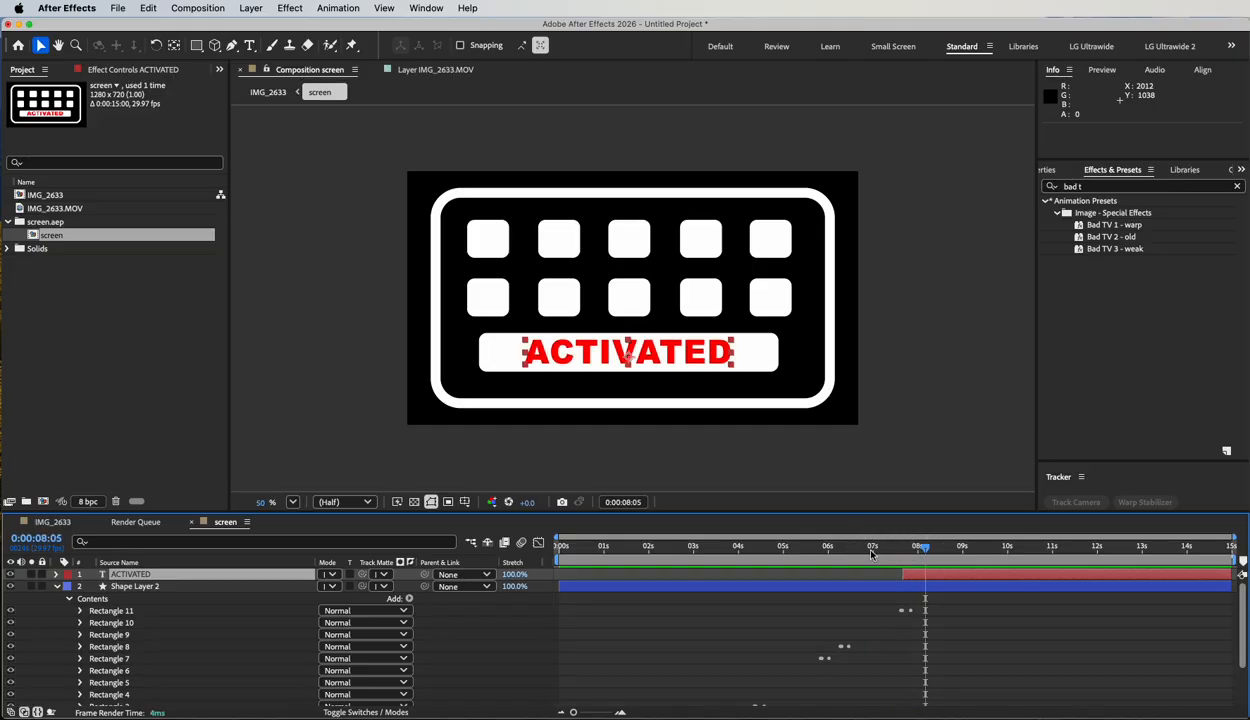
# Reveal Shape Layer 2's keyframed properties and nudge all of its Color keyframes one frame earlier
pyautogui.click(142, 586)
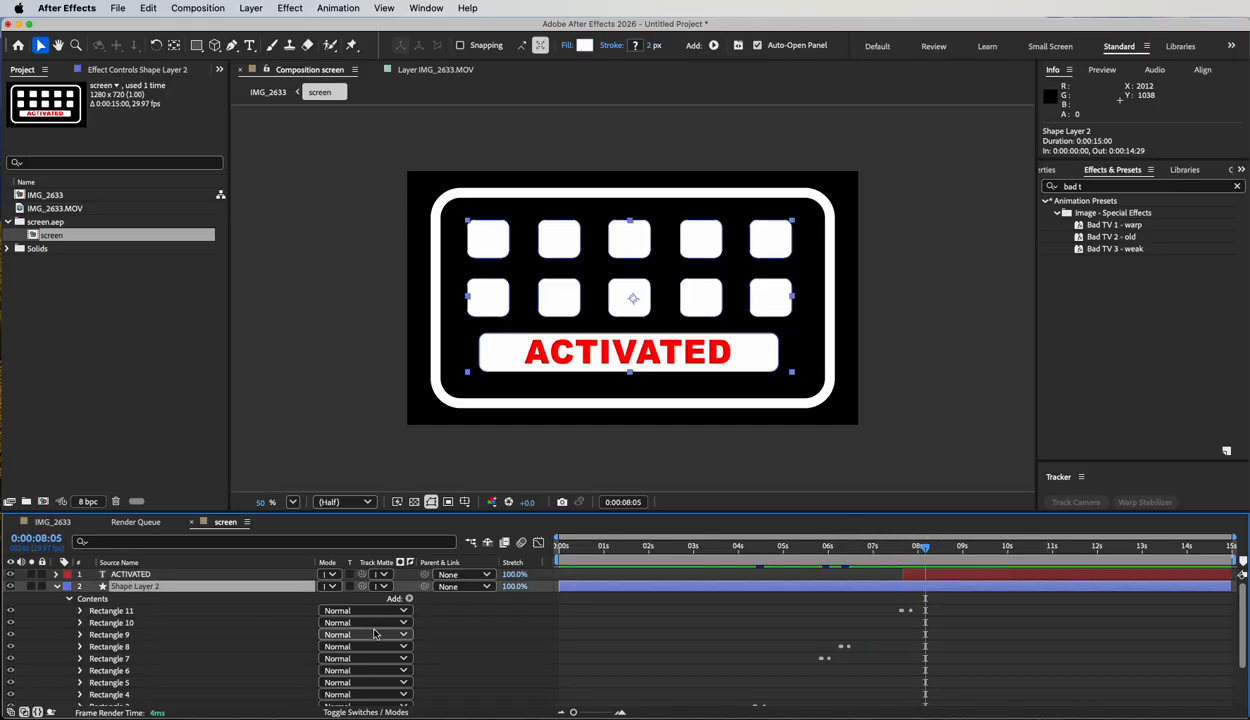
pyautogui.press('u')
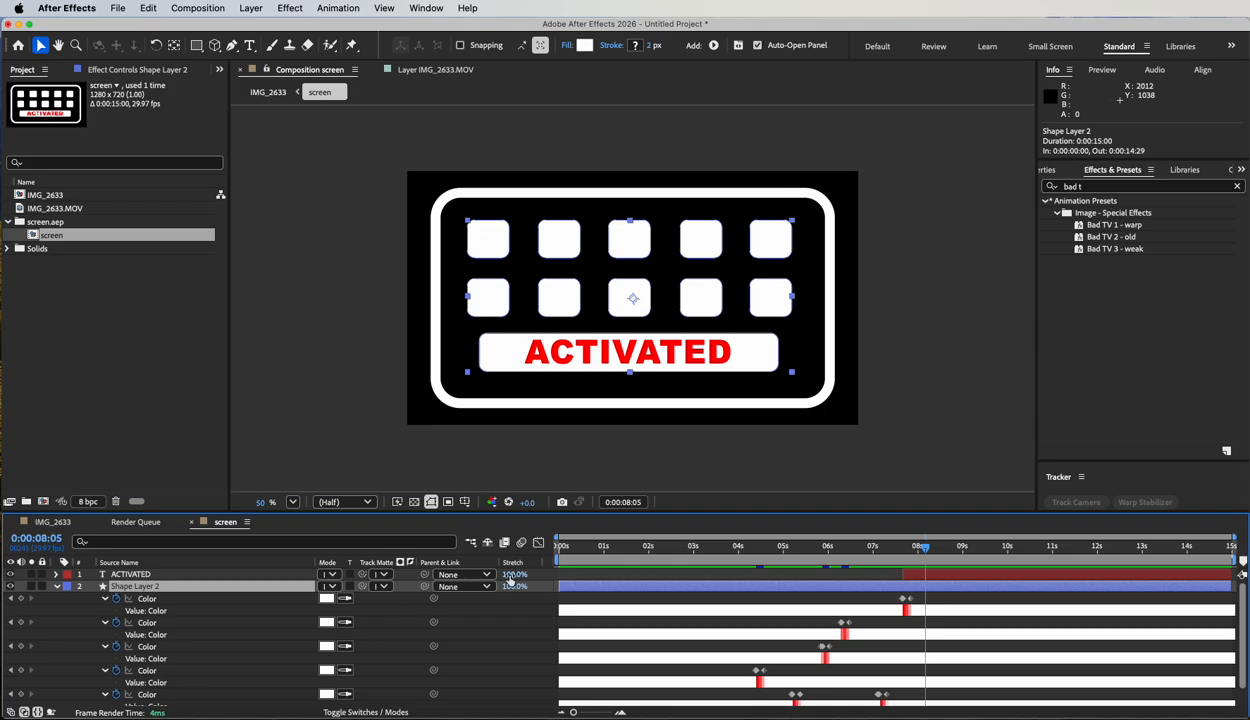
pyautogui.moveTo(912, 512); pyautogui.dragTo(905, 457)
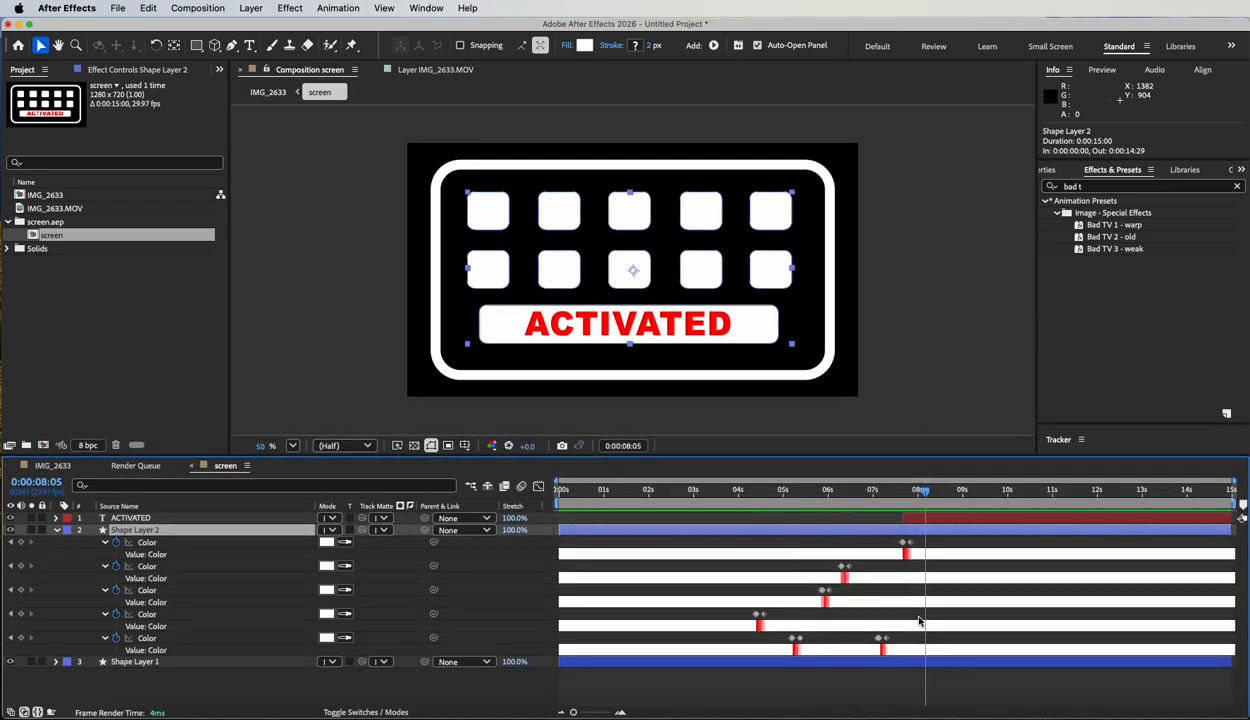
pyautogui.moveTo(921, 542); pyautogui.dragTo(746, 654)
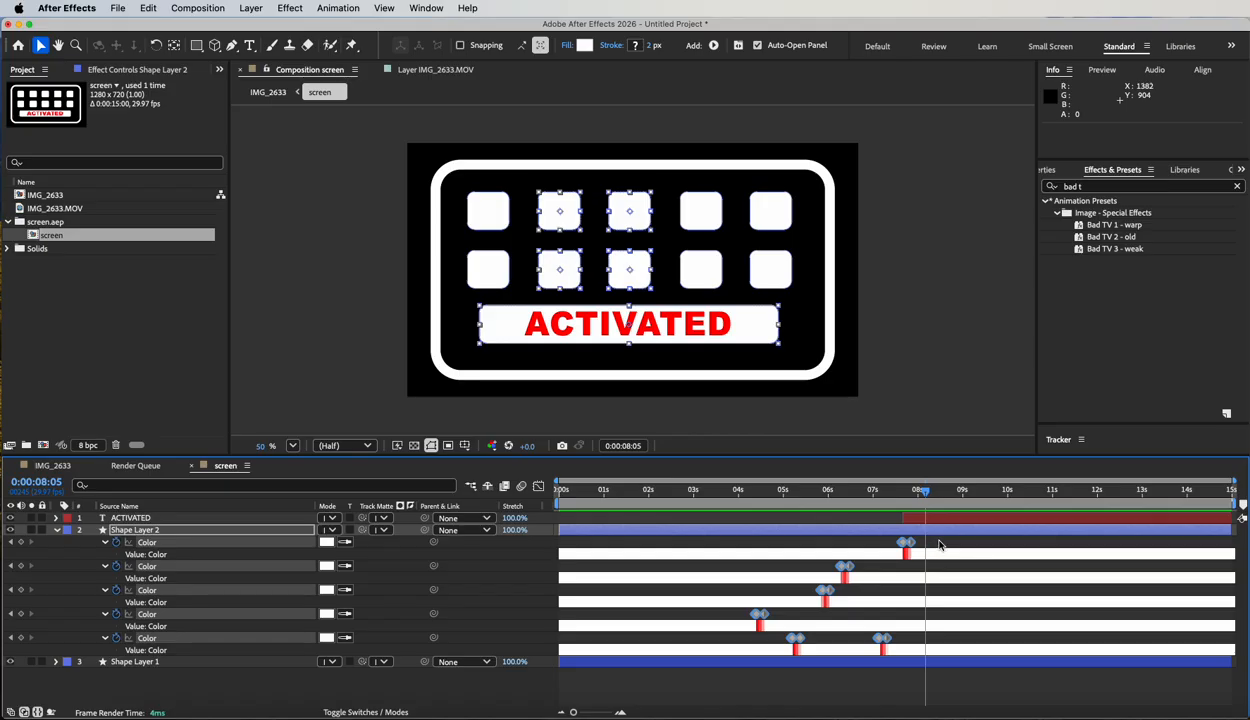
pyautogui.moveTo(938, 540); pyautogui.dragTo(757, 655)
pyautogui.hotkey('alt', 'Left')
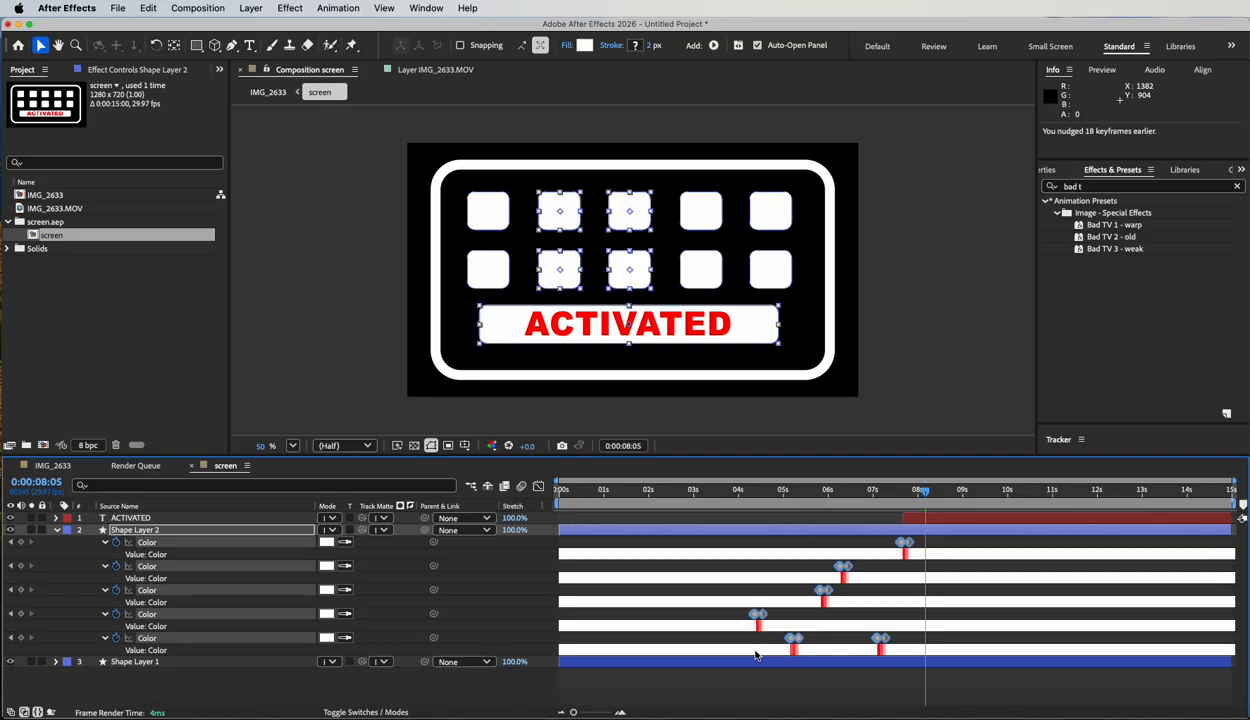
# Return to the IMG_2633 composition and play and scrub through it to check the timing of the button flashes and ACTIVATED text
pyautogui.click(50, 465)
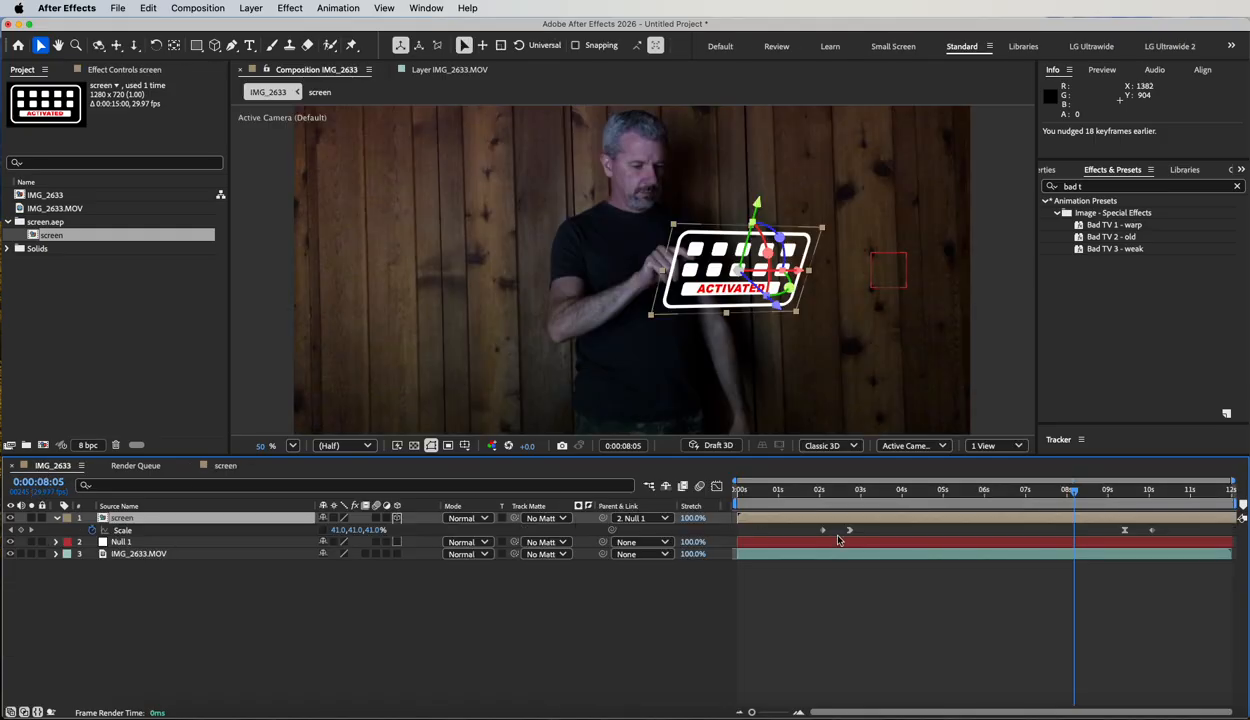
pyautogui.moveTo(920, 490)
pyautogui.mouseDown()
pyautogui.moveTo(879, 491)
pyautogui.moveTo(1083, 505)
pyautogui.moveTo(897, 494)
pyautogui.mouseUp()
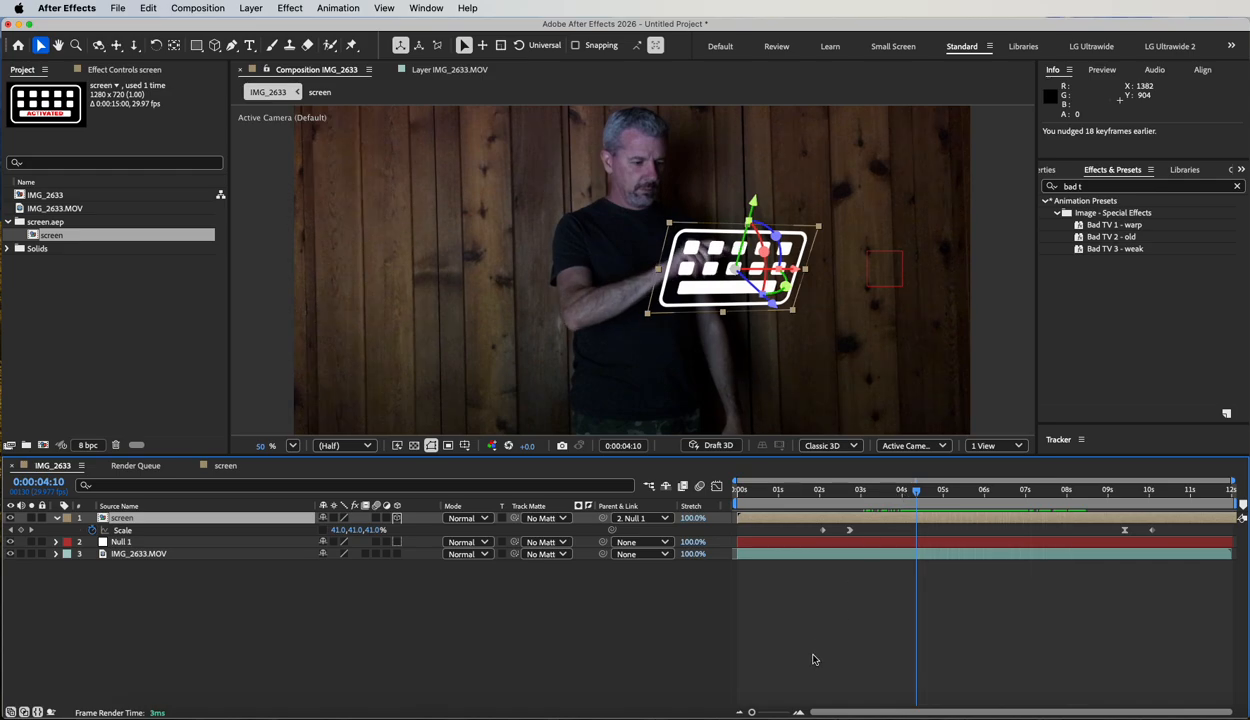
pyautogui.click(586, 622)
pyautogui.press('space')
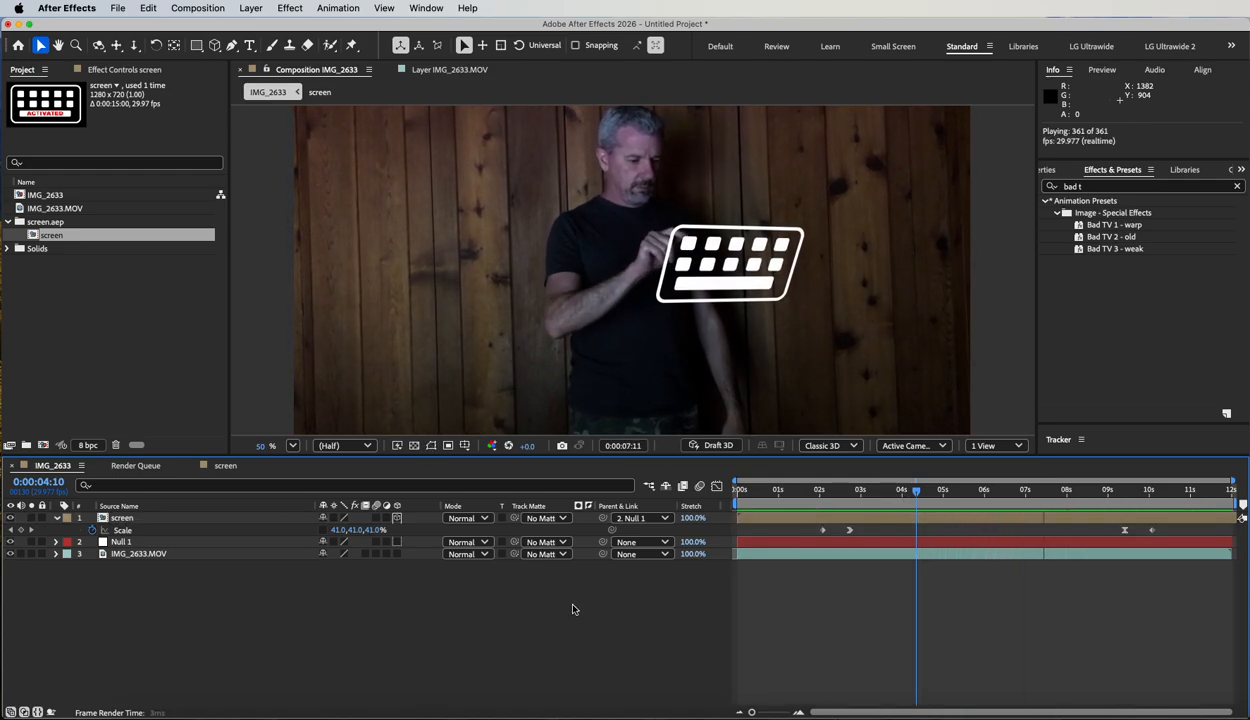
pyautogui.press('space')
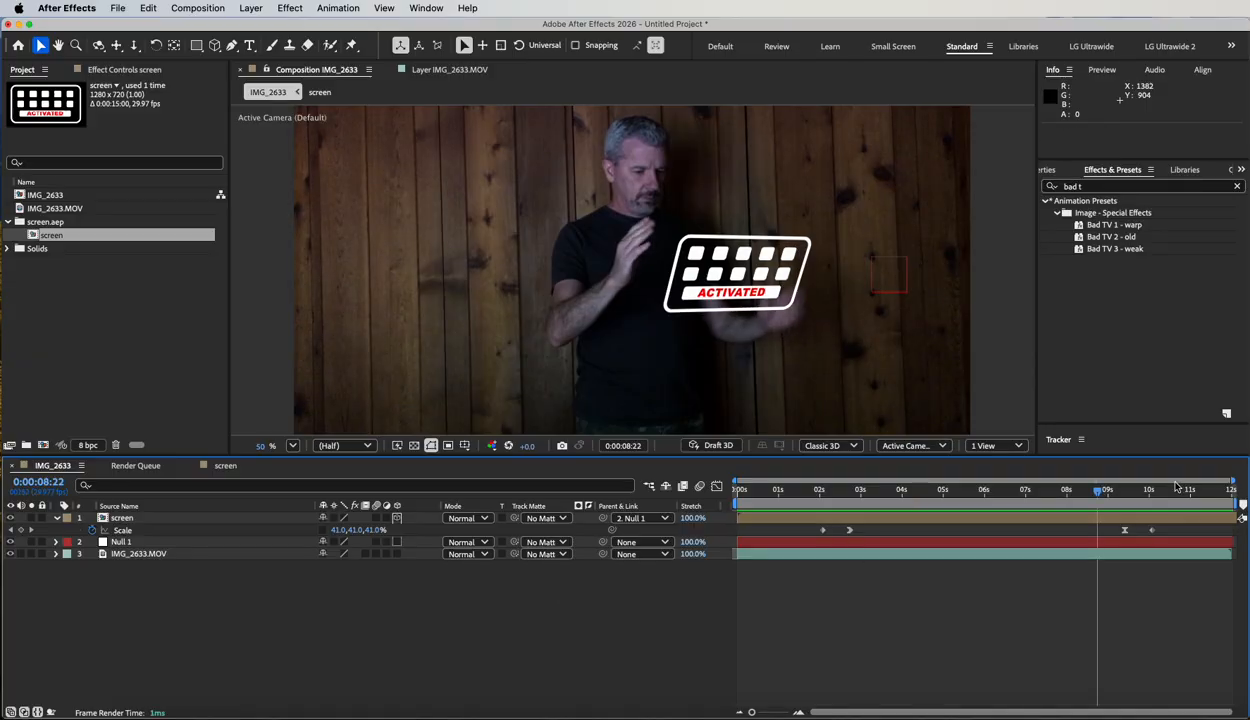
pyautogui.click(862, 489)
pyautogui.moveTo(862, 489); pyautogui.dragTo(1077, 491)
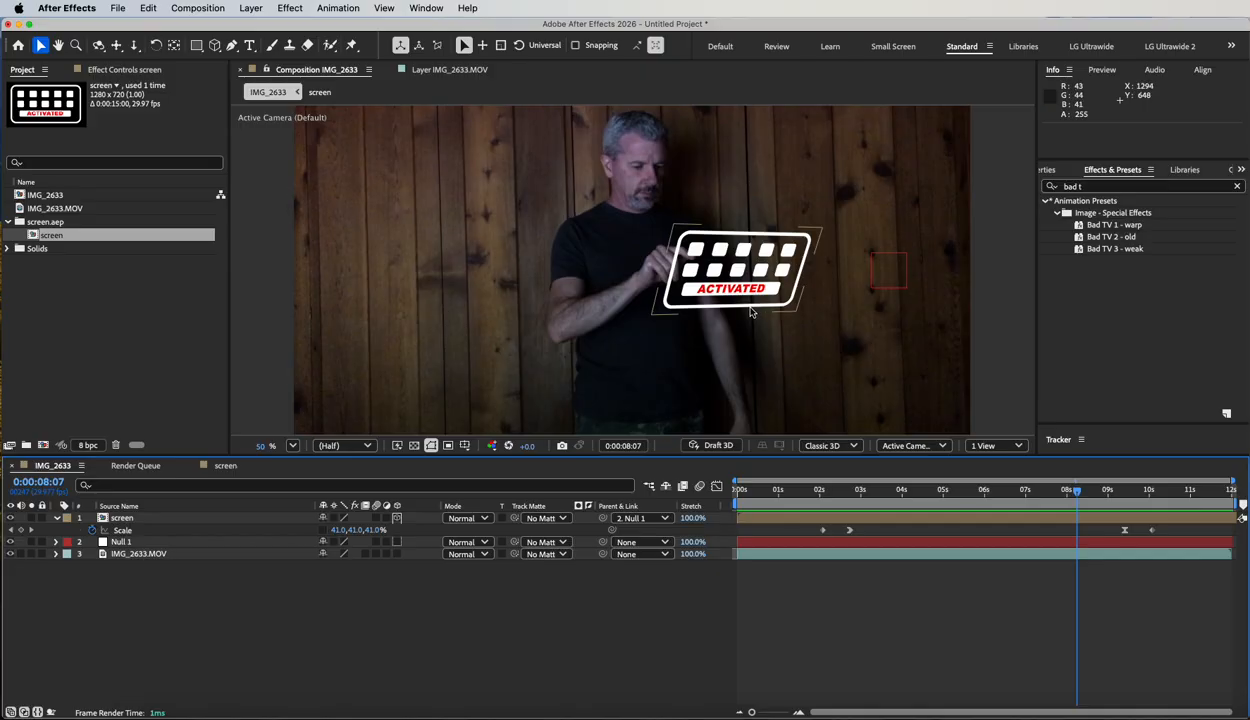
pyautogui.moveTo(883, 497); pyautogui.dragTo(1080, 503)
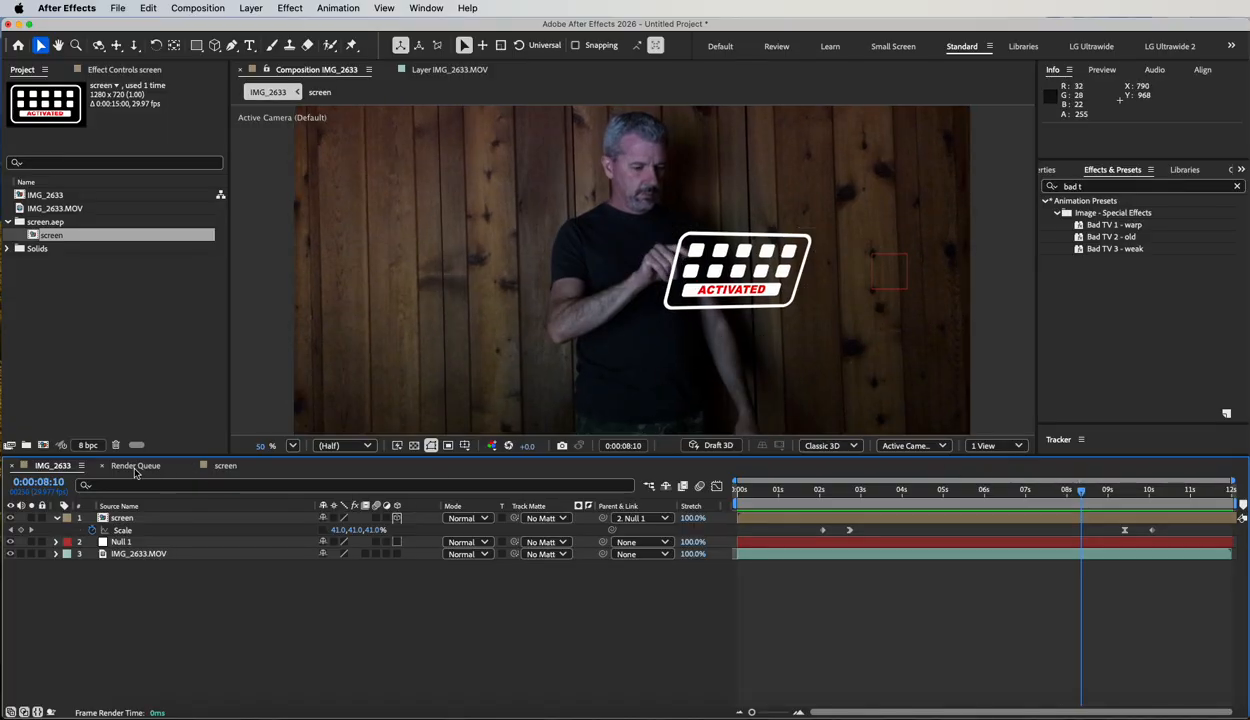
# Mirror the ACTIVATED text horizontally in the screen composition by setting its Scale to -100, 100%
pyautogui.click(225, 466)
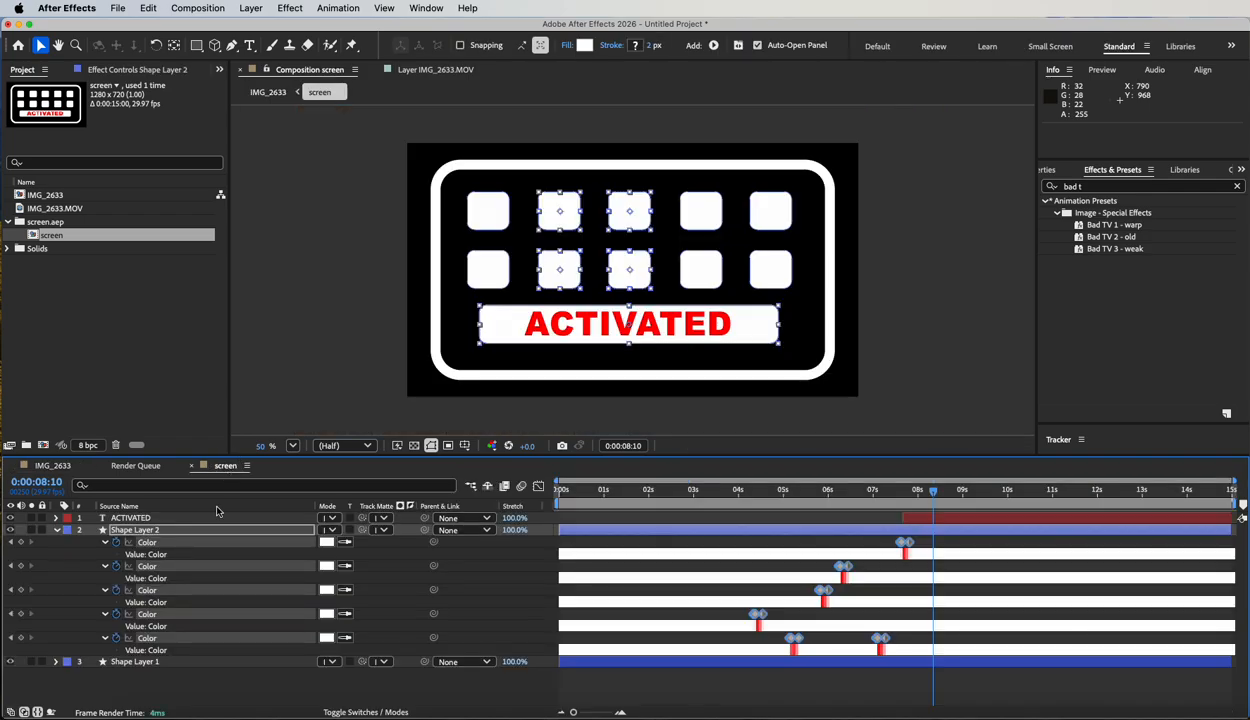
pyautogui.click(133, 519)
pyautogui.press('s')
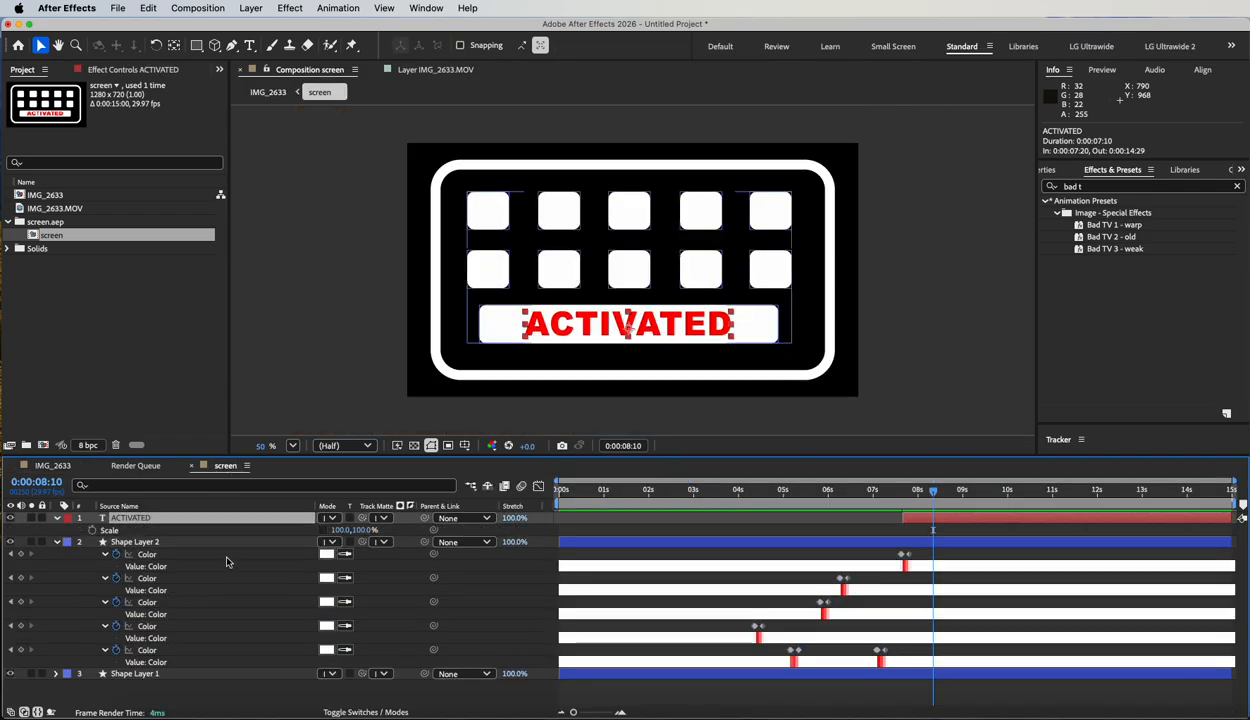
pyautogui.click(339, 530)
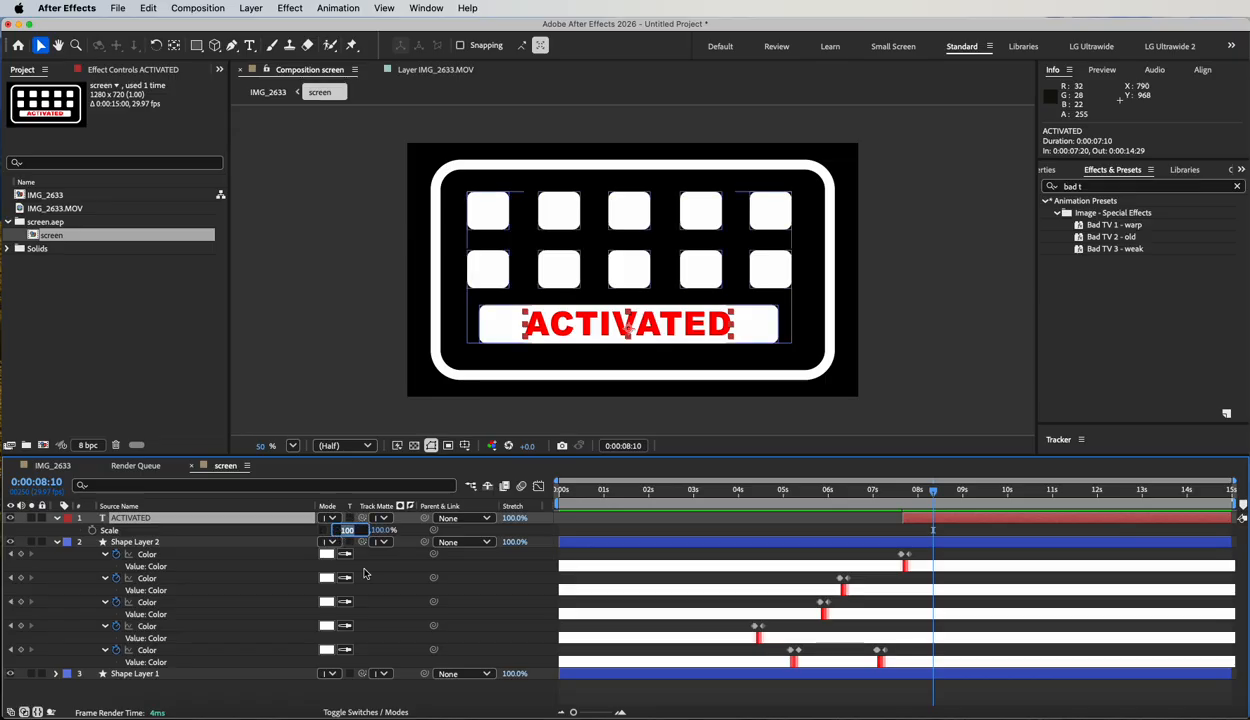
pyautogui.press('BackSpace')
pyautogui.write('-100')
pyautogui.press('Return')
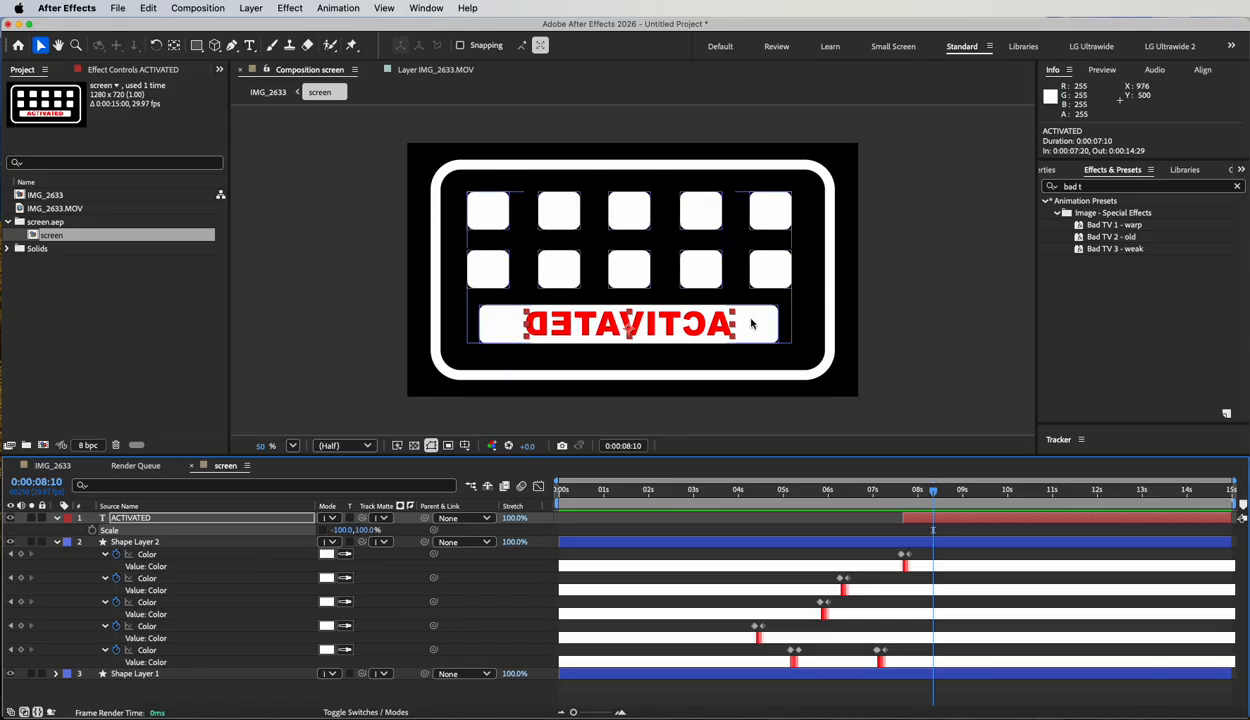
# Preview the IMG_2633 composition from the start, and scrub to 0:00:08:02 to check the mirrored text
pyautogui.click(50, 466)
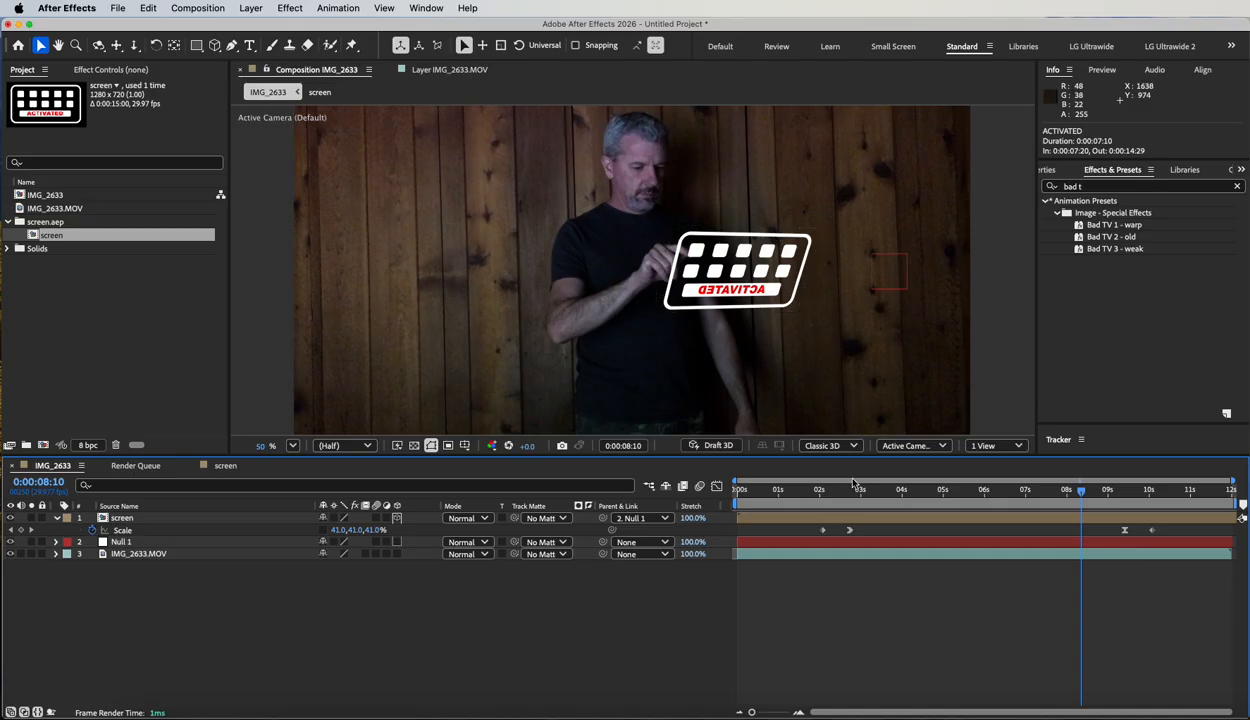
pyautogui.moveTo(818, 489); pyautogui.dragTo(695, 508)
pyautogui.press('space')
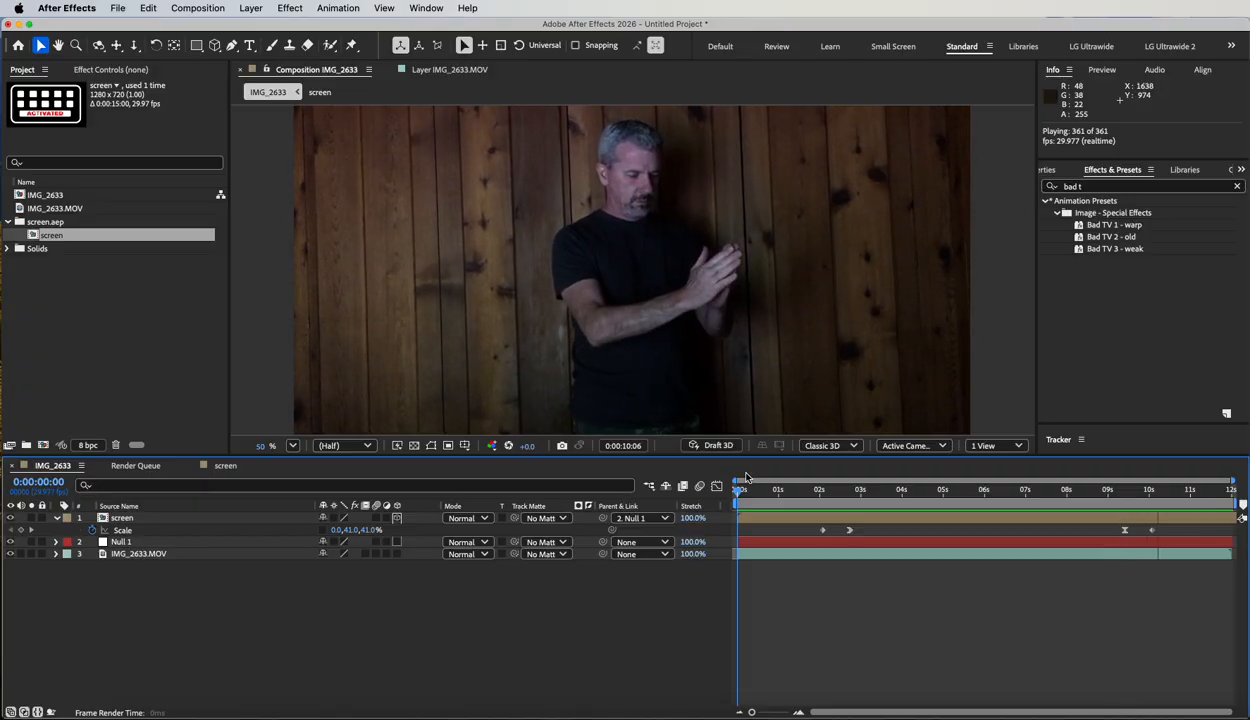
pyautogui.press('space')
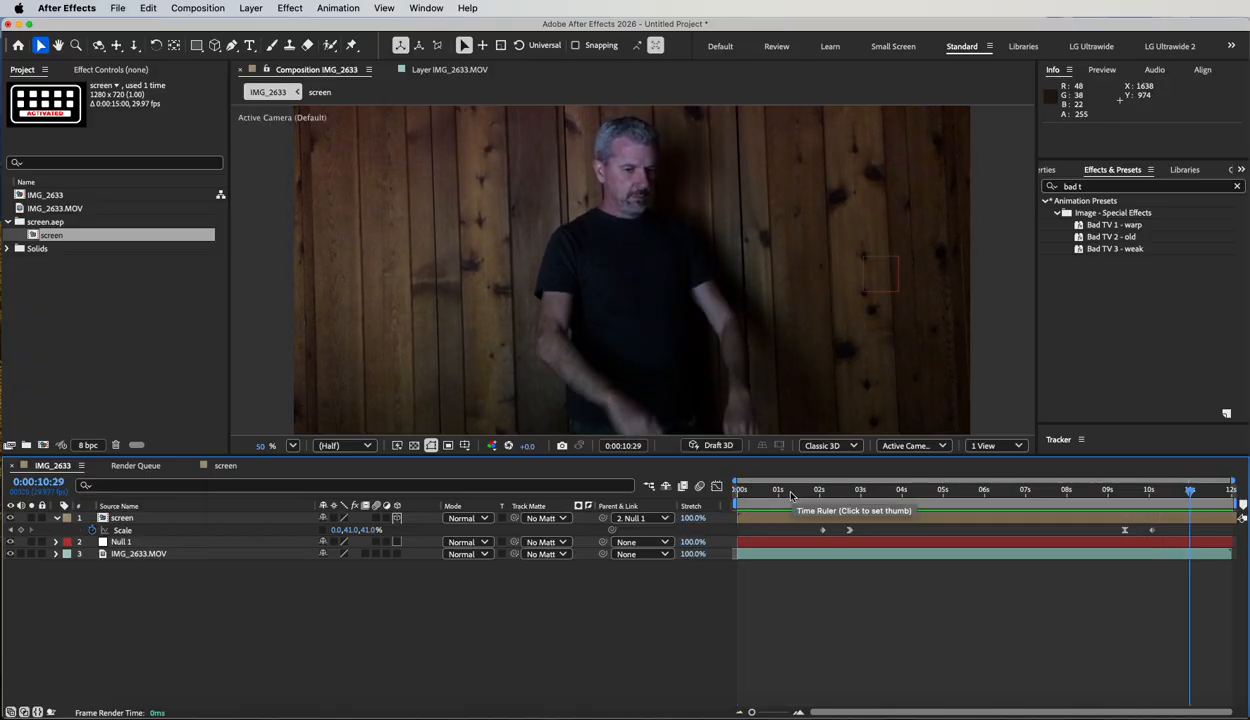
pyautogui.moveTo(802, 490); pyautogui.dragTo(1069, 505)
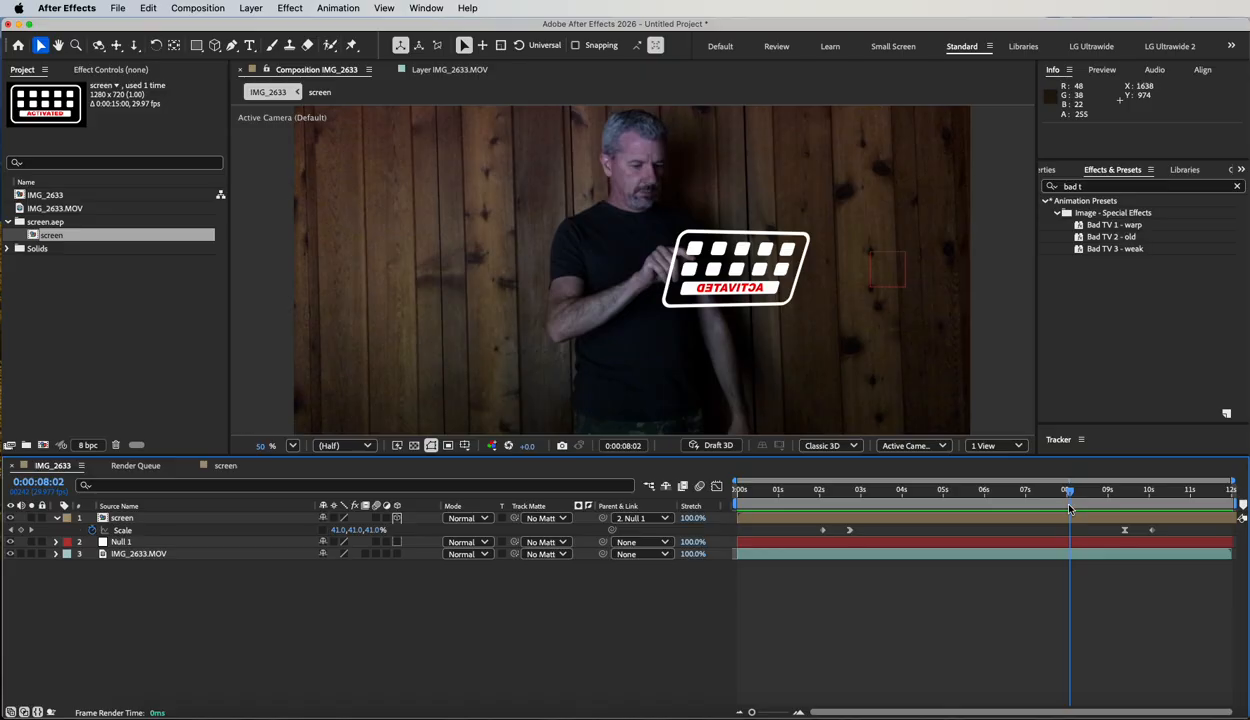
# Apply a Gaussian Blur with Blurriness 12 to the screen layer in IMG_2633 and check it at 100% magnification
pyautogui.click(118, 528)
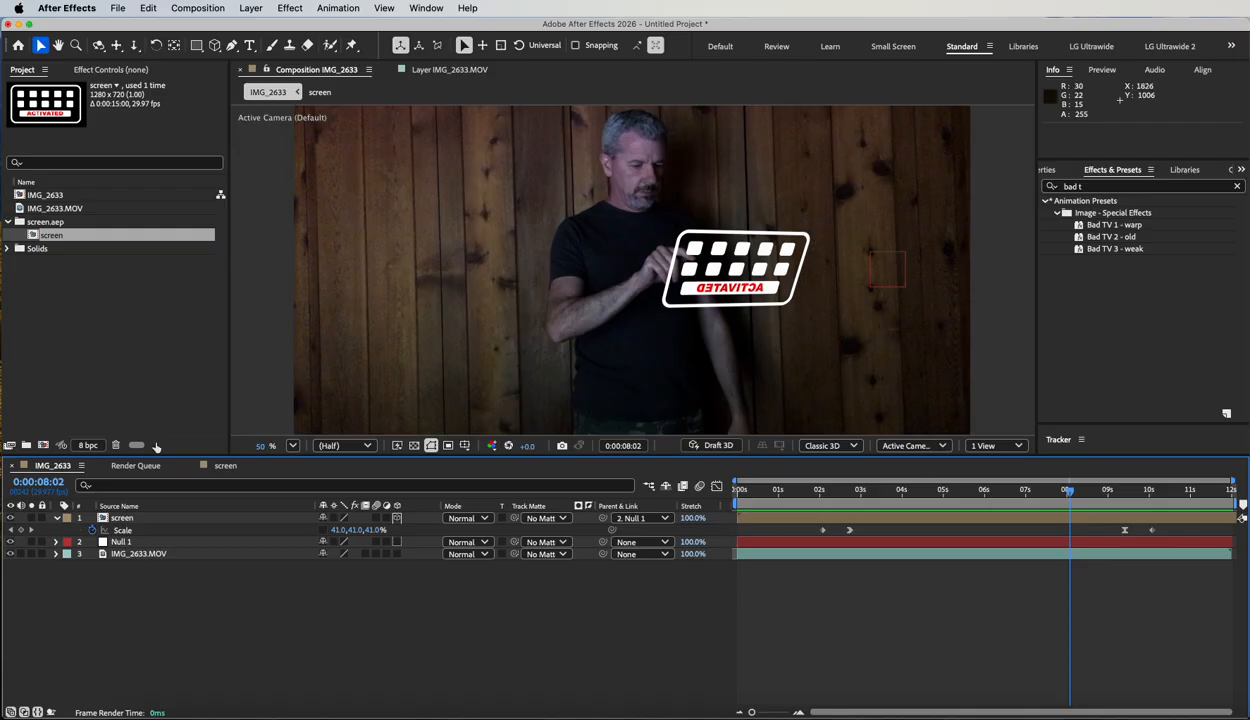
pyautogui.click(124, 519)
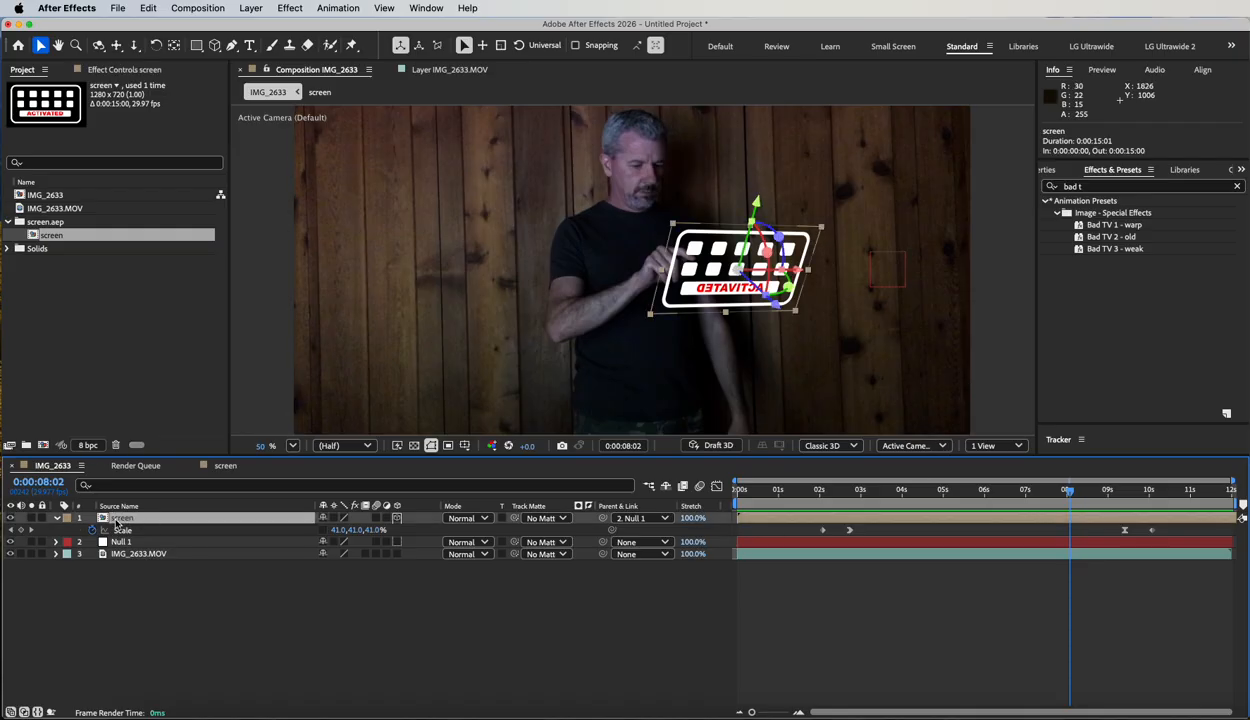
pyautogui.click(290, 7)
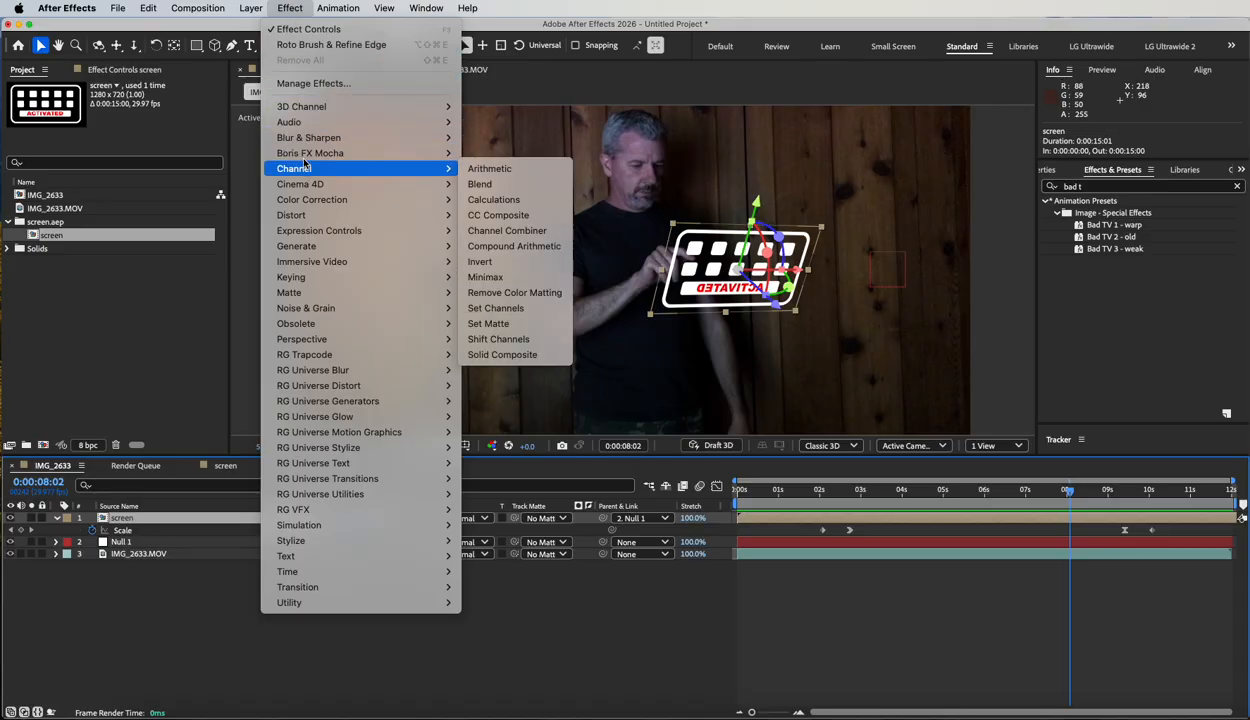
pyautogui.moveTo(340, 137)
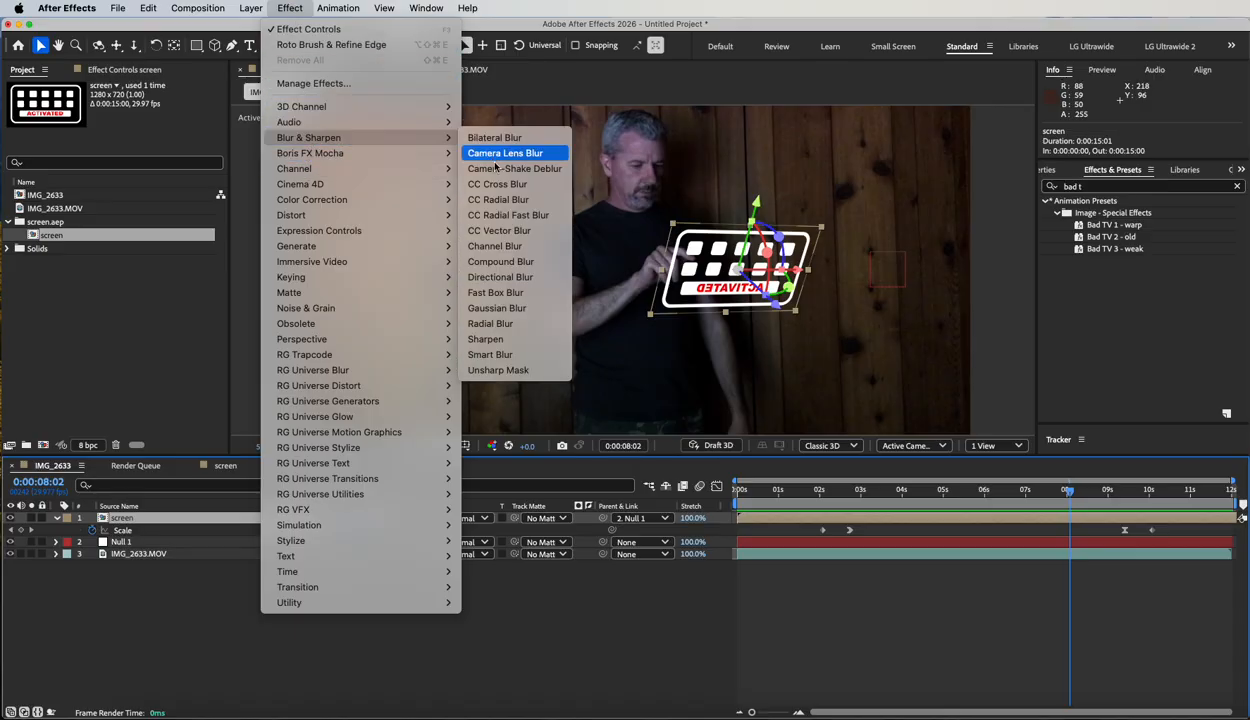
pyautogui.click(486, 303)
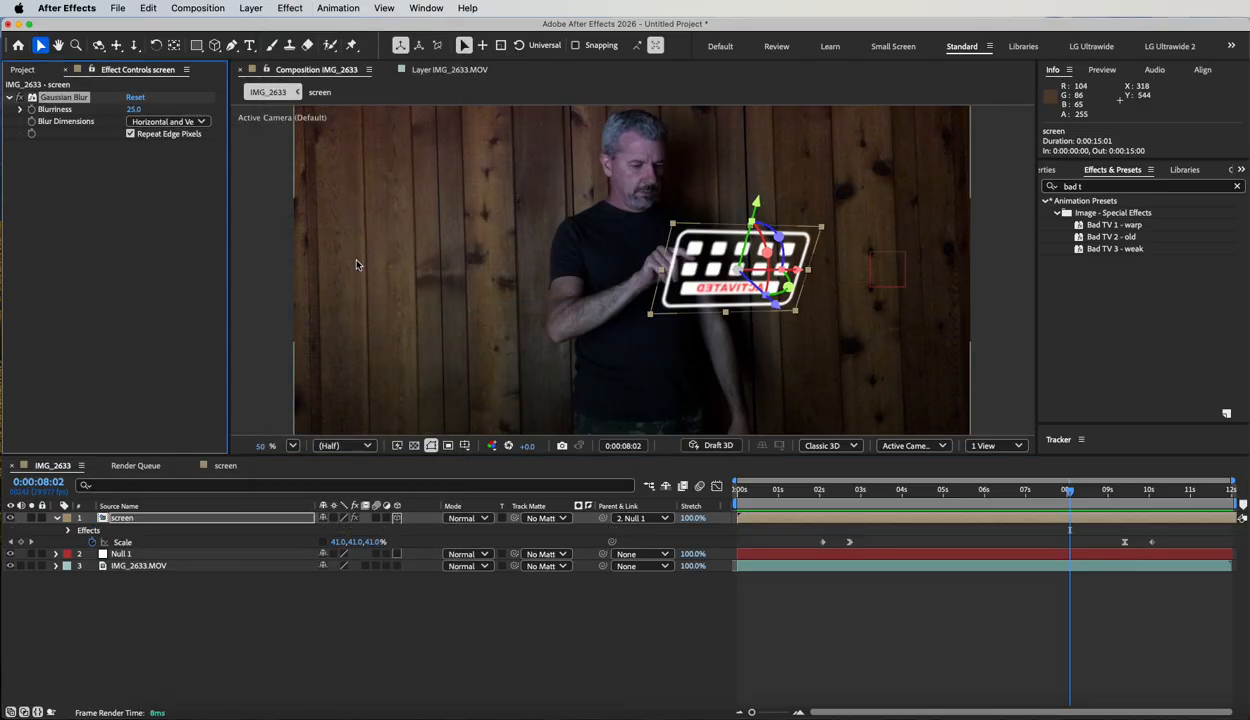
pyautogui.click(133, 110)
pyautogui.write('25')
pyautogui.press('Return')
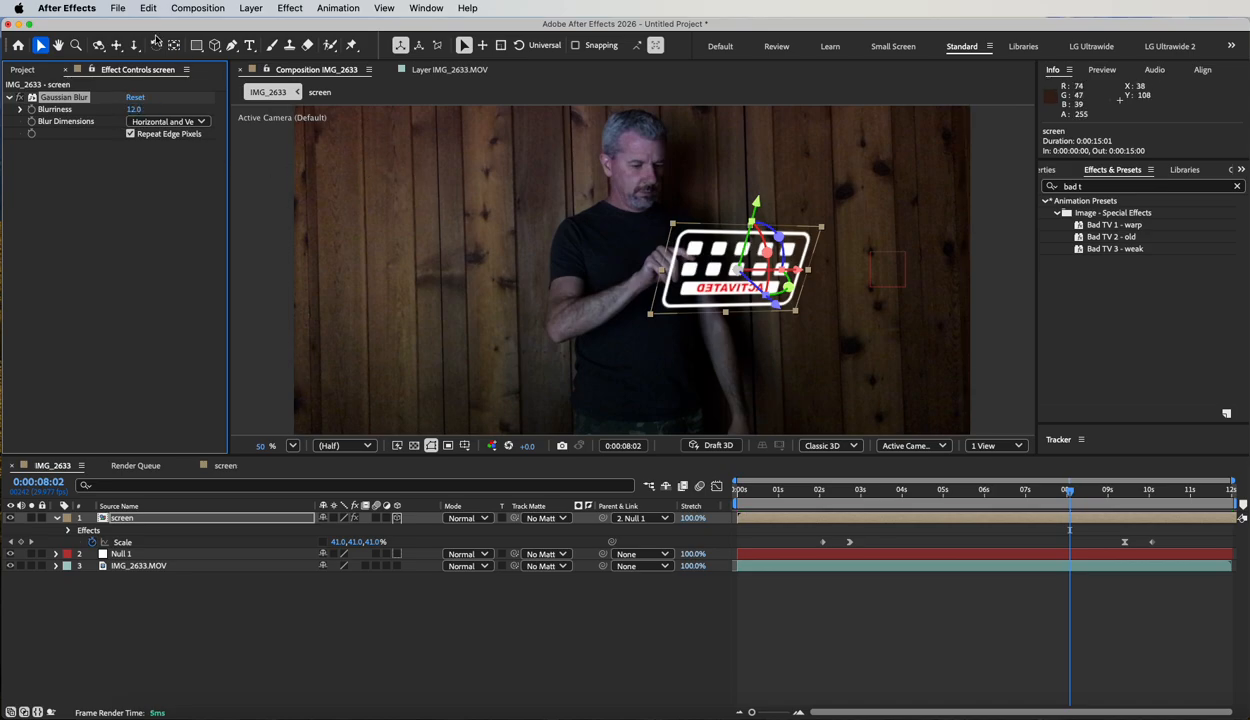
pyautogui.click(355, 518)
pyautogui.click(355, 518)
pyautogui.scroll(2, 636, 268)
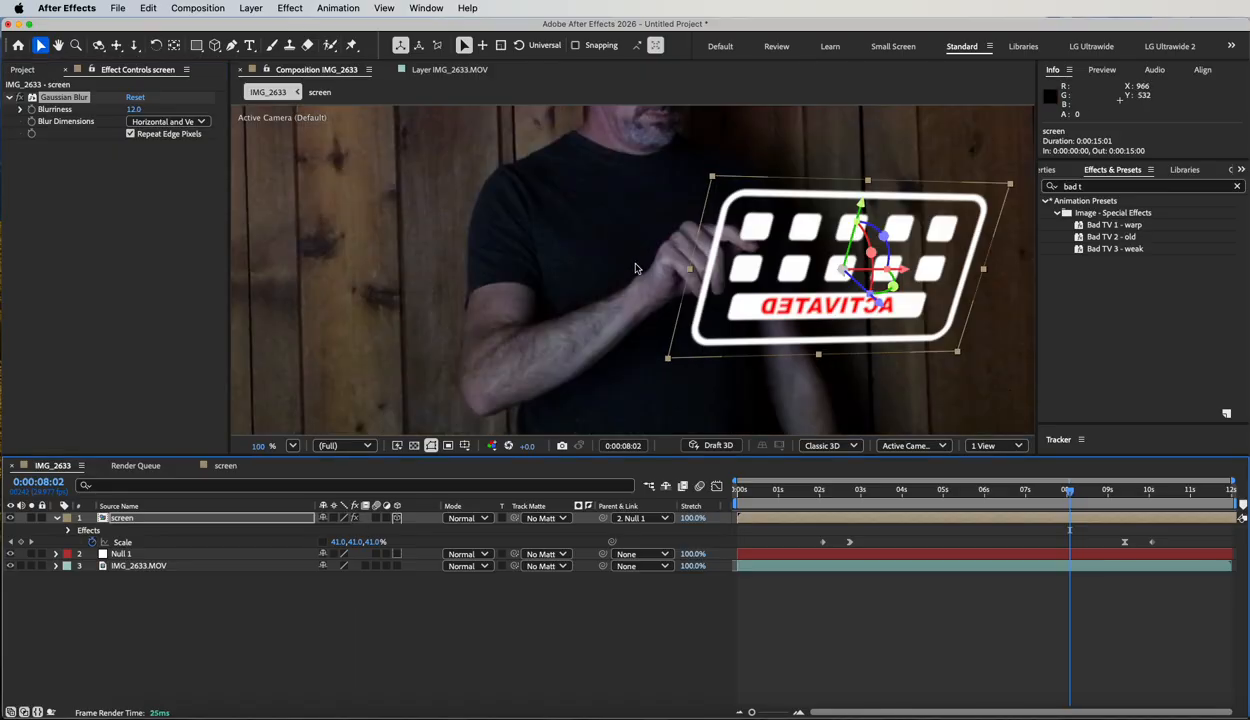
pyautogui.click(200, 602)
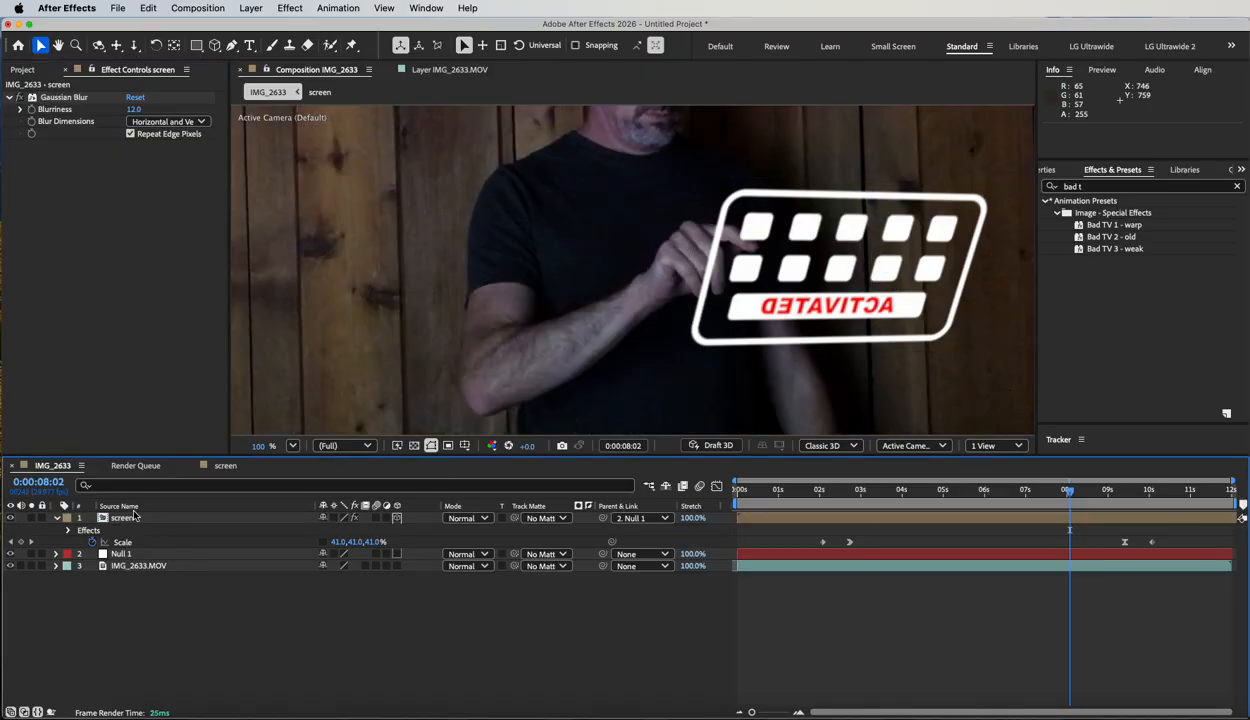
# Toggle the screen layer's effects off and on to compare the blur, and scrub back to 0:00:07:27
pyautogui.click(355, 518)
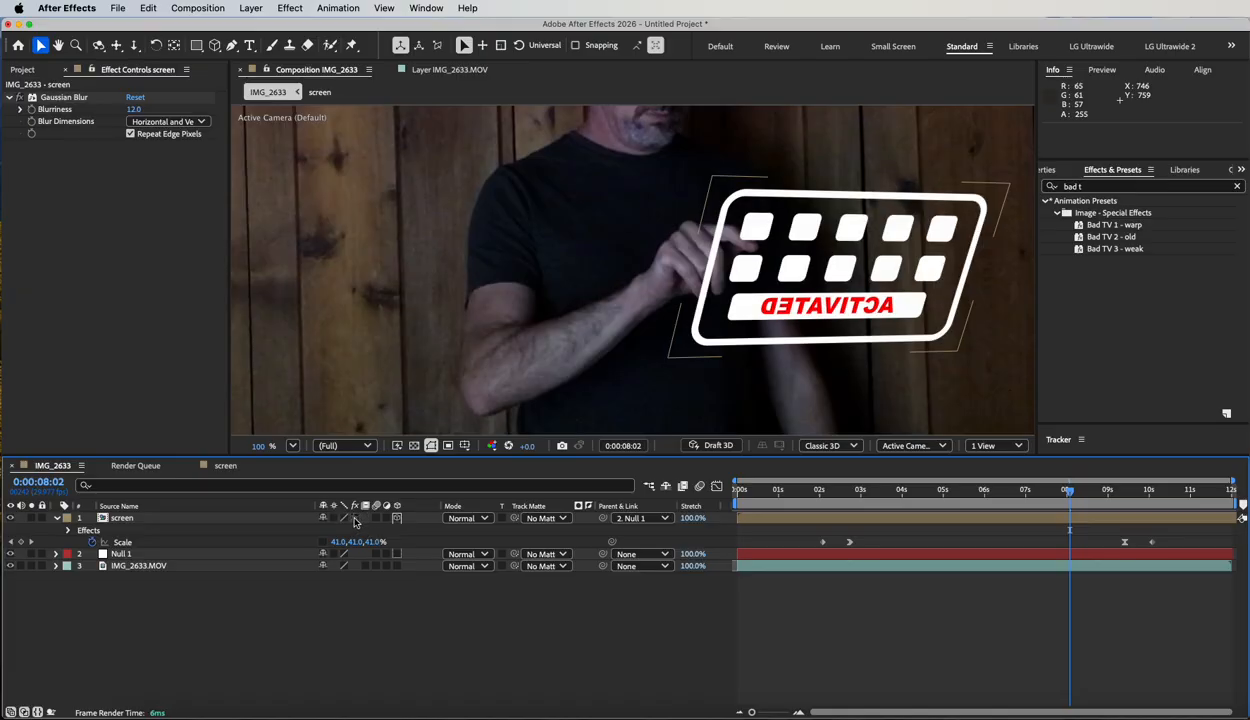
pyautogui.click(355, 518)
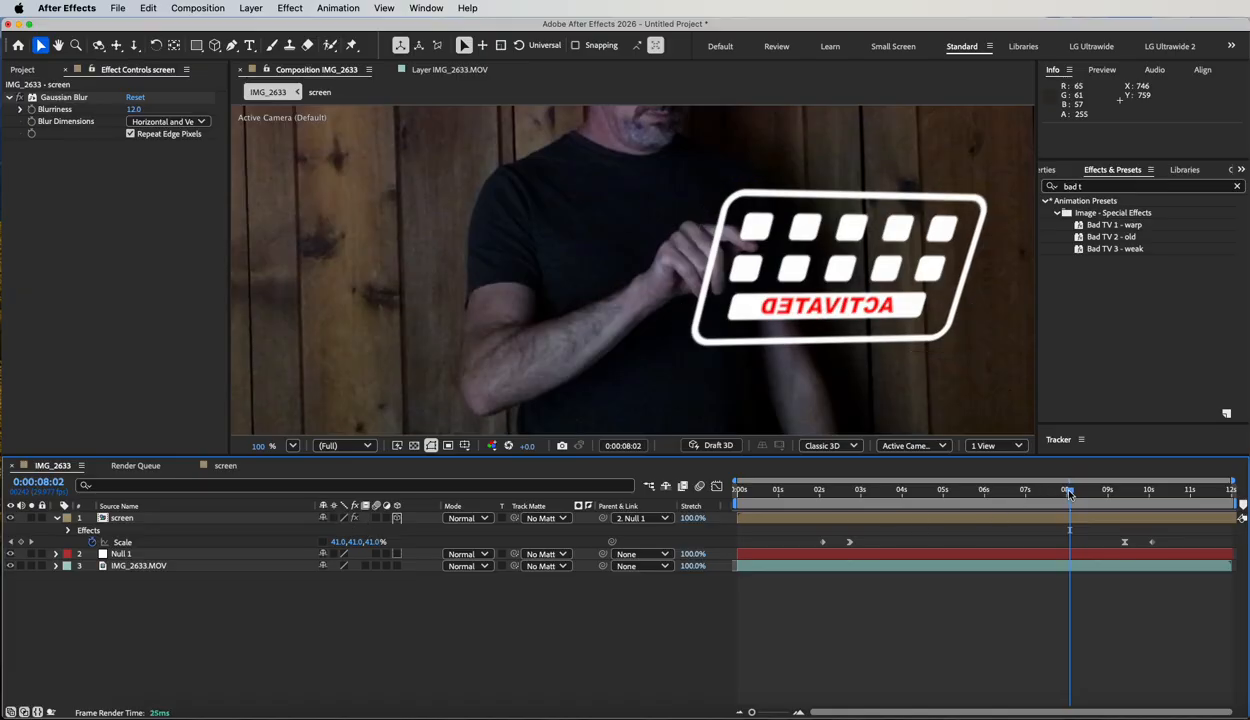
pyautogui.moveTo(1068, 493)
pyautogui.mouseDown()
pyautogui.moveTo(750, 482)
pyautogui.moveTo(1061, 484)
pyautogui.mouseUp()
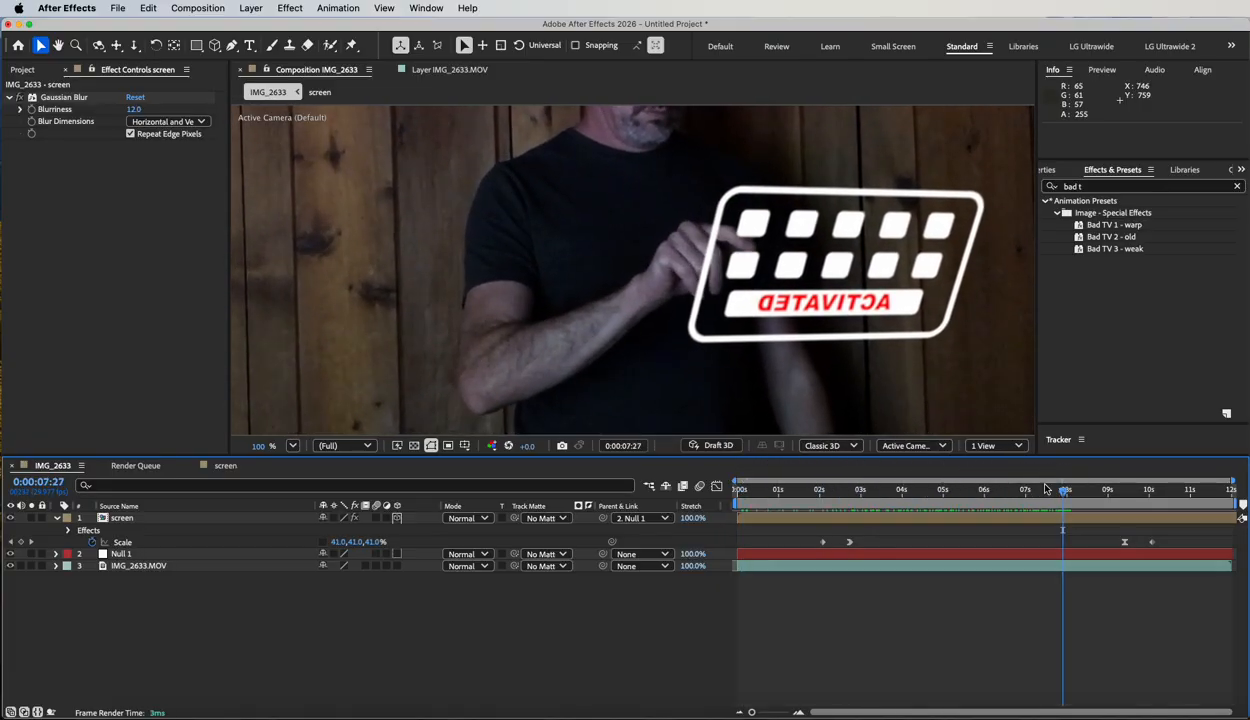
# Apply a Stylize Glow effect to the screen layer and base the glow on the Alpha Channel
pyautogui.click(118, 519)
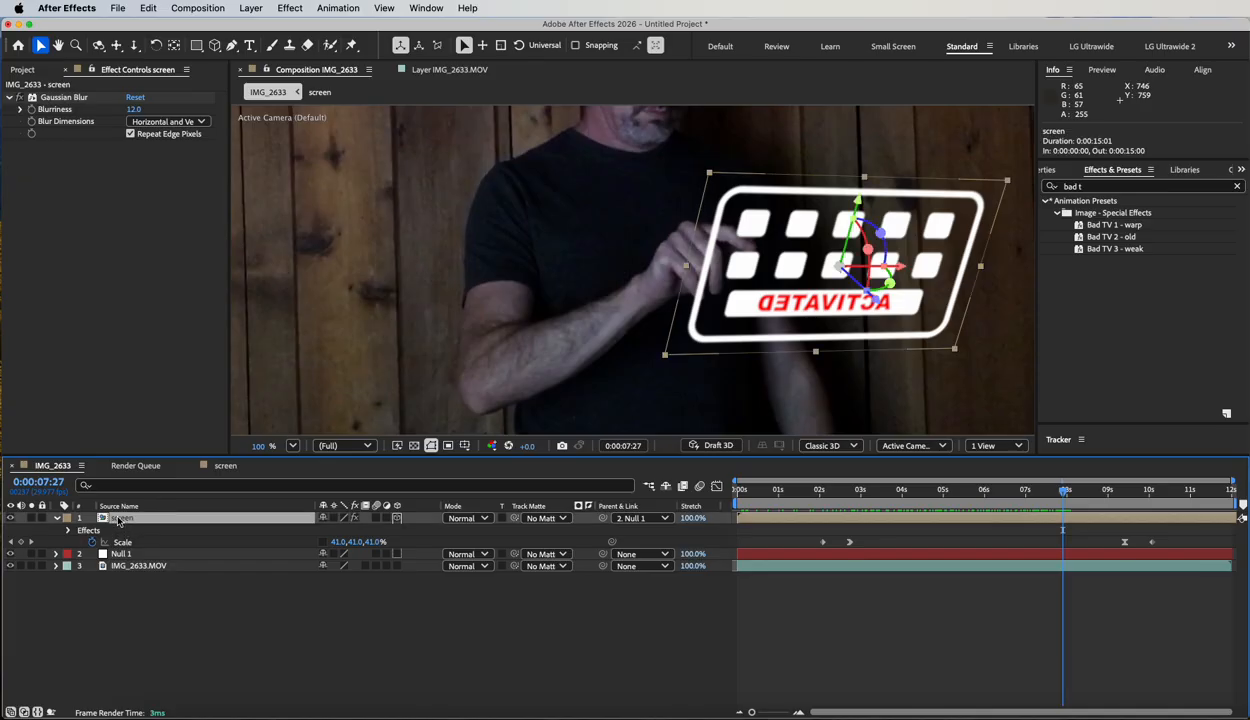
pyautogui.click(289, 8)
pyautogui.moveTo(329, 544)
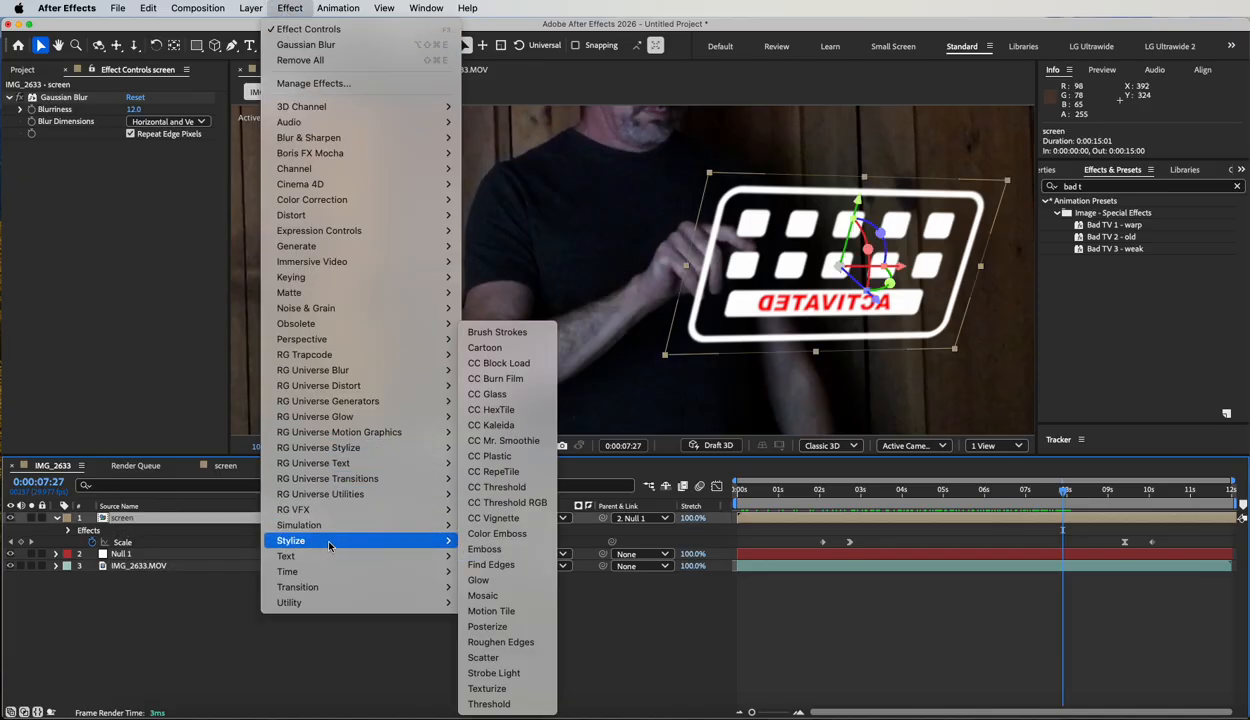
pyautogui.click(499, 580)
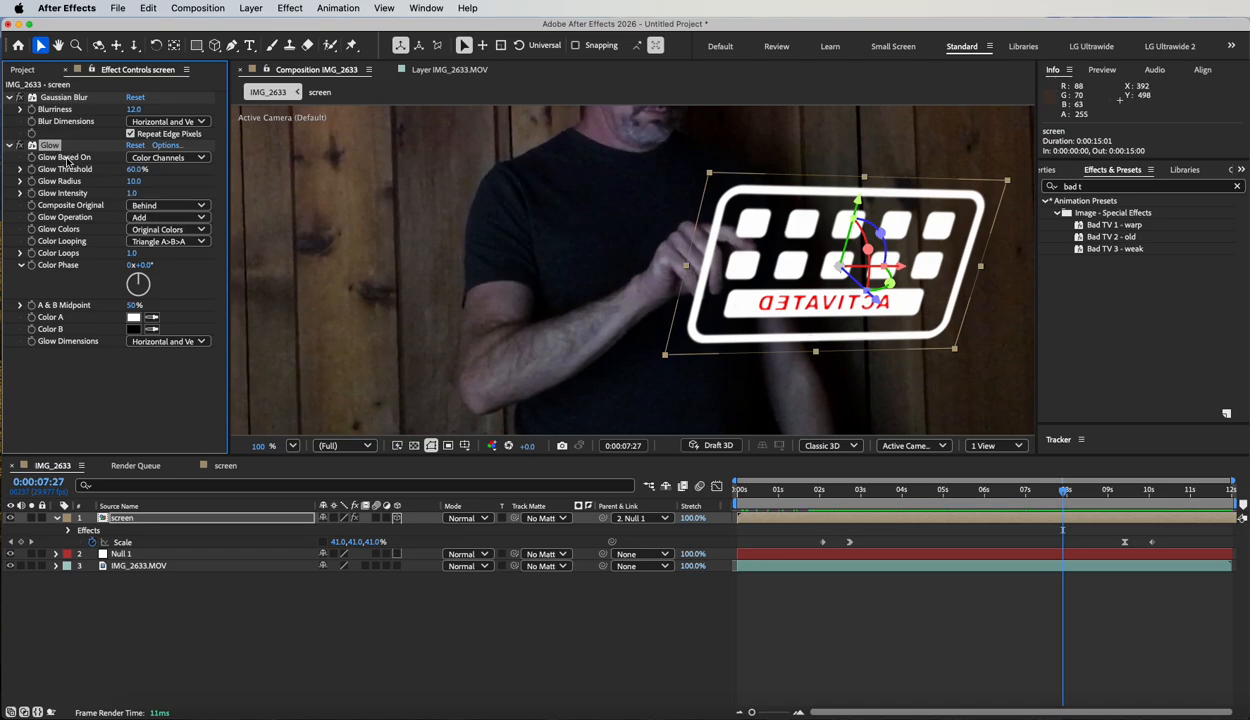
pyautogui.click(168, 157)
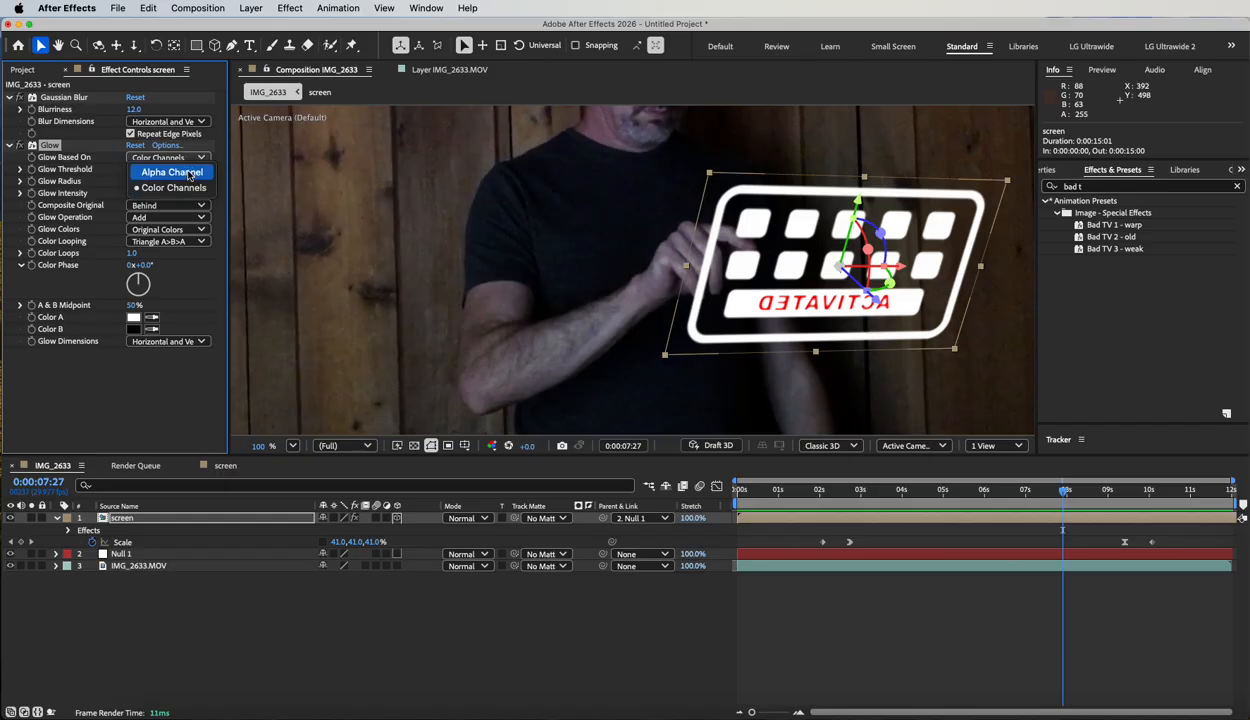
pyautogui.click(172, 172)
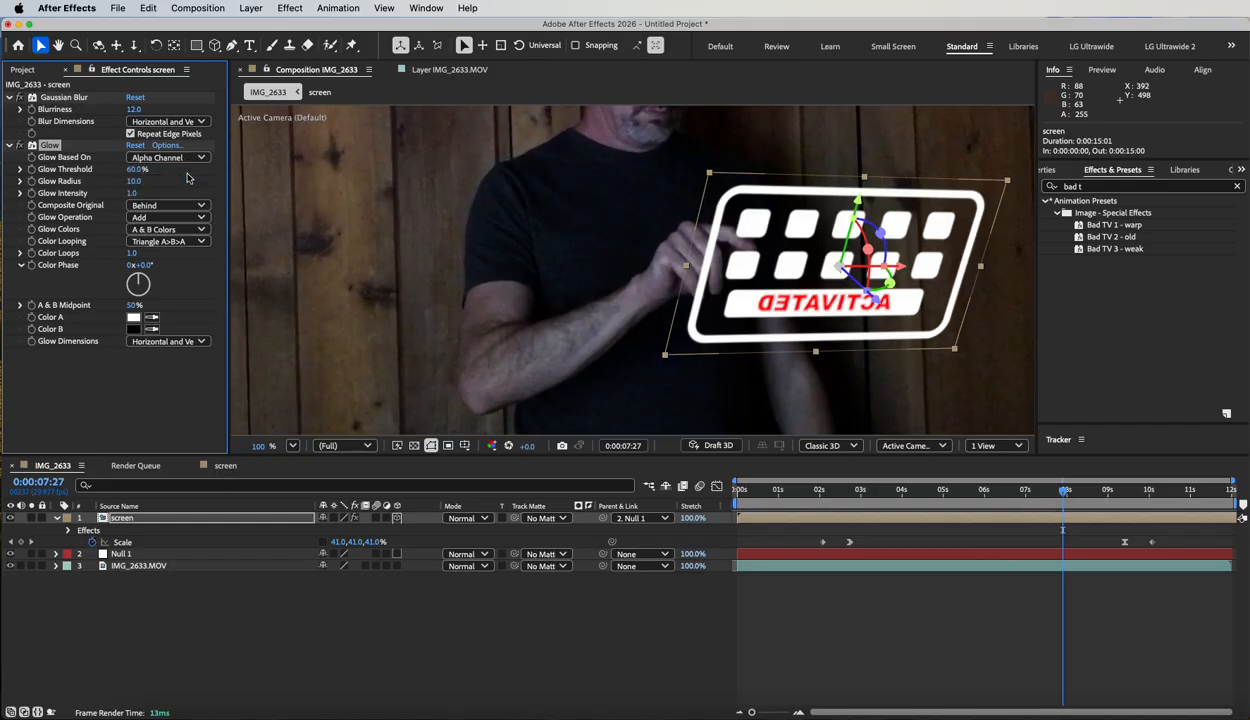
# At 0:00:04:13, set the Glow's Color A to a light yellow and sample that same yellow for Color B
pyautogui.moveTo(837, 491); pyautogui.dragTo(919, 496)
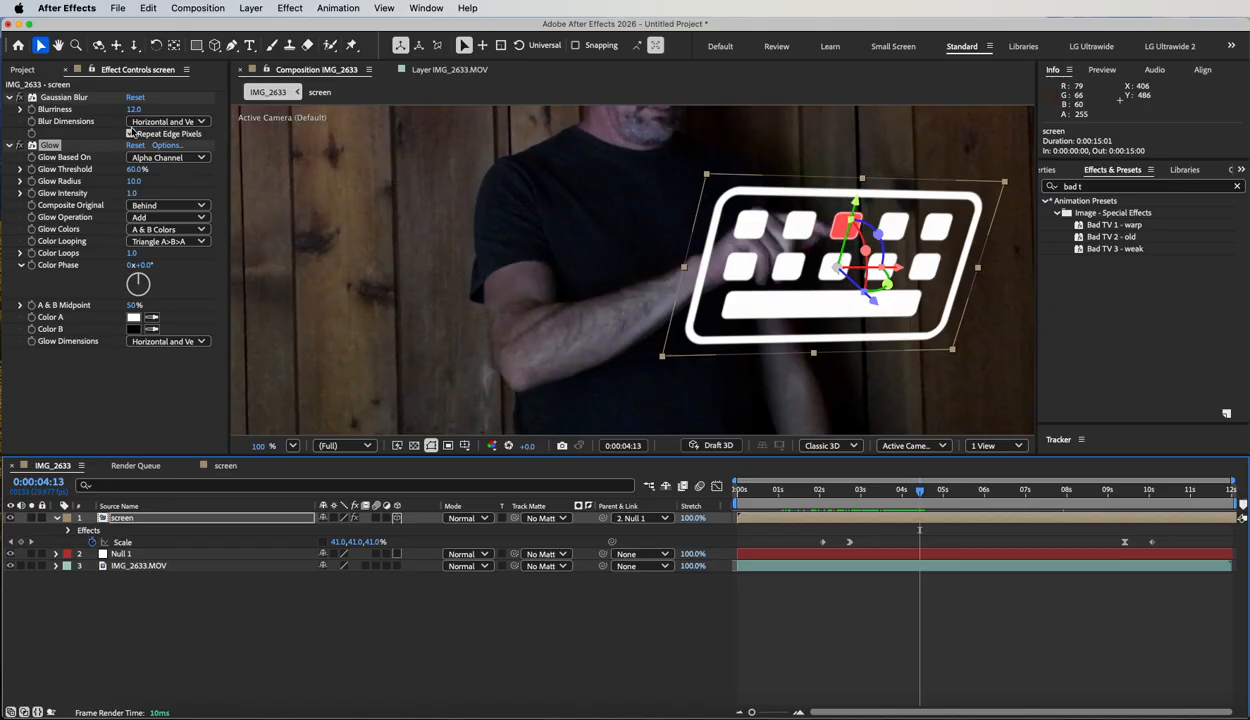
pyautogui.click(130, 133)
pyautogui.click(133, 318)
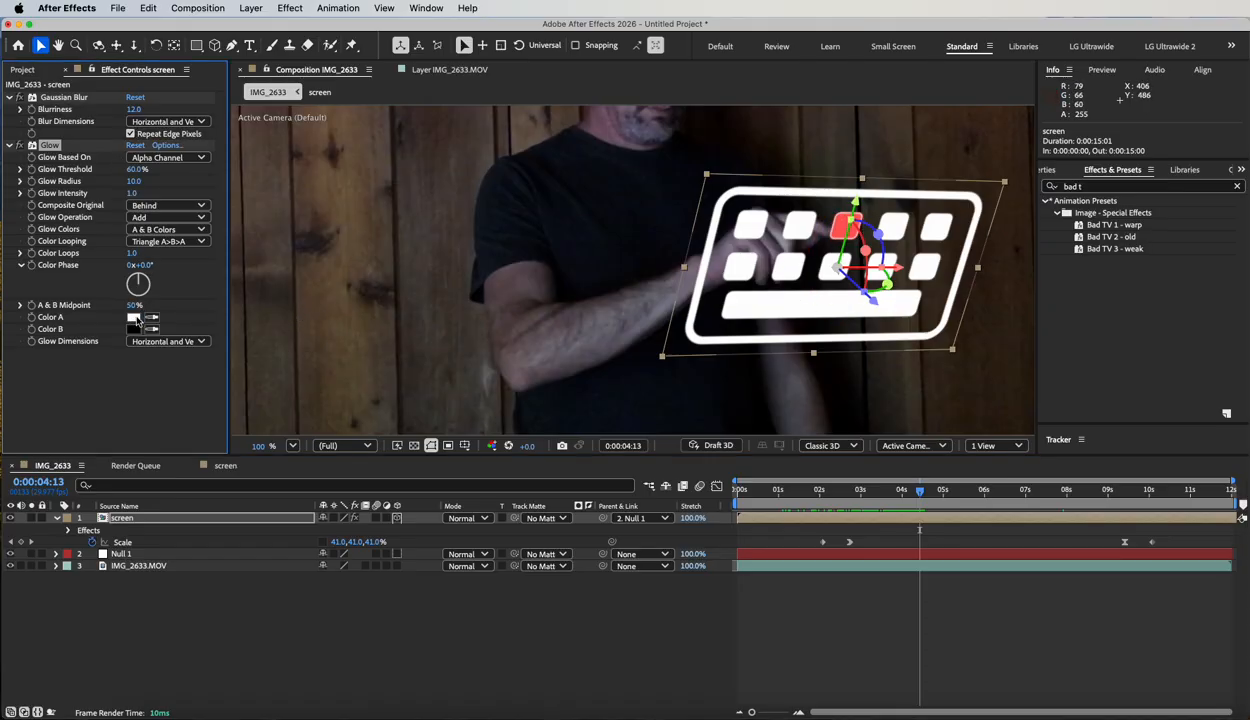
pyautogui.moveTo(942, 408); pyautogui.dragTo(936, 441)
pyautogui.click(849, 298)
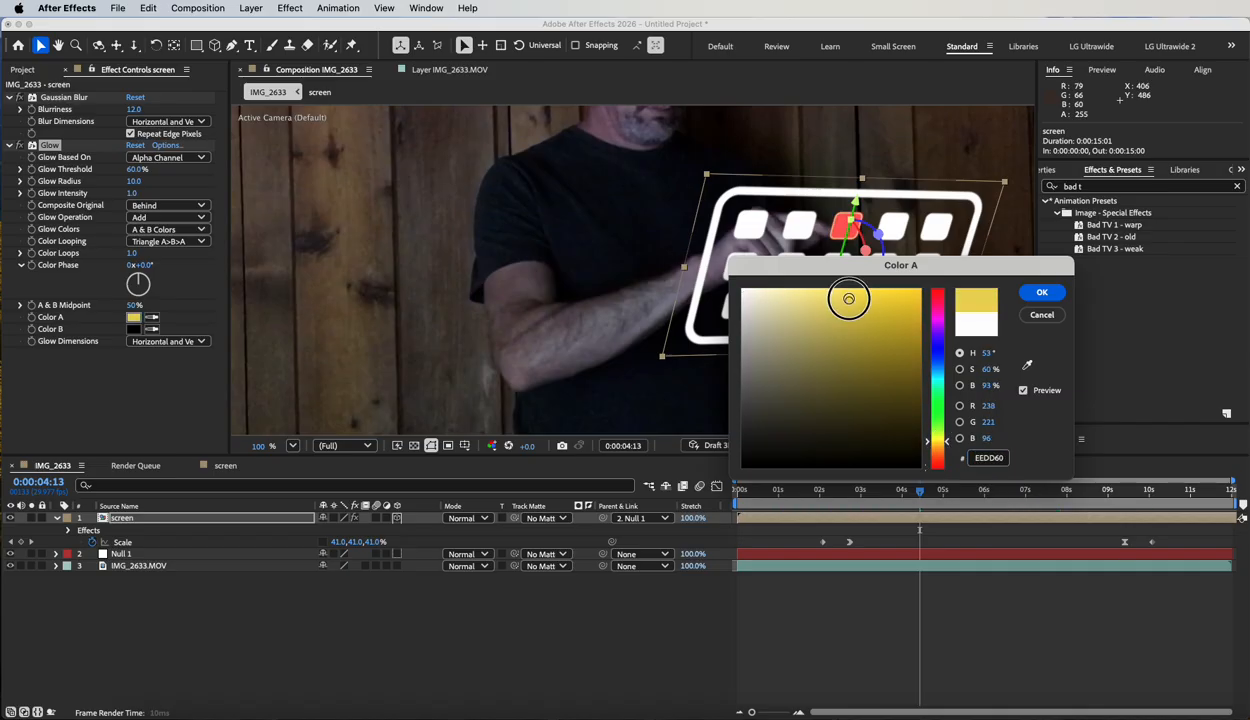
pyautogui.click(1041, 292)
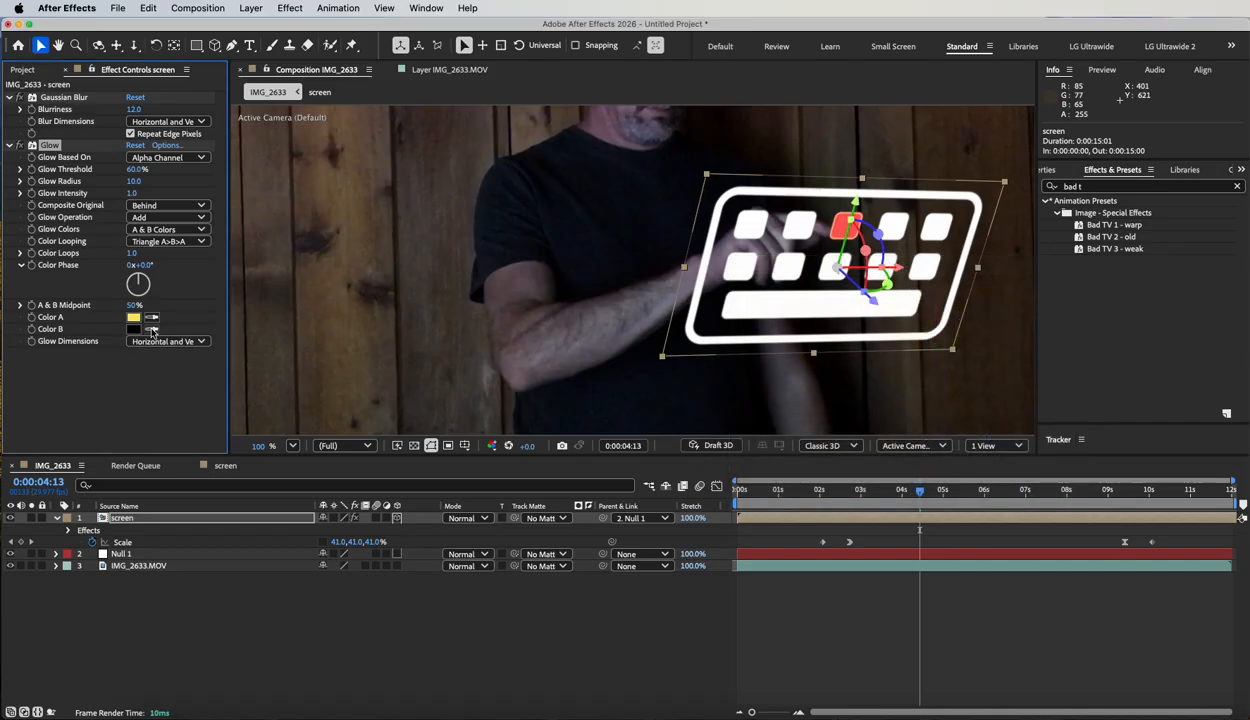
pyautogui.click(152, 332)
pyautogui.click(133, 319)
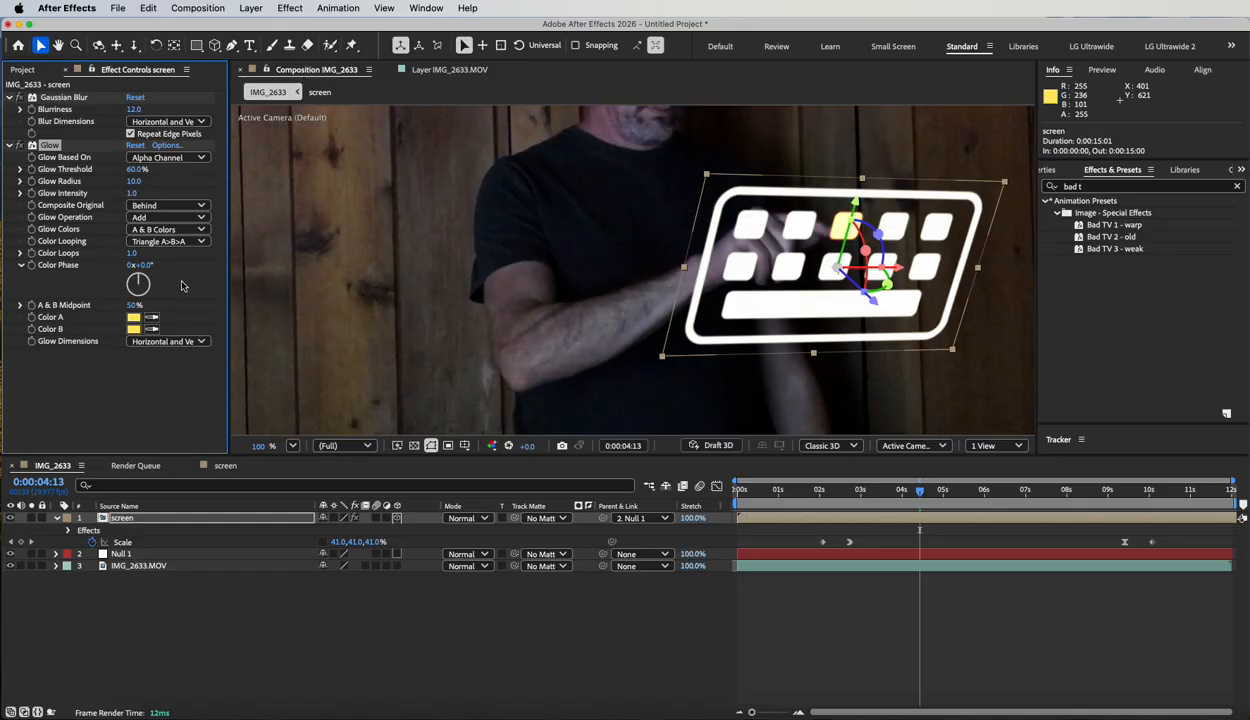
# Set the Glow Radius to 30, Glow Intensity to 0.9 and Glow Operation to Screen
pyautogui.moveTo(137, 184); pyautogui.dragTo(165, 187)
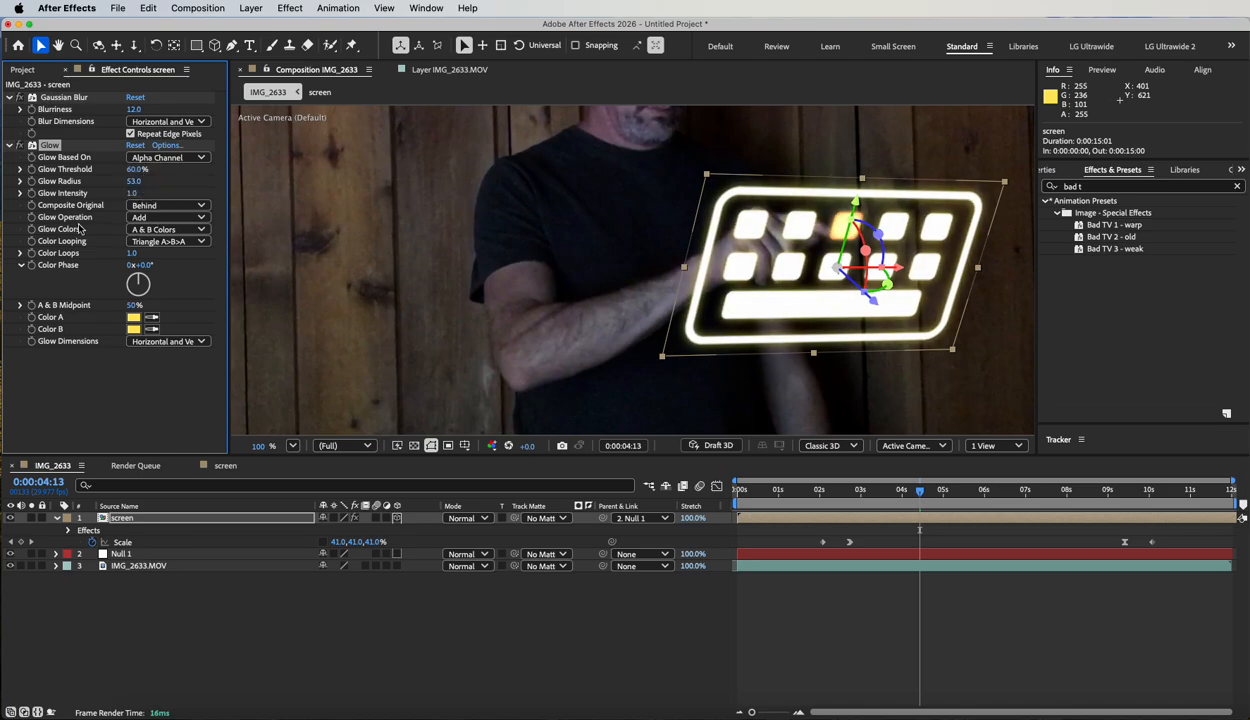
pyautogui.click(162, 217)
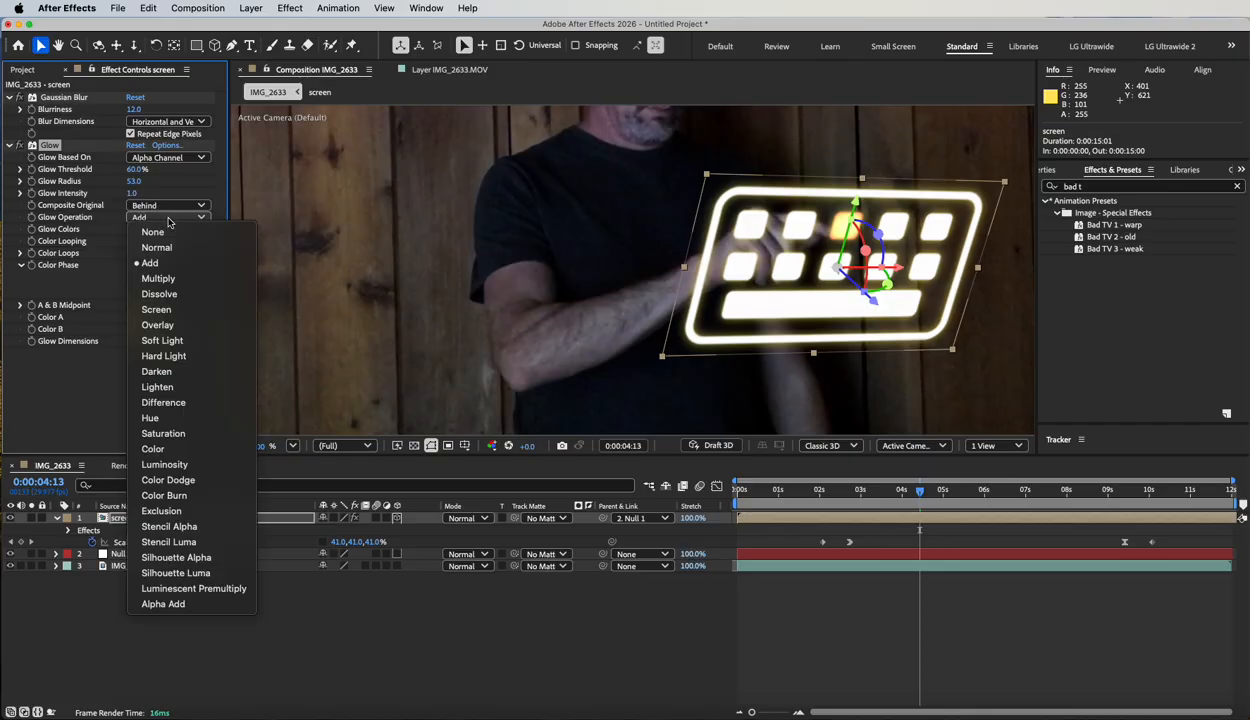
pyautogui.click(162, 310)
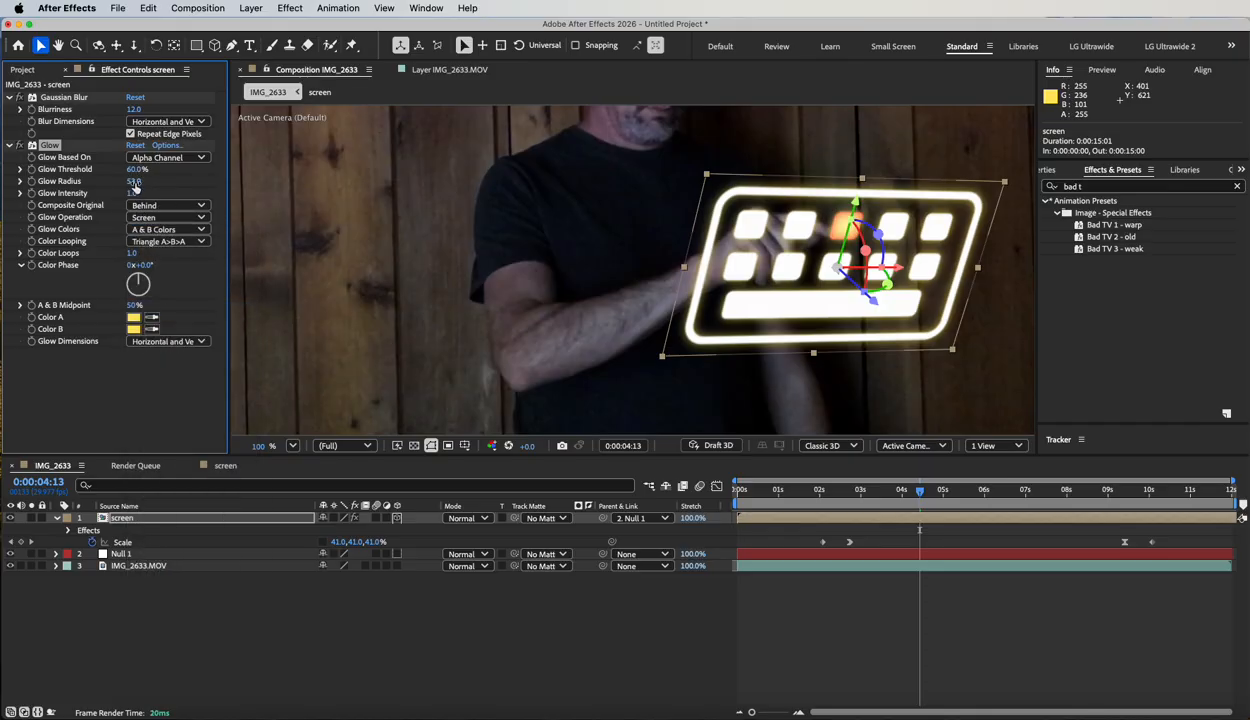
pyautogui.moveTo(135, 188)
pyautogui.mouseDown()
pyautogui.moveTo(87, 175)
pyautogui.moveTo(163, 192)
pyautogui.moveTo(128, 193)
pyautogui.mouseUp()
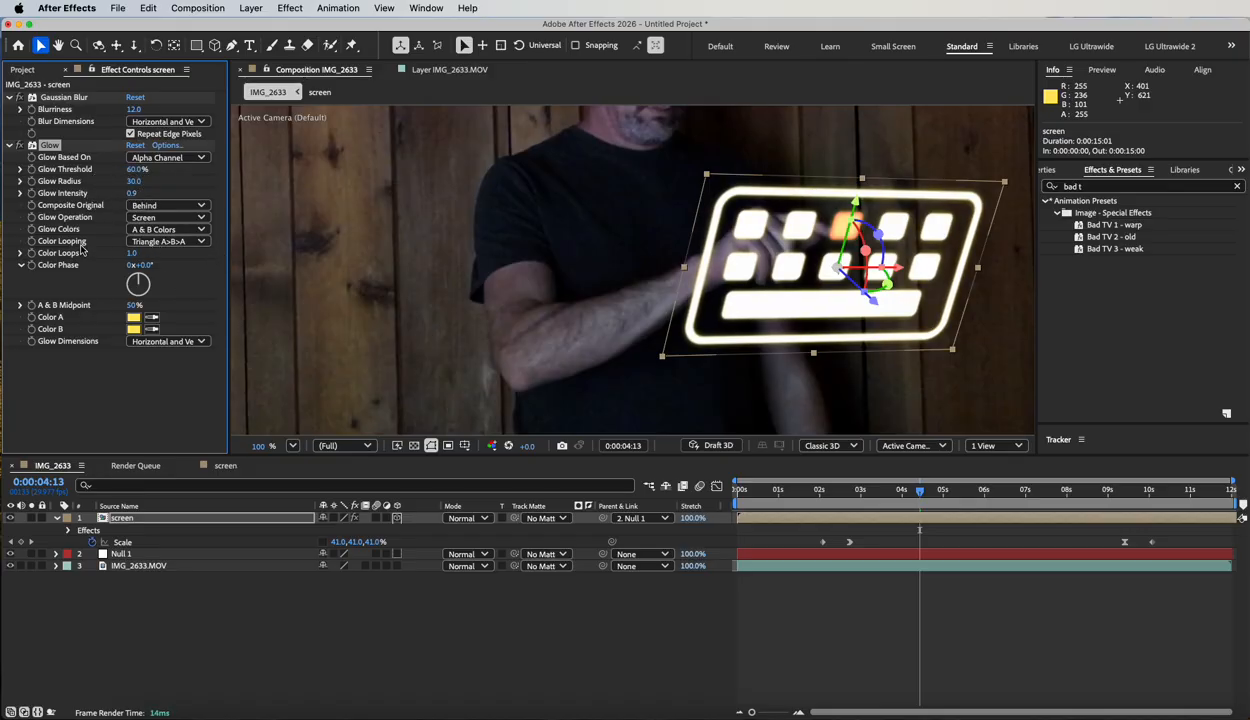
# Set the Glow's Color B to white (FFFFFF) and Color Looping to Sawtooth A>B, comparing it with Sawtooth B>A
pyautogui.click(165, 241)
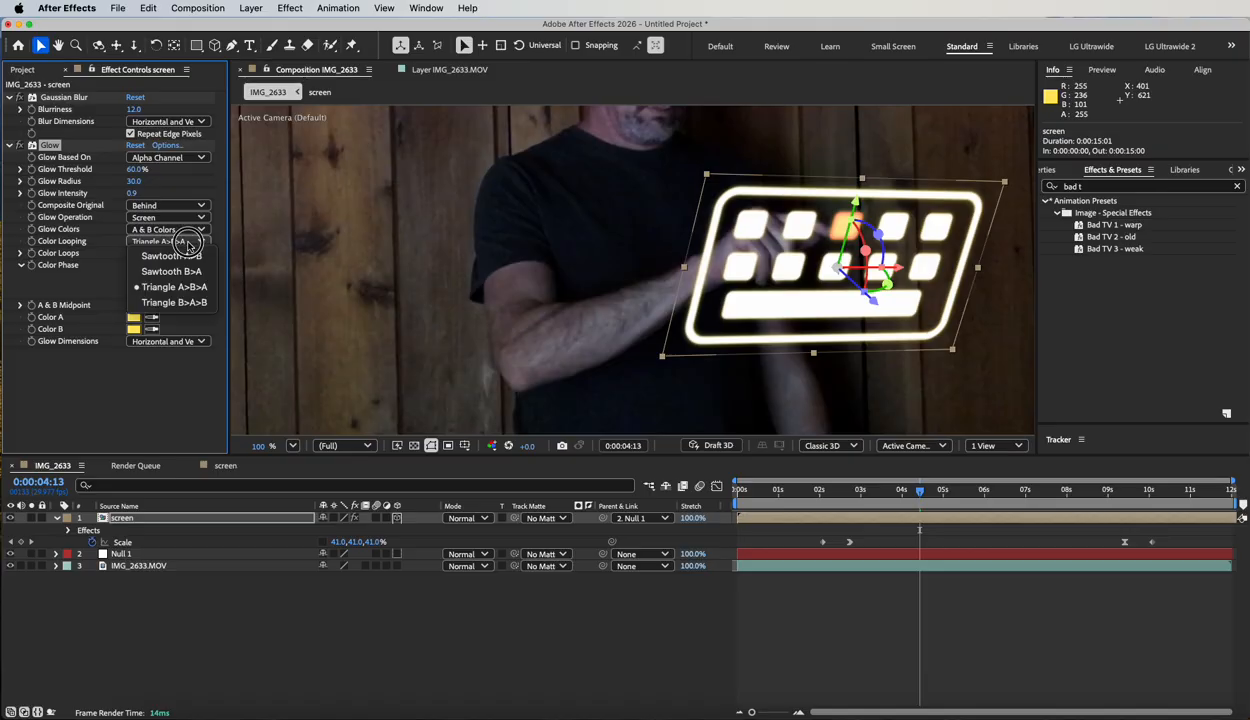
pyautogui.click(188, 257)
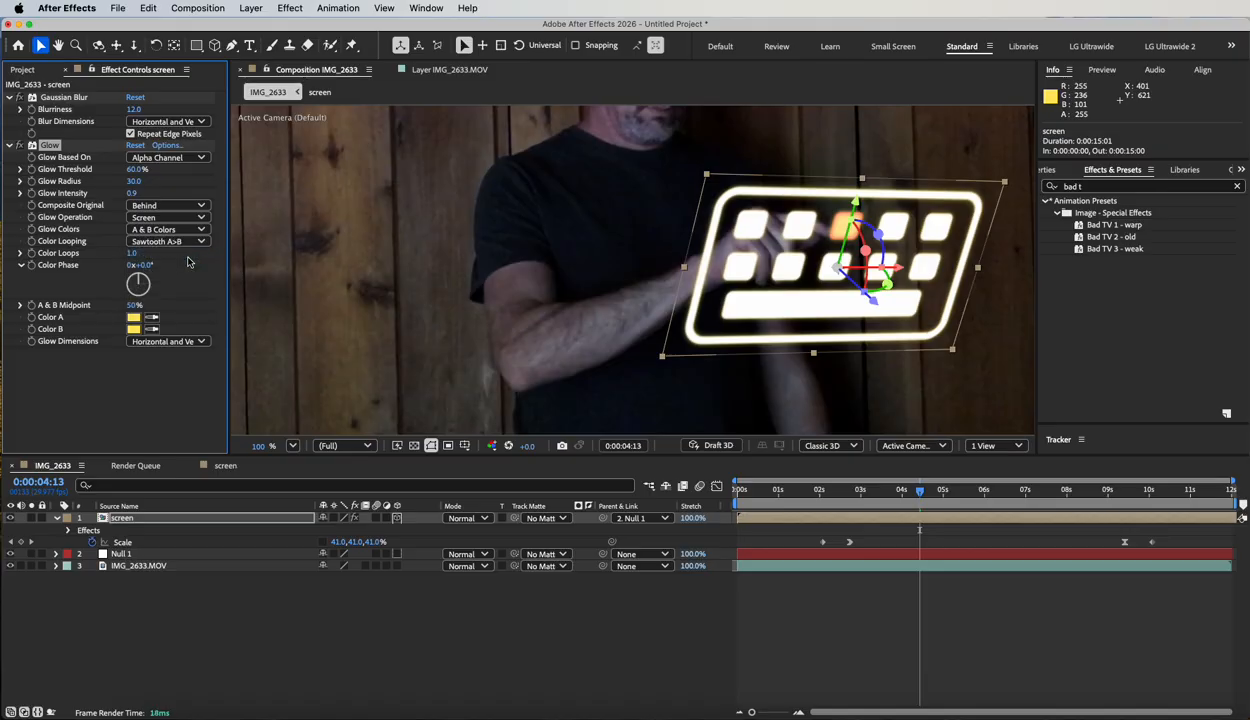
pyautogui.click(180, 241)
pyautogui.click(183, 268)
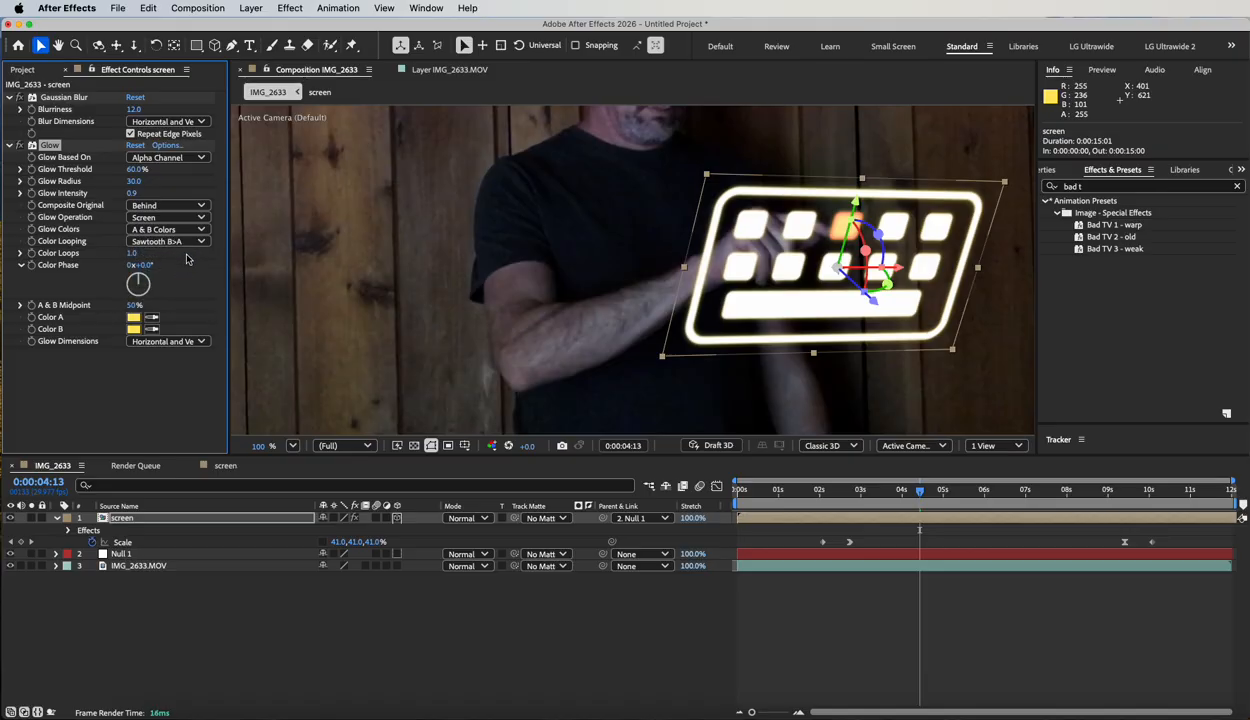
pyautogui.click(133, 329)
pyautogui.moveTo(745, 295); pyautogui.dragTo(723, 271)
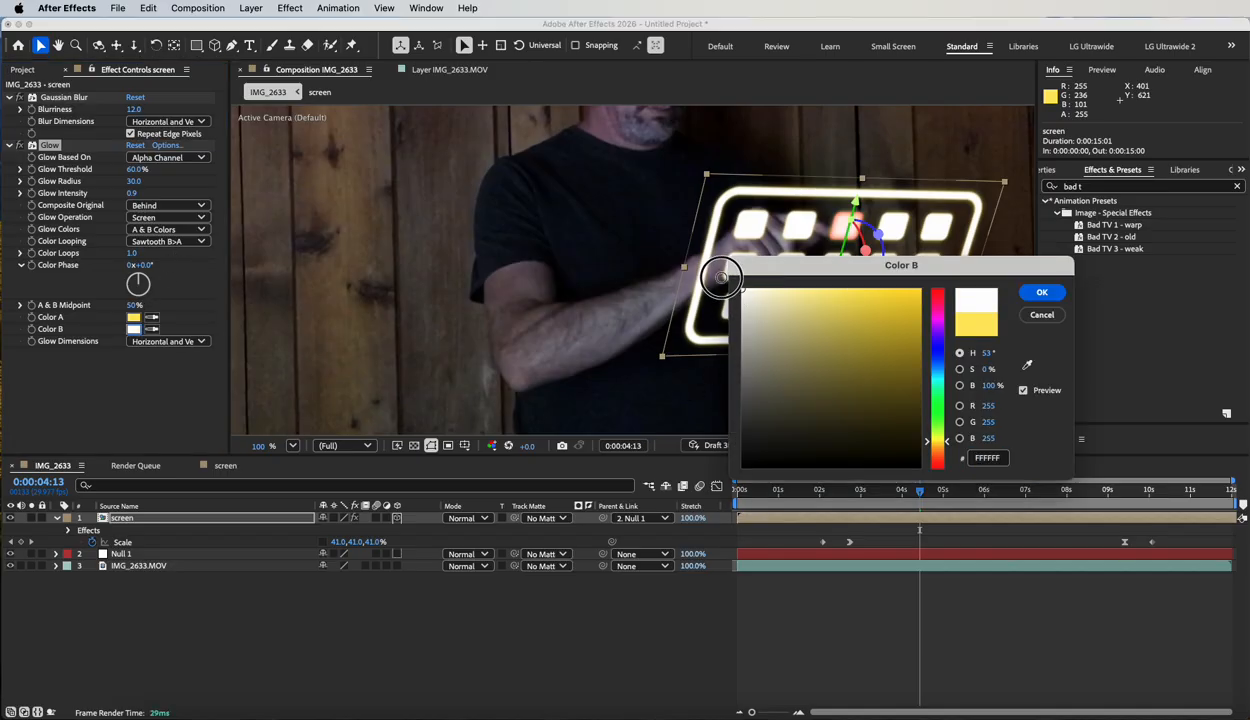
pyautogui.click(1042, 292)
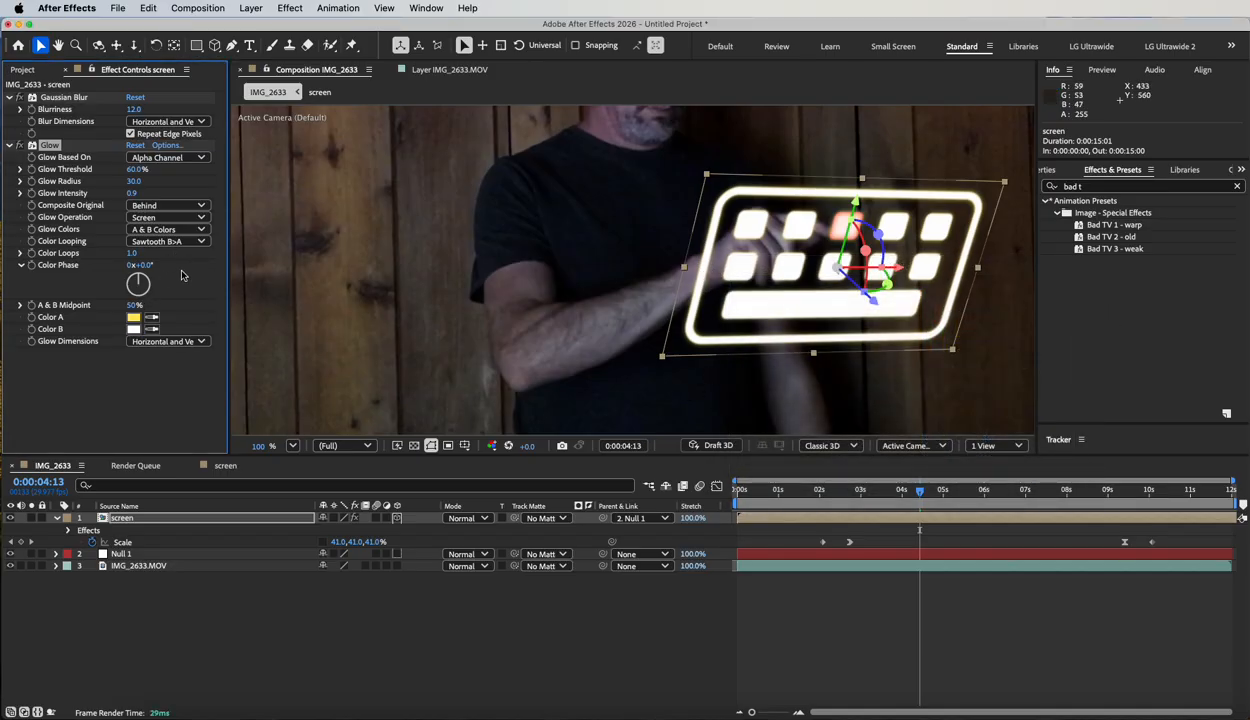
pyautogui.click(180, 241)
pyautogui.click(185, 261)
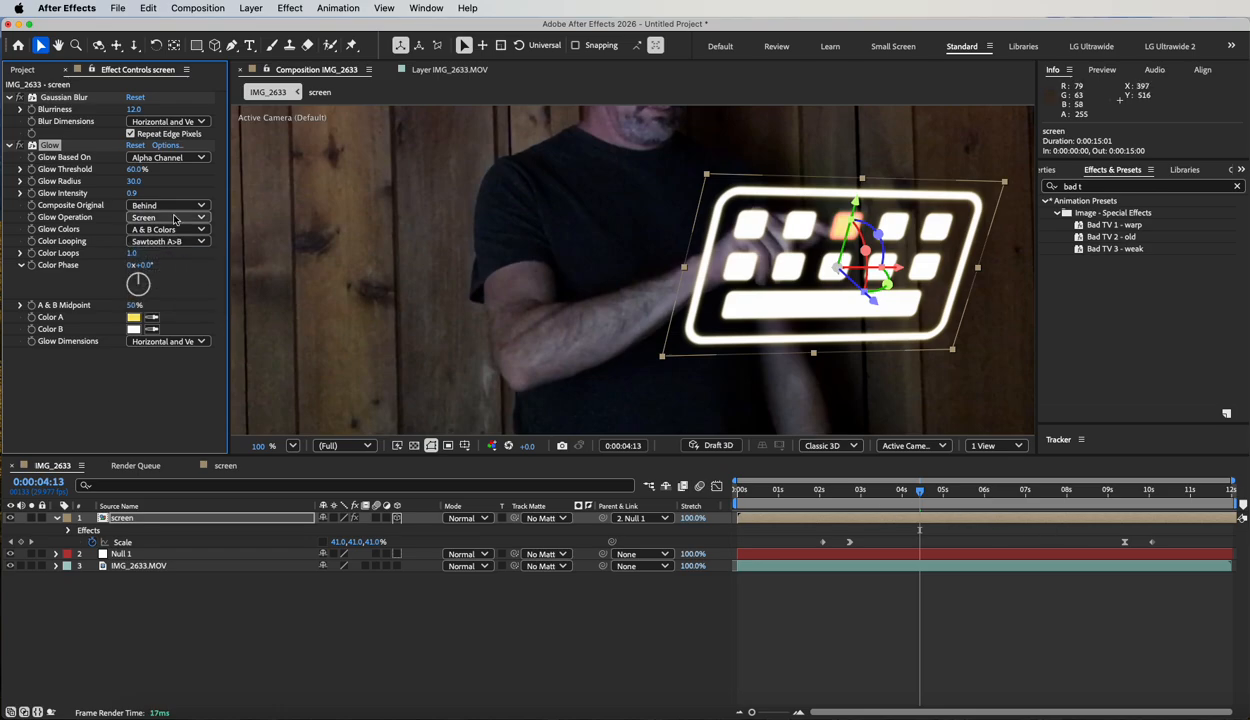
# Try Hard Light as the Glow Operation, change it to Overlay, and scrub to 0:00:05:25 to check the button flash
pyautogui.click(161, 219)
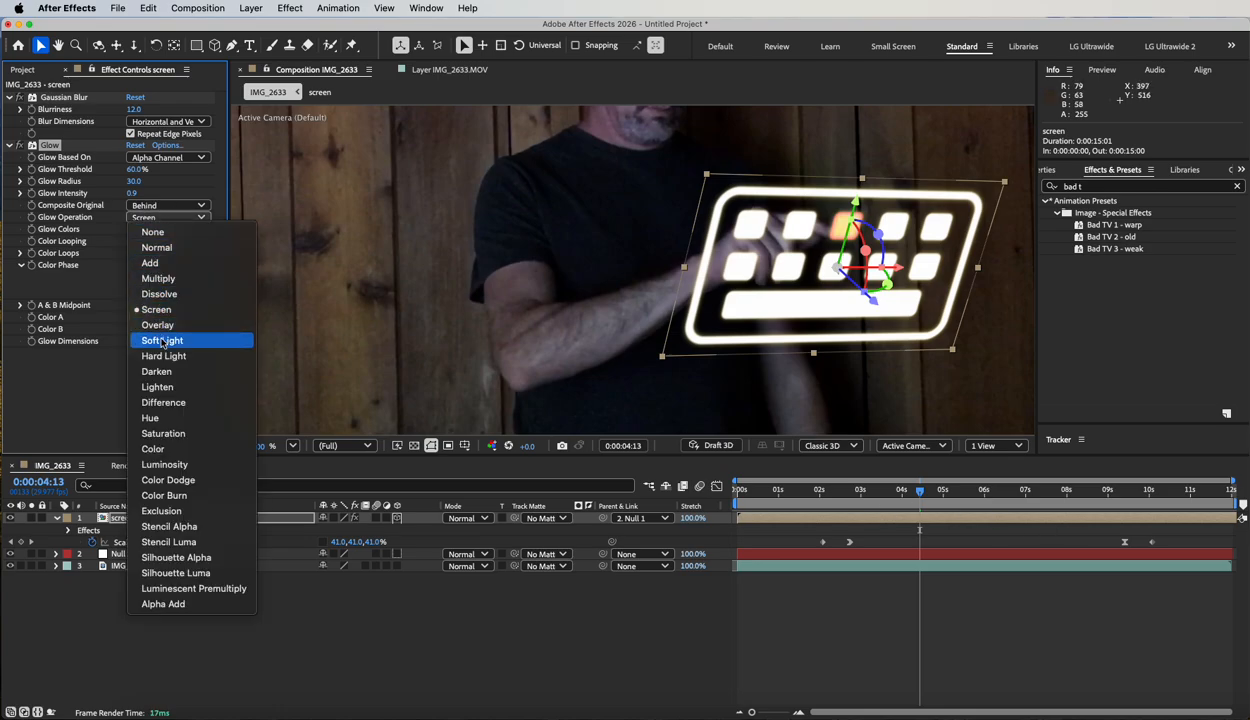
pyautogui.click(158, 359)
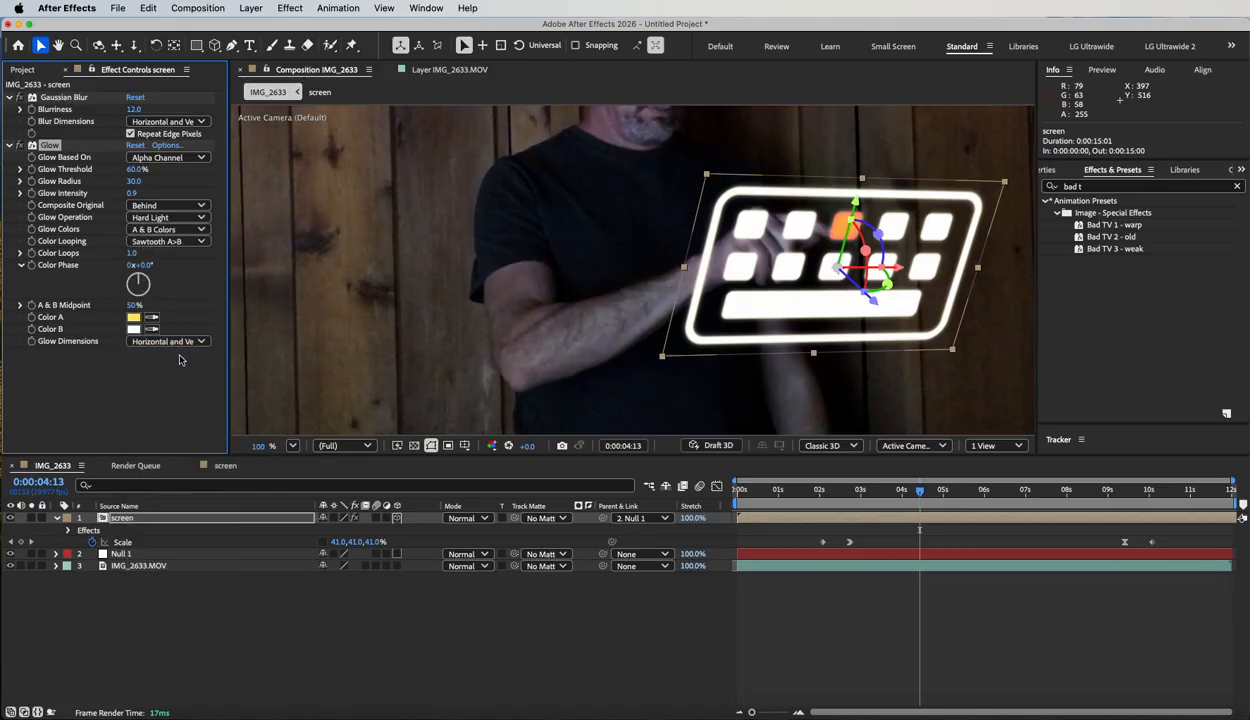
pyautogui.click(165, 217)
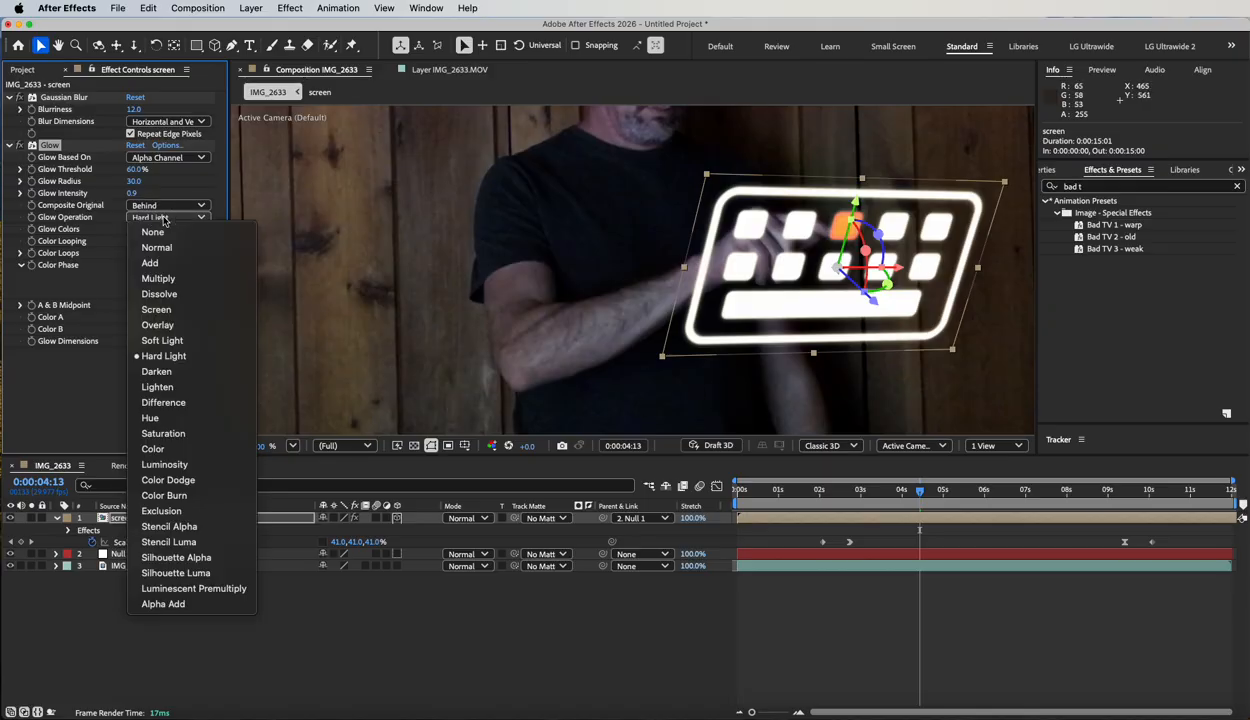
pyautogui.click(158, 325)
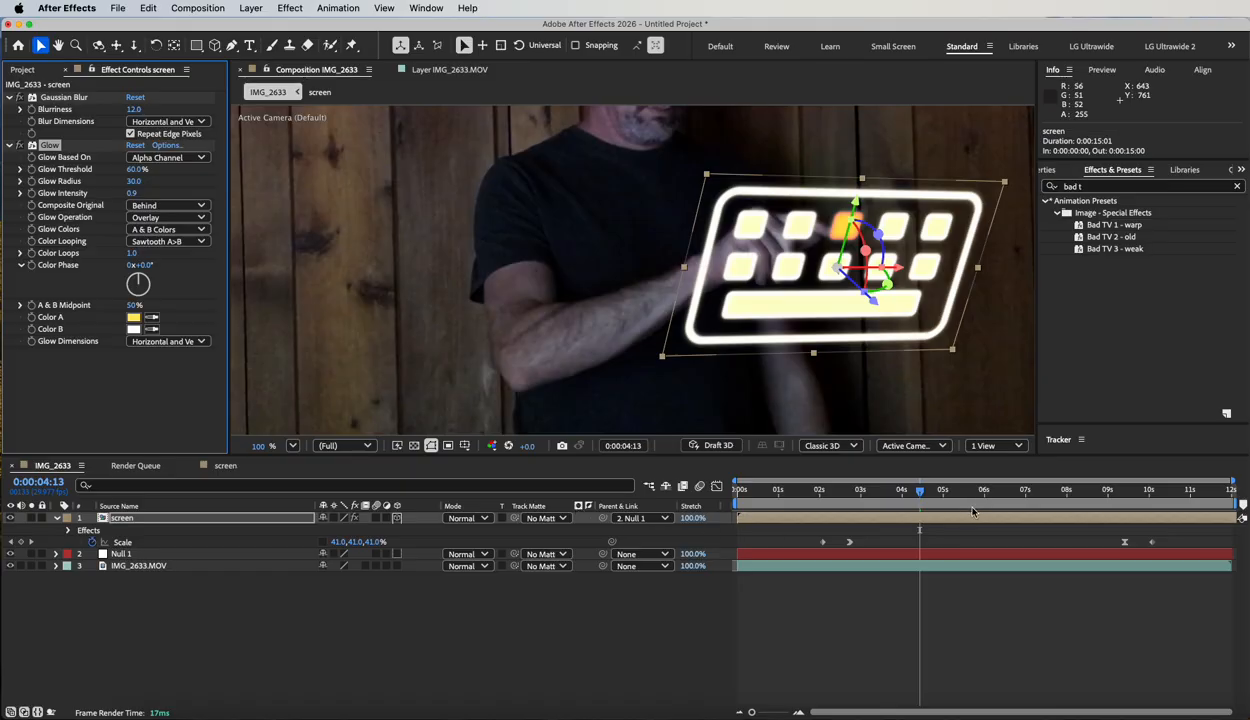
pyautogui.moveTo(922, 494)
pyautogui.mouseDown()
pyautogui.moveTo(990, 488)
pyautogui.moveTo(832, 488)
pyautogui.moveTo(1022, 486)
pyautogui.moveTo(800, 472)
pyautogui.moveTo(978, 478)
pyautogui.mouseUp()
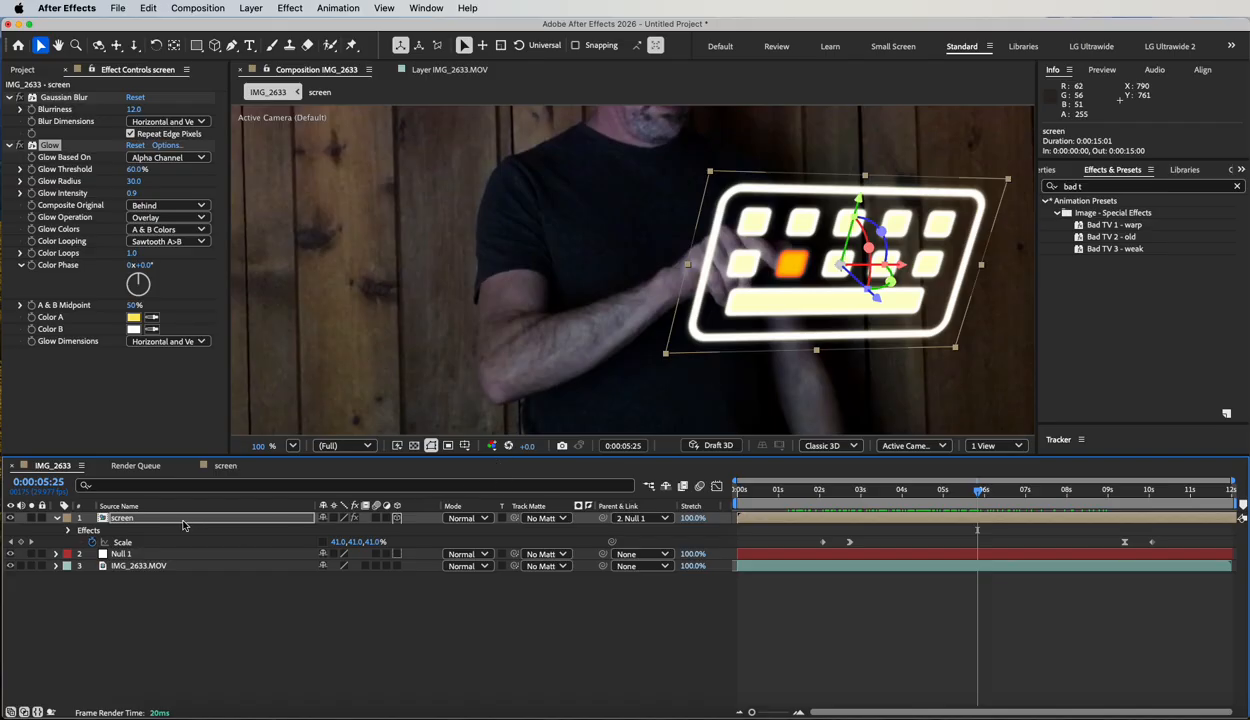
# Set the screen layer's blending mode to Add, and cycle through the other modes up to Vivid Light before stepping back to Linear Light
pyautogui.click(183, 520)
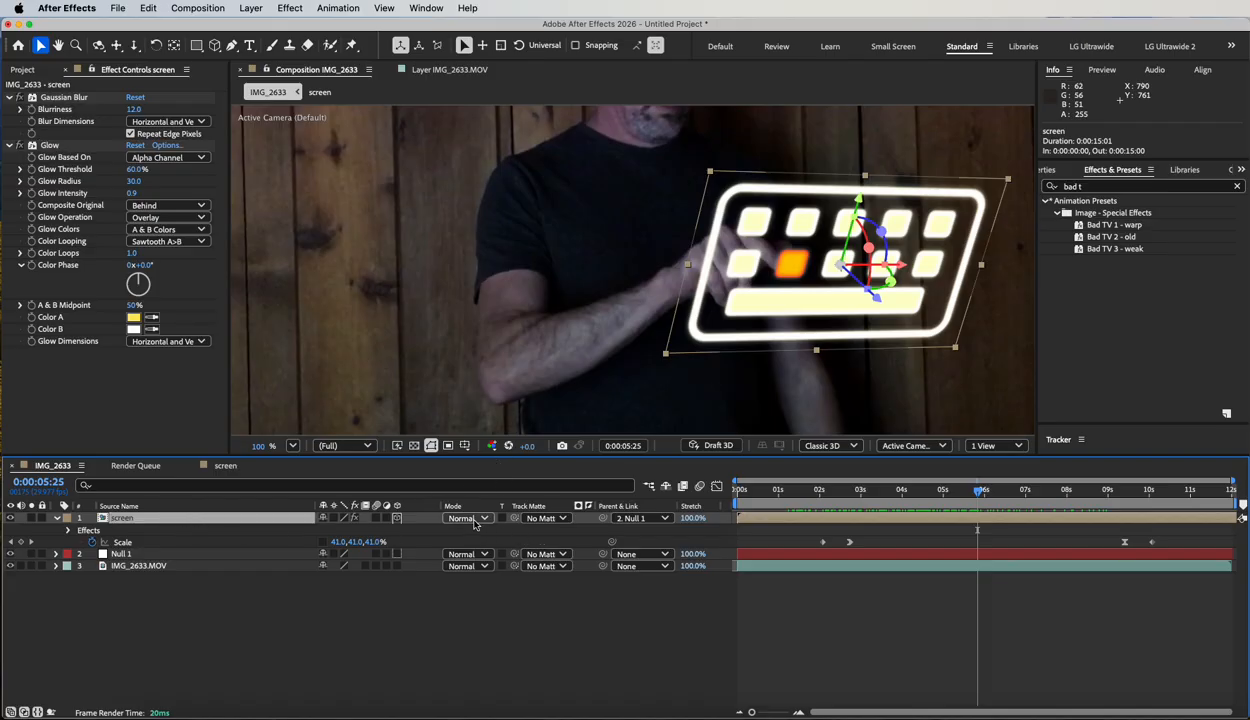
pyautogui.click(483, 521)
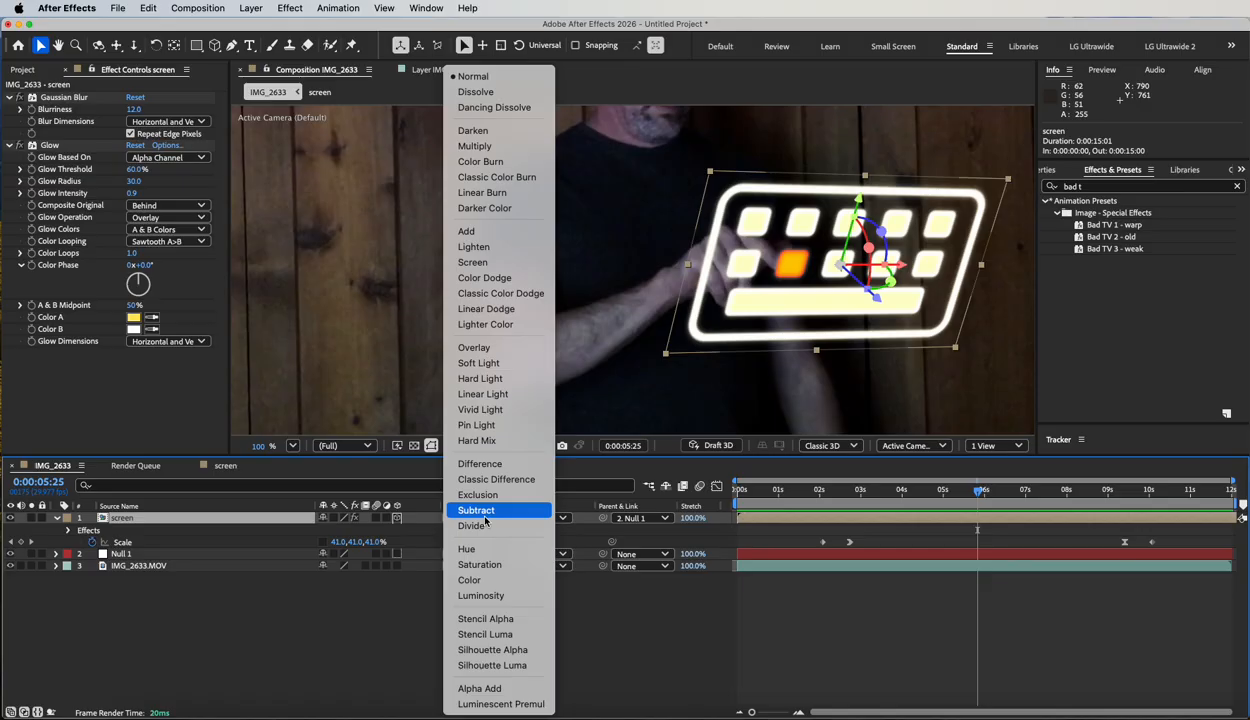
pyautogui.click(468, 231)
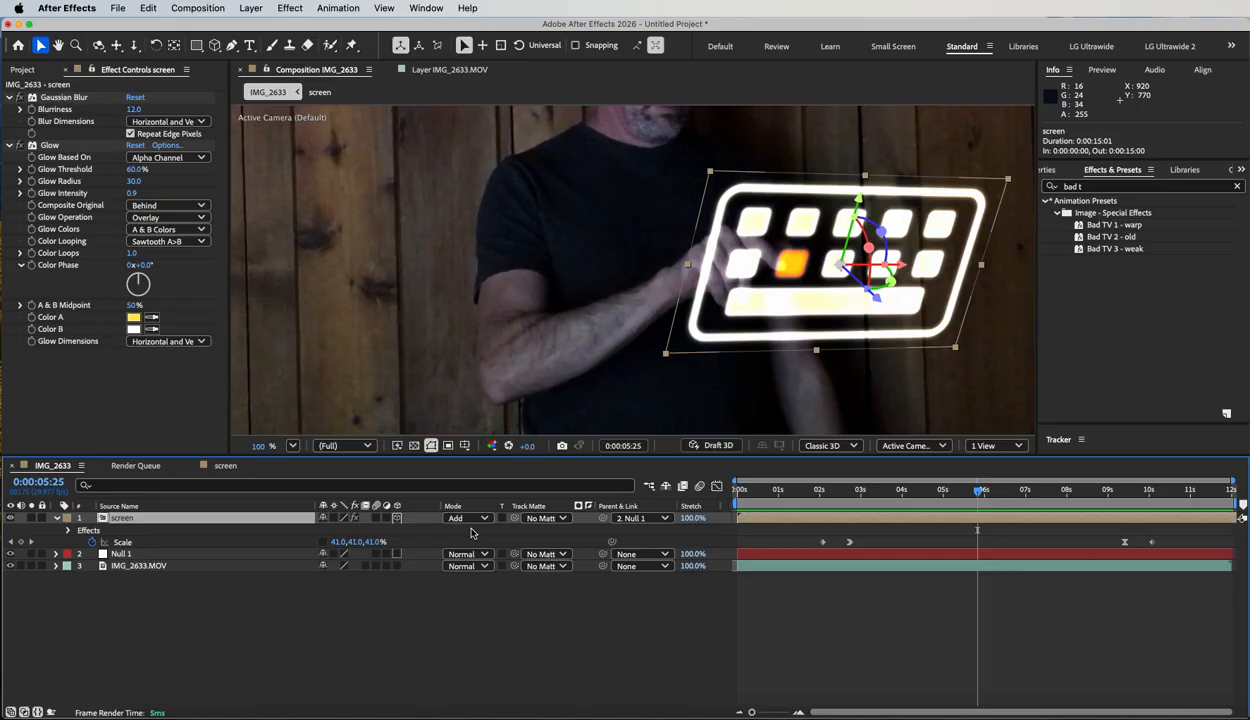
pyautogui.hotkey('shift', '=')
pyautogui.hotkey('shift', '=')
pyautogui.hotkey('shift', '=')
pyautogui.hotkey('shift', '=')
pyautogui.hotkey('shift', '=')
pyautogui.hotkey('shift', '=')
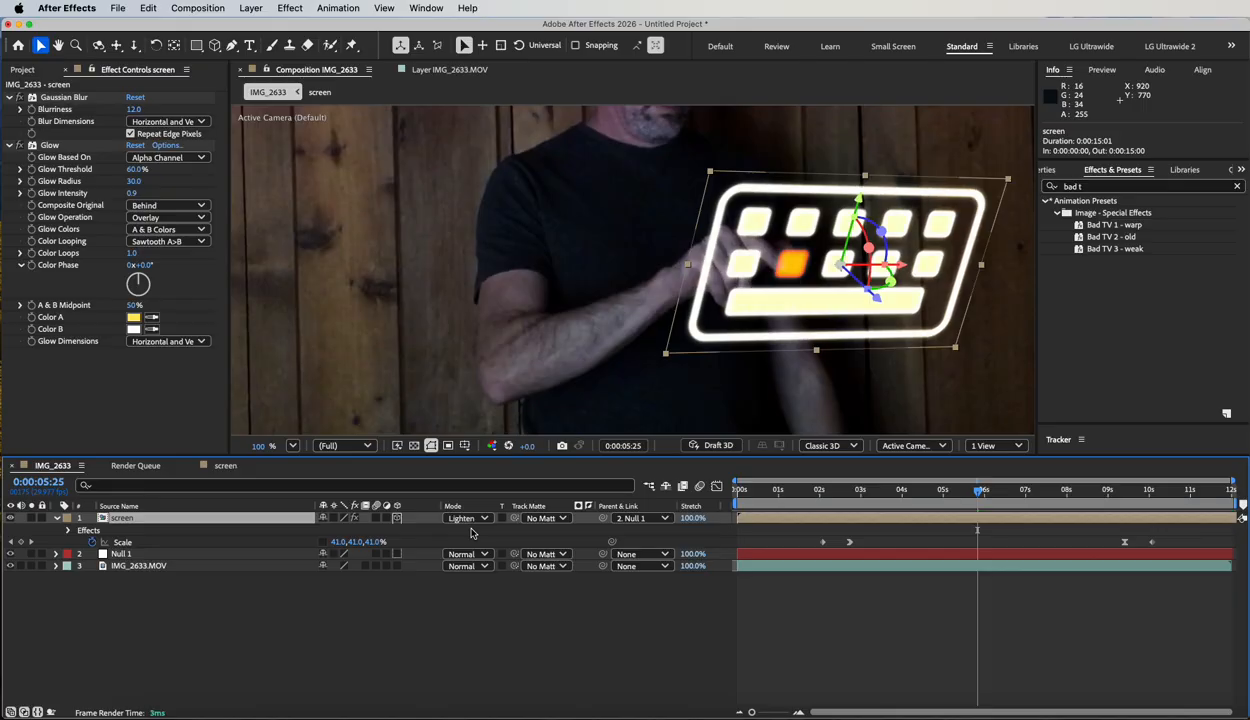
pyautogui.hotkey('shift', '=')
pyautogui.hotkey('shift', '=')
pyautogui.hotkey('shift', '=')
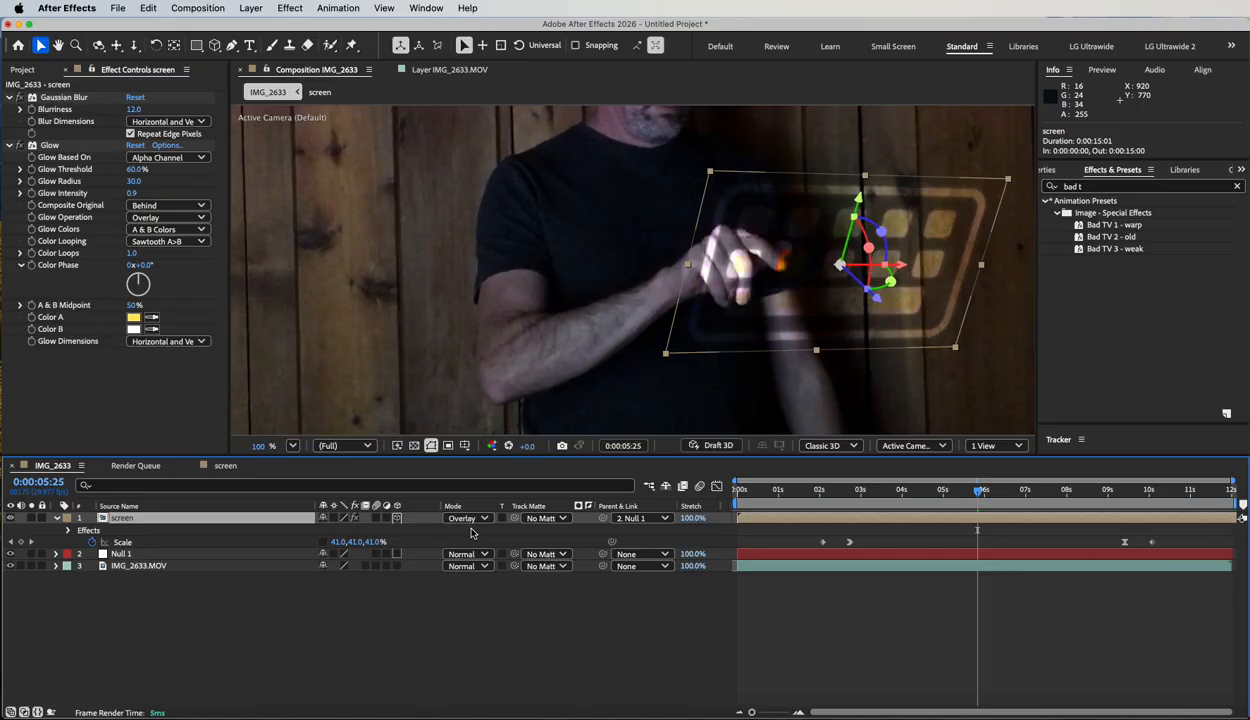
pyautogui.hotkey('shift', '=')
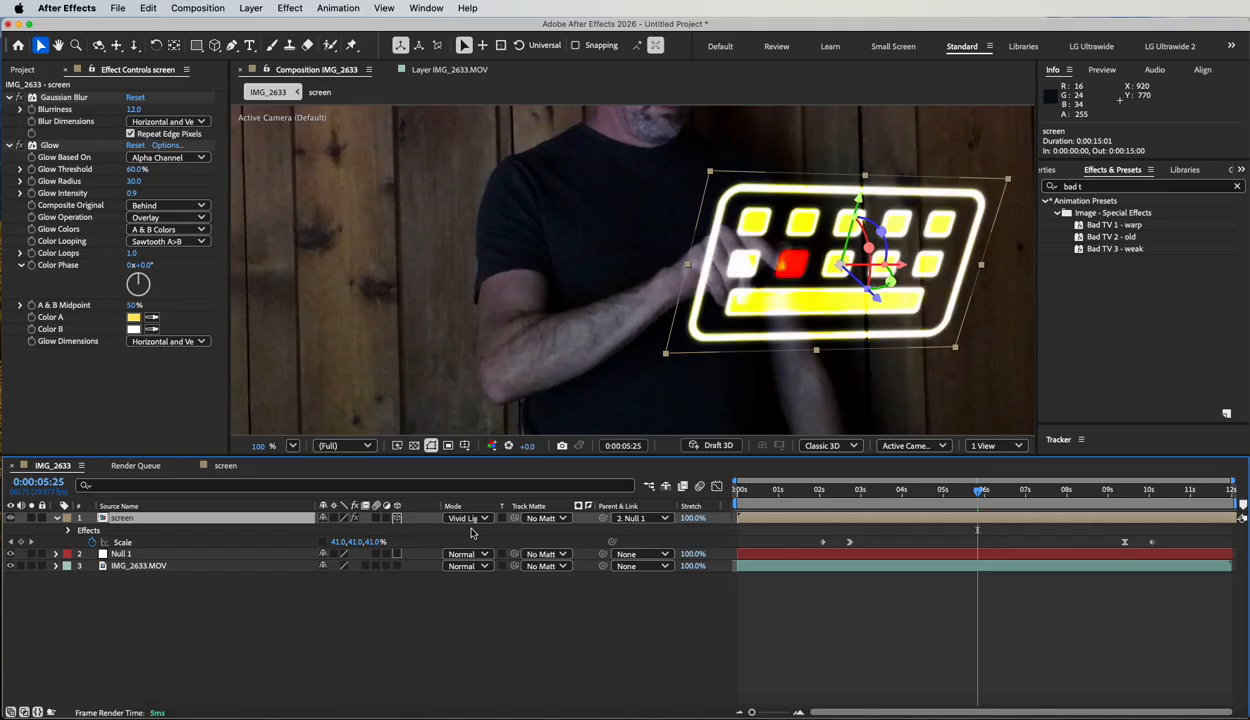
pyautogui.hotkey('shift', '-')
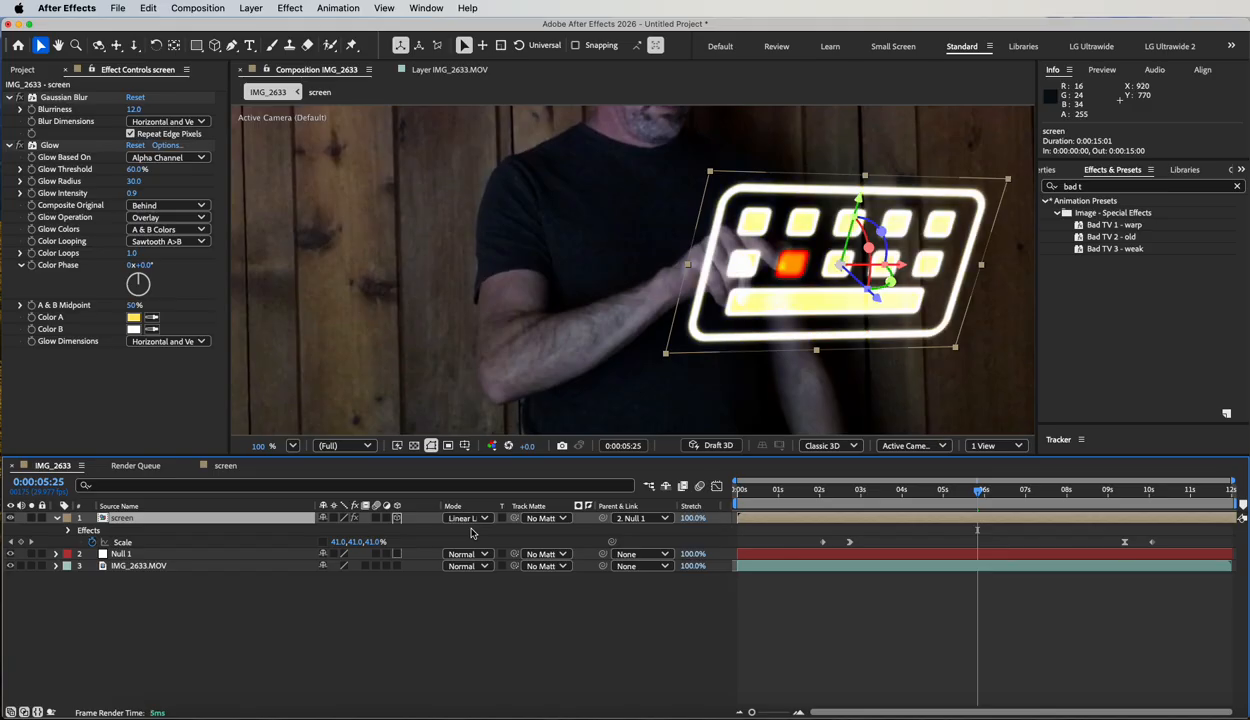
# Cycle the screen layer's blending mode through the remaining options, including Classic Difference and Stencil Alpha, and settle on Add
pyautogui.hotkey('shift', '=')
pyautogui.hotkey('shift', '=')
pyautogui.hotkey('shift', '=')
pyautogui.hotkey('shift', '=')
pyautogui.hotkey('shift', '=')
pyautogui.hotkey('shift', '=')
pyautogui.hotkey('shift', '=')
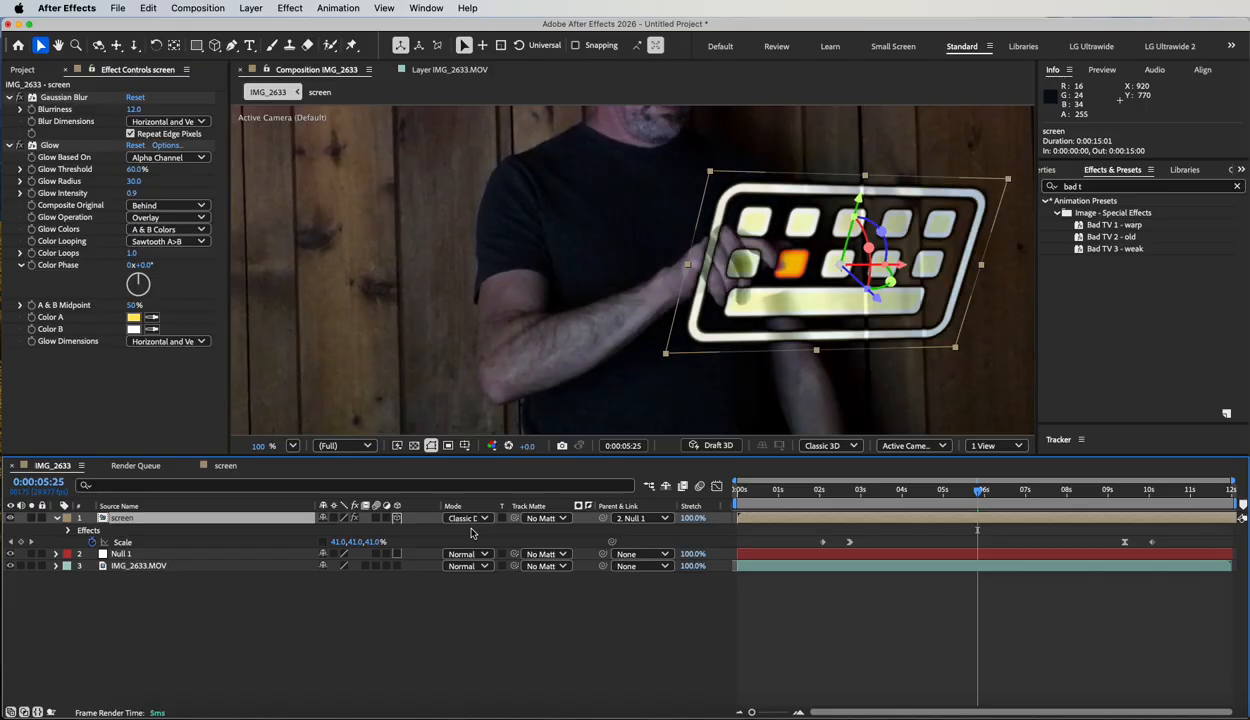
pyautogui.hotkey('shift', '=')
pyautogui.hotkey('shift', '=')
pyautogui.hotkey('shift', '=')
pyautogui.hotkey('shift', '=')
pyautogui.hotkey('shift', '=')
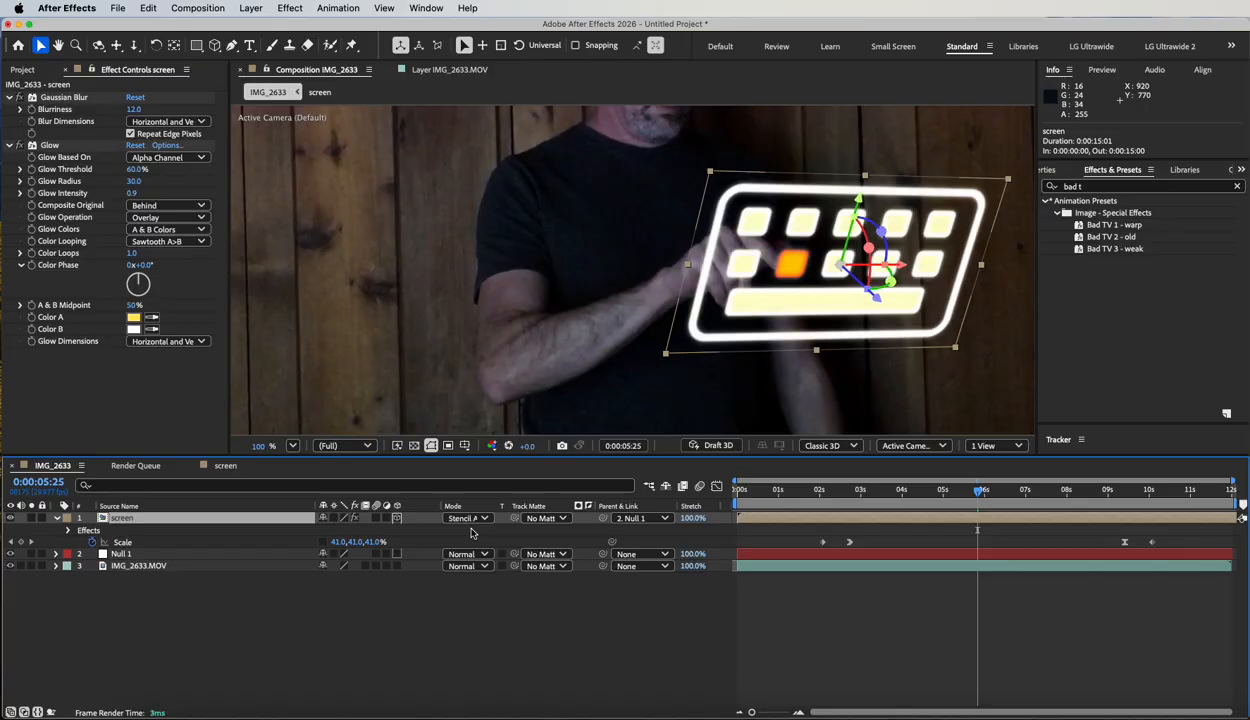
pyautogui.hotkey('shift', '=')
pyautogui.hotkey('shift', '=')
pyautogui.hotkey('shift', '=')
pyautogui.hotkey('shift', '=')
pyautogui.hotkey('shift', '=')
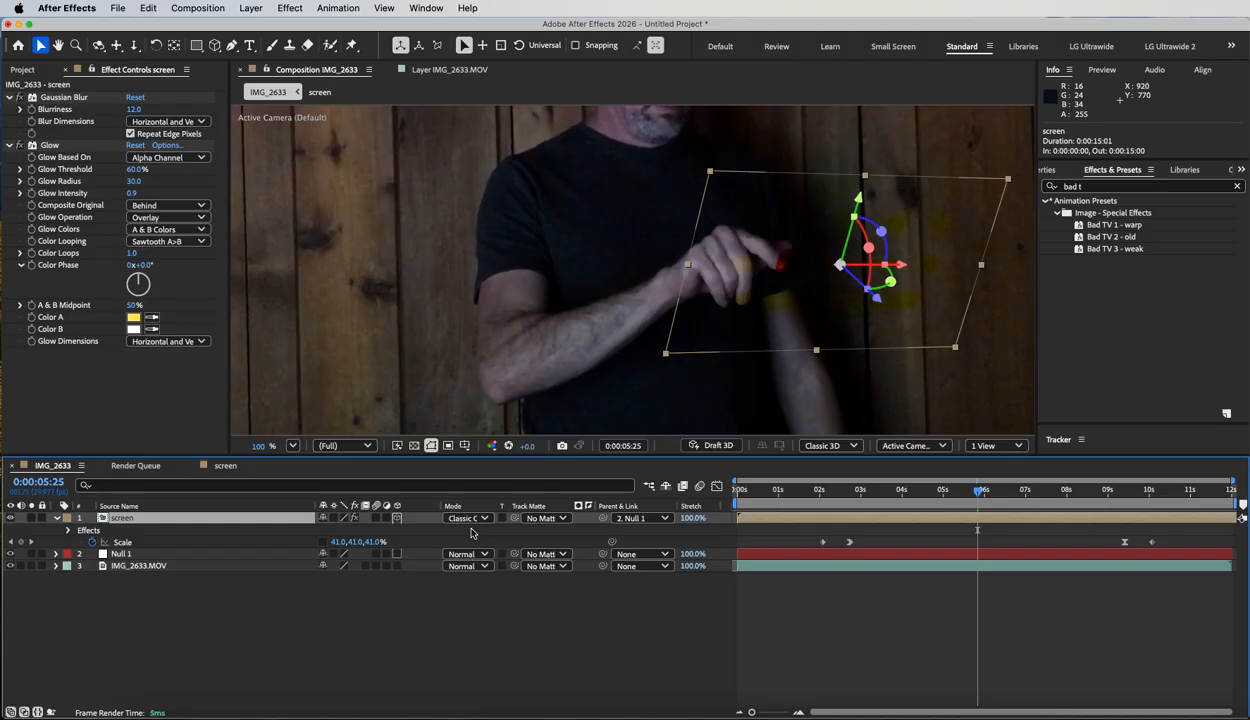
pyautogui.hotkey('shift', '=')
pyautogui.hotkey('shift', '=')
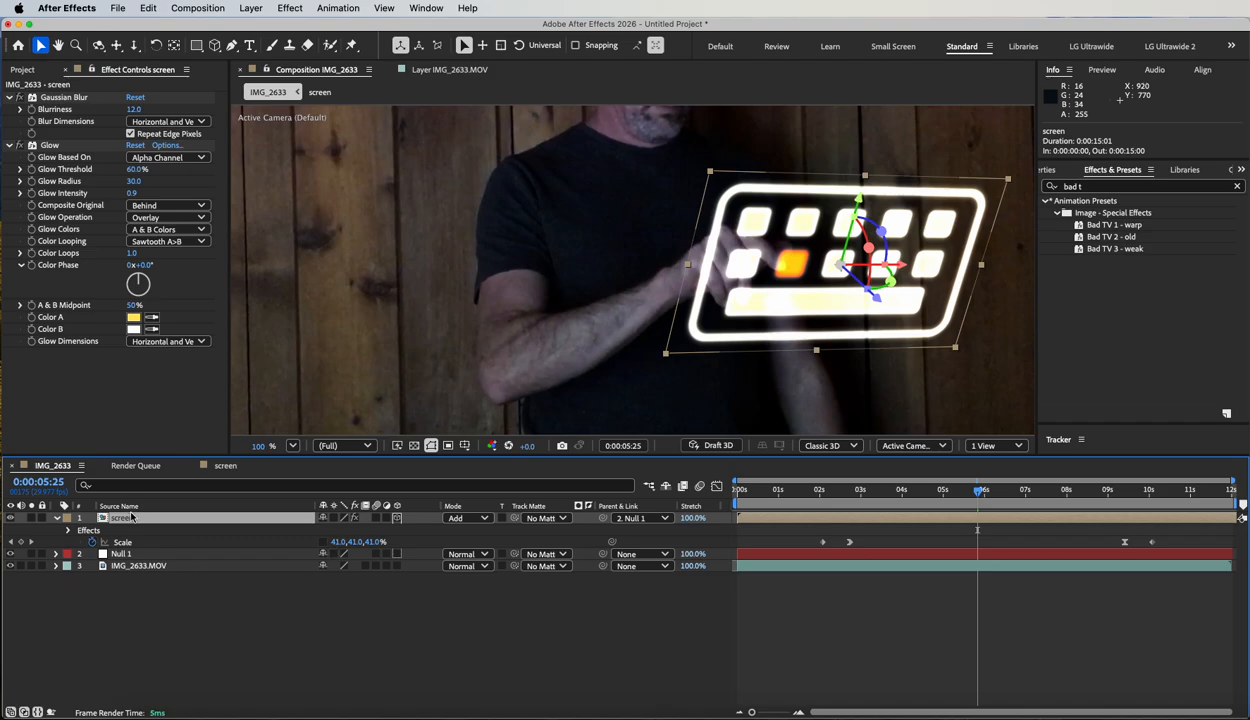
# Set the screen layer's Opacity to 77% and preview the composite from 0:00:01:16
pyautogui.hotkey('shift', 't')
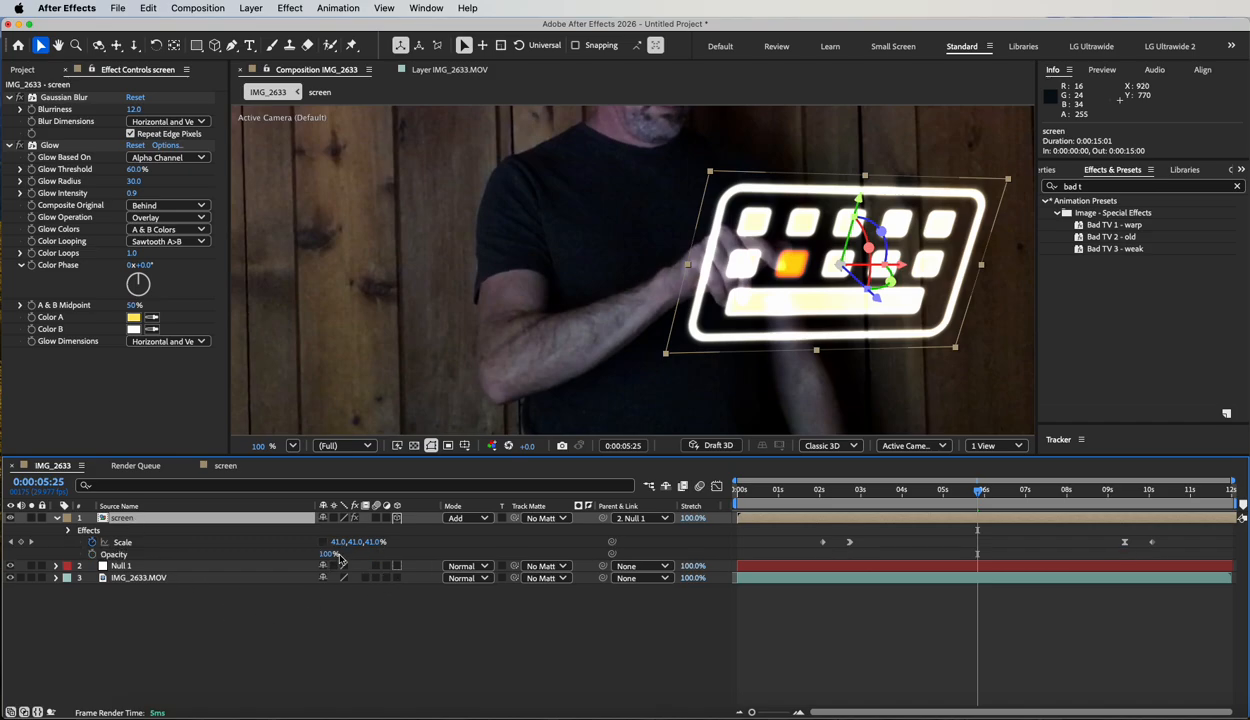
pyautogui.moveTo(326, 558); pyautogui.dragTo(307, 553)
pyautogui.click(800, 492)
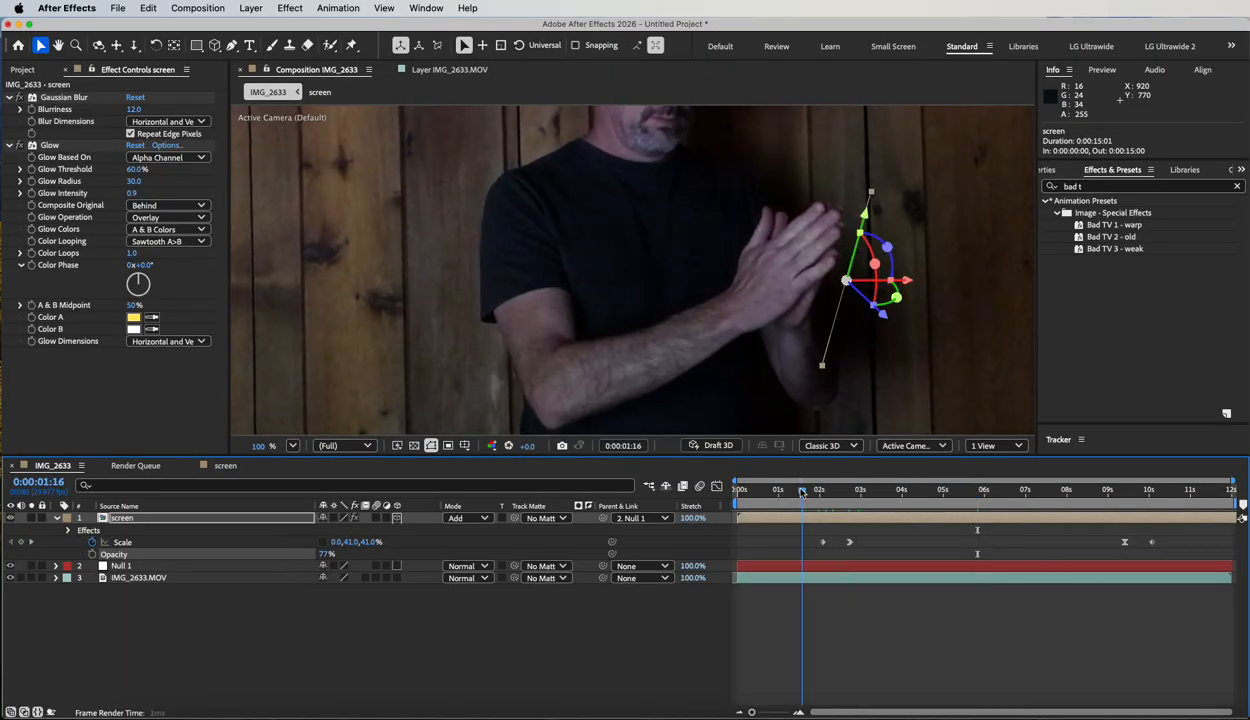
pyautogui.press('space')
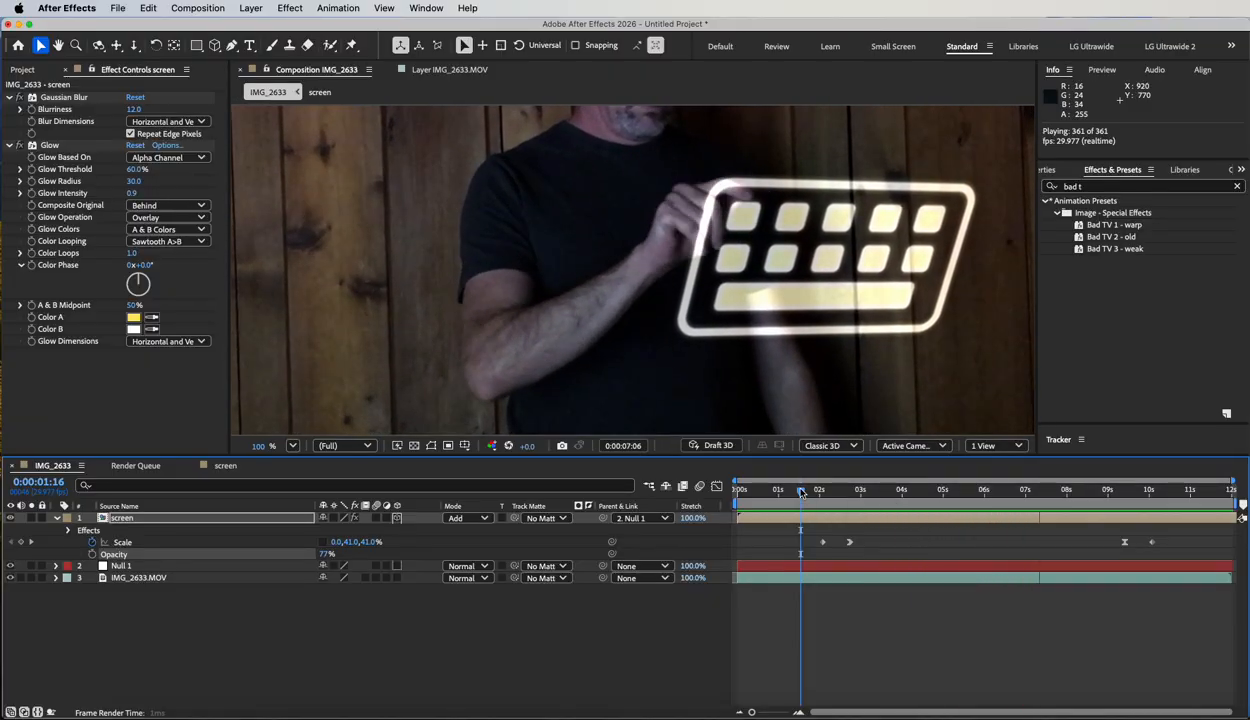
pyautogui.press('space')
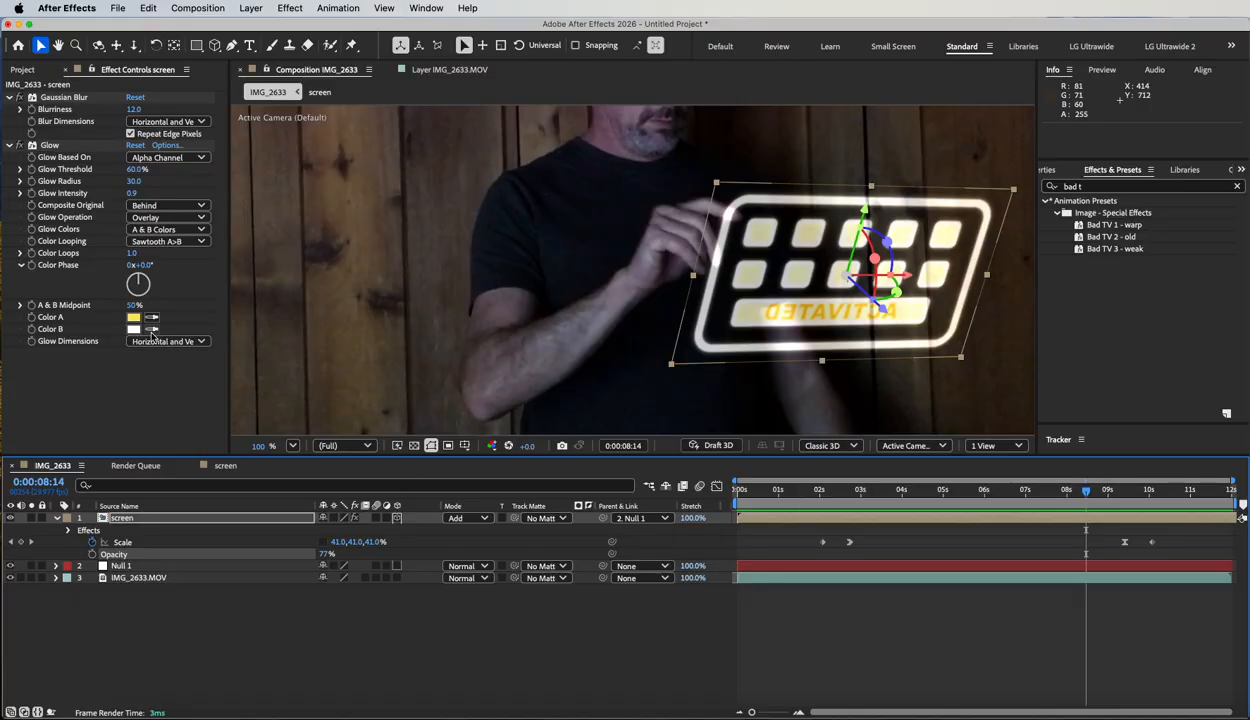
# Try Sawtooth B>A as the Color Looping option of the screen layer's Glow
pyautogui.click(186, 241)
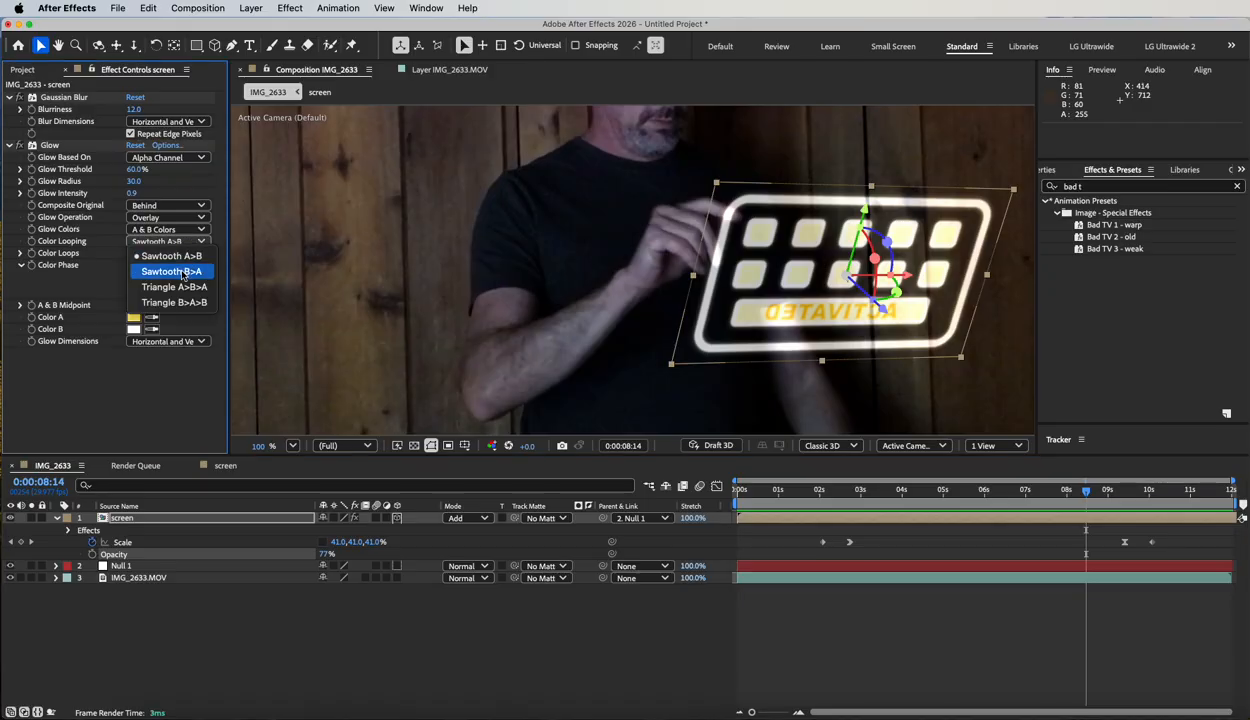
pyautogui.click(185, 271)
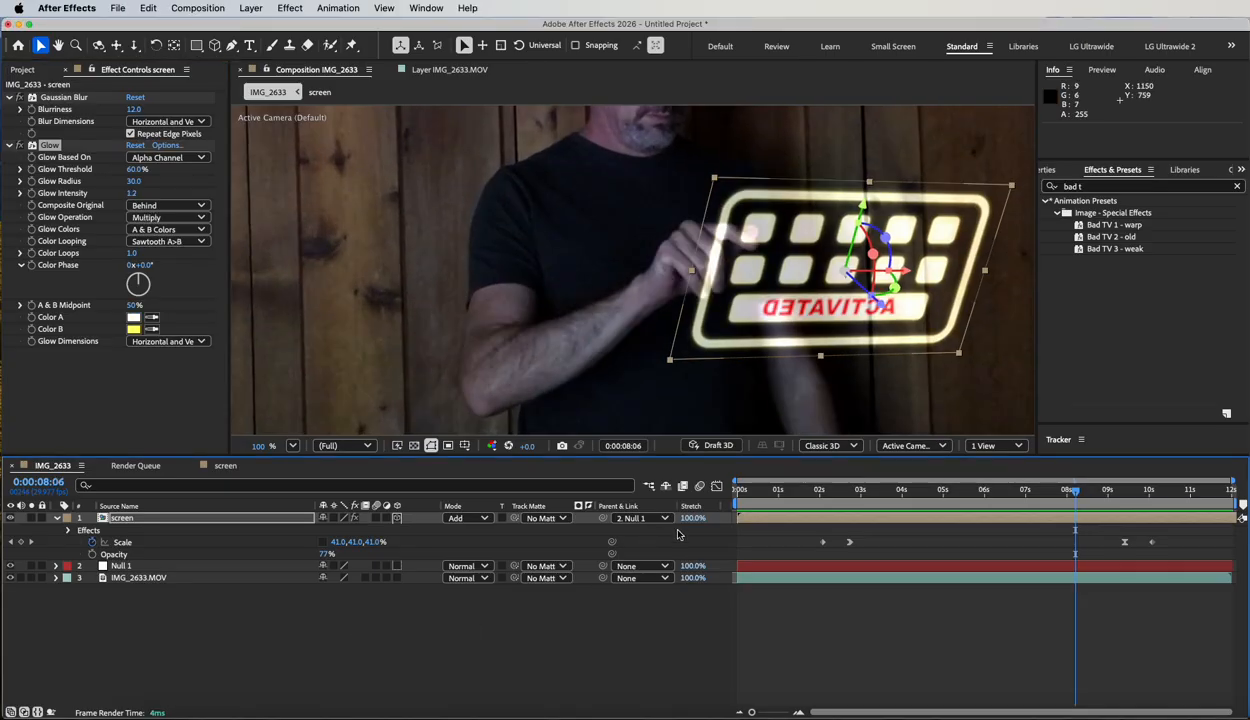
# Play back the composition to review the glow, and scrub to 0:00:03:07 to examine the fully opened screen
pyautogui.press('space')
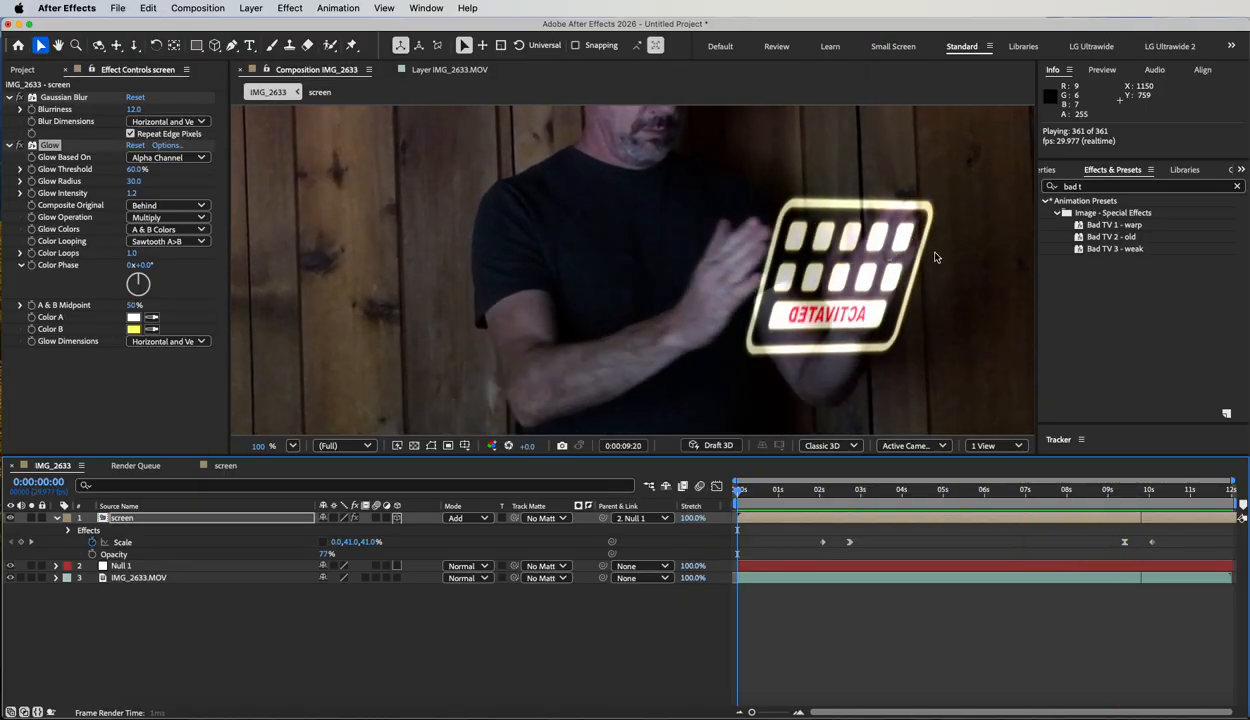
pyautogui.press('space')
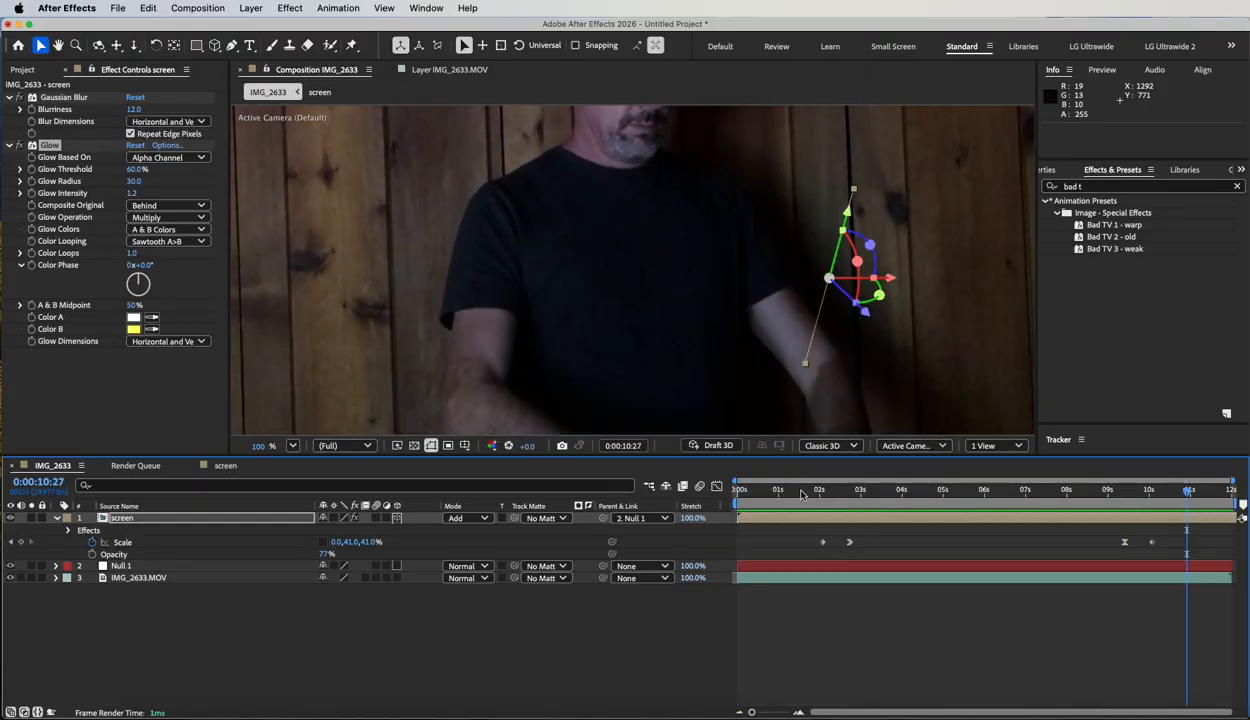
pyautogui.moveTo(788, 491); pyautogui.dragTo(870, 497)
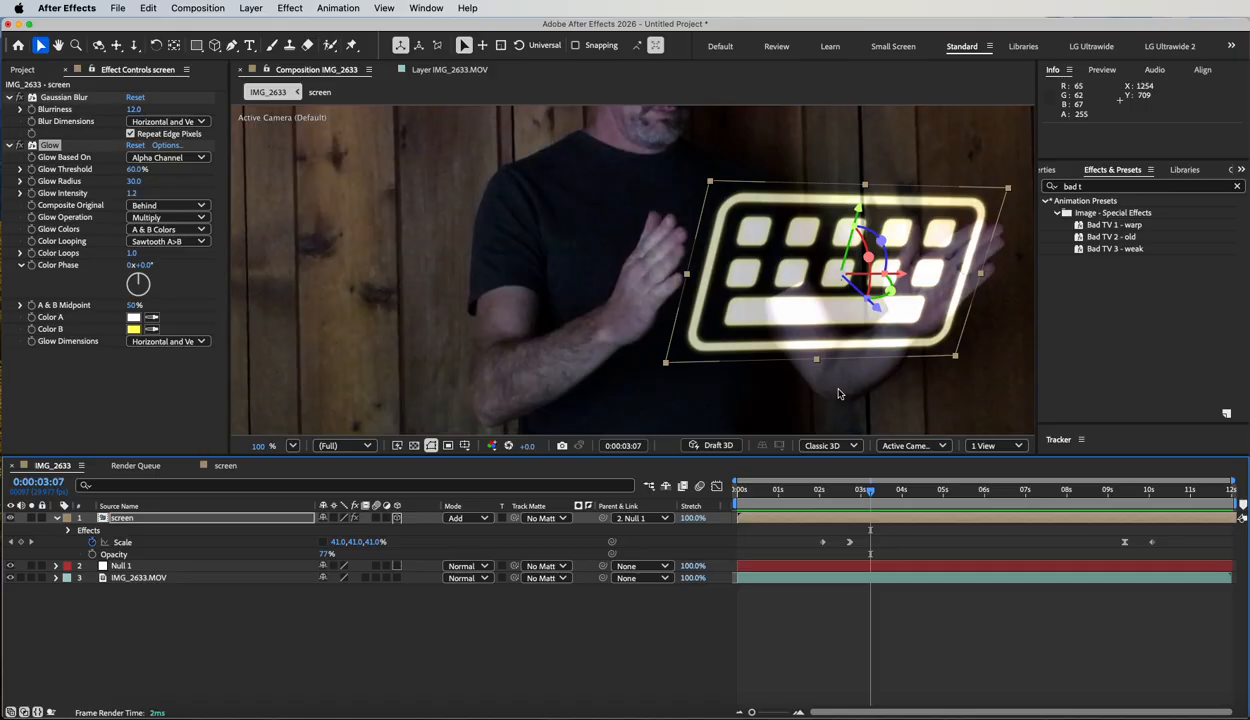
# Apply the Bad TV 3 - weak animation preset to the screen layer with the playhead at 0:00:00:00
pyautogui.click(1120, 174)
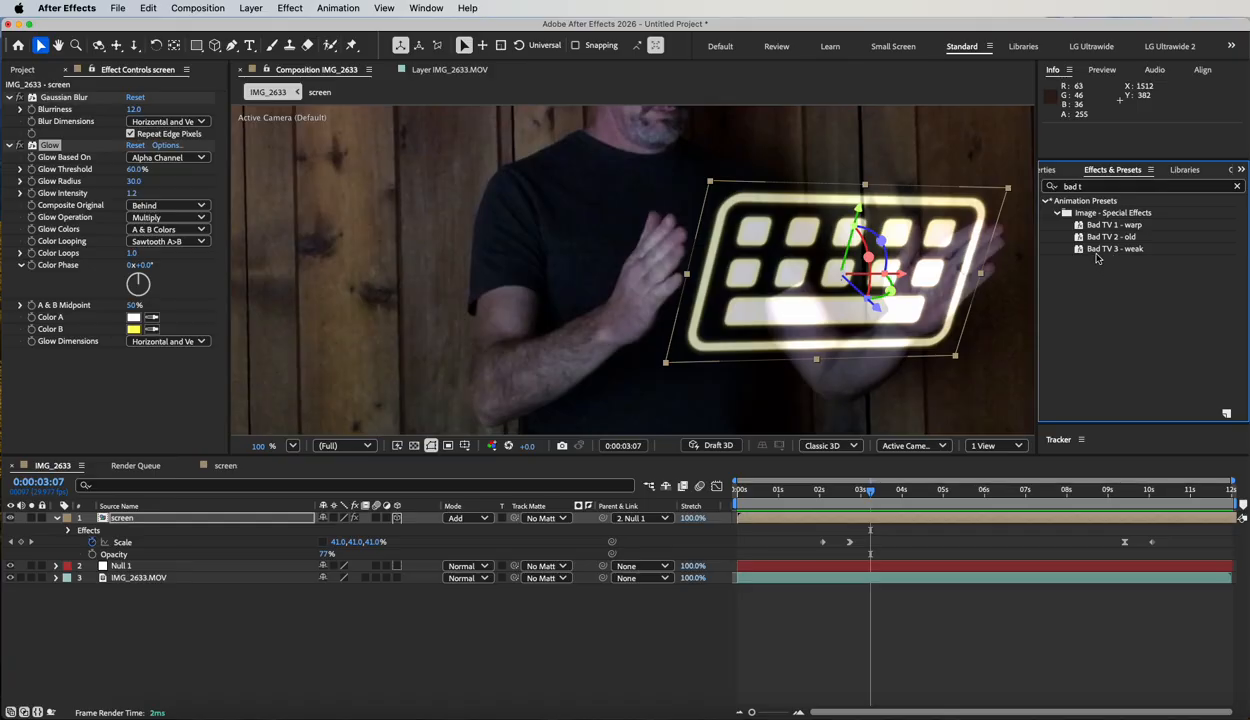
pyautogui.click(1080, 250)
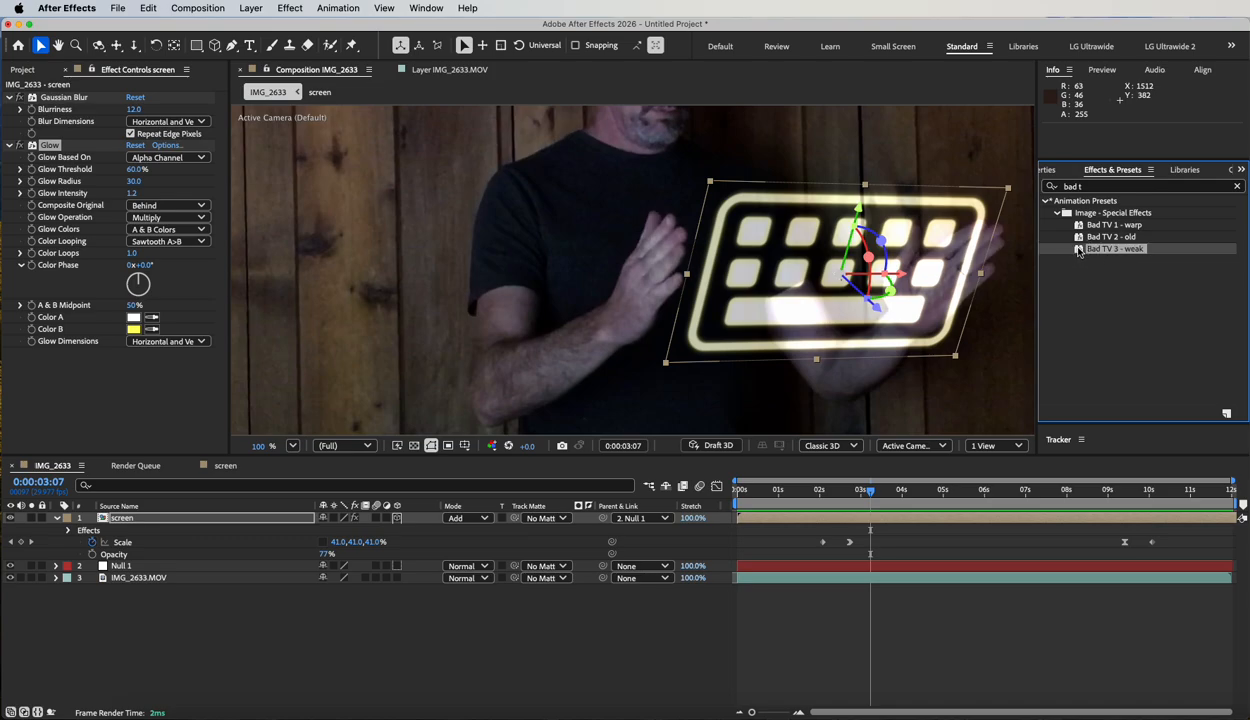
pyautogui.moveTo(876, 495); pyautogui.dragTo(705, 482)
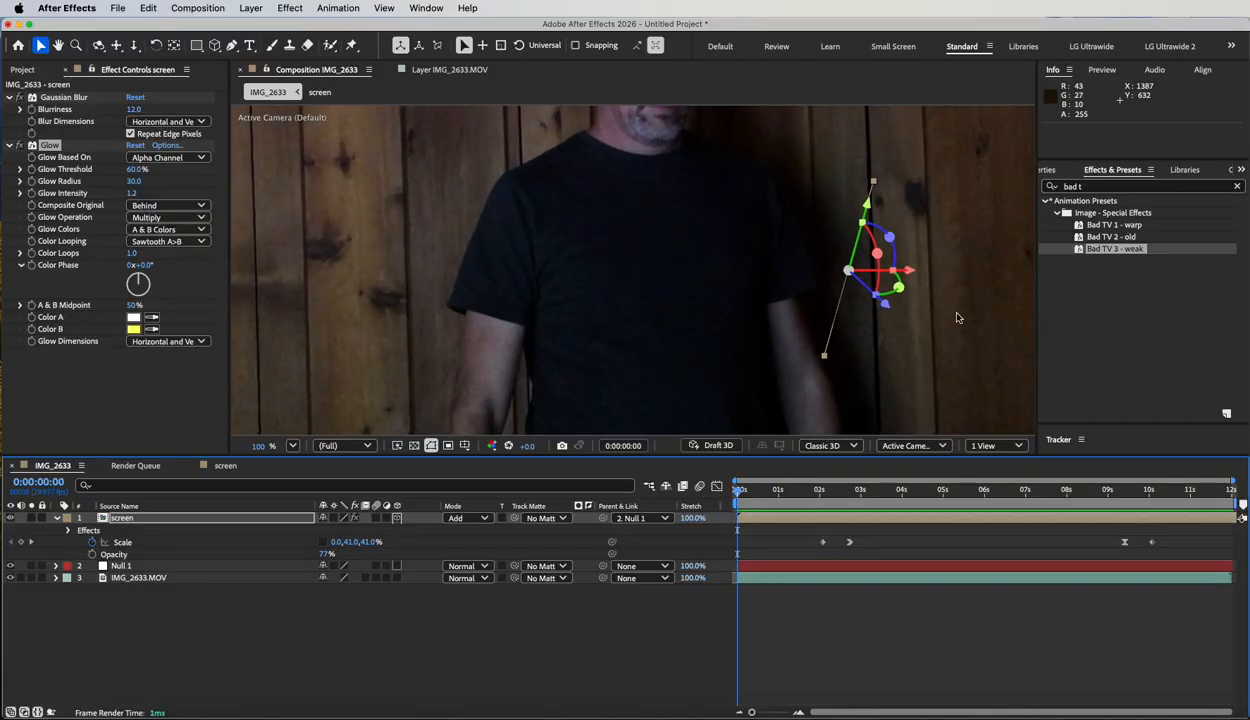
pyautogui.moveTo(1080, 251); pyautogui.dragTo(117, 521)
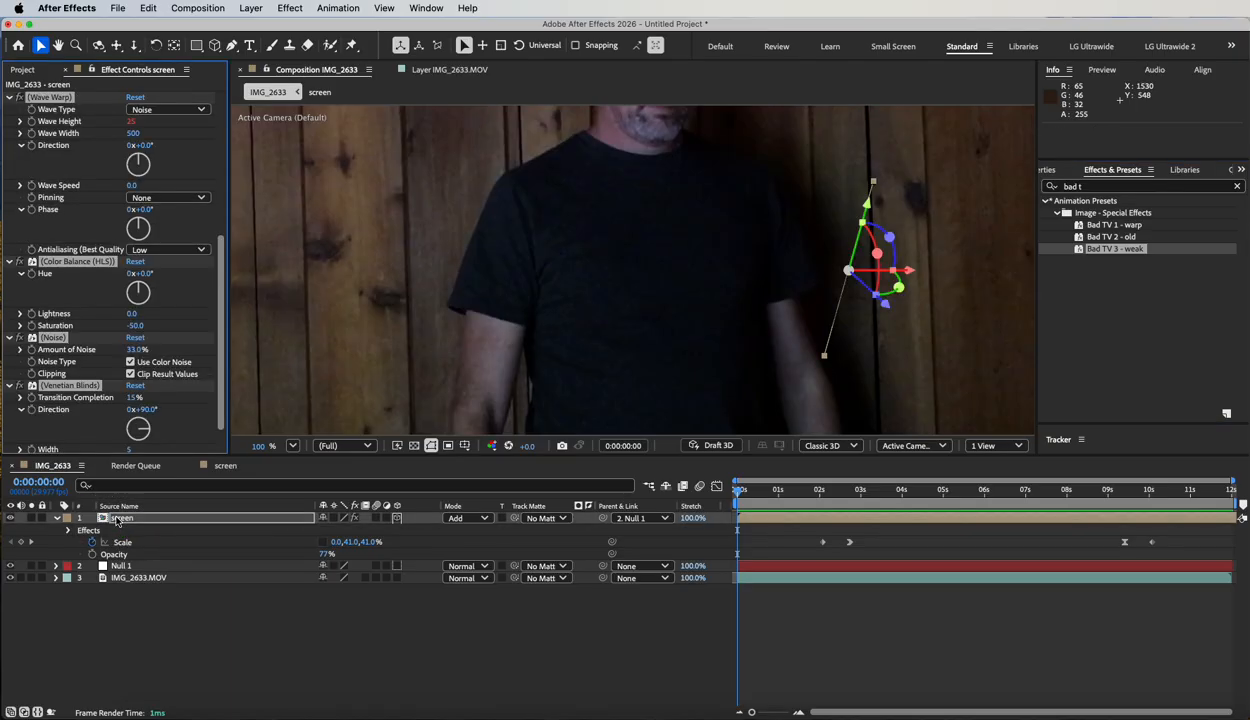
# Preview the Bad TV distortion on the screen graphic from 0:00:01:17 and again from 0:00:01:26
pyautogui.moveTo(748, 498); pyautogui.dragTo(802, 500)
pyautogui.press('space')
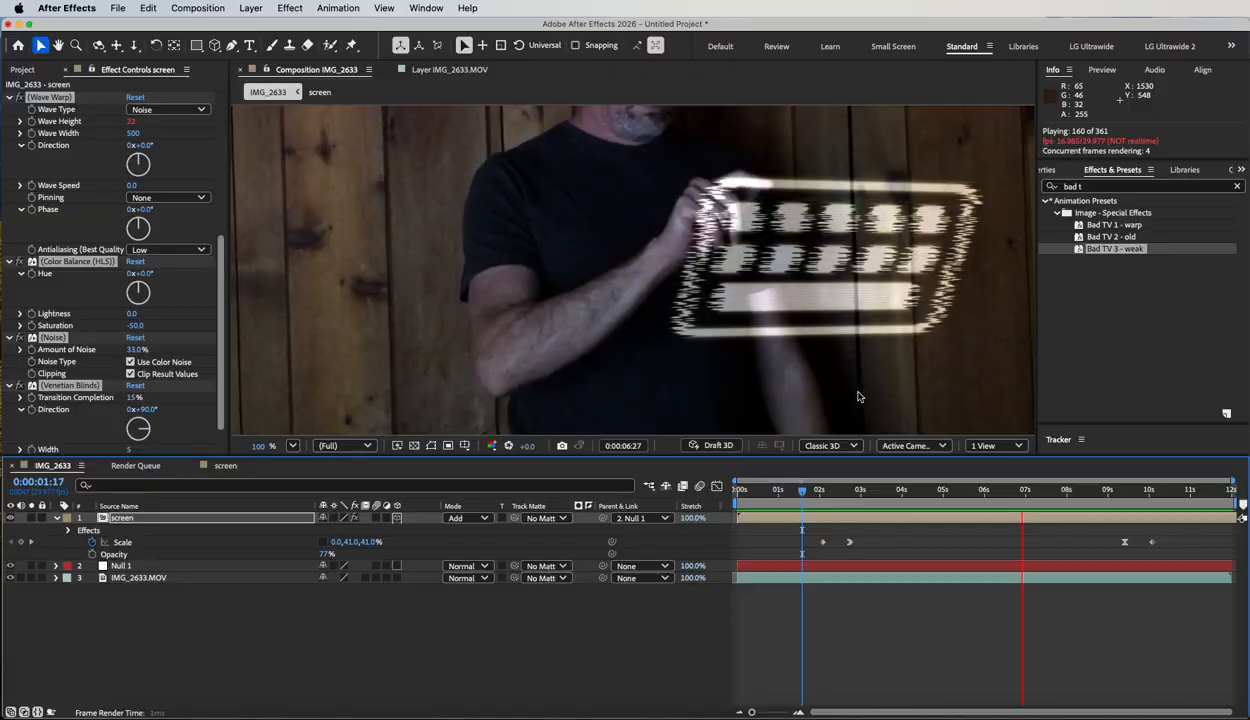
pyautogui.press('space')
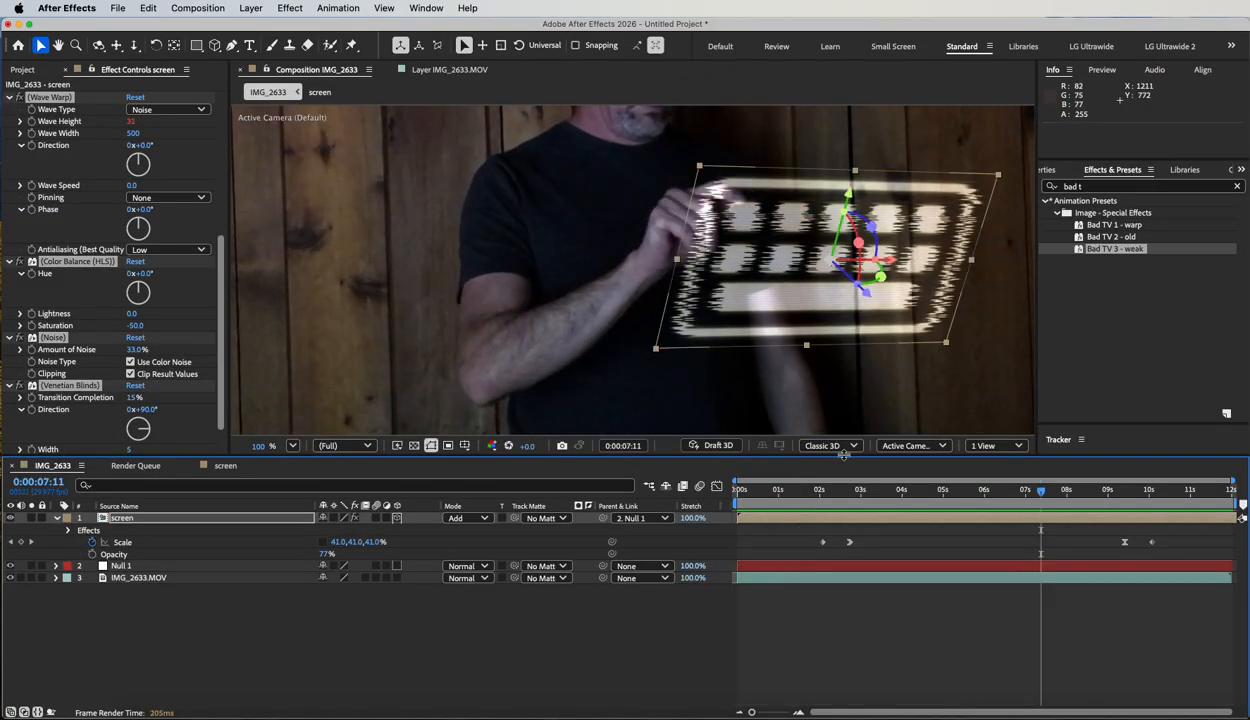
pyautogui.click(815, 490)
pyautogui.press('space')
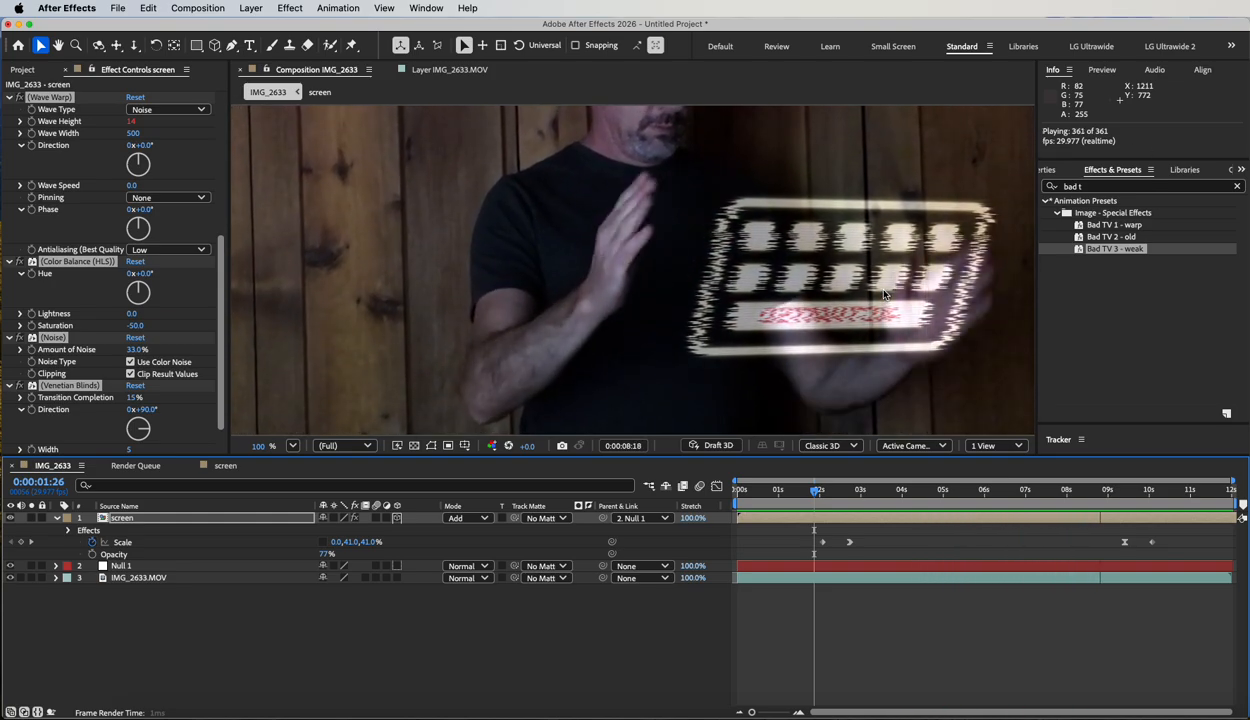
# Stop the preview, scrub to 0:00:04:26 and collapse the Wave Warp, Color Balance, Noise and Venetian Blinds settings
pyautogui.press('space')
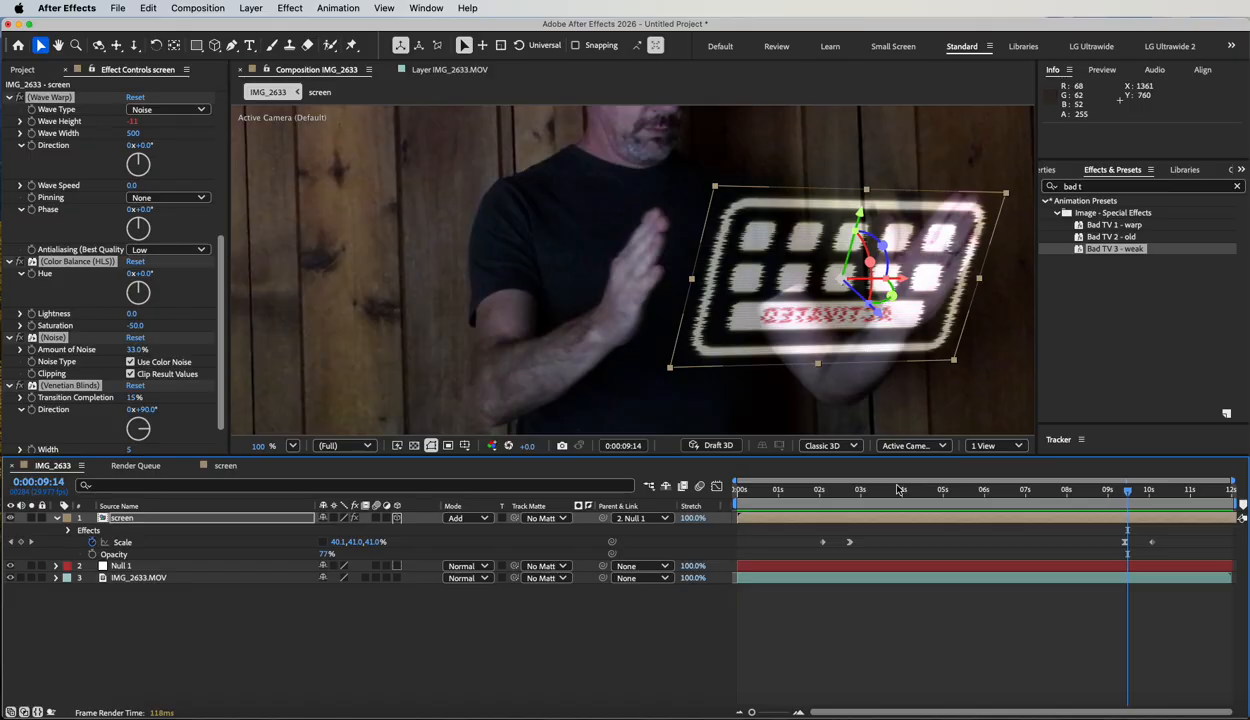
pyautogui.moveTo(899, 489); pyautogui.dragTo(930, 497)
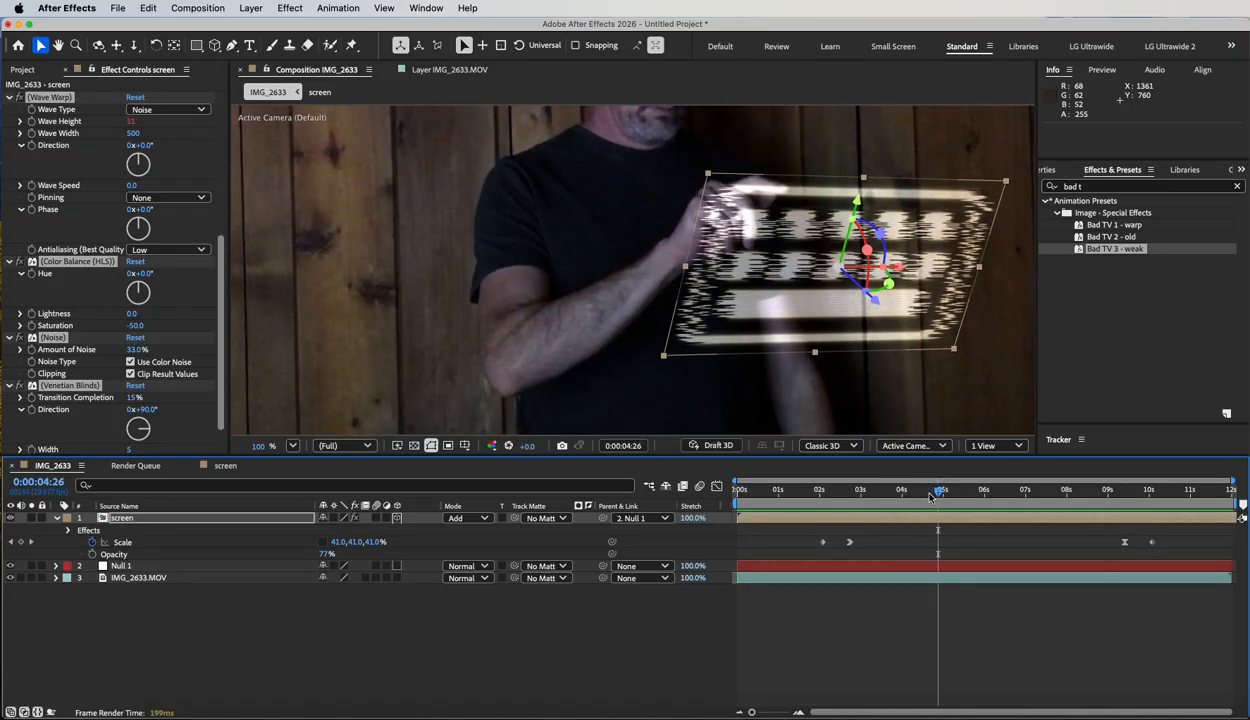
pyautogui.scroll(5, 58, 278)
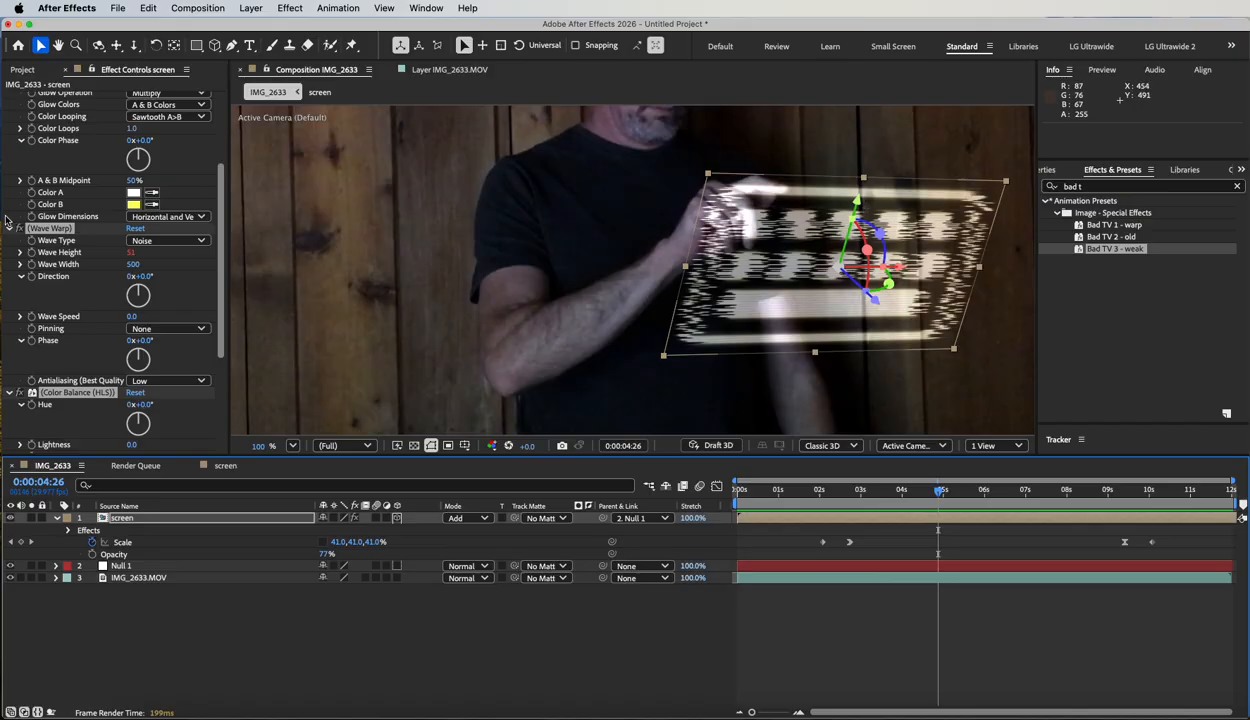
pyautogui.scroll(-4, 104, 388)
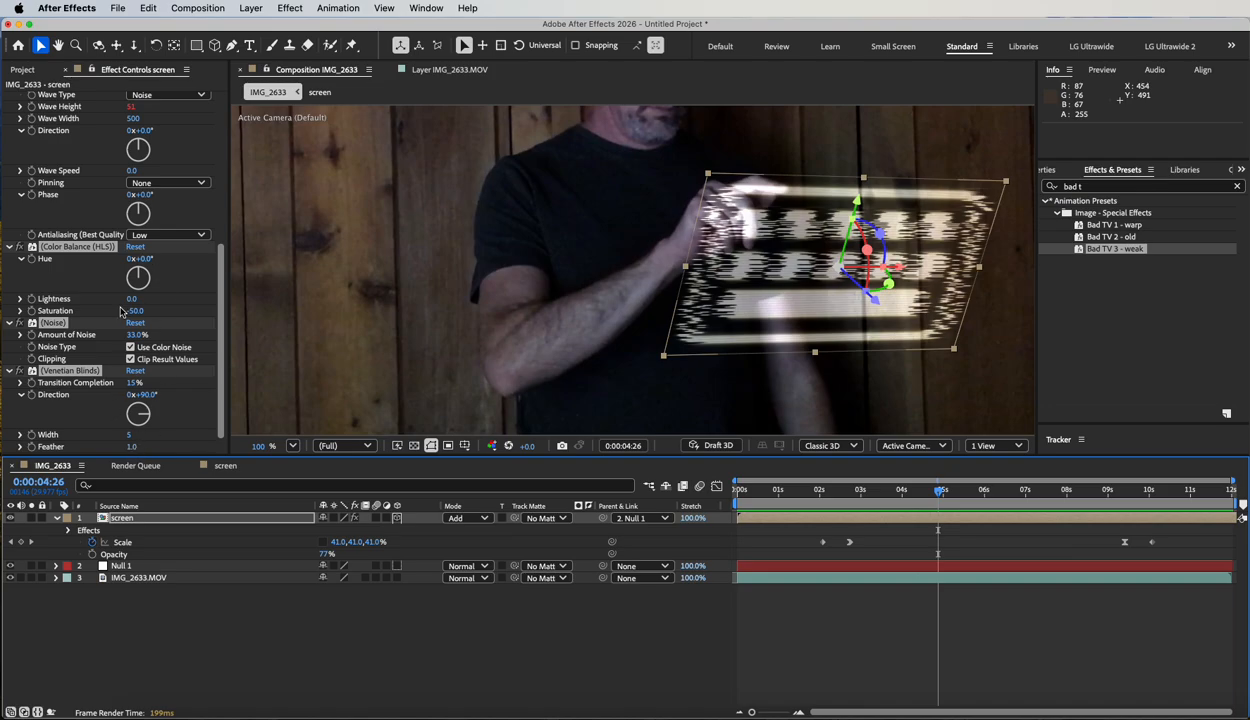
pyautogui.scroll(7, 120, 312)
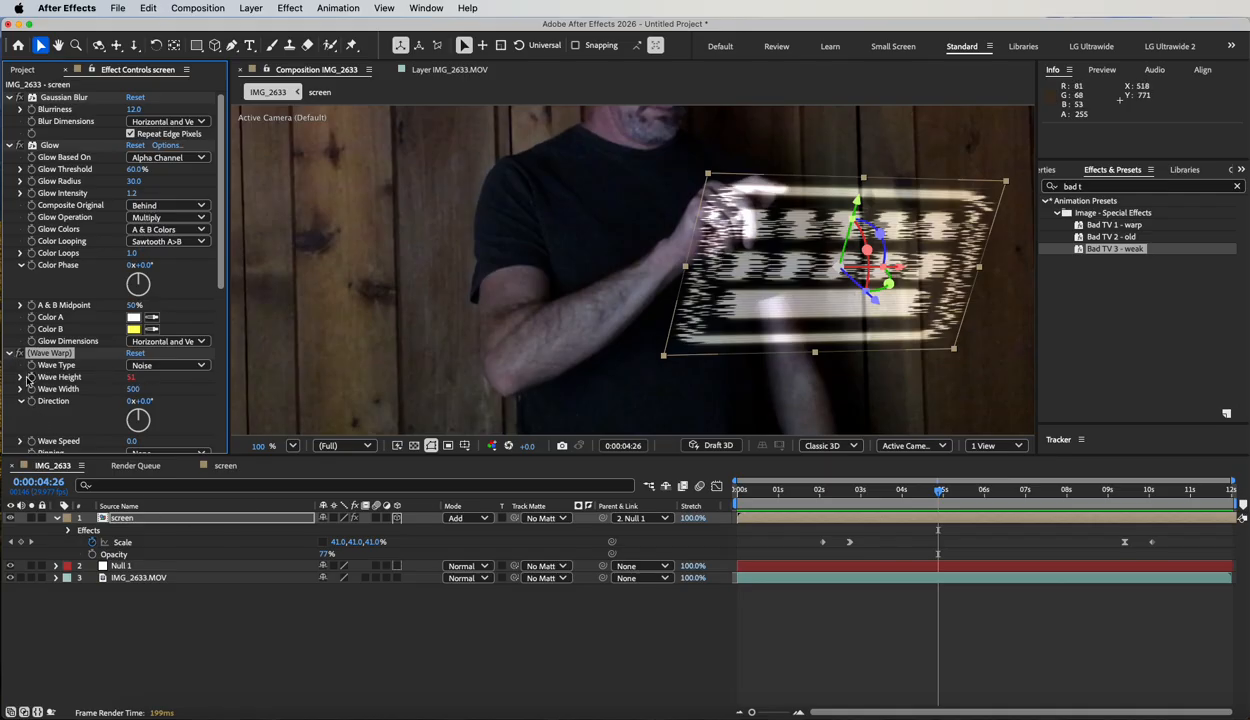
pyautogui.click(9, 353)
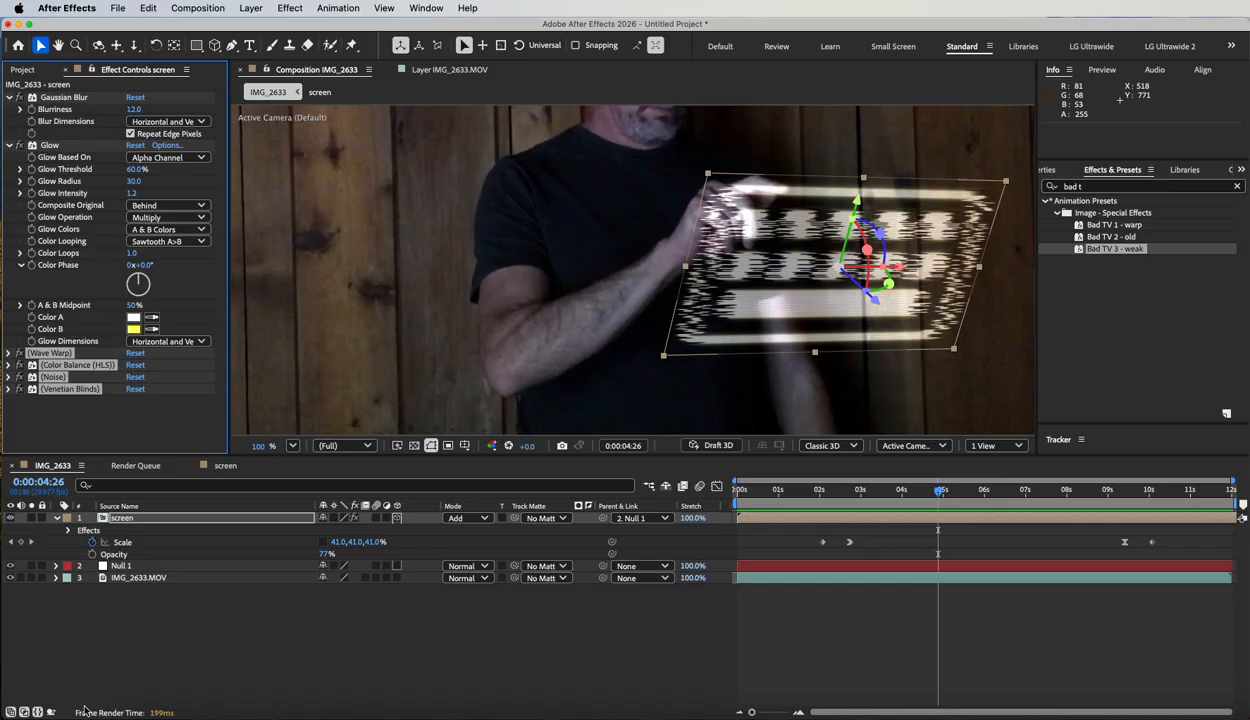
# Reveal the Wave Height expression on the screen layer and scrub to 0:00:05:03
pyautogui.click(121, 519)
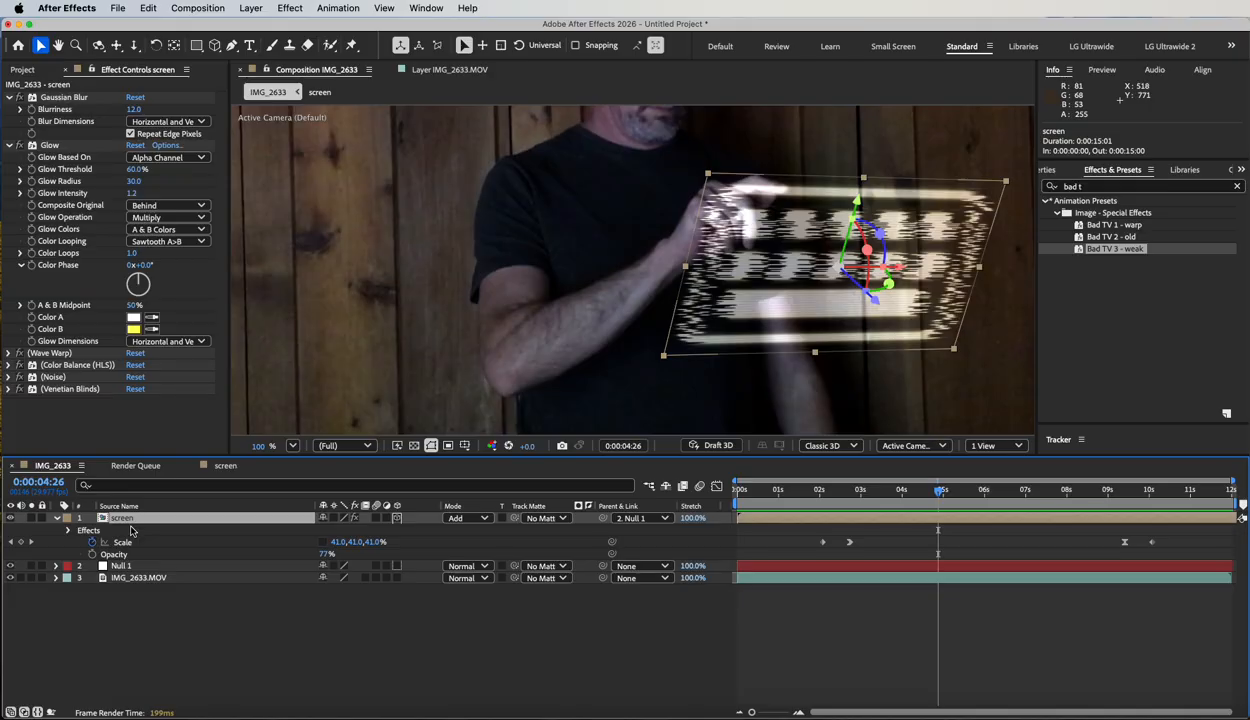
pyautogui.press('e')
pyautogui.press('e')
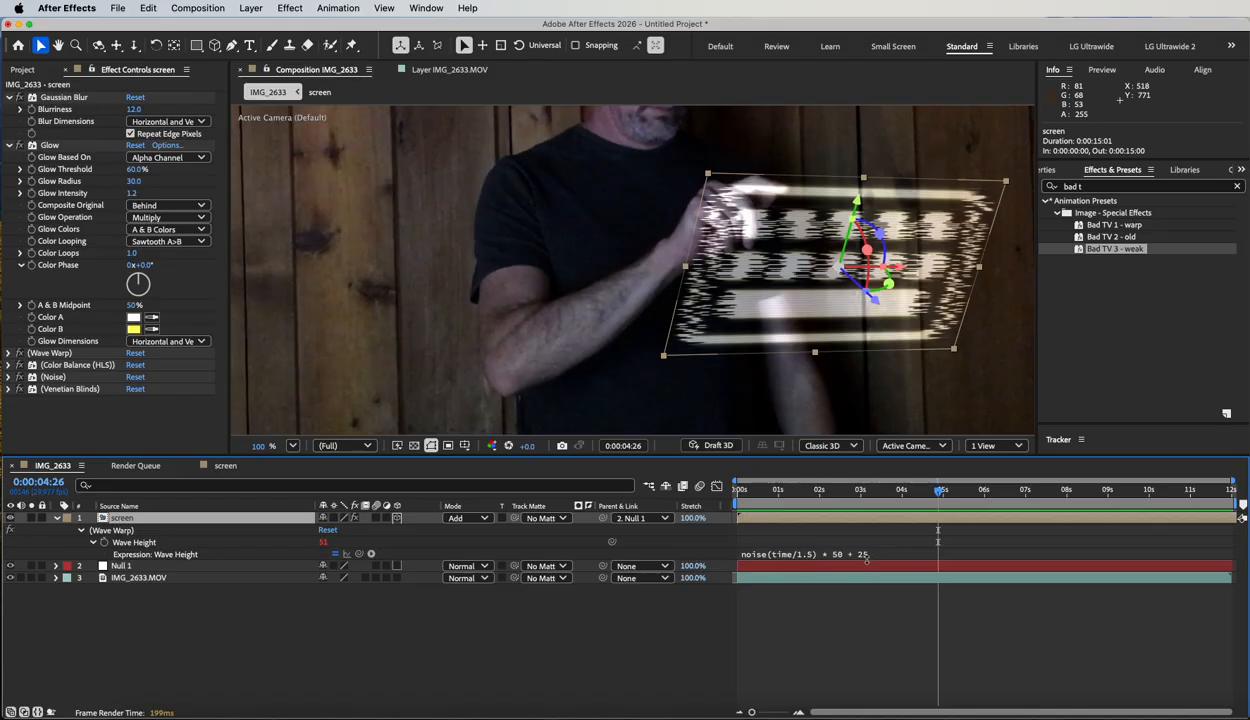
pyautogui.moveTo(940, 490)
pyautogui.mouseDown()
pyautogui.moveTo(837, 490)
pyautogui.moveTo(960, 492)
pyautogui.moveTo(947, 490)
pyautogui.mouseUp()
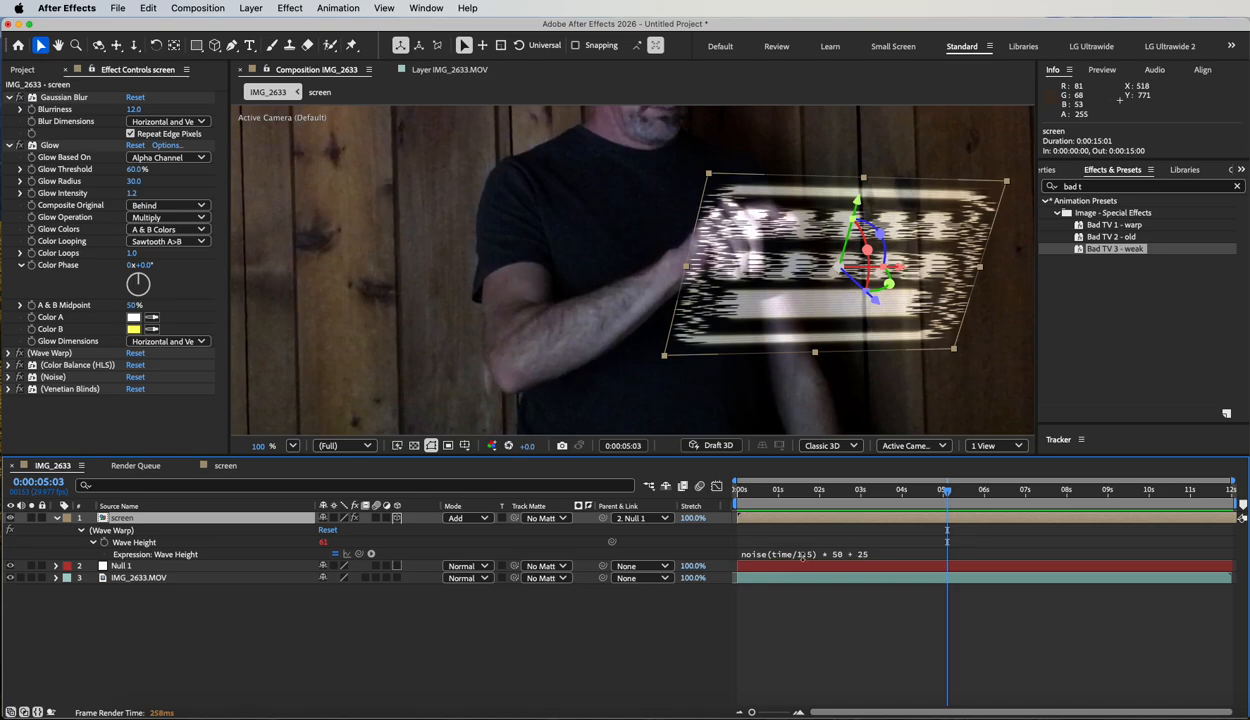
# Change the time divisor in the Wave Height expression to .2, giving noise(time/.2) * 50 + 25
pyautogui.click(797, 556)
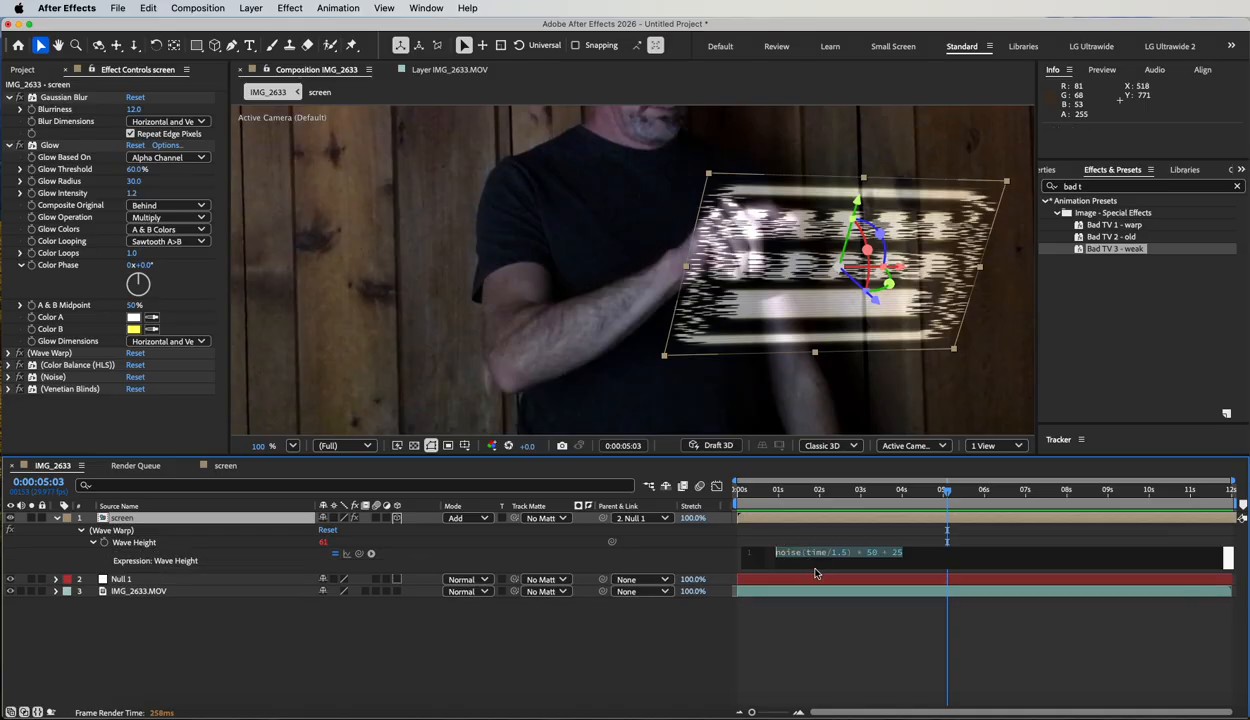
pyautogui.click(843, 556)
pyautogui.moveTo(845, 561); pyautogui.dragTo(837, 563)
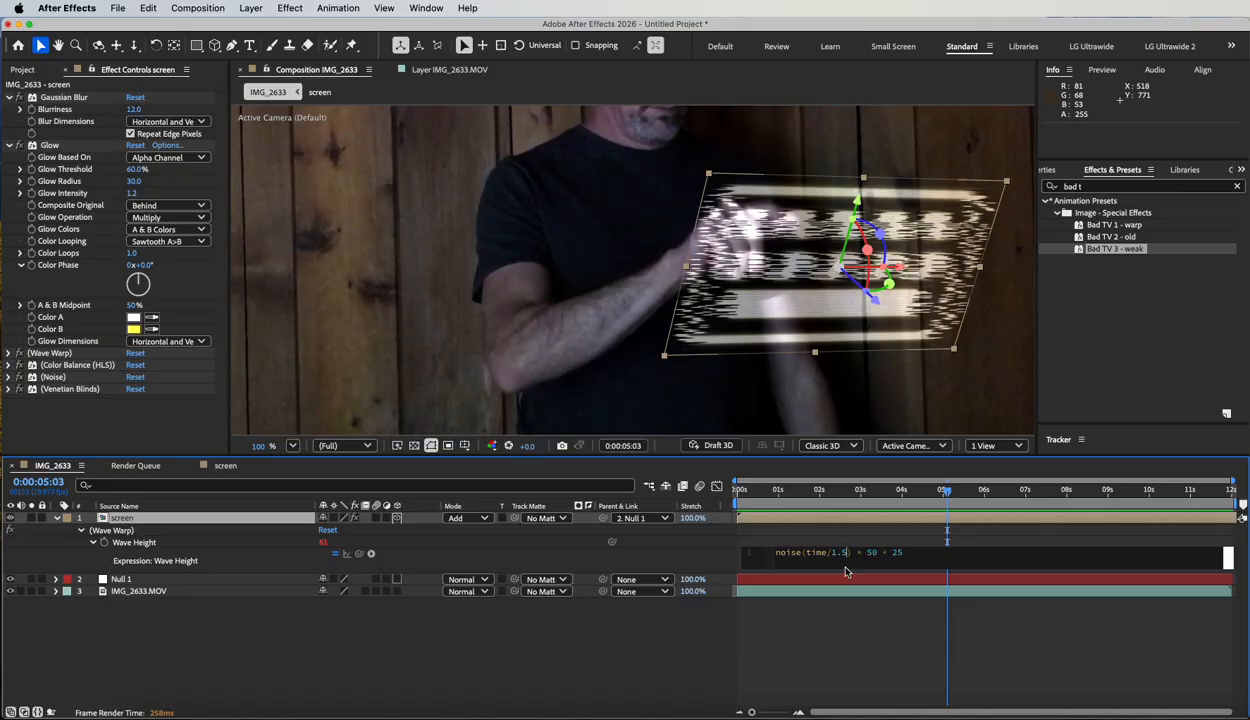
pyautogui.press('BackSpace')
pyautogui.press('BackSpace')
pyautogui.press('BackSpace')
pyautogui.write('.2')
pyautogui.click(846, 571)
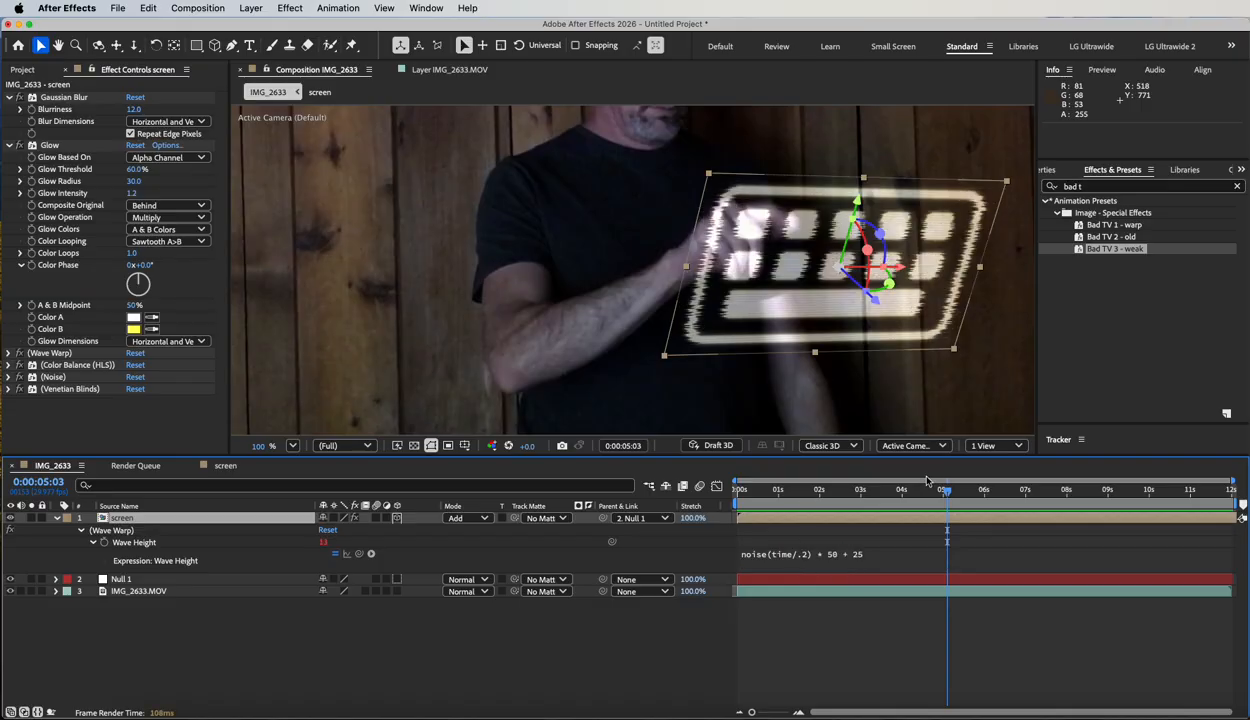
# Preview the composition from 0:00:00:16 to check the speed of the wave distortion
pyautogui.click(823, 492)
pyautogui.press('space')
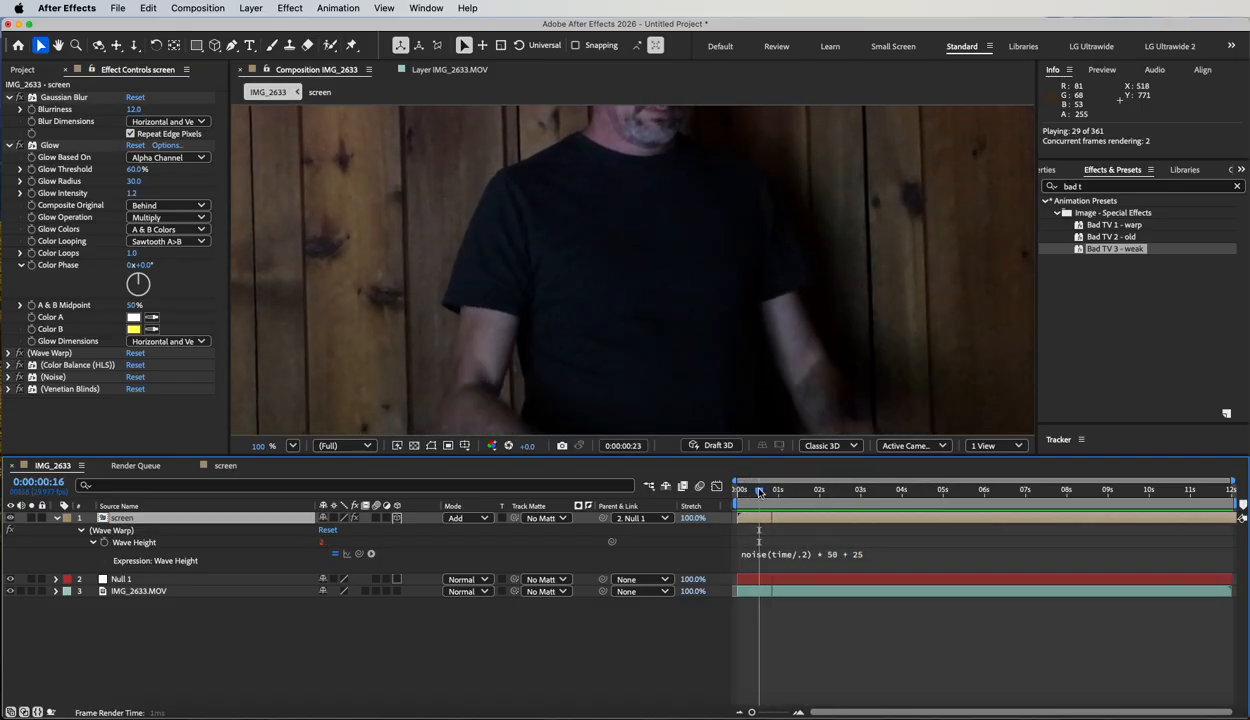
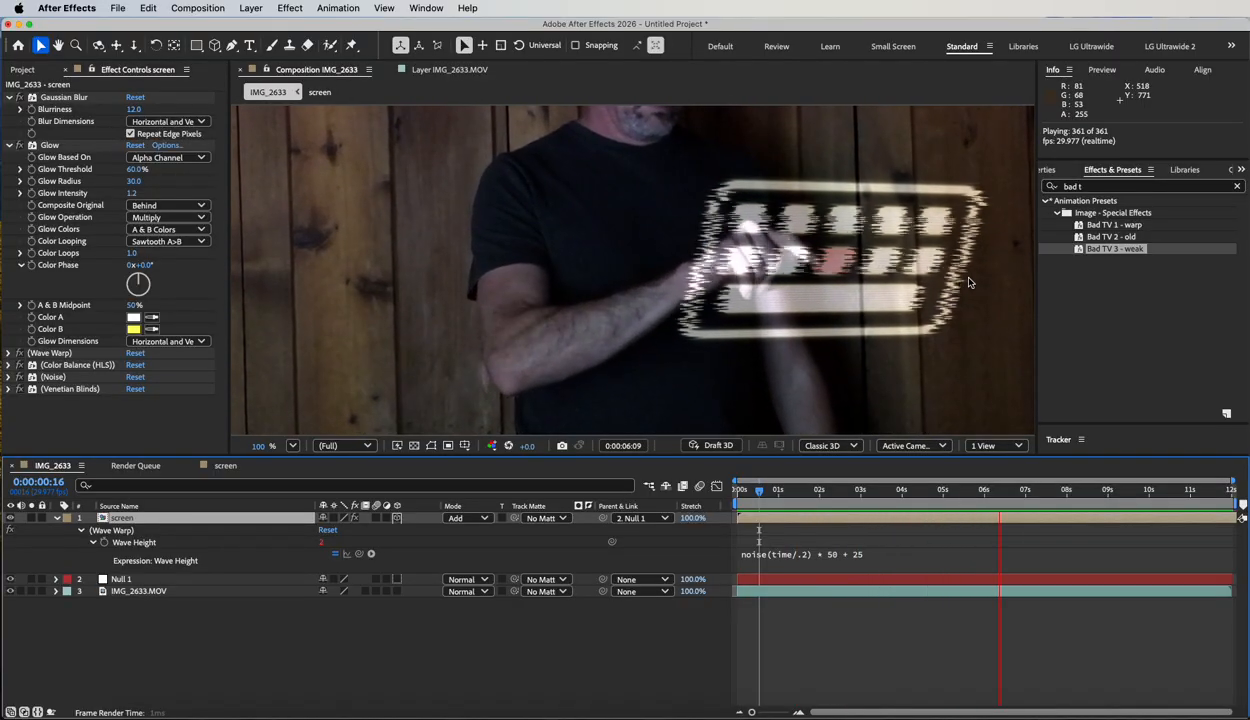
pyautogui.press('space')
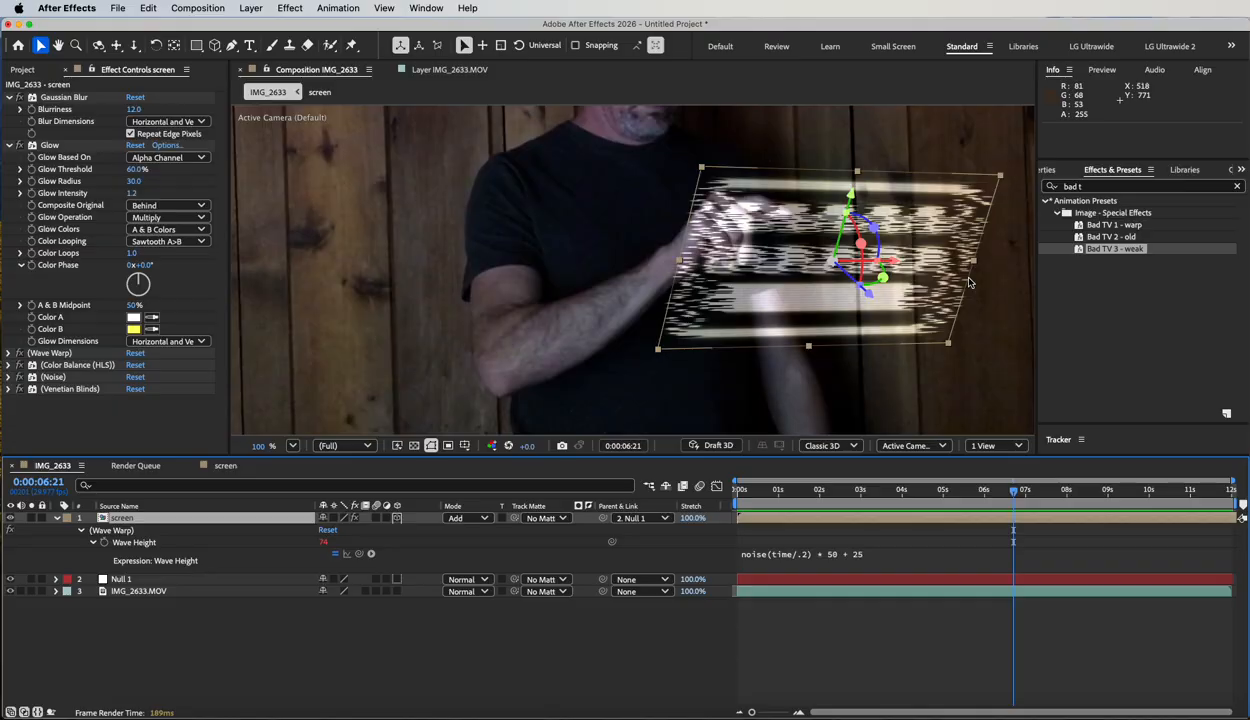
# Reduce the distortion by changing the Wave Height expression to noise(time/.2) * 30 + 10
pyautogui.click(828, 562)
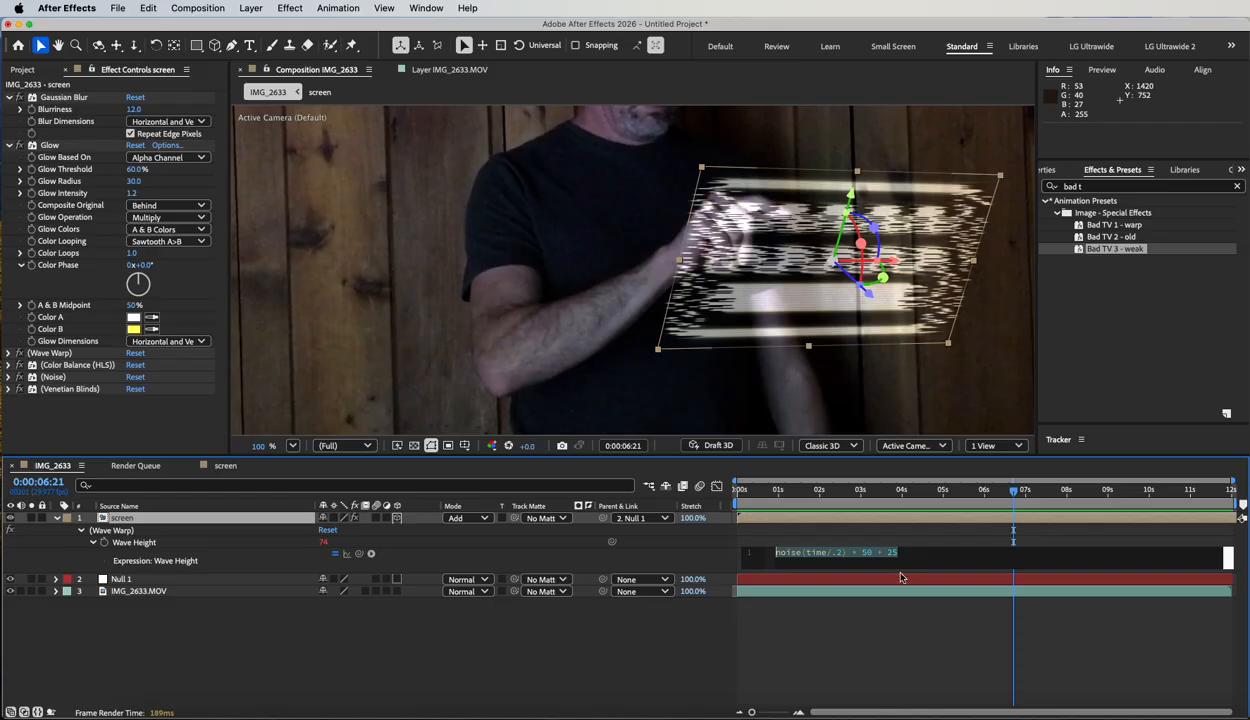
pyautogui.click(860, 553)
pyautogui.moveTo(862, 553); pyautogui.dragTo(906, 599)
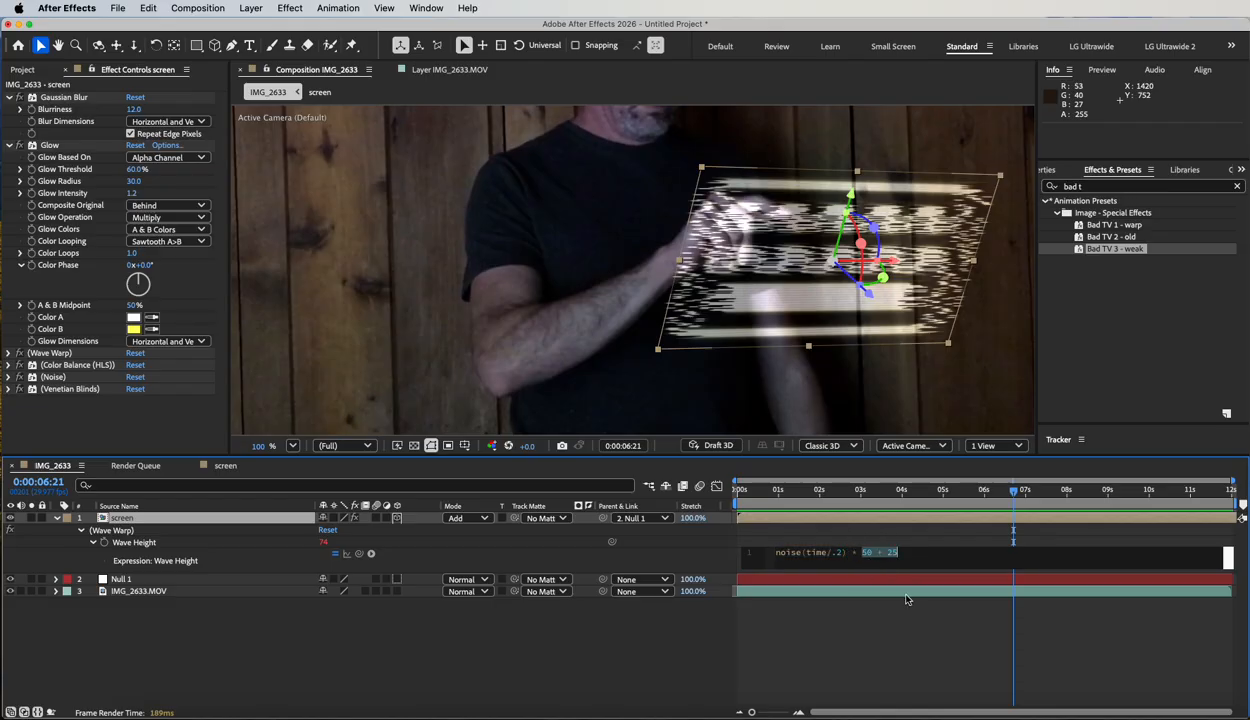
pyautogui.click(865, 555)
pyautogui.click(866, 555)
pyautogui.write('3')
pyautogui.click(900, 557)
pyautogui.write('10')
pyautogui.click(871, 637)
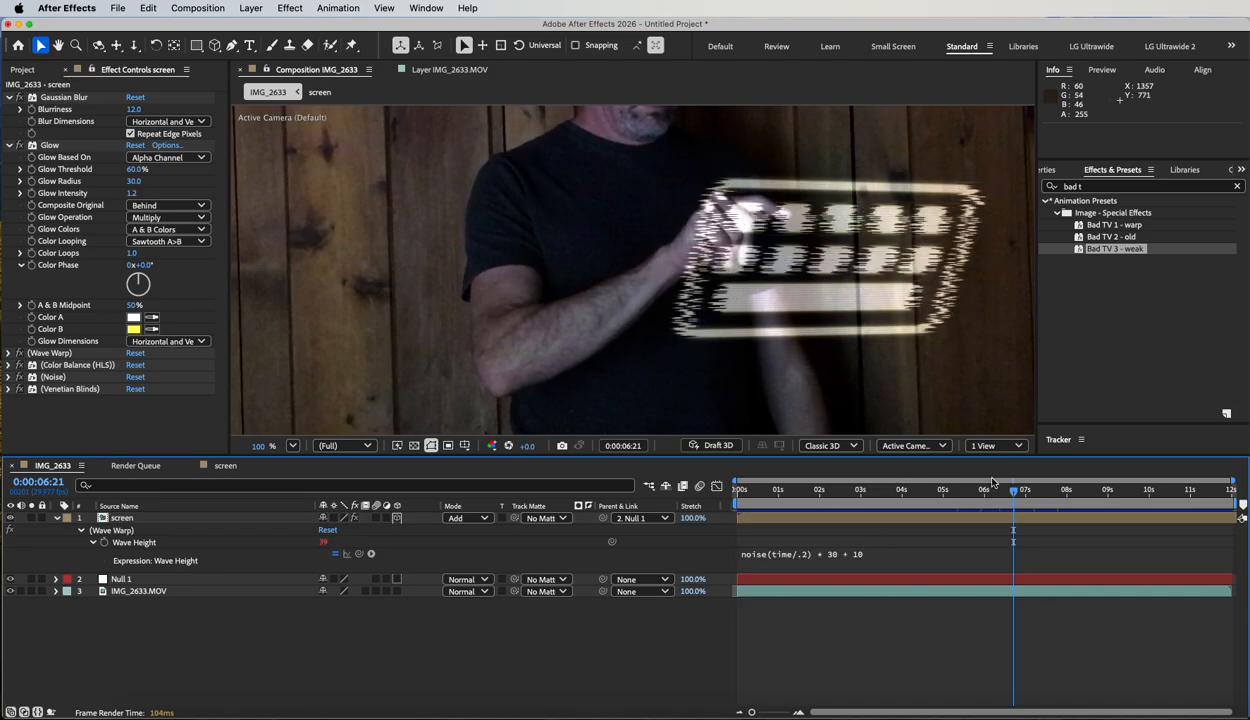
# Play the composition from 0:00:00:00 to check the weaker wave distortion
pyautogui.moveTo(1016, 490); pyautogui.dragTo(739, 489)
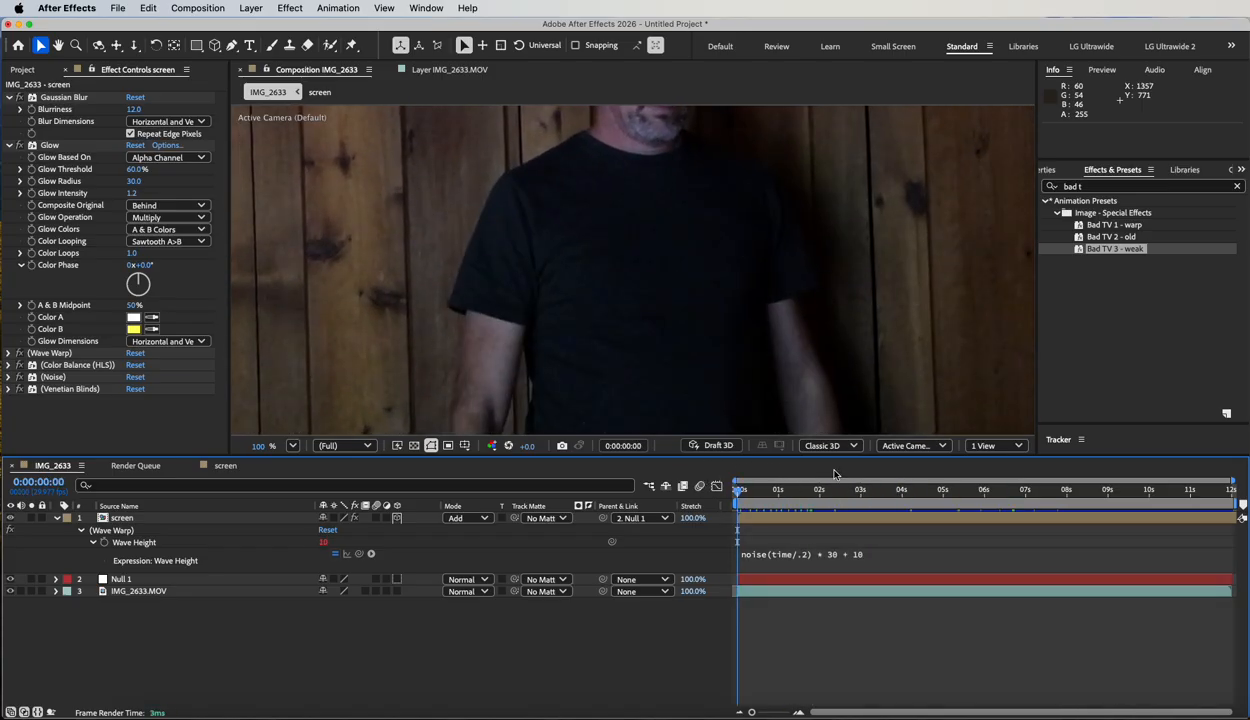
pyautogui.press('space')
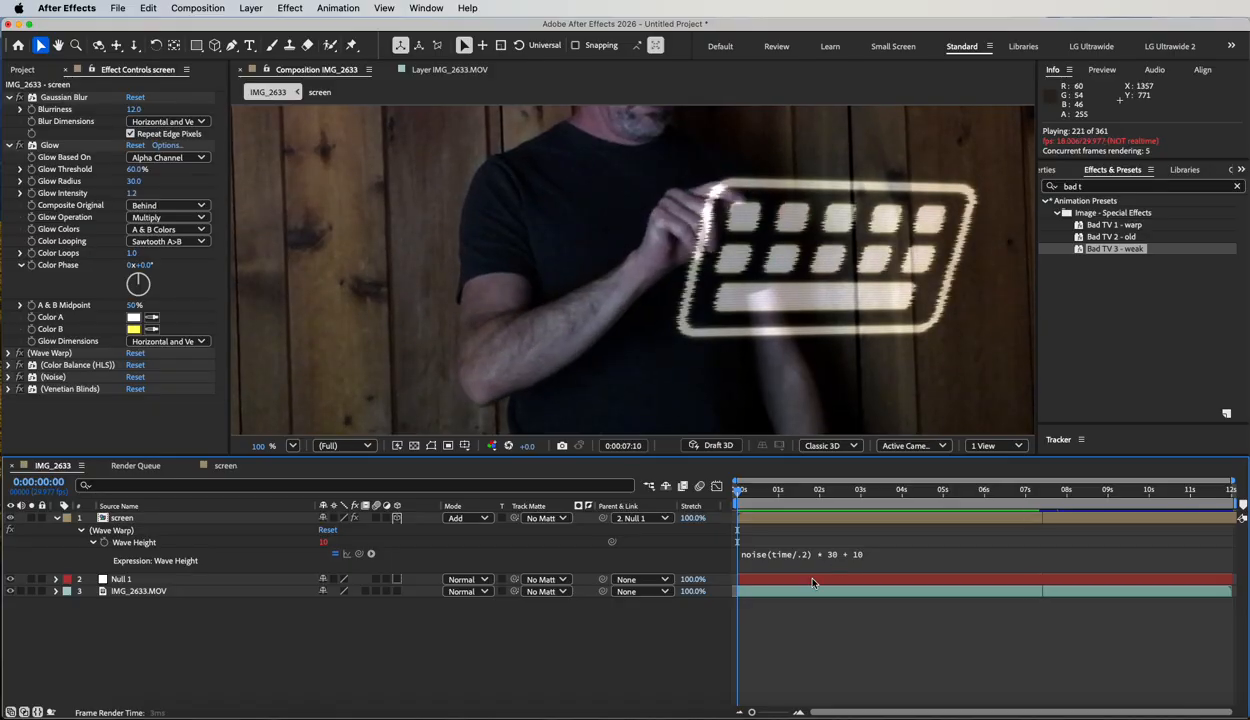
pyautogui.press('space')
# Collapse the Gaussian Blur and Glow settings and move Gaussian Blur to the end of the effect stack
pyautogui.click(10, 97)
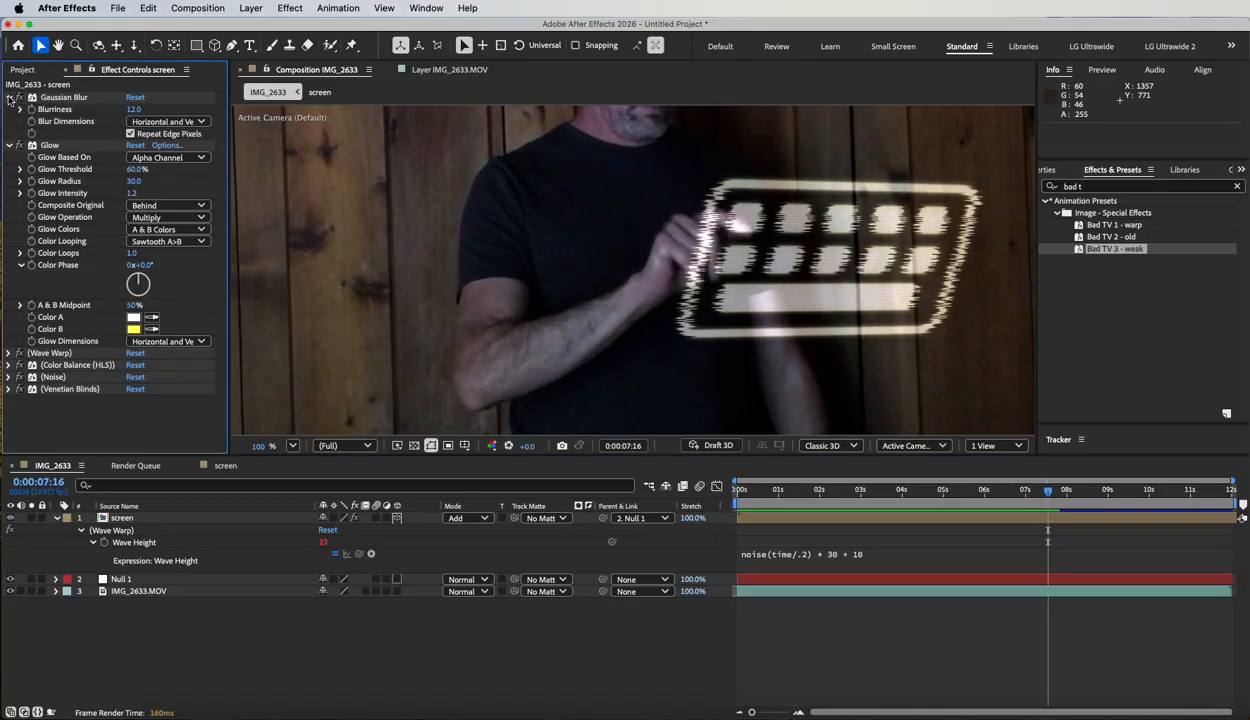
pyautogui.click(9, 109)
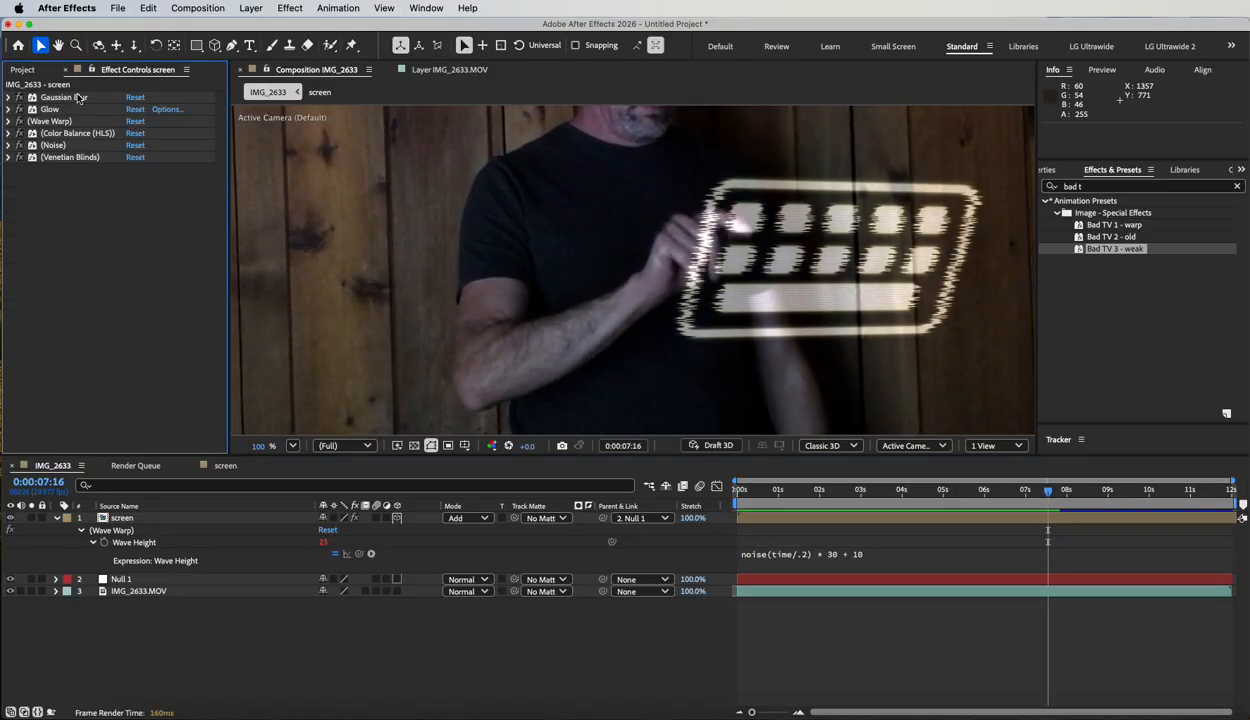
pyautogui.moveTo(77, 98); pyautogui.dragTo(104, 176)
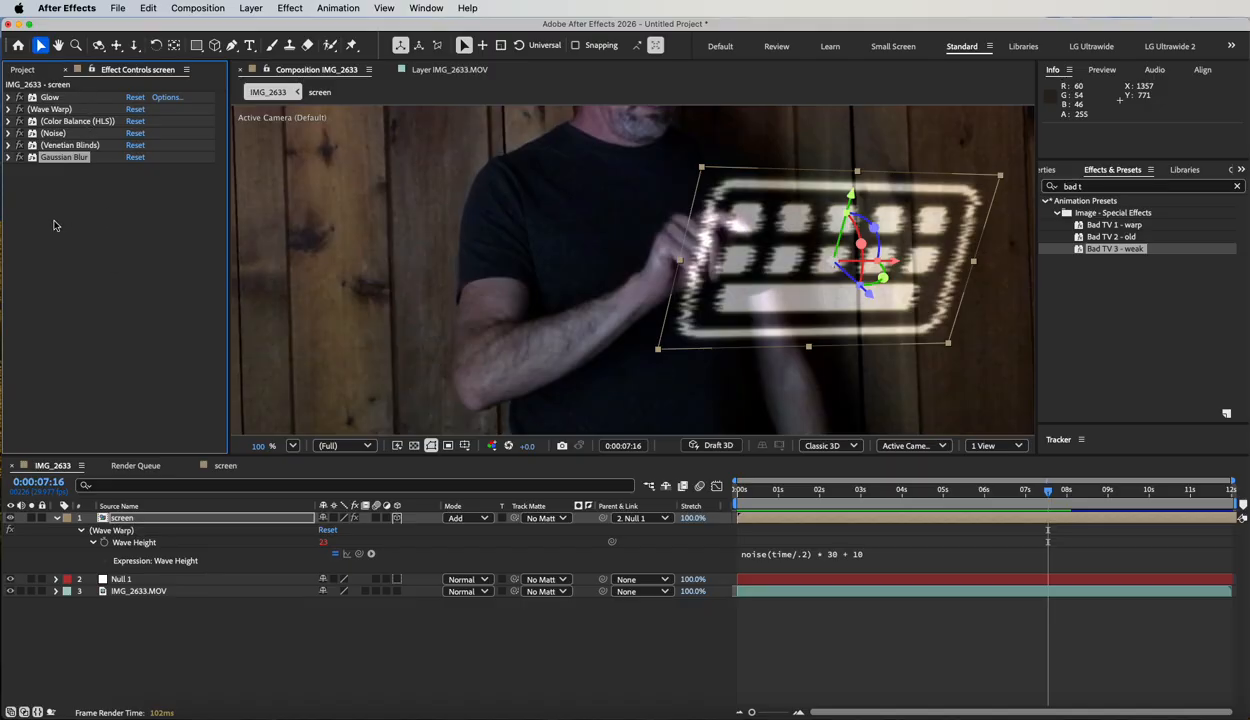
pyautogui.click(122, 652)
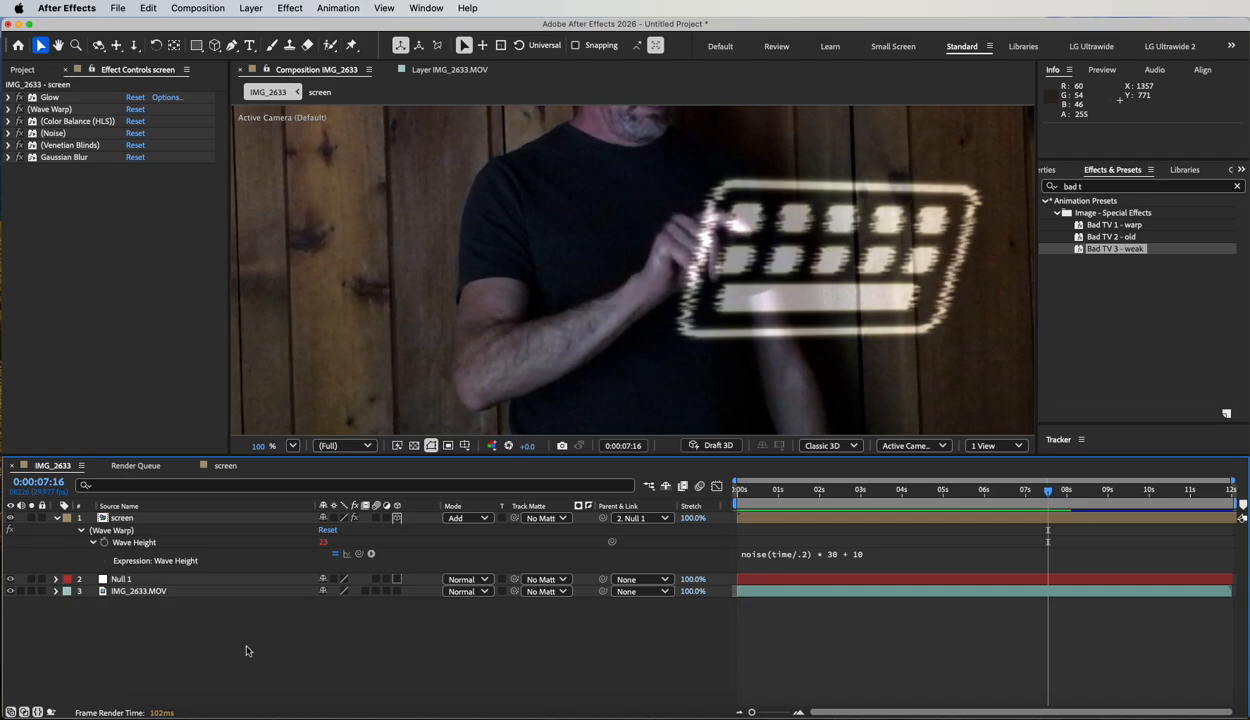
# Preview the blurred result and scrub to 0:00:03:23 to inspect the keyboard
pyautogui.press('space')
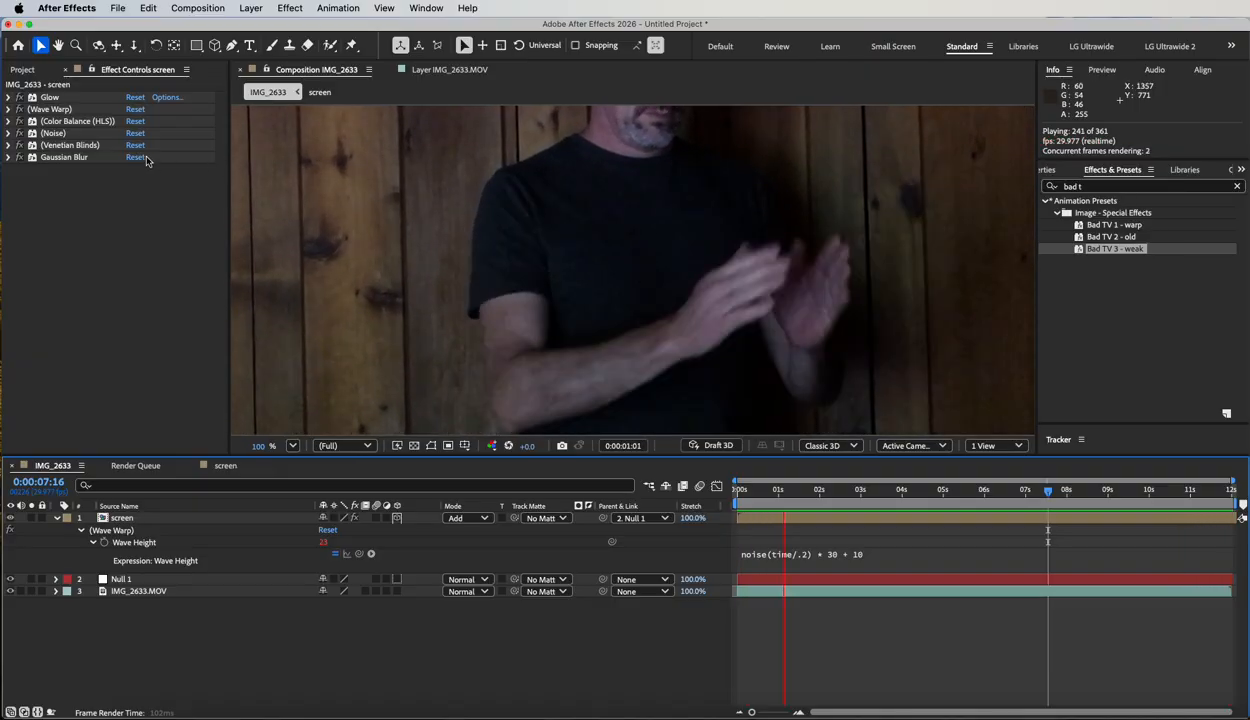
pyautogui.press('space')
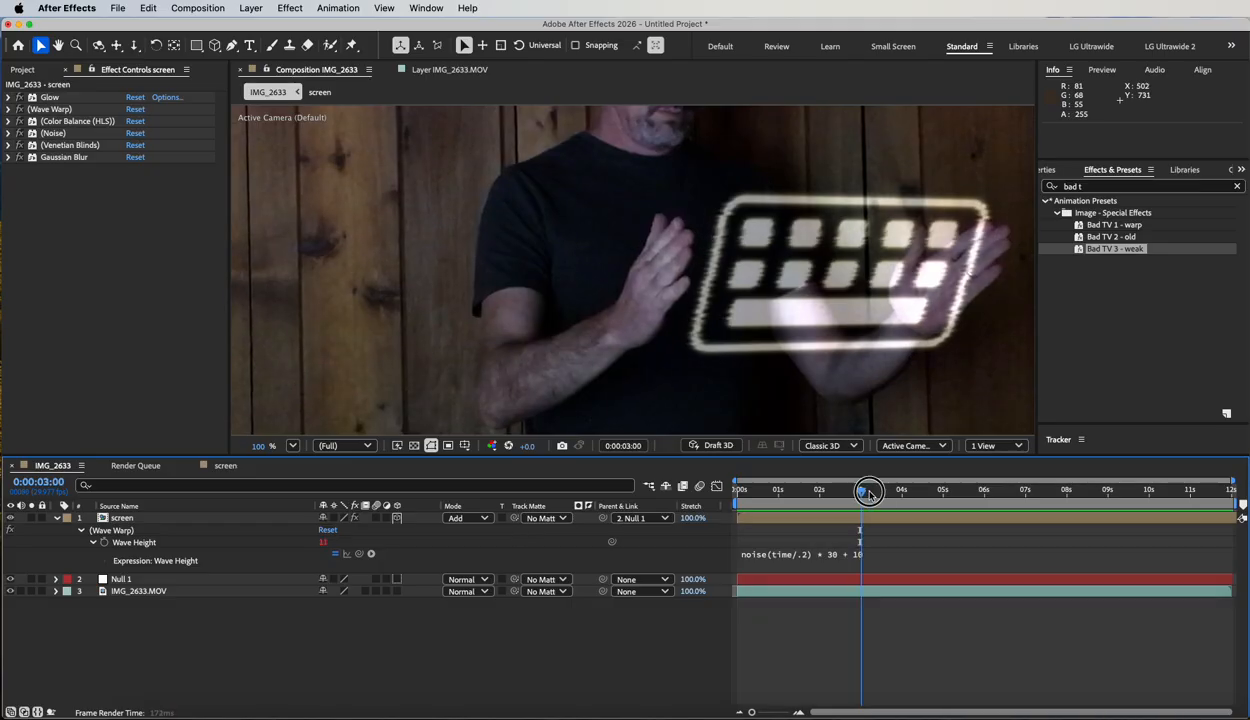
pyautogui.moveTo(860, 491); pyautogui.dragTo(893, 491)
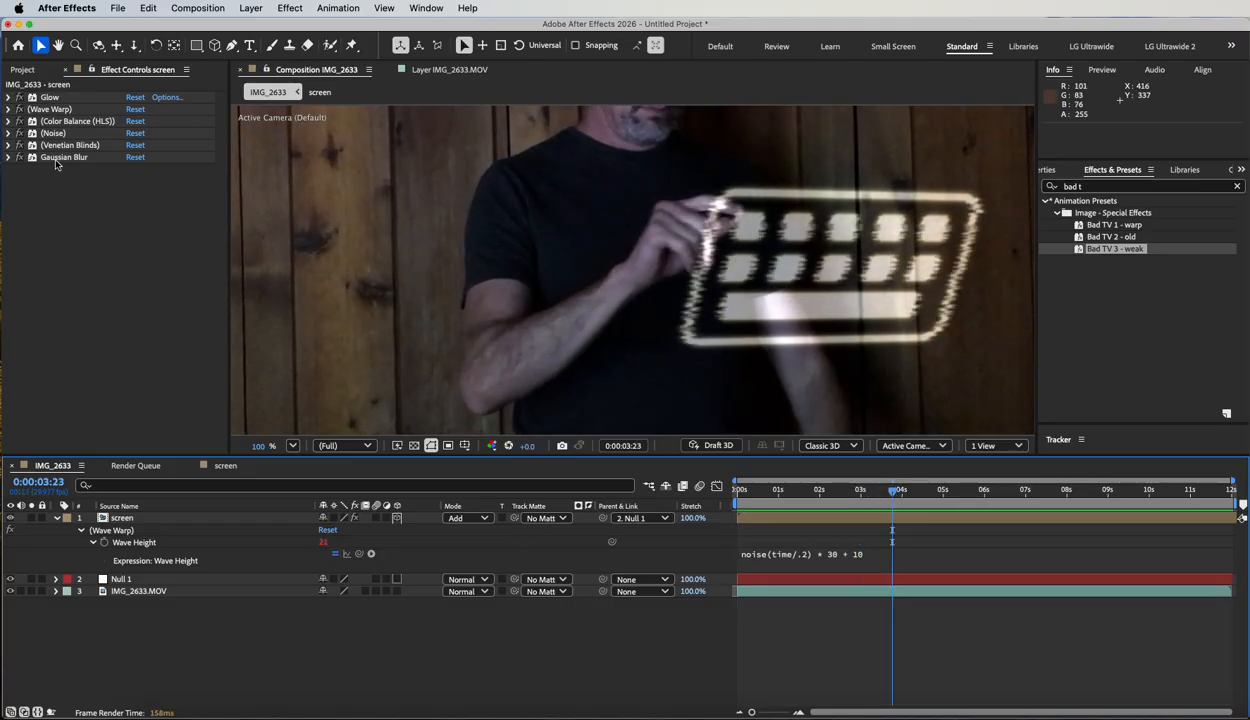
# Move Gaussian Blur between Glow and Wave Warp in the effect stack and check the result at 0:00:04:19
pyautogui.moveTo(52, 163); pyautogui.dragTo(82, 106)
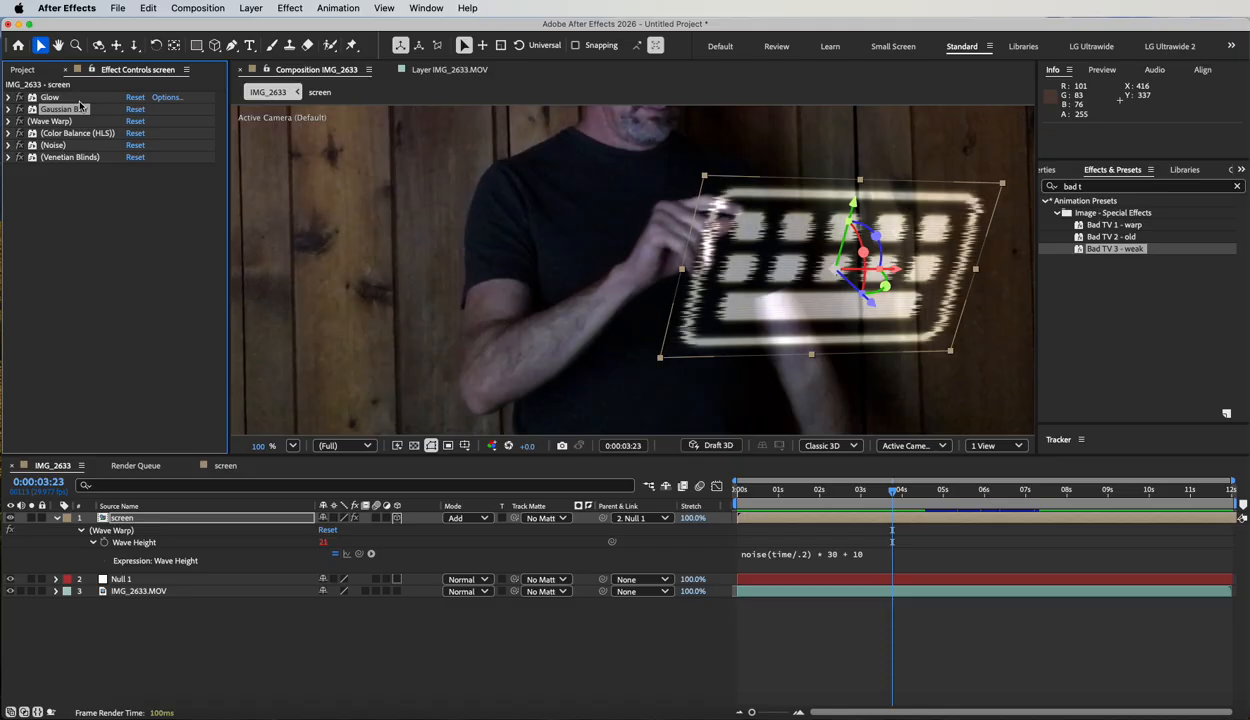
pyautogui.click(148, 654)
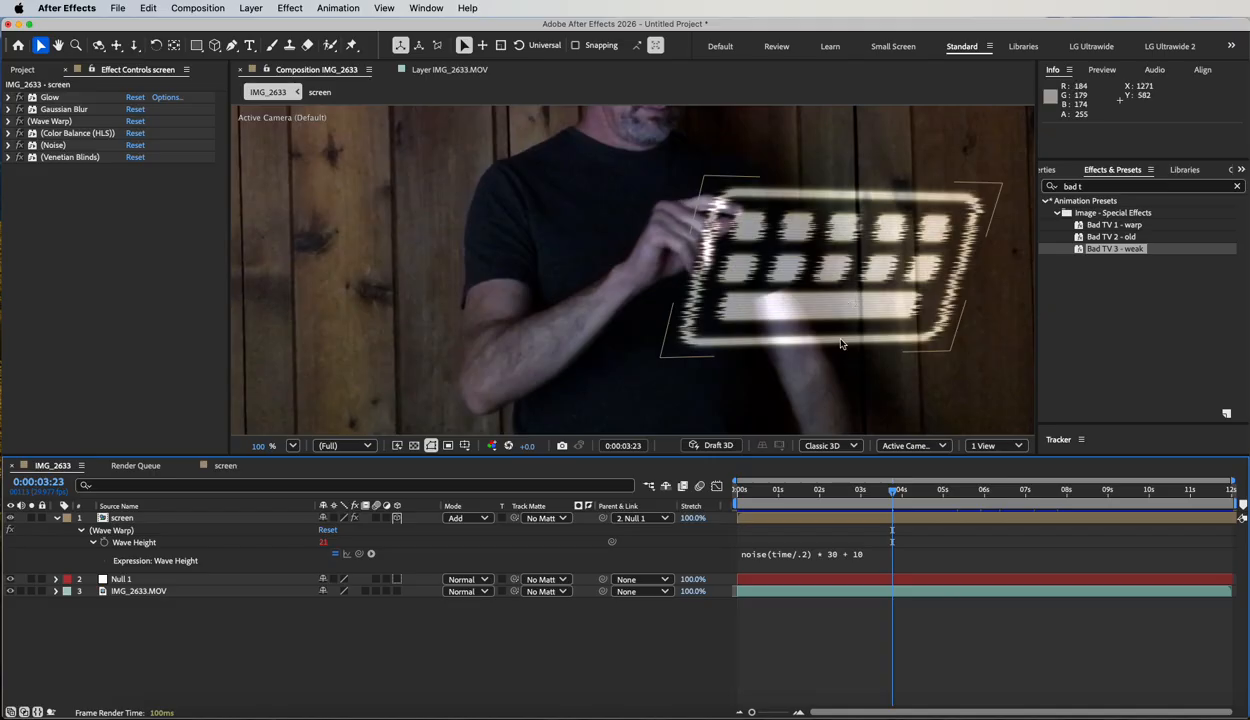
pyautogui.moveTo(893, 490); pyautogui.dragTo(928, 490)
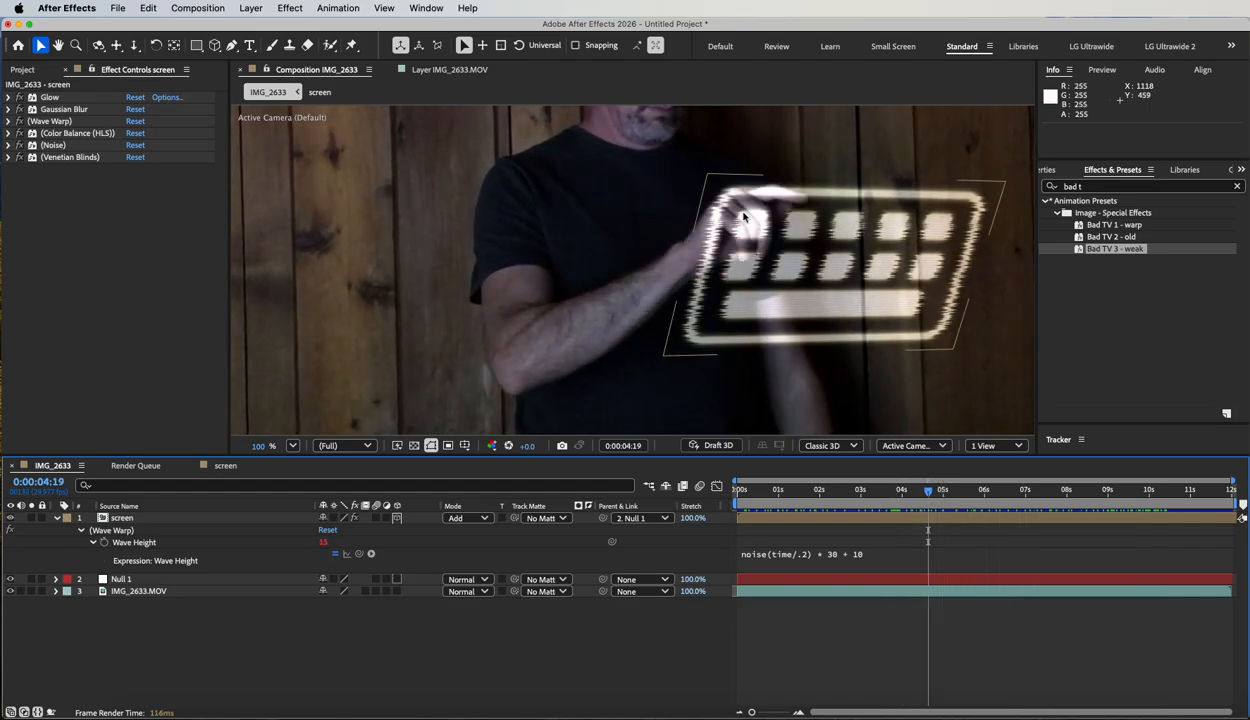
# At 0:00:04:11, shift the screen layer slightly downward along its Y axis to align the keys with the finger
pyautogui.scroll(-2, 743, 217)
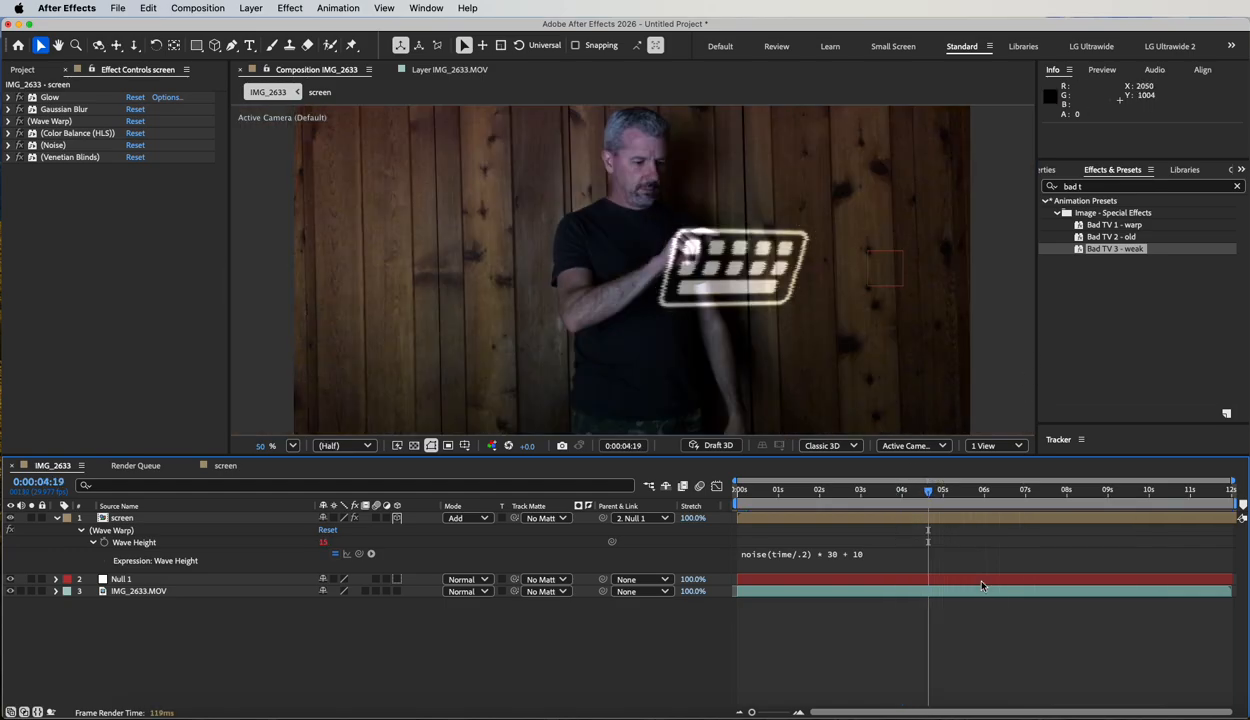
pyautogui.moveTo(906, 488)
pyautogui.mouseDown()
pyautogui.moveTo(893, 490)
pyautogui.moveTo(916, 490)
pyautogui.mouseUp()
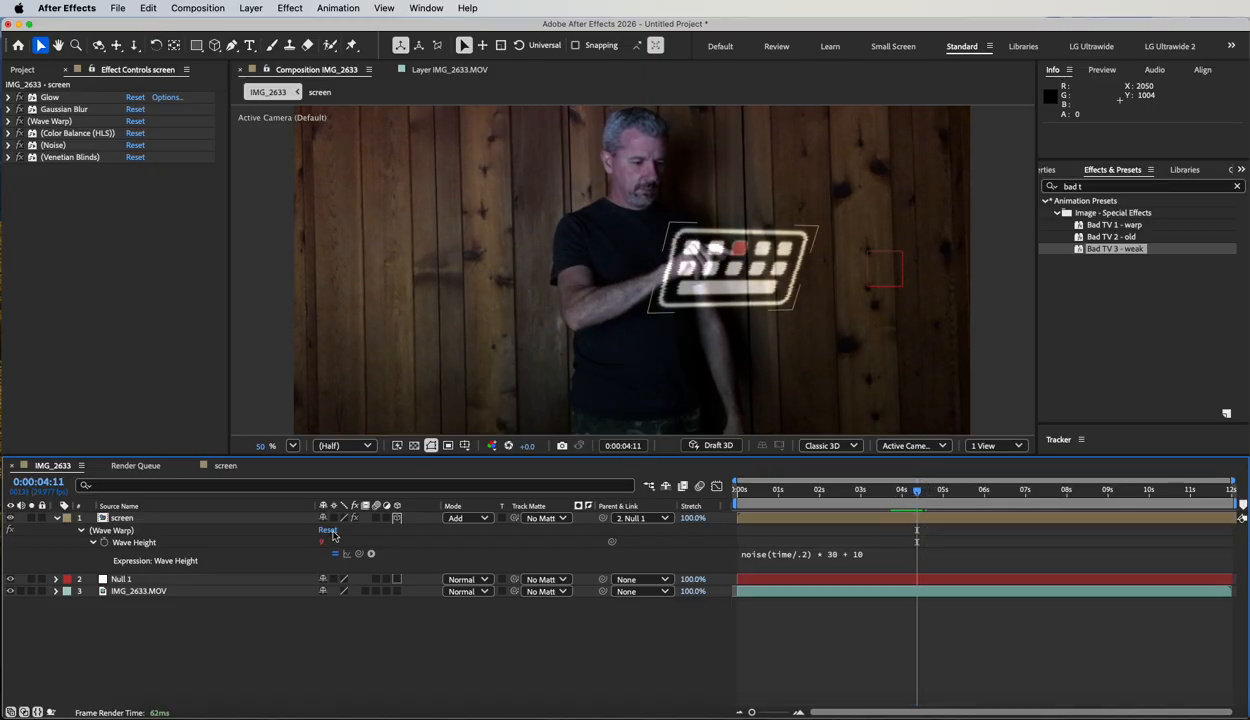
pyautogui.click(118, 519)
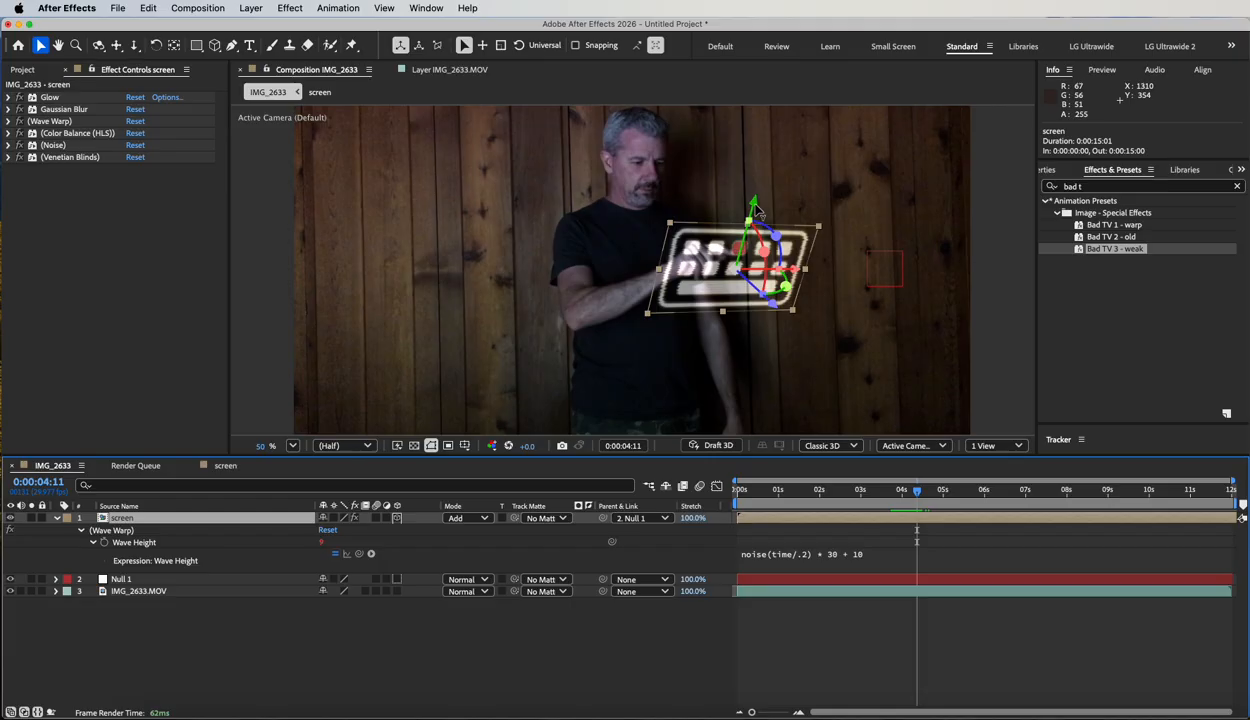
pyautogui.moveTo(757, 212); pyautogui.dragTo(758, 214)
pyautogui.click(615, 684)
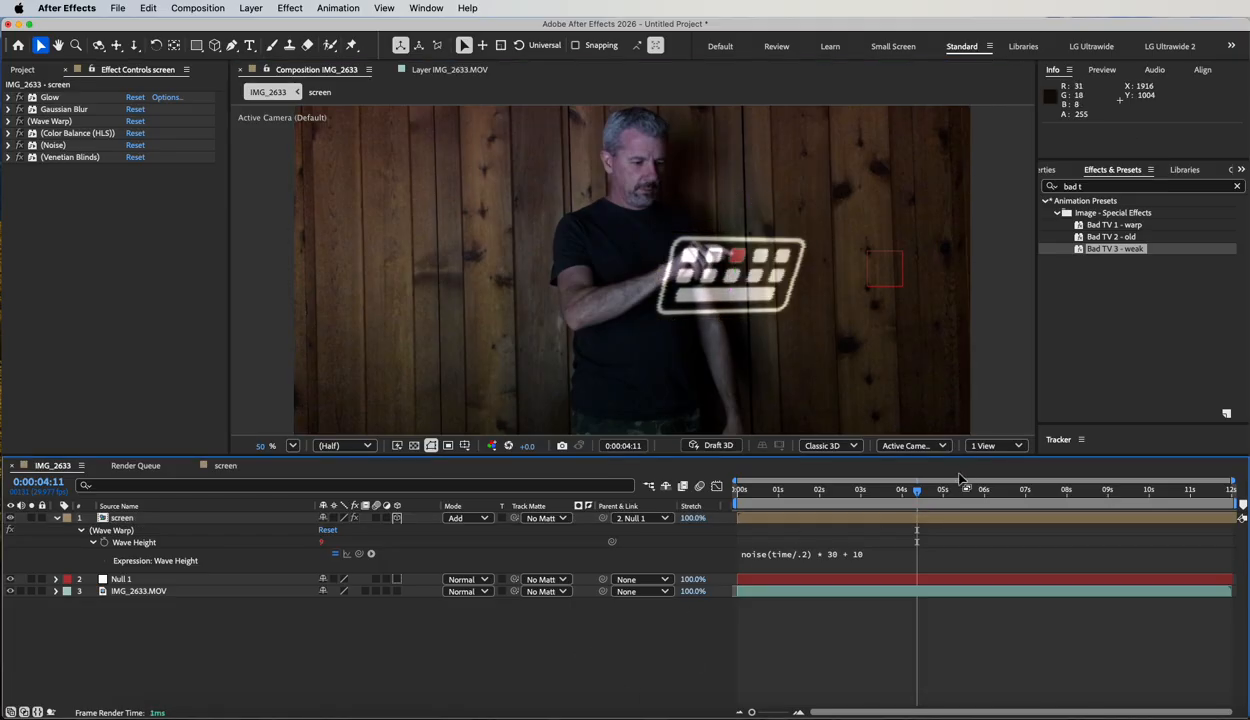
# Preview the whole composition from the beginning with the repositioned keyboard
pyautogui.moveTo(916, 490); pyautogui.dragTo(693, 473)
pyautogui.press('space')
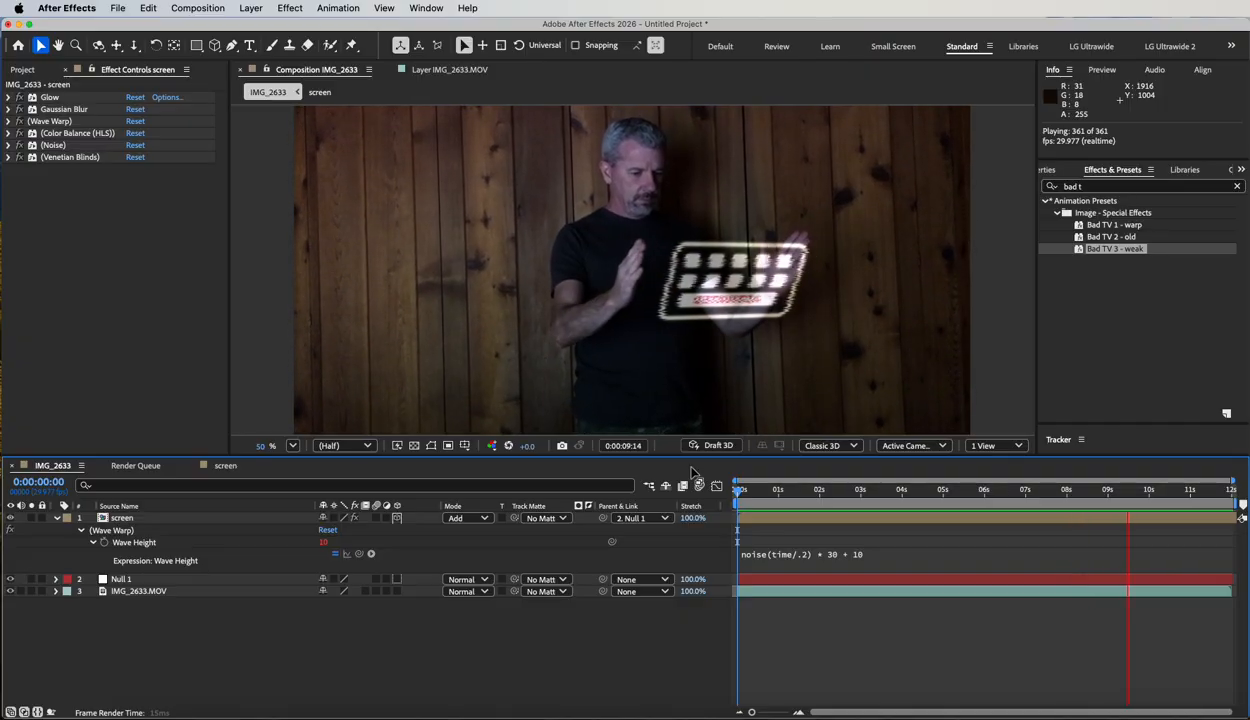
# Reveal the keyframes and shift the screen layer's last two Scale keyframes slightly earlier, with the first of them at 0:00:09:07
pyautogui.press('space')
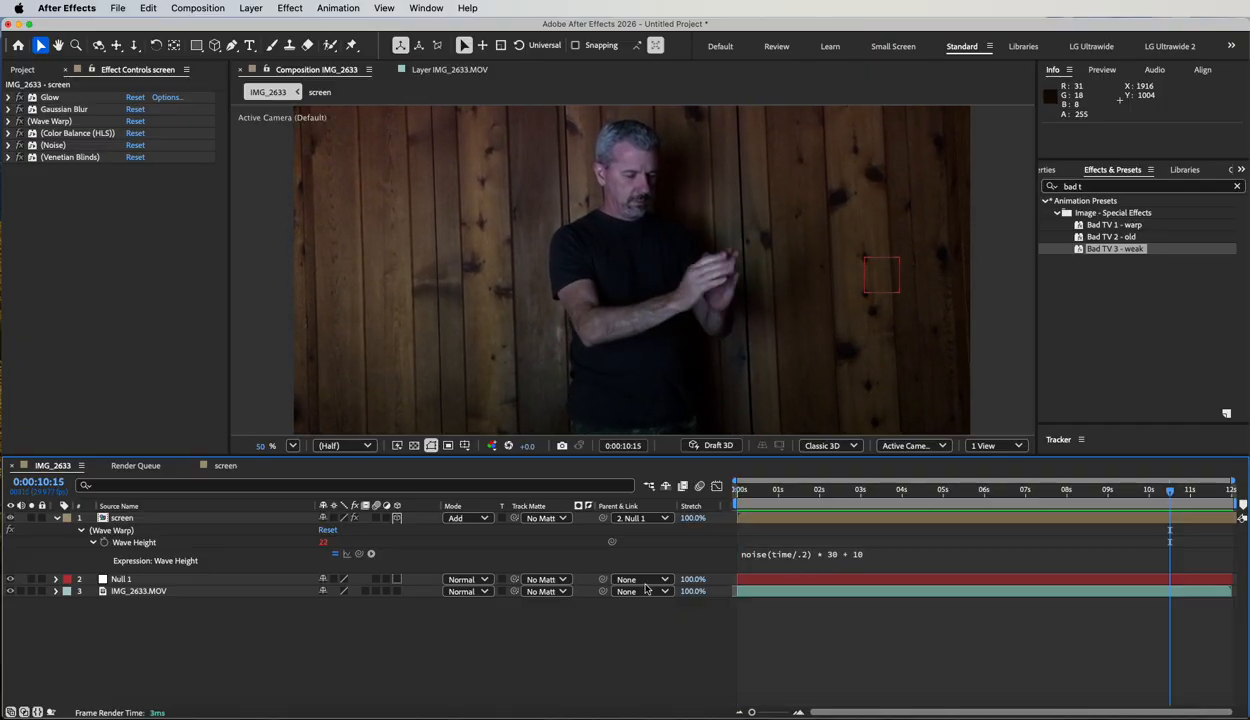
pyautogui.press('u')
pyautogui.moveTo(1106, 497); pyautogui.dragTo(1134, 493)
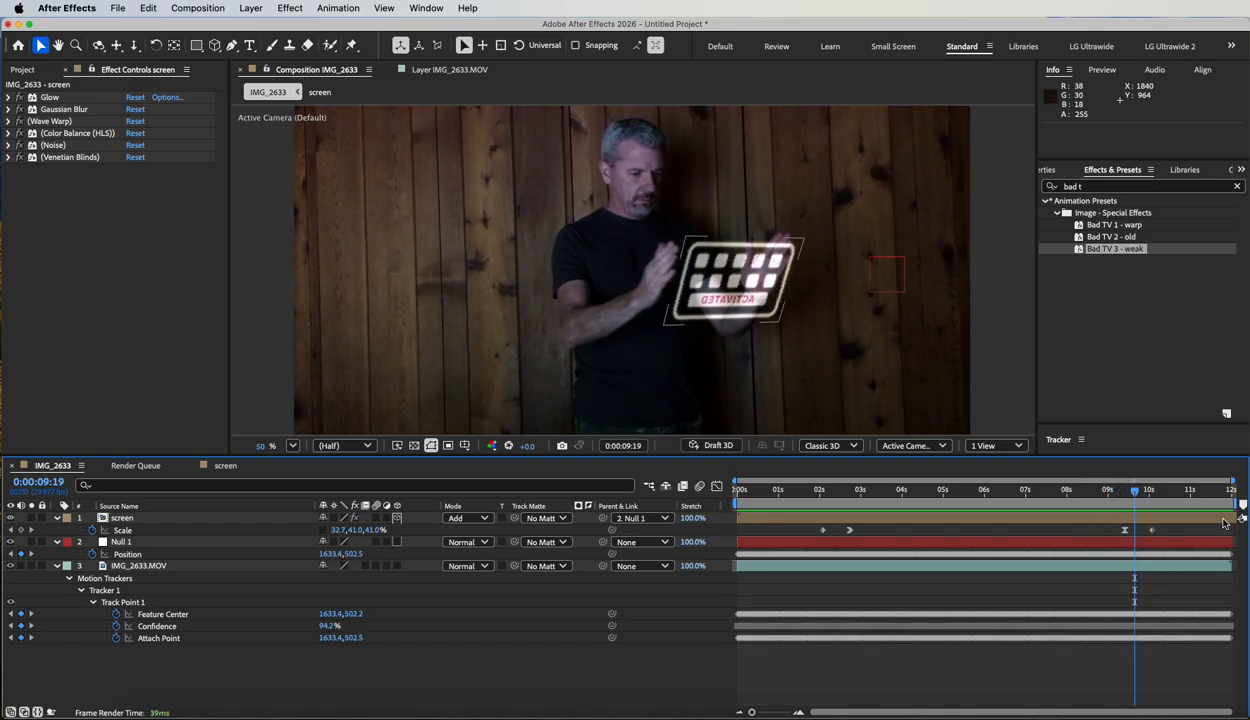
pyautogui.moveTo(1164, 535); pyautogui.dragTo(1119, 533)
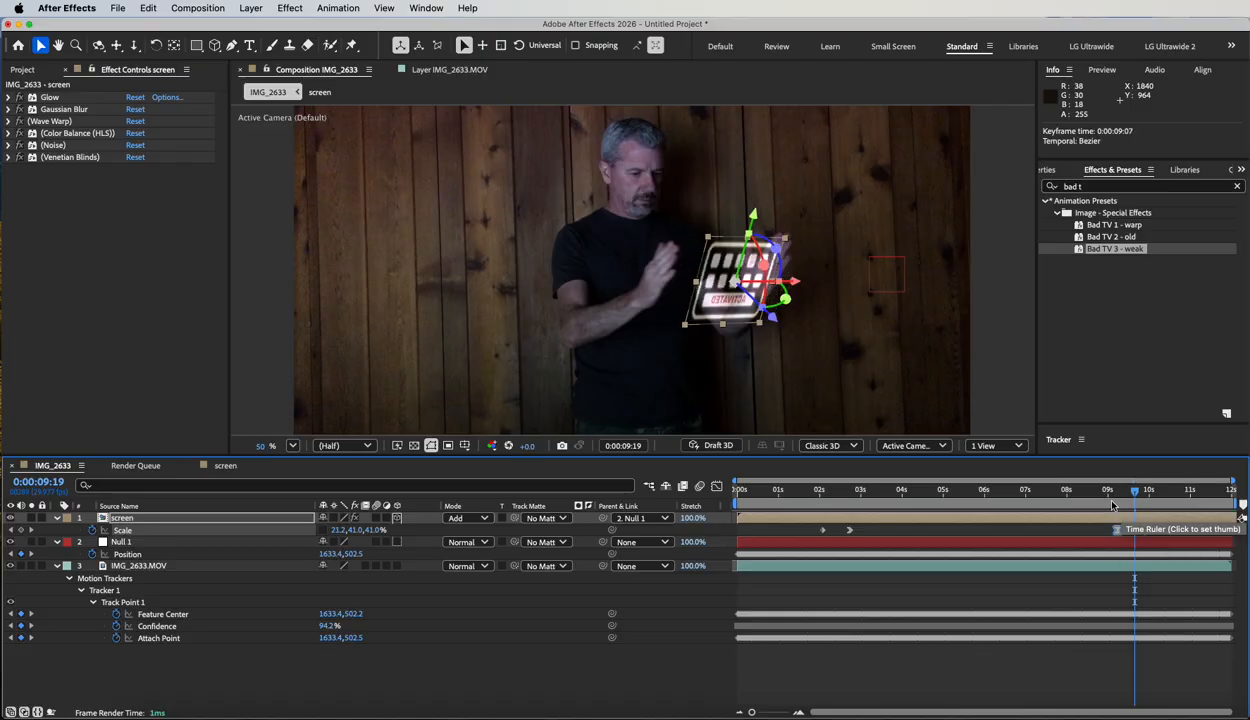
# At 0:00:09:00, rotate the screen layer about -6.5° around its Y axis, and check the footage through 0:00:11:16
pyautogui.moveTo(1097, 491)
pyautogui.mouseDown()
pyautogui.moveTo(1145, 490)
pyautogui.moveTo(1107, 490)
pyautogui.mouseUp()
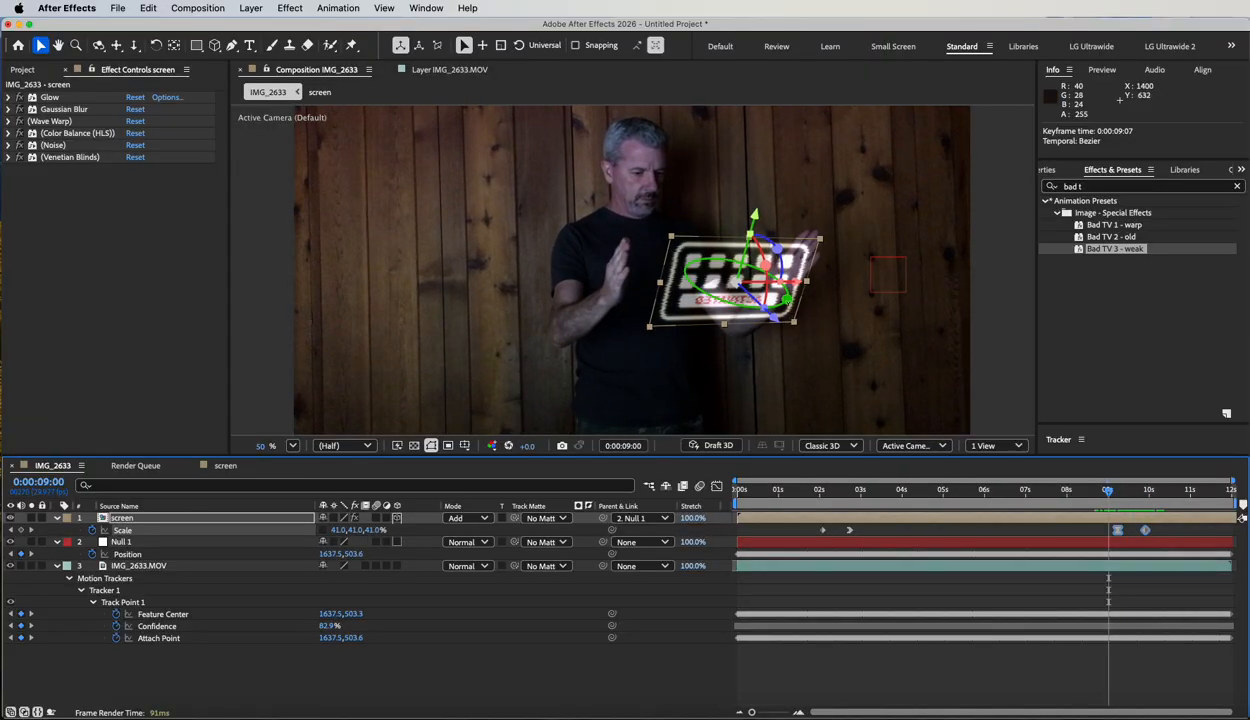
pyautogui.moveTo(787, 298); pyautogui.dragTo(790, 303)
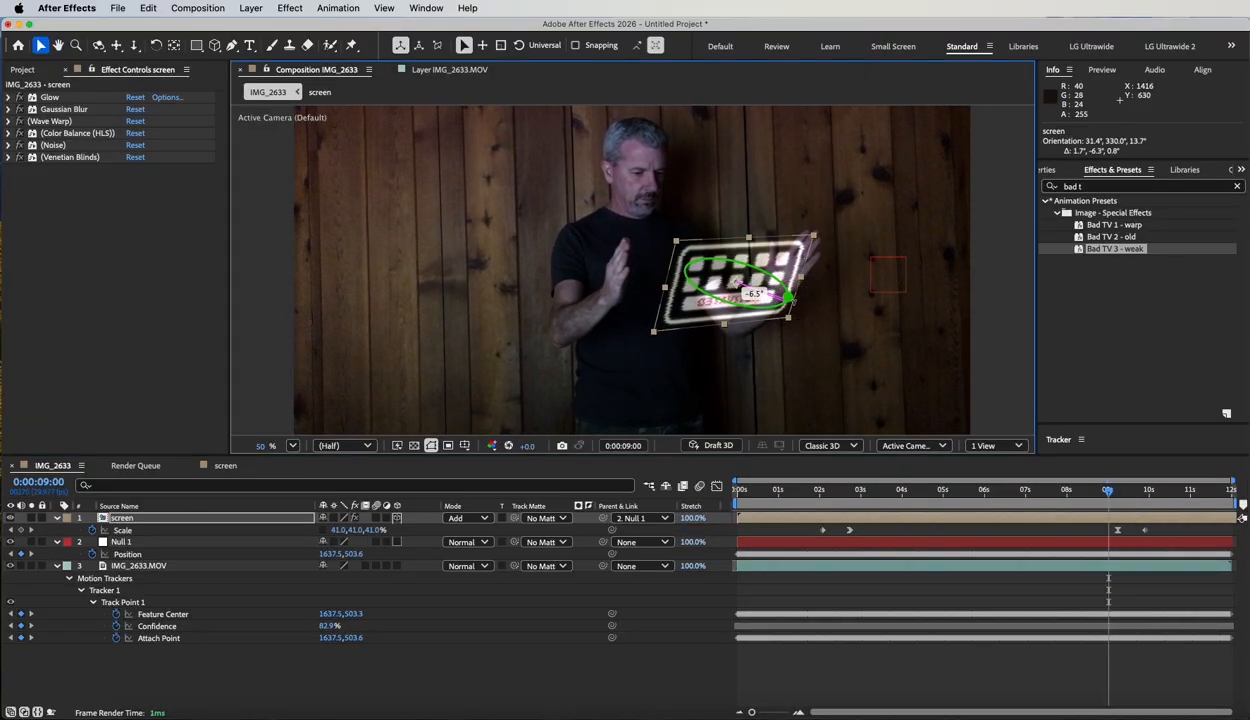
pyautogui.moveTo(1107, 493); pyautogui.dragTo(1213, 492)
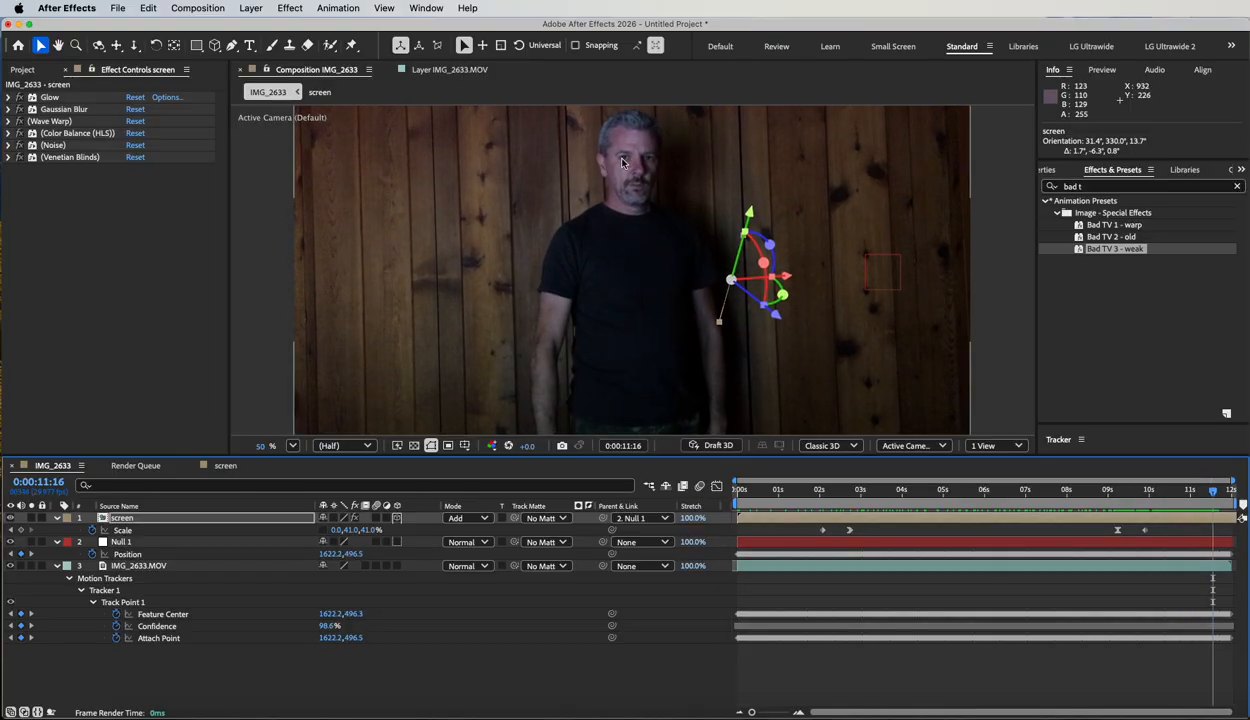
# Collapse the properties of all three layers and end the work area at 0:00:11:28
pyautogui.click(57, 517)
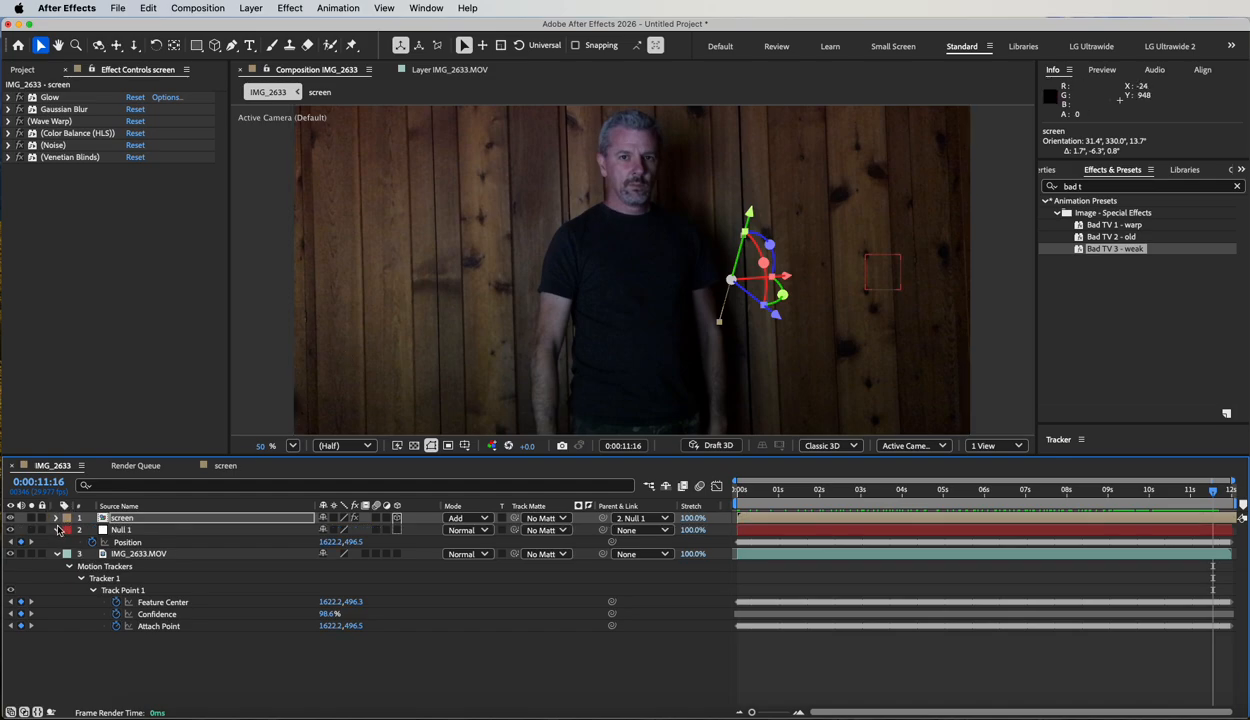
pyautogui.click(57, 529)
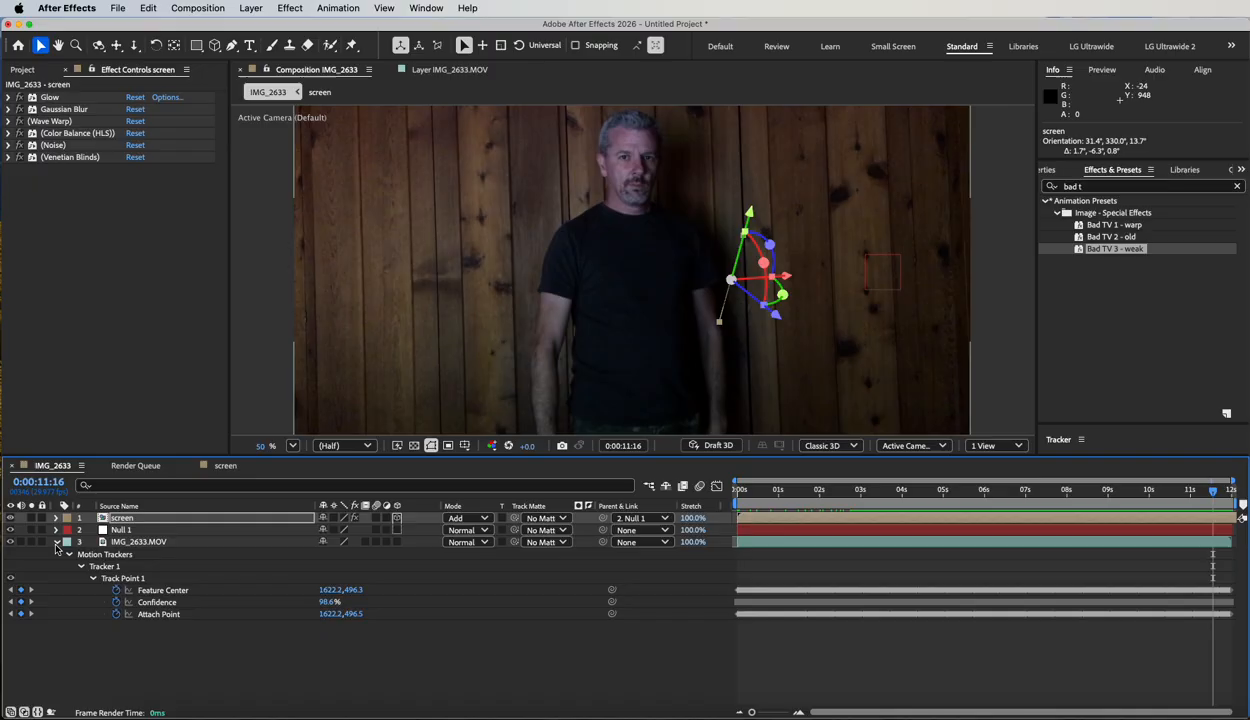
pyautogui.click(57, 542)
pyautogui.click(140, 542)
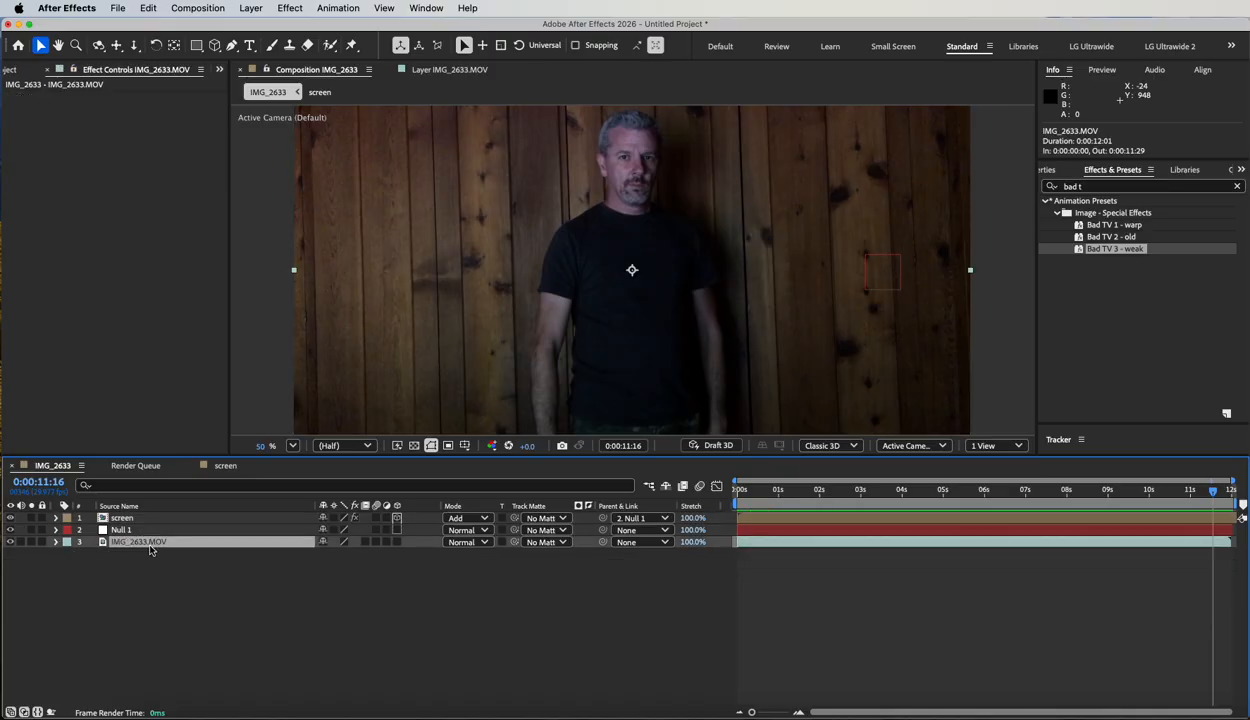
pyautogui.moveTo(1211, 494)
pyautogui.mouseDown()
pyautogui.moveTo(1166, 491)
pyautogui.moveTo(1226, 491)
pyautogui.mouseUp()
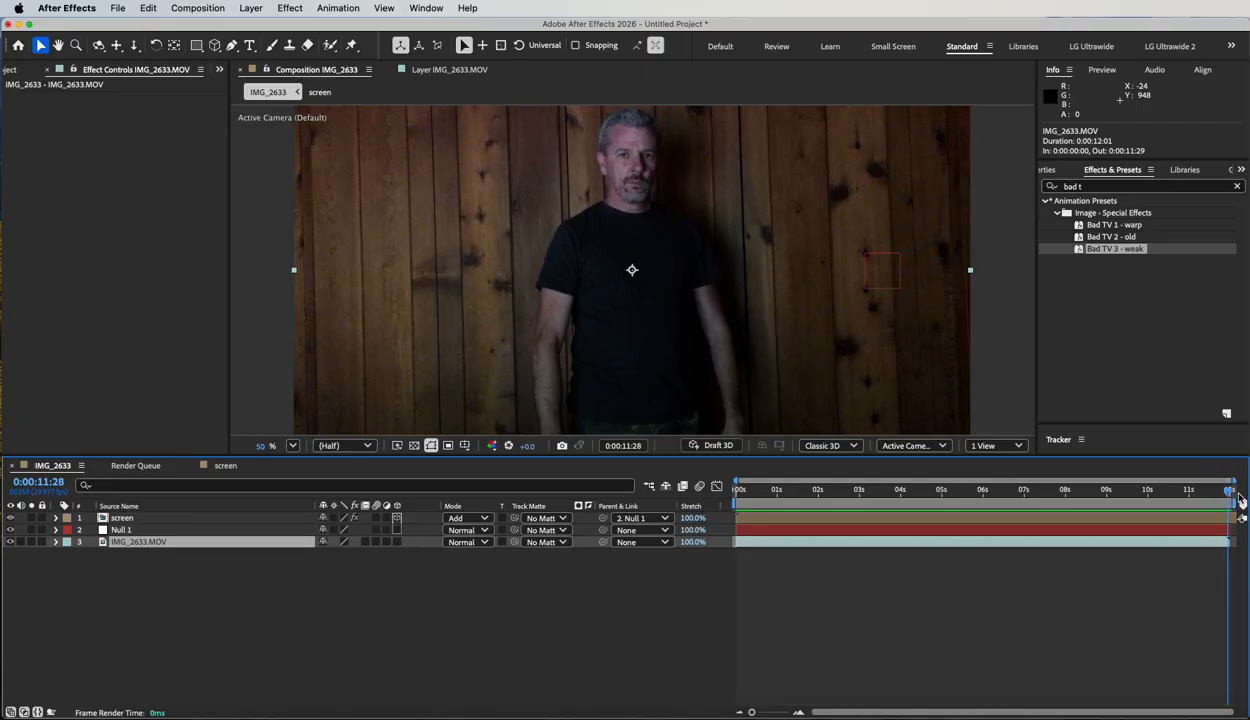
pyautogui.press('n')
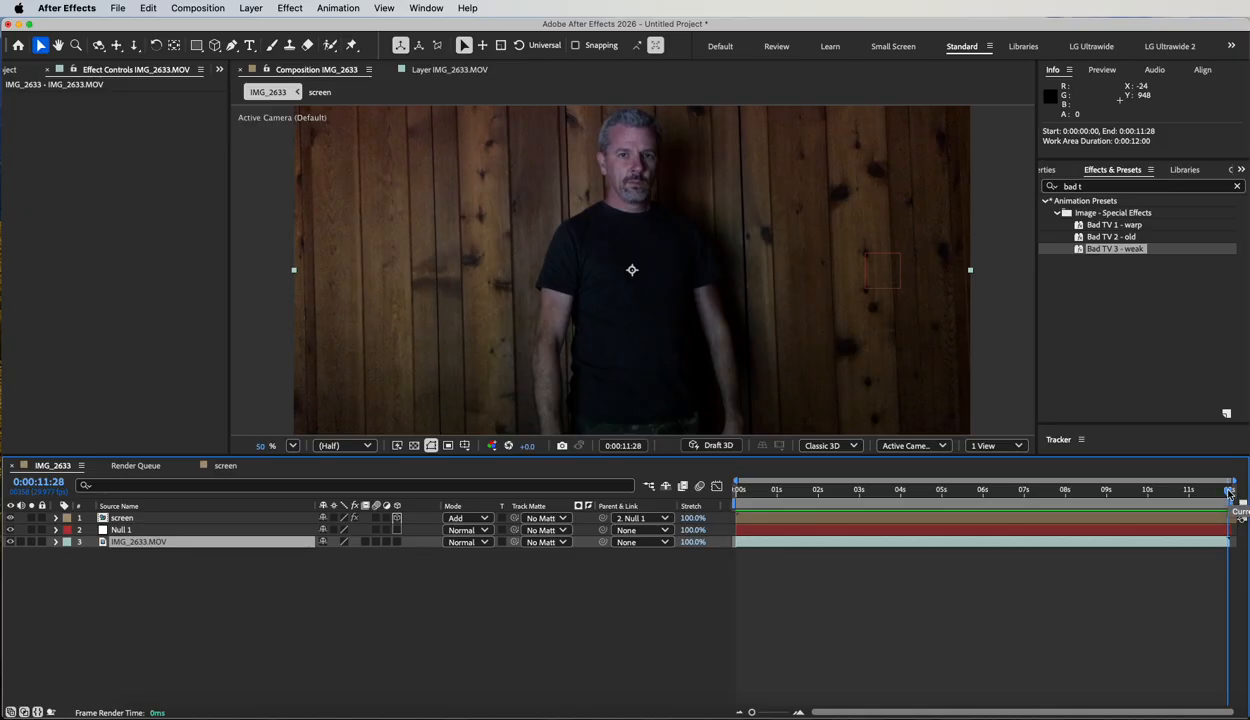
# Start Track Motion on IMG_2633.MOV at 0:00:11:28 and fit the track point around the man's right eye
pyautogui.scroll(2, 908, 343)
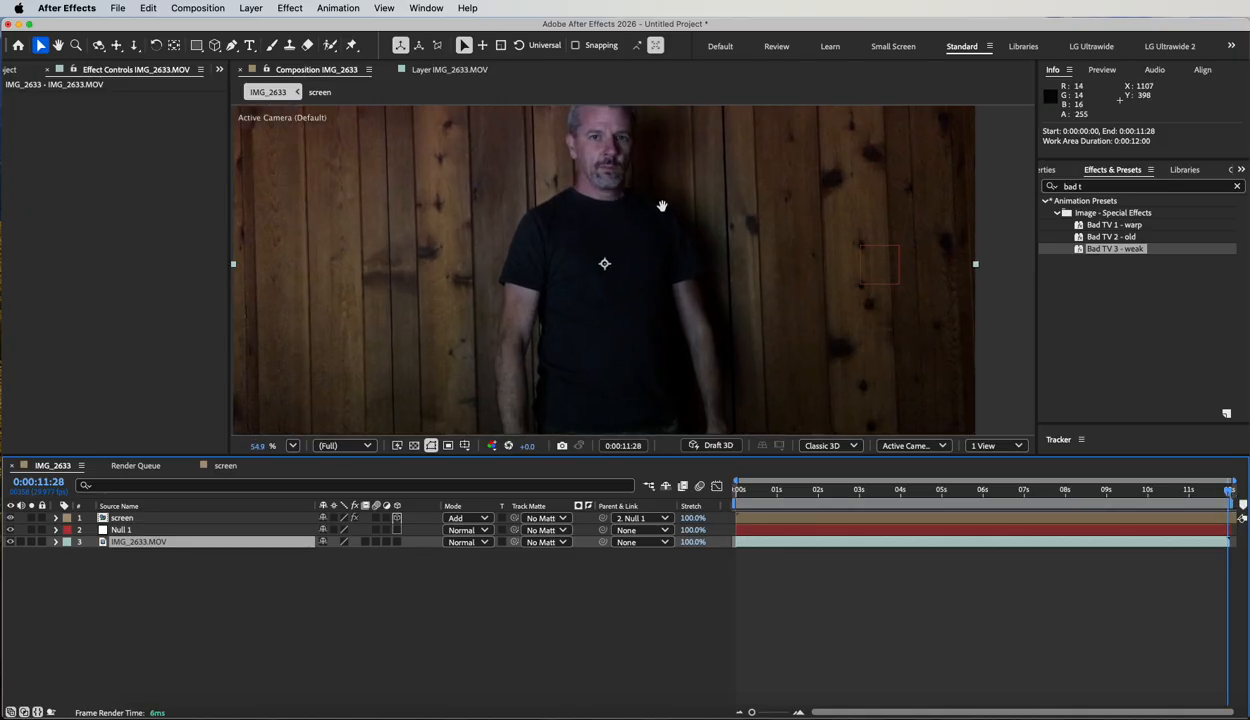
pyautogui.moveTo(661, 206); pyautogui.dragTo(629, 306)
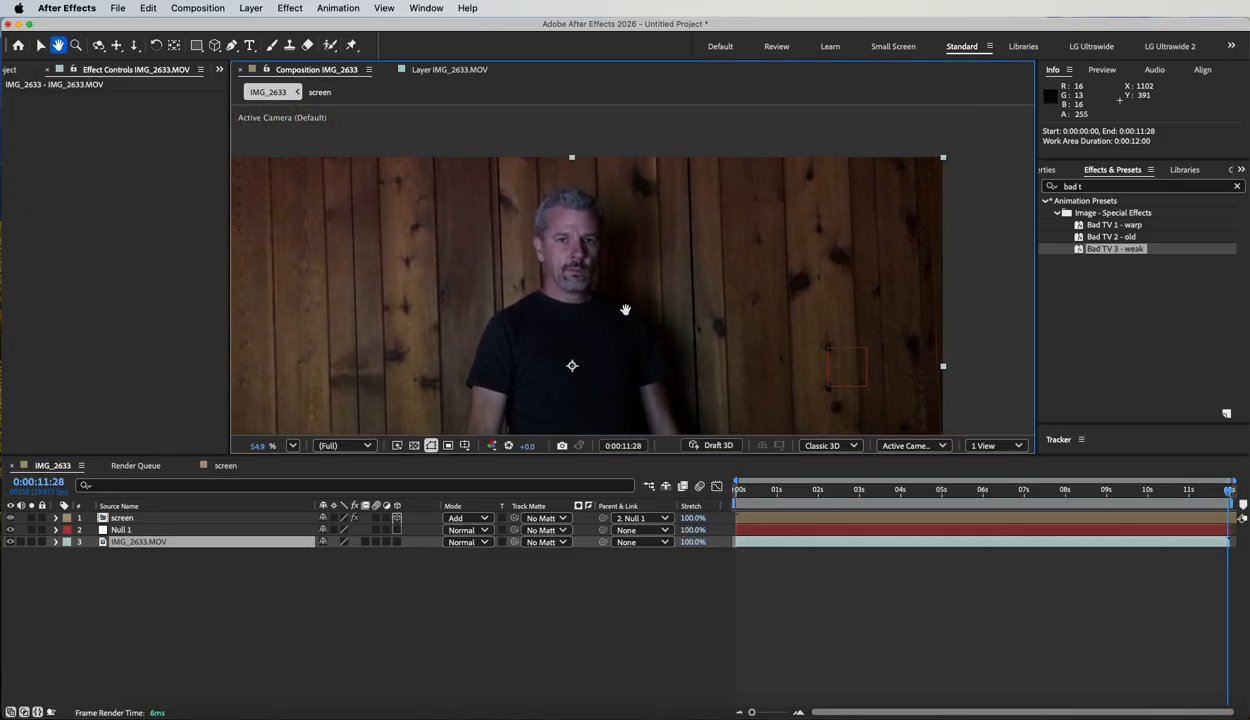
pyautogui.click(138, 542)
pyautogui.click(334, 8)
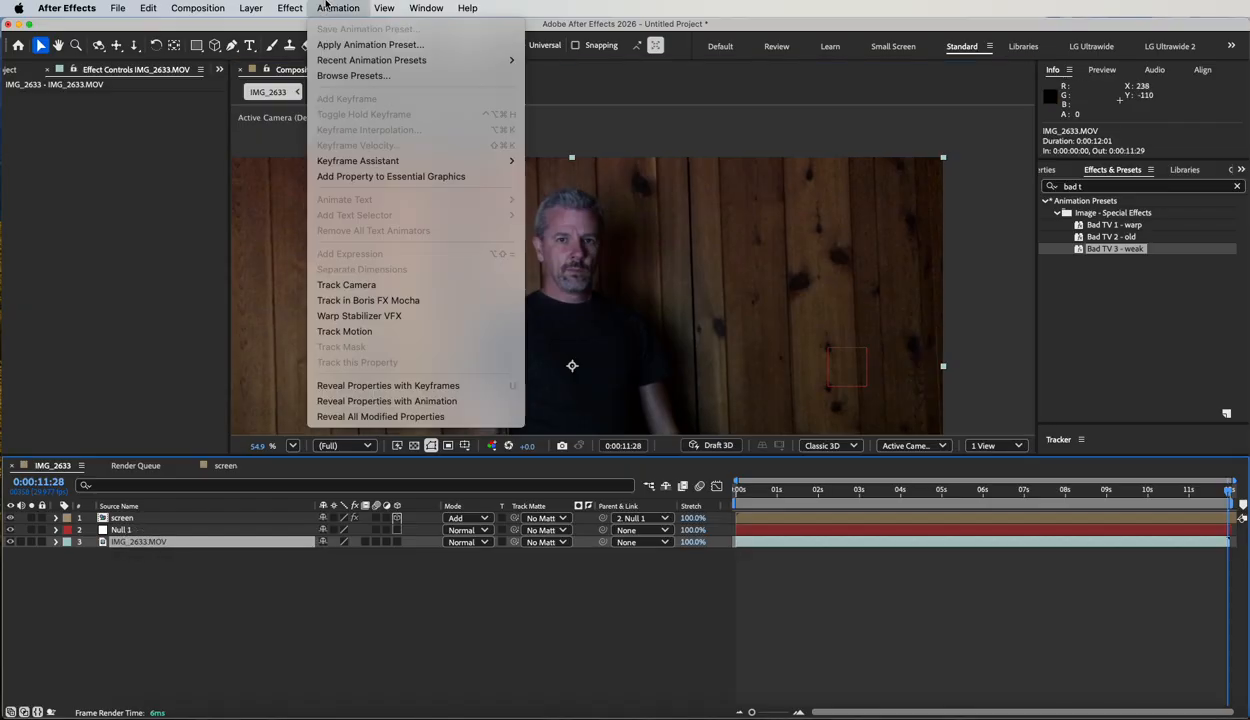
pyautogui.click(380, 331)
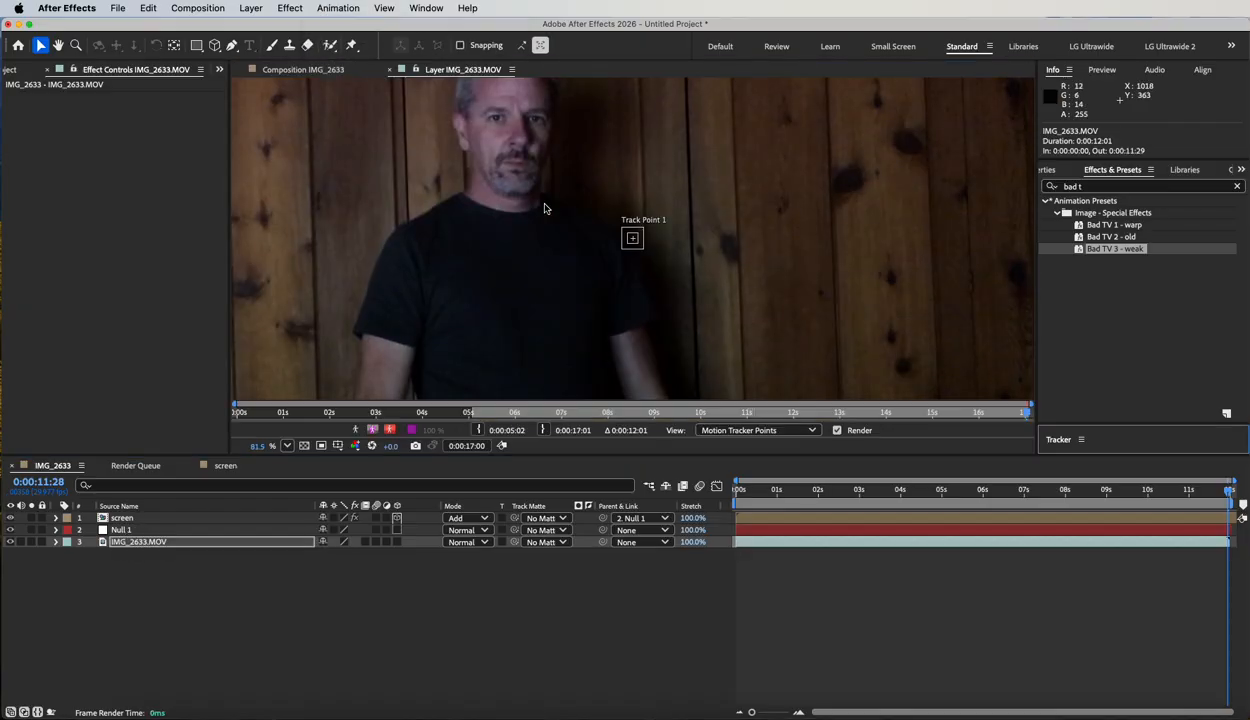
pyautogui.scroll(4, 509, 213)
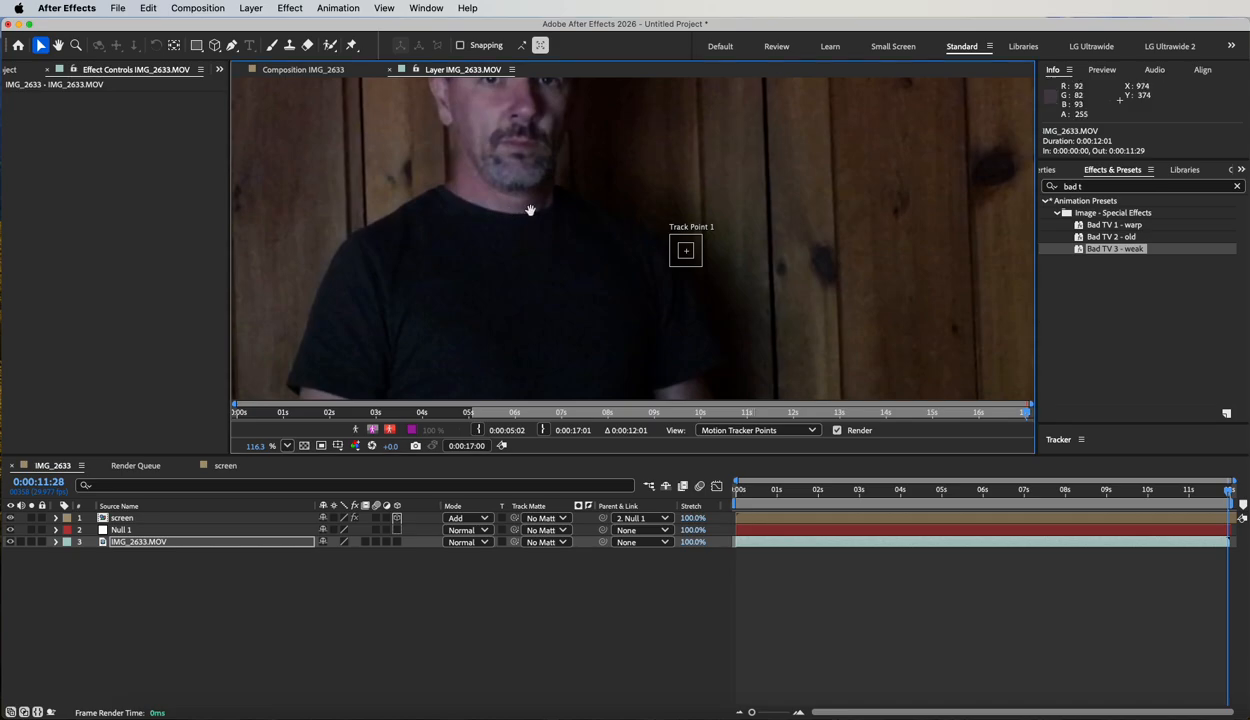
pyautogui.press('space')
pyautogui.moveTo(530, 209); pyautogui.dragTo(608, 342)
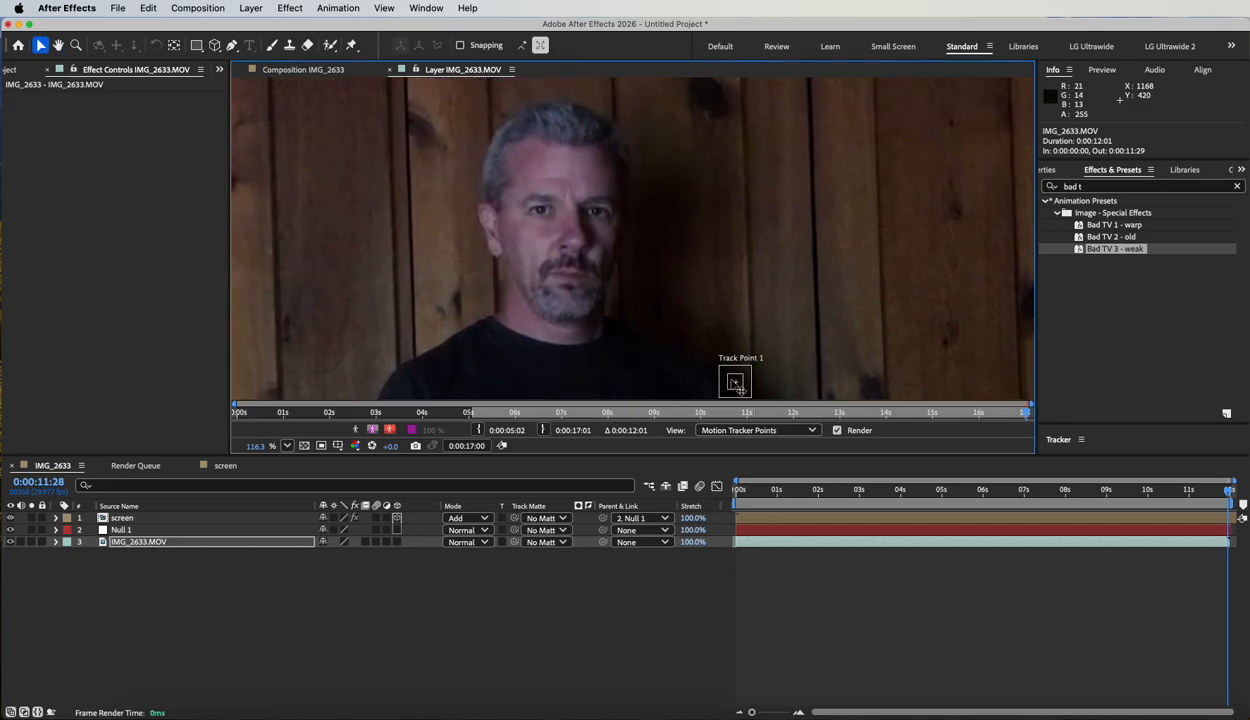
pyautogui.moveTo(737, 388); pyautogui.dragTo(550, 221)
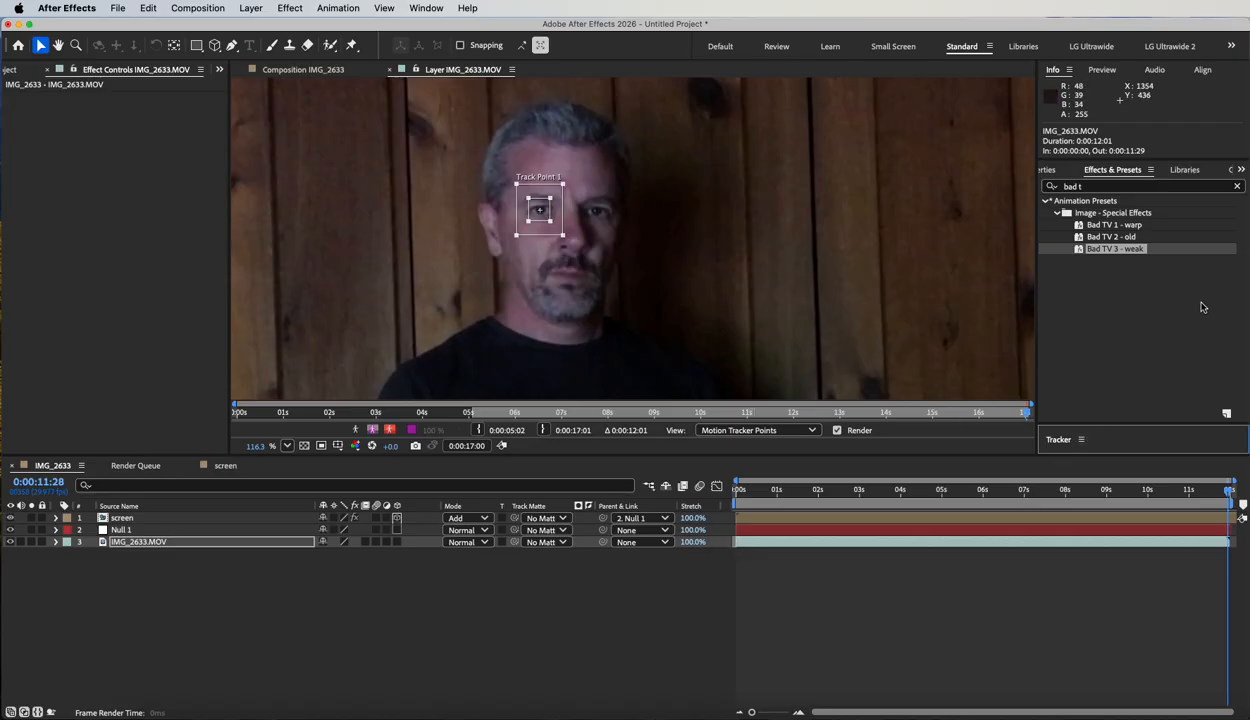
# Undock the Tracker over the footage and analyze the right-eye track backward to 0:00:09:15
pyautogui.click(1081, 440)
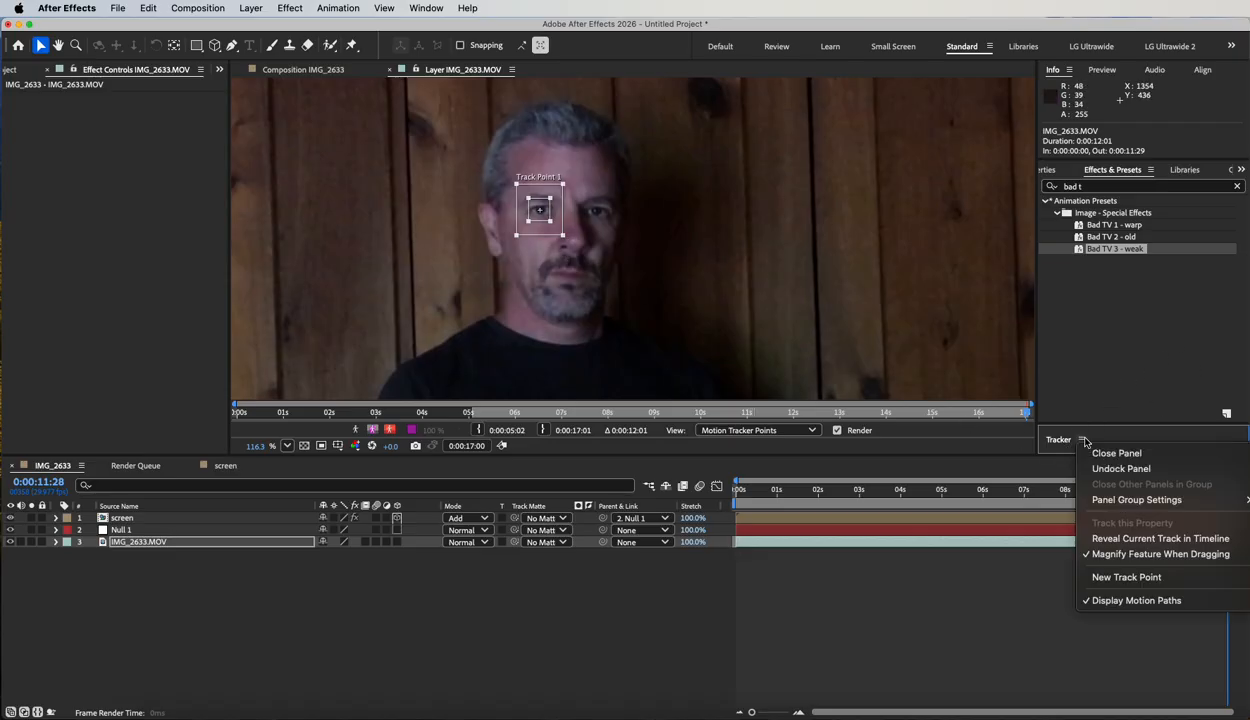
pyautogui.click(1103, 466)
pyautogui.moveTo(1125, 422); pyautogui.dragTo(911, 135)
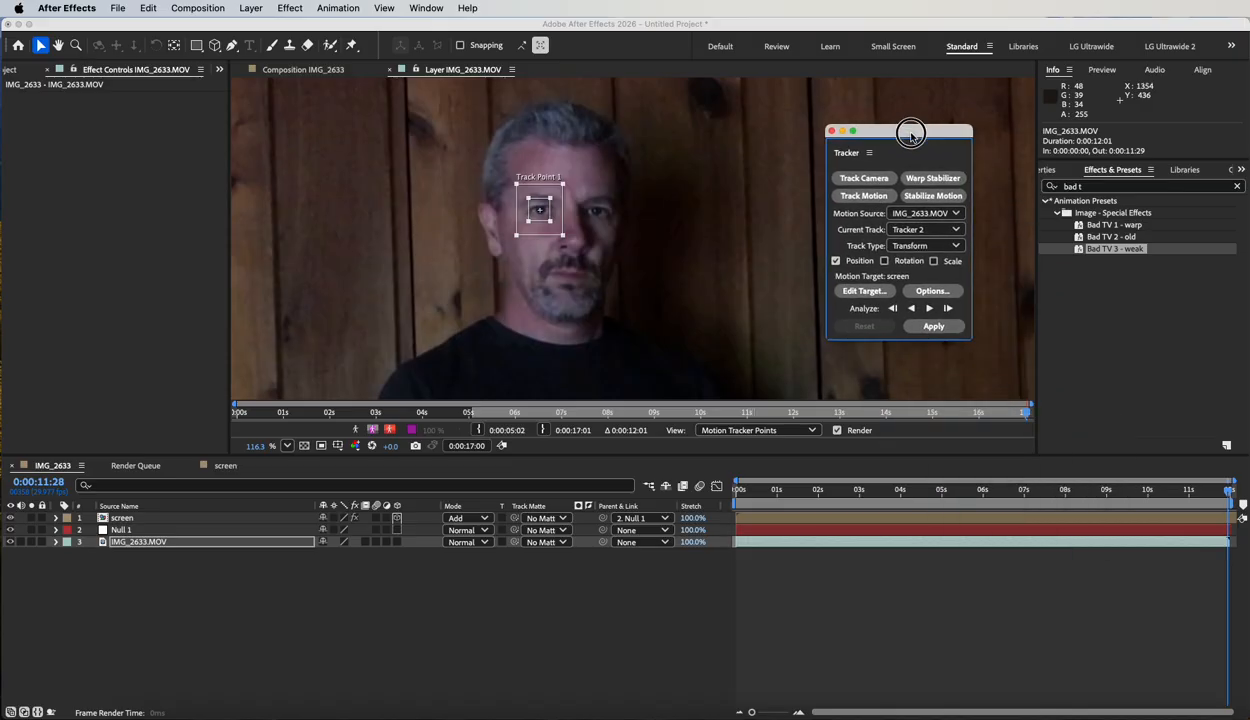
pyautogui.click(911, 309)
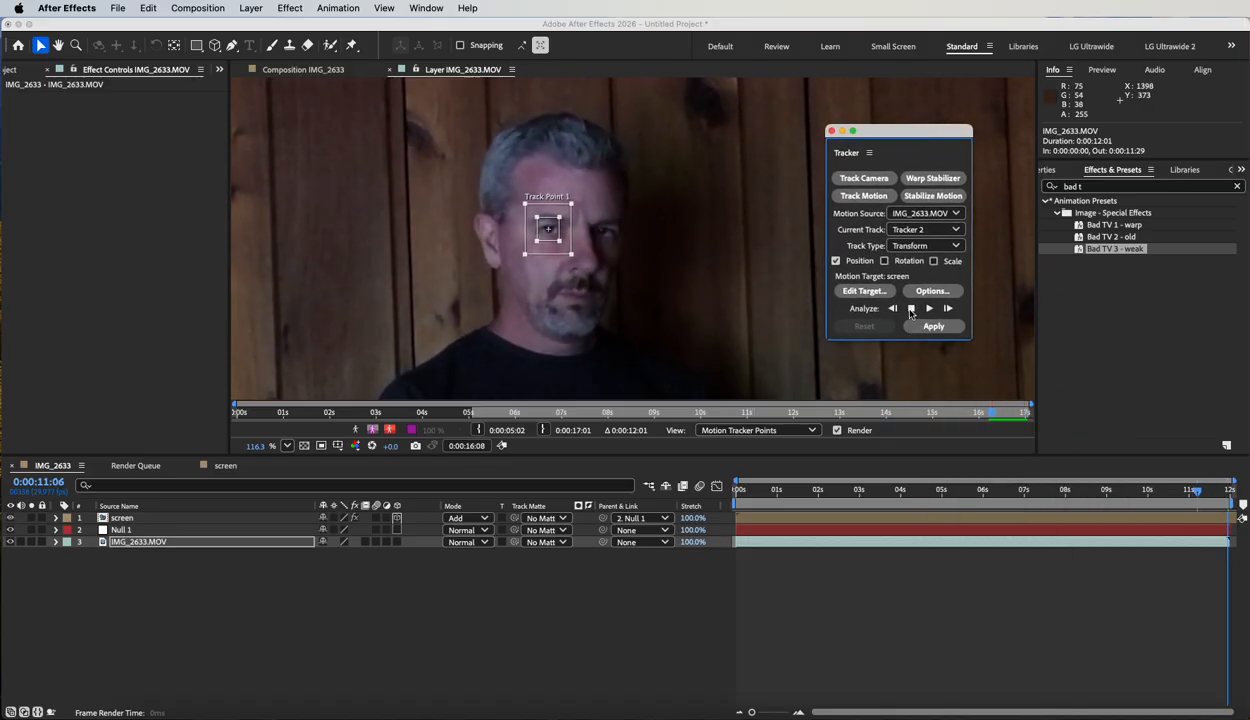
pyautogui.click(911, 309)
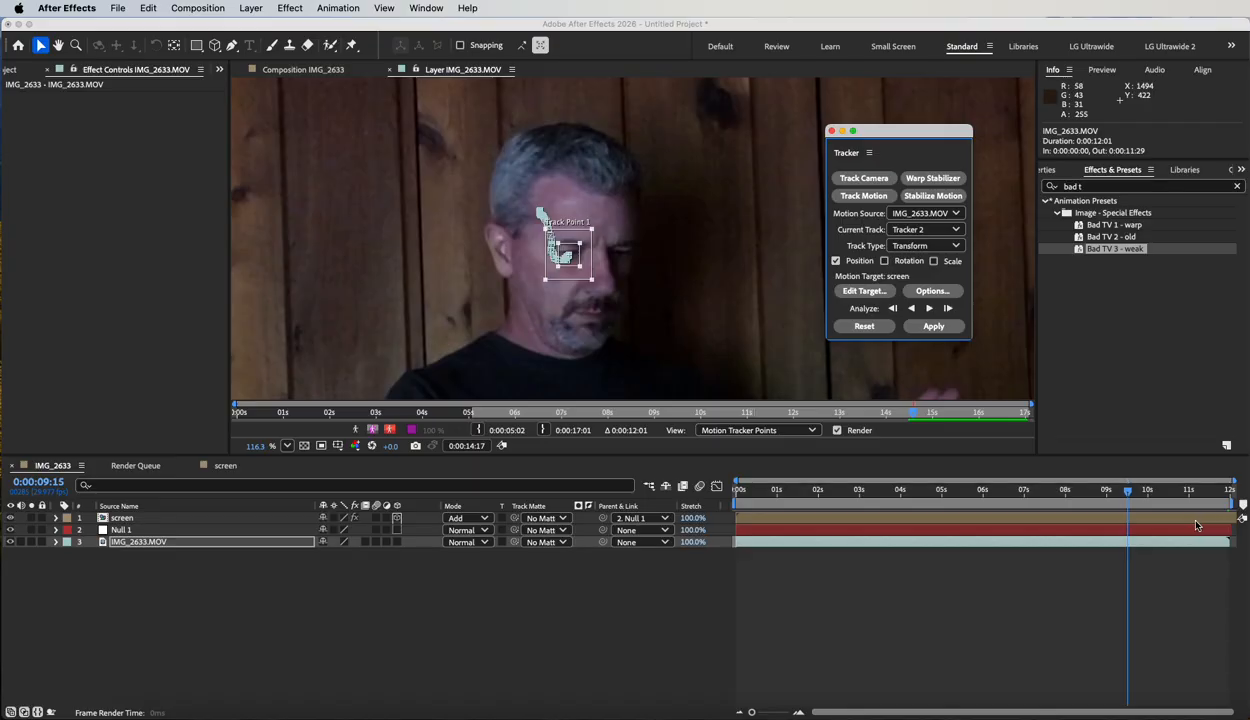
# Check the tracked eye path at 0:00:11:02 and add a new null object above the footage layer
pyautogui.moveTo(1128, 494); pyautogui.dragTo(1191, 492)
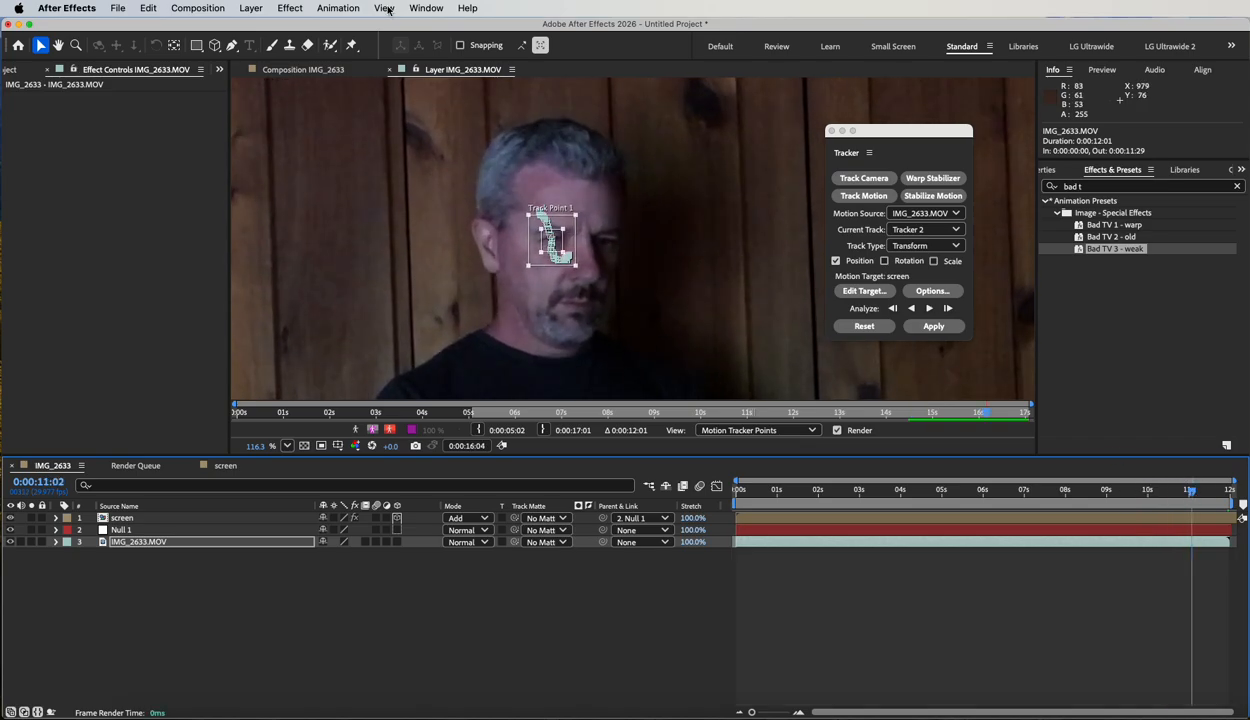
pyautogui.click(251, 8)
pyautogui.moveTo(250, 29)
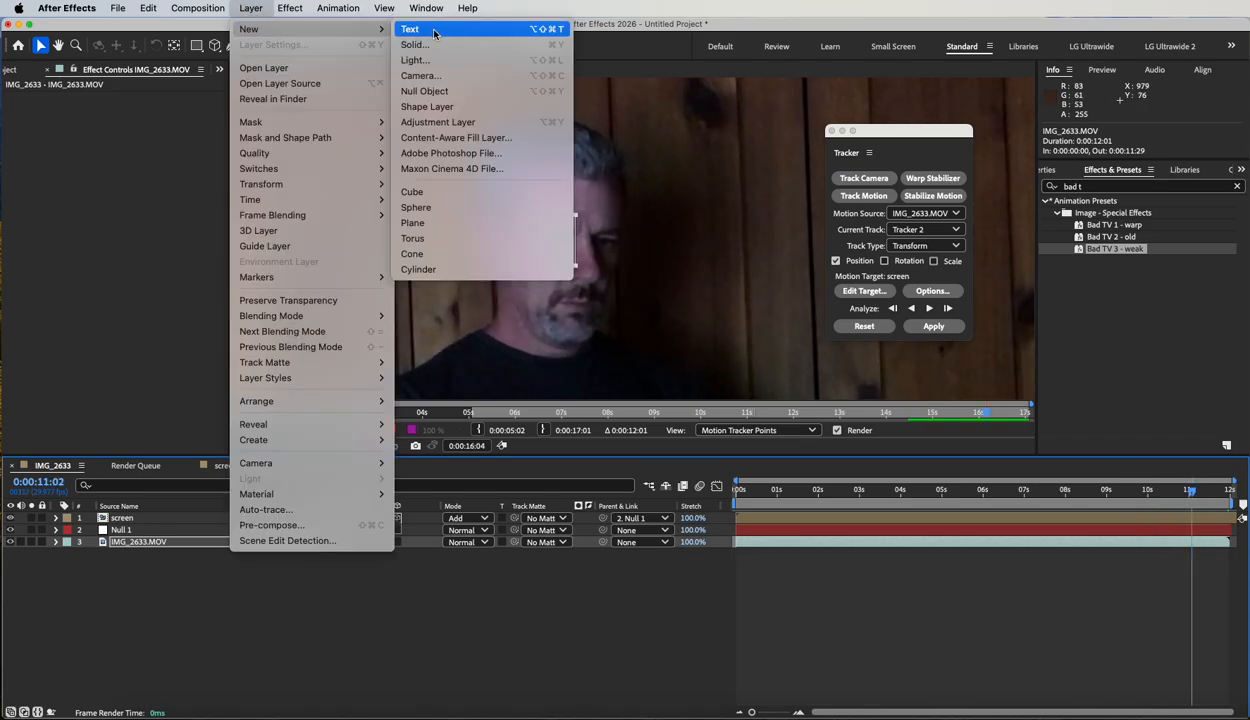
pyautogui.click(428, 96)
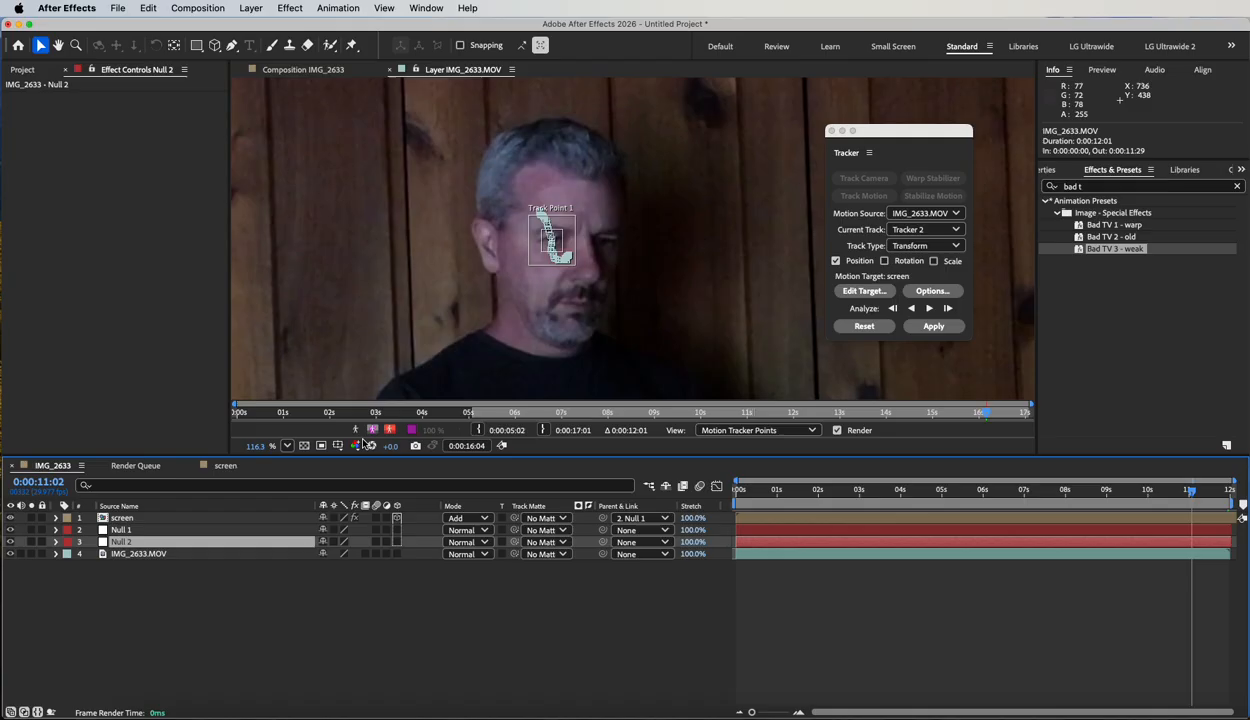
# Set the motion target of Tracker 2 to Null 2 and apply the eye tracking data to it
pyautogui.click(864, 290)
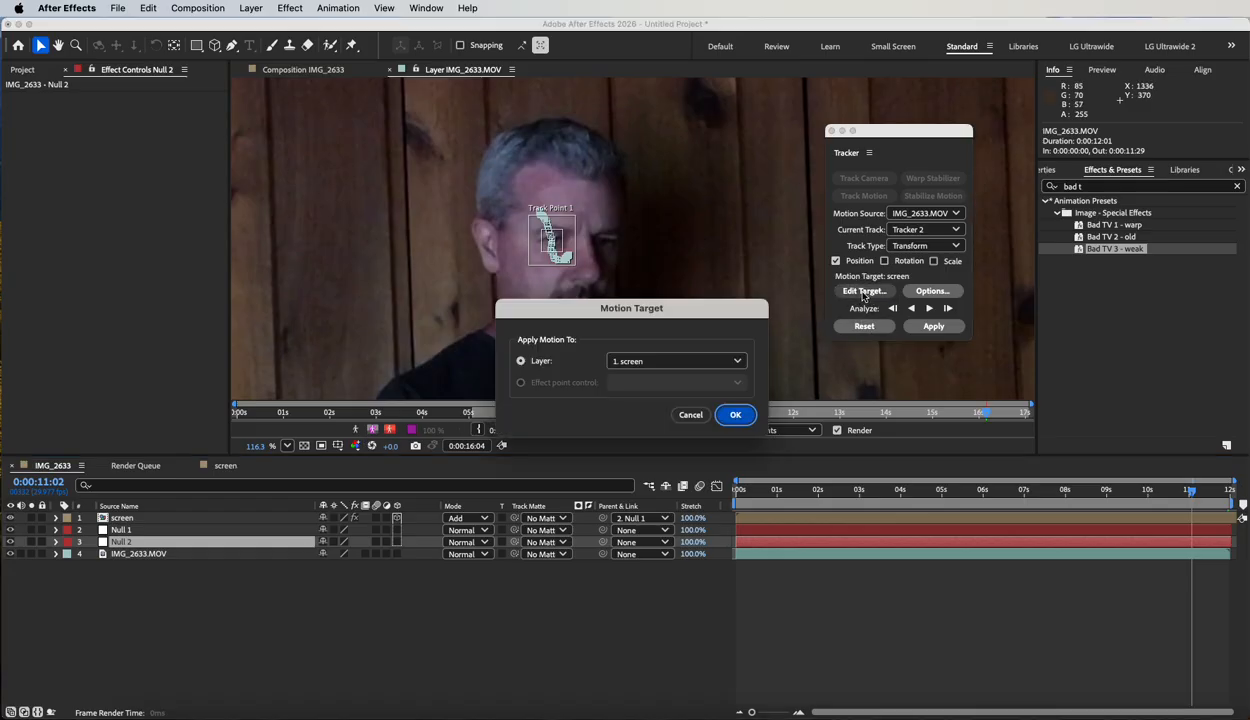
pyautogui.click(638, 364)
pyautogui.click(643, 416)
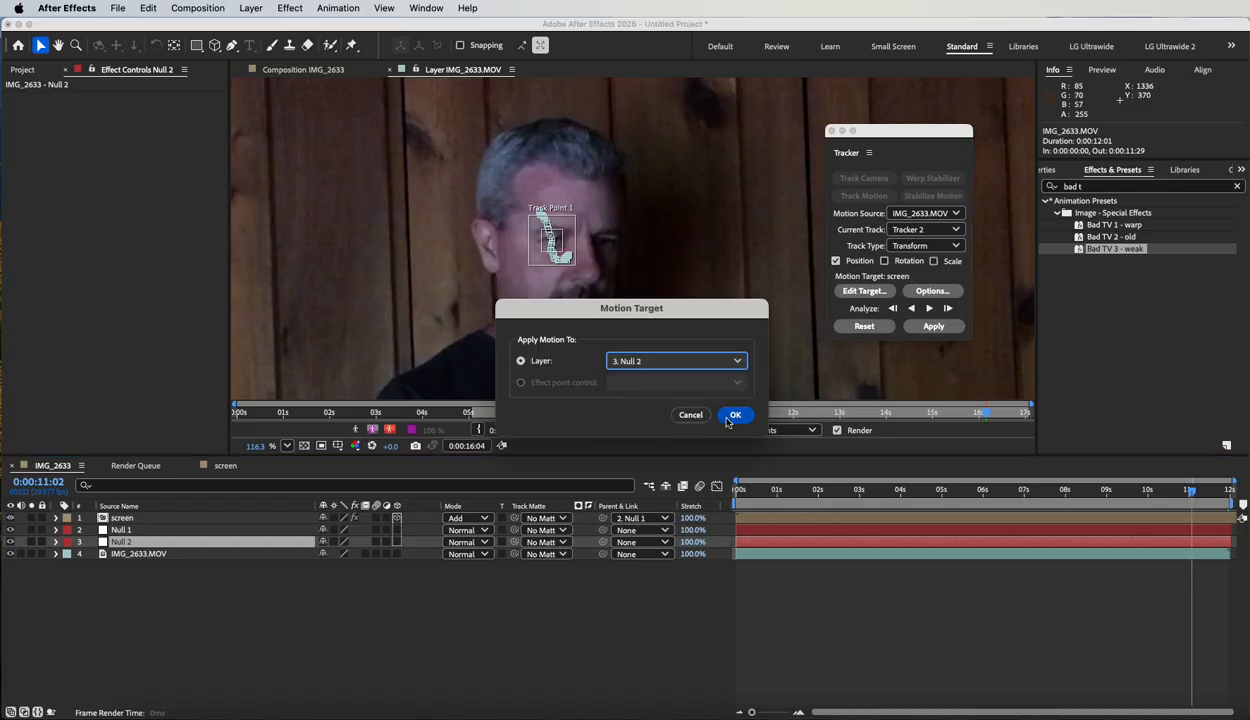
pyautogui.click(736, 416)
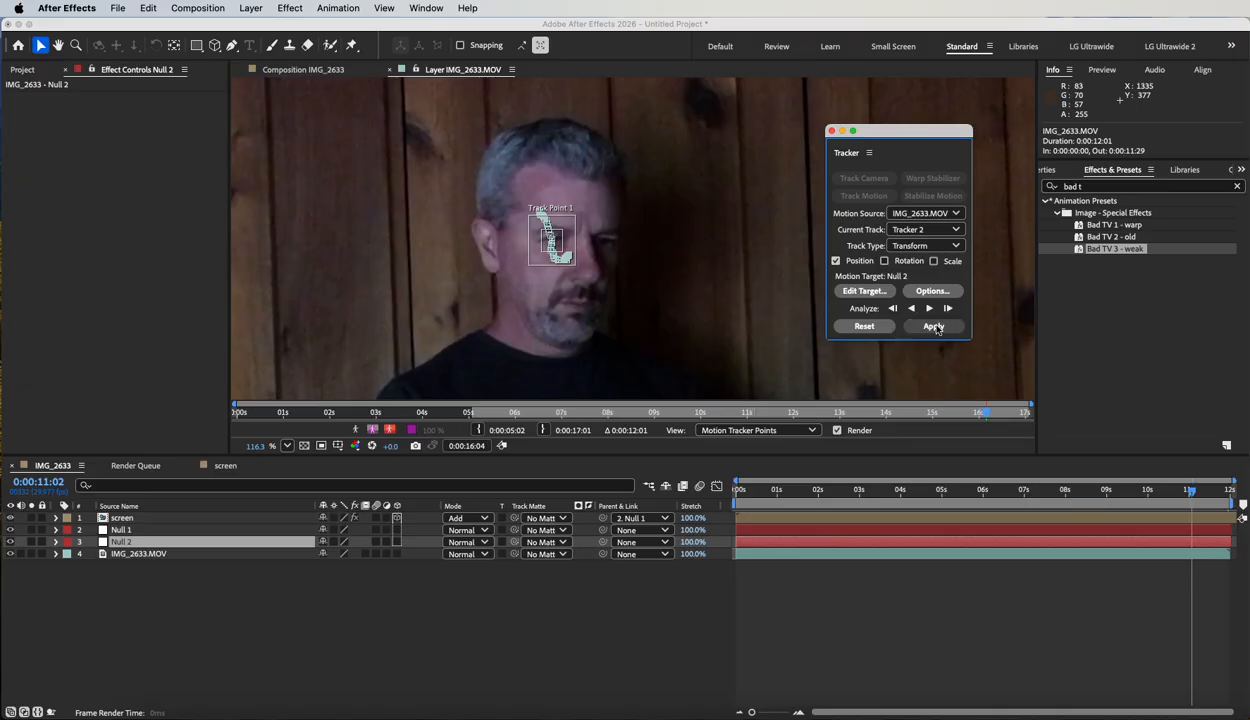
pyautogui.click(933, 327)
pyautogui.click(698, 391)
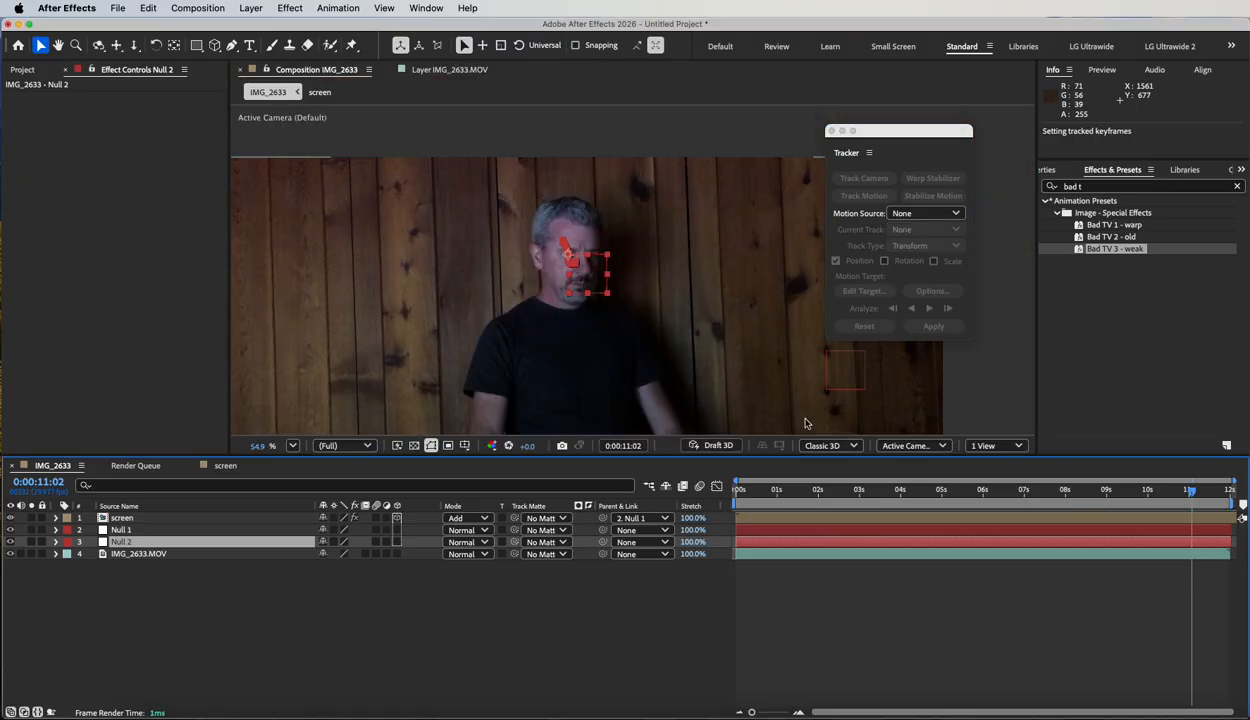
# Start another Track Motion on IMG_2633.MOV at 0:00:11:28 and fit its track point around the man's left eye
pyautogui.moveTo(1189, 489); pyautogui.dragTo(1229, 489)
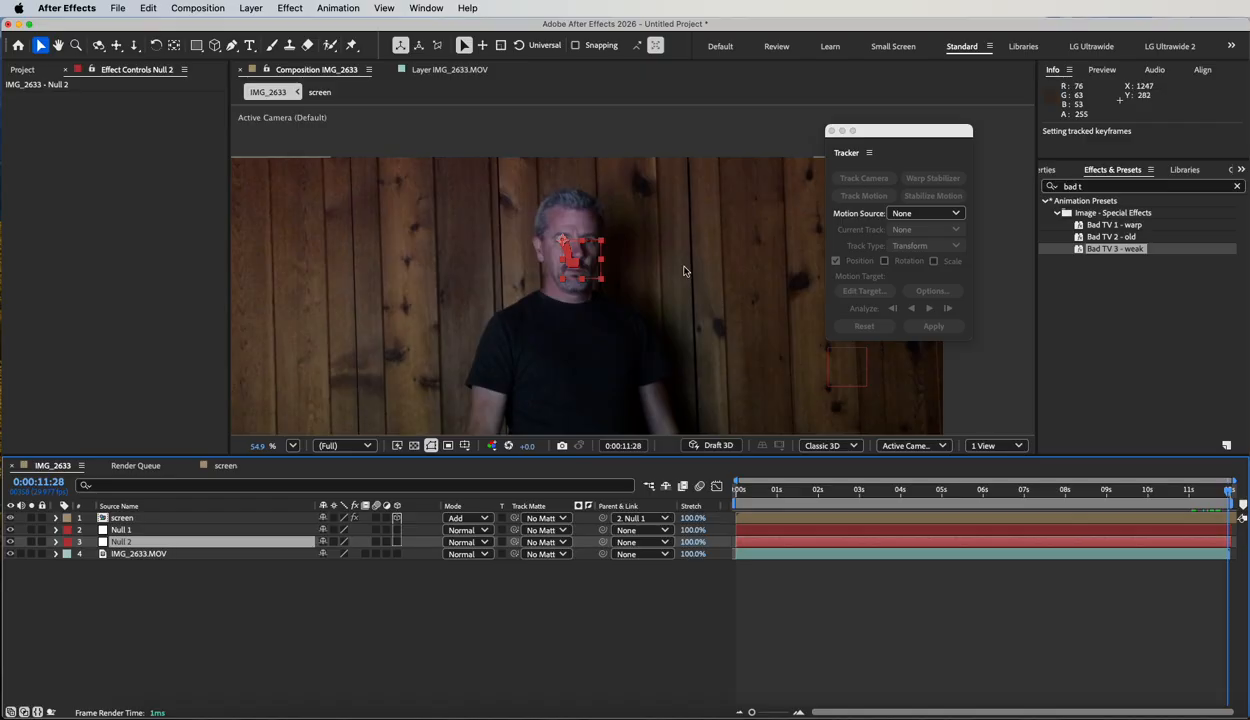
pyautogui.click(140, 553)
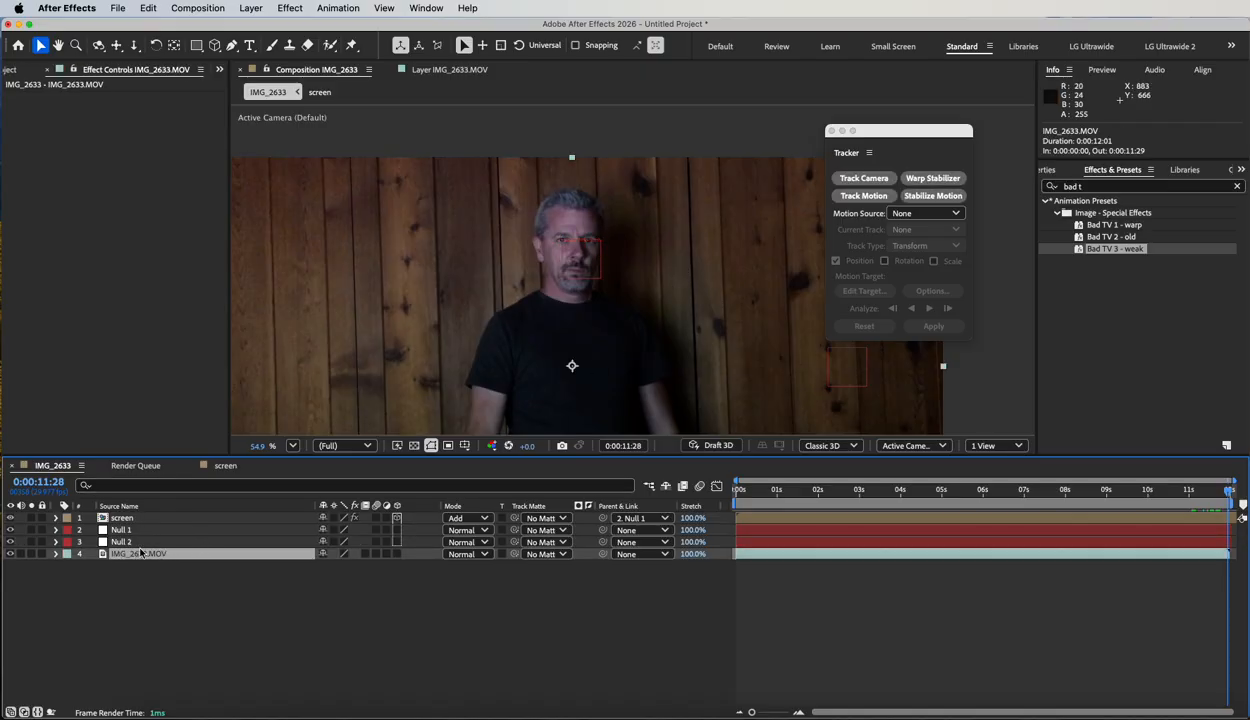
pyautogui.click(335, 8)
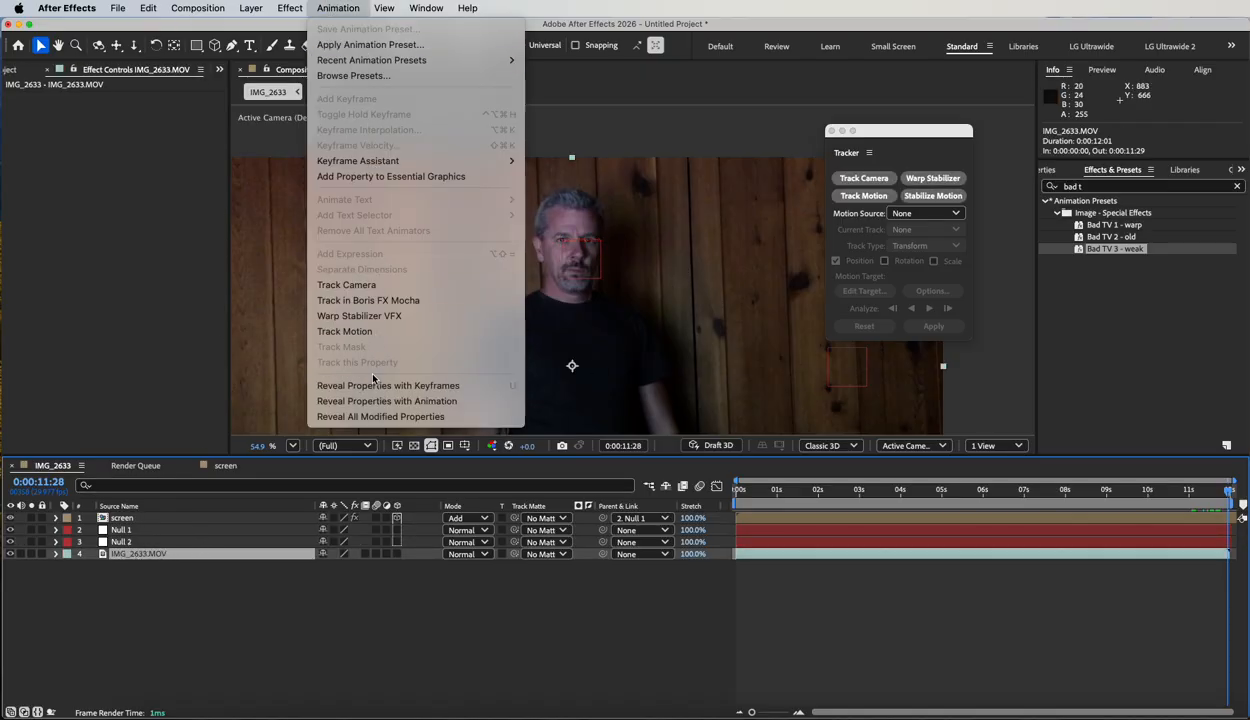
pyautogui.click(366, 330)
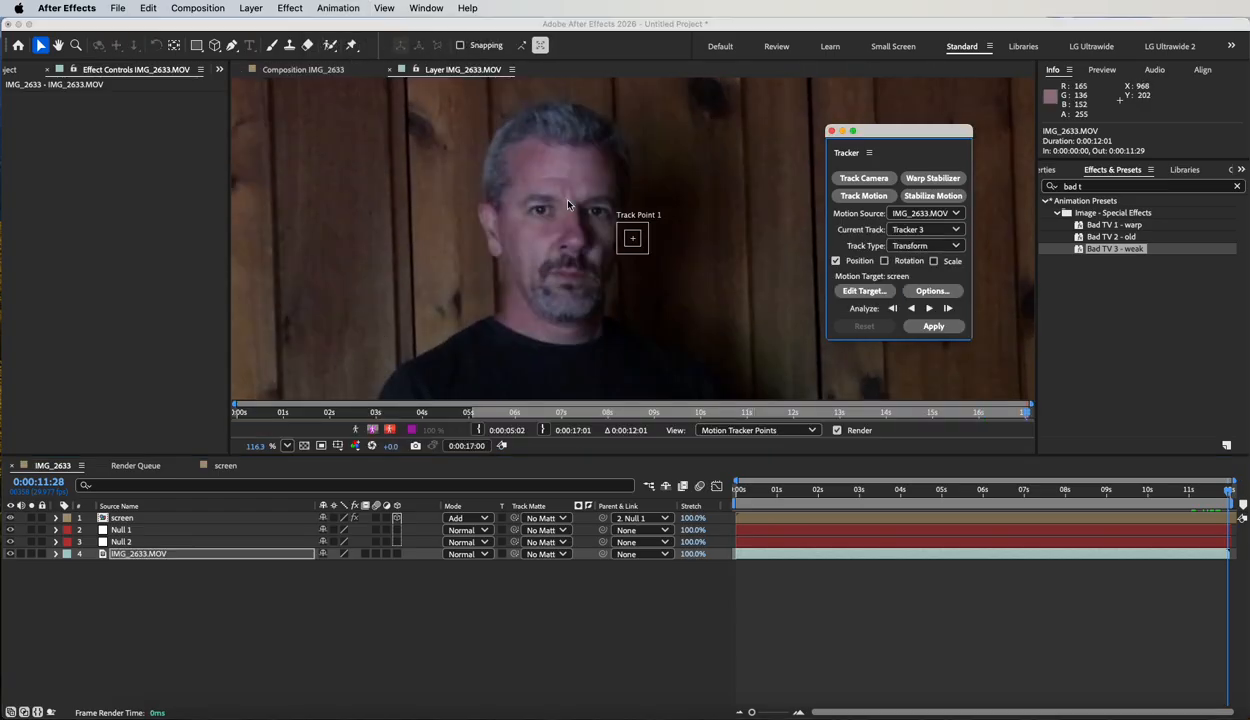
pyautogui.scroll(5, 567, 204)
pyautogui.moveTo(682, 278); pyautogui.dragTo(649, 256)
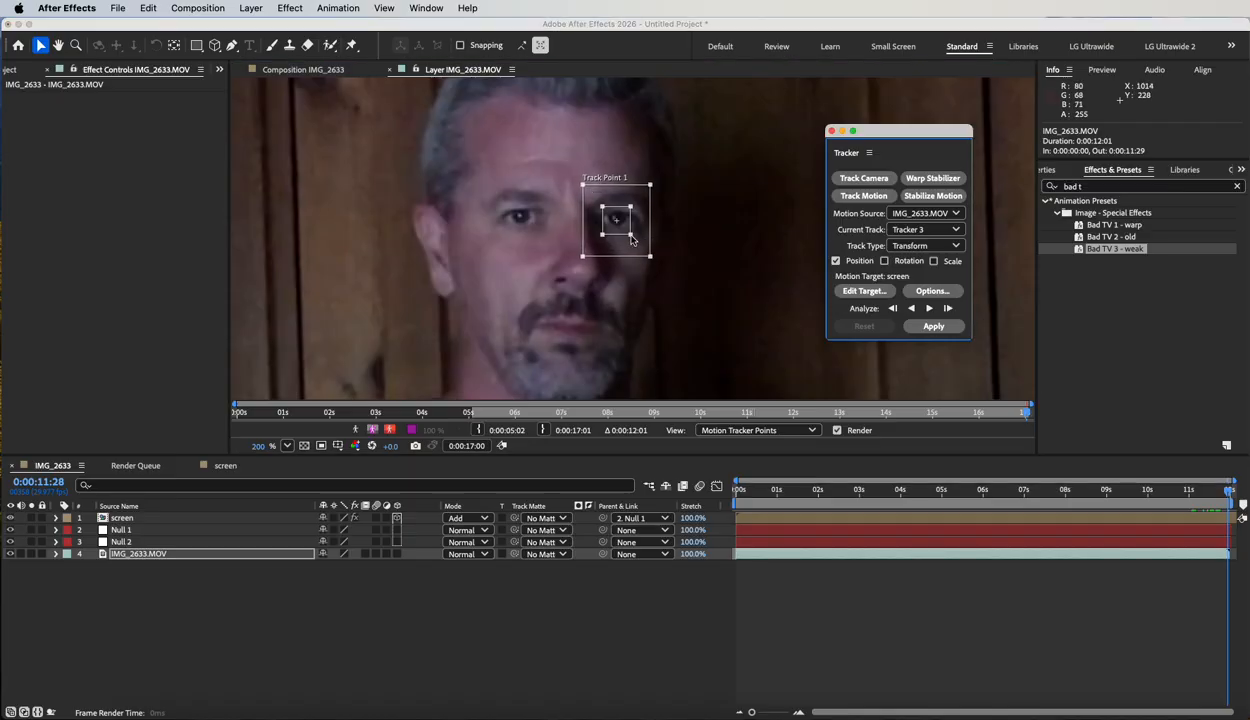
pyautogui.moveTo(631, 238); pyautogui.dragTo(655, 264)
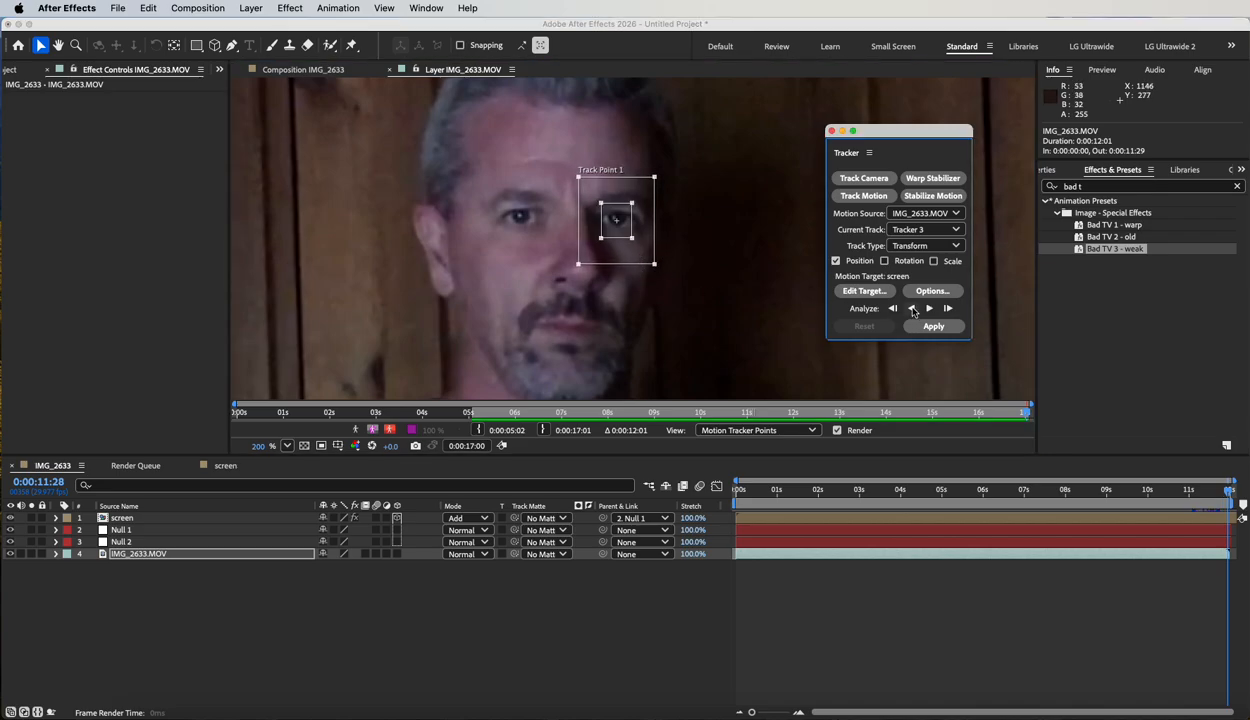
# Analyze the left-eye track of Tracker 3 backward from 0:00:11:28 to 0:00:09:14
pyautogui.scroll(-4, 720, 260)
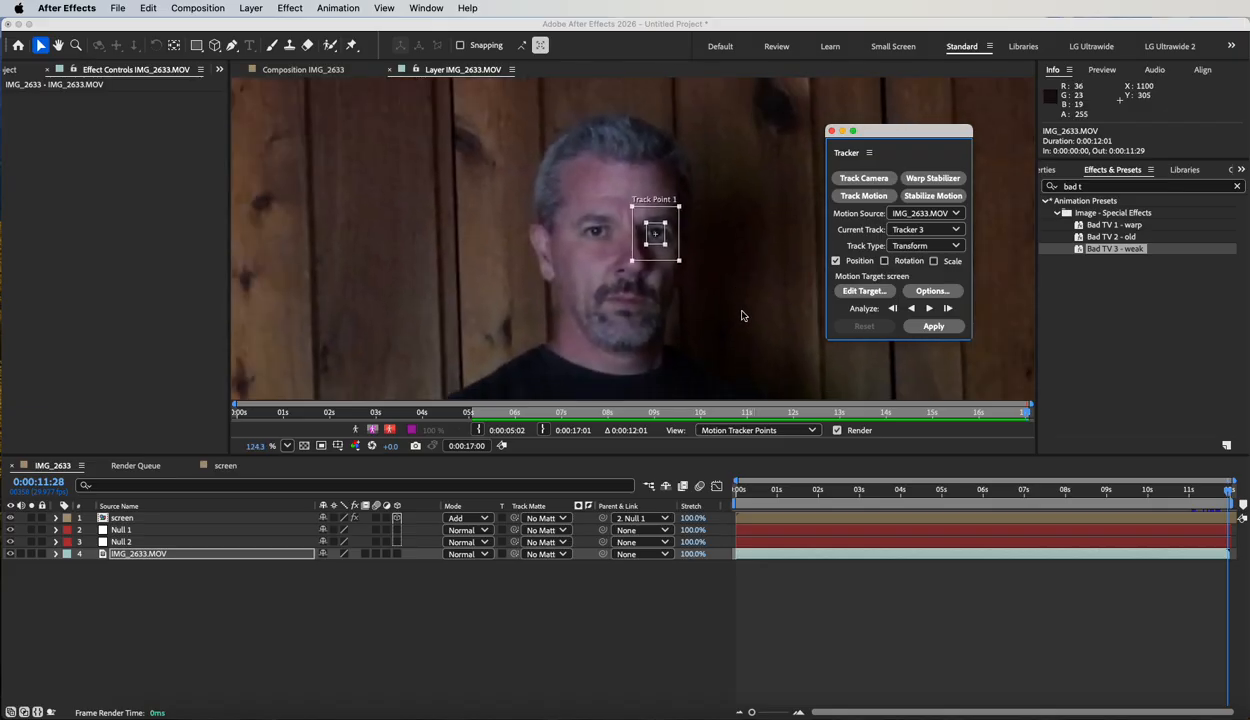
pyautogui.moveTo(741, 316); pyautogui.dragTo(628, 256)
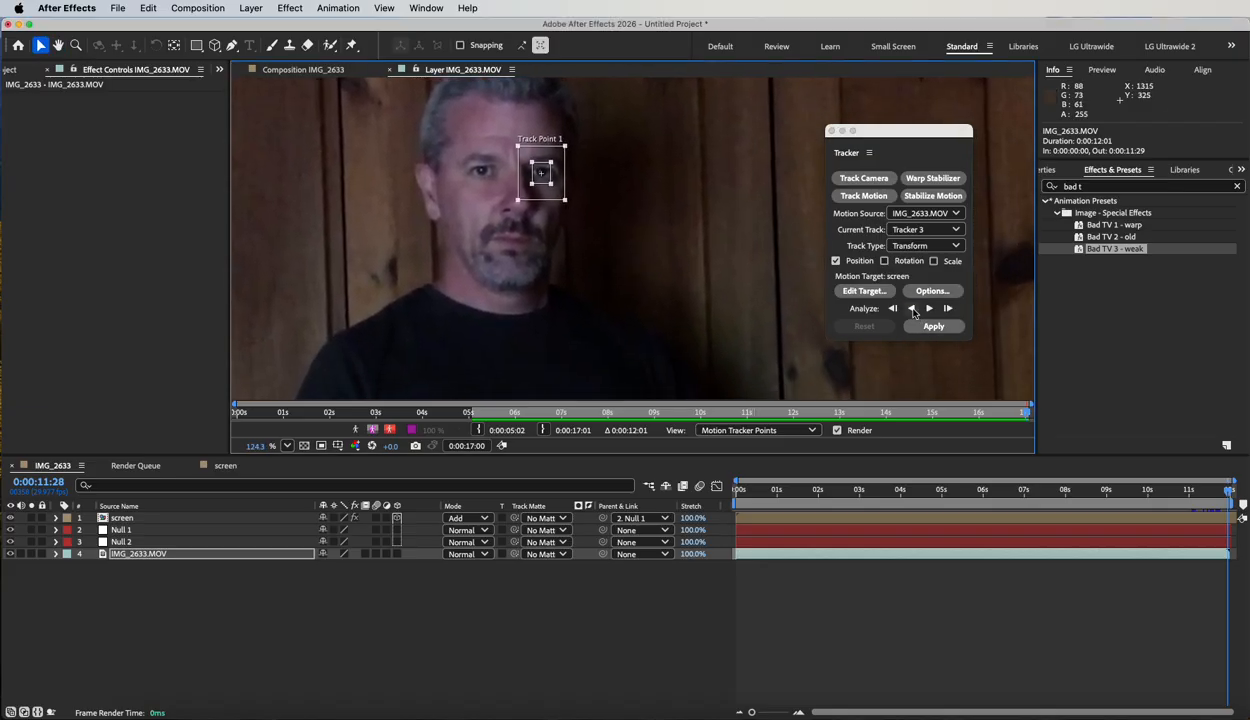
pyautogui.click(912, 310)
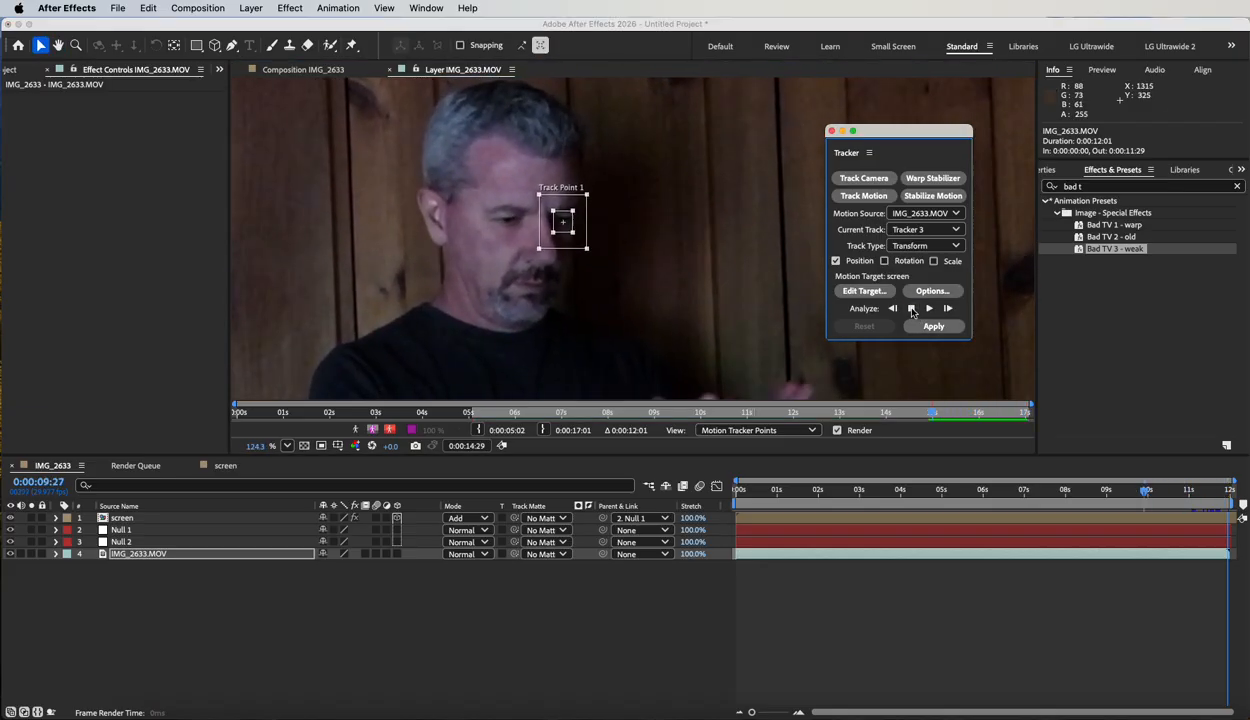
pyautogui.click(912, 310)
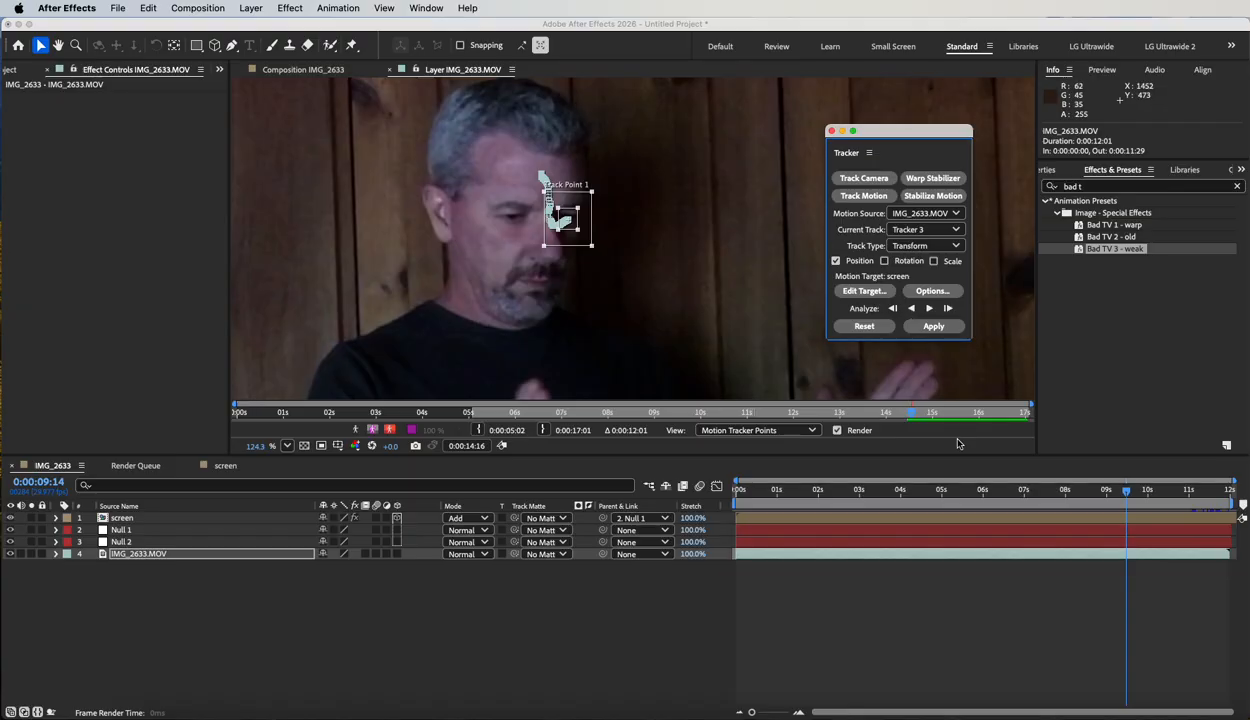
# Check the left-eye track at 0:00:10:20 and add a new null object above the footage layer
pyautogui.moveTo(1110, 490)
pyautogui.mouseDown()
pyautogui.moveTo(1200, 490)
pyautogui.moveTo(1108, 490)
pyautogui.moveTo(1200, 490)
pyautogui.moveTo(1178, 491)
pyautogui.mouseUp()
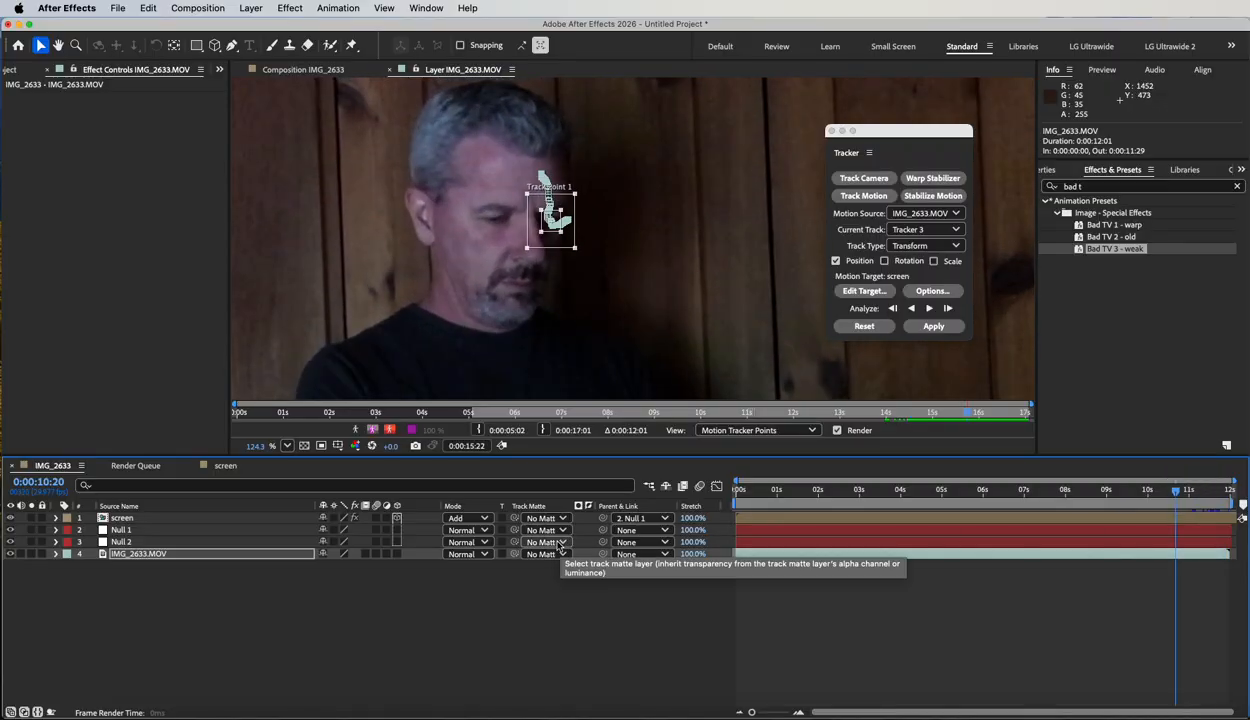
pyautogui.click(245, 8)
pyautogui.moveTo(255, 29)
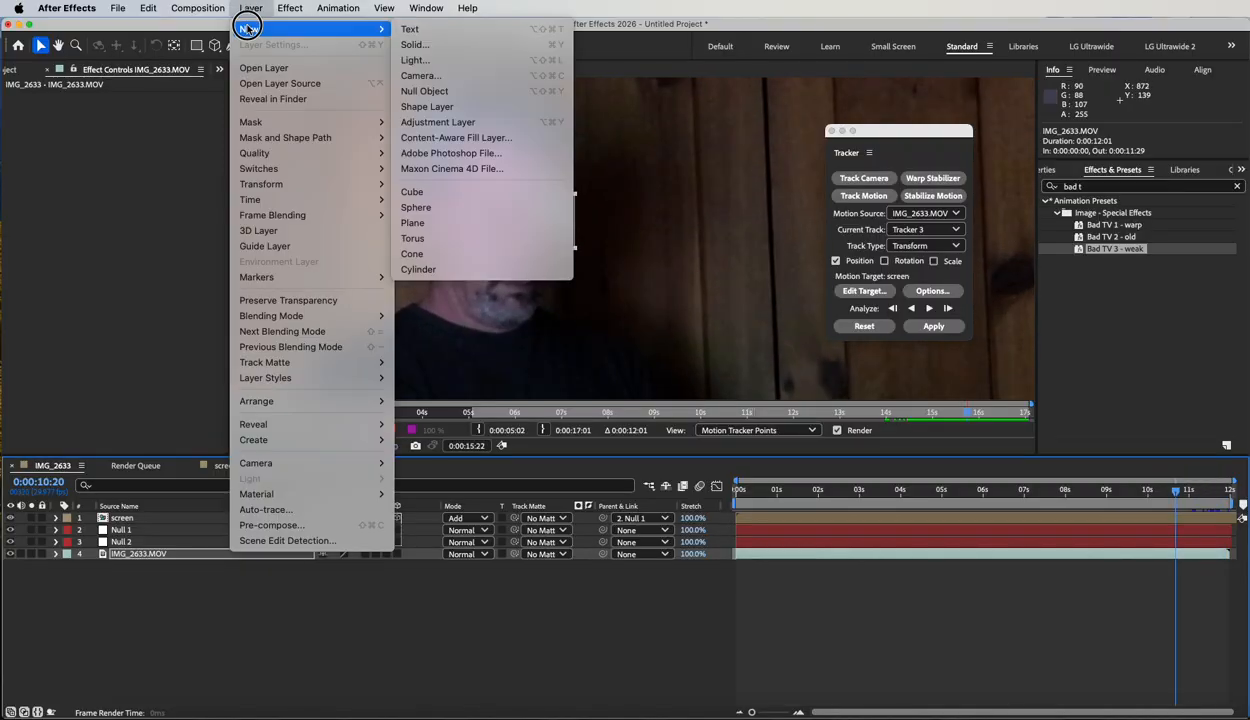
pyautogui.click(423, 98)
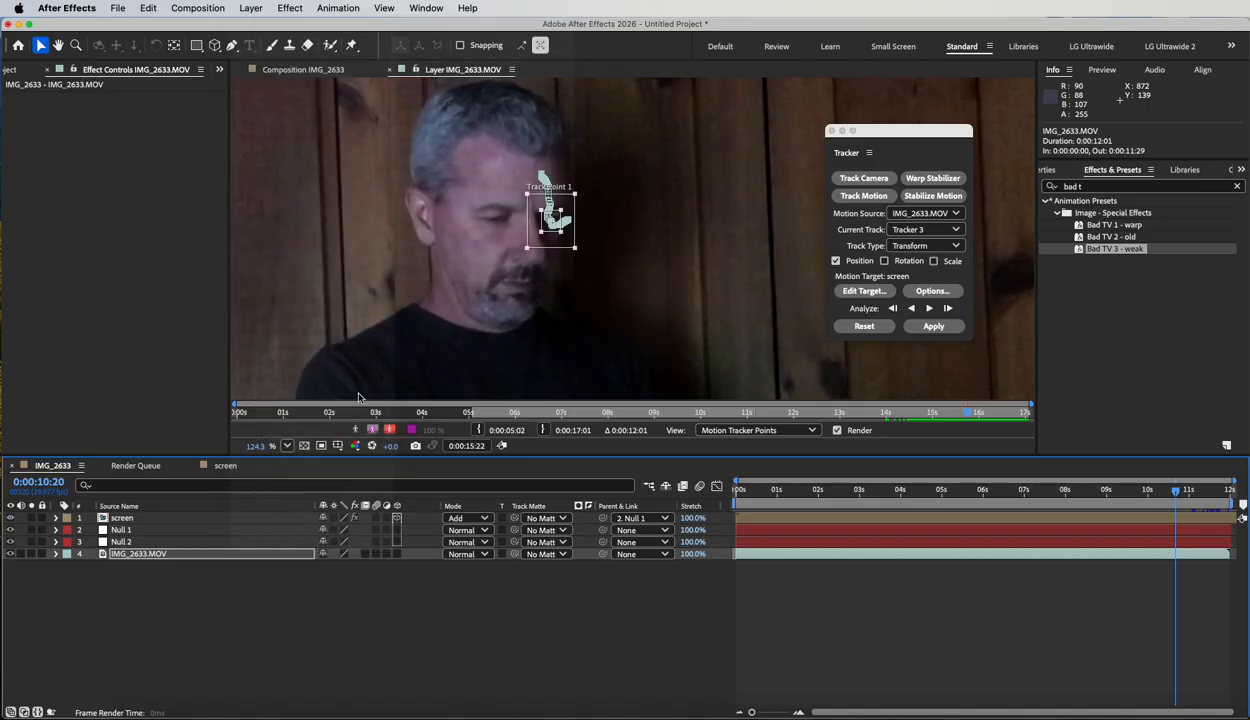
# Set the motion target of Tracker 3 to Null 3 and apply the left-eye tracking data in X and Y
pyautogui.click(885, 291)
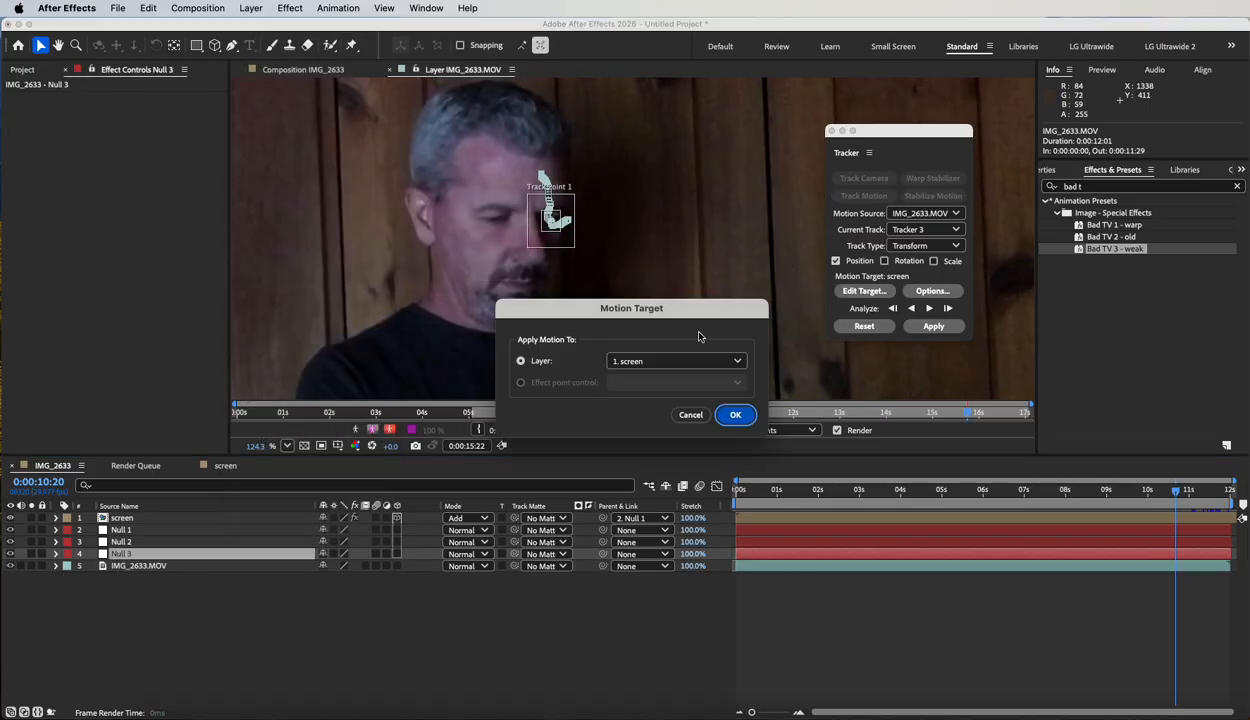
pyautogui.click(664, 360)
pyautogui.click(642, 436)
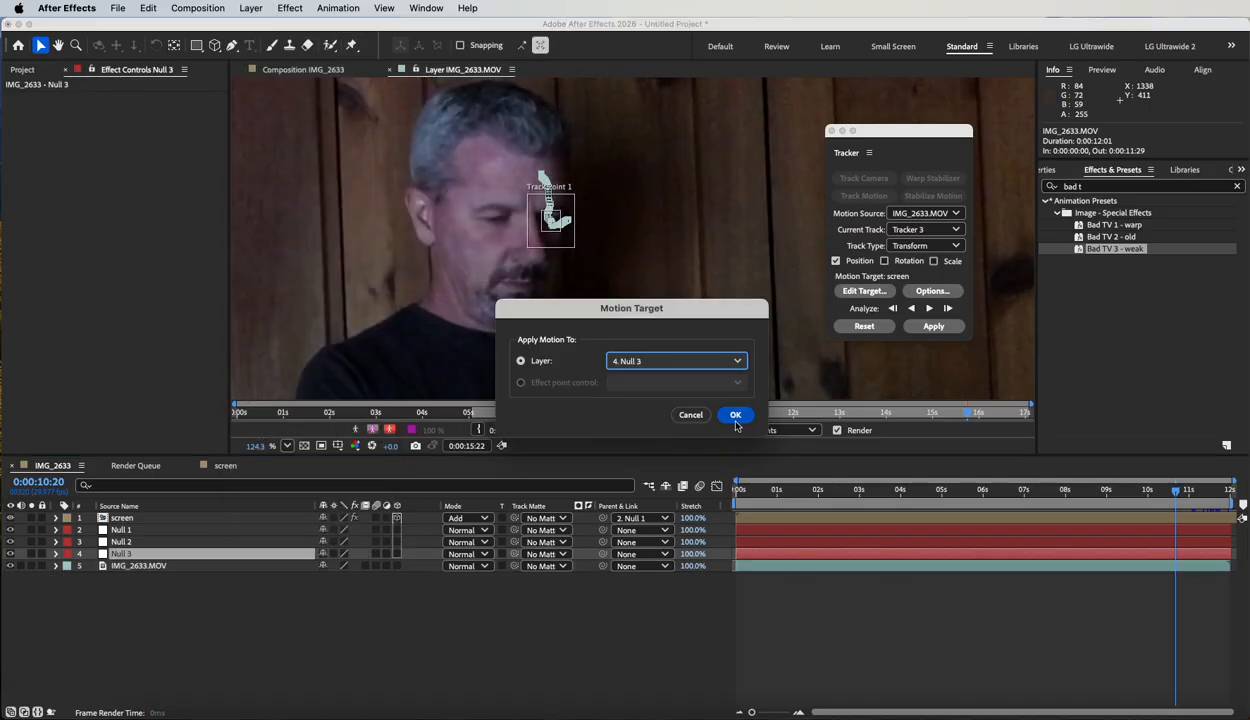
pyautogui.click(718, 413)
pyautogui.click(933, 327)
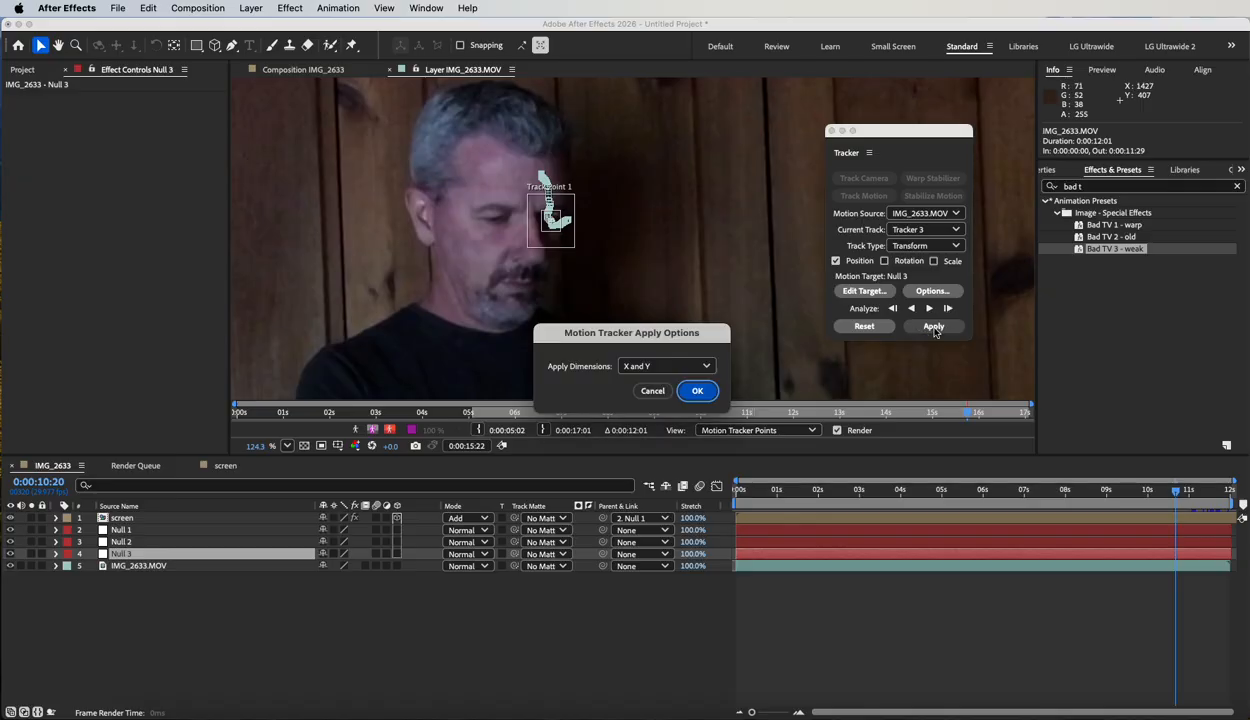
pyautogui.click(700, 391)
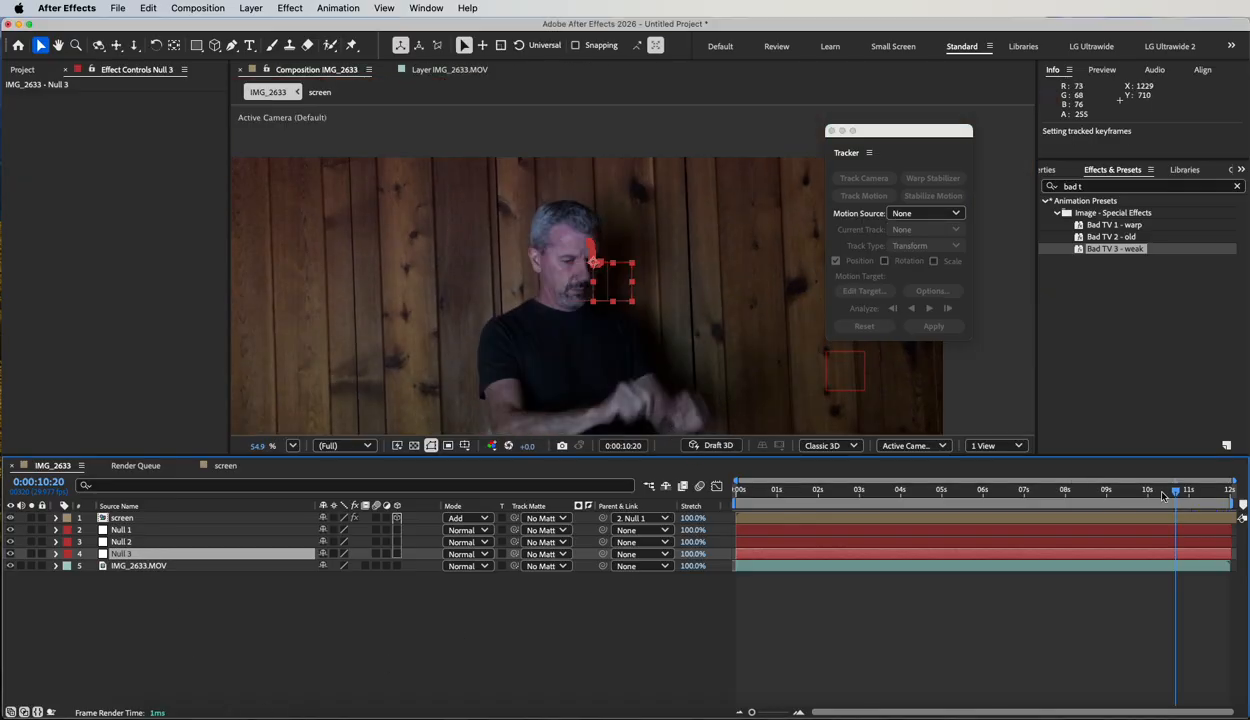
pyautogui.moveTo(1178, 497)
pyautogui.mouseDown()
pyautogui.moveTo(804, 474)
pyautogui.moveTo(1200, 510)
pyautogui.moveTo(1102, 502)
pyautogui.moveTo(1184, 505)
pyautogui.mouseUp()
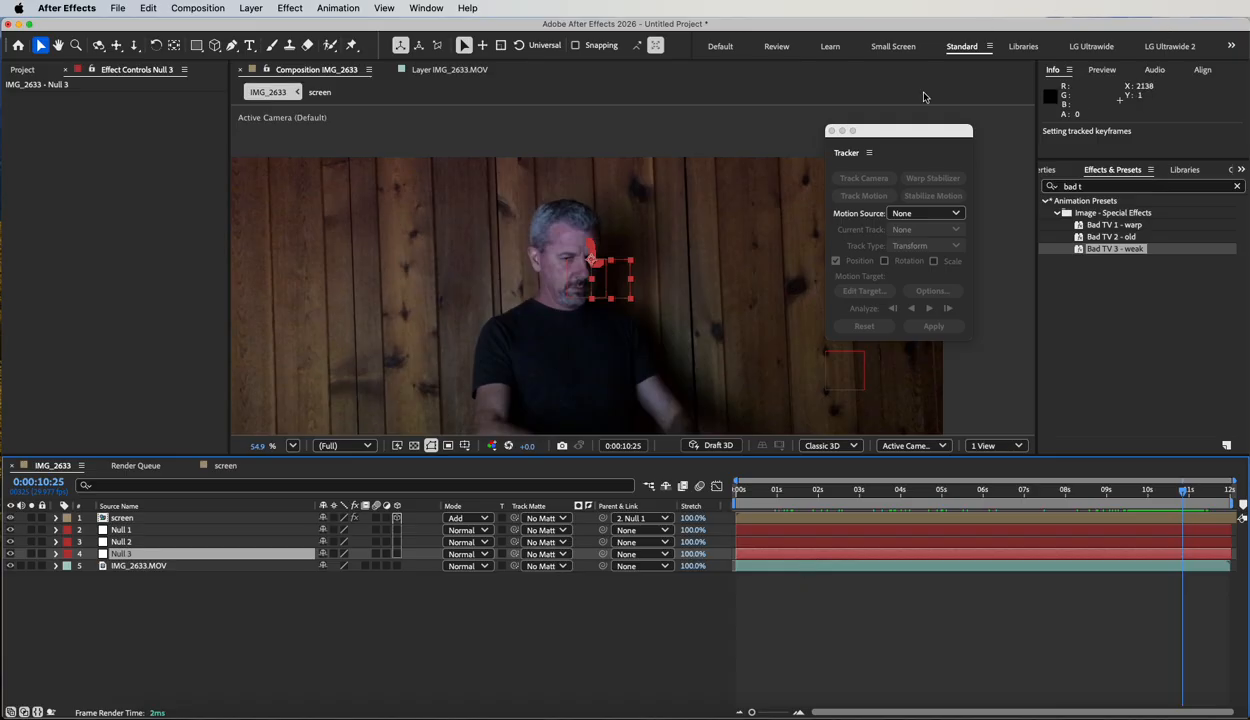
# Move the floating Tracker off the footage and create a black comp-size solid named "lens flare"
pyautogui.moveTo(876, 128); pyautogui.dragTo(918, 106)
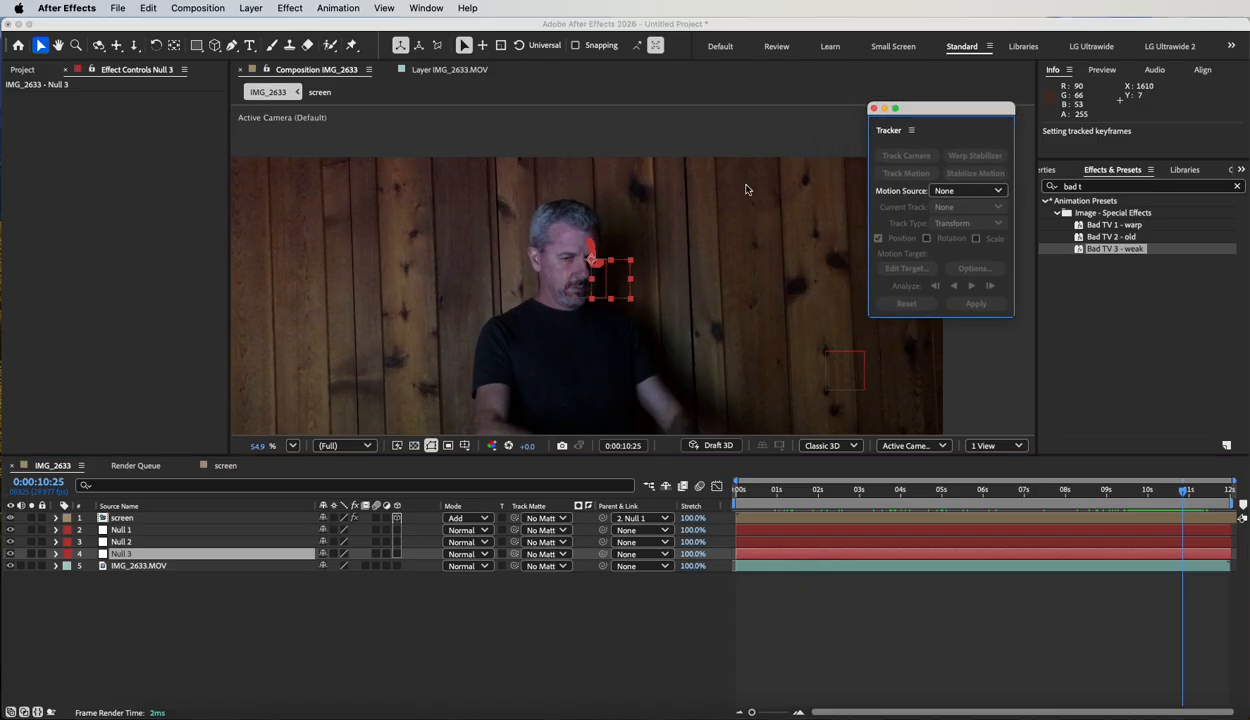
pyautogui.click(249, 8)
pyautogui.moveTo(250, 29)
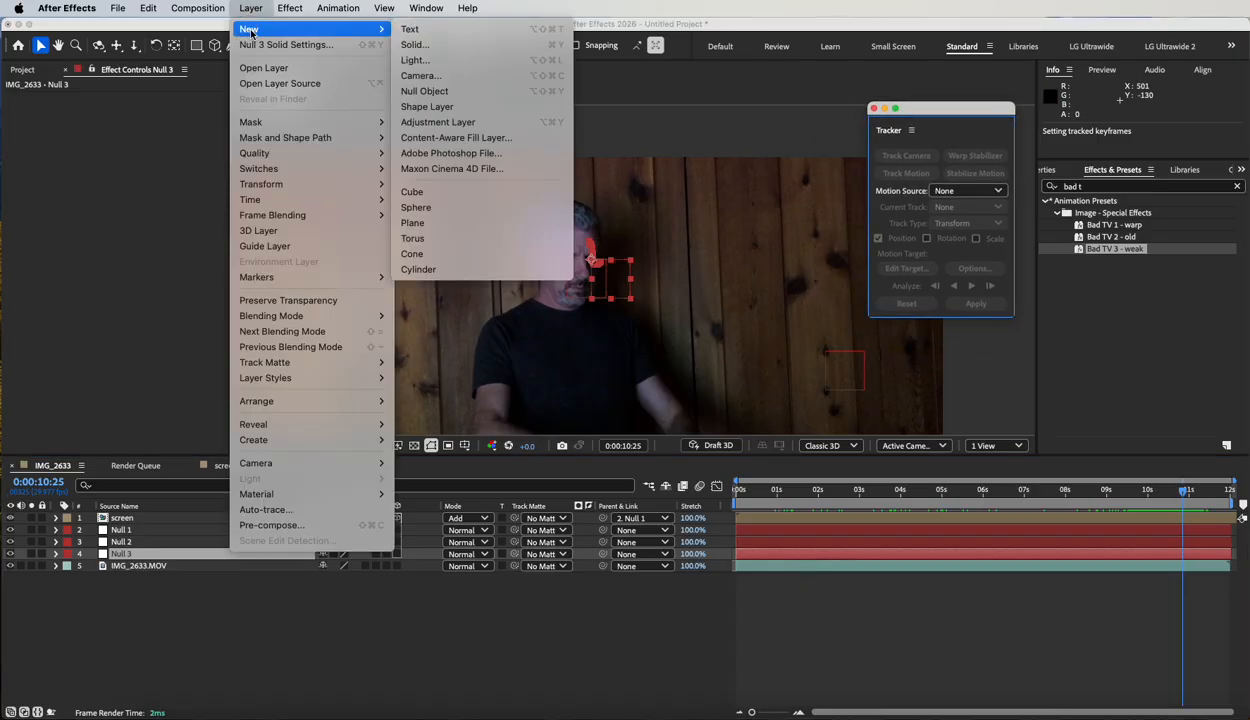
pyautogui.click(416, 50)
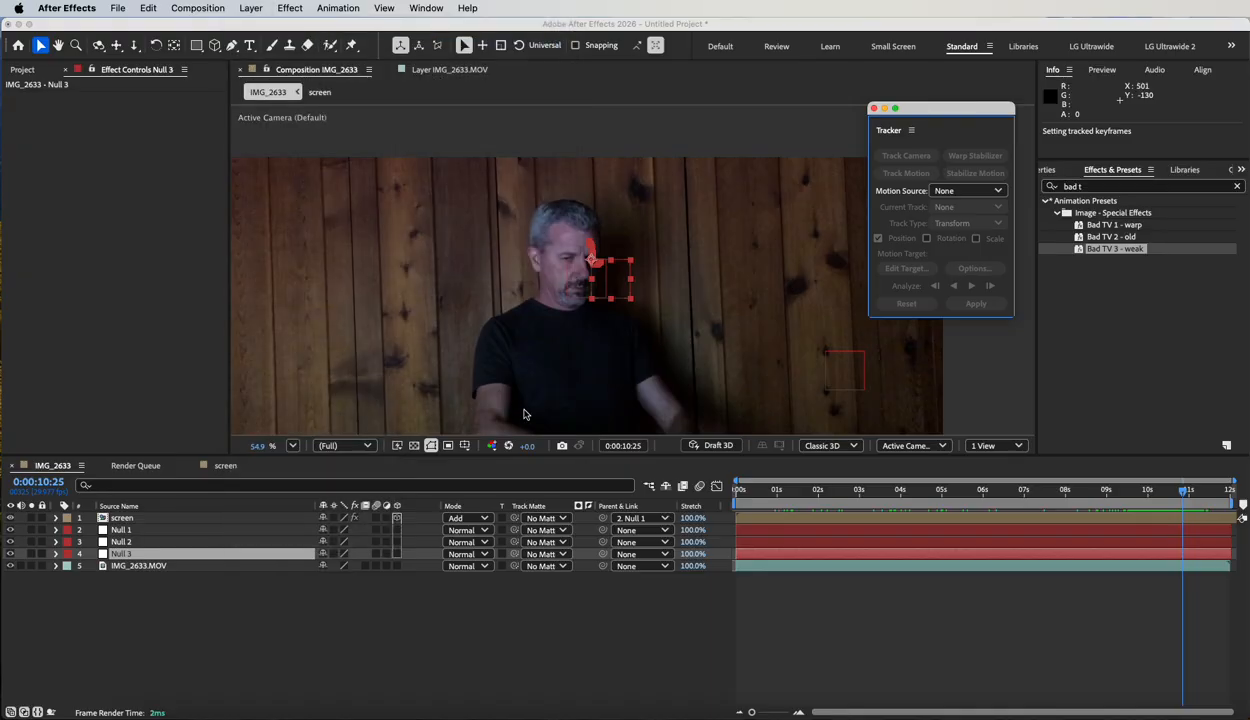
pyautogui.press('BackSpace')
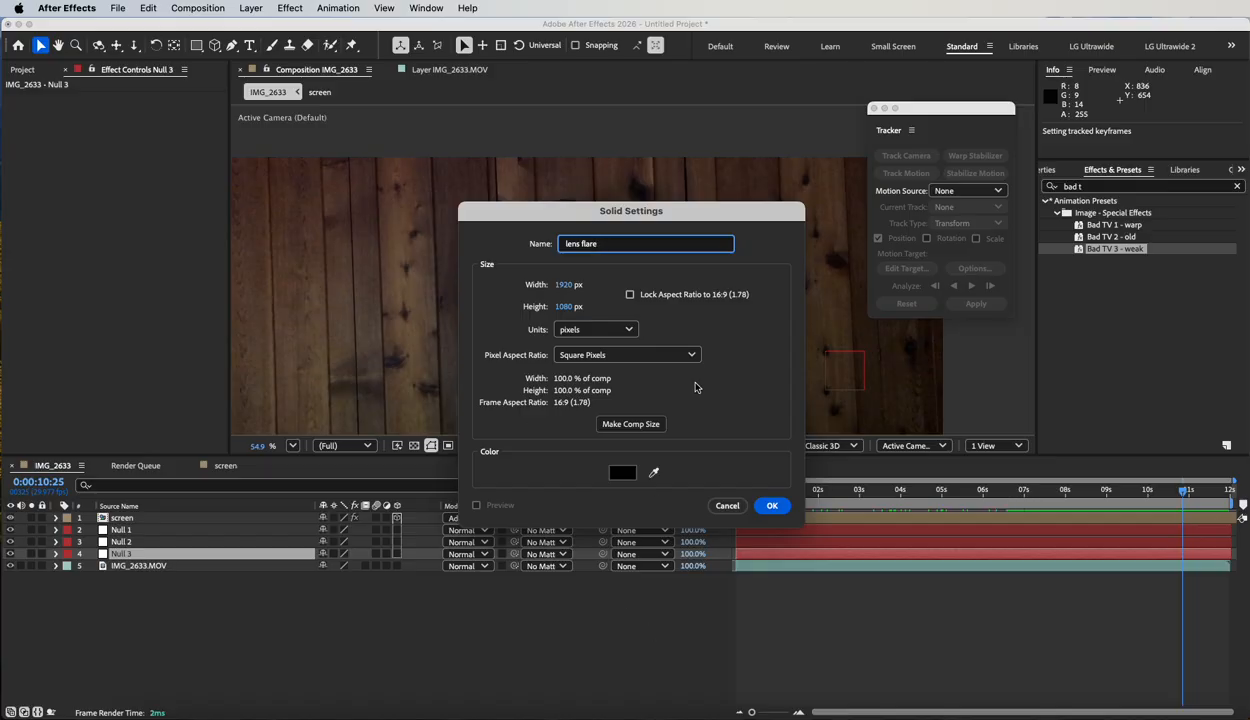
pyautogui.click(629, 422)
pyautogui.click(772, 506)
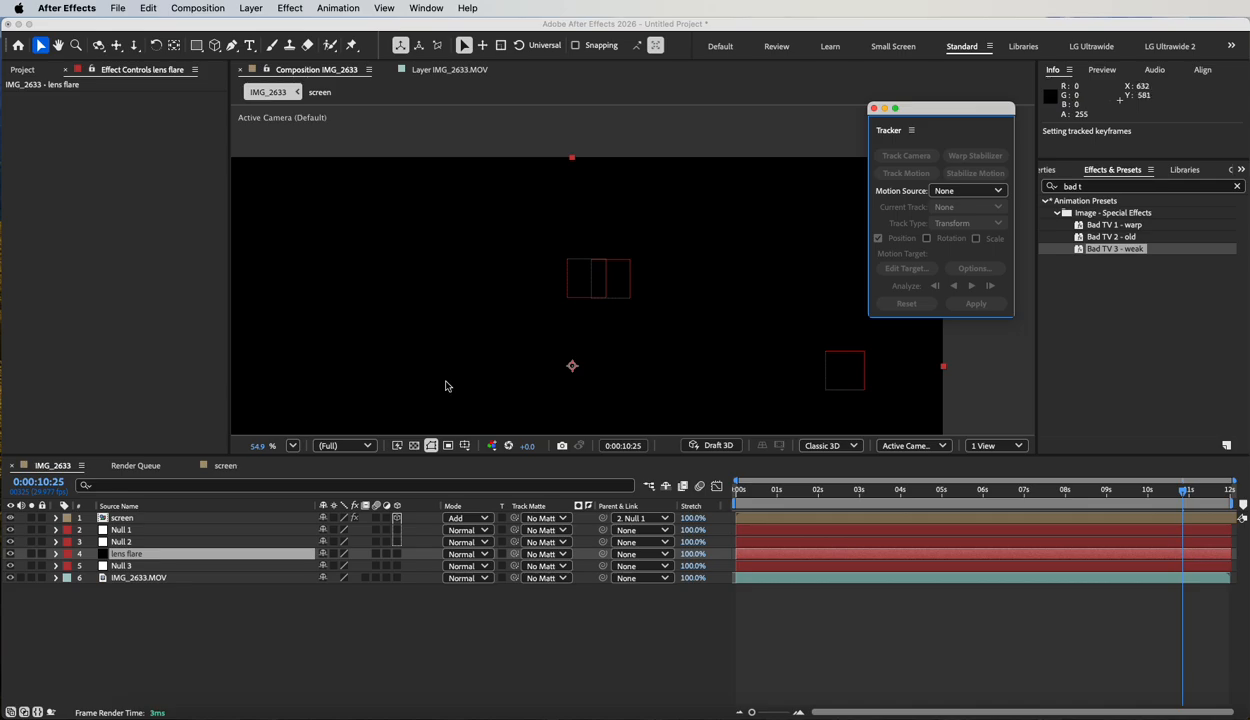
# Apply the Lens Flare effect to the lens flare solid
pyautogui.click(280, 7)
pyautogui.moveTo(306, 249)
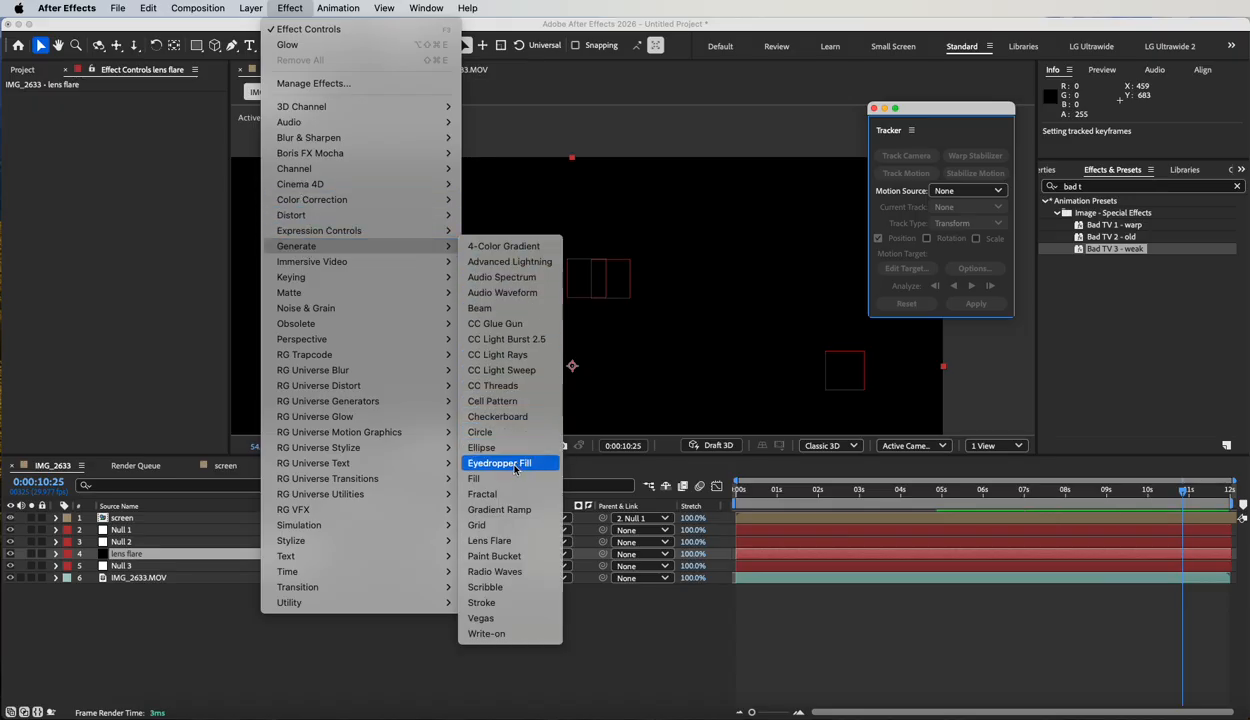
pyautogui.click(515, 543)
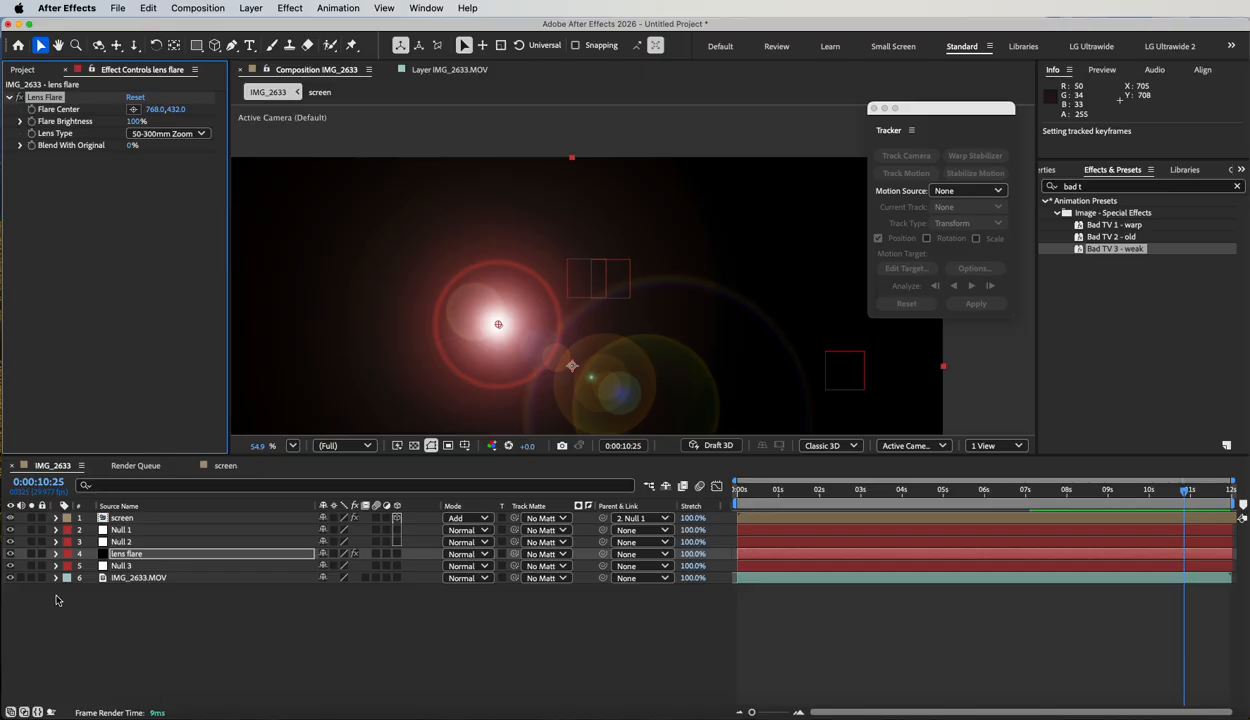
# Place the lens flare layer directly above Null 2 and reveal Null 2's Position property
pyautogui.moveTo(121, 553); pyautogui.dragTo(145, 534)
pyautogui.click(123, 554)
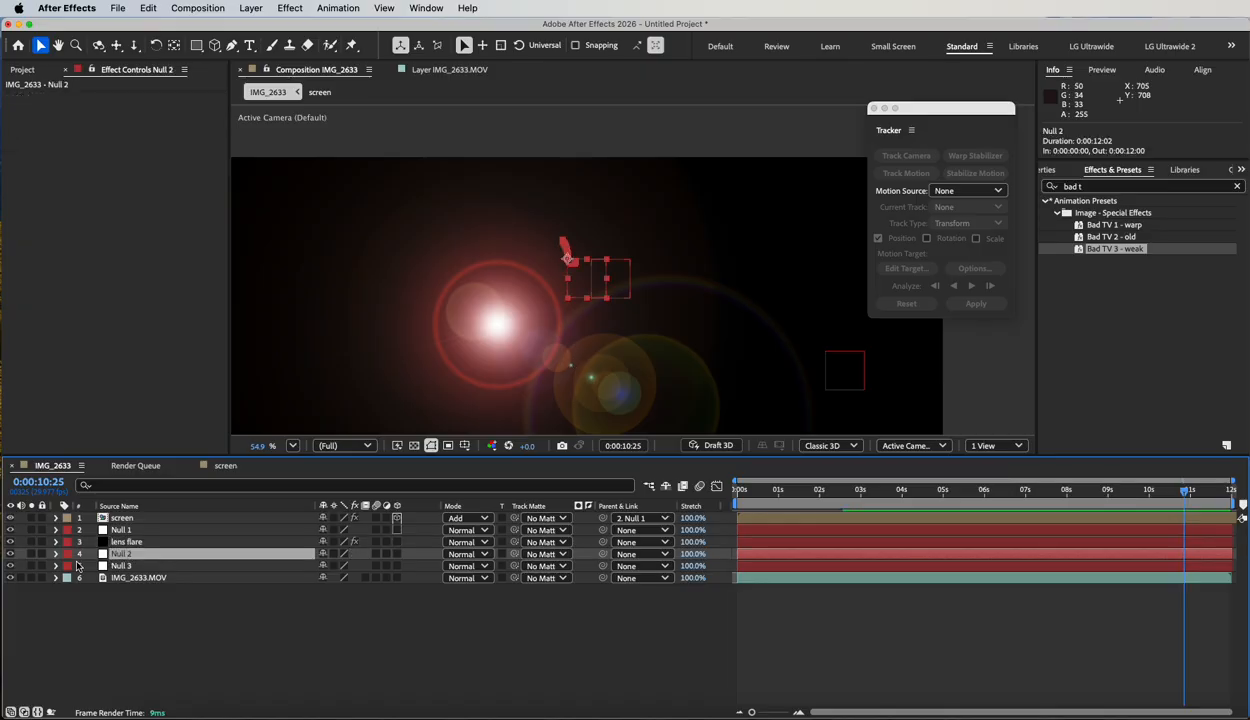
pyautogui.press('p')
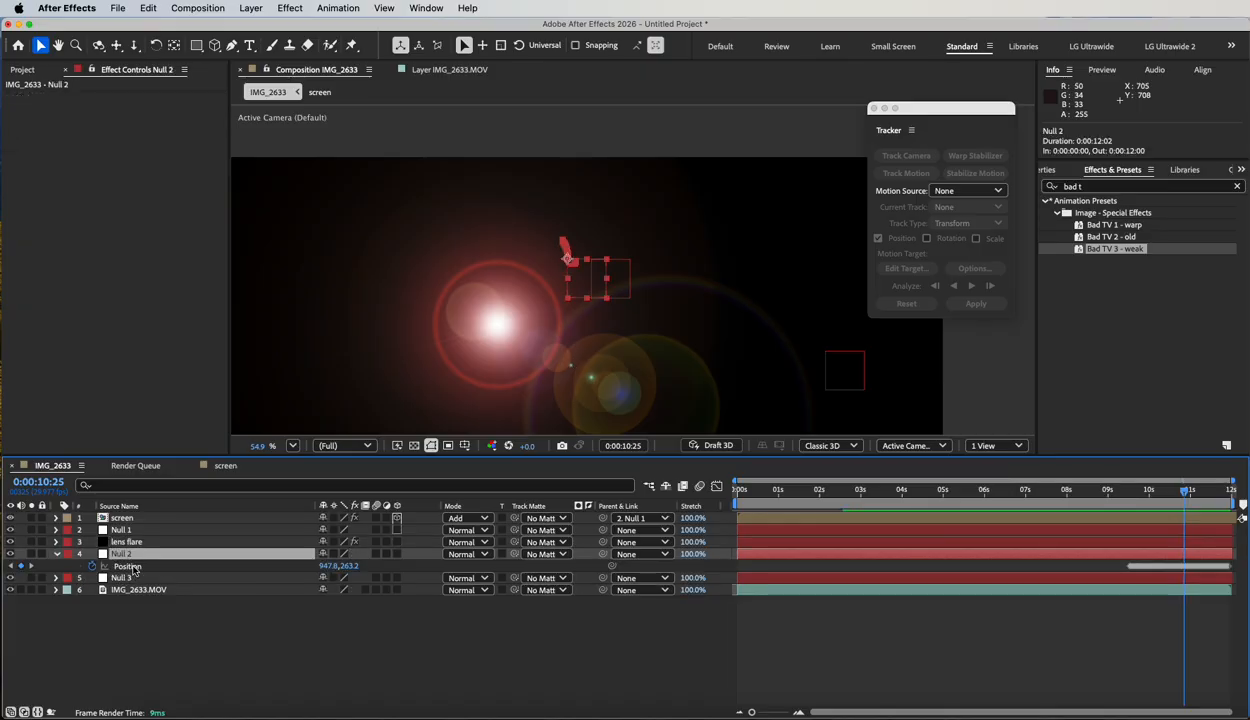
# Link the Flare Center of the lens flare layer to Null 2's Position and check its motion up to 0:00:11:05
pyautogui.click(126, 541)
pyautogui.click(55, 542)
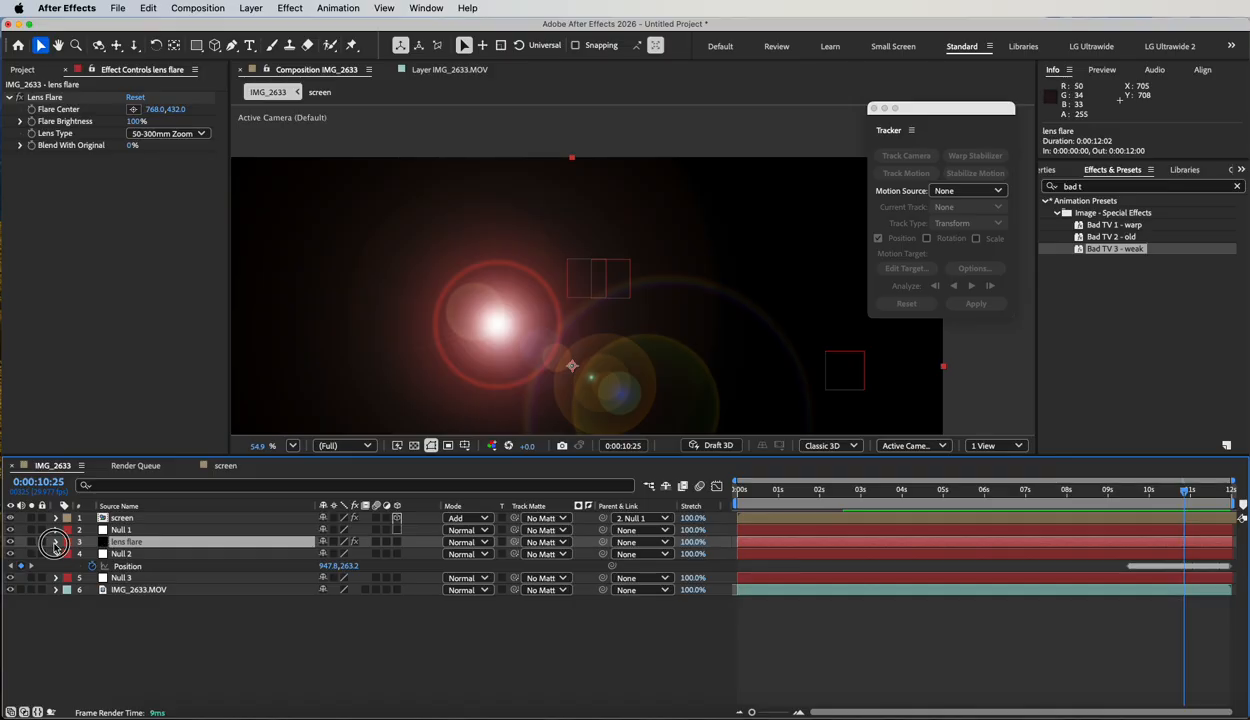
pyautogui.click(67, 554)
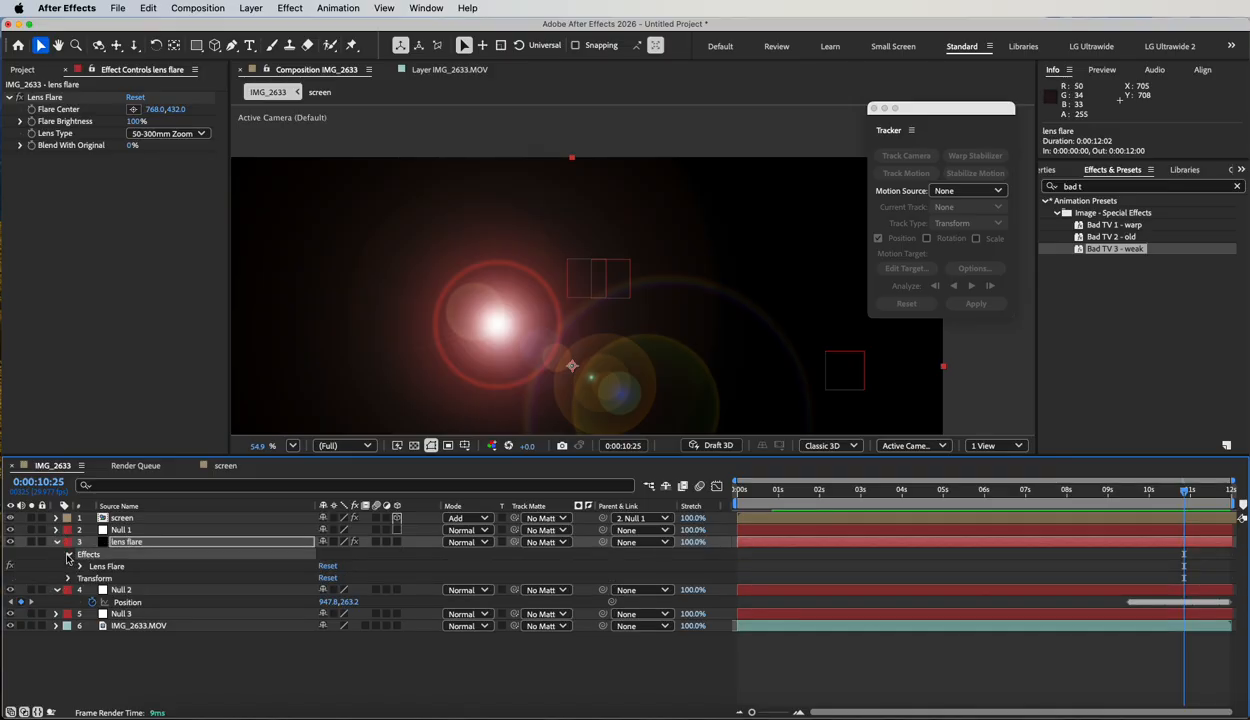
pyautogui.click(110, 567)
pyautogui.click(79, 567)
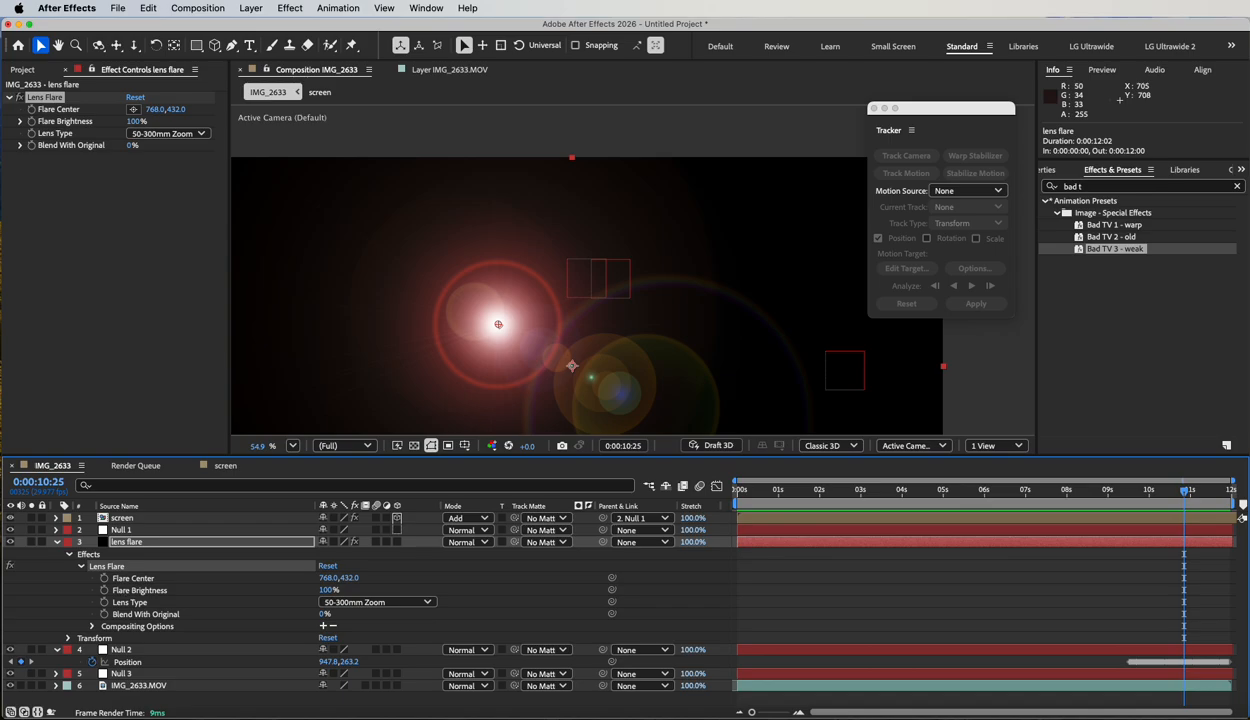
pyautogui.click(143, 580)
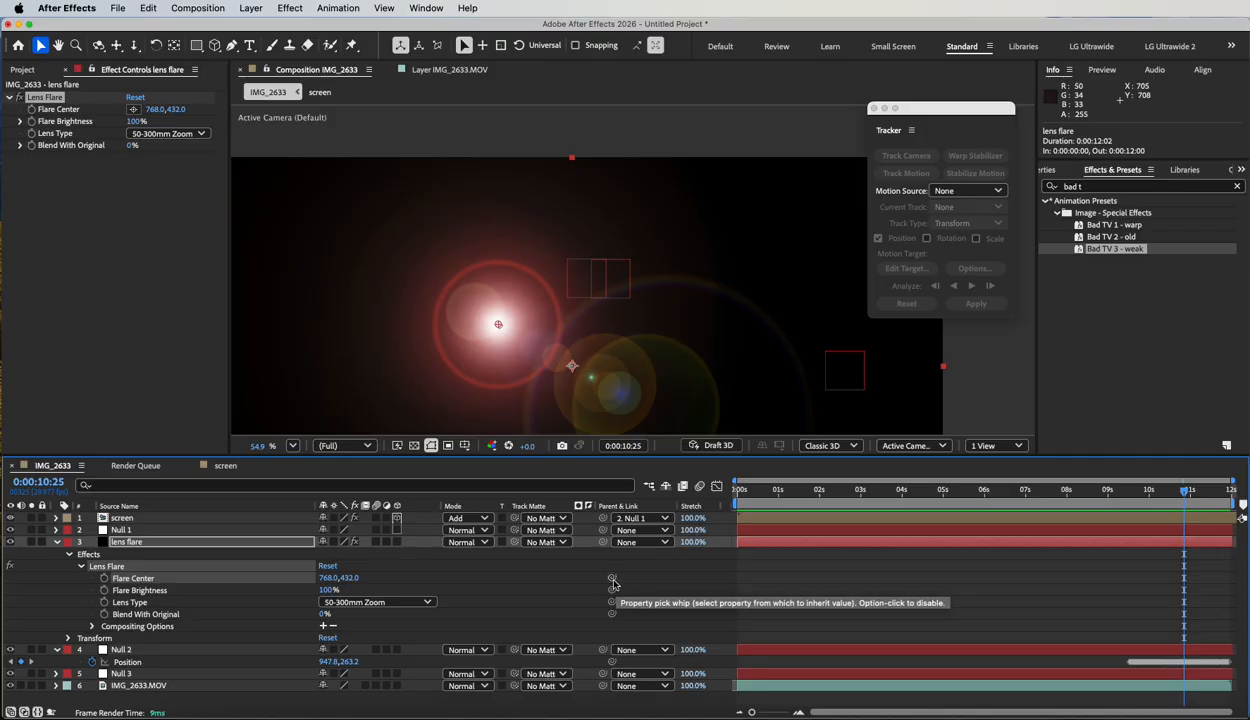
pyautogui.moveTo(612, 580); pyautogui.dragTo(131, 662)
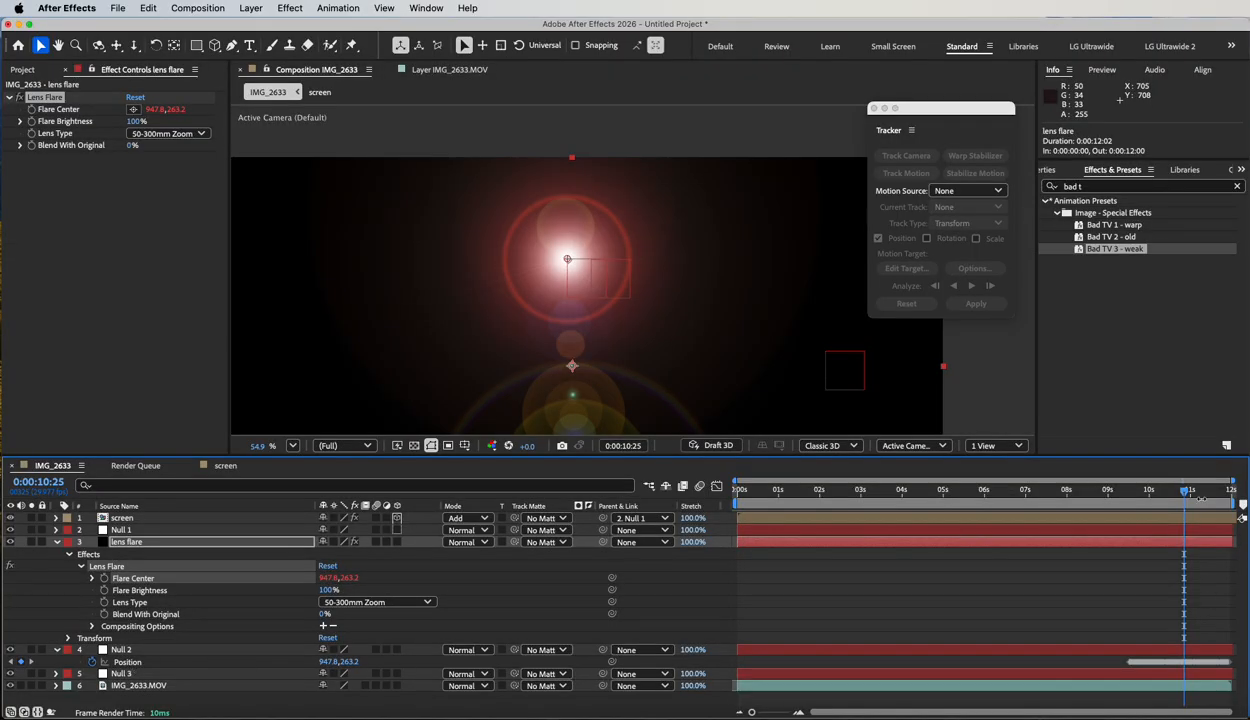
pyautogui.moveTo(1186, 497)
pyautogui.mouseDown()
pyautogui.moveTo(1143, 491)
pyautogui.moveTo(1236, 491)
pyautogui.moveTo(1113, 488)
pyautogui.moveTo(1195, 490)
pyautogui.mouseUp()
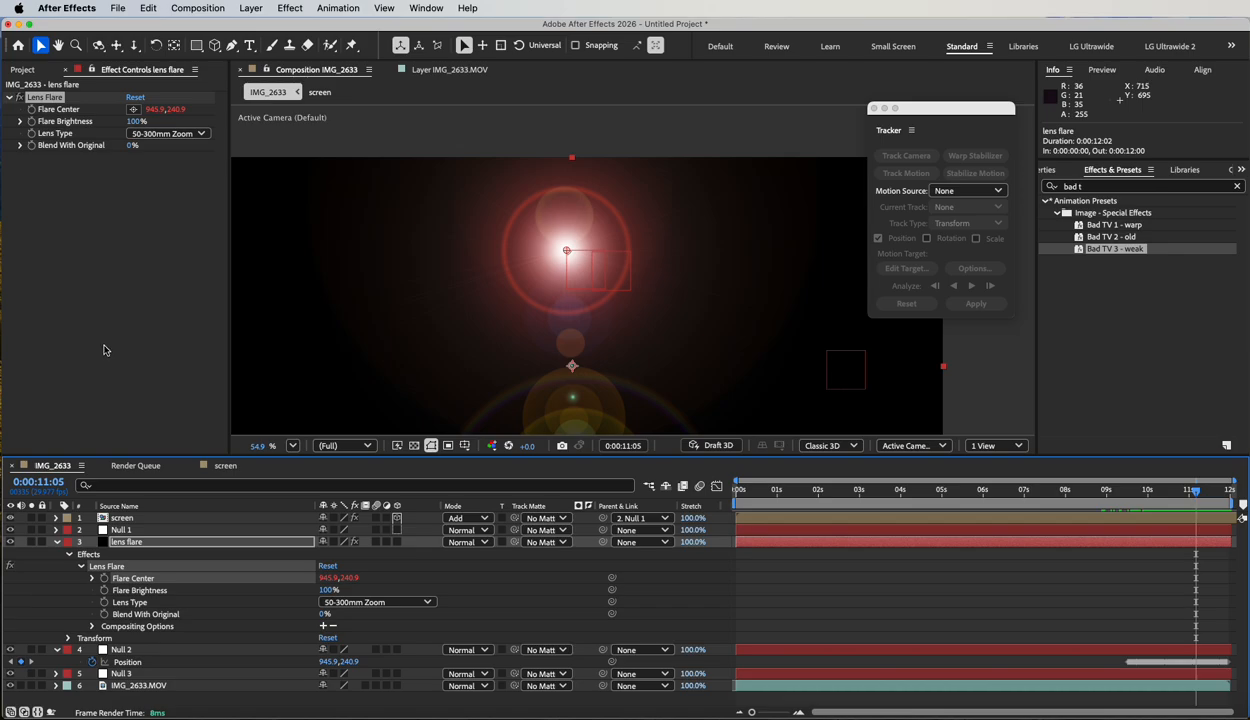
# Apply the Unmult keying effect to the lens flare layer to remove its black background
pyautogui.click(150, 543)
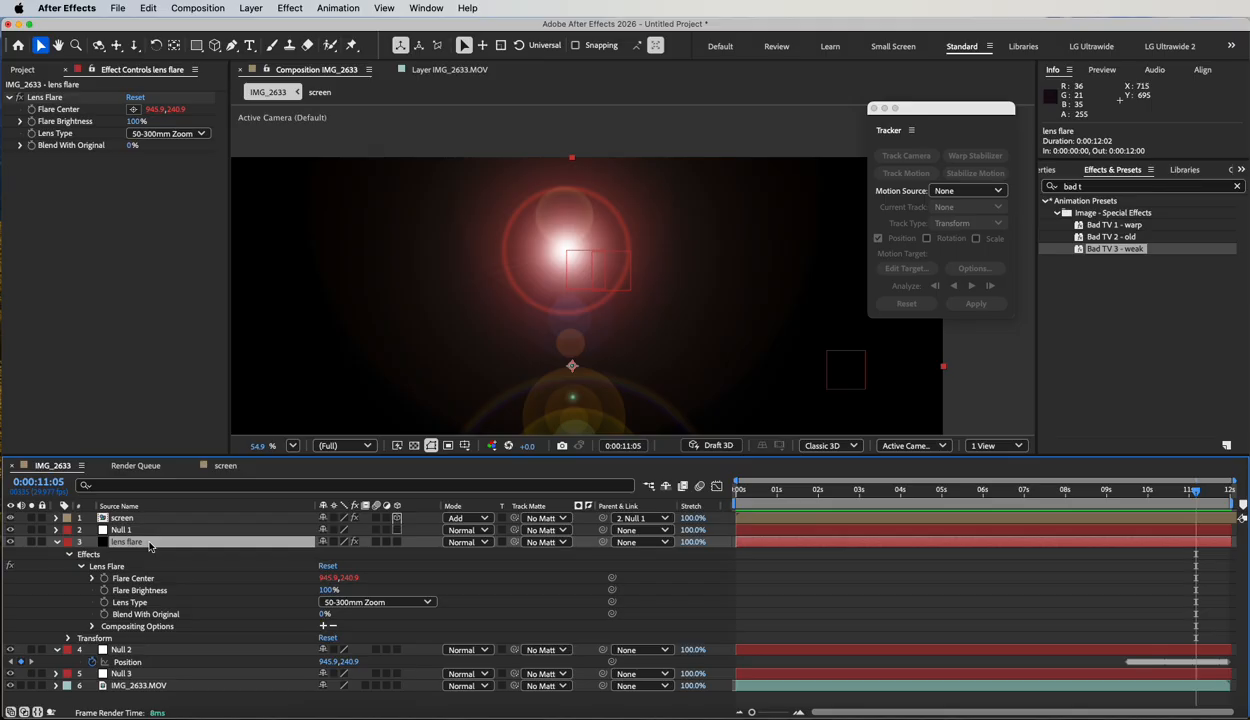
pyautogui.click(288, 7)
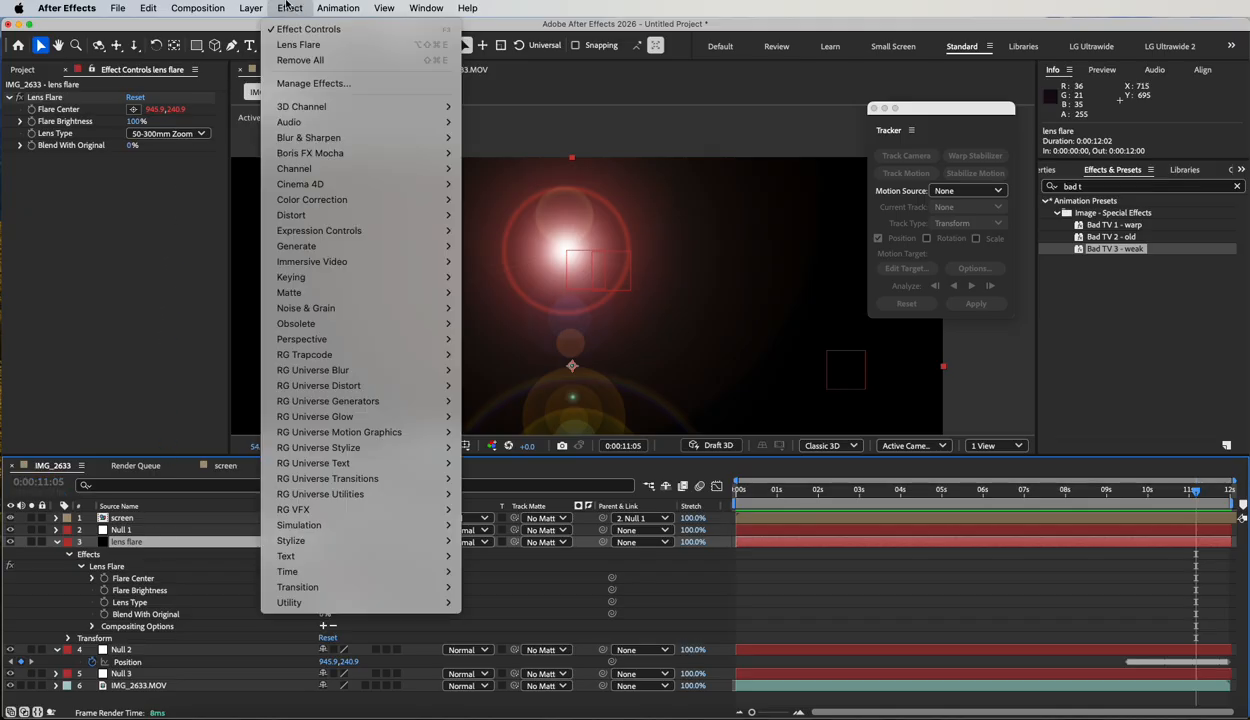
pyautogui.moveTo(323, 281)
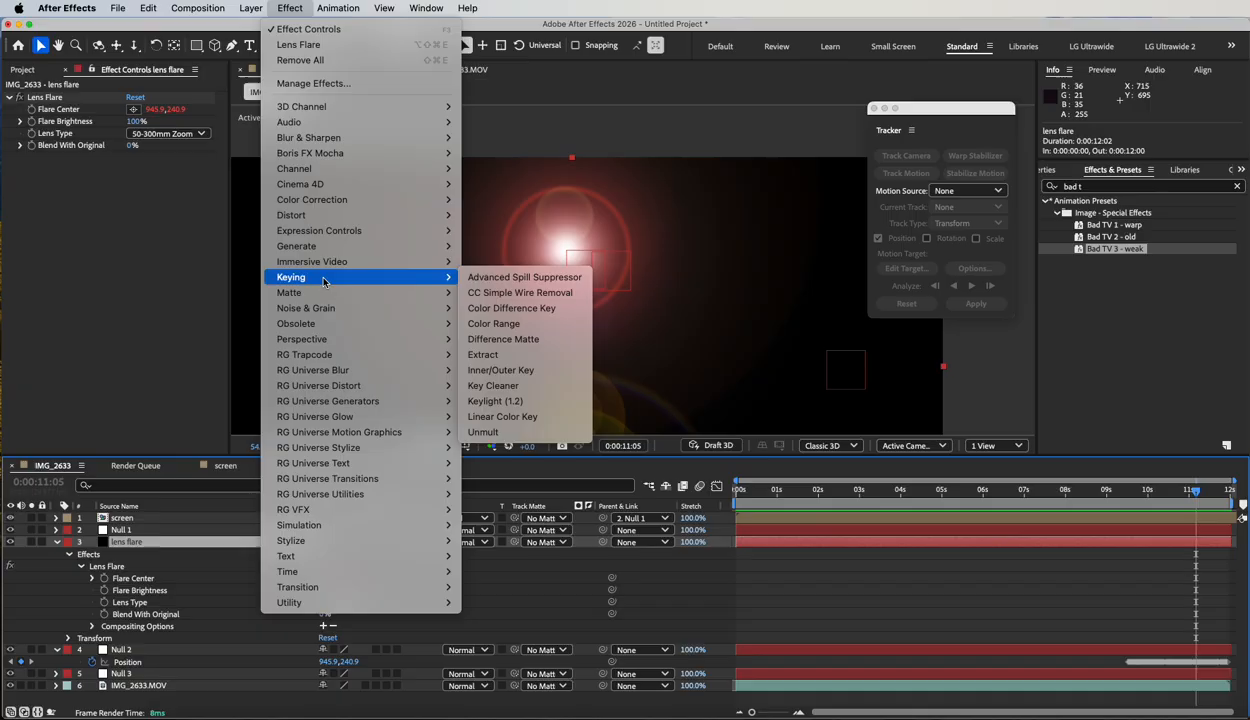
pyautogui.click(500, 433)
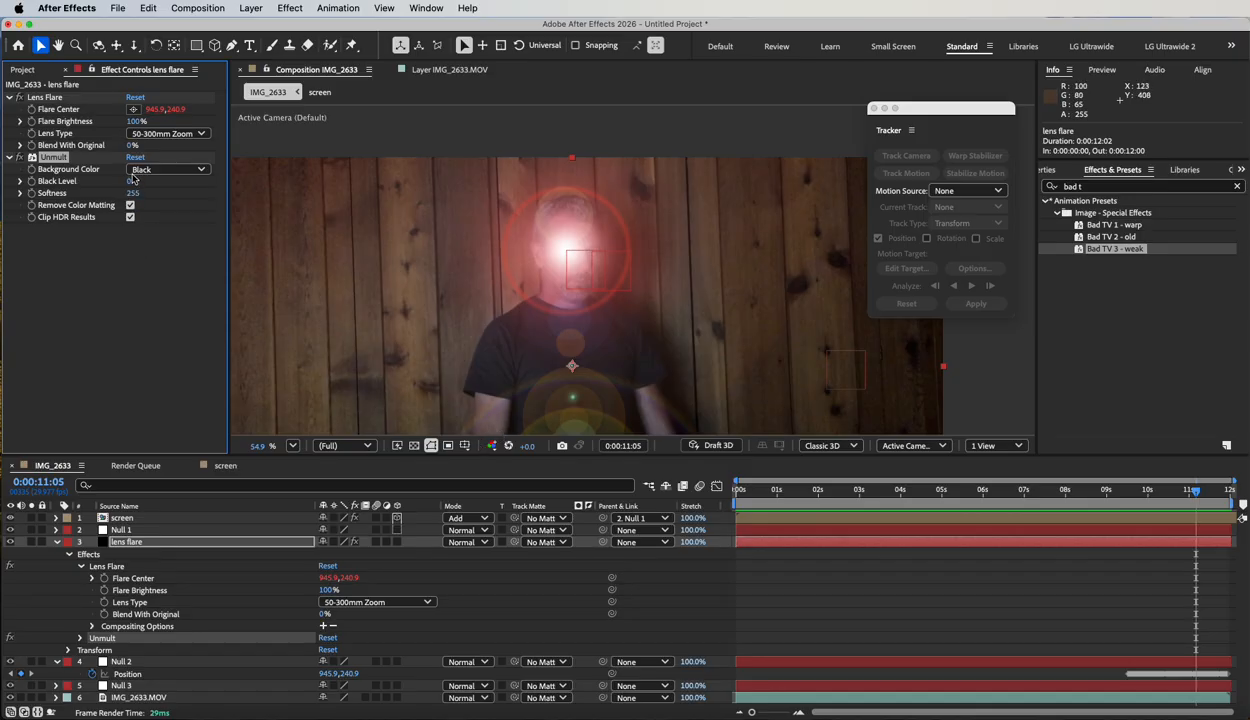
# Lower the lens flare's Flare Brightness to 43% and check how it follows the eye around 0:00:11:04
pyautogui.click(55, 97)
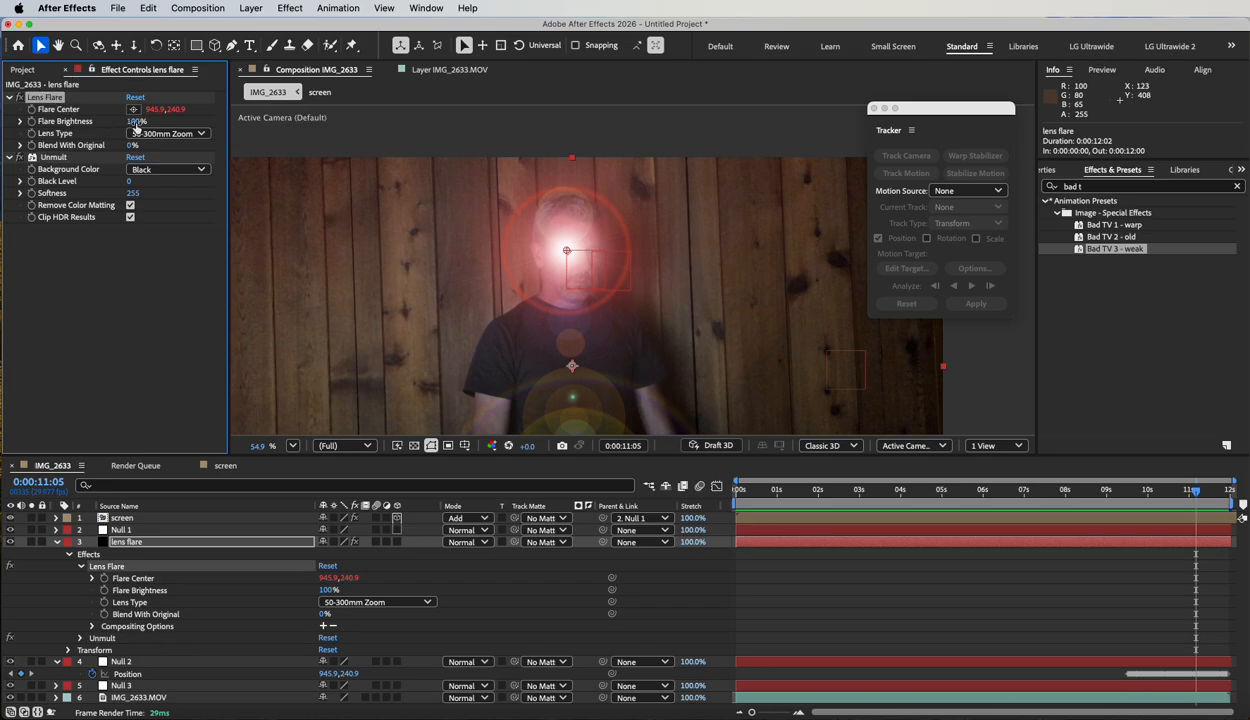
pyautogui.moveTo(132, 121); pyautogui.dragTo(90, 121)
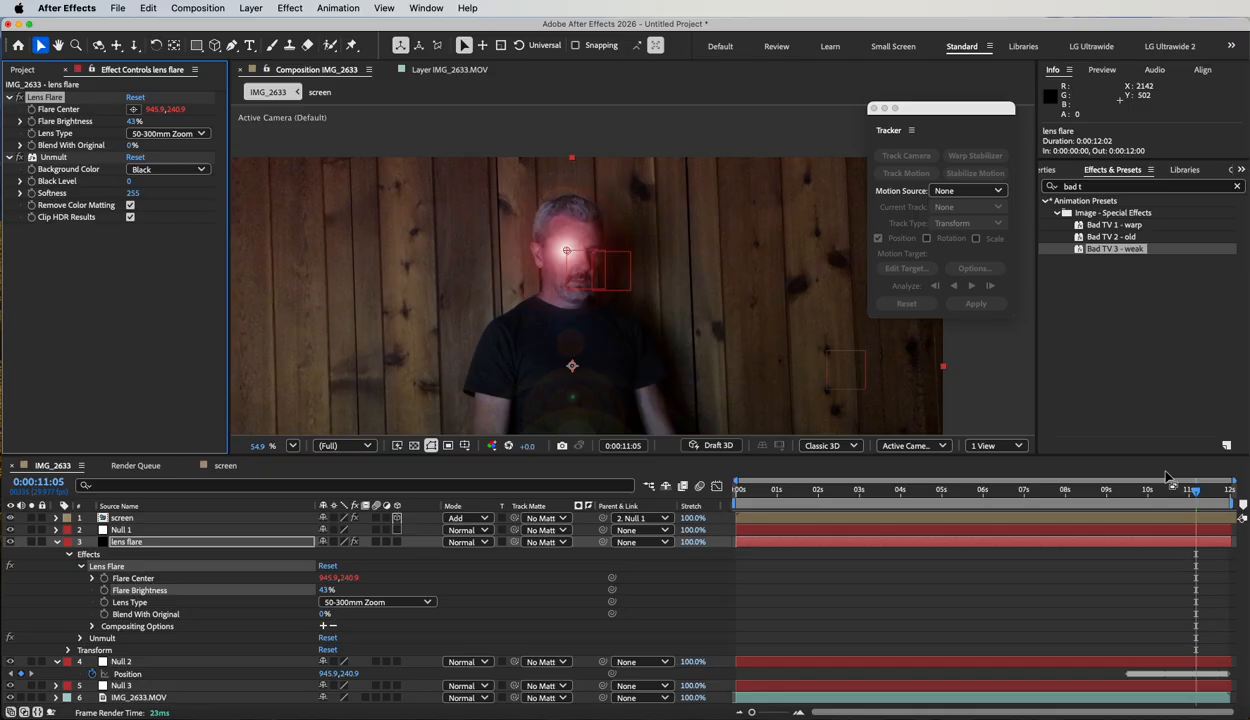
pyautogui.moveTo(1182, 489)
pyautogui.mouseDown()
pyautogui.moveTo(1167, 489)
pyautogui.moveTo(1205, 489)
pyautogui.moveTo(1130, 487)
pyautogui.moveTo(1193, 489)
pyautogui.mouseUp()
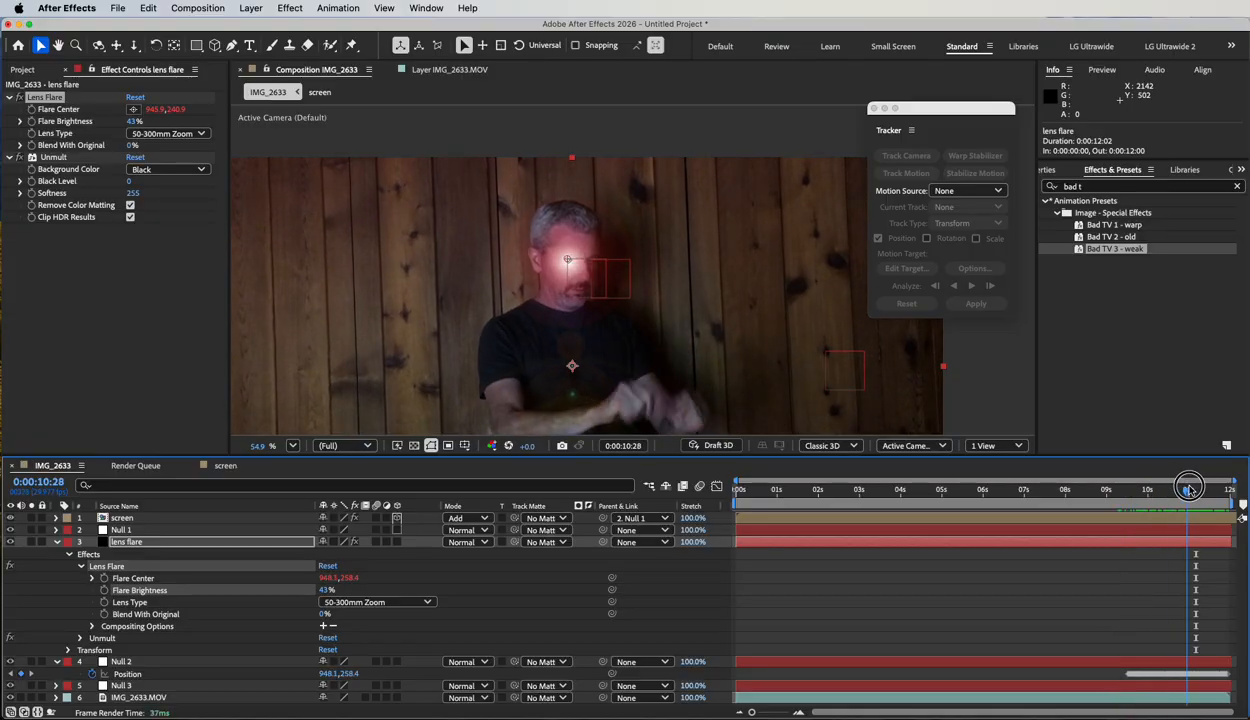
pyautogui.click(45, 98)
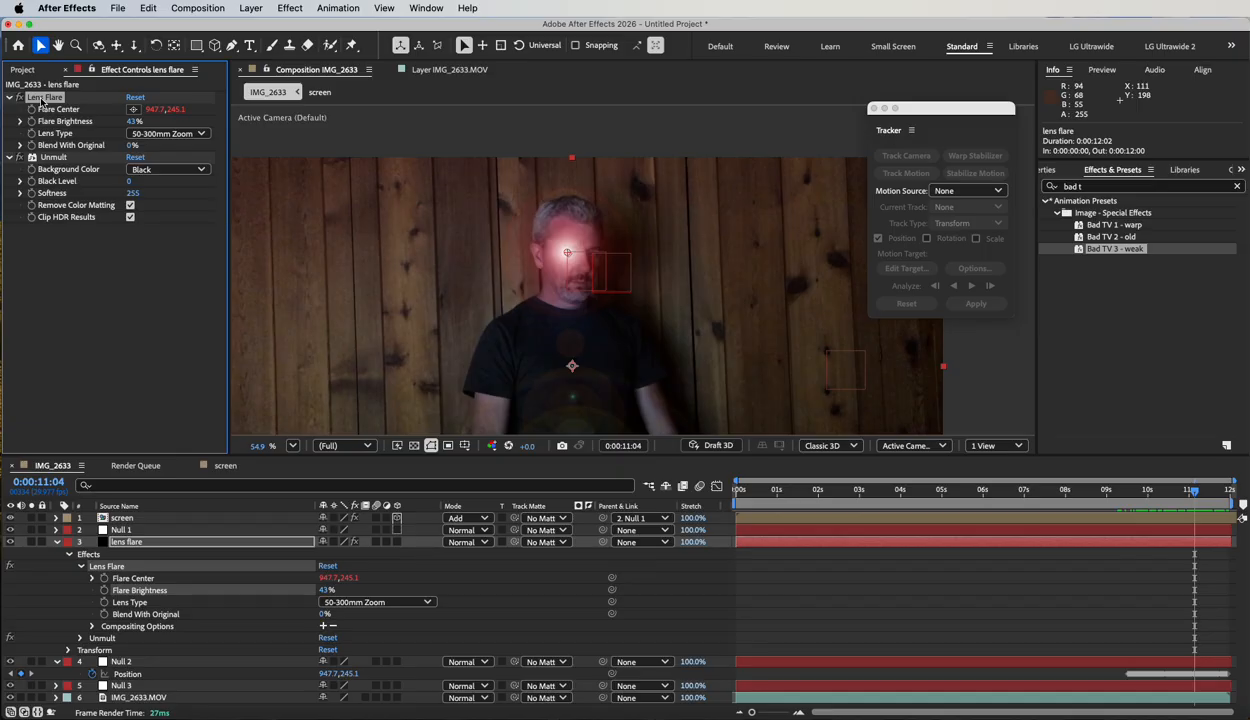
# Duplicate the Lens Flare effect on the lens flare layer and reveal Null 3's Position property
pyautogui.press('super+d')
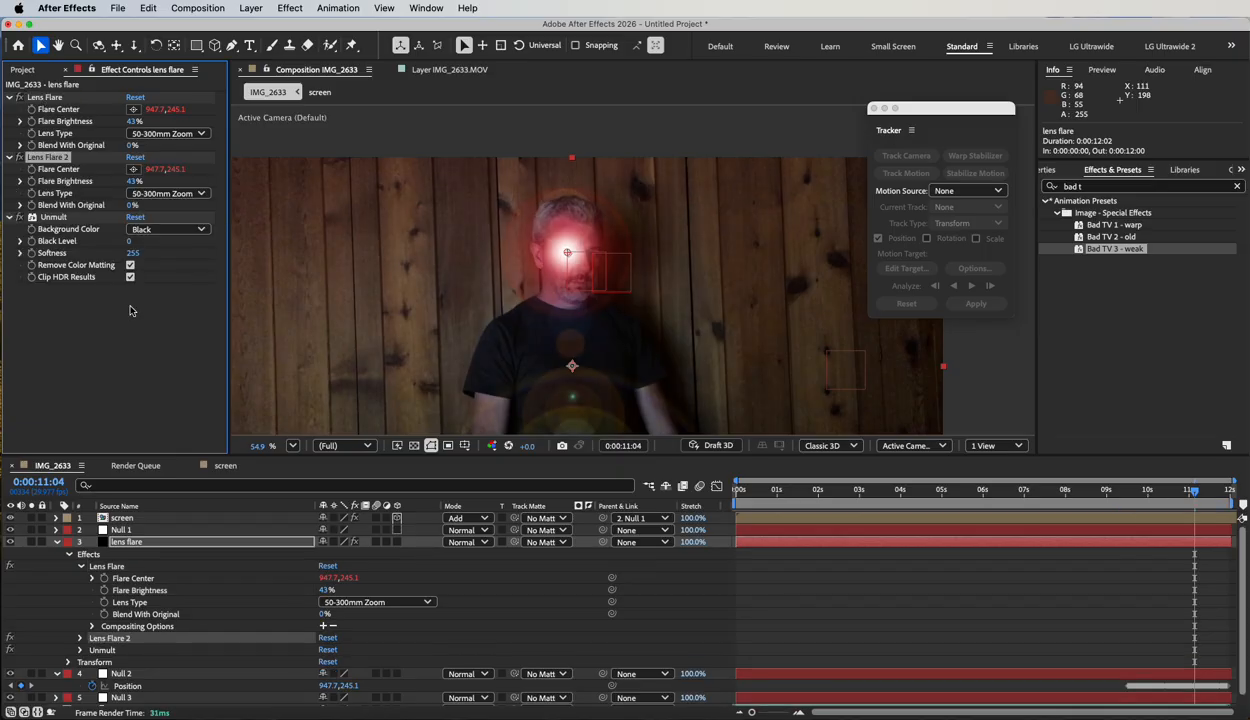
pyautogui.scroll(-1, 133, 617)
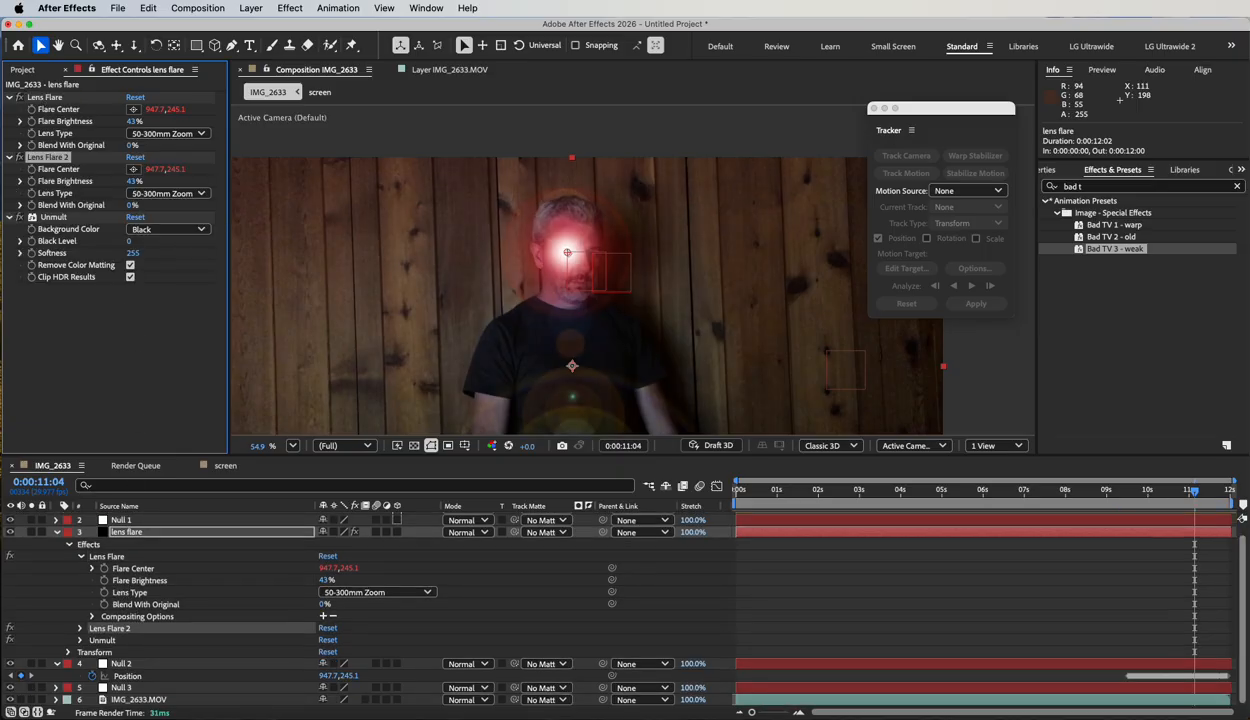
pyautogui.click(122, 688)
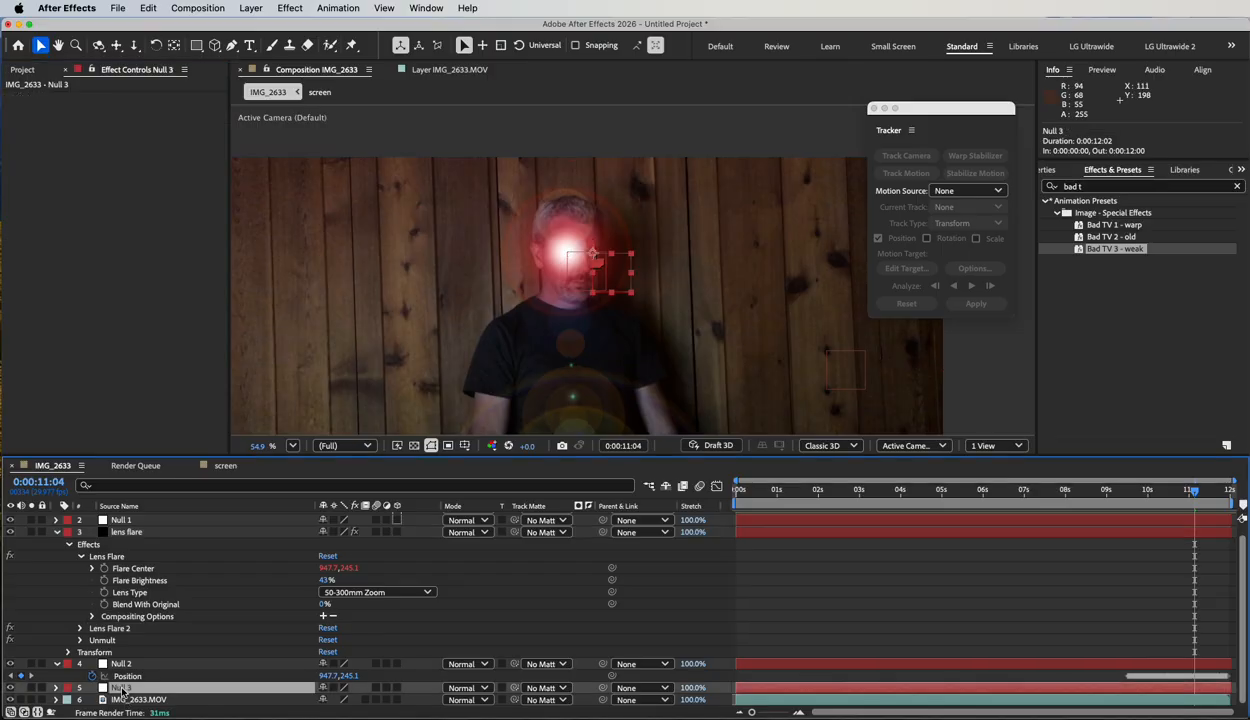
pyautogui.press('p')
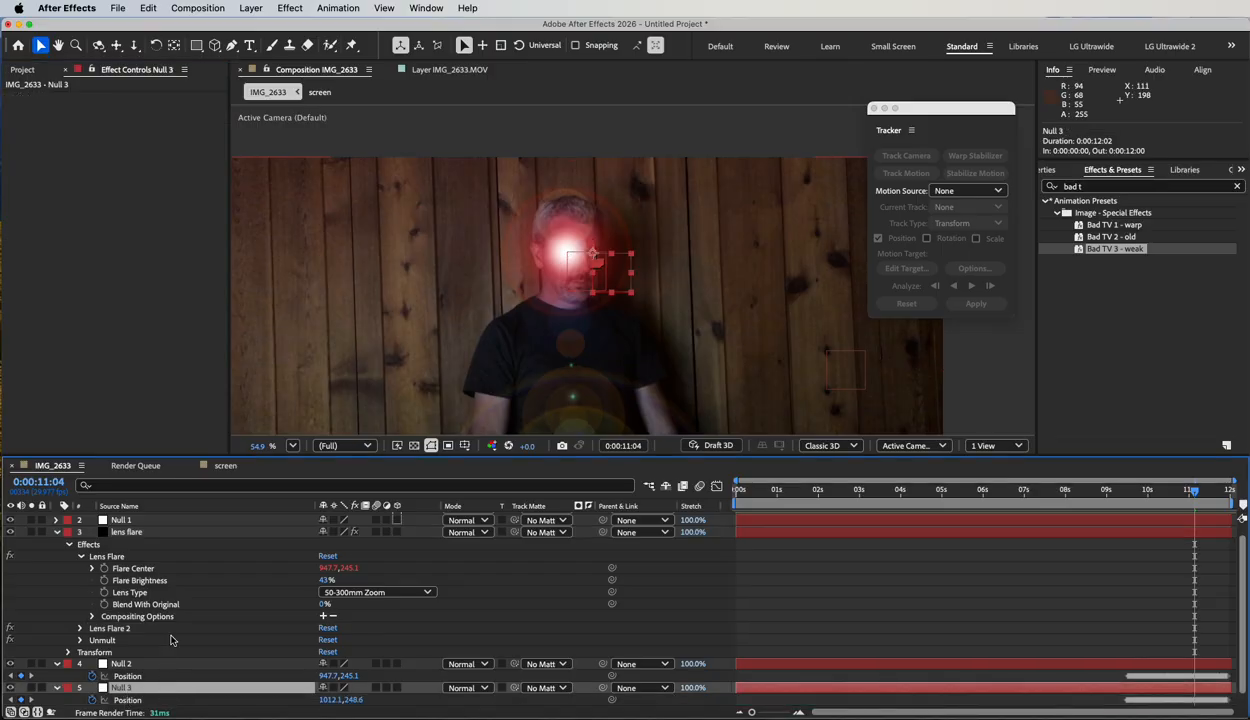
# Link the Flare Center of Lens Flare 2 to Null 3's Position
pyautogui.scroll(-1, 135, 618)
pyautogui.click(80, 616)
pyautogui.scroll(-5, 163, 604)
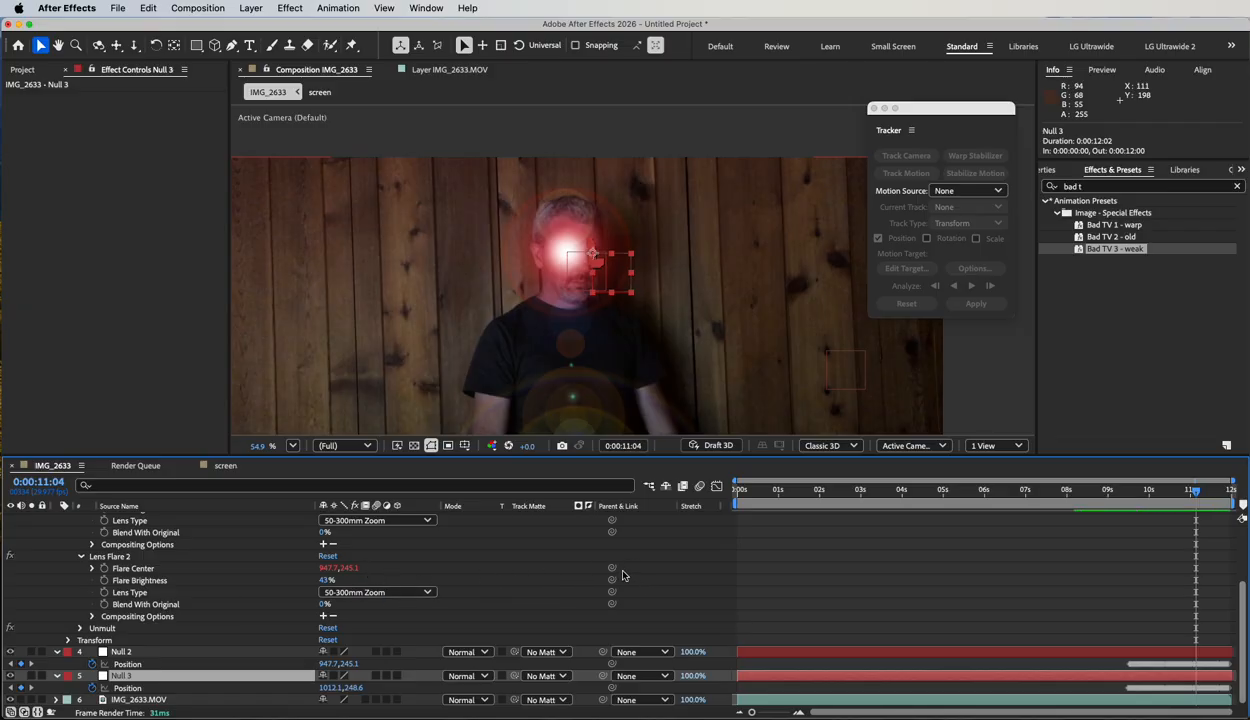
pyautogui.moveTo(612, 568); pyautogui.dragTo(538, 584)
pyautogui.moveTo(232, 652); pyautogui.dragTo(129, 692)
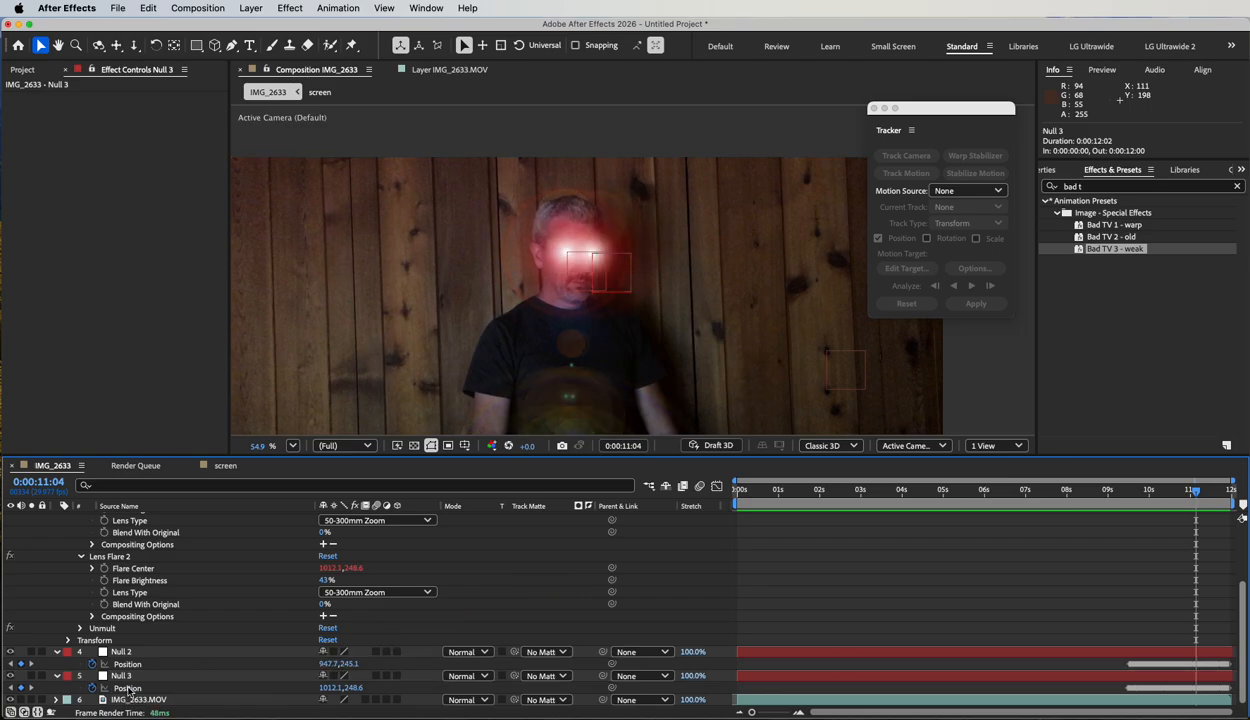
# Collapse the properties of the lens flare, Null 2 and Null 3 layers and enlarge the composition view
pyautogui.scroll(3, 170, 583)
pyautogui.click(57, 543)
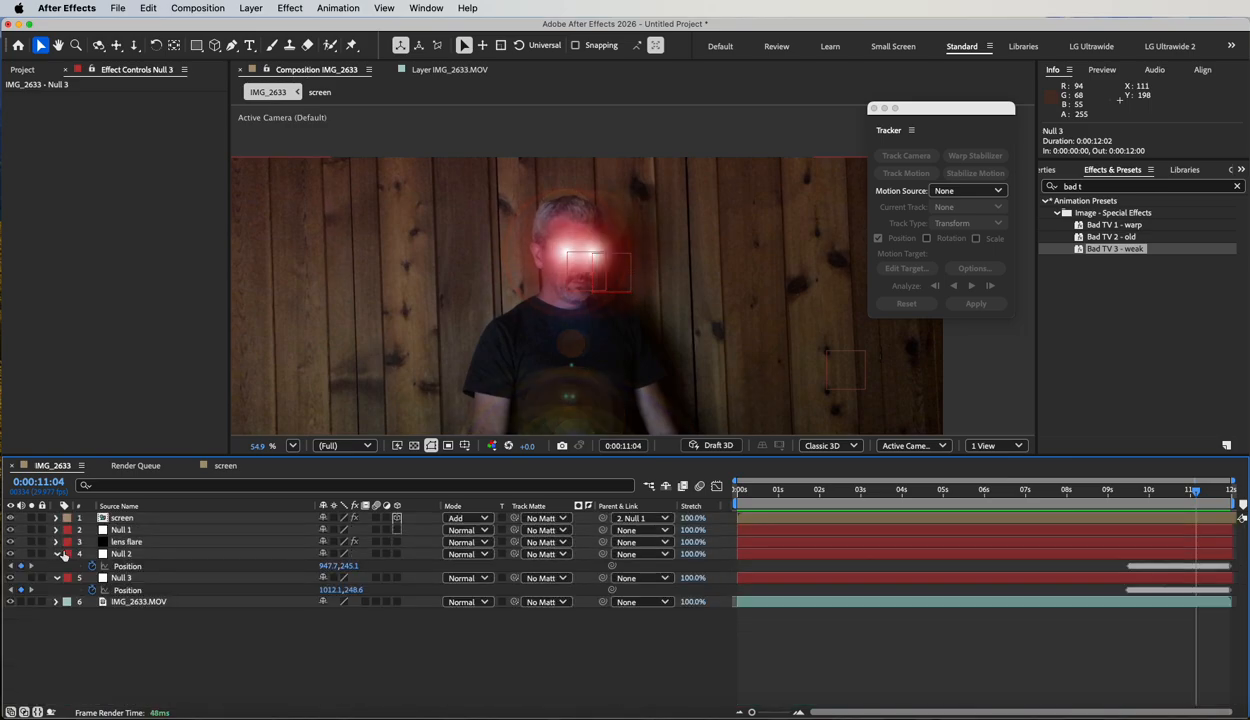
pyautogui.click(56, 554)
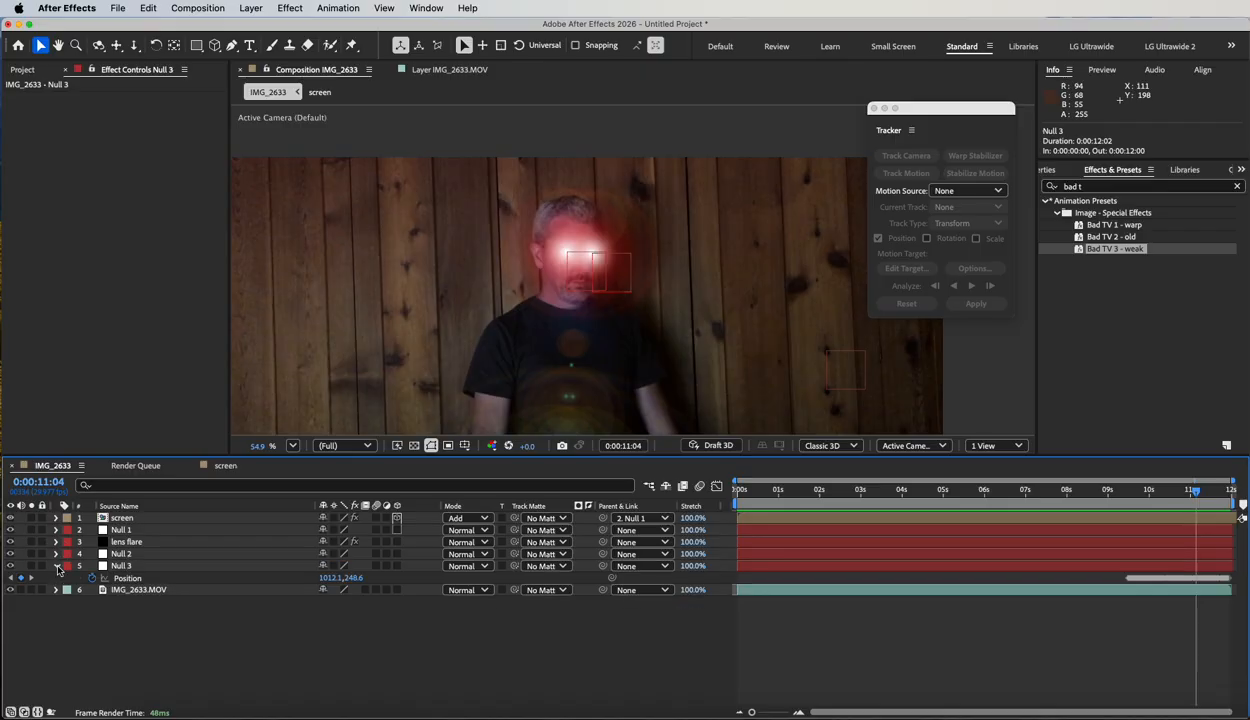
pyautogui.click(57, 566)
pyautogui.moveTo(1016, 456); pyautogui.dragTo(1015, 534)
# Dock the floating Tracker panel and preview the composition from 0:00:00:00 to about 0:00:02:24
pyautogui.moveTo(885, 133); pyautogui.dragTo(739, 566)
pyautogui.press('space')
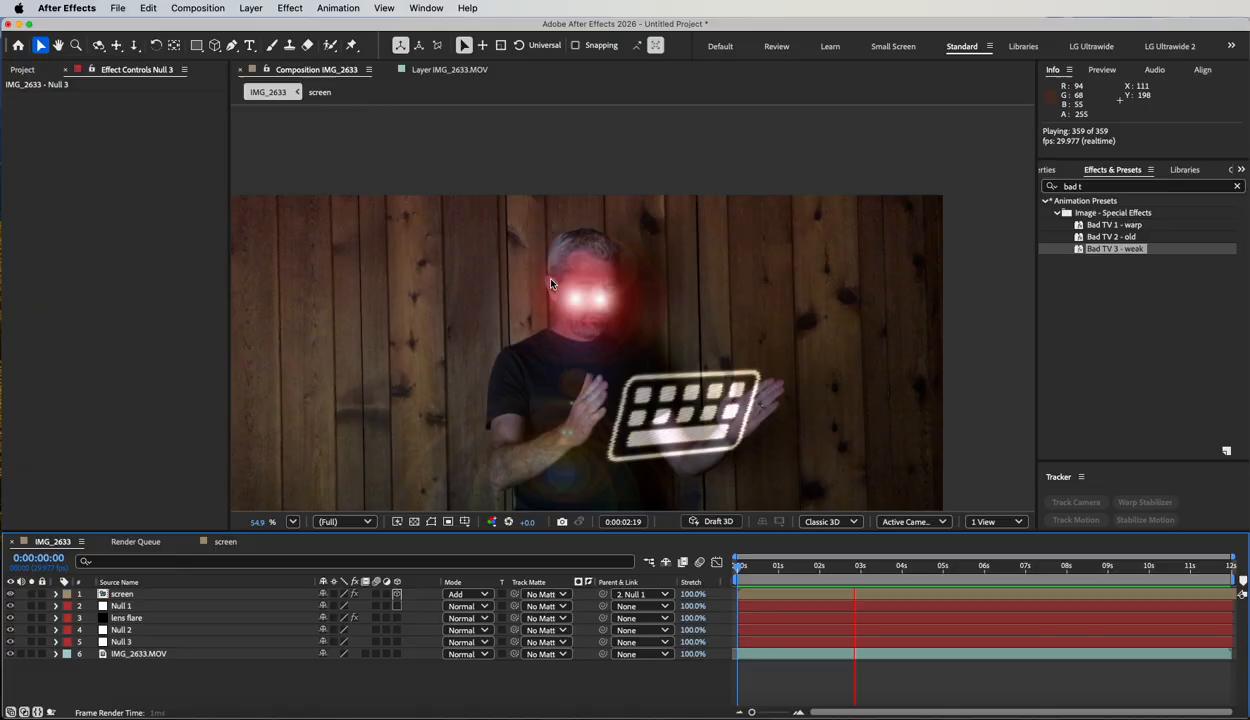
pyautogui.press('space')
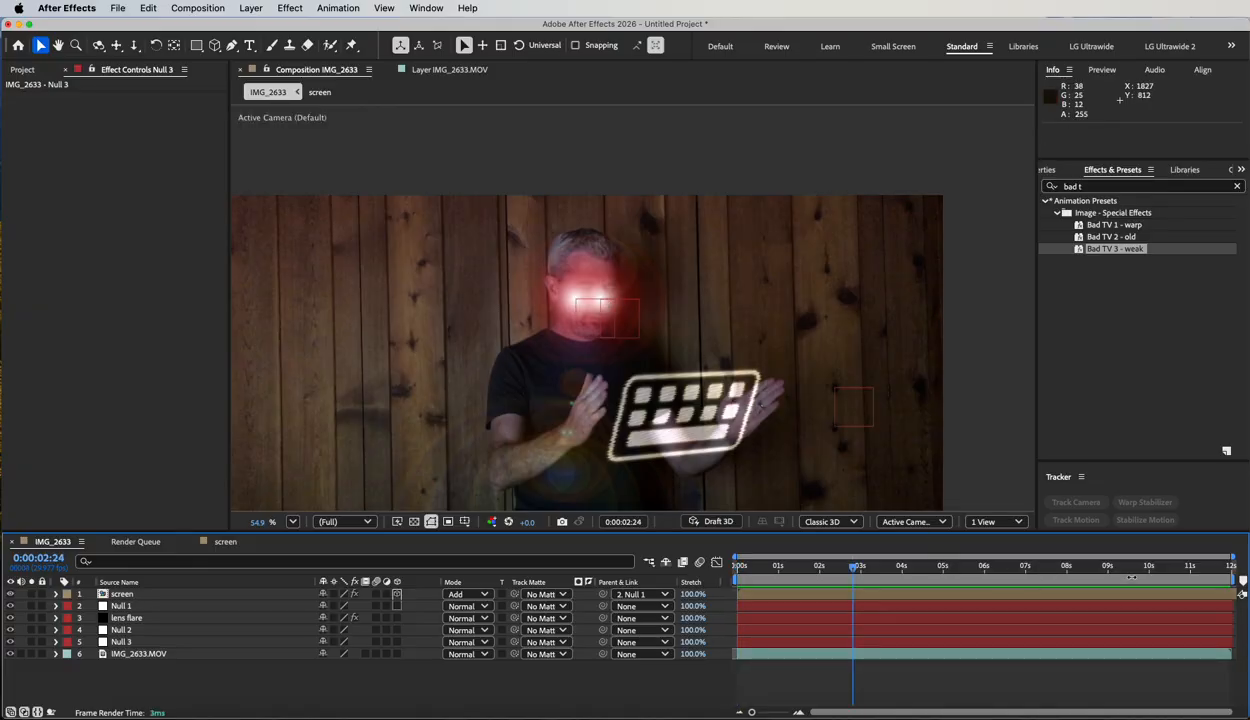
# Move the lens flare layer above Null 1 and start Flare Brightness keyframes for both lens flares at 0:00:10:20
pyautogui.moveTo(1120, 568); pyautogui.dragTo(1177, 587)
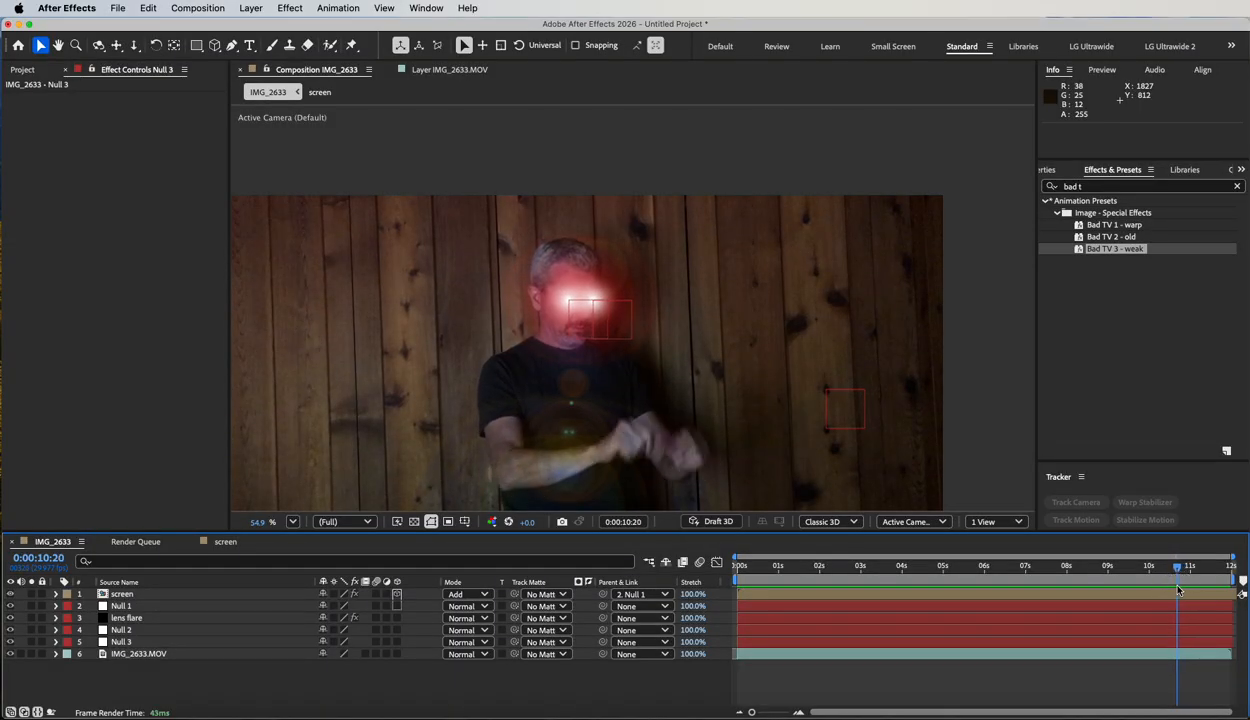
pyautogui.moveTo(121, 620); pyautogui.dragTo(128, 610)
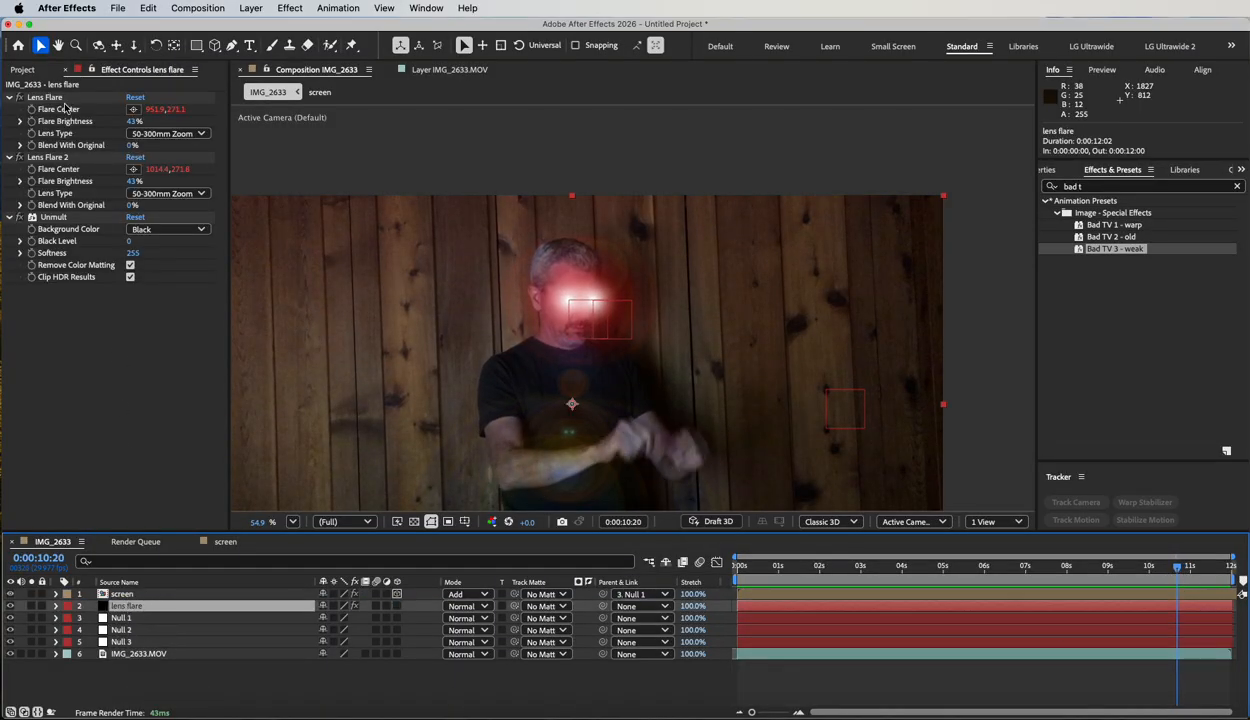
pyautogui.click(46, 157)
pyautogui.click(33, 130)
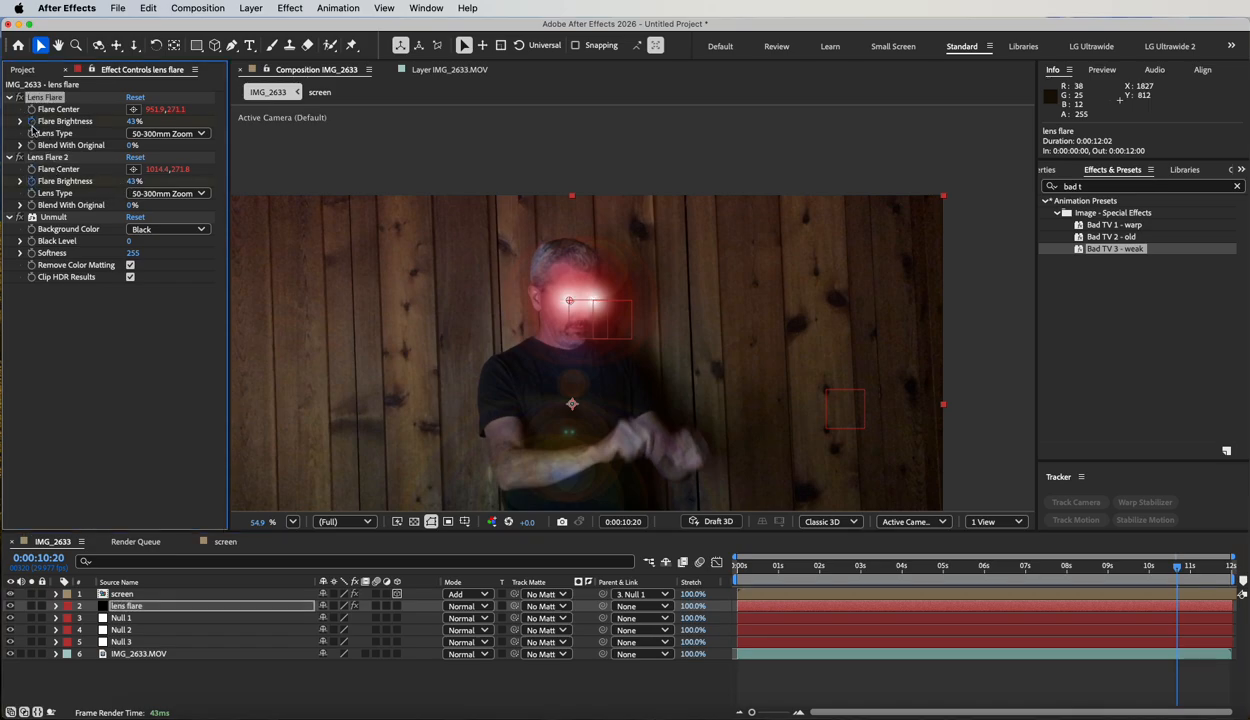
# Set the Flare Brightness keyframes of both lens flares to 0% at 0:00:10:20
pyautogui.click(134, 121)
pyautogui.press('Return')
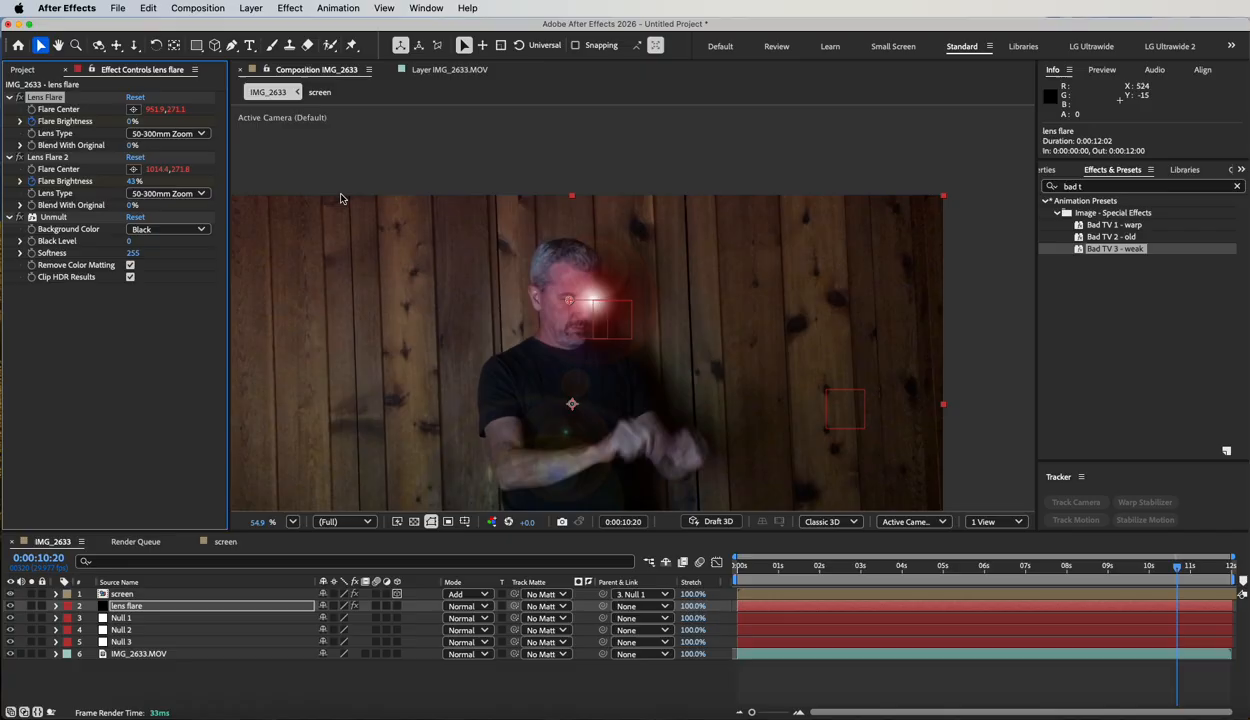
pyautogui.click(134, 182)
pyautogui.write('0')
pyautogui.press('Return')
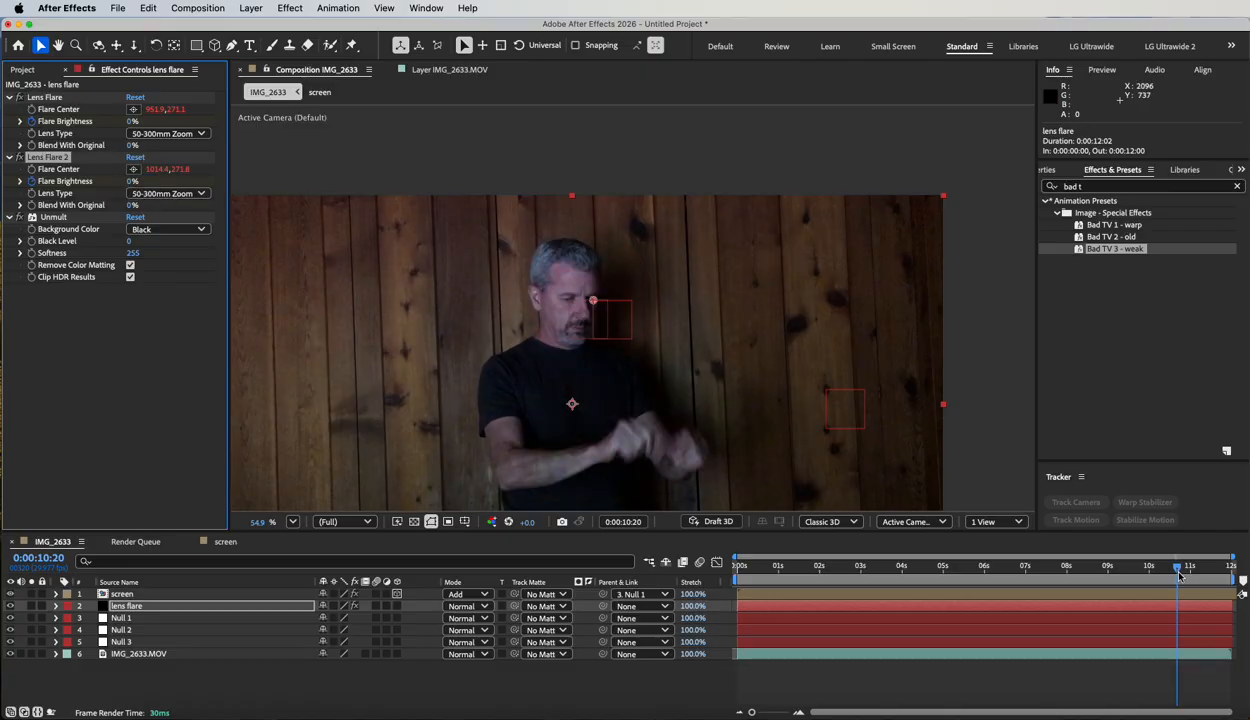
# At 0:00:11:07, set the Flare Brightness of both lens flares to 30%
pyautogui.moveTo(1179, 568); pyautogui.dragTo(1200, 568)
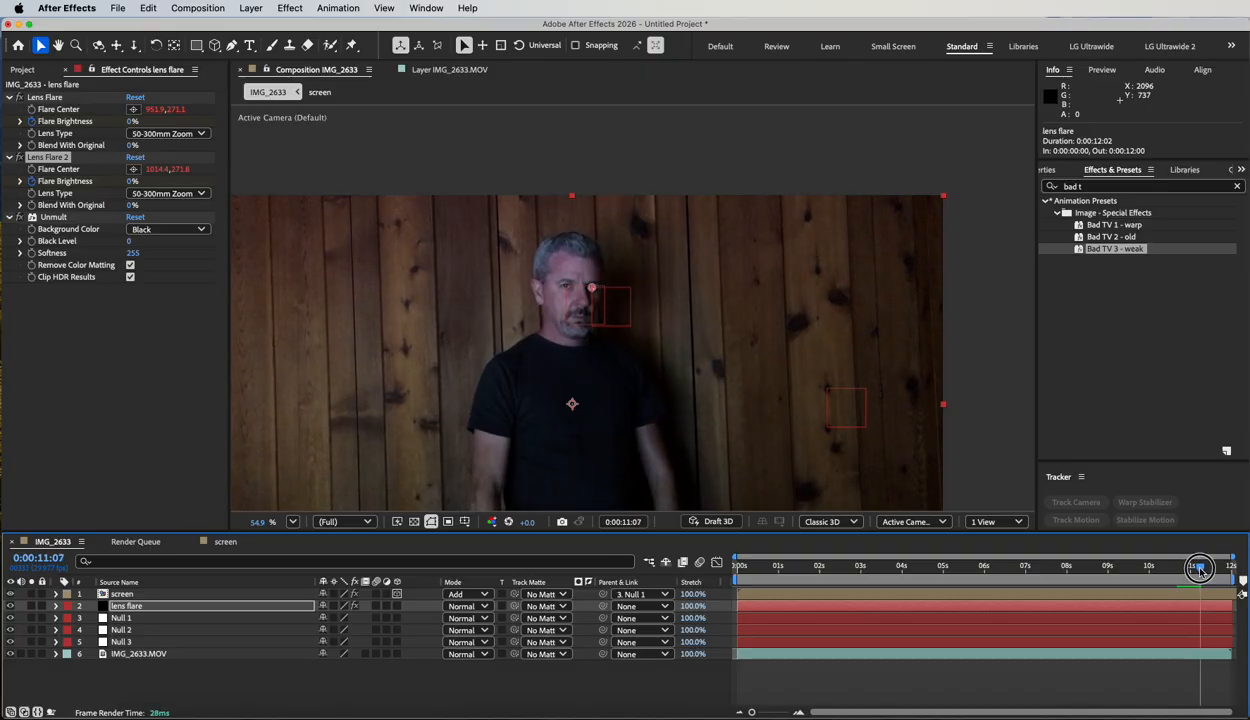
pyautogui.click(133, 121)
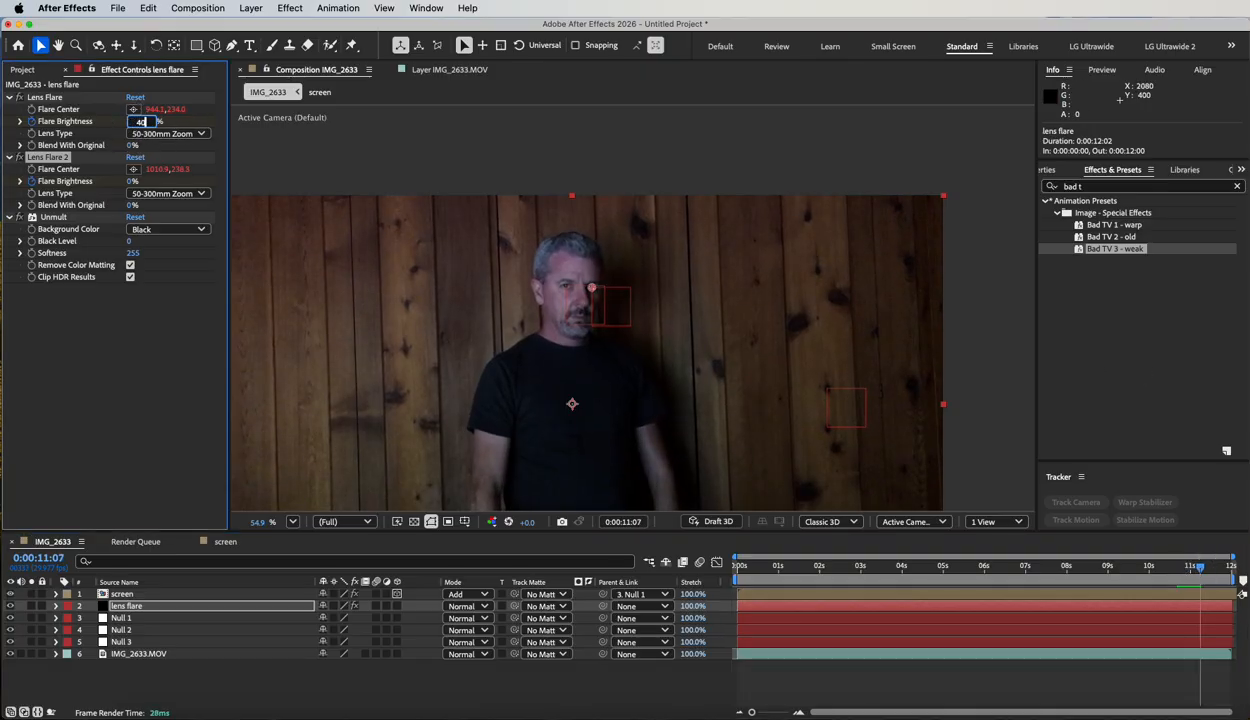
pyautogui.write('40')
pyautogui.press('Return')
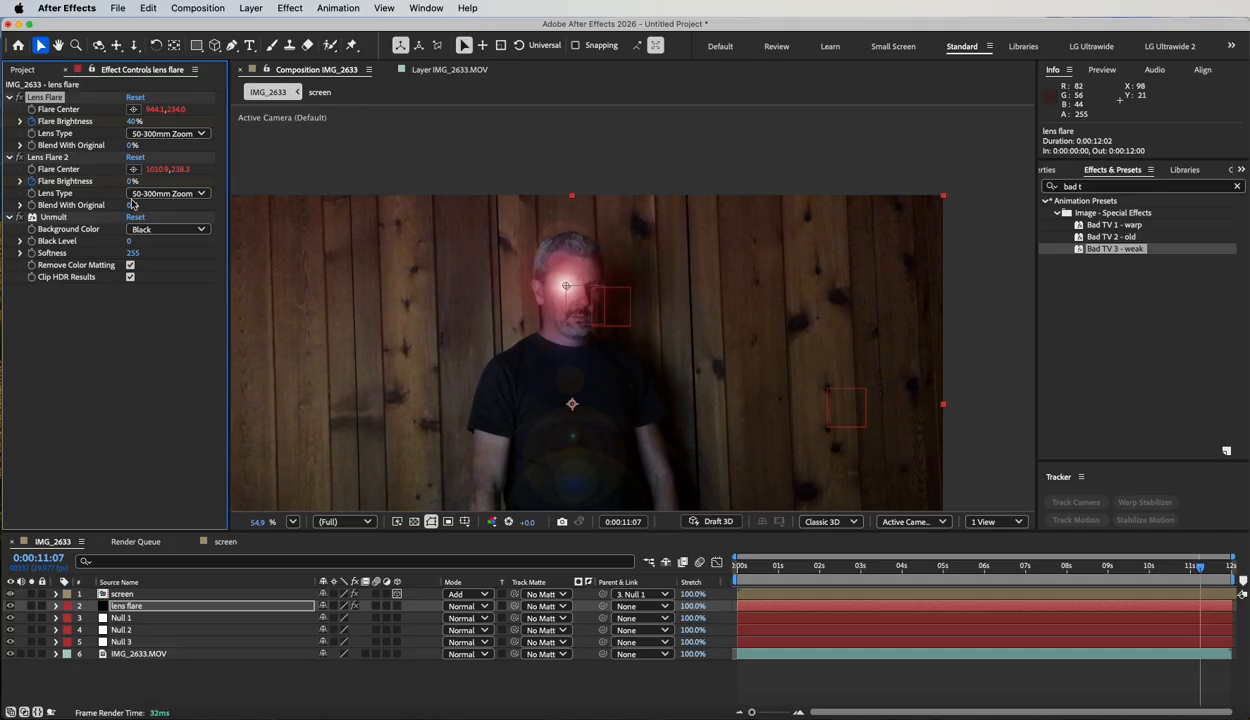
pyautogui.click(139, 121)
pyautogui.write('30')
pyautogui.press('Return')
pyautogui.click(131, 181)
pyautogui.write('30')
pyautogui.press('Return')
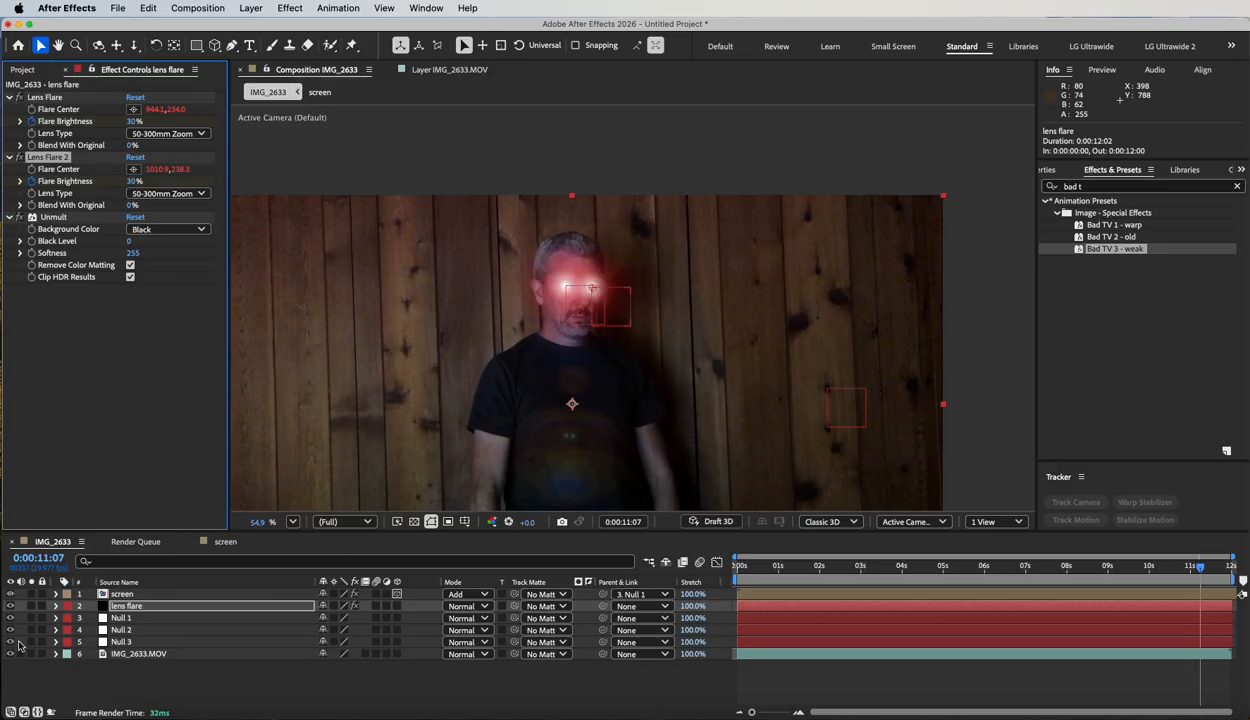
# Hide the Null 1, Null 2 and Null 3 layers and clear the layer selection
pyautogui.moveTo(10, 642); pyautogui.dragTo(11, 617)
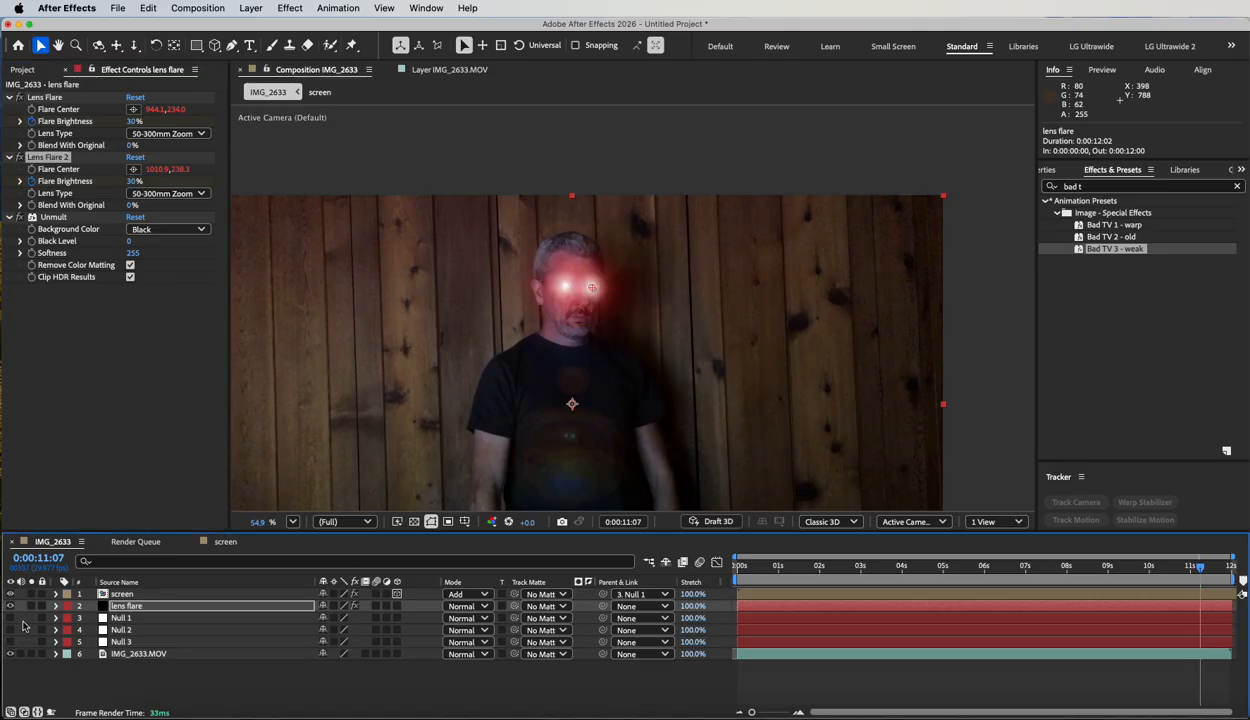
pyautogui.click(116, 697)
# End the work area at 0:00:11:29 and trim the composition to the work area
pyautogui.moveTo(1201, 568); pyautogui.dragTo(1226, 567)
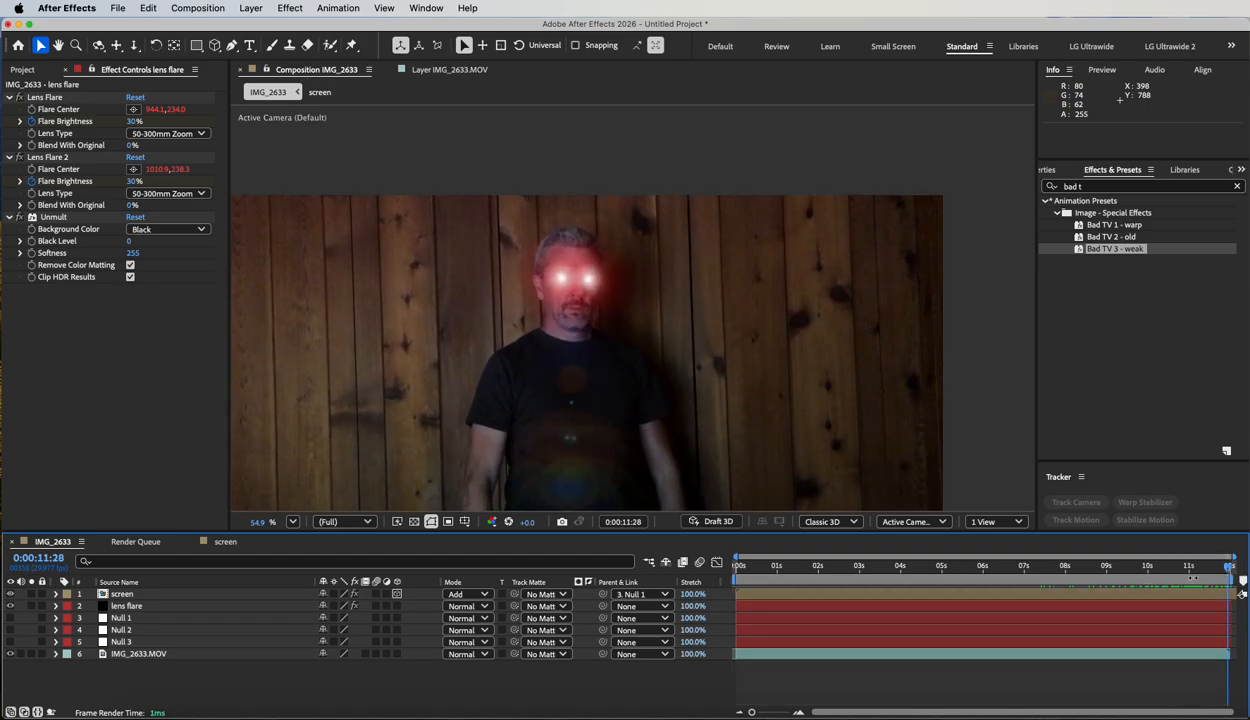
pyautogui.moveTo(736, 557); pyautogui.dragTo(1205, 558)
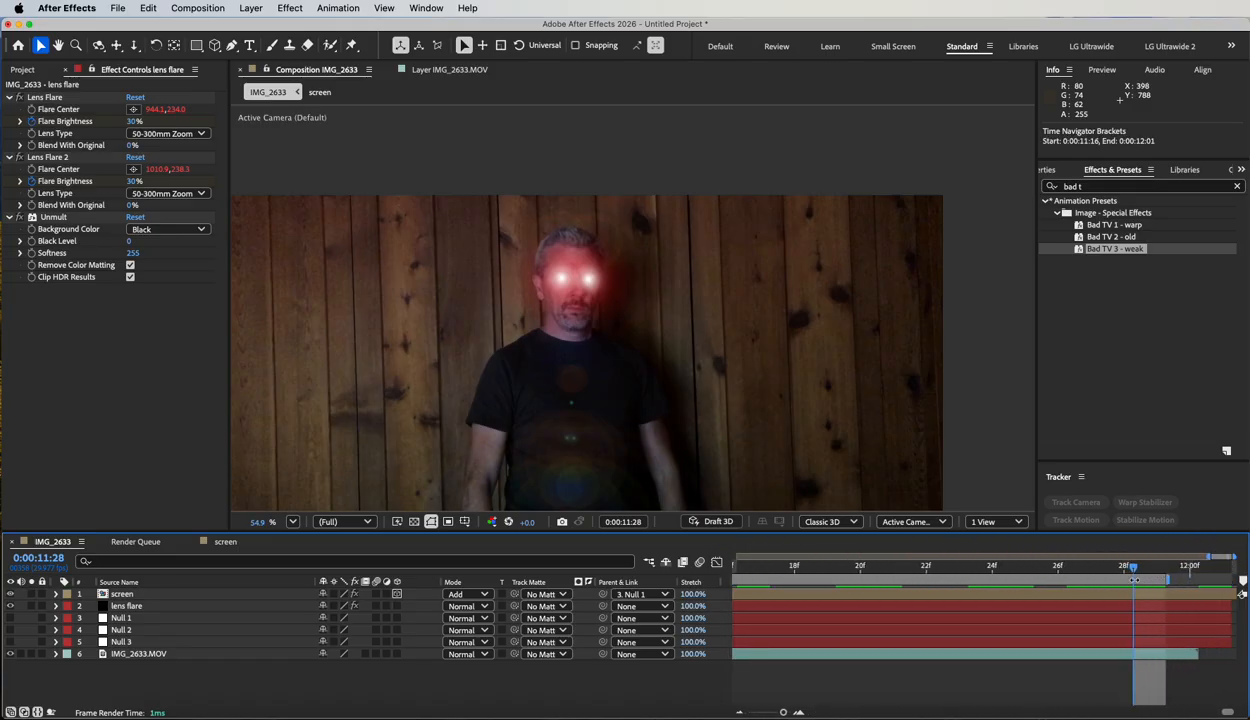
pyautogui.moveTo(1131, 567); pyautogui.dragTo(1194, 581)
pyautogui.rightClick(1149, 585)
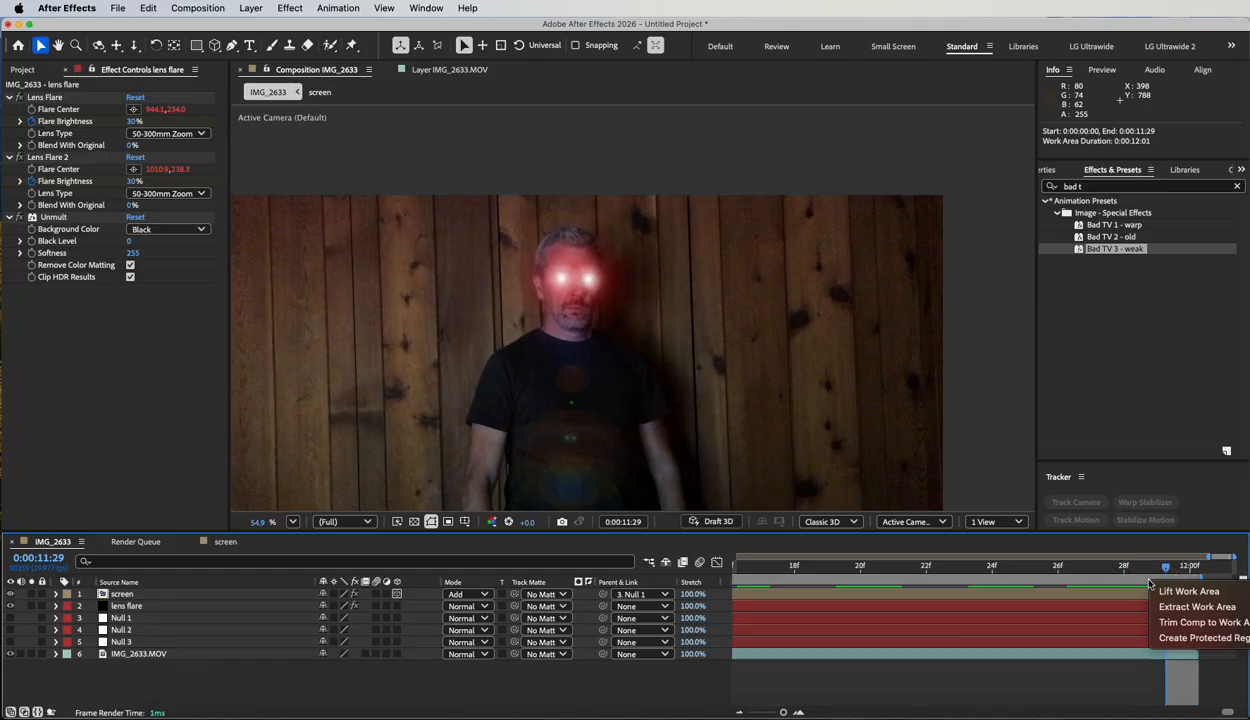
pyautogui.click(1179, 624)
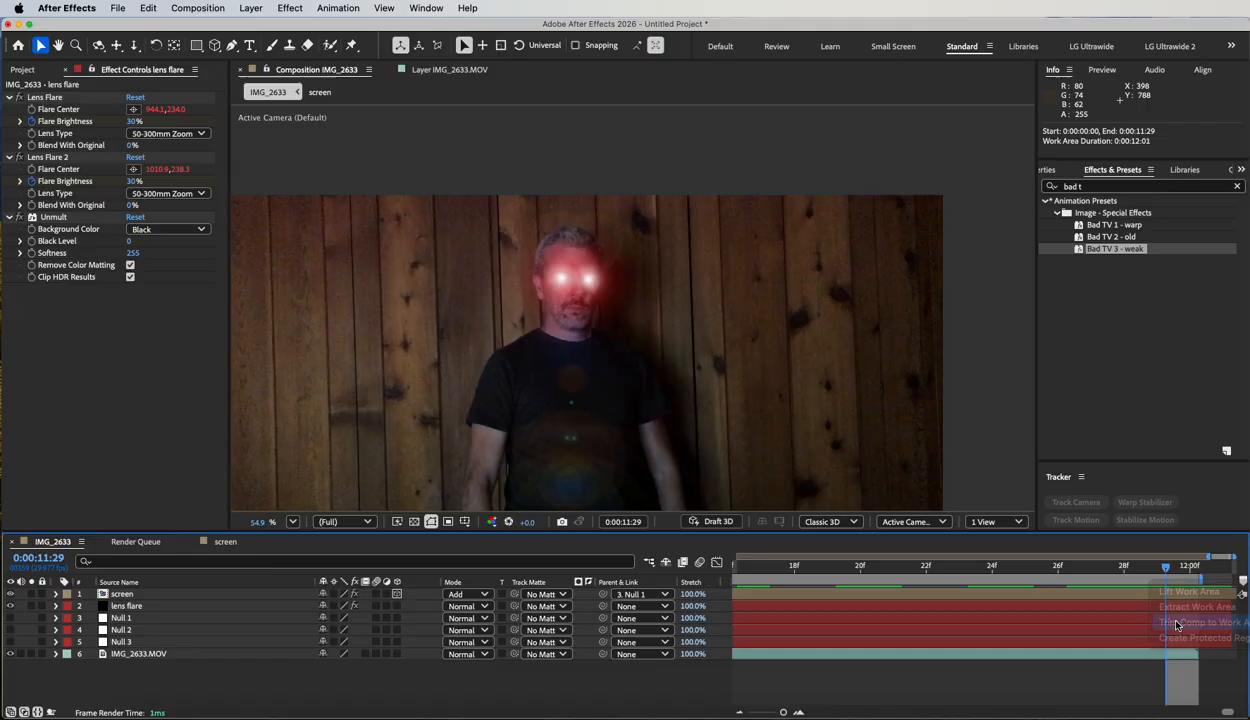
# Show the full timeline and preview the trimmed composition from the start
pyautogui.moveTo(1215, 563); pyautogui.dragTo(677, 551)
pyautogui.press('space')
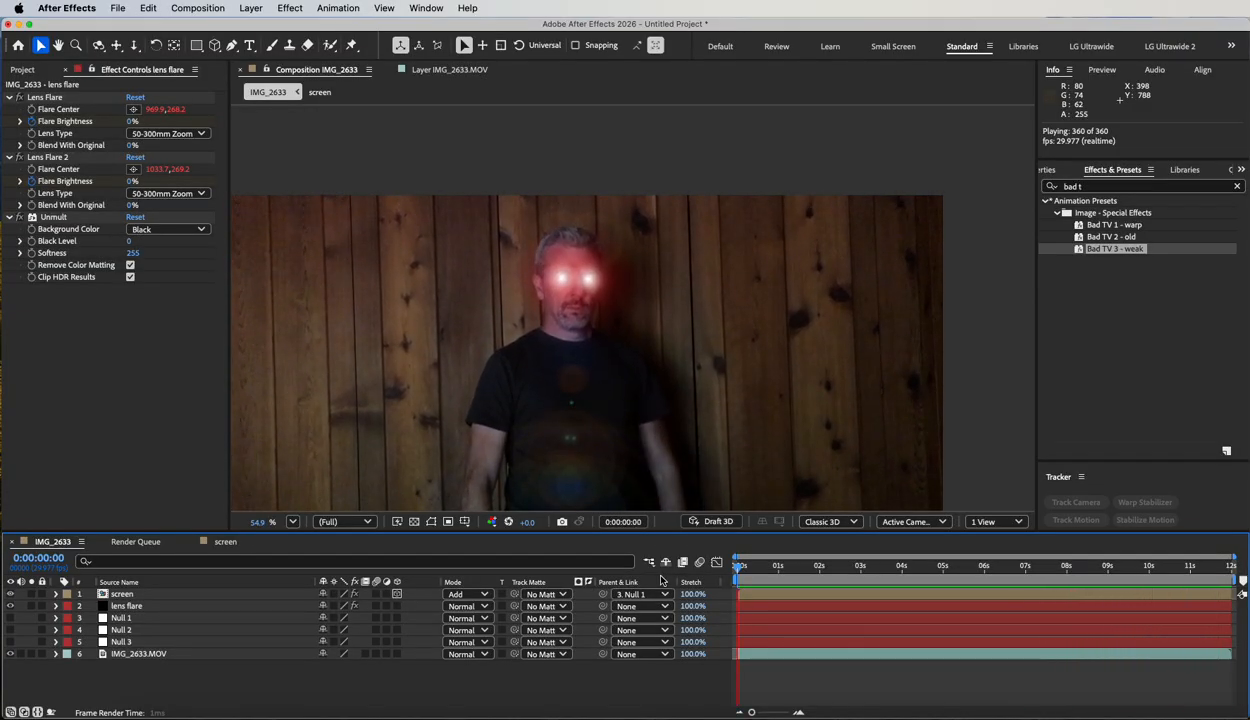
pyautogui.press('space')
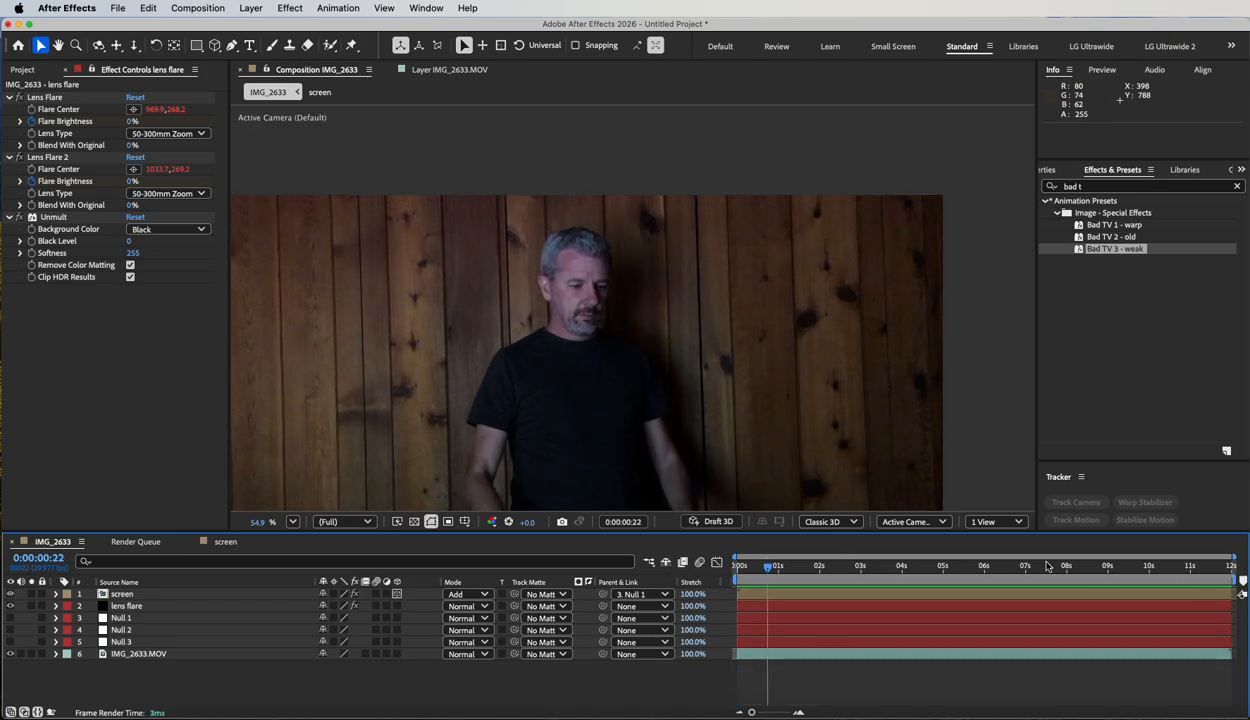
# Go to 0:00:11:10 and set the lens flare layer's blending mode to Add
pyautogui.moveTo(1047, 566); pyautogui.dragTo(1204, 568)
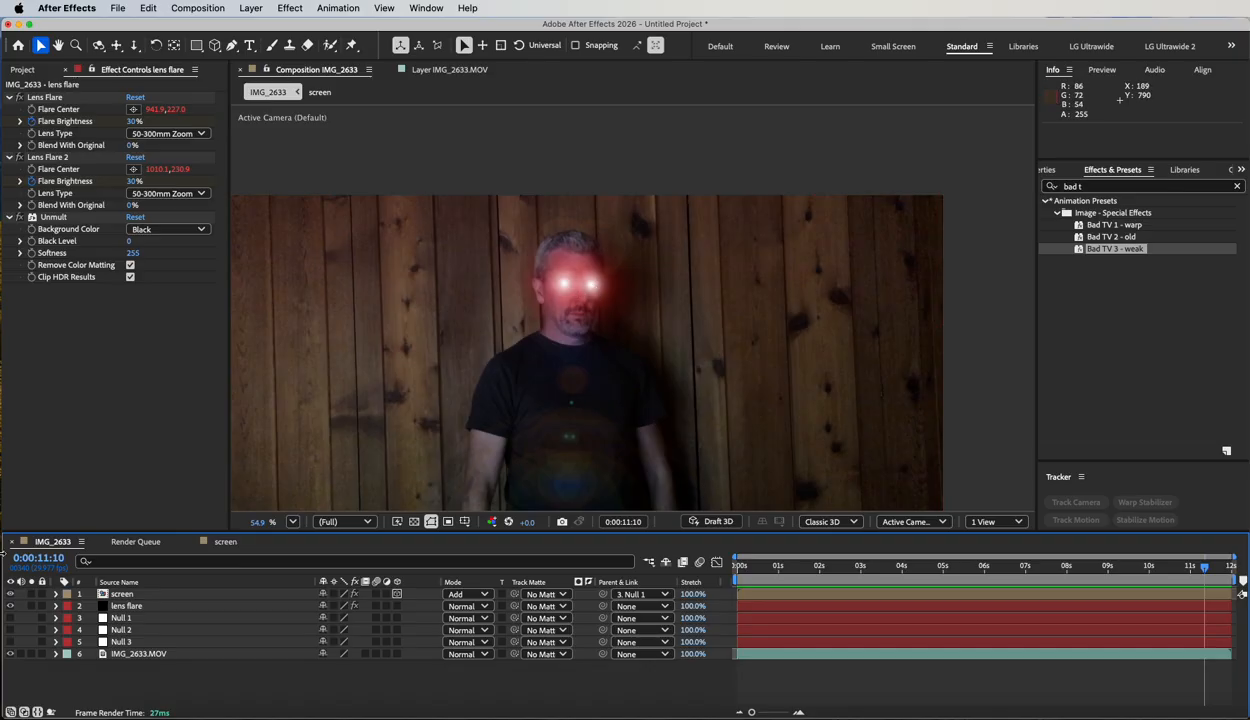
pyautogui.click(128, 606)
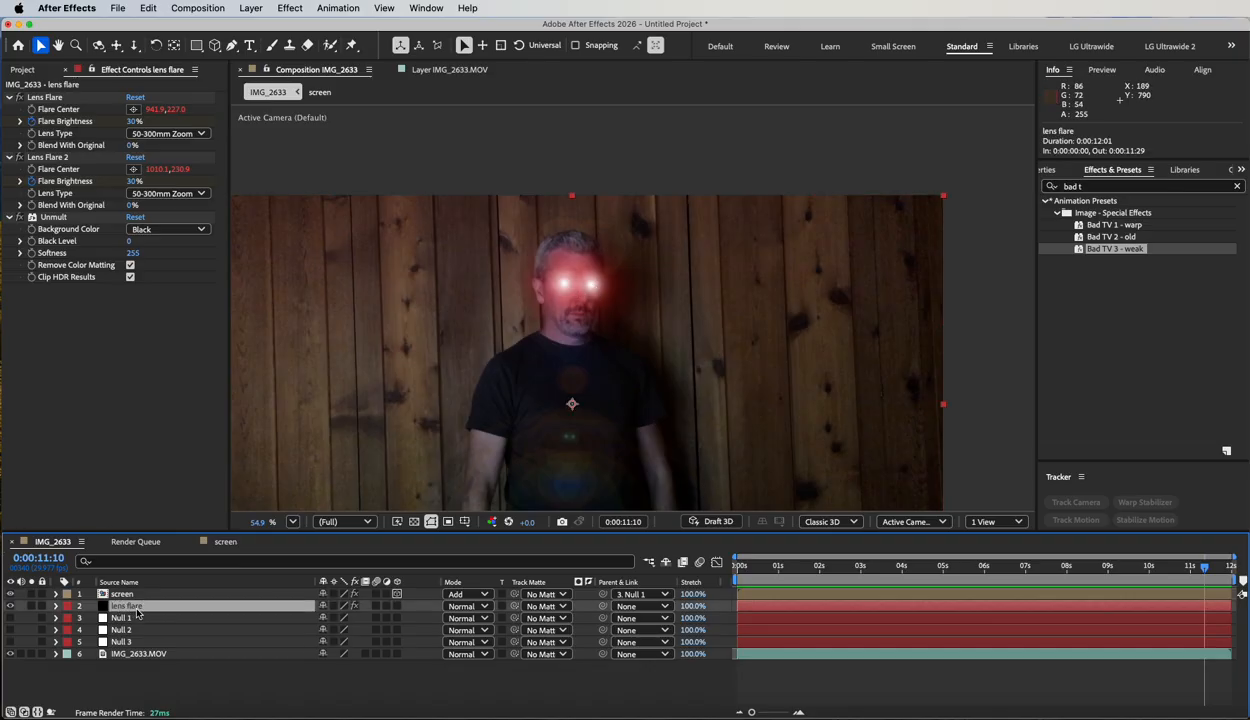
pyautogui.click(468, 606)
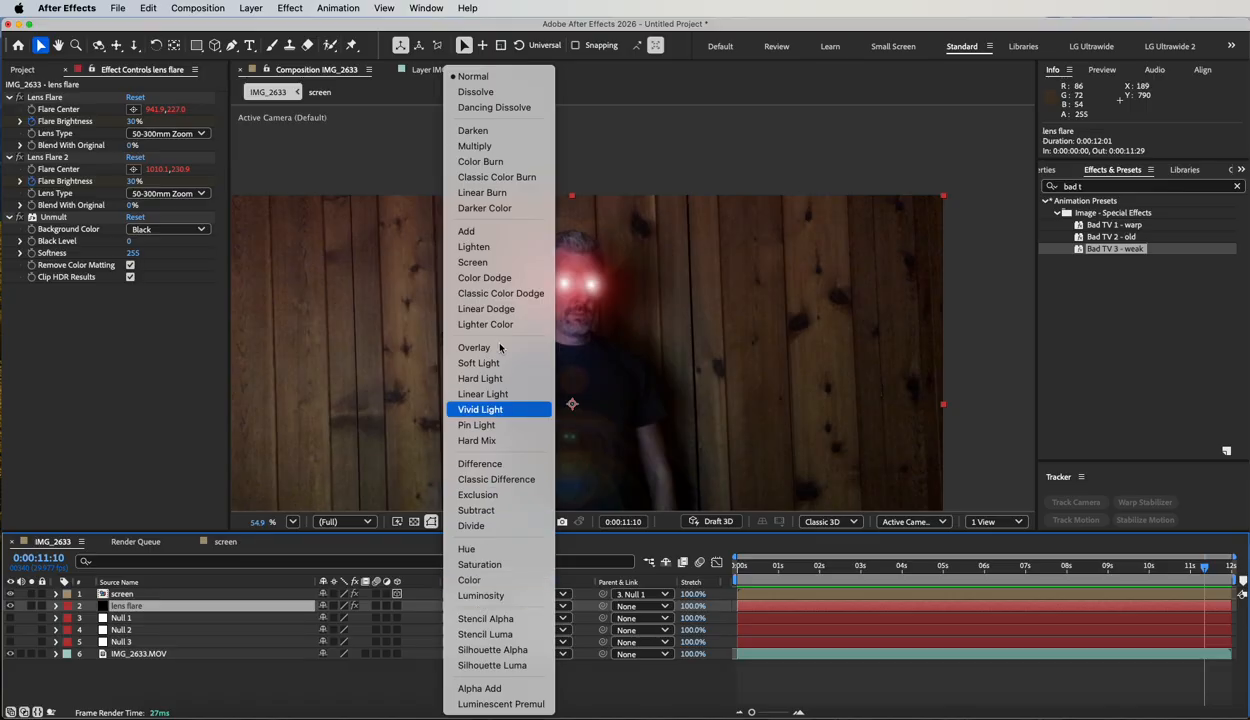
pyautogui.click(495, 235)
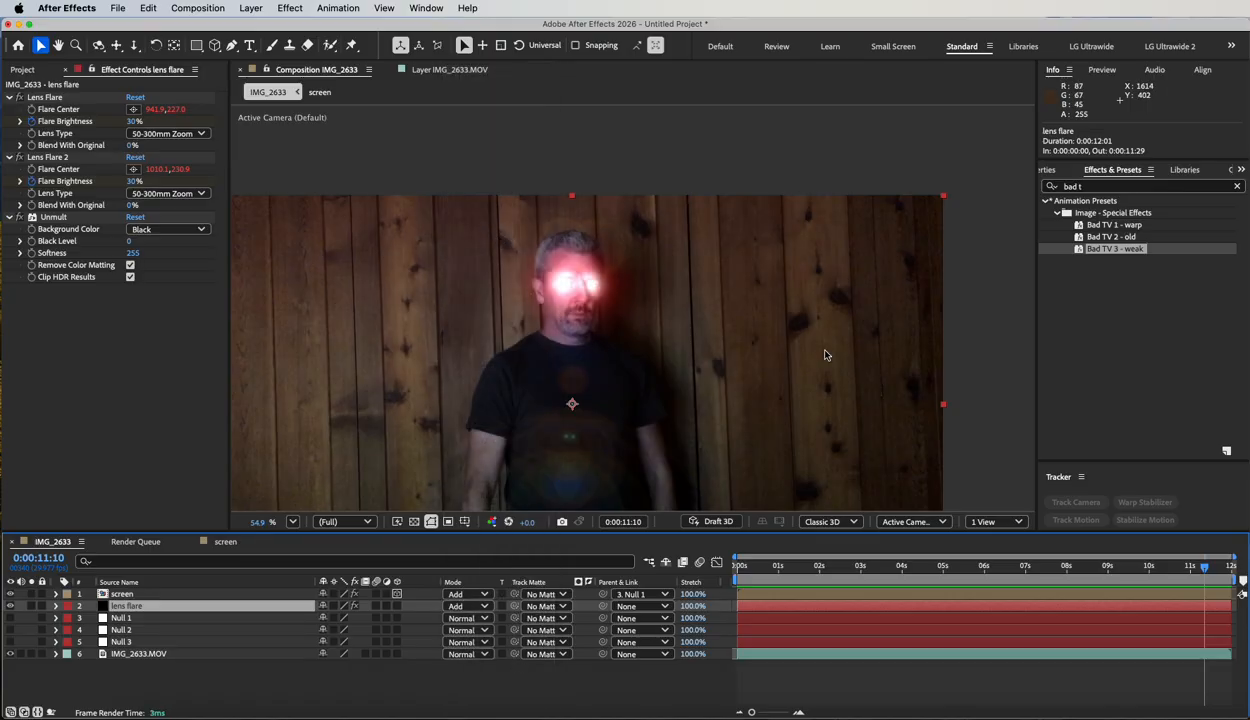
# Cycle the lens flare layer through the blending modes as far as Difference and go back to Linear Light
pyautogui.hotkey('shift', '=')
pyautogui.hotkey('shift', '=')
pyautogui.hotkey('shift', '=')
pyautogui.hotkey('shift', '=')
pyautogui.hotkey('shift', '=')
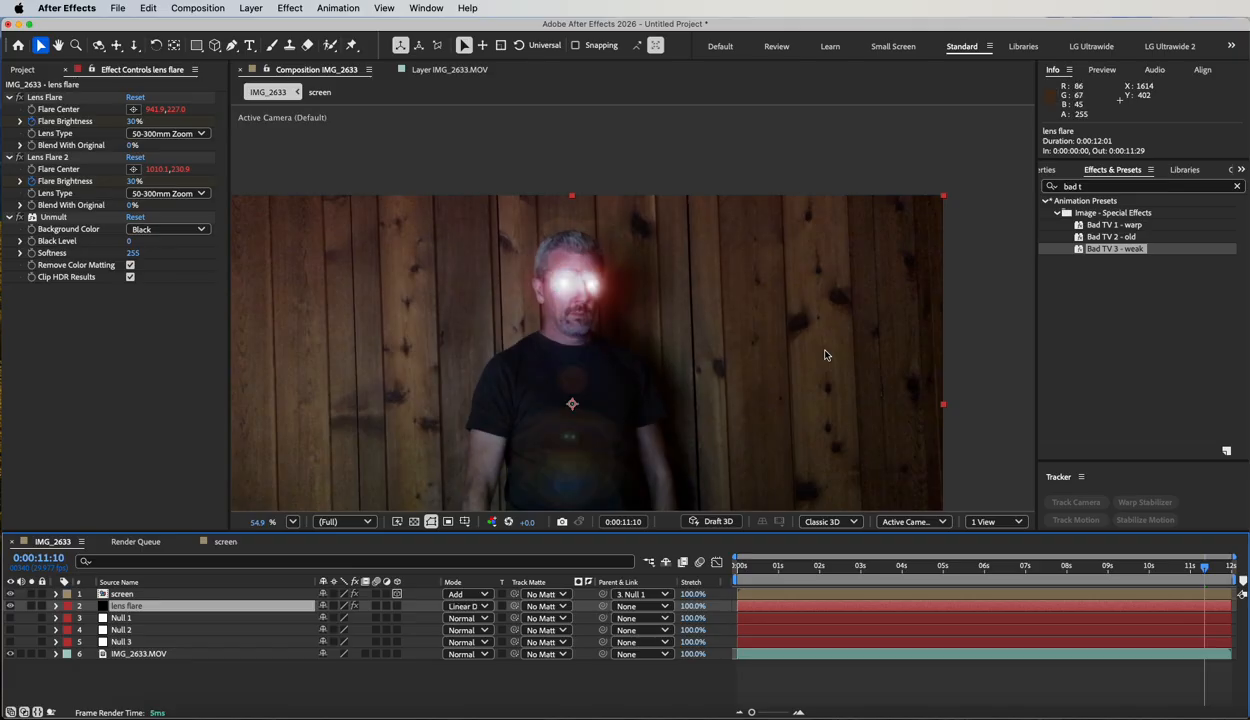
pyautogui.hotkey('shift', '=')
pyautogui.hotkey('shift', '=')
pyautogui.hotkey('shift', '=')
pyautogui.hotkey('shift', '=')
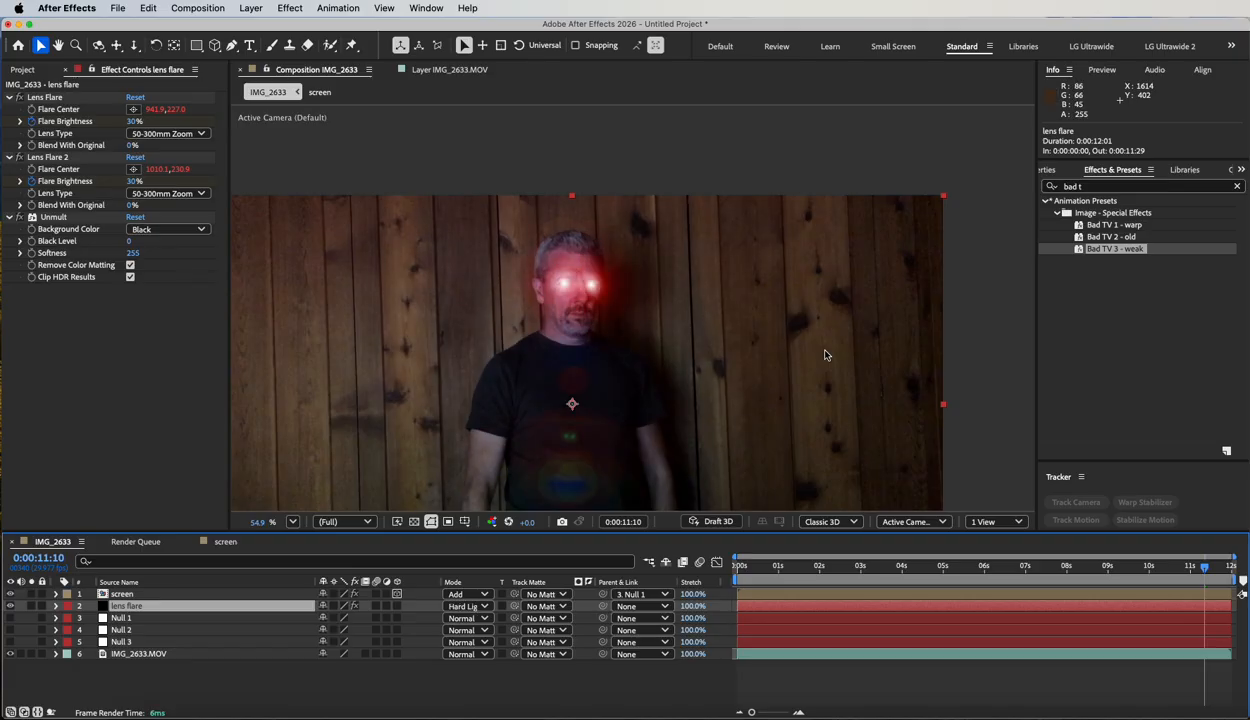
pyautogui.hotkey('shift', '=')
pyautogui.hotkey('shift', '=')
pyautogui.hotkey('shift', '=')
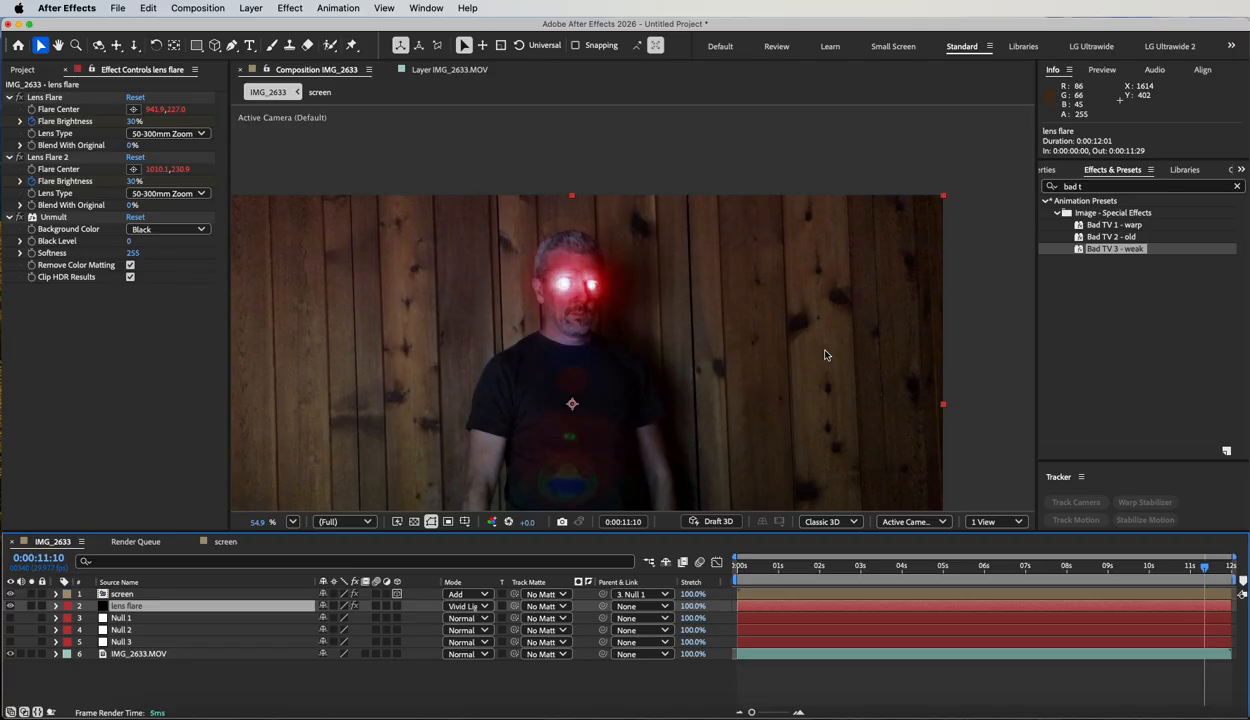
pyautogui.hotkey('shift', '=')
pyautogui.hotkey('shift', '=')
pyautogui.hotkey('shift', '=')
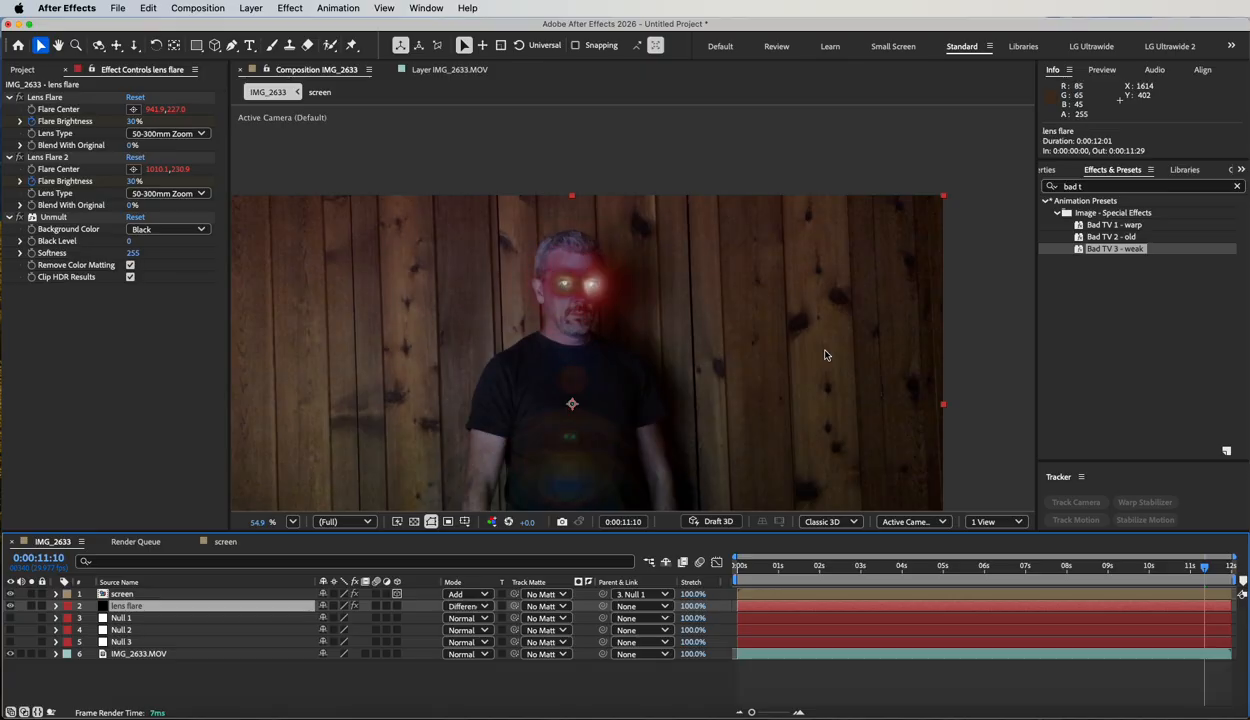
pyautogui.hotkey('shift', '-')
pyautogui.hotkey('shift', '-')
pyautogui.hotkey('shift', '-')
pyautogui.hotkey('shift', '-')
pyautogui.hotkey('shift', '-')
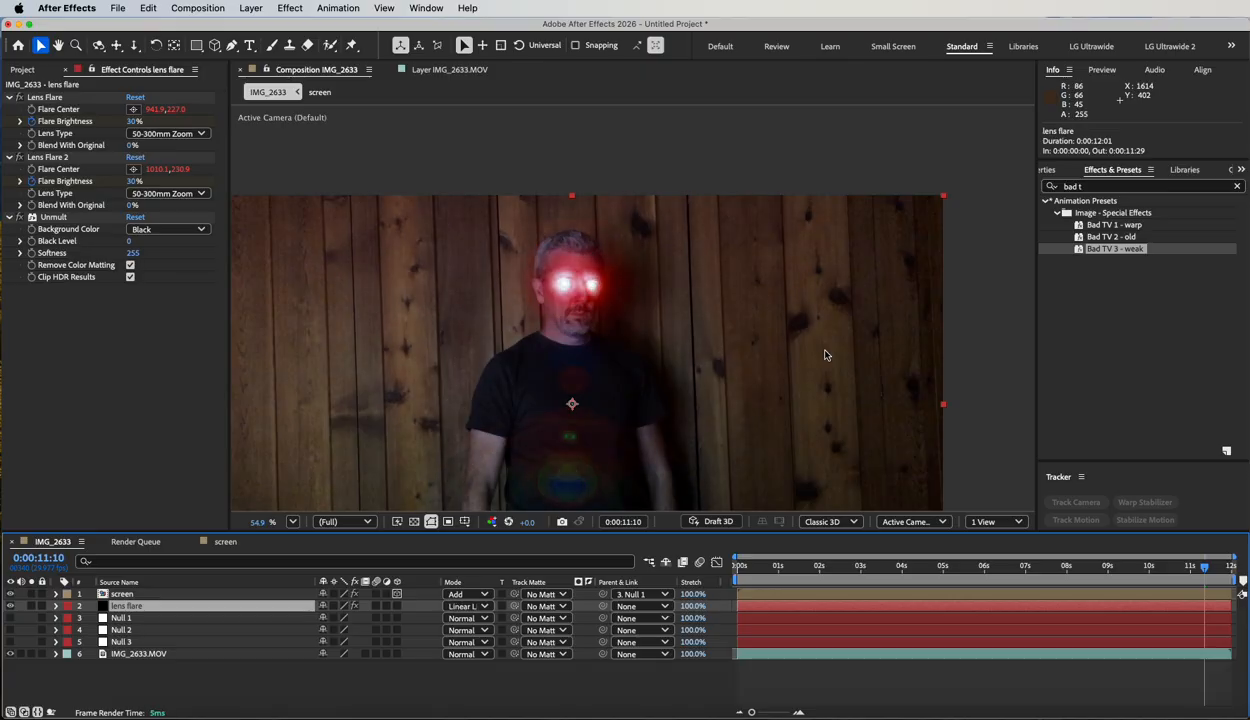
# Set the lens flare layer's blending mode to Hard Light, try a different opacity on it and undo the opacity change
pyautogui.hotkey('shift', '-')
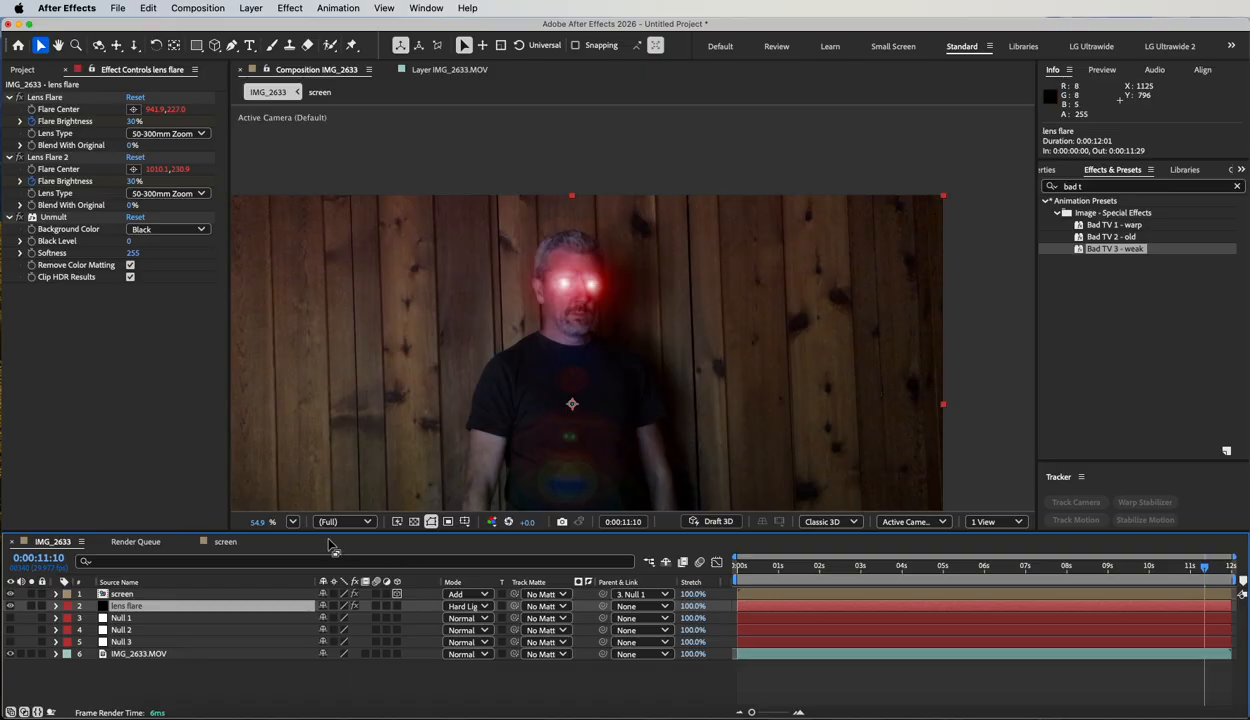
pyautogui.press('t')
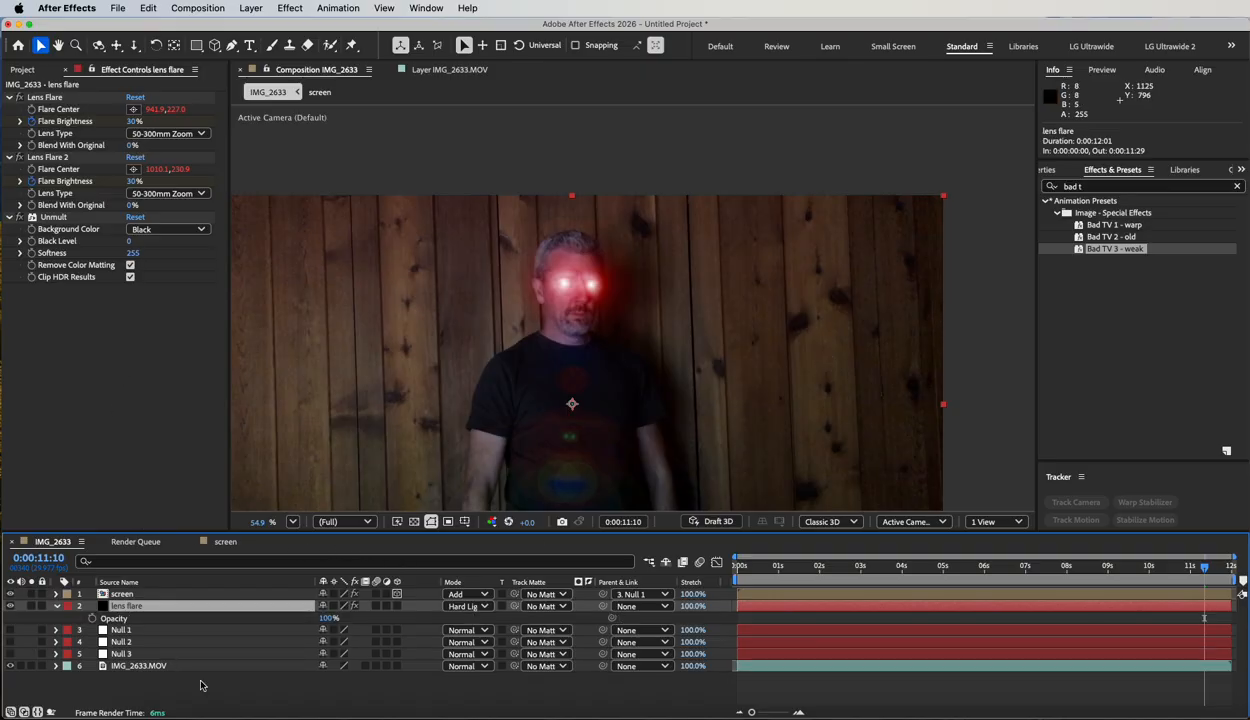
pyautogui.moveTo(326, 621); pyautogui.dragTo(358, 622)
pyautogui.press('super+z')
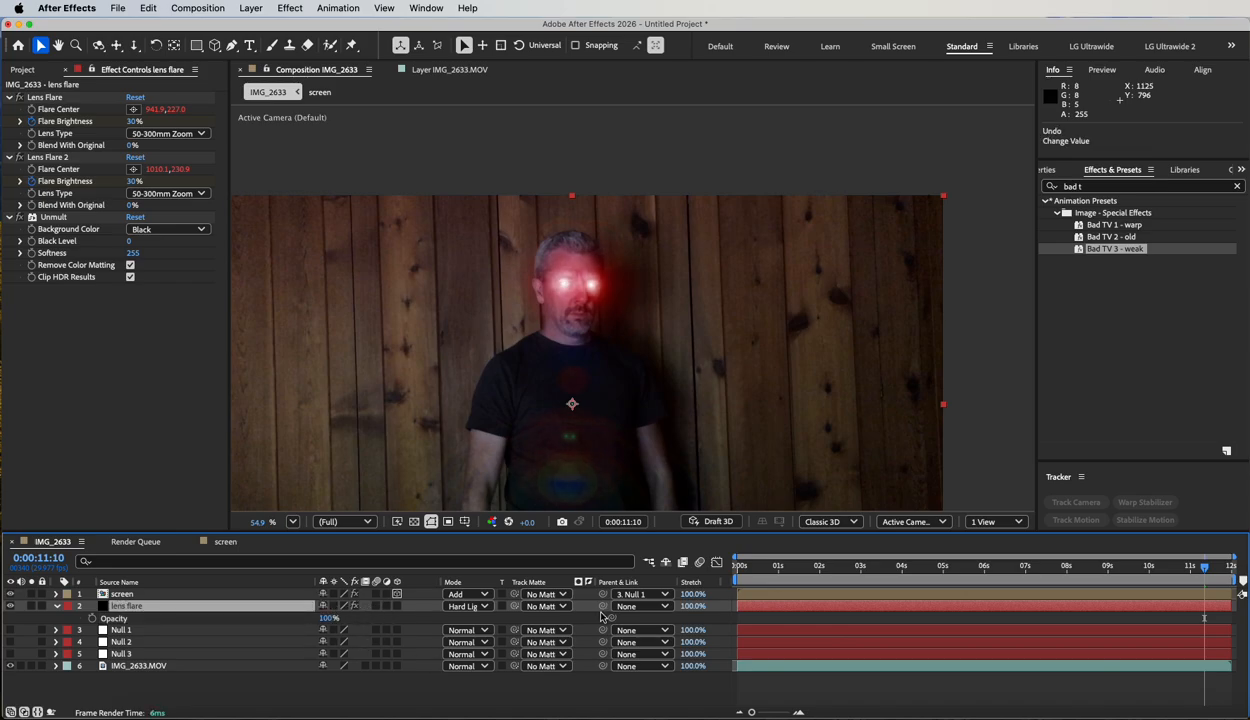
# Cycle the lens flare layer through all the blending modes and return it to Hard Light
pyautogui.hotkey('shift', '=')
pyautogui.hotkey('shift', '=')
pyautogui.hotkey('shift', '=')
pyautogui.hotkey('shift', '=')
pyautogui.hotkey('shift', '=')
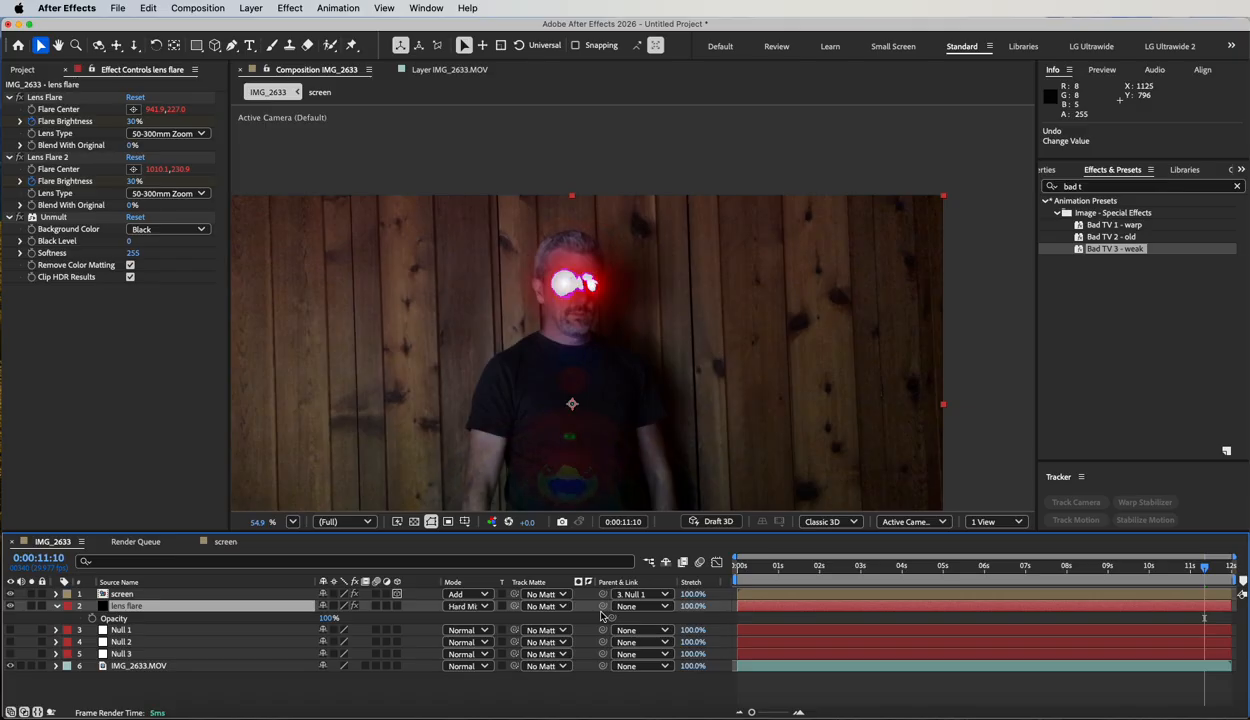
pyautogui.hotkey('shift', '=')
pyautogui.hotkey('shift', '=')
pyautogui.hotkey('shift', '=')
pyautogui.hotkey('shift', '=')
pyautogui.hotkey('shift', '=')
pyautogui.hotkey('shift', '=')
pyautogui.hotkey('shift', '=')
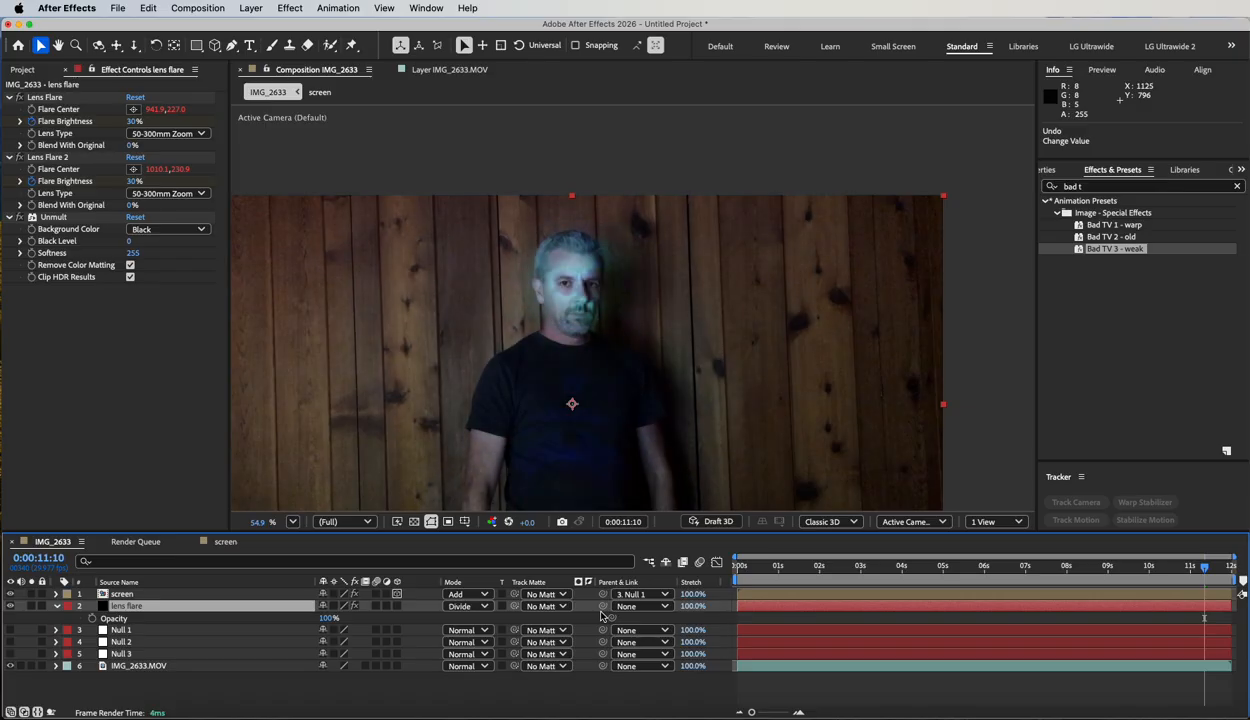
pyautogui.hotkey('shift', '=')
pyautogui.hotkey('shift', '=')
pyautogui.hotkey('shift', '=')
pyautogui.hotkey('shift', '=')
pyautogui.hotkey('shift', '=')
pyautogui.hotkey('shift', '=')
pyautogui.hotkey('shift', '=')
pyautogui.hotkey('shift', '=')
pyautogui.hotkey('shift', '=')
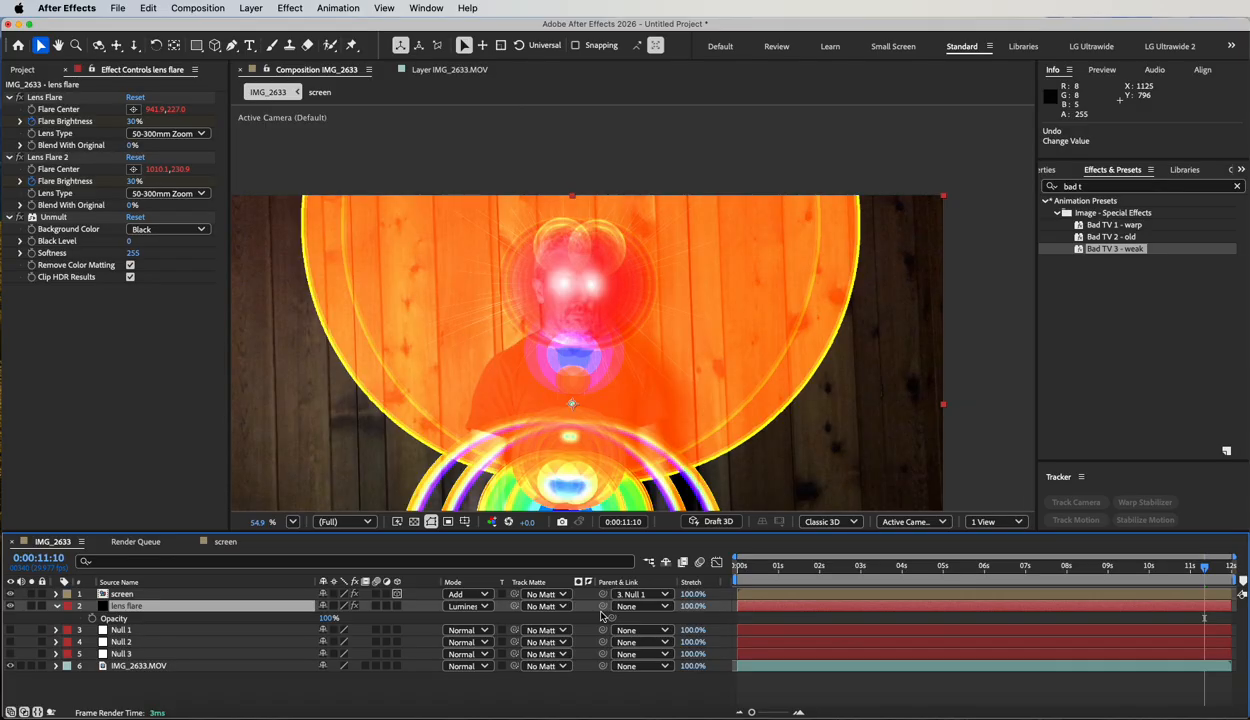
pyautogui.hotkey('shift', '=')
pyautogui.hotkey('shift', '=')
pyautogui.hotkey('shift', '=')
pyautogui.hotkey('shift', '=')
pyautogui.hotkey('shift', '=')
pyautogui.hotkey('shift', '=')
pyautogui.hotkey('shift', '=')
pyautogui.hotkey('shift', '=')
pyautogui.hotkey('shift', '=')
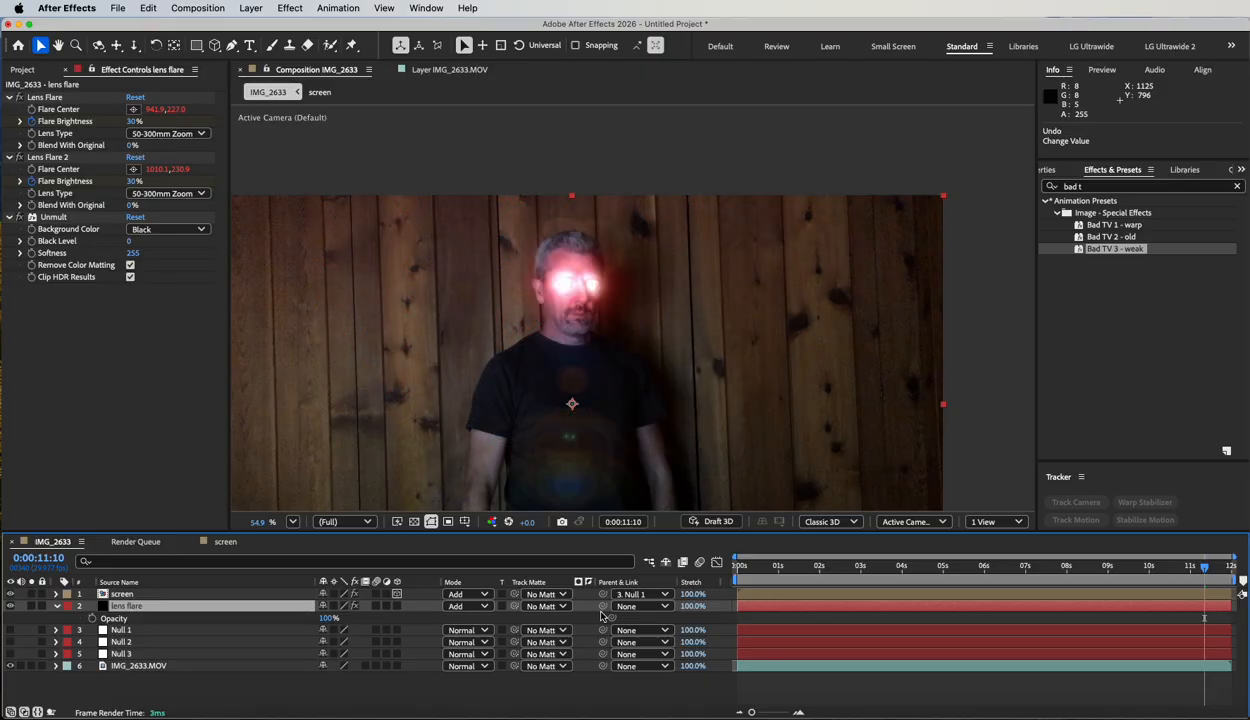
pyautogui.hotkey('shift', '=')
pyautogui.hotkey('shift', '=')
pyautogui.hotkey('shift', '=')
pyautogui.hotkey('shift', '=')
pyautogui.hotkey('shift', '=')
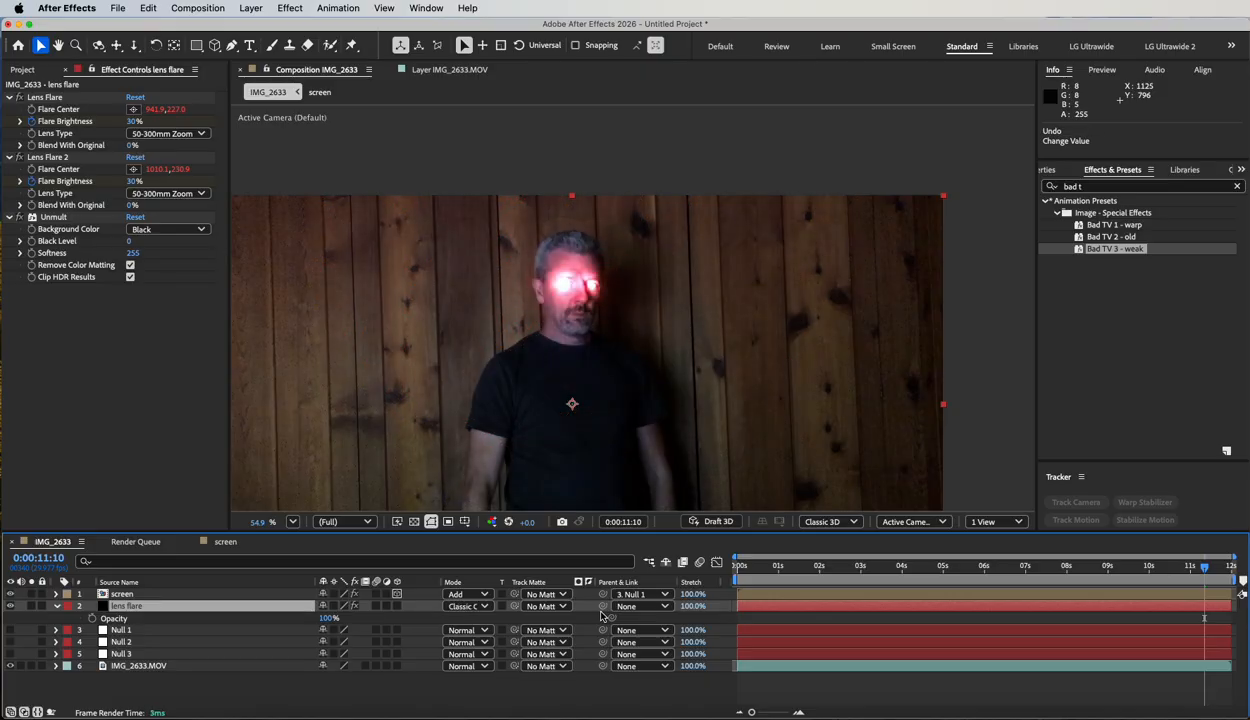
pyautogui.hotkey('shift', '=')
pyautogui.hotkey('shift', '=')
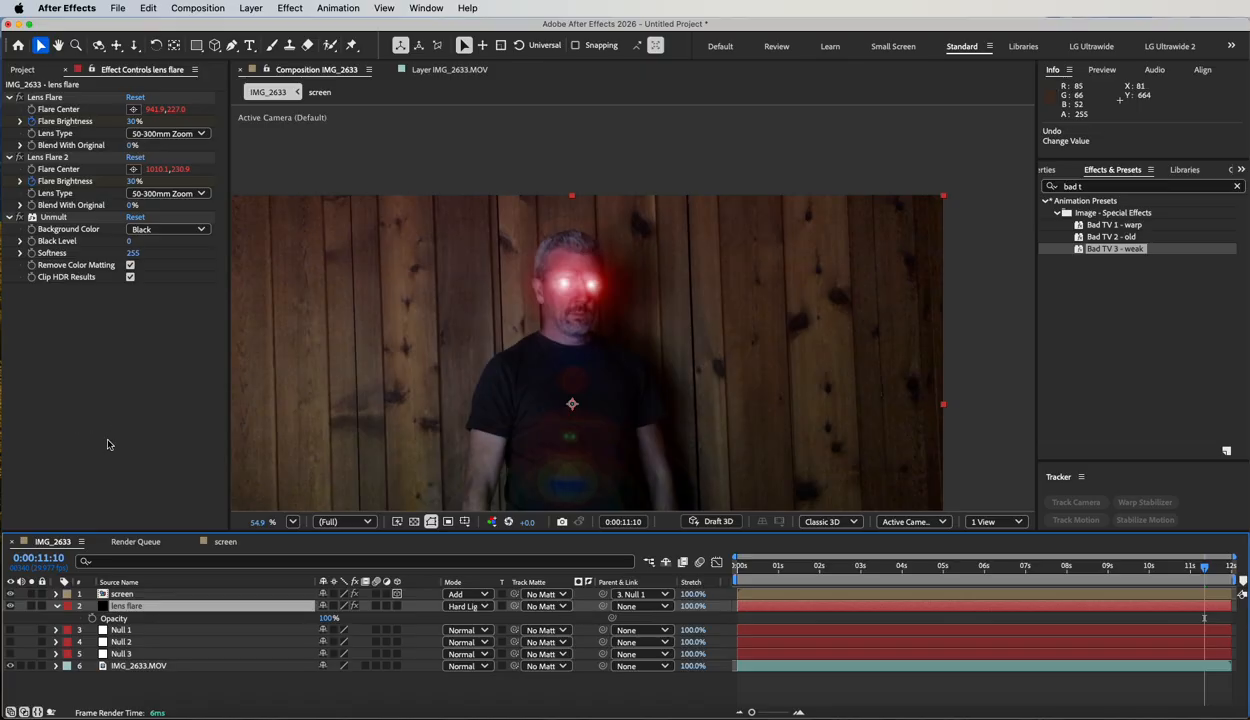
# Apply the CC Cross Blur effect to the lens flare layer with a Radius X of about 349
pyautogui.click(289, 7)
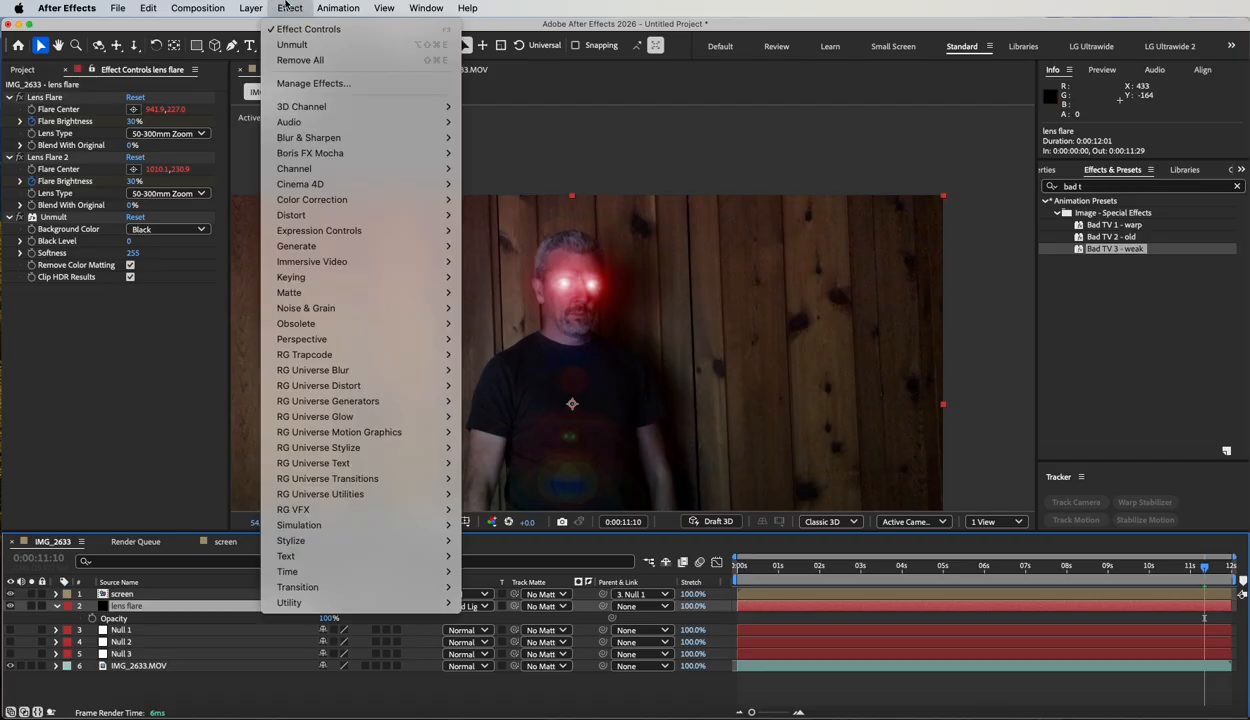
pyautogui.moveTo(318, 217)
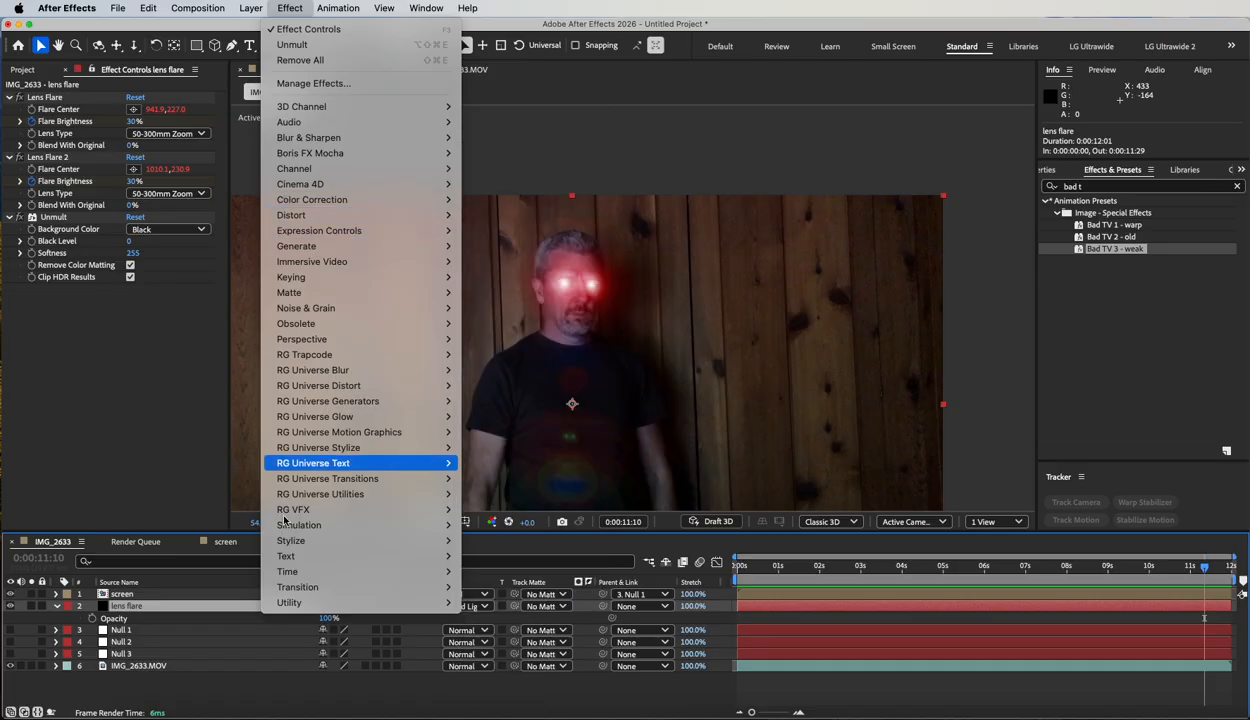
pyautogui.moveTo(287, 557)
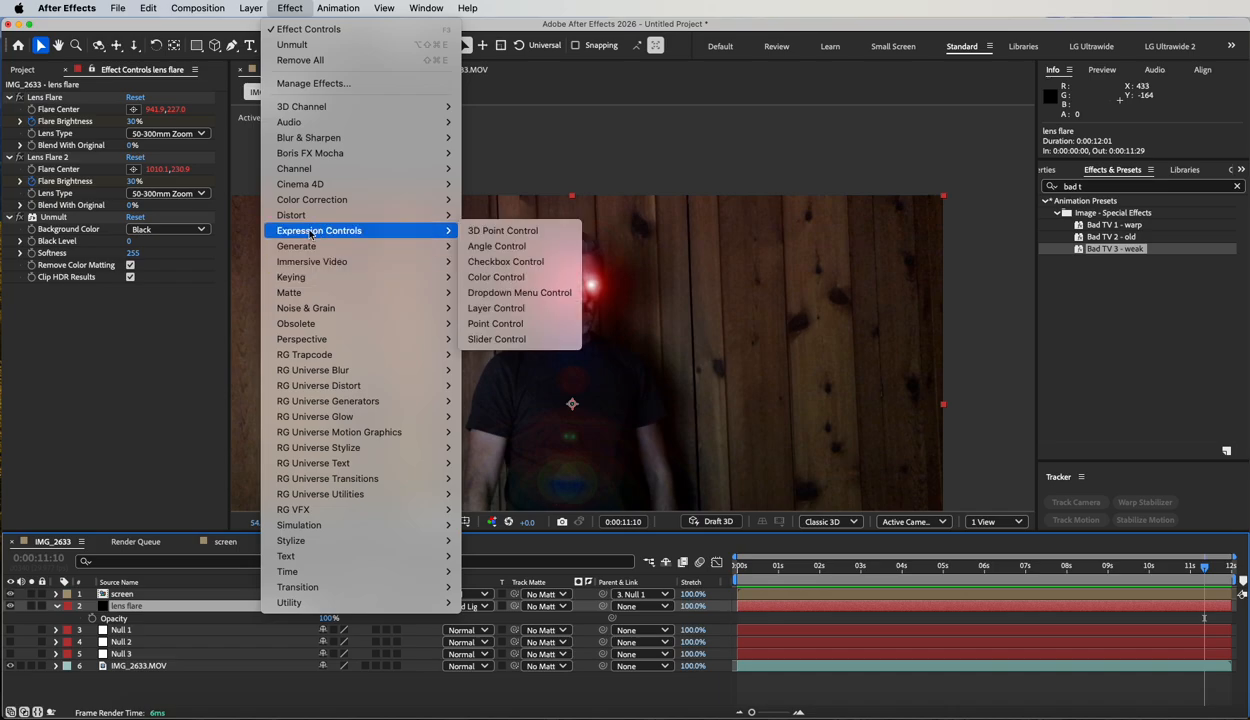
pyautogui.moveTo(312, 137)
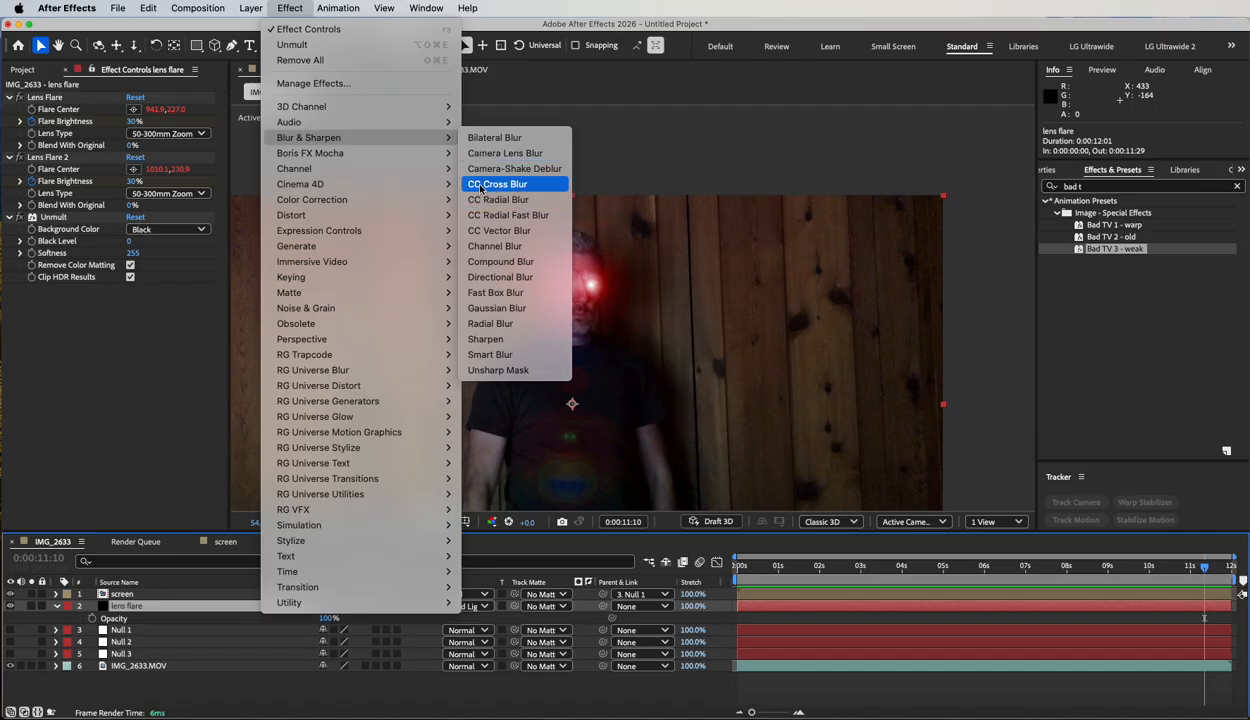
pyautogui.click(511, 185)
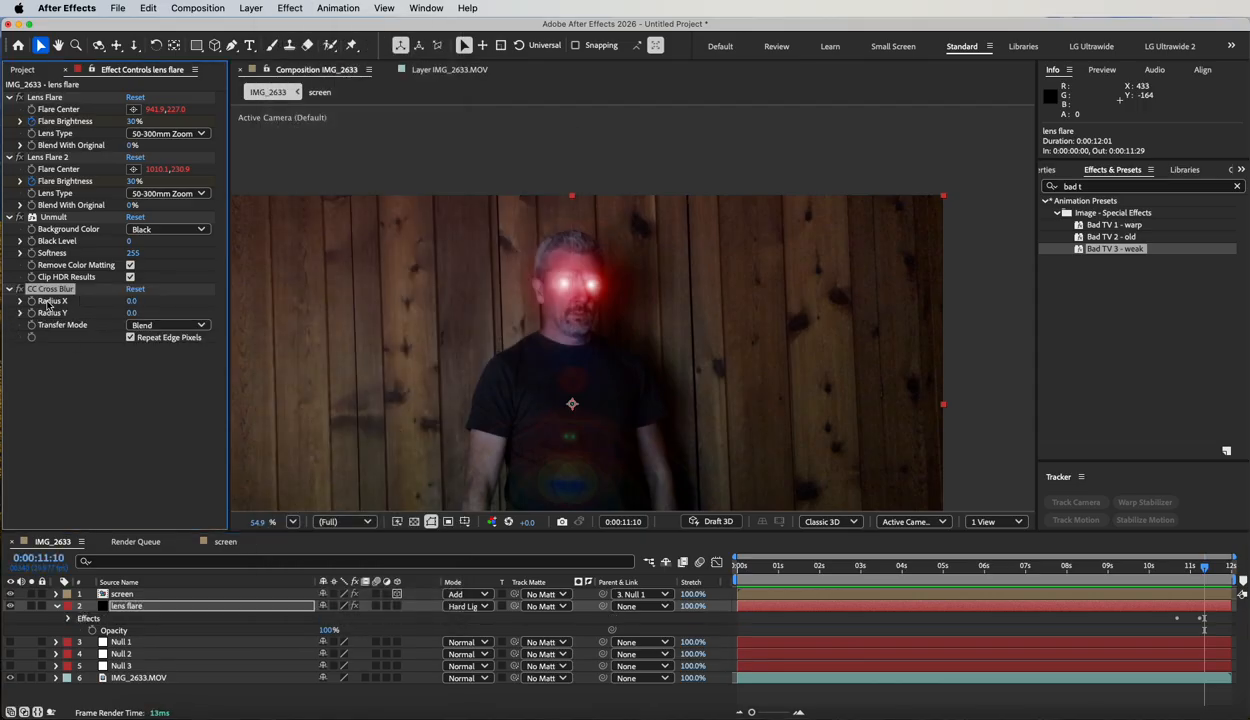
pyautogui.moveTo(127, 302); pyautogui.dragTo(362, 298)
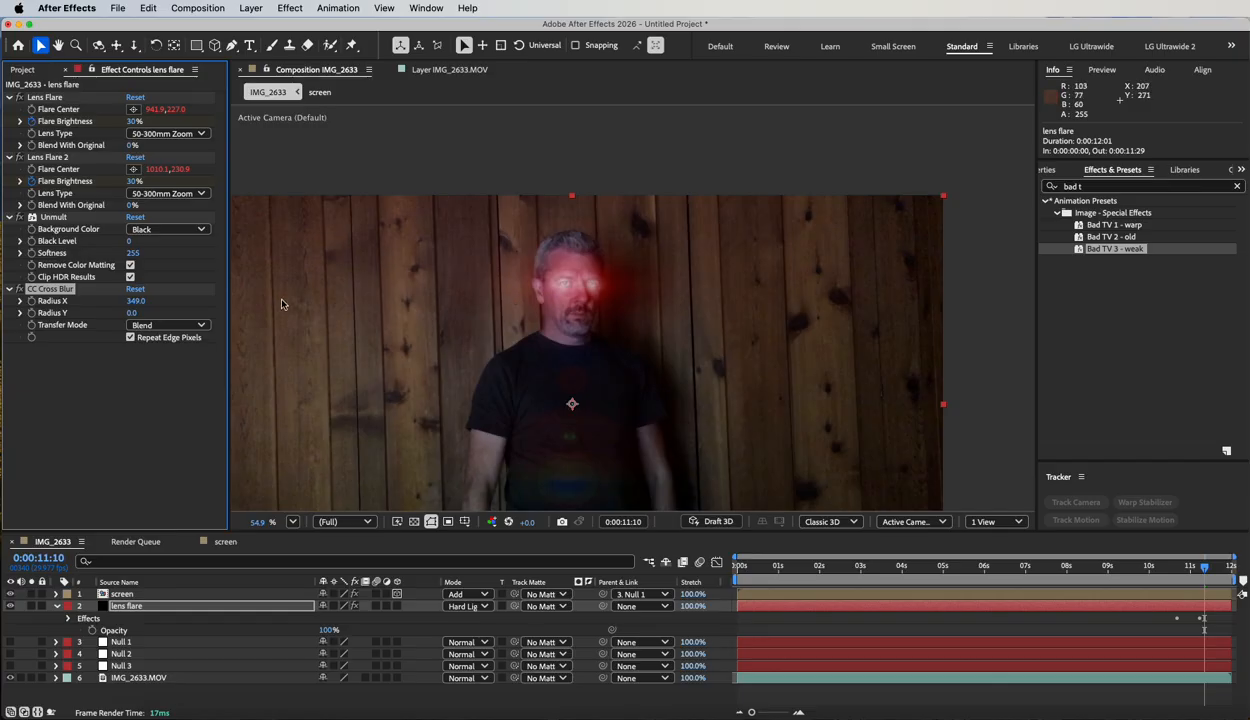
# Set the CC Cross Blur to the Add transfer mode with Repeat Edge Pixels off and a Radius X of 370
pyautogui.click(169, 327)
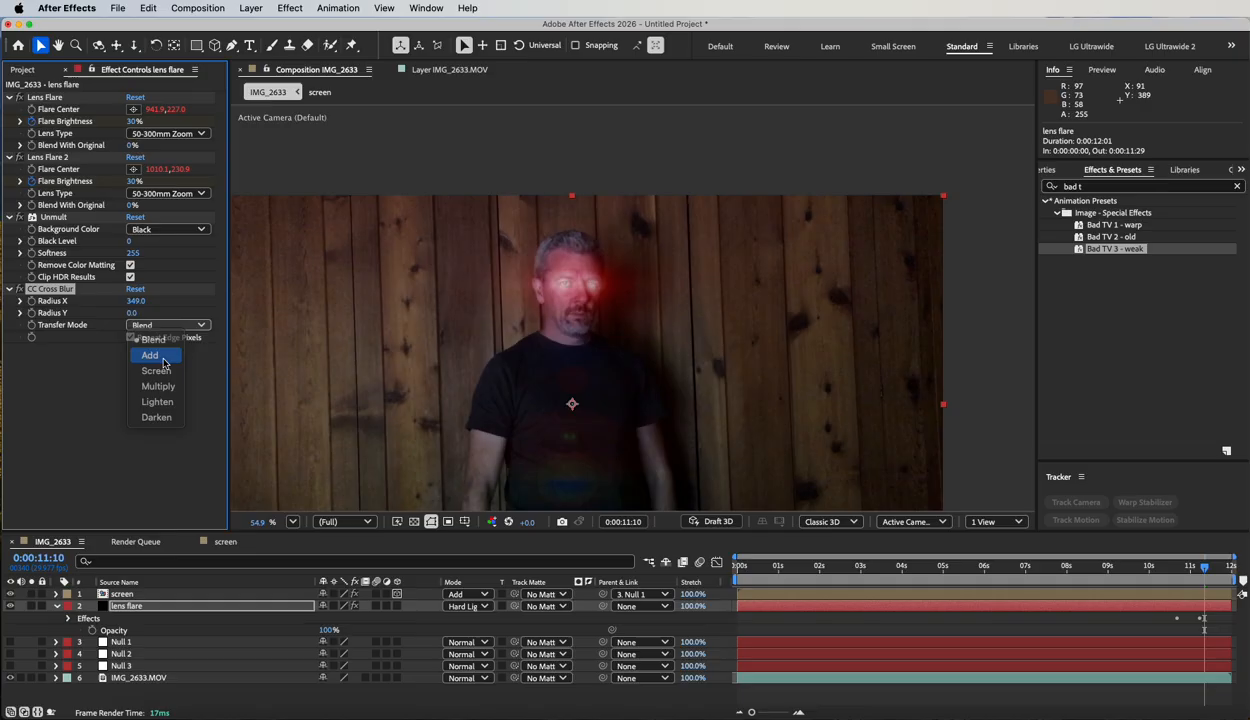
pyautogui.click(163, 353)
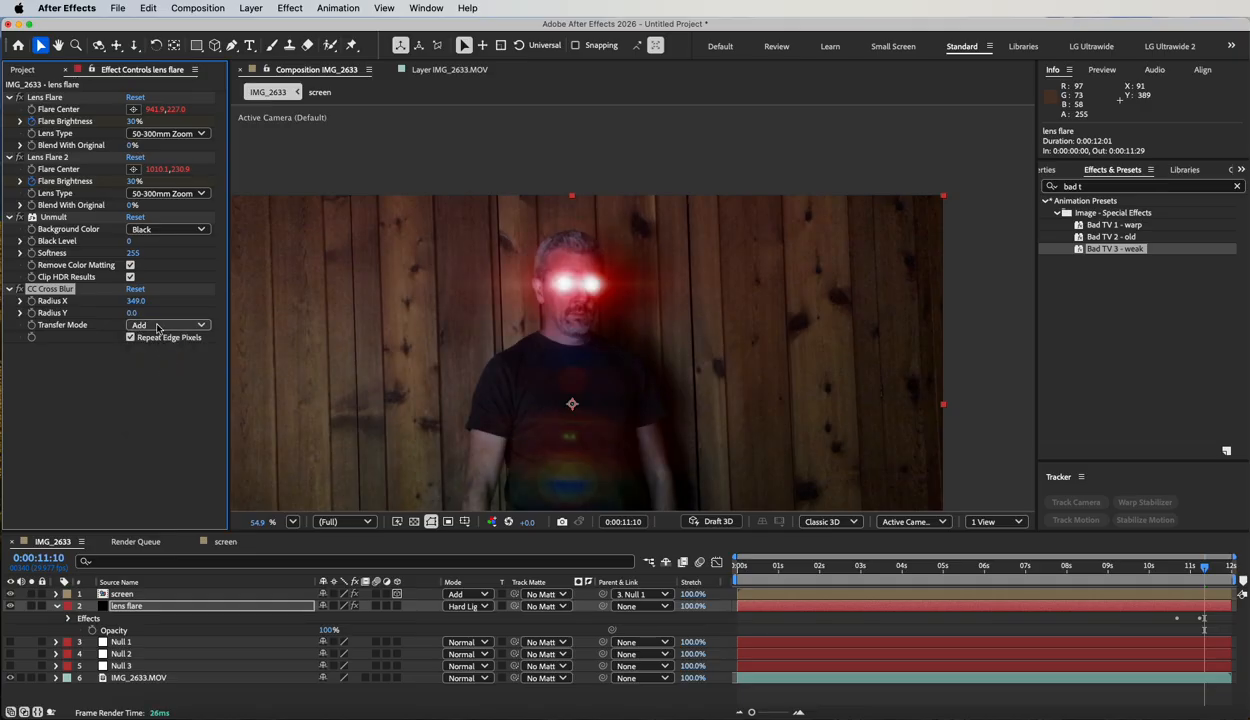
pyautogui.click(157, 325)
pyautogui.click(102, 370)
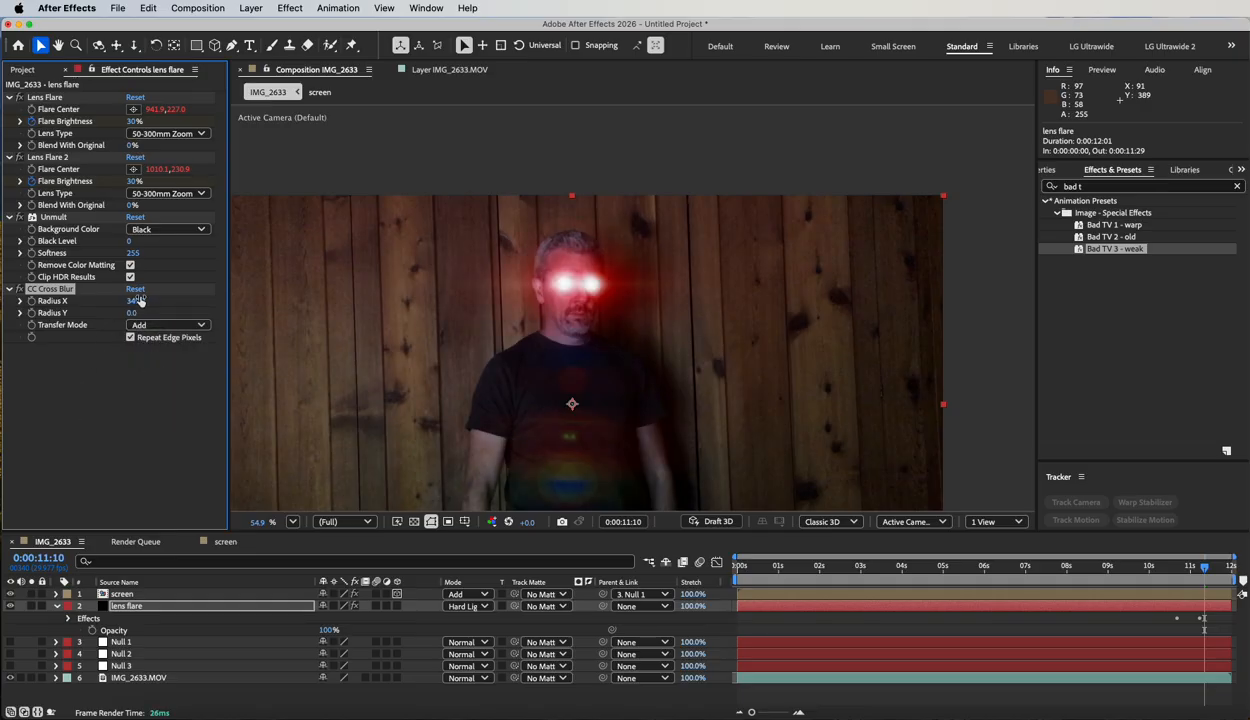
pyautogui.moveTo(135, 300); pyautogui.dragTo(32, 300)
pyautogui.moveTo(223, 306); pyautogui.dragTo(191, 305)
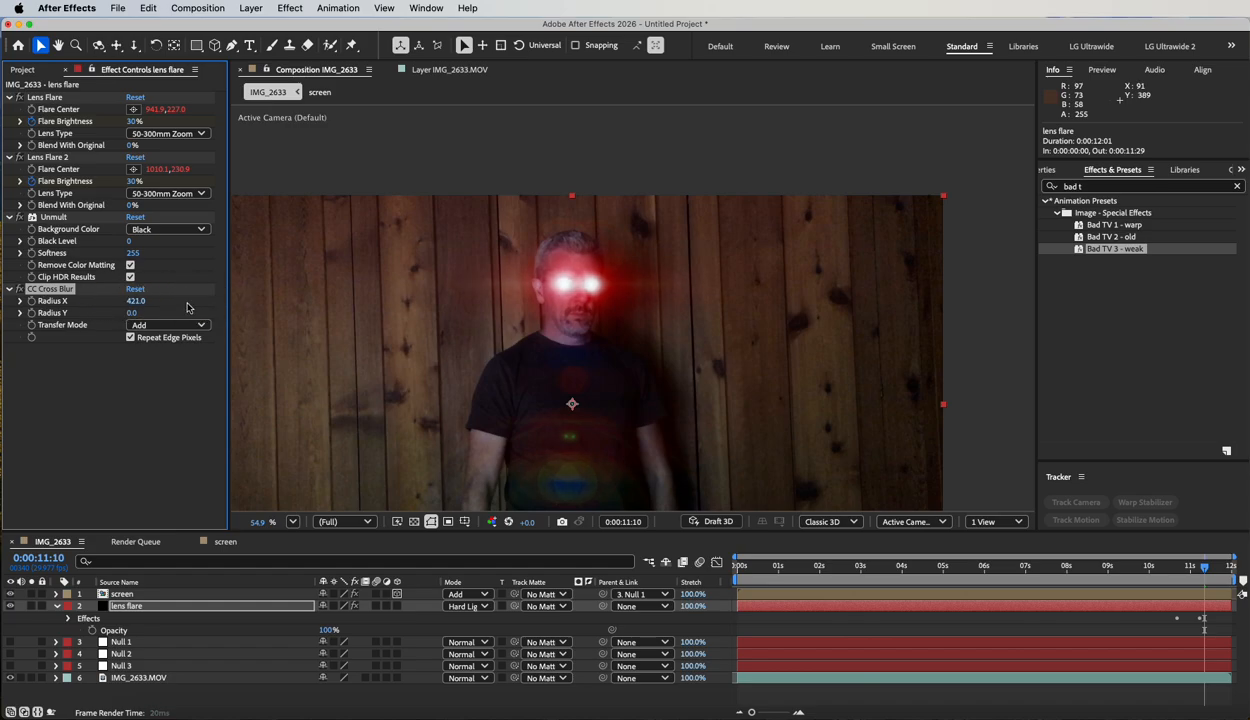
pyautogui.click(130, 338)
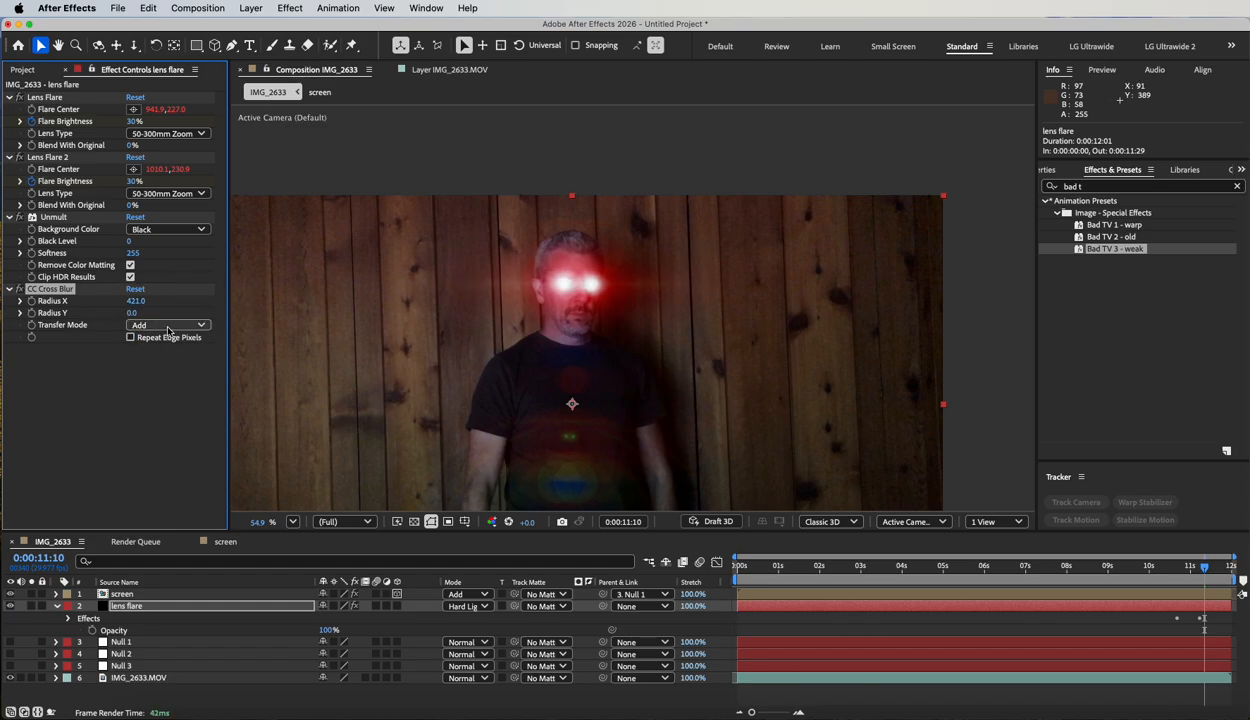
pyautogui.moveTo(136, 301)
pyautogui.mouseDown()
pyautogui.moveTo(66, 295)
pyautogui.moveTo(162, 300)
pyautogui.moveTo(98, 300)
pyautogui.moveTo(145, 300)
pyautogui.mouseUp()
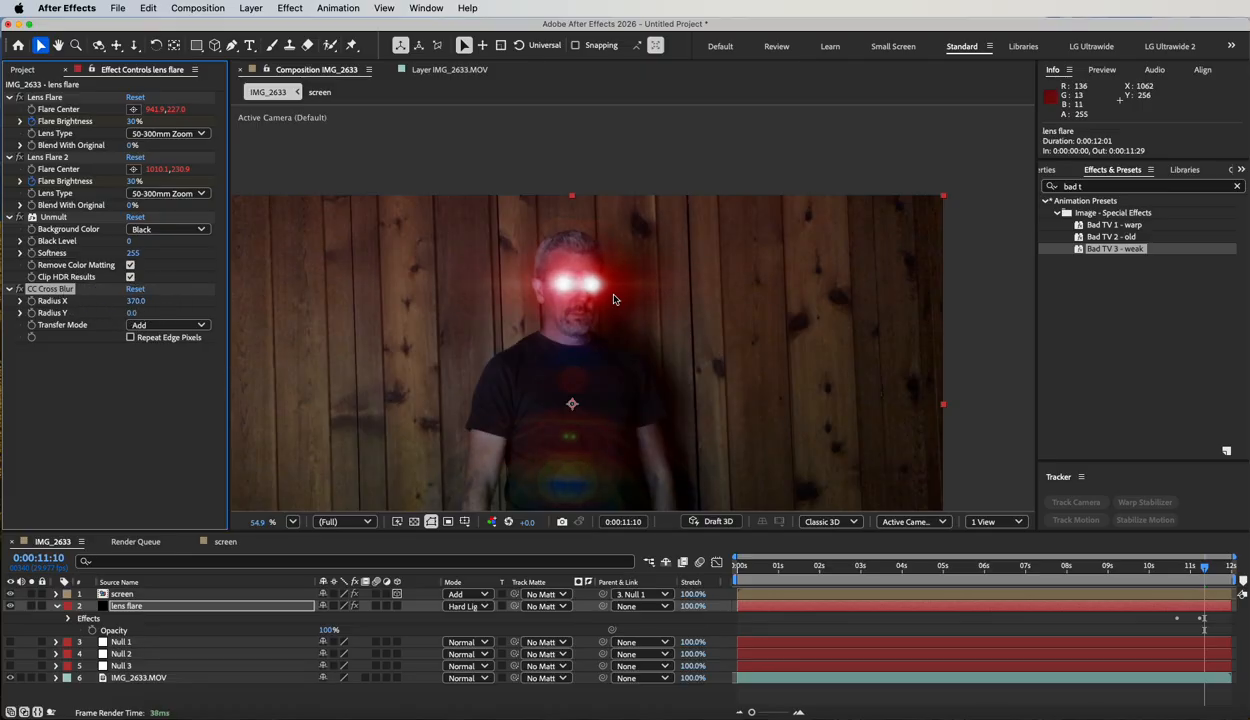
# Duplicate the CC Cross Blur effect and set Radius X to 327 on the copy and 334 on the original
pyautogui.click(50, 291)
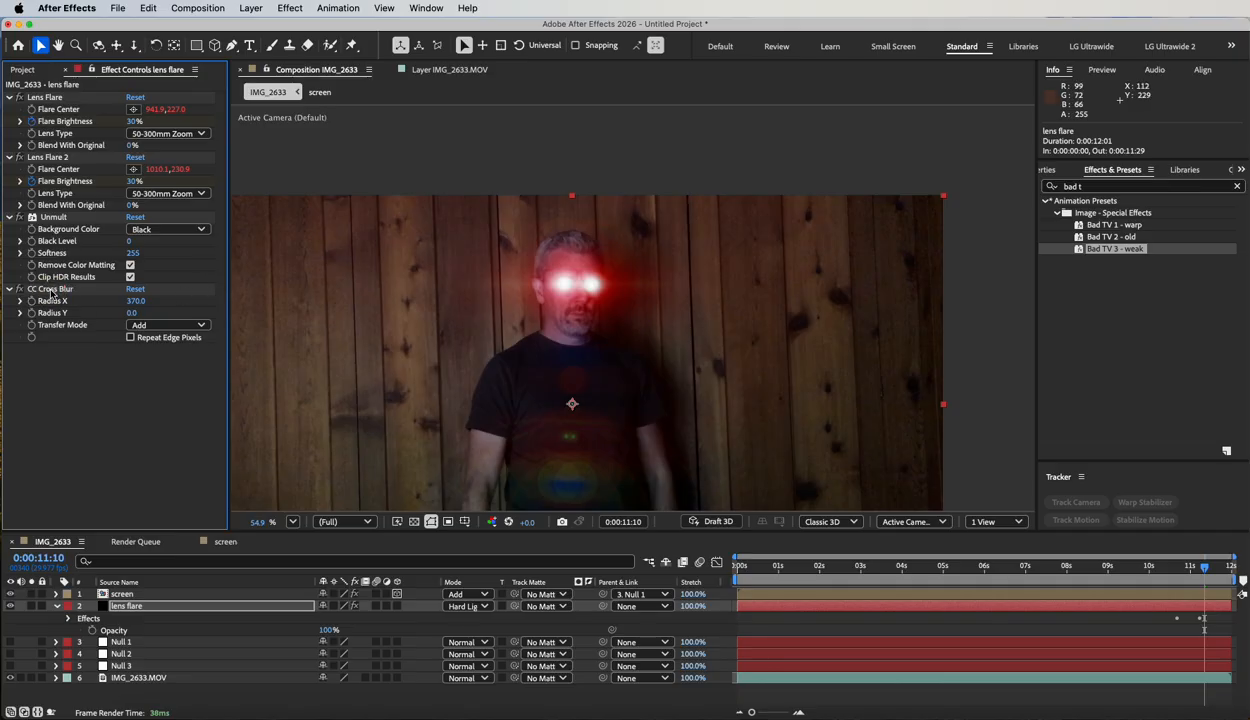
pyautogui.click(52, 290)
pyautogui.press('super+d')
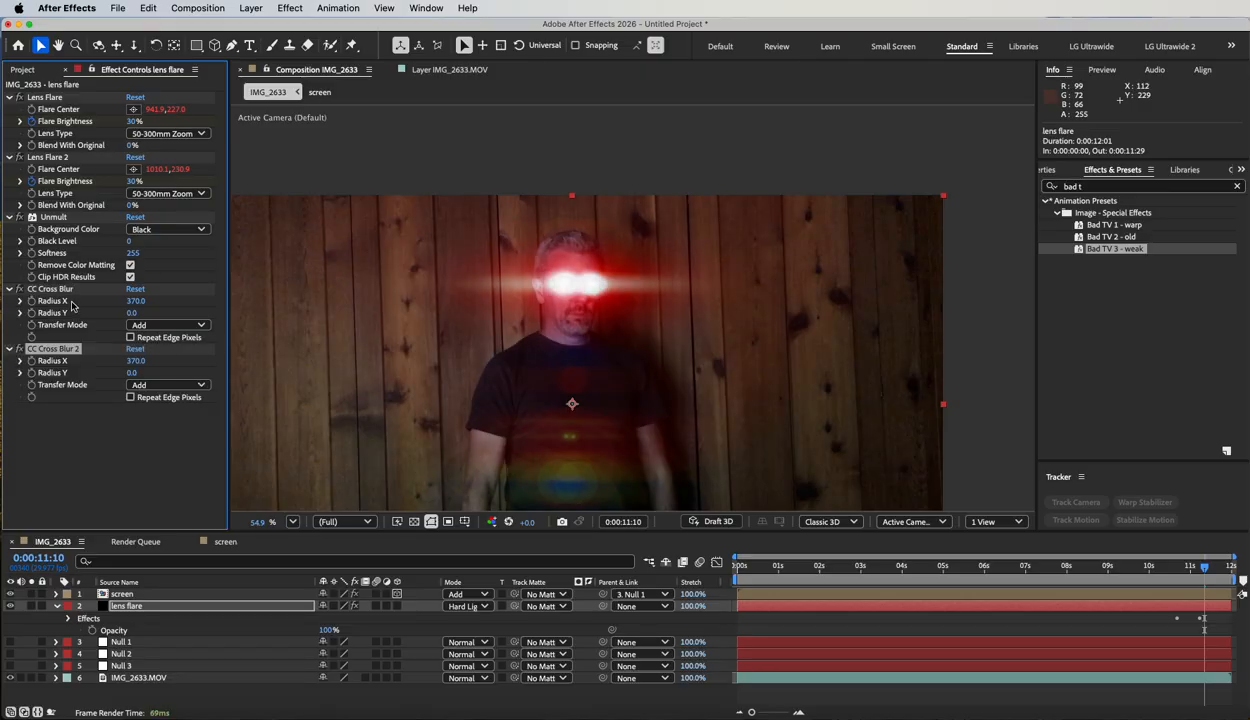
pyautogui.moveTo(135, 360)
pyautogui.mouseDown()
pyautogui.moveTo(66, 360)
pyautogui.moveTo(112, 360)
pyautogui.mouseUp()
pyautogui.moveTo(135, 300); pyautogui.dragTo(95, 300)
# Compare the Screen, Multiply and Lighten transfer modes on the second CC Cross Blur and settle on Multiply
pyautogui.click(149, 385)
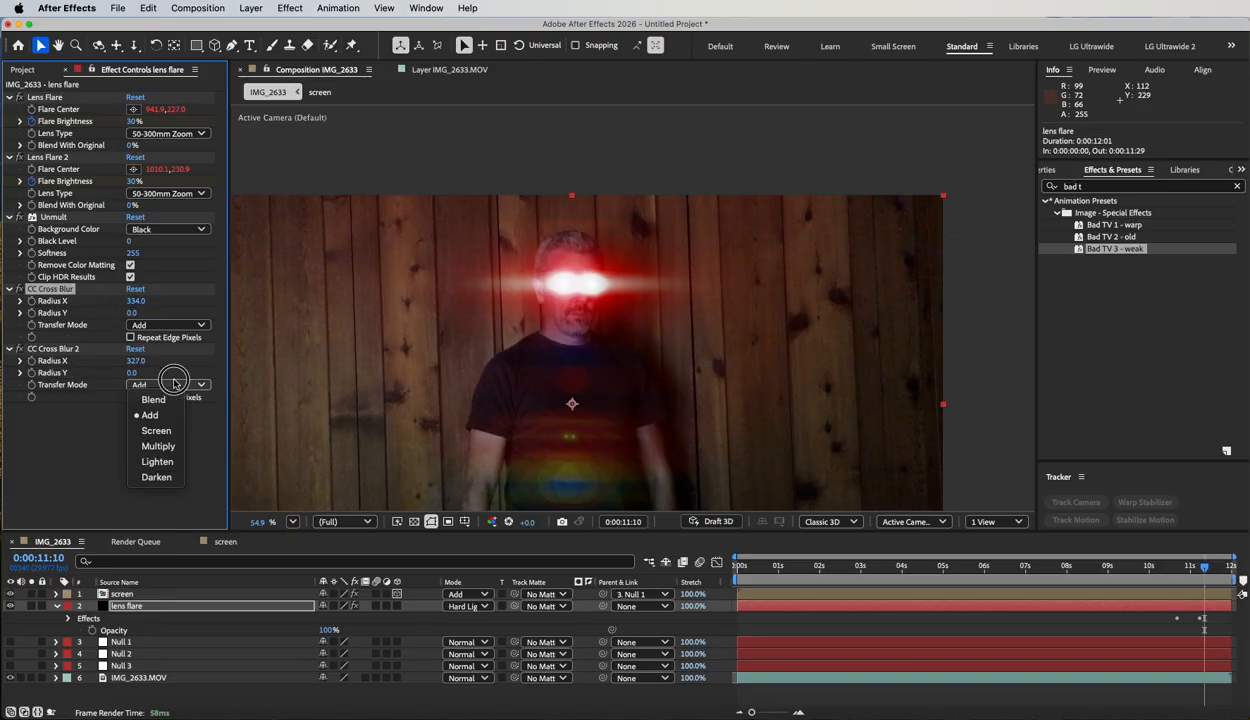
pyautogui.click(156, 430)
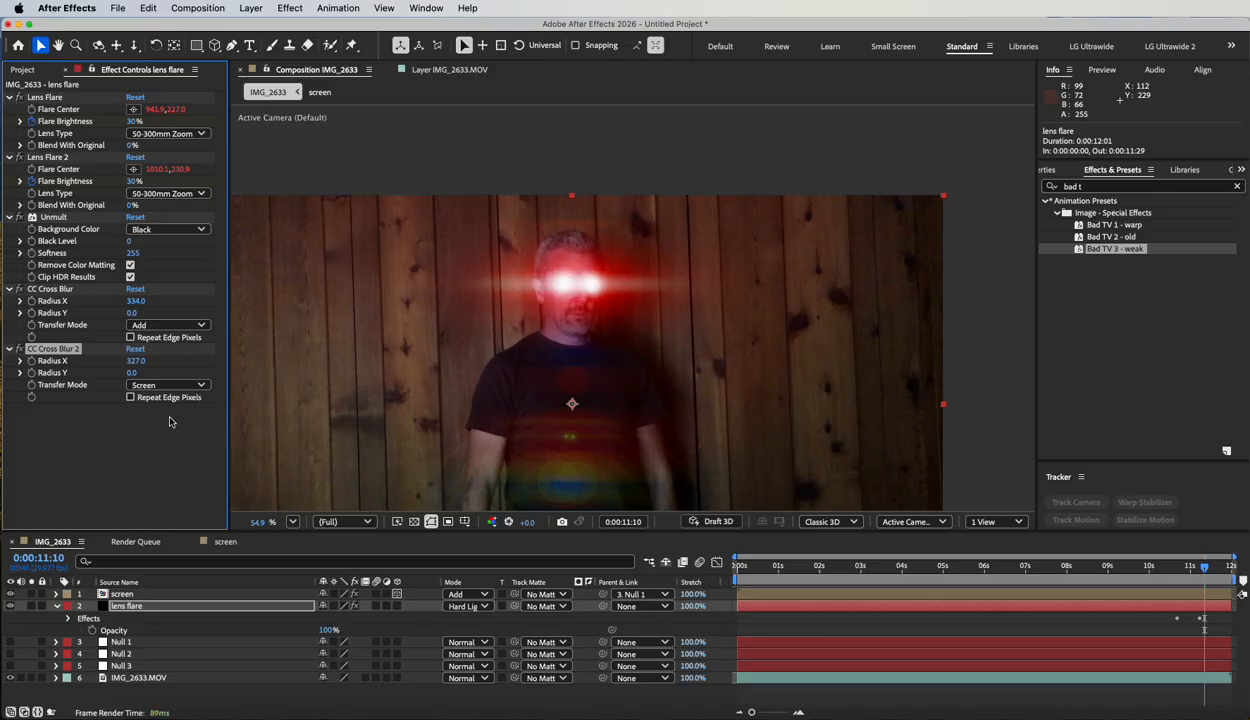
pyautogui.click(163, 385)
pyautogui.click(158, 444)
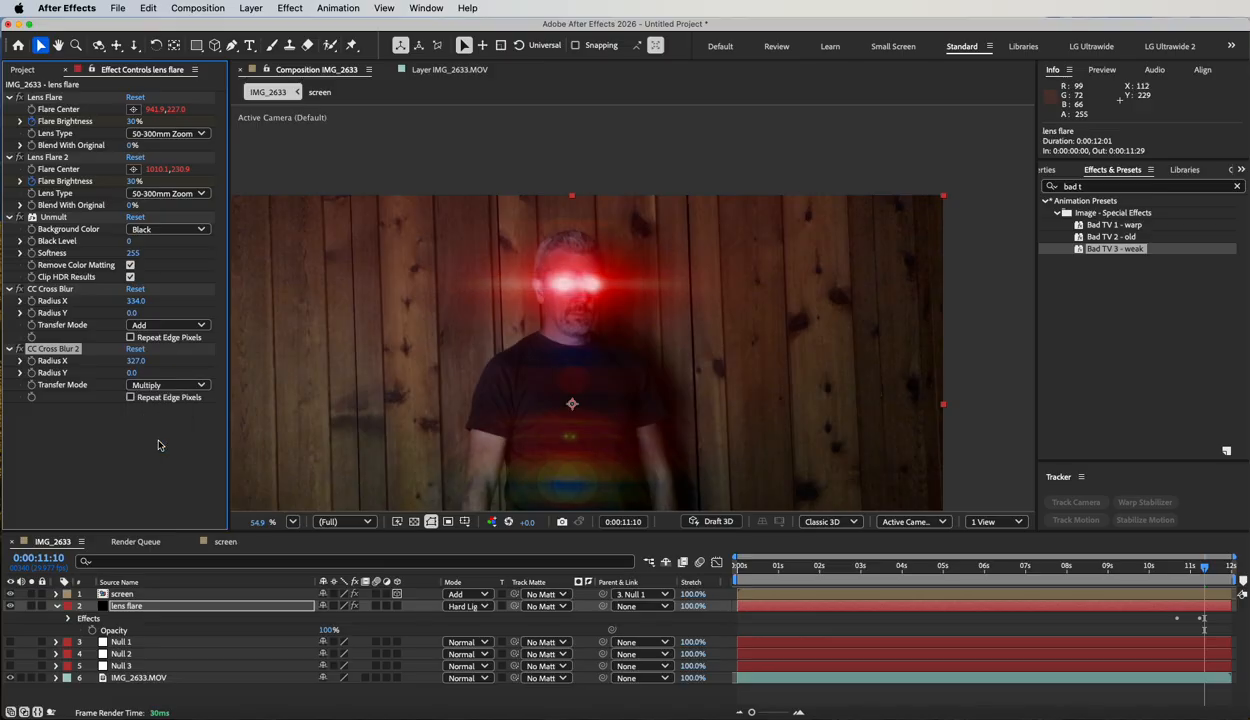
pyautogui.click(172, 385)
pyautogui.click(168, 451)
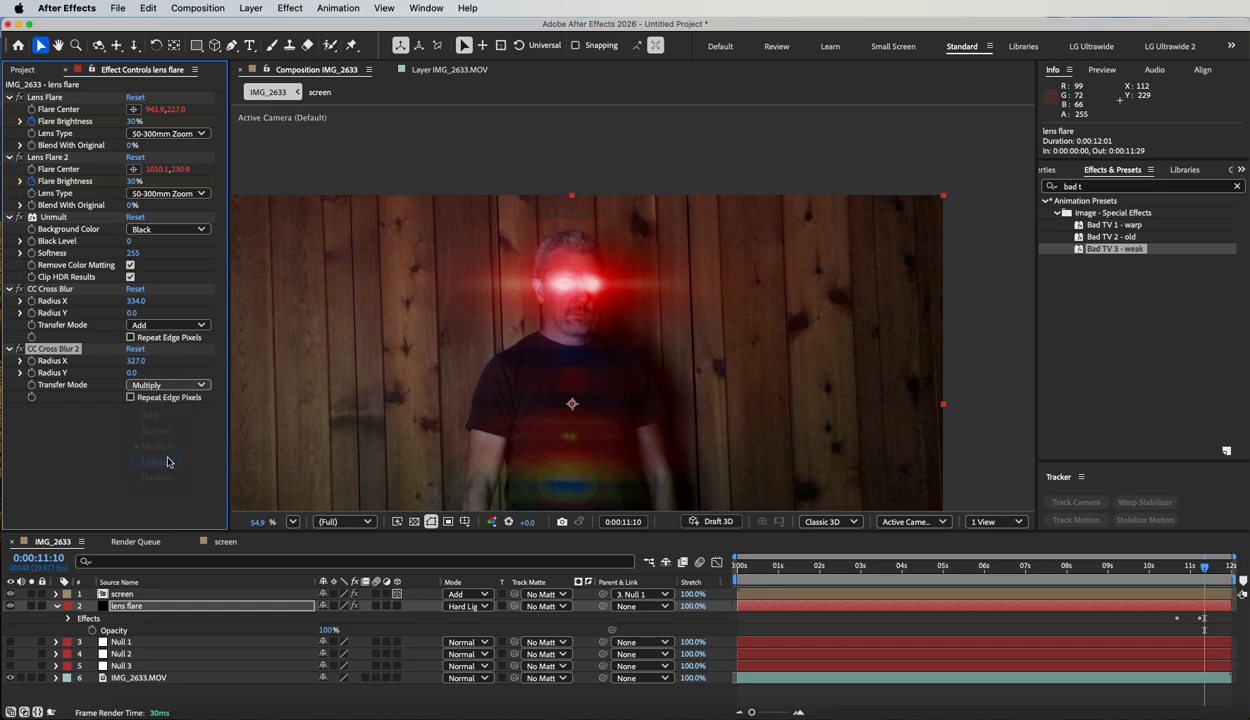
pyautogui.click(175, 385)
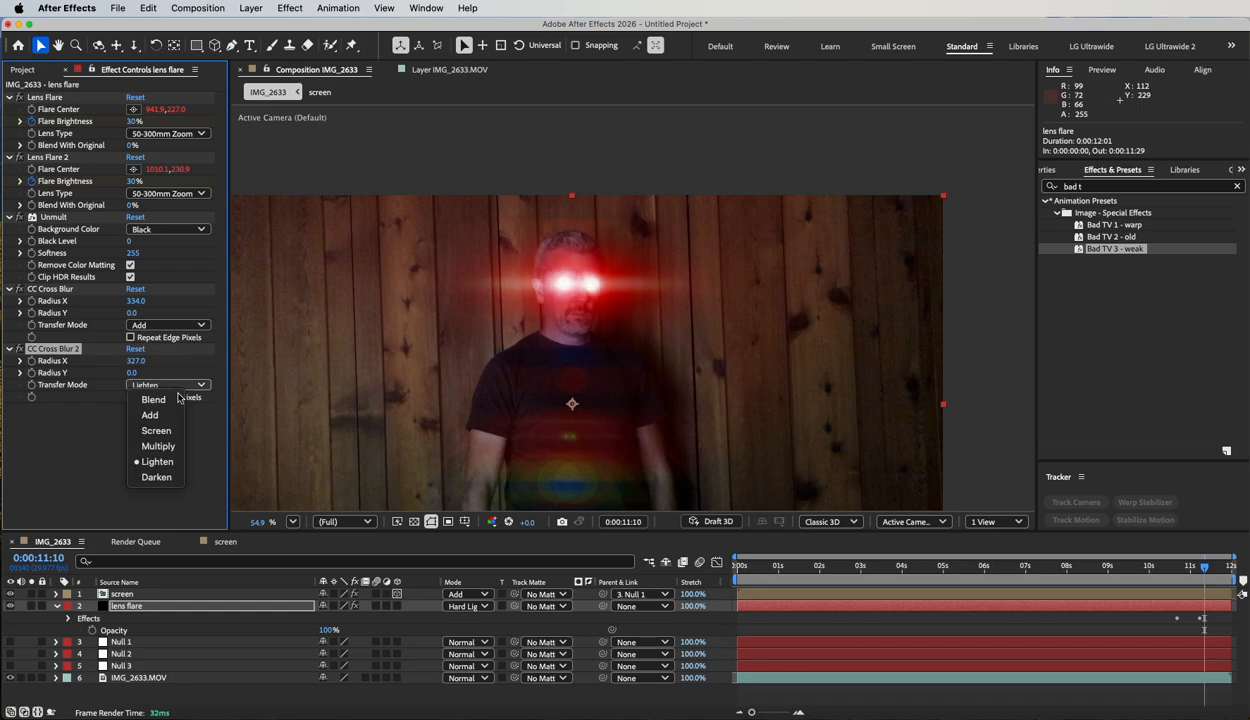
pyautogui.click(184, 445)
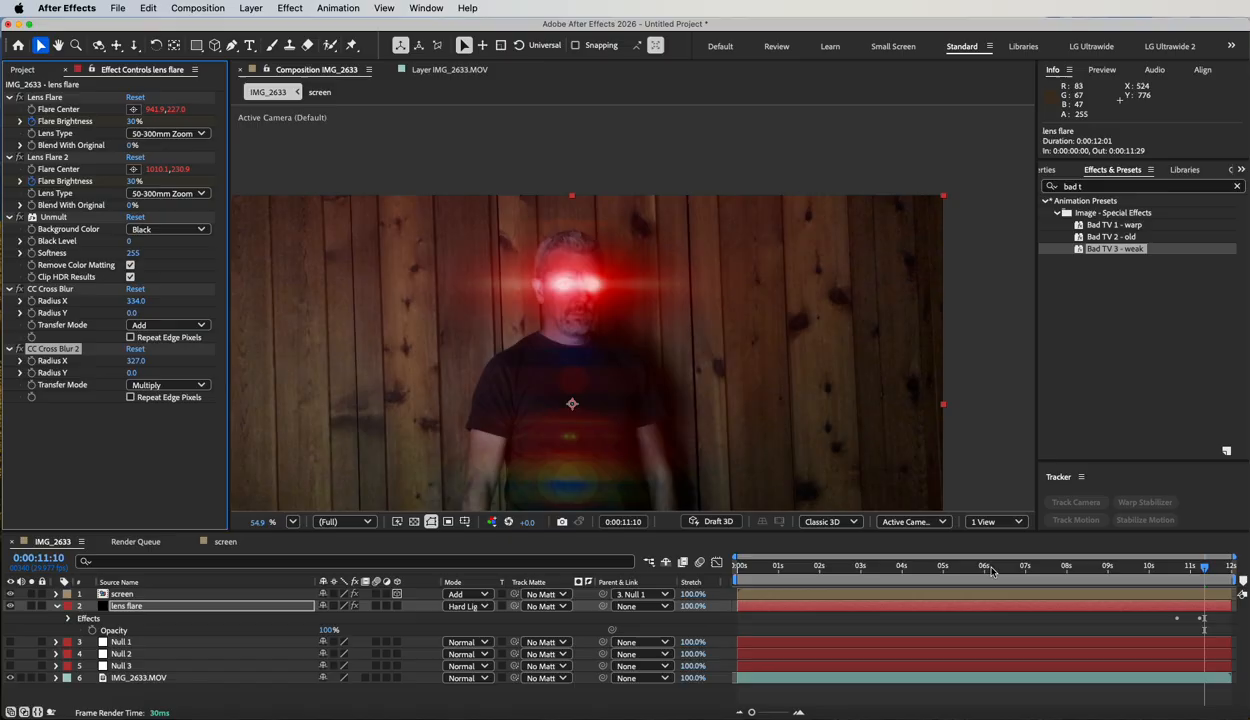
# Scrub through the timeline to the last frame at 0:00:11:29 and collapse the lens flare layer's properties
pyautogui.moveTo(990, 570); pyautogui.dragTo(1241, 577)
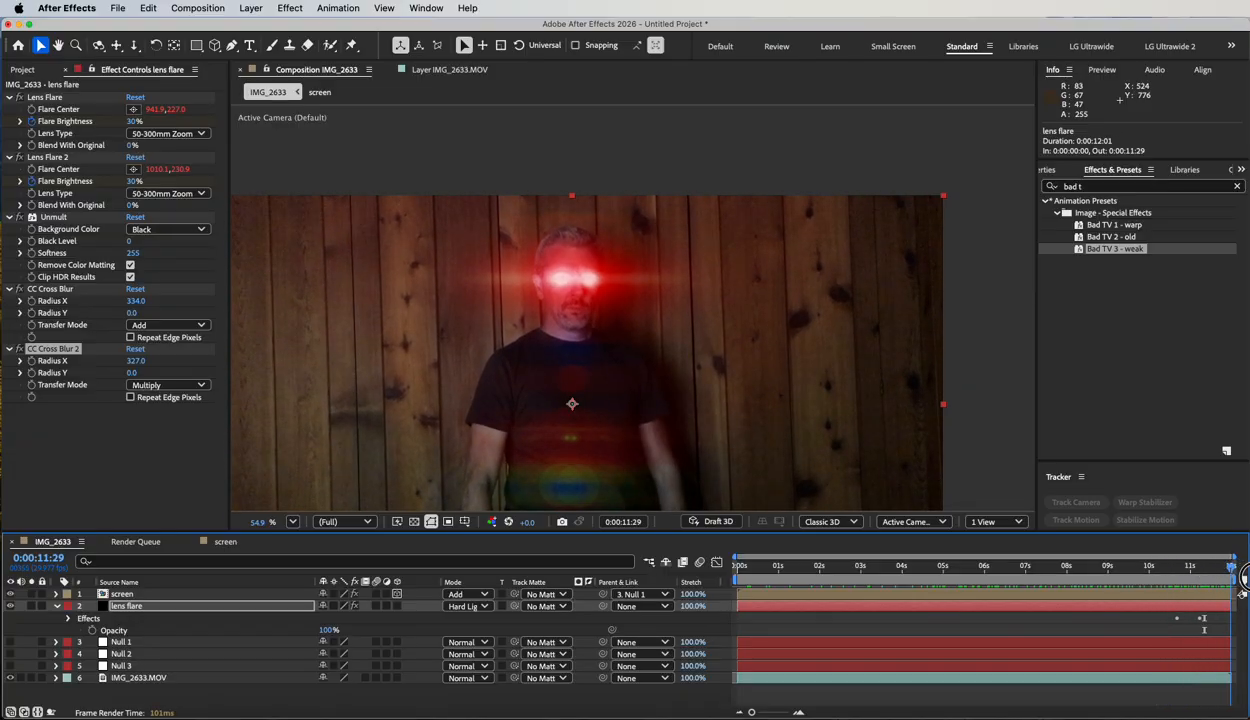
pyautogui.click(56, 606)
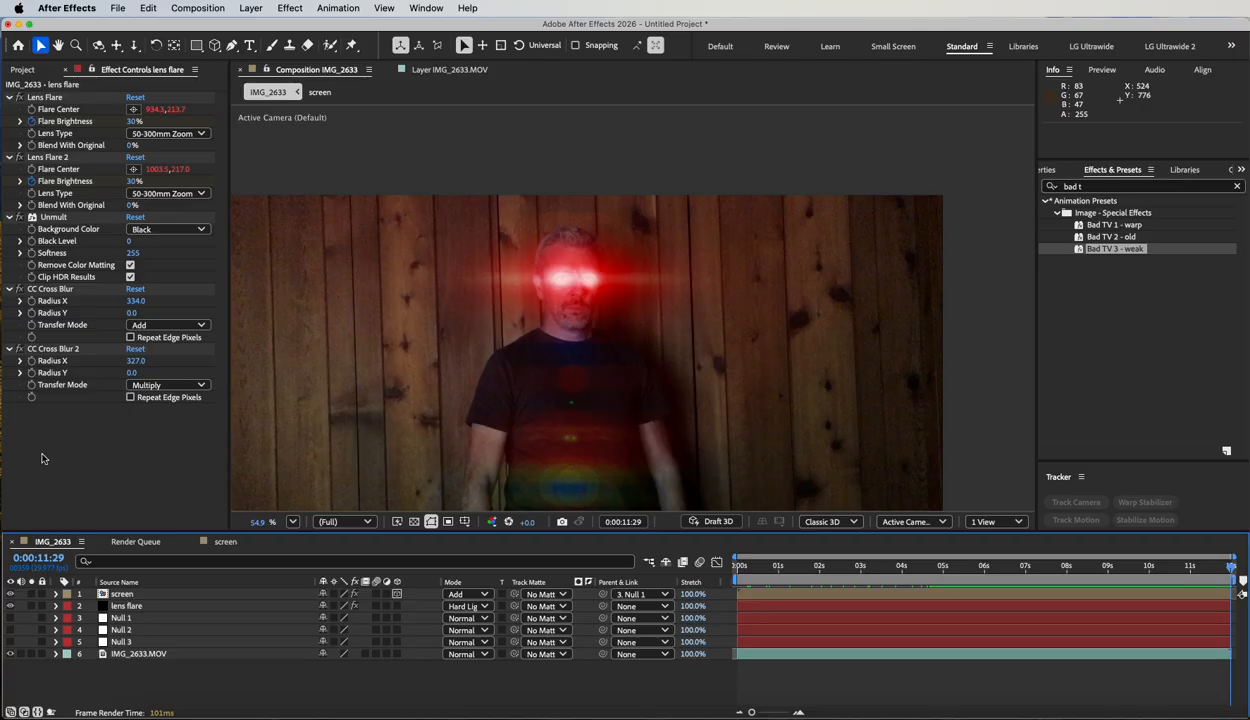
# Rename the main composition to comp and show the project's list of items
pyautogui.click(180, 7)
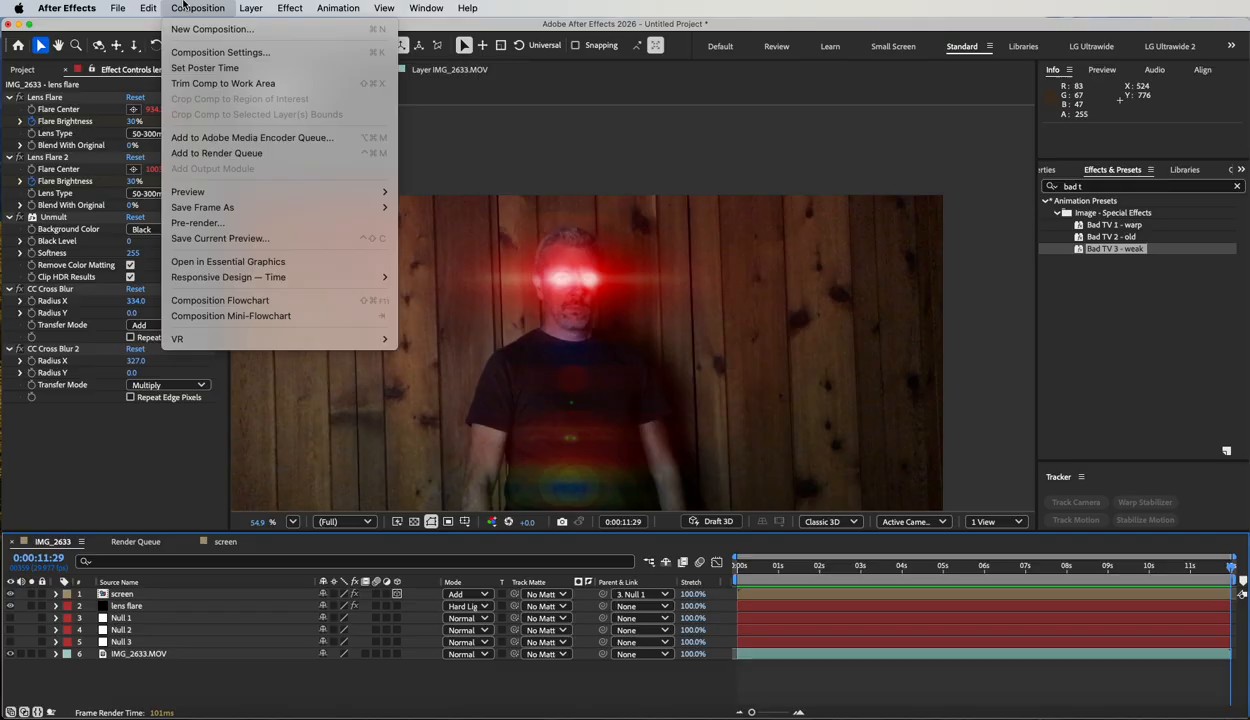
pyautogui.click(183, 50)
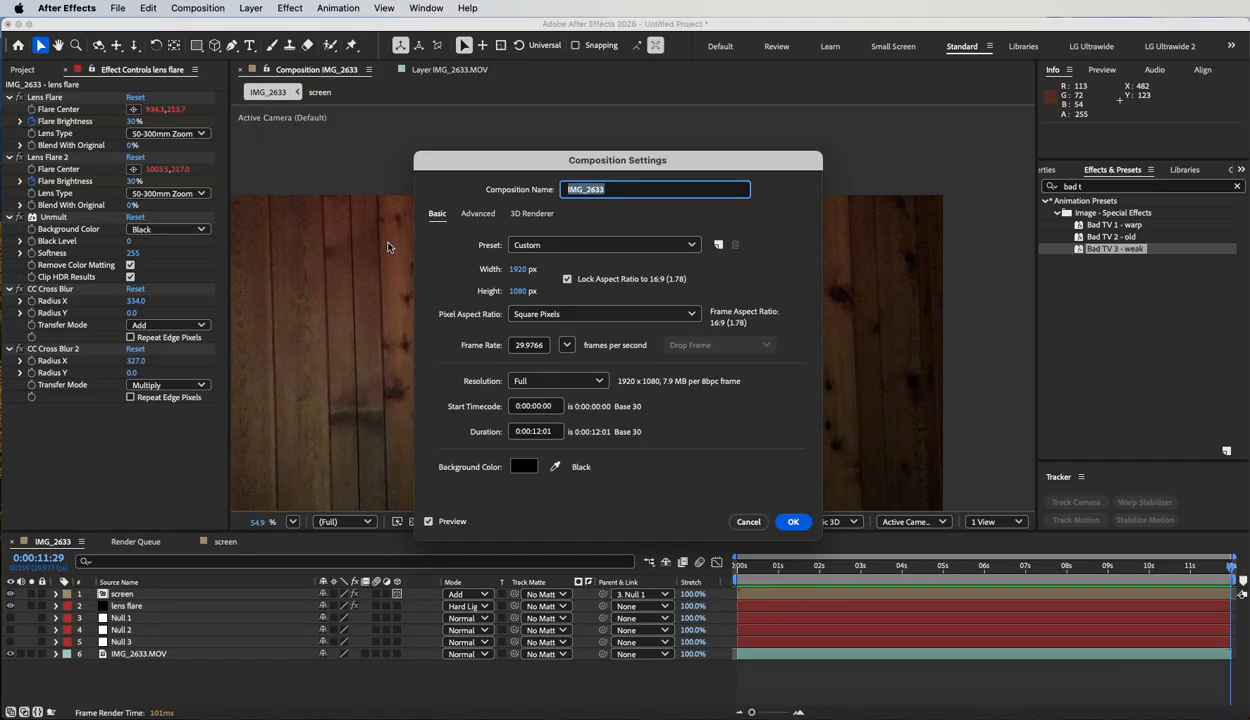
pyautogui.write('comp')
pyautogui.click(792, 521)
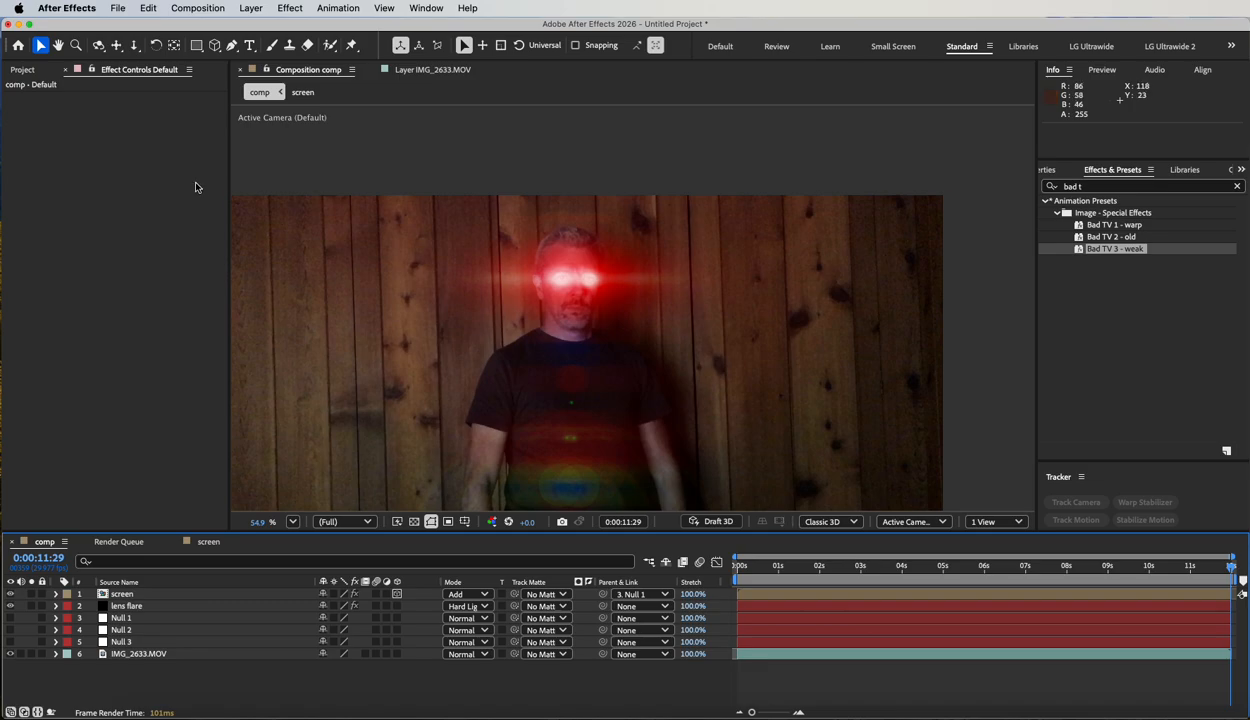
pyautogui.click(27, 70)
pyautogui.click(40, 285)
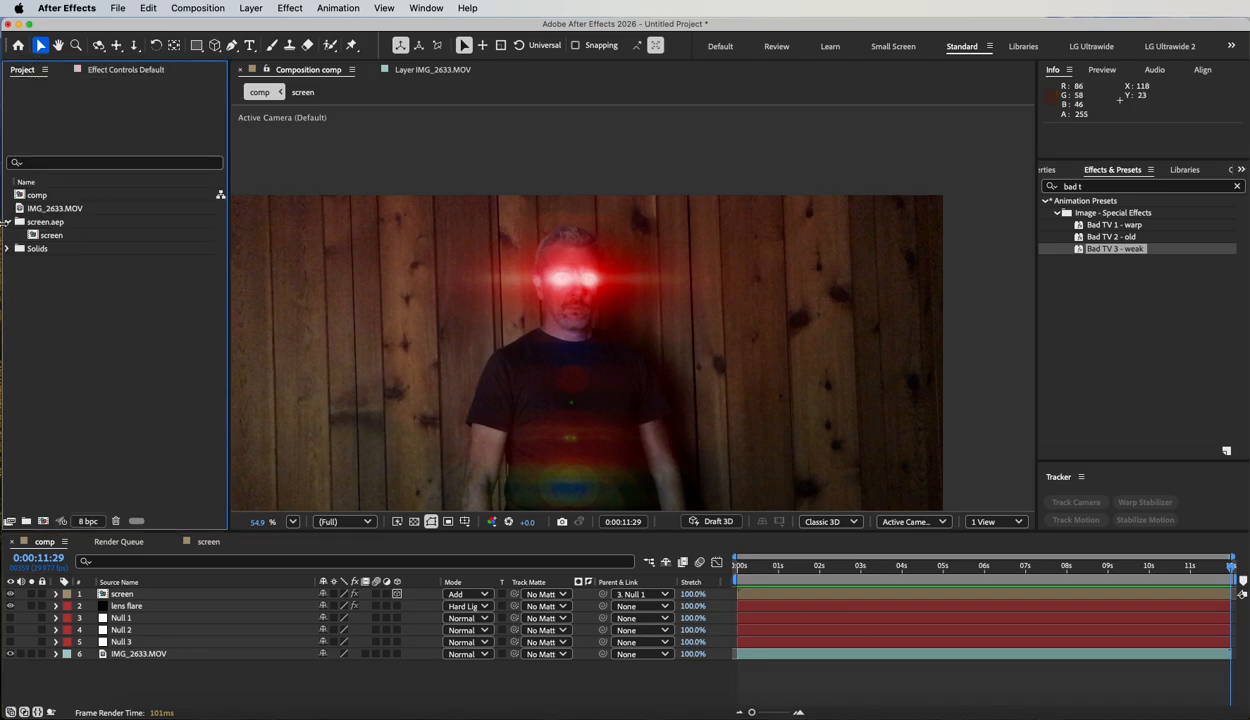
# Nest comp inside a new composition and rename that new composition retimed
pyautogui.click(7, 222)
pyautogui.click(43, 197)
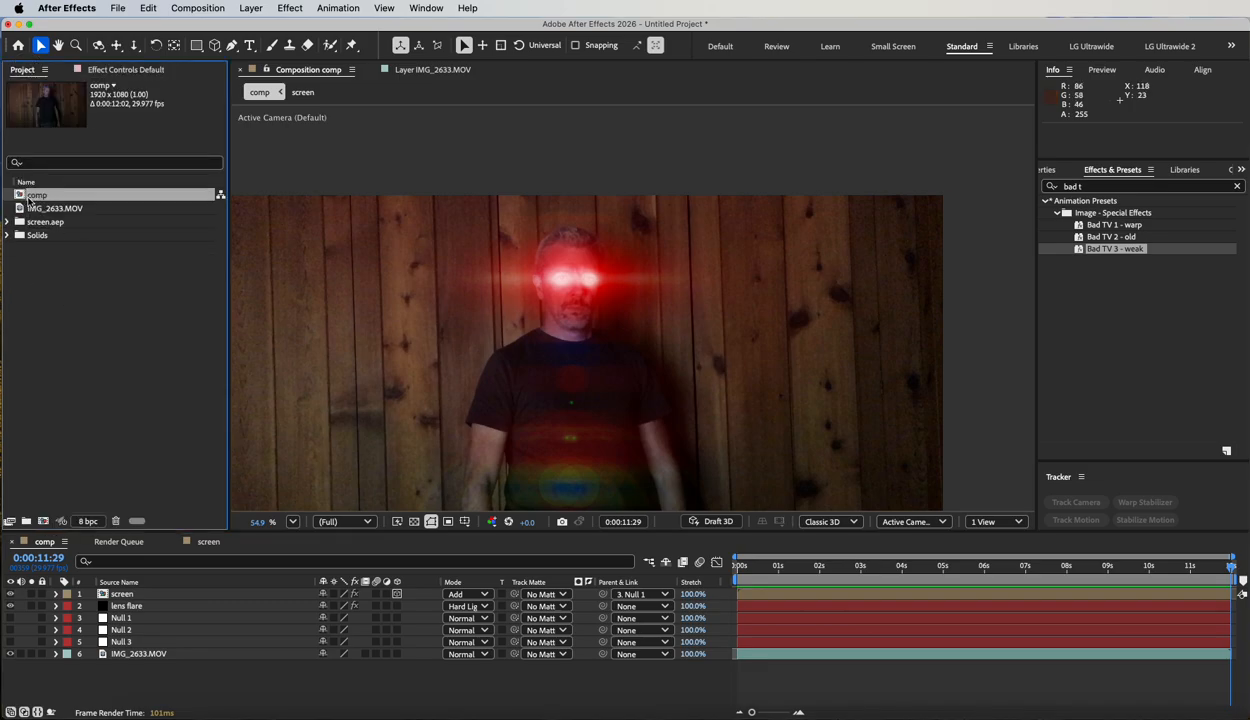
pyautogui.moveTo(18, 196); pyautogui.dragTo(43, 522)
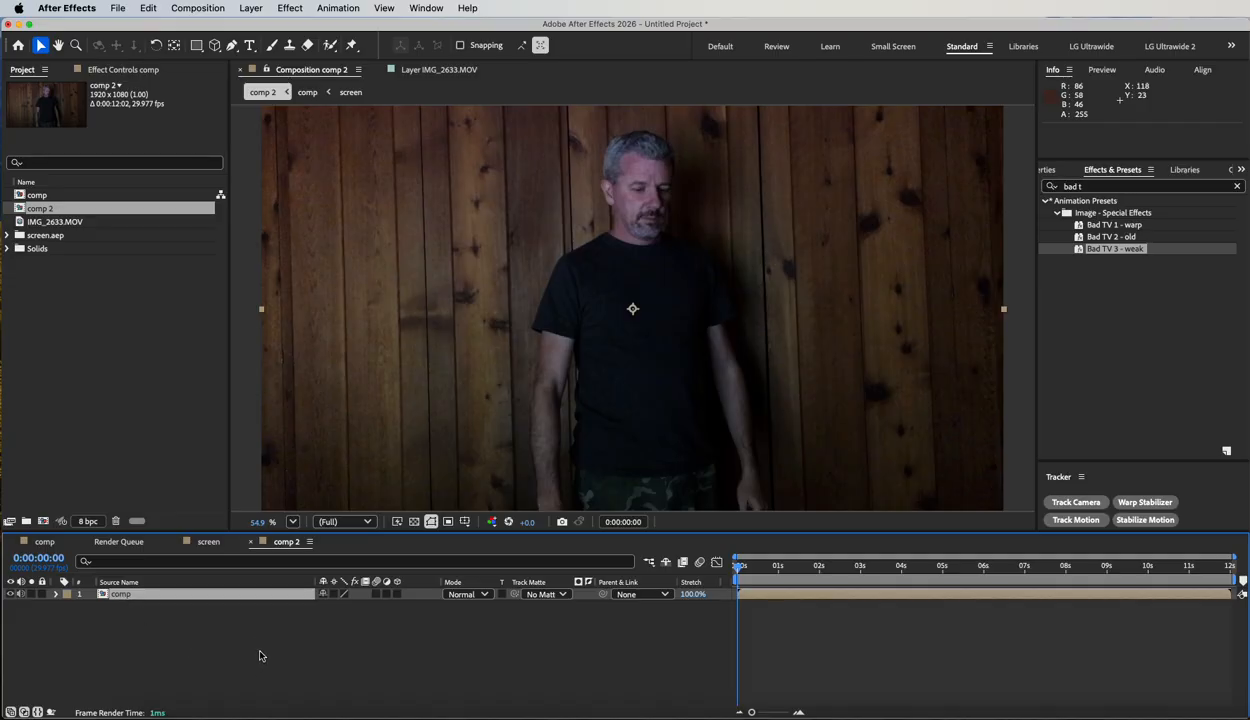
pyautogui.click(207, 7)
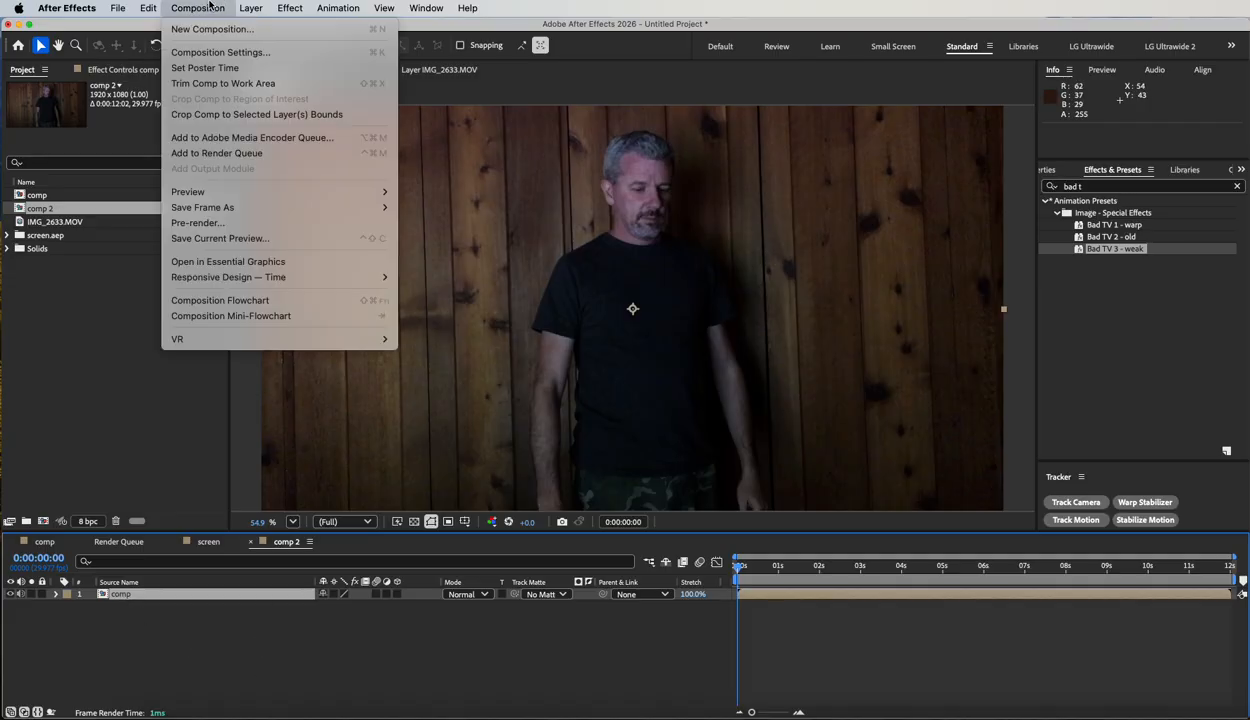
pyautogui.click(215, 52)
pyautogui.write('retimed')
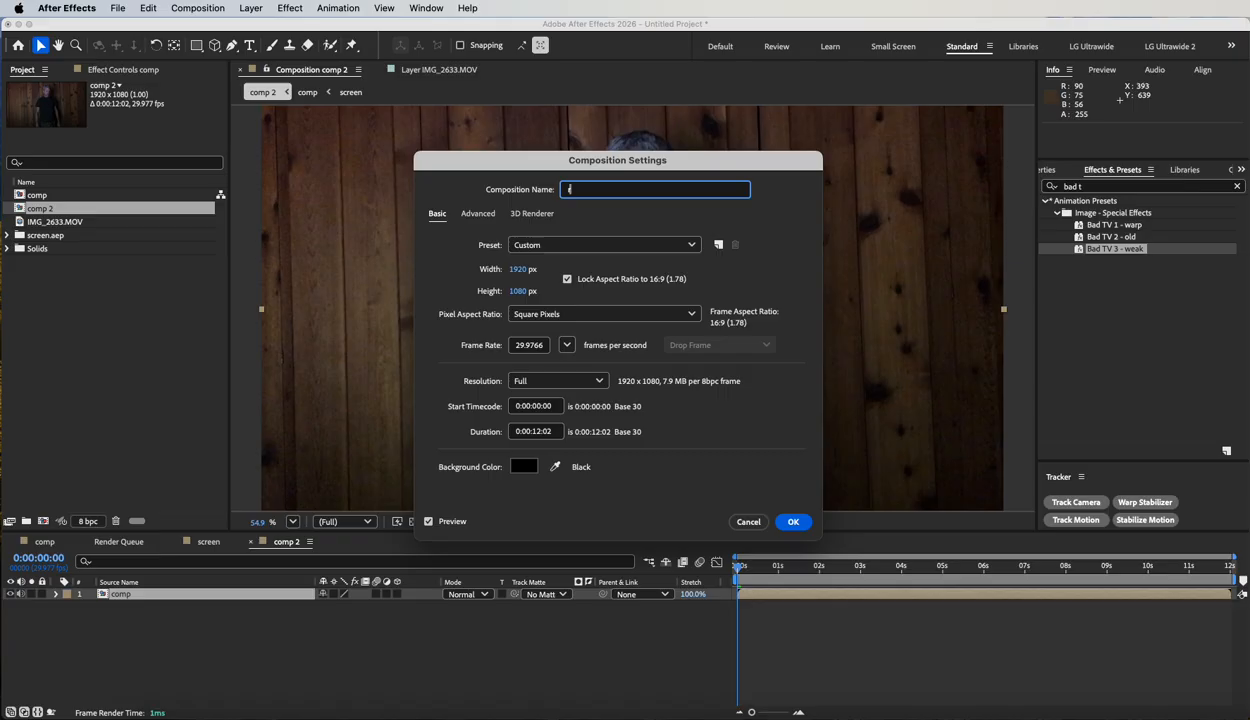
pyautogui.click(793, 521)
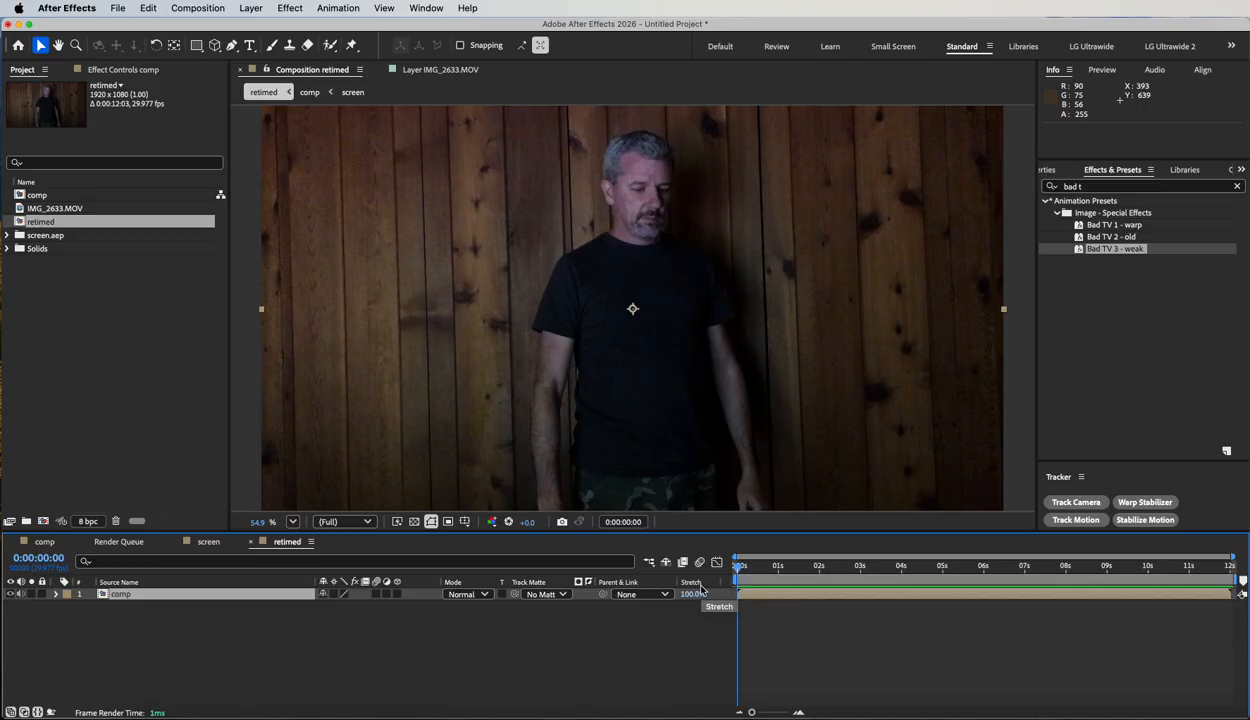
# Set the comp layer's Stretch to 50%, play back the retimed composition and move the current time to 0:00:05:18
pyautogui.moveTo(697, 597); pyautogui.dragTo(658, 595)
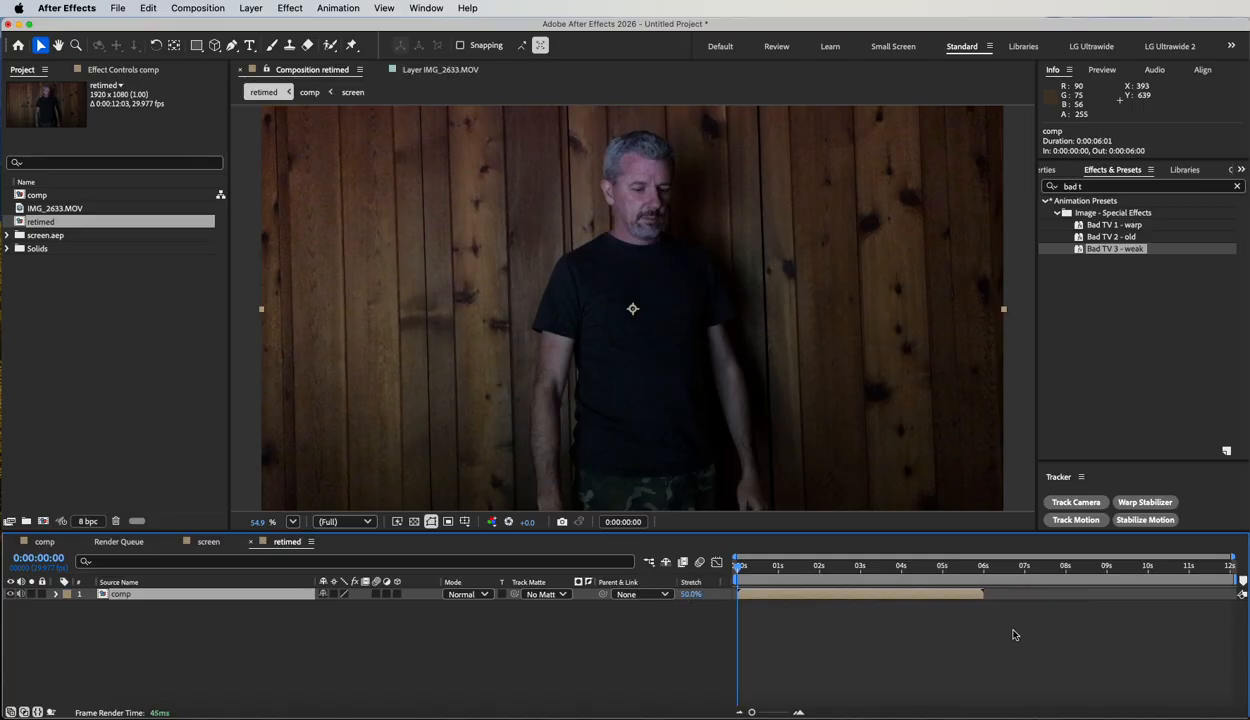
pyautogui.press('space')
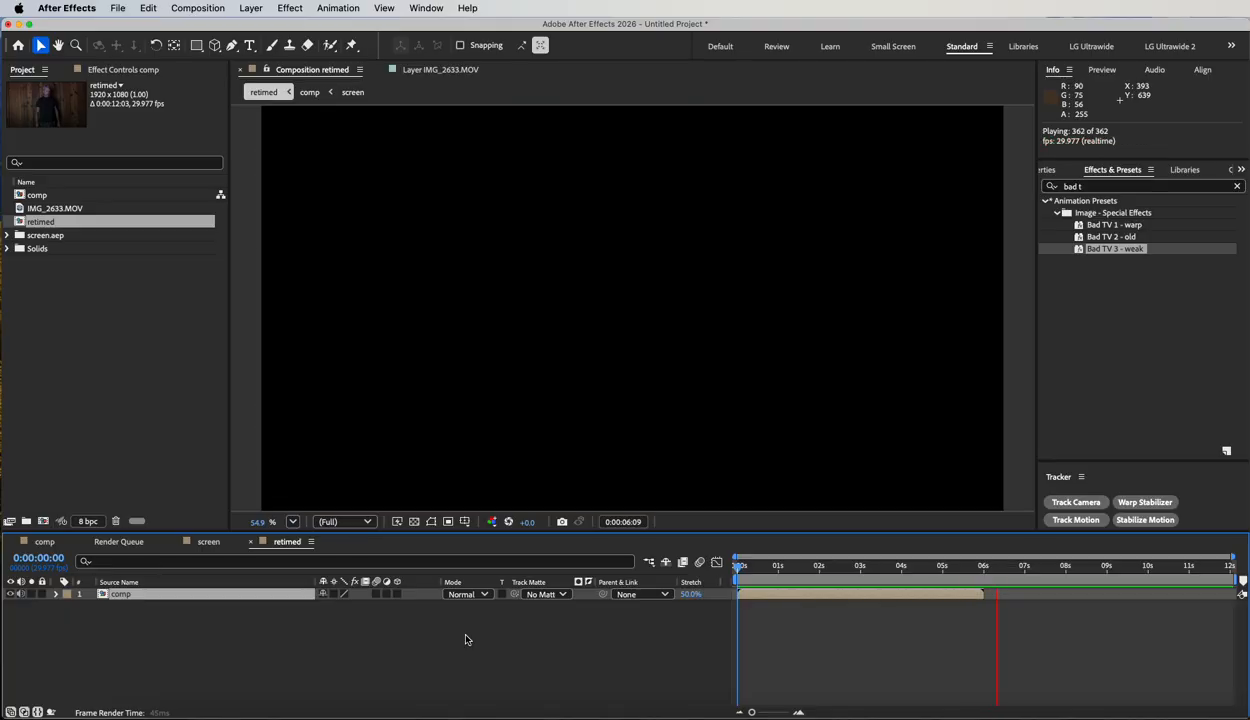
pyautogui.press('space')
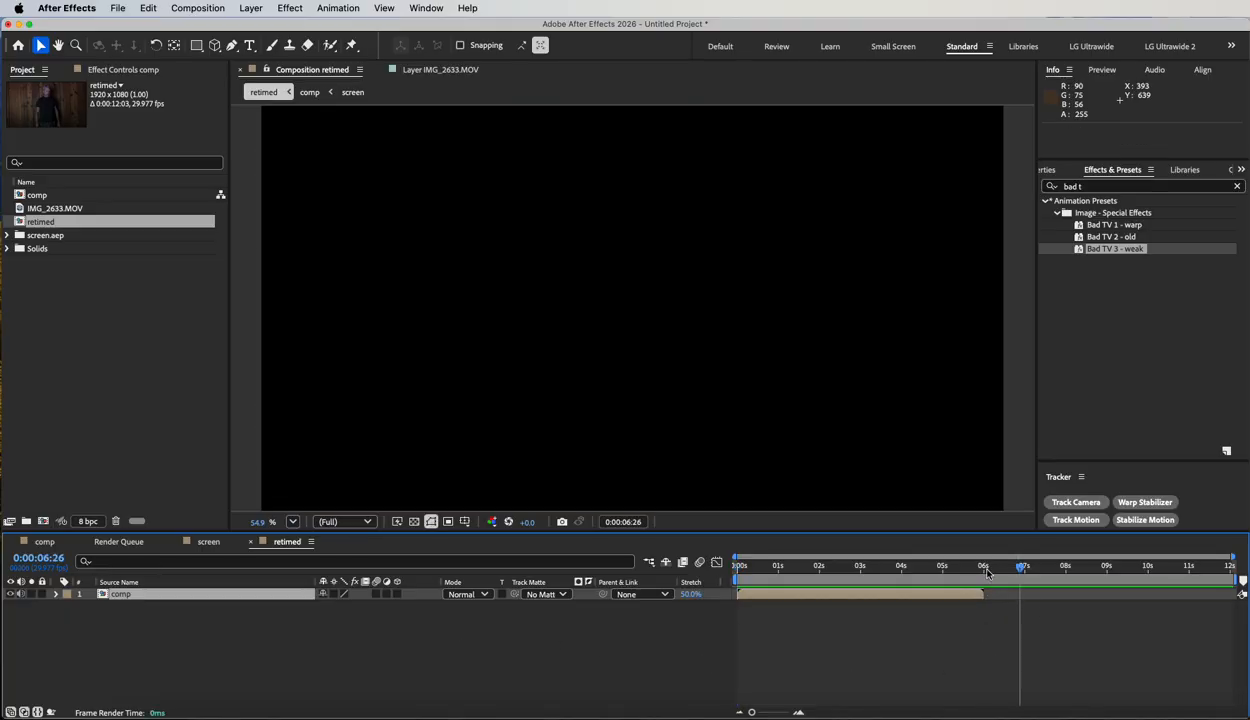
pyautogui.moveTo(986, 567)
pyautogui.mouseDown()
pyautogui.moveTo(943, 566)
pyautogui.moveTo(1020, 565)
pyautogui.moveTo(967, 565)
pyautogui.mouseUp()
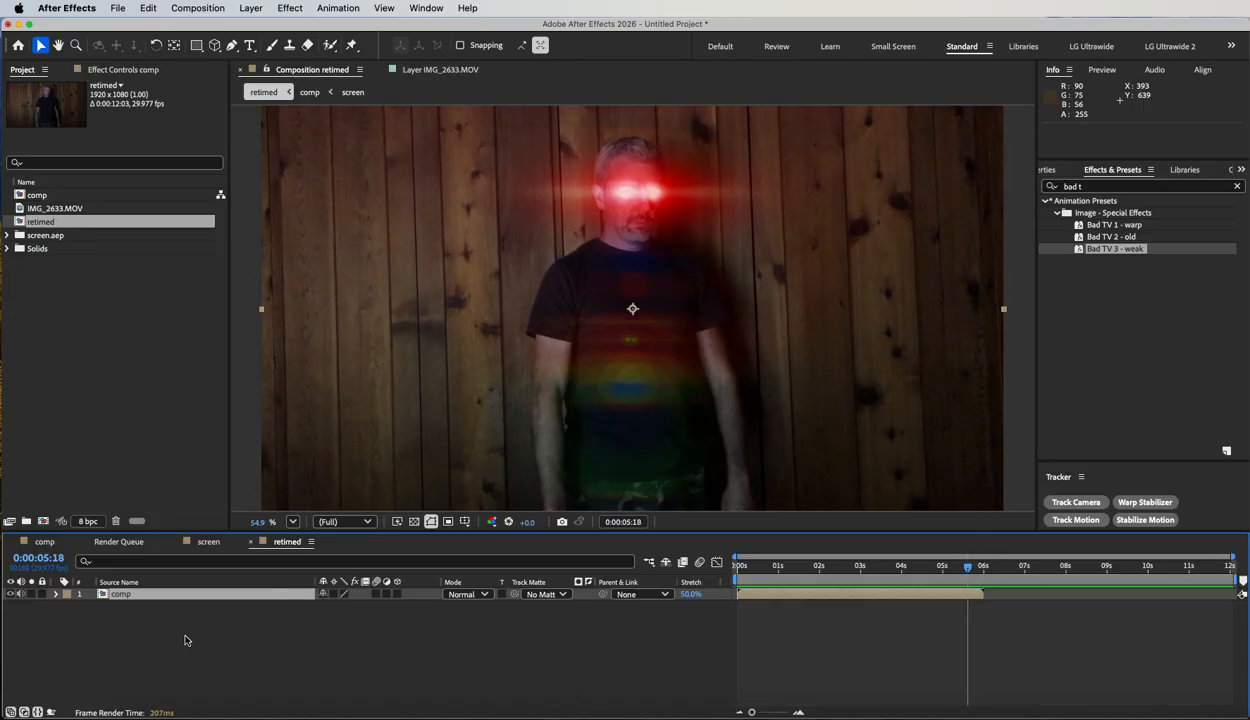
# Enable time remapping on the comp layer and extend its out point to the composition's end at 0:00:12:01
pyautogui.click(125, 596)
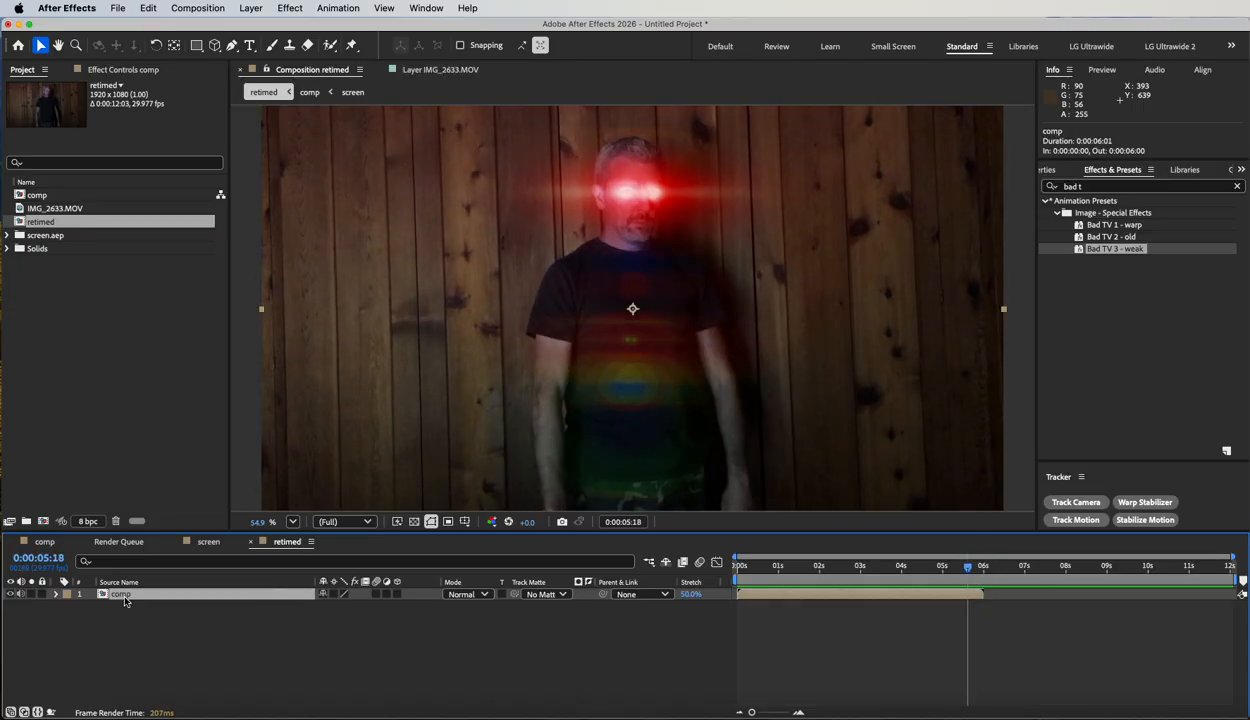
pyautogui.click(251, 7)
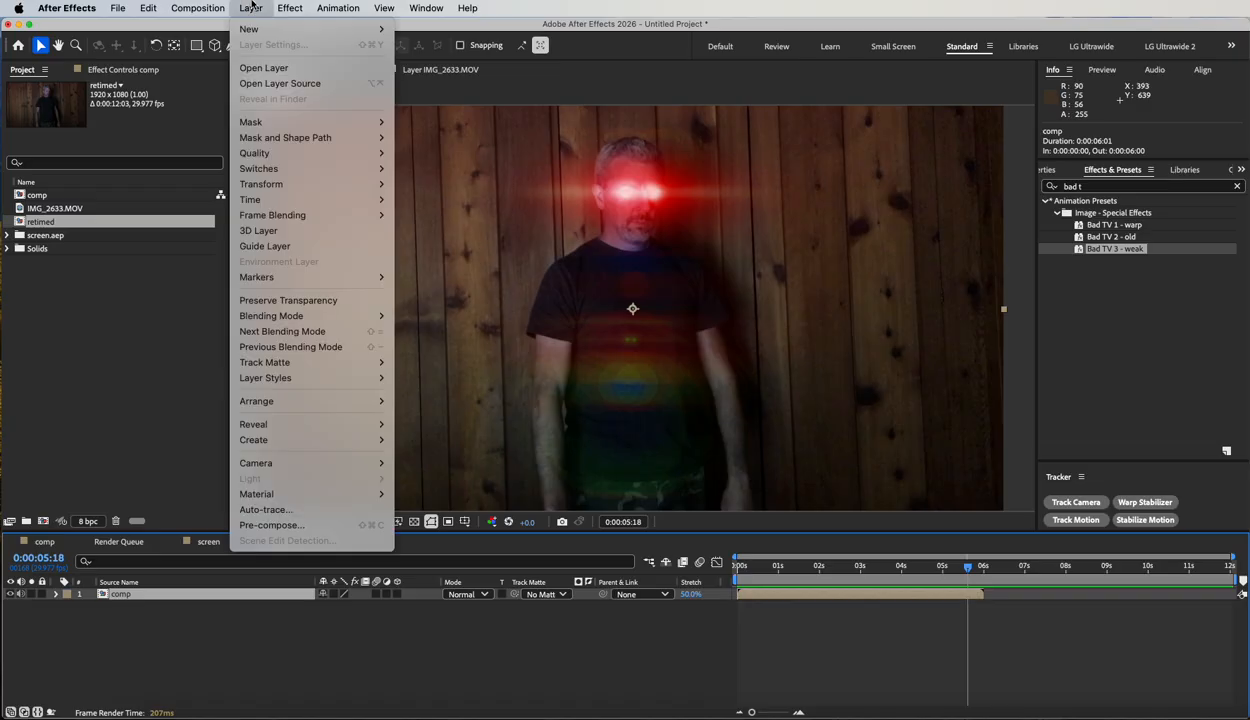
pyautogui.moveTo(263, 200)
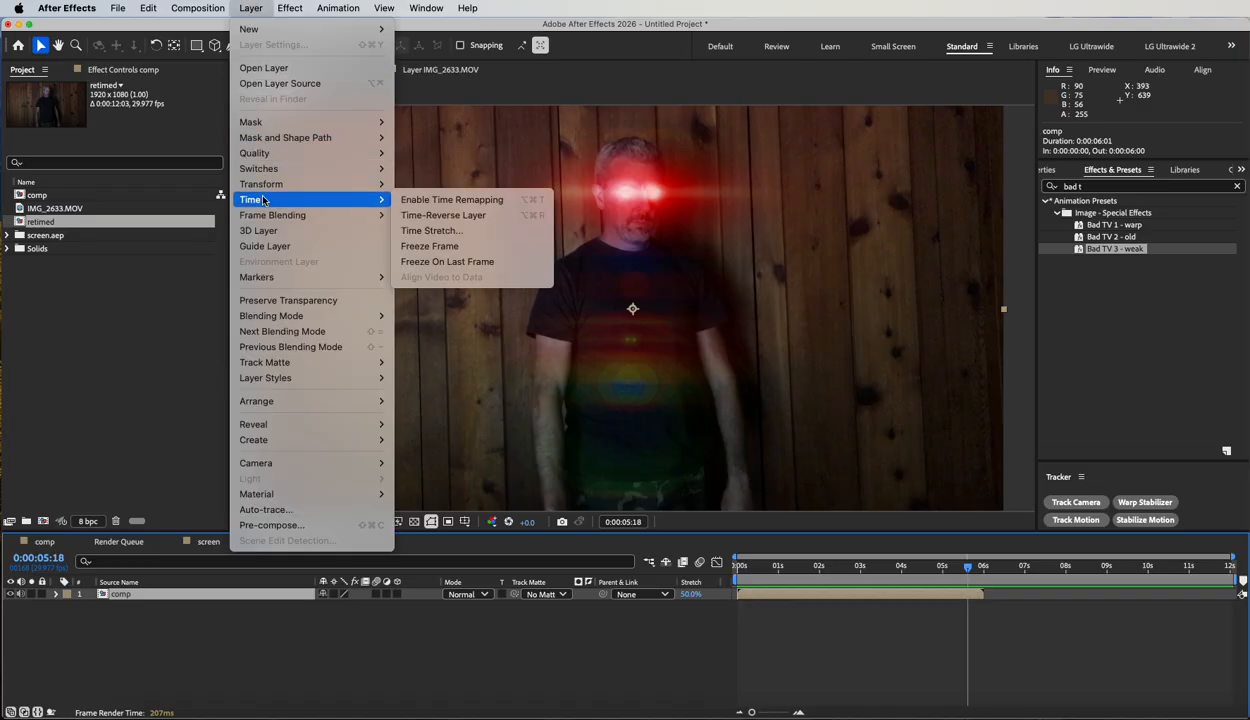
pyautogui.click(453, 200)
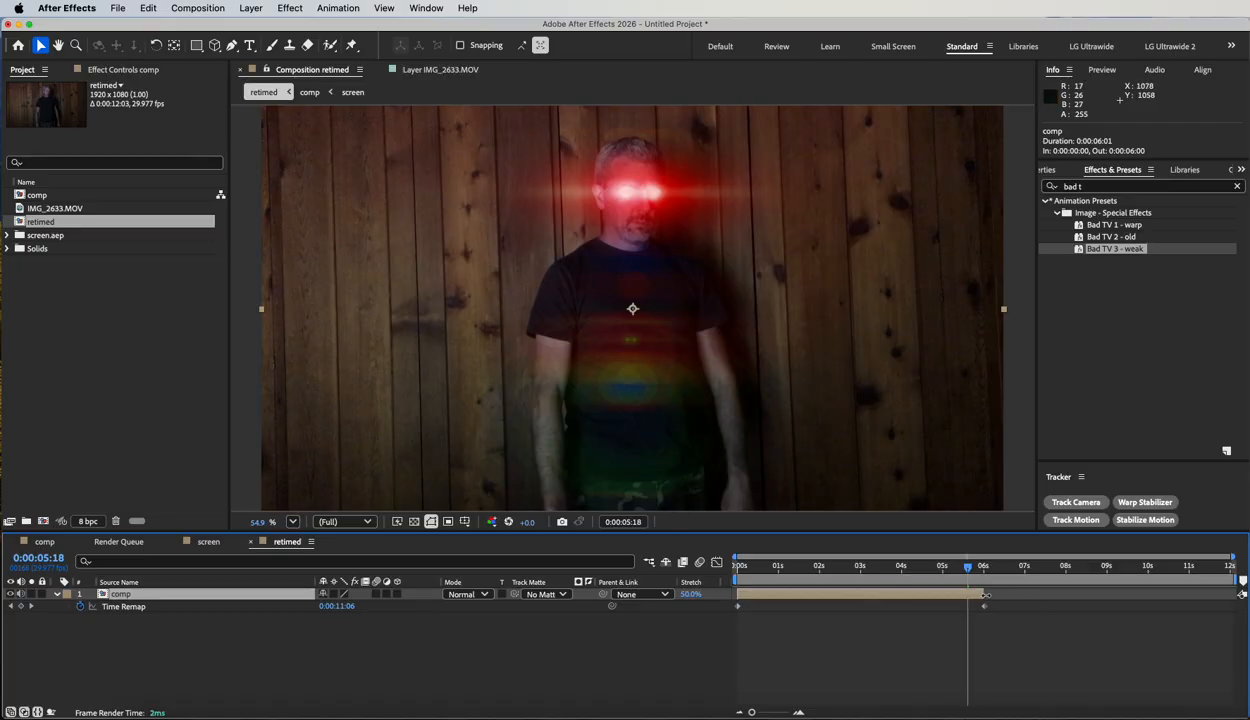
pyautogui.moveTo(985, 595); pyautogui.dragTo(1227, 616)
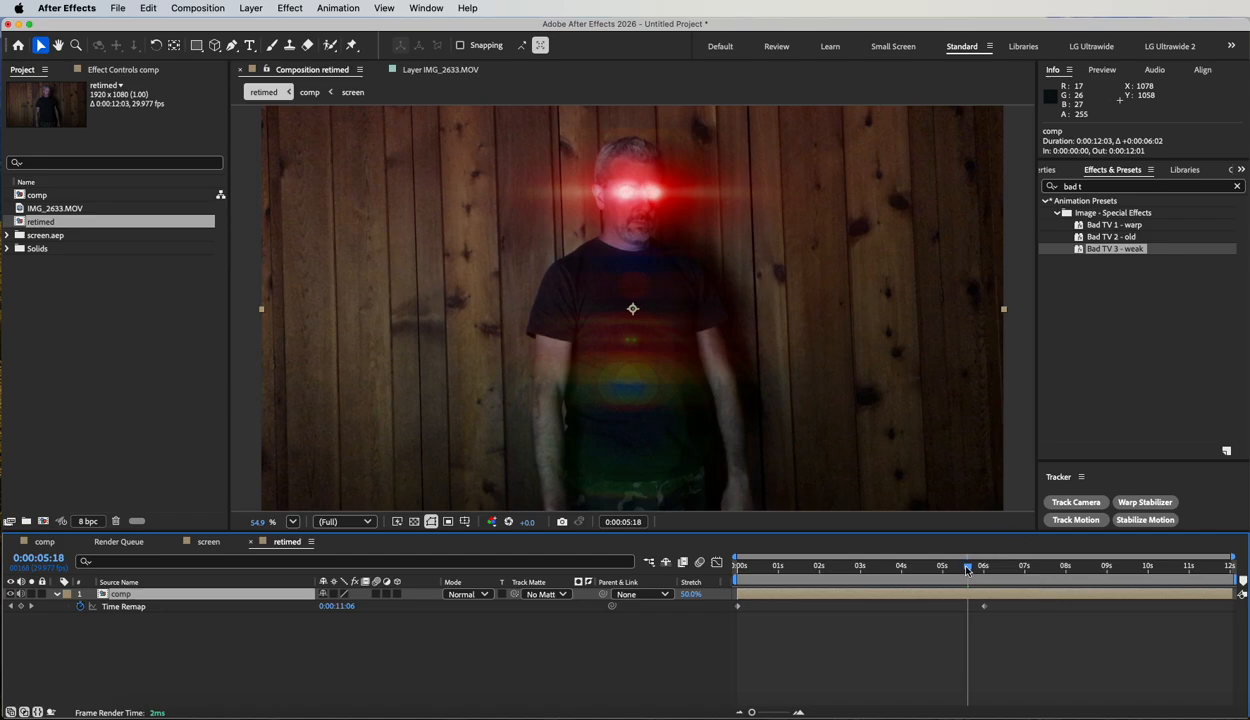
# Add a Time Remap keyframe at 0:00:05:29 on the last visible frame and delete the original end keyframe after it
pyautogui.moveTo(967, 570); pyautogui.dragTo(986, 568)
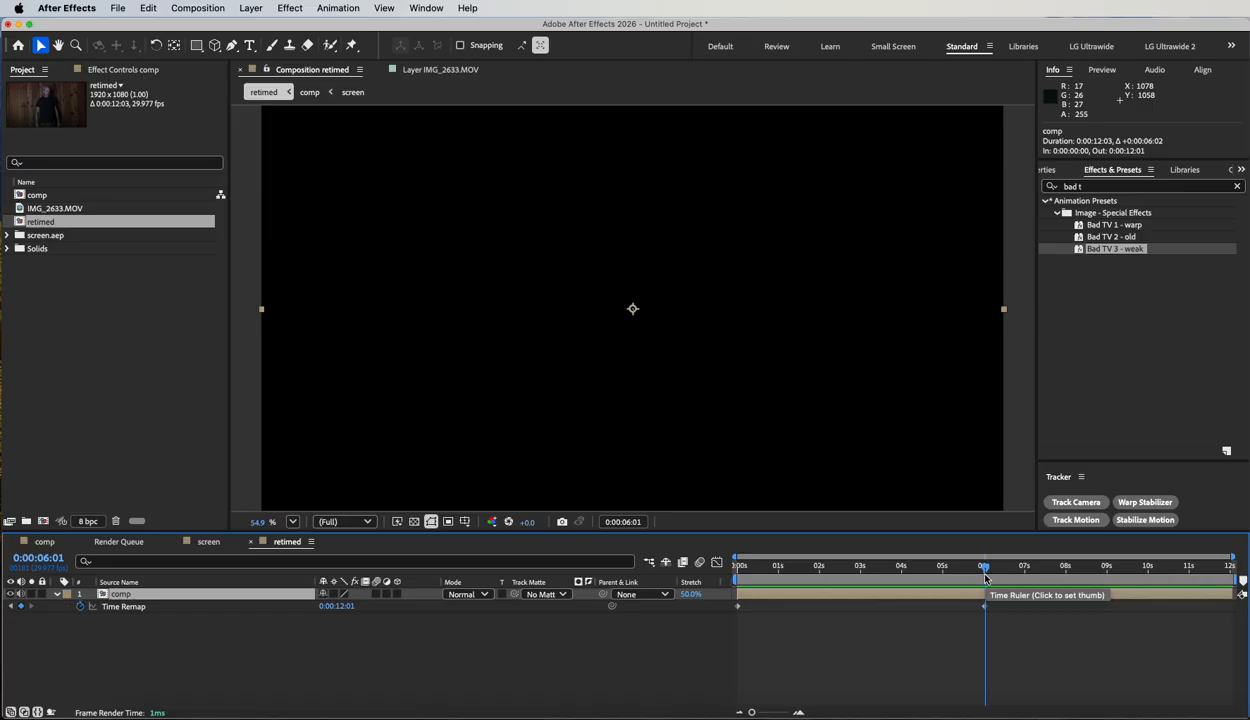
pyautogui.click(984, 576)
pyautogui.press('pageup')
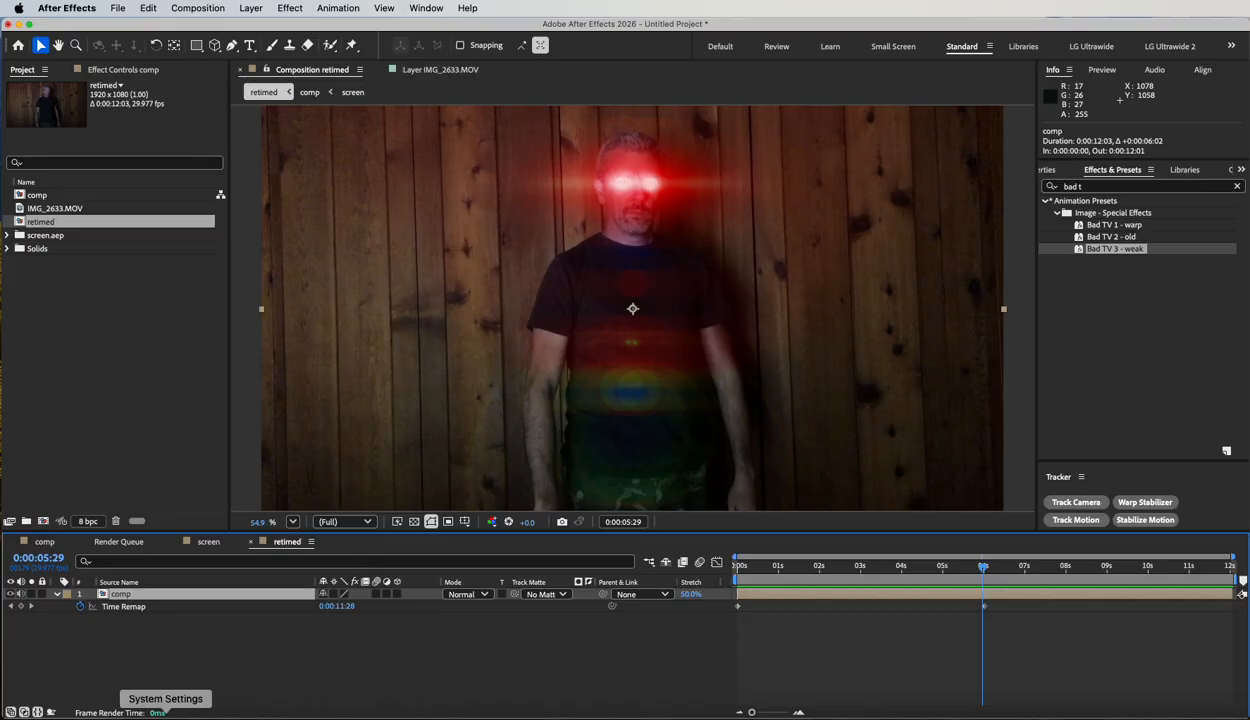
pyautogui.click(22, 607)
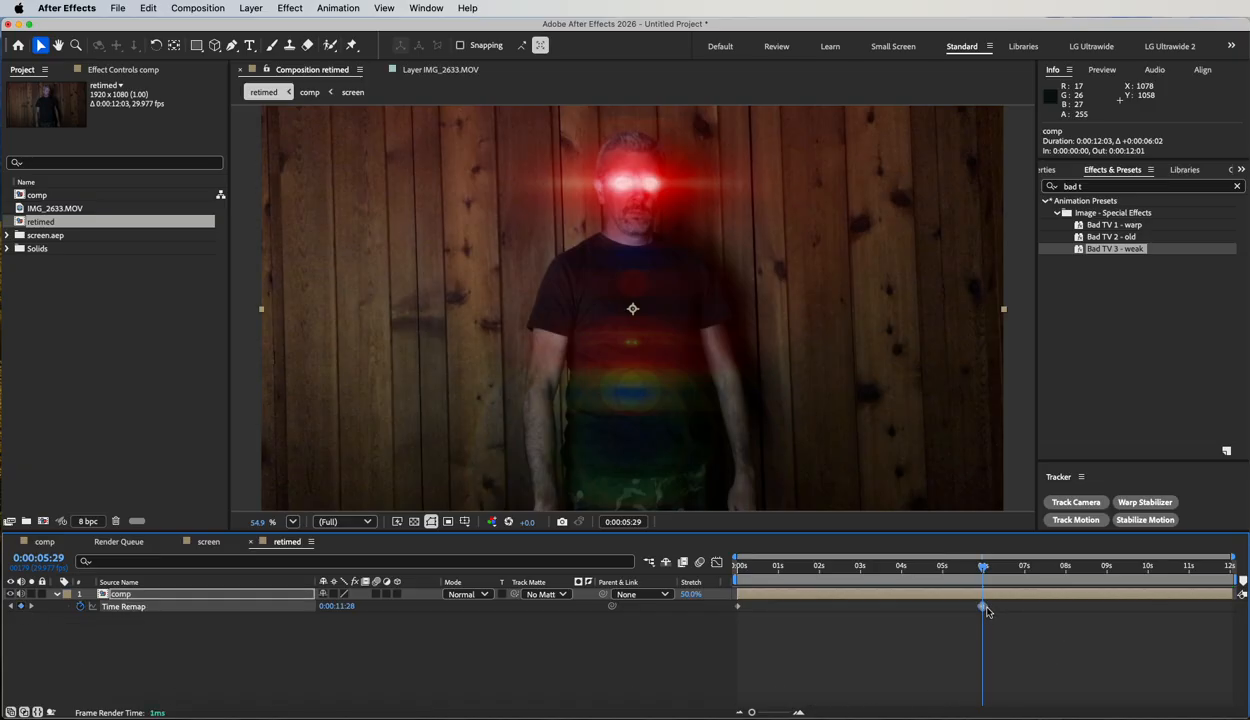
pyautogui.moveTo(983, 607); pyautogui.dragTo(1029, 625)
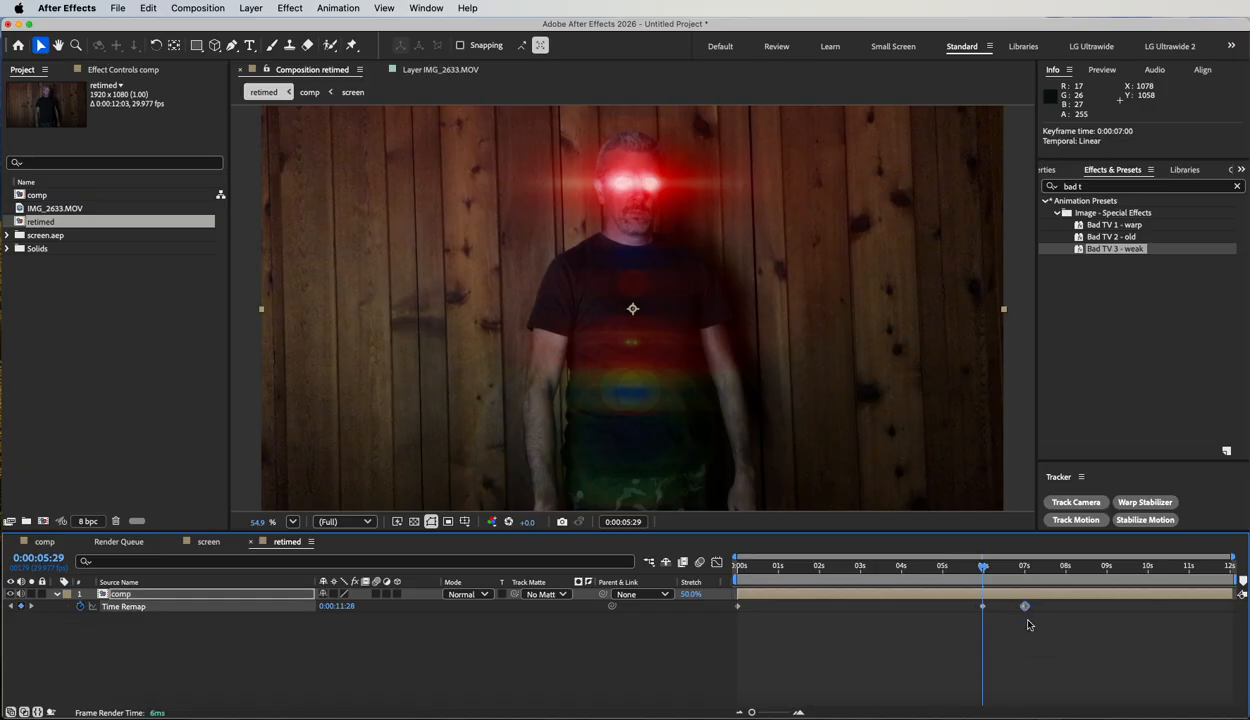
pyautogui.press('Delete')
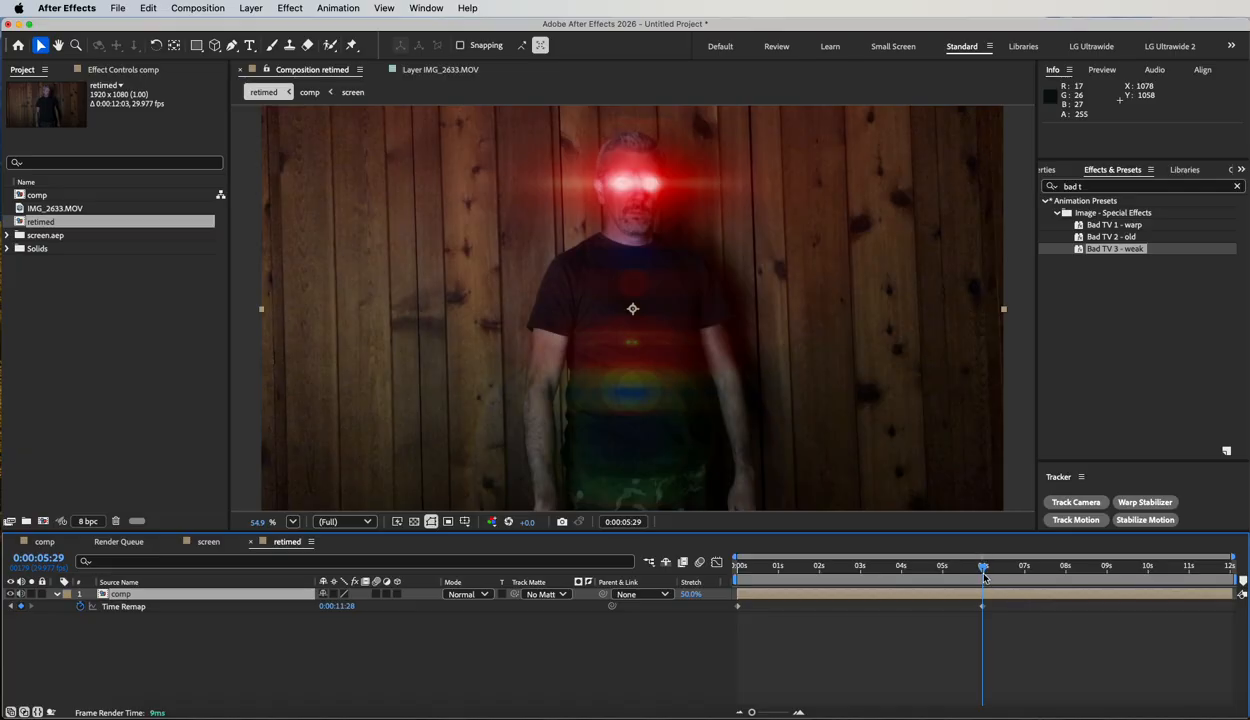
# Play the retimed composition from the start to check the freeze, and return to the keyframe at 0:00:05:29
pyautogui.moveTo(984, 577); pyautogui.dragTo(706, 561)
pyautogui.press('space')
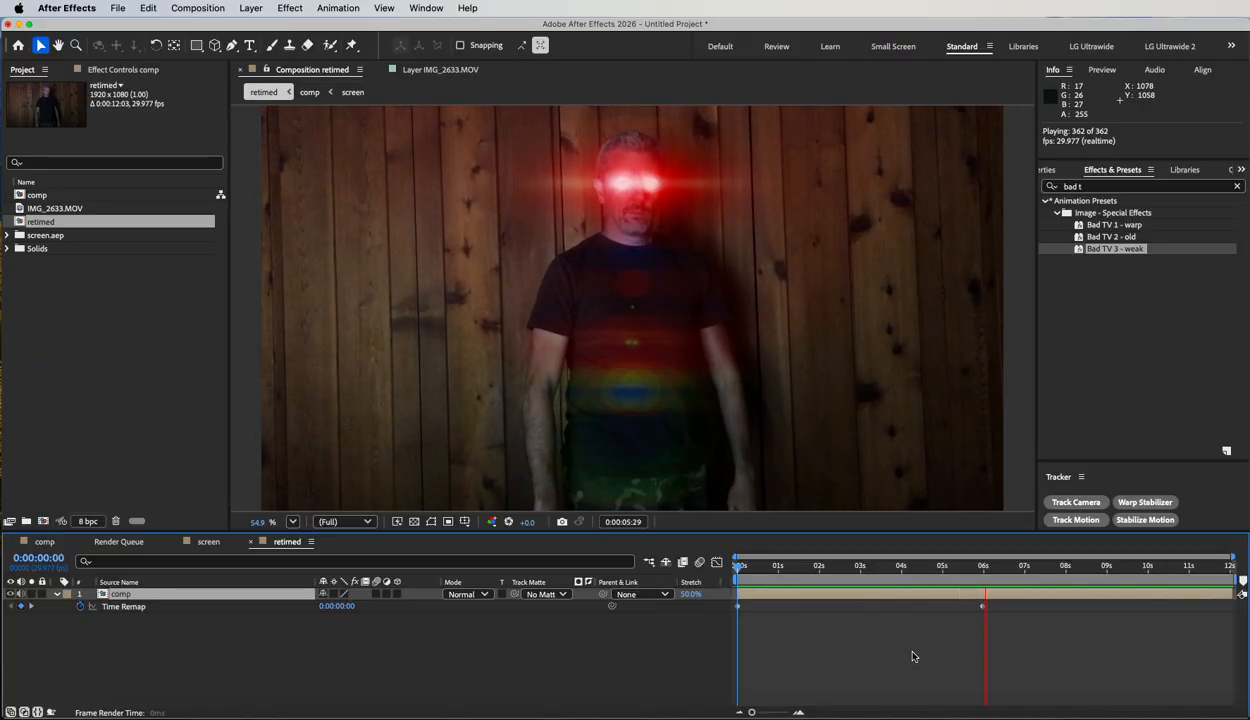
pyautogui.press('space')
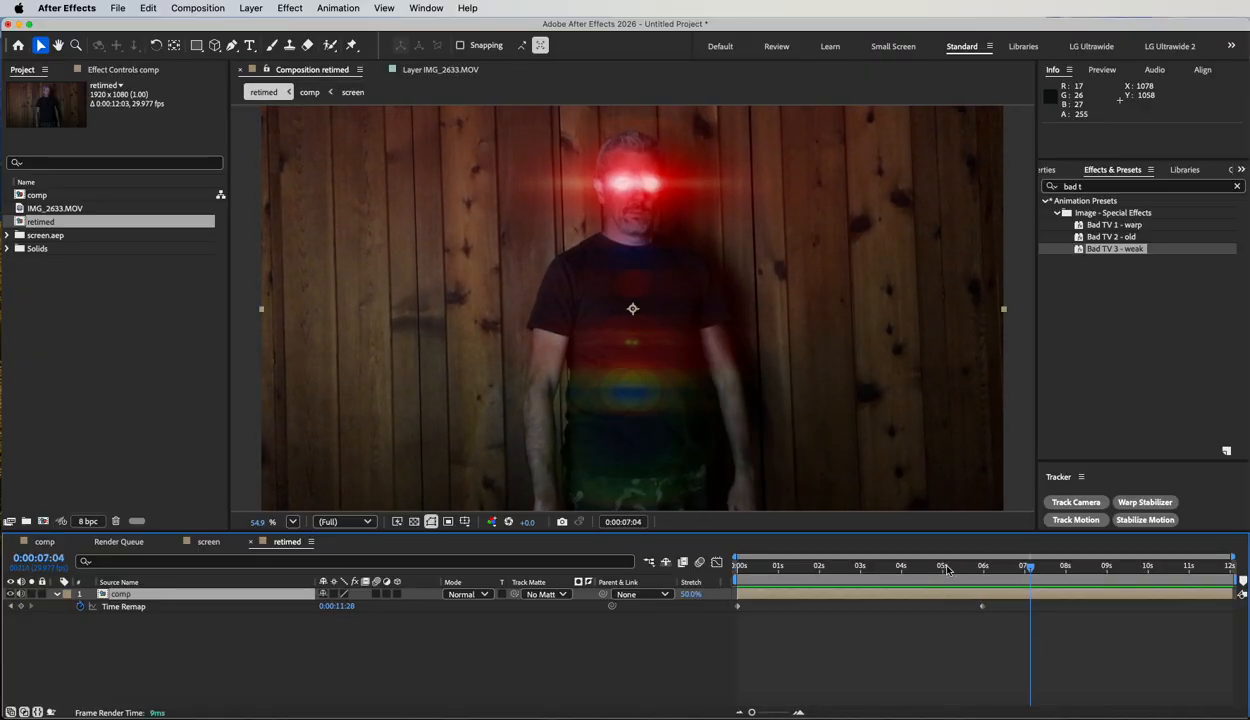
pyautogui.click(979, 567)
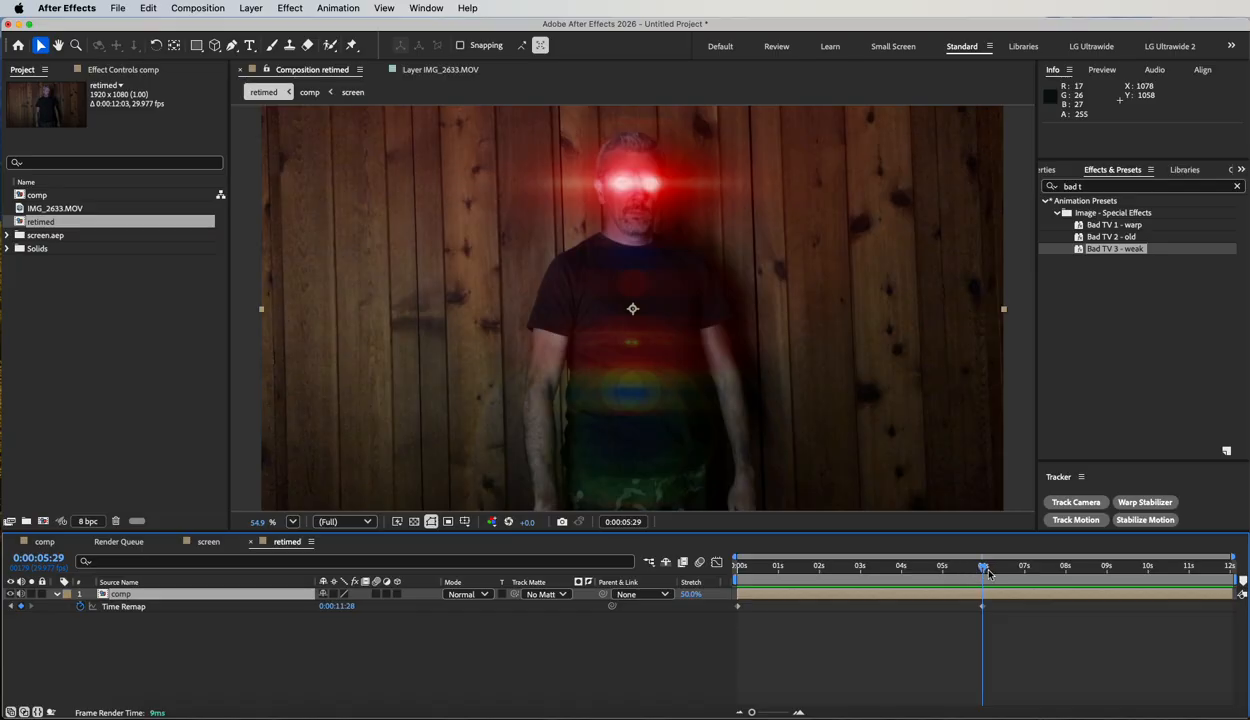
pyautogui.moveTo(955, 566); pyautogui.dragTo(976, 566)
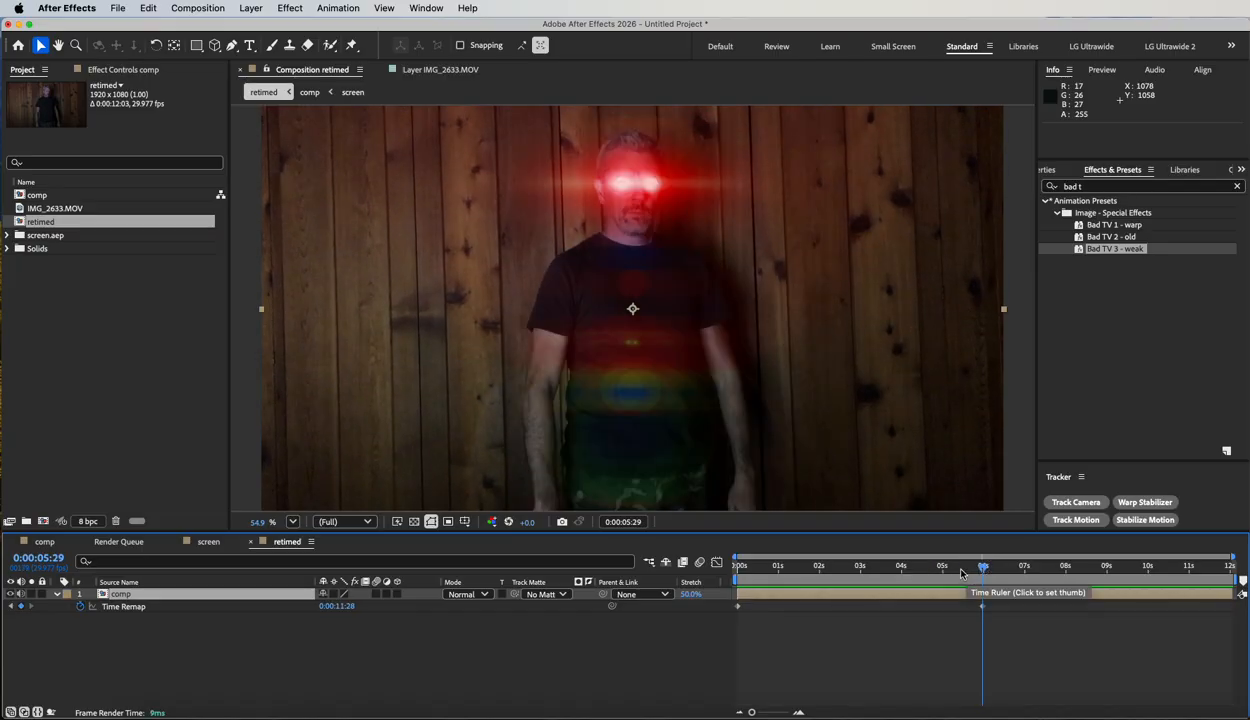
# Import target scope.aep from the project 3 demo folder in Finder into the After Effects project
pyautogui.click(41, 287)
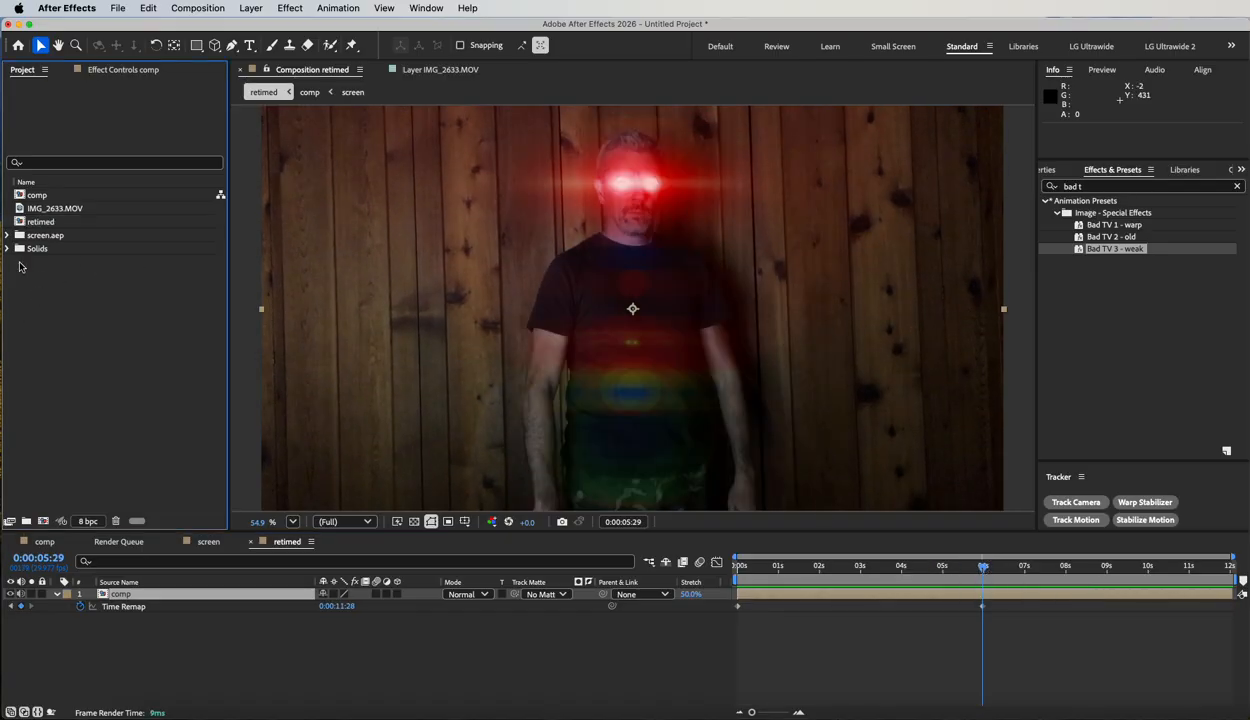
pyautogui.click(132, 715)
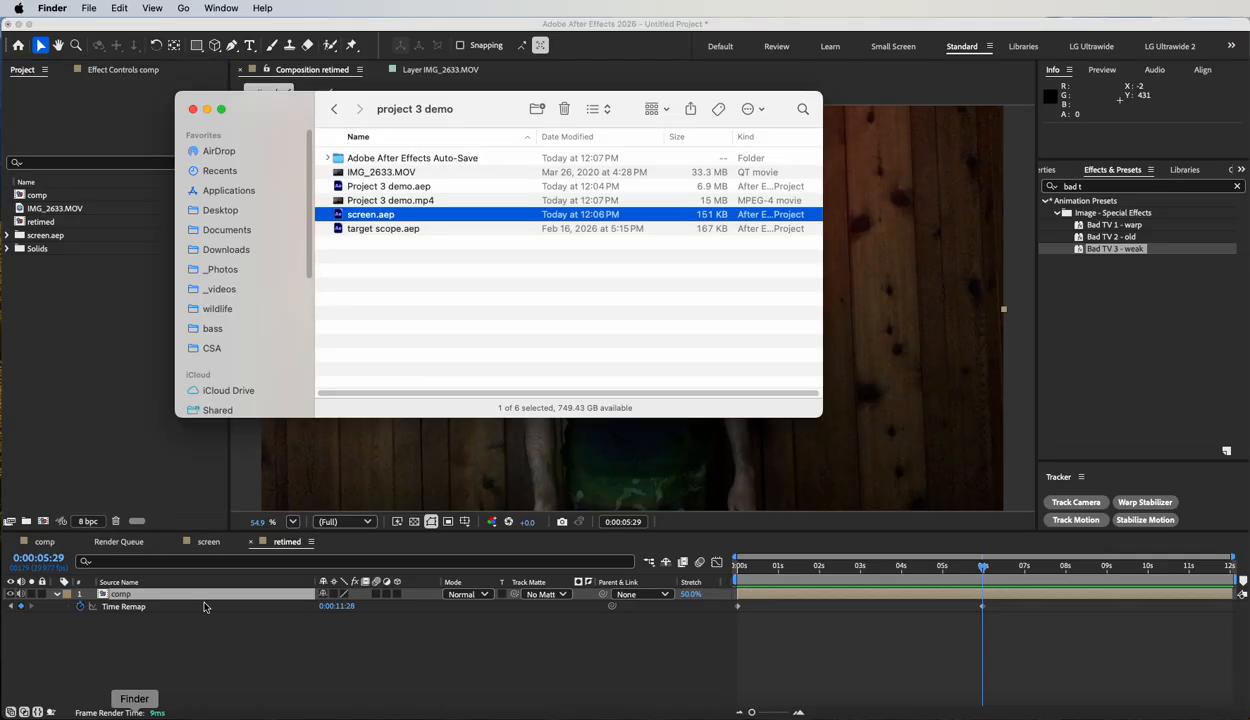
pyautogui.moveTo(338, 228); pyautogui.dragTo(95, 287)
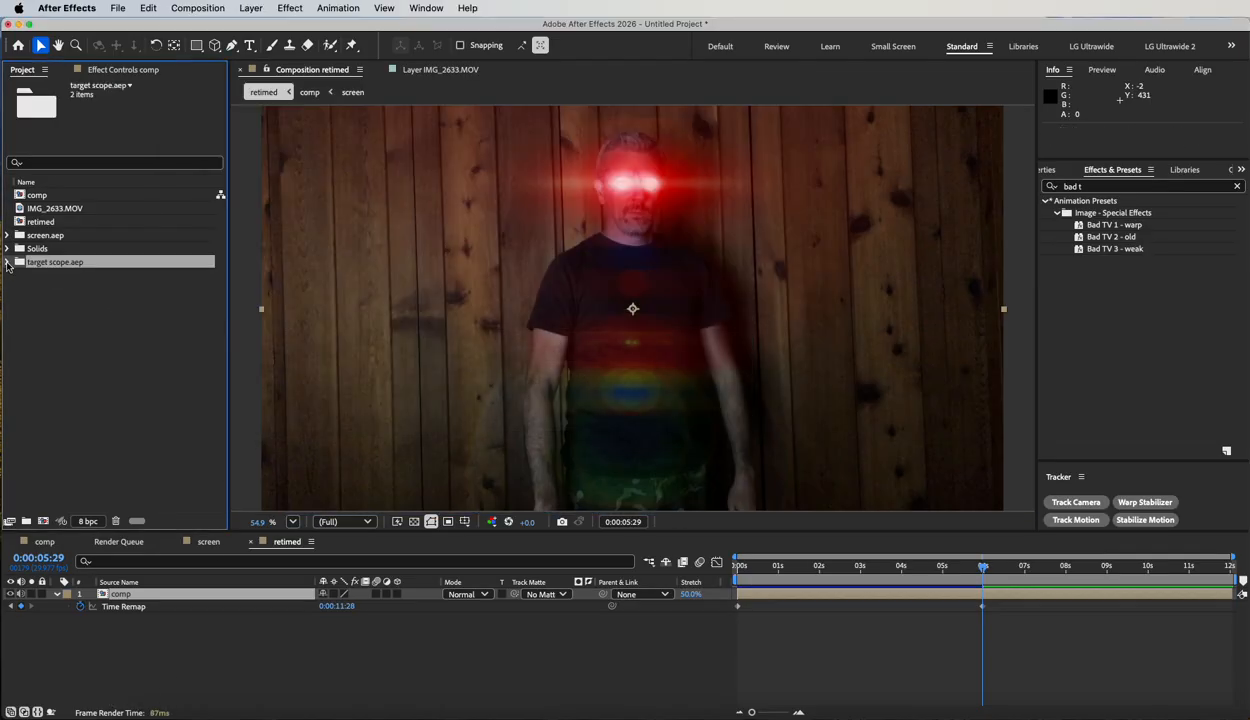
# Place the target scope composition above the comp layer in retimed and start it at 0:00:05:29
pyautogui.click(8, 262)
pyautogui.moveTo(45, 289); pyautogui.dragTo(212, 595)
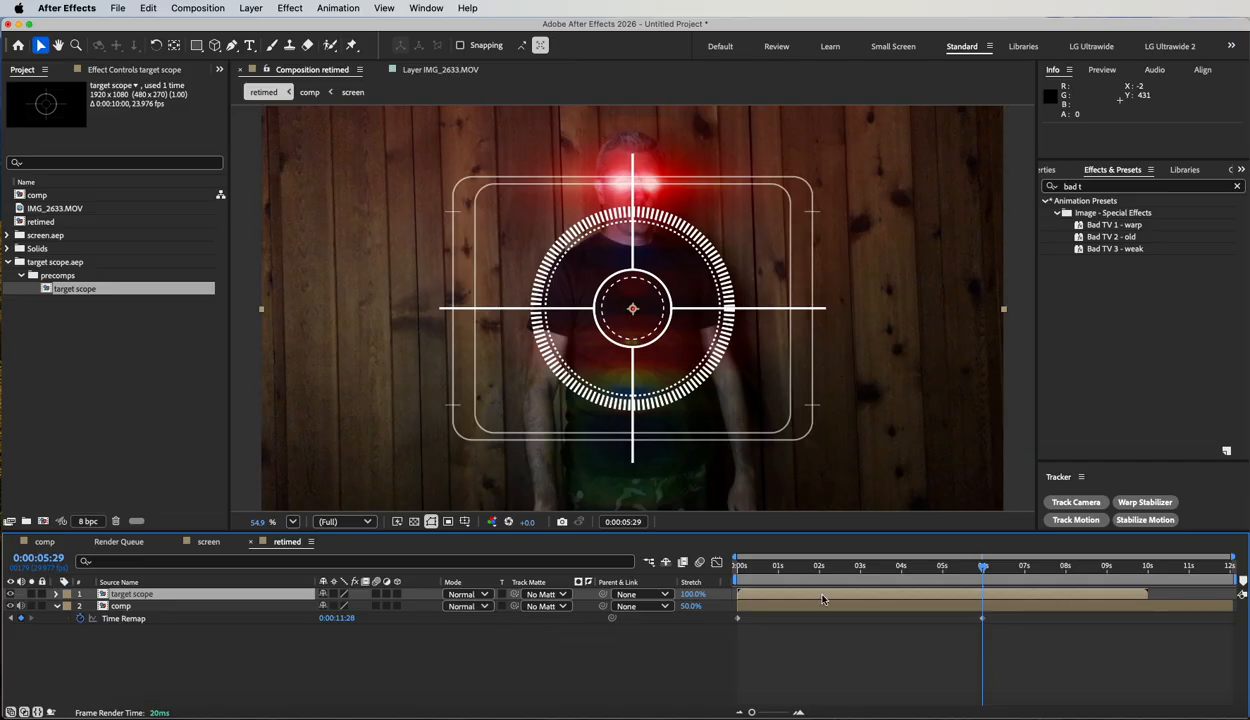
pyautogui.moveTo(822, 598); pyautogui.dragTo(1003, 595)
pyautogui.press('[')
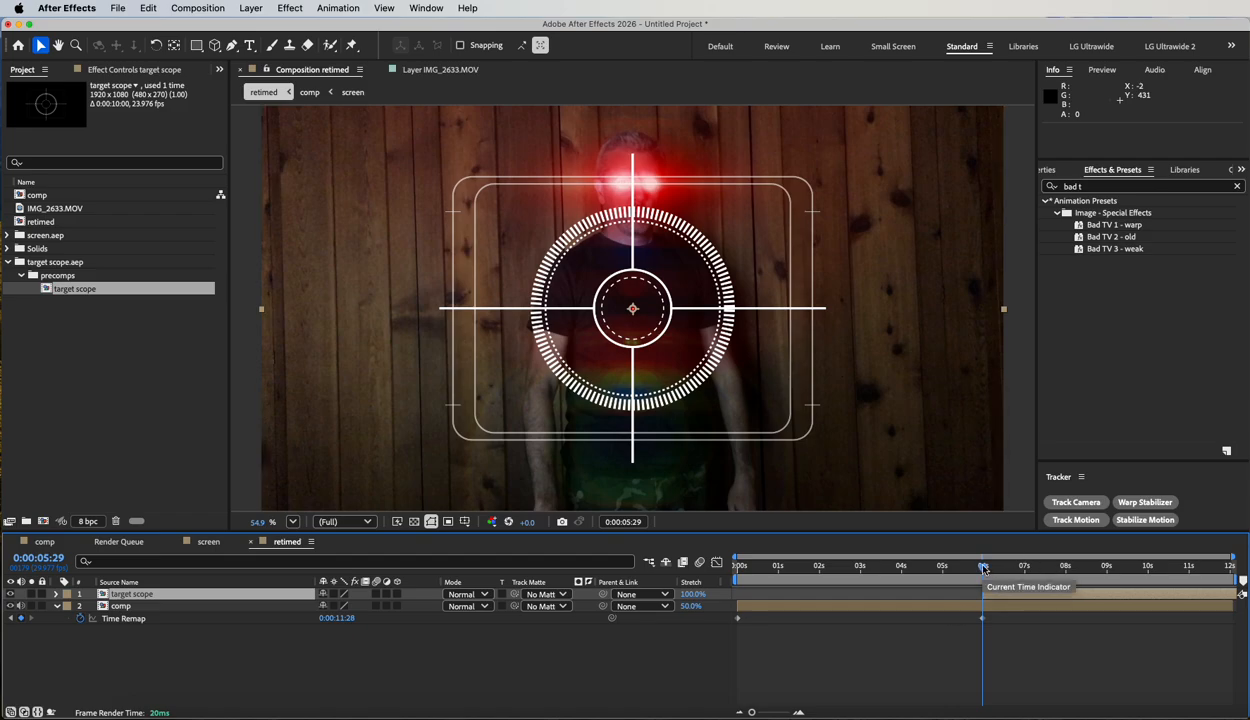
# Scale the target scope layer to 261% and move it up to about 960, 259.4 over the man's face
pyautogui.press('s')
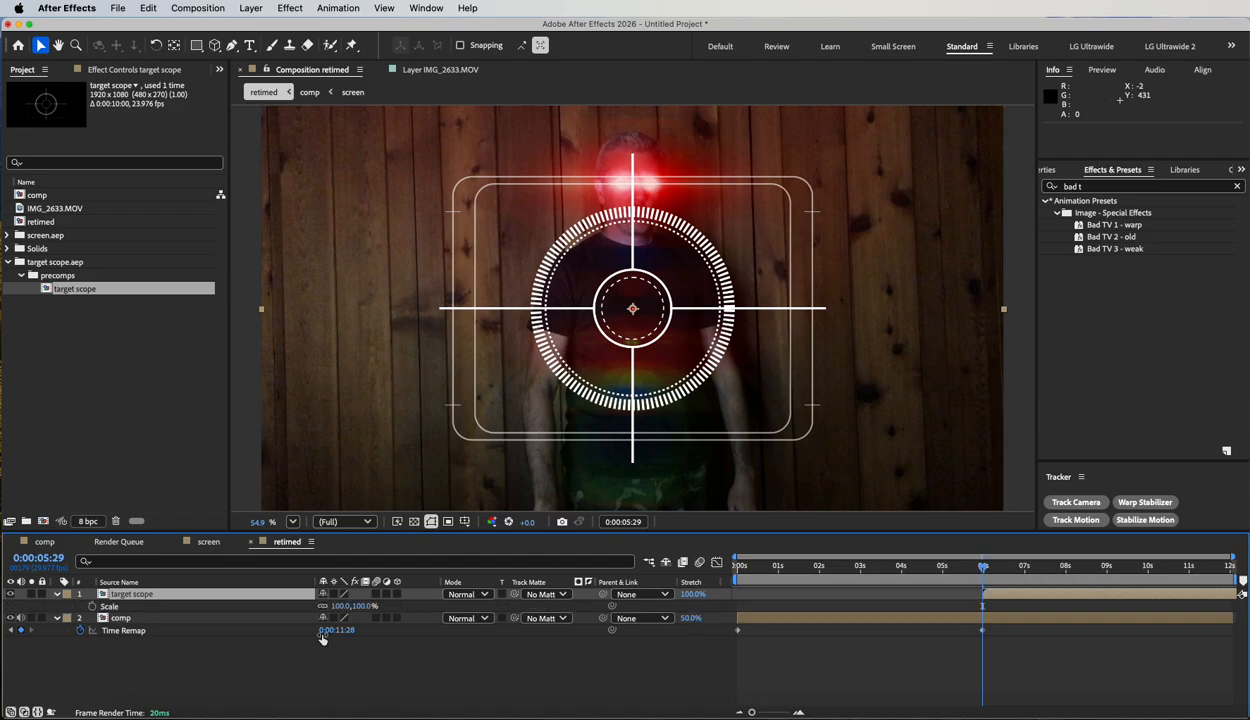
pyautogui.moveTo(335, 605); pyautogui.dragTo(400, 607)
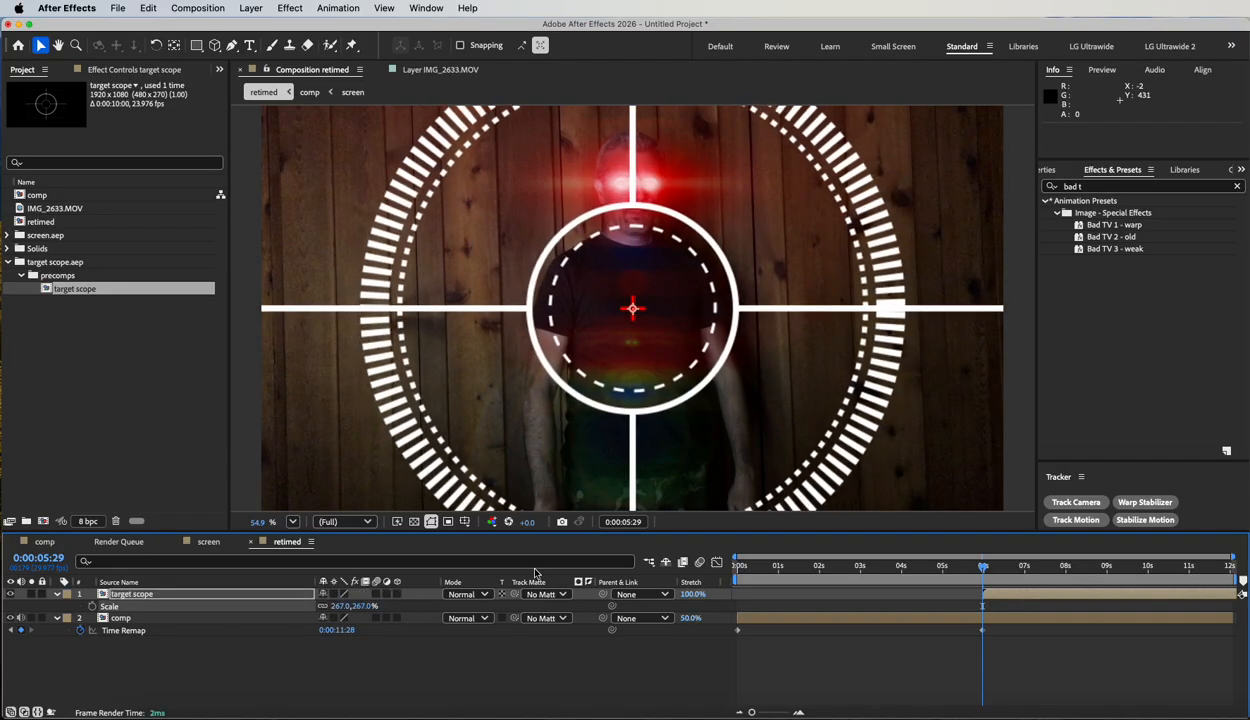
pyautogui.moveTo(710, 480); pyautogui.dragTo(714, 379)
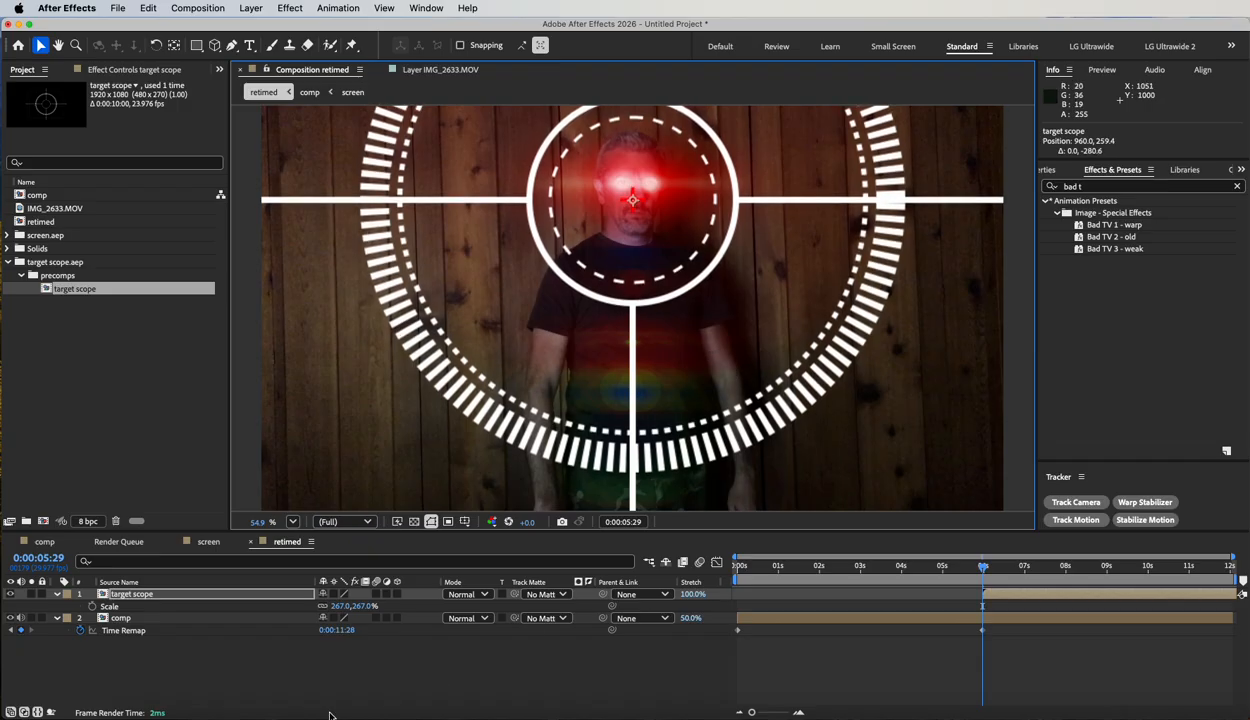
pyautogui.moveTo(338, 606)
pyautogui.mouseDown()
pyautogui.moveTo(322, 605)
pyautogui.moveTo(337, 605)
pyautogui.mouseUp()
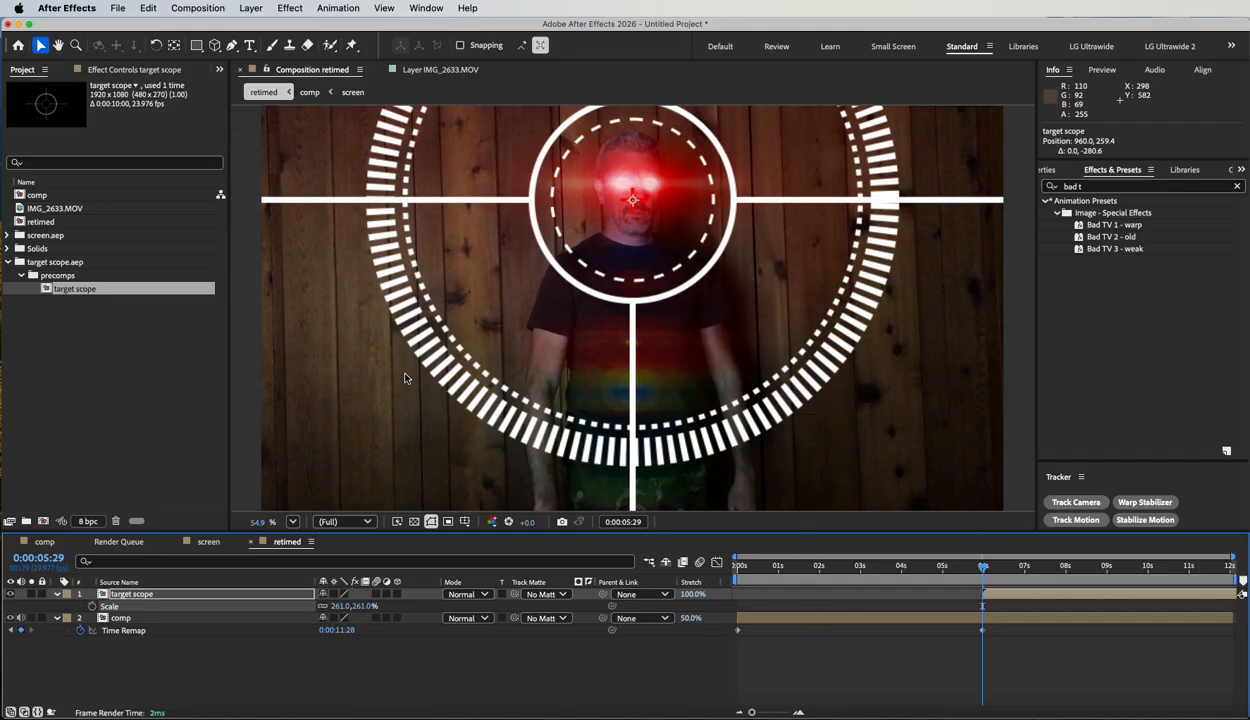
# Add an adjustment layer above target scope in the retimed composition and apply the Colorama effect to it
pyautogui.scroll(2, 626, 331)
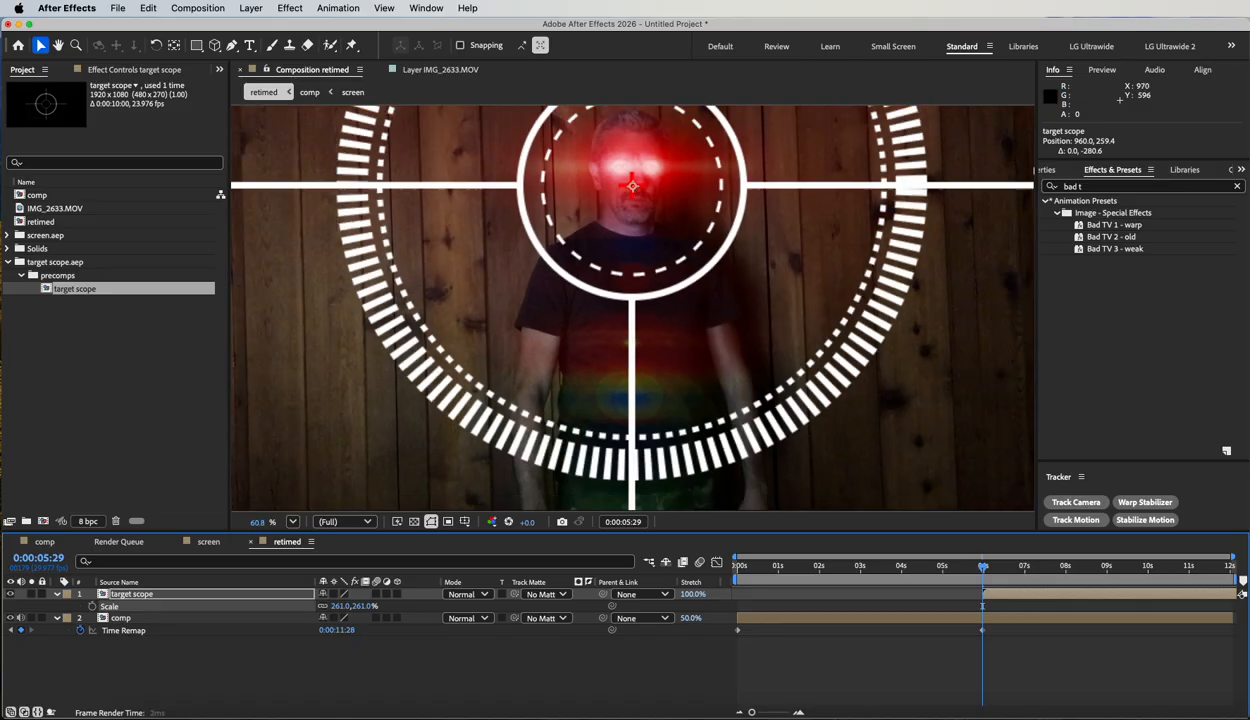
pyautogui.scroll(-4, 630, 330)
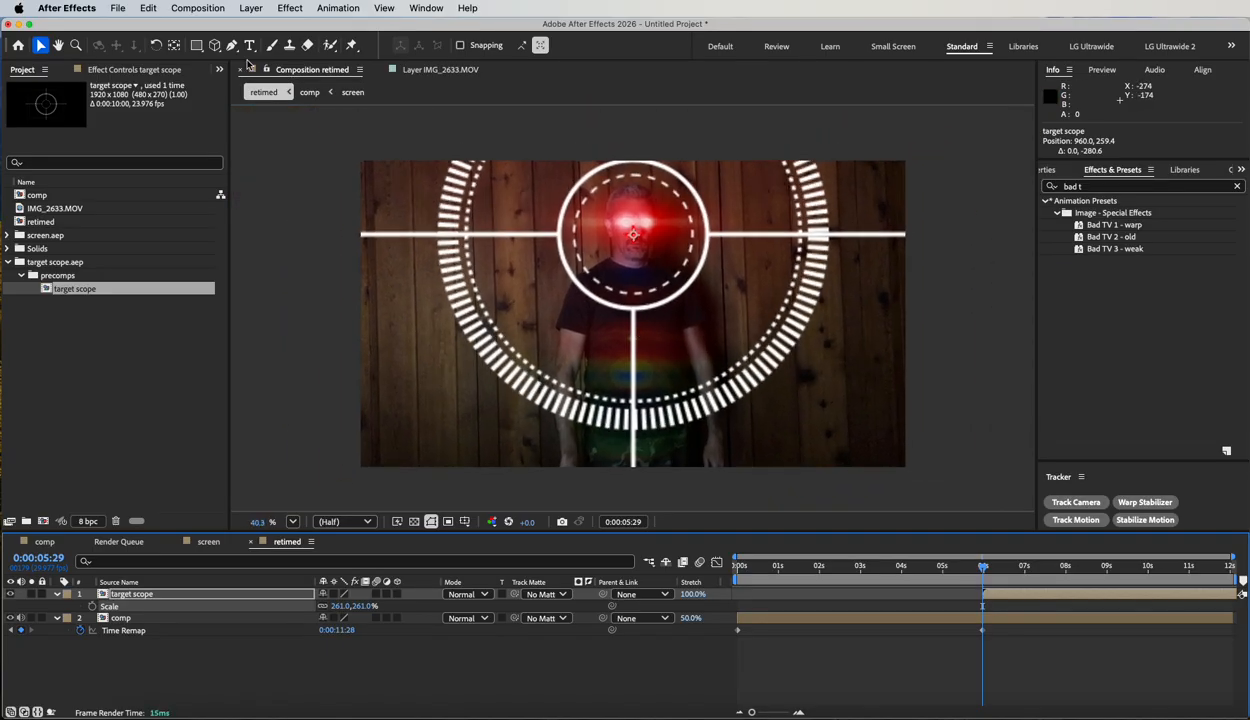
pyautogui.click(251, 8)
pyautogui.moveTo(255, 29)
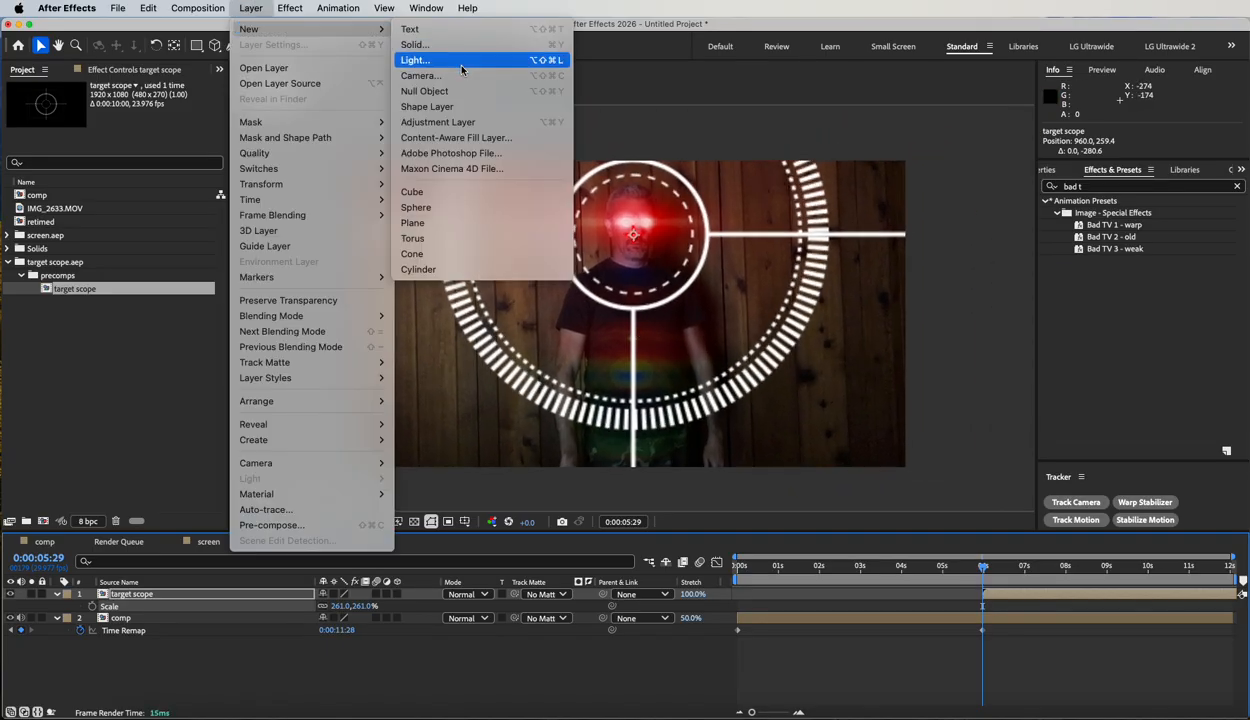
pyautogui.click(446, 122)
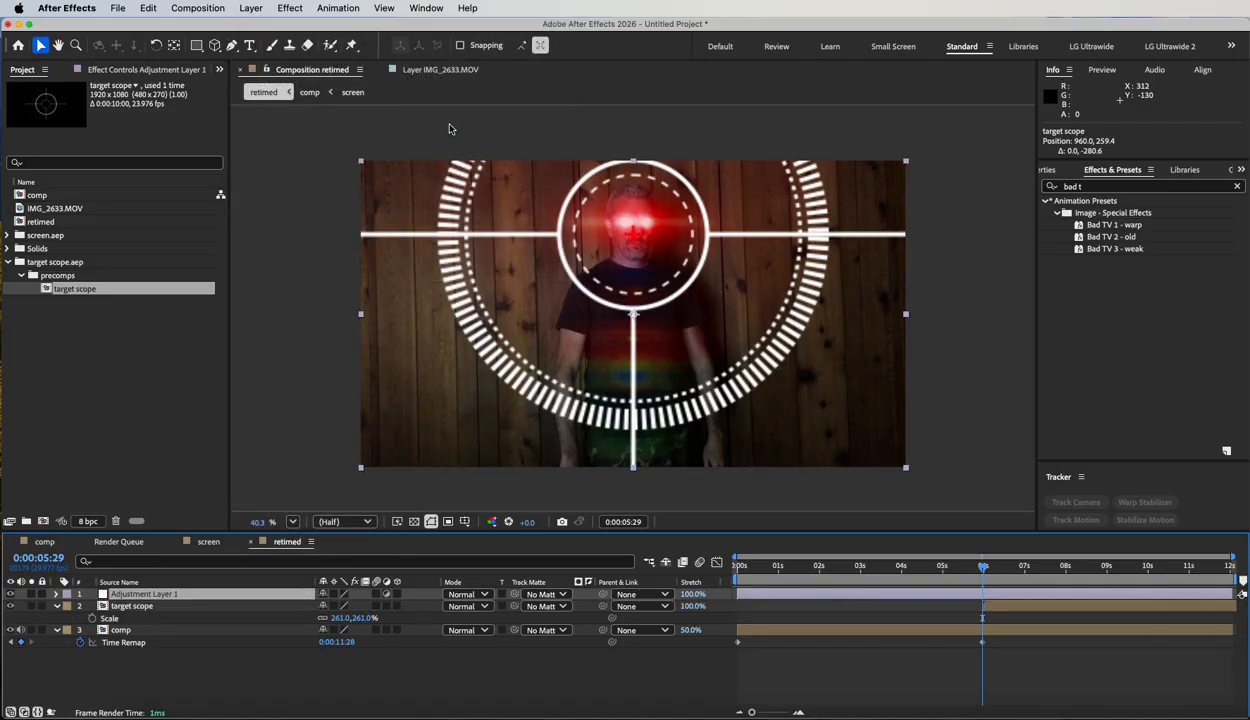
pyautogui.click(290, 8)
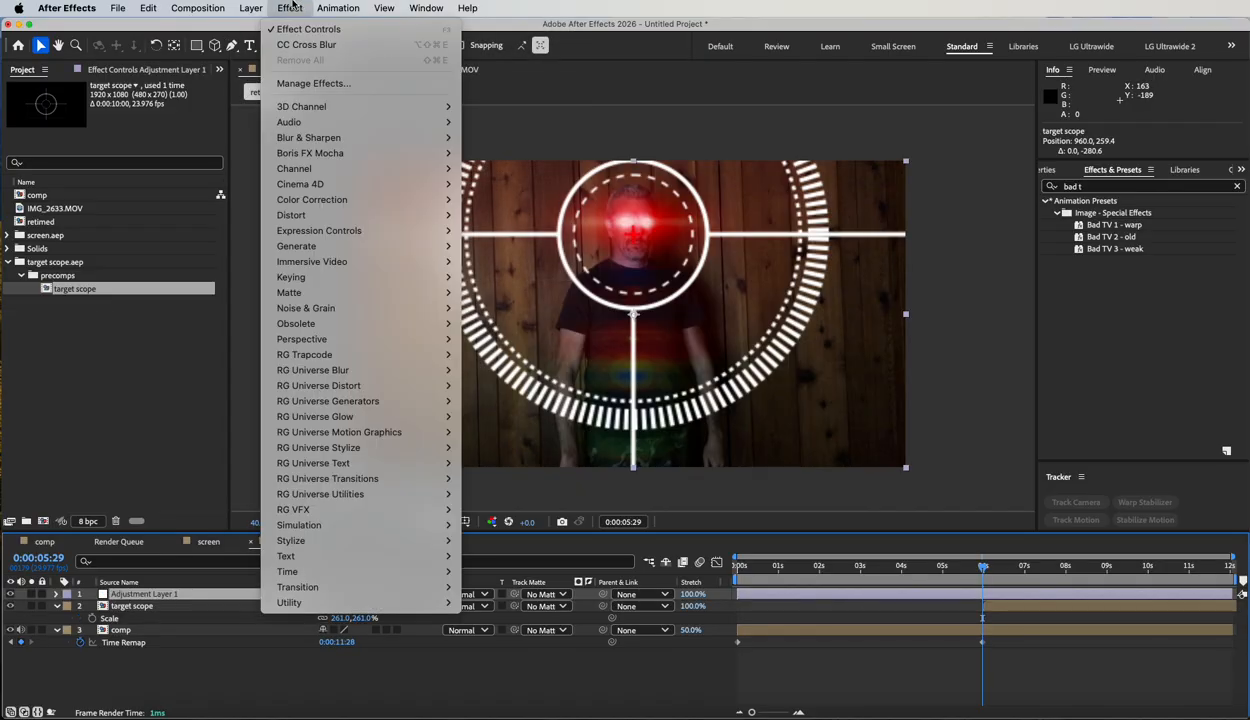
pyautogui.moveTo(304, 200)
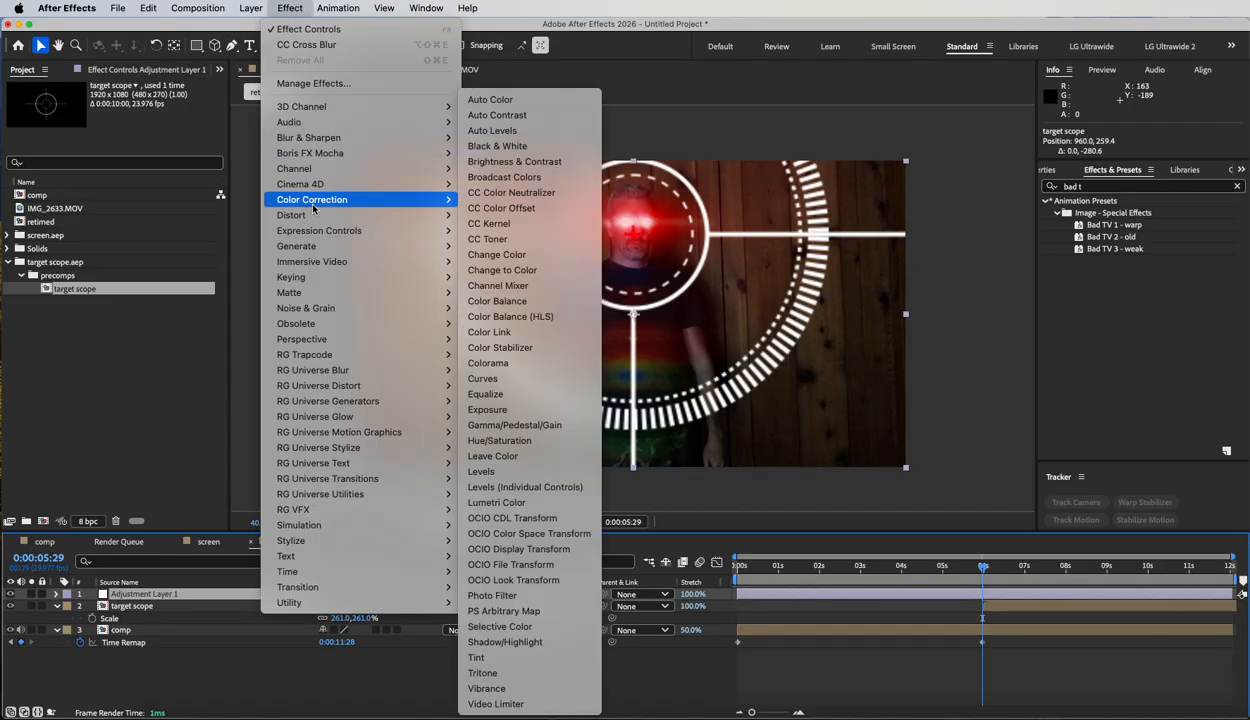
pyautogui.click(515, 362)
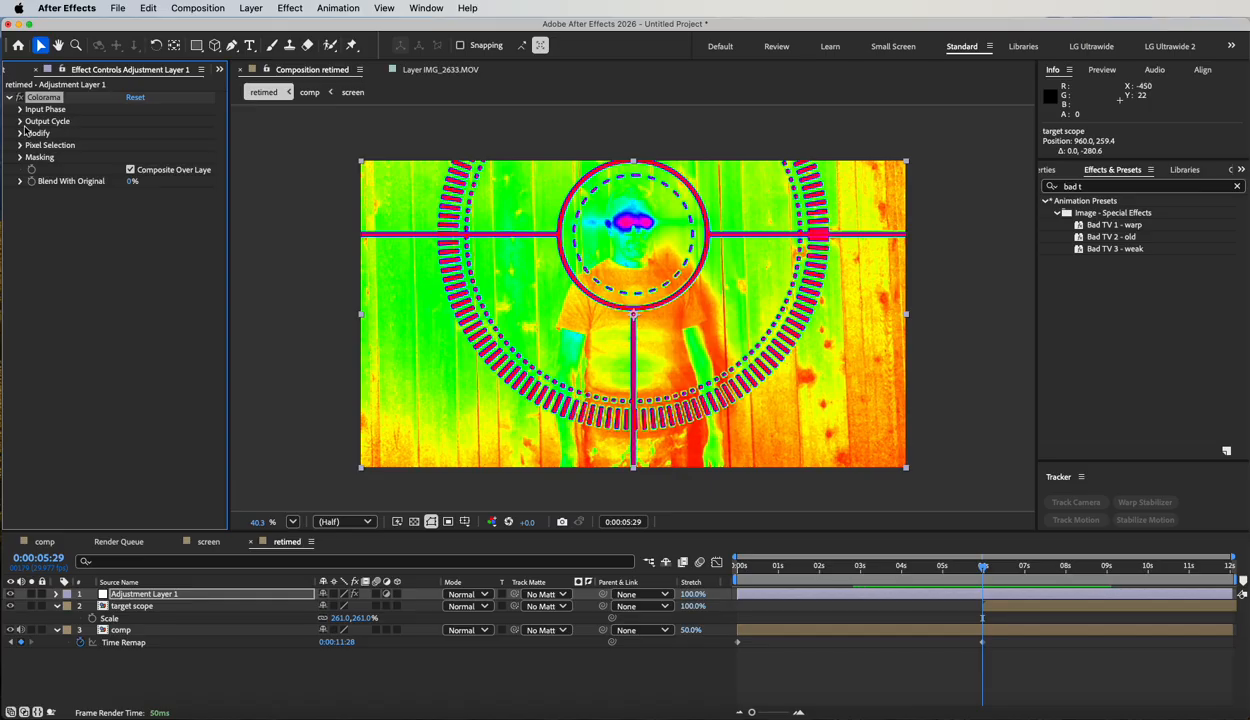
# Set the preset palette in Colorama's Output Cycle to Solarize Red on the adjustment layer
pyautogui.click(19, 109)
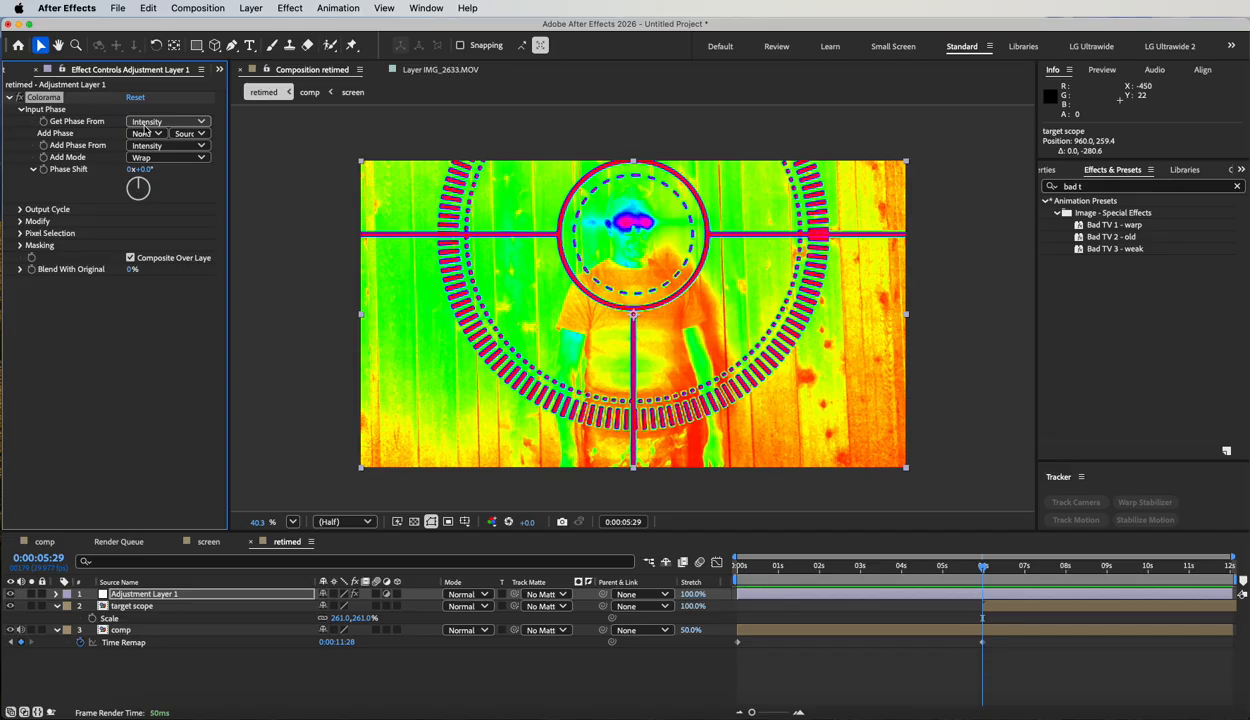
pyautogui.click(9, 98)
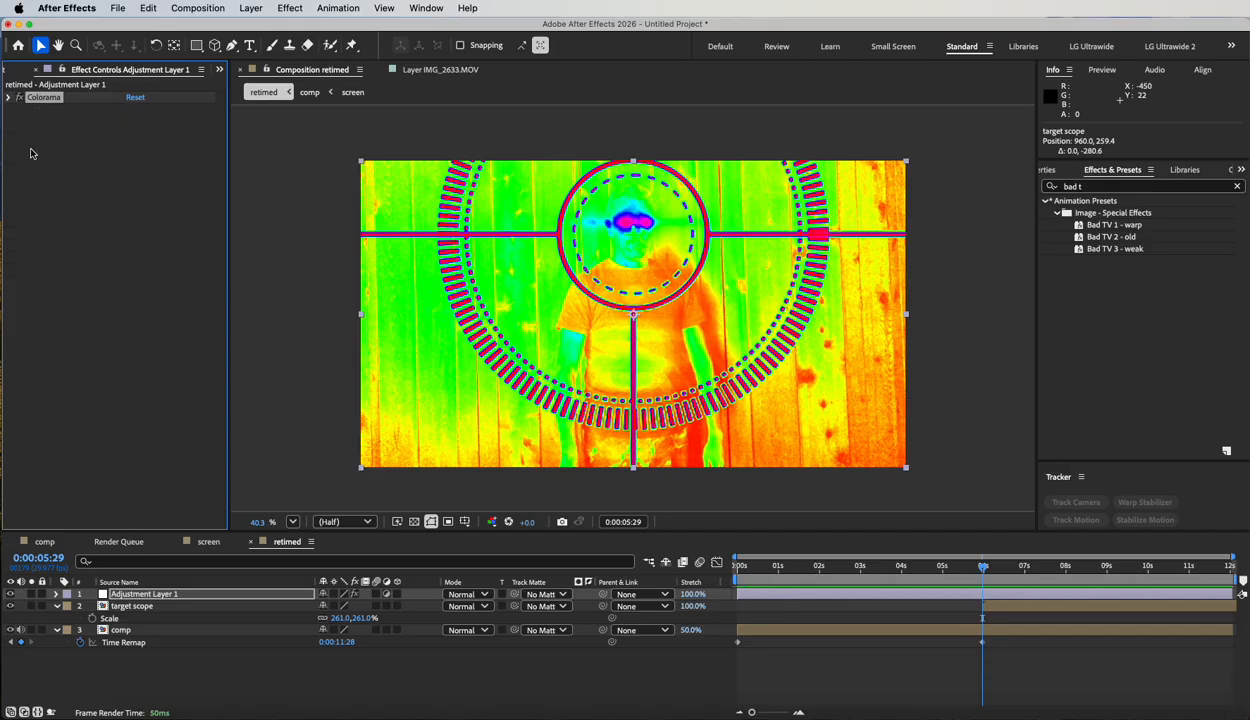
pyautogui.click(9, 97)
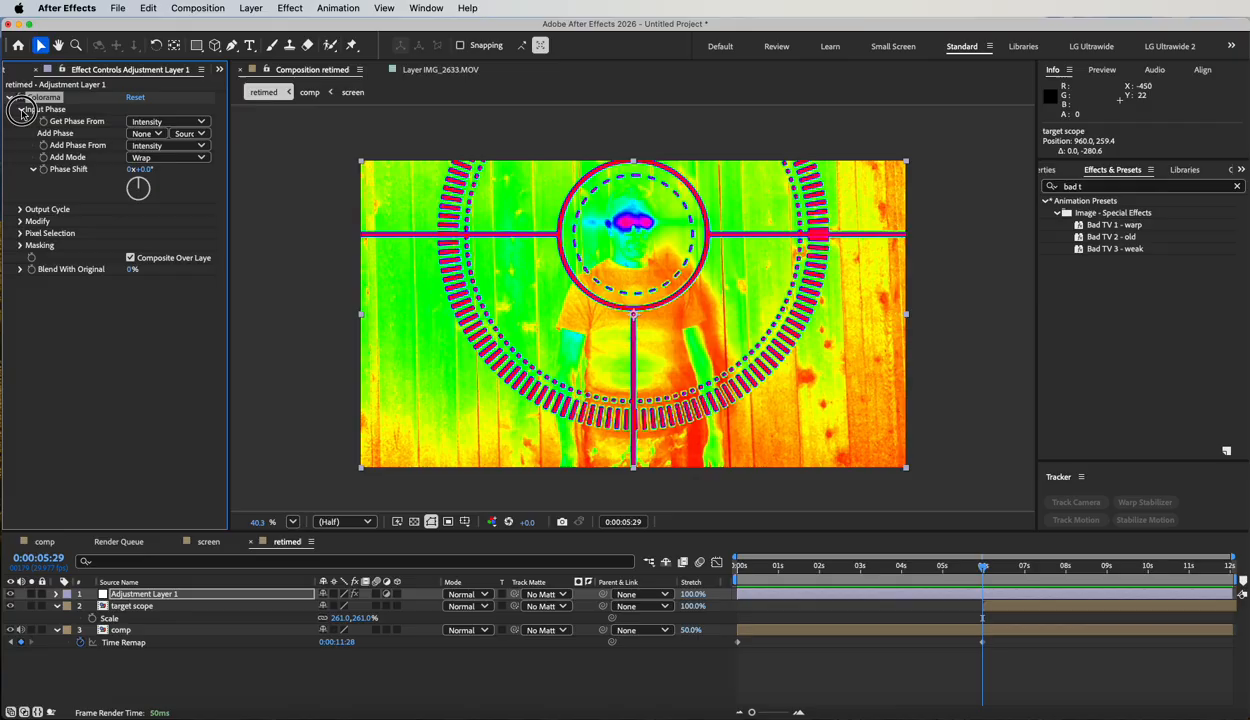
pyautogui.click(20, 109)
pyautogui.click(20, 121)
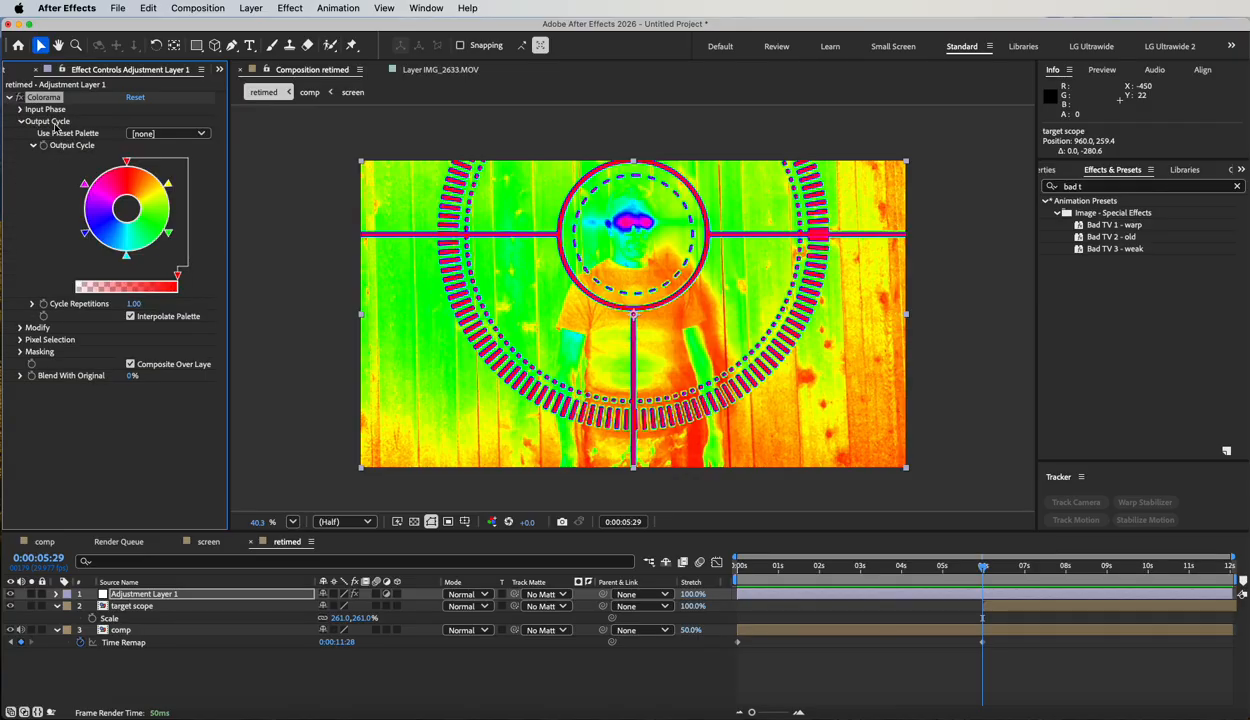
pyautogui.click(185, 135)
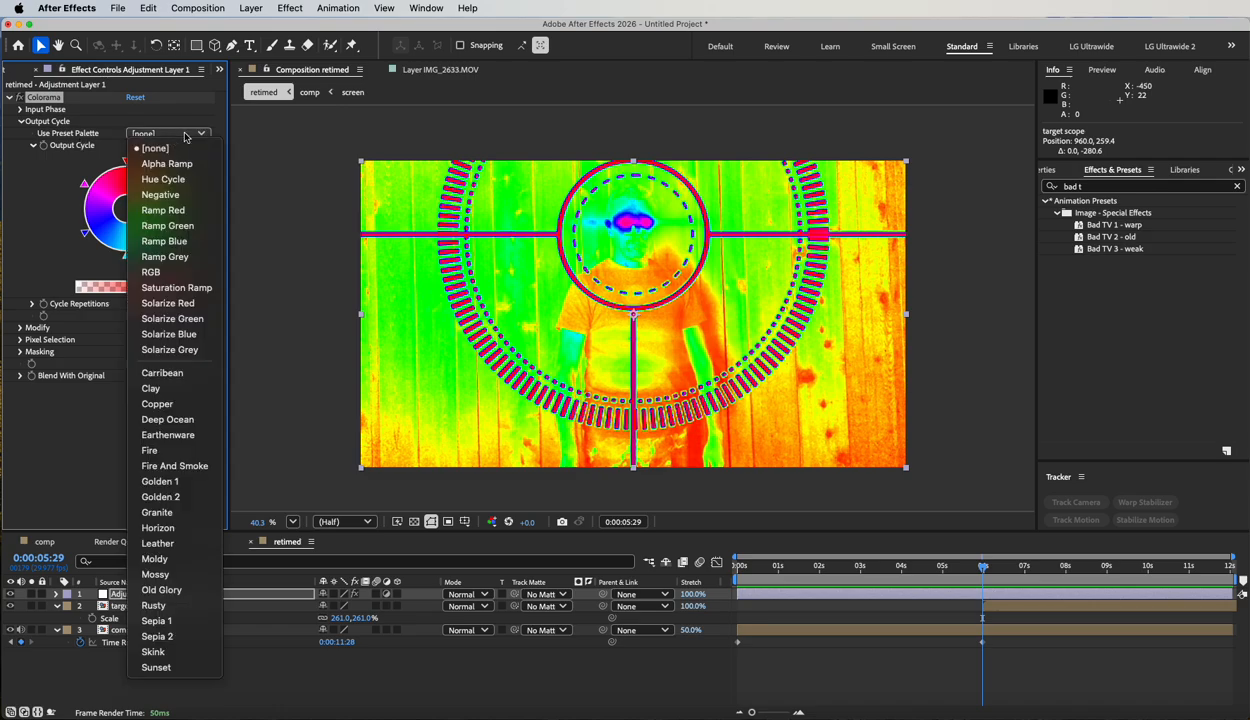
pyautogui.click(162, 304)
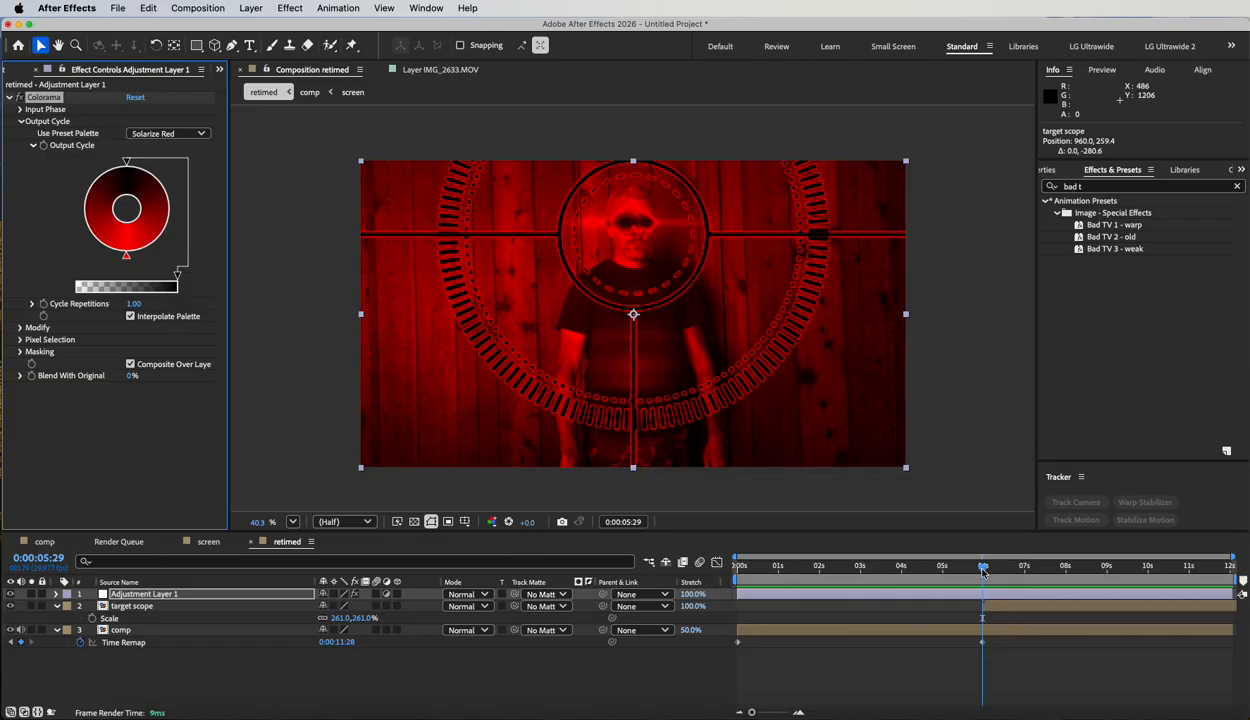
# Trim the adjustment layer's start to 0:00:05:29 and play the composition from the beginning
pyautogui.moveTo(983, 571)
pyautogui.mouseDown()
pyautogui.moveTo(890, 565)
pyautogui.moveTo(1038, 565)
pyautogui.moveTo(948, 565)
pyautogui.moveTo(983, 566)
pyautogui.mouseUp()
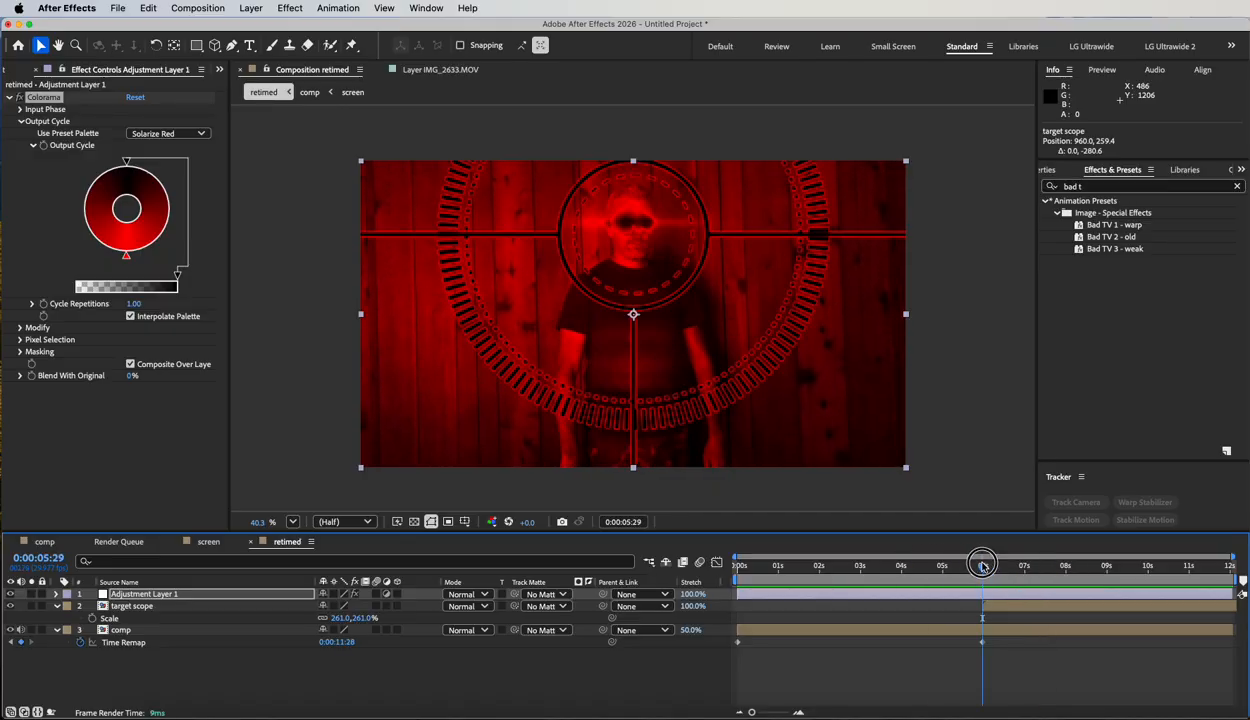
pyautogui.moveTo(738, 594); pyautogui.dragTo(999, 566)
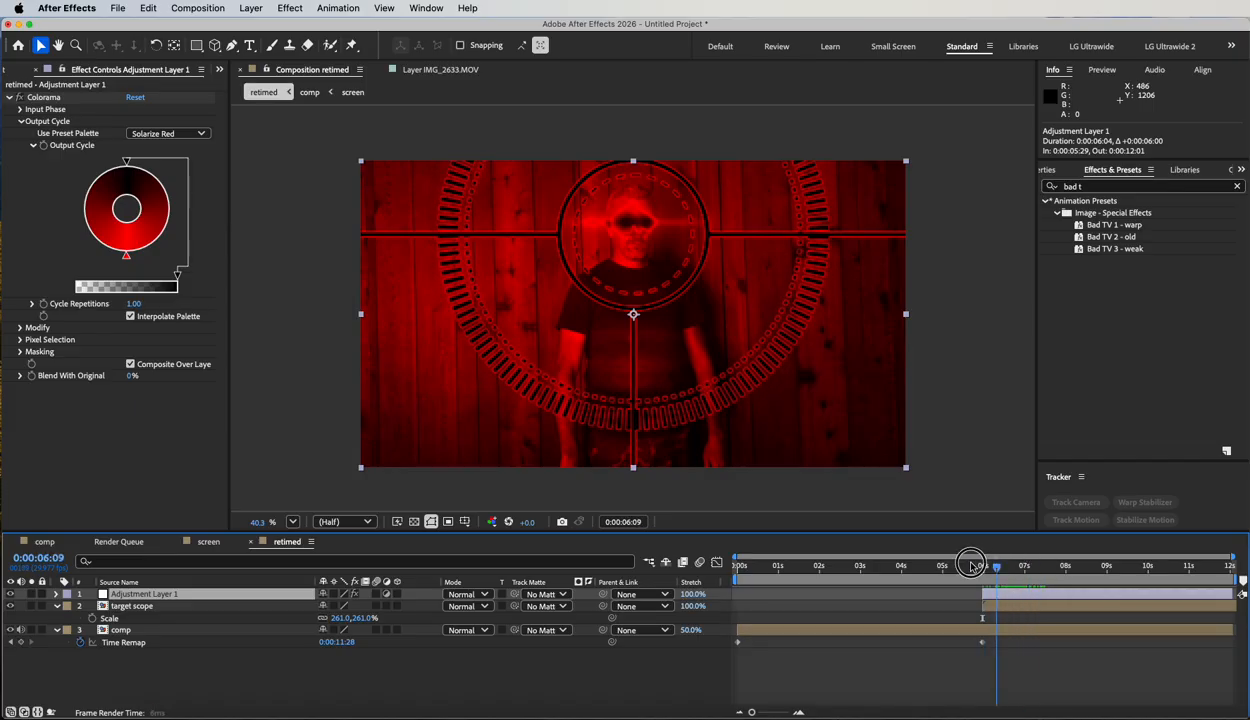
pyautogui.press('space')
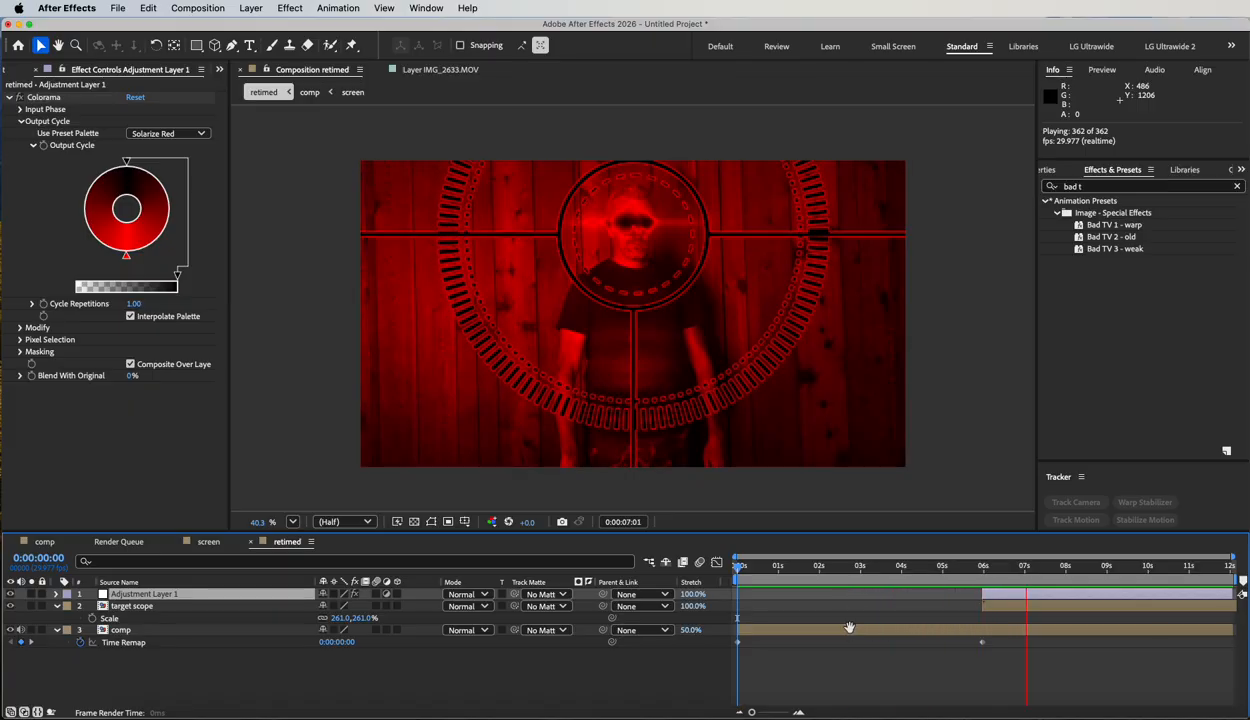
pyautogui.press('space')
# Freeze the target scope layer on its frame at 0:00:05:29 with Freeze Frame
pyautogui.moveTo(972, 566)
pyautogui.mouseDown()
pyautogui.moveTo(1112, 568)
pyautogui.moveTo(929, 568)
pyautogui.moveTo(1080, 568)
pyautogui.moveTo(983, 568)
pyautogui.mouseUp()
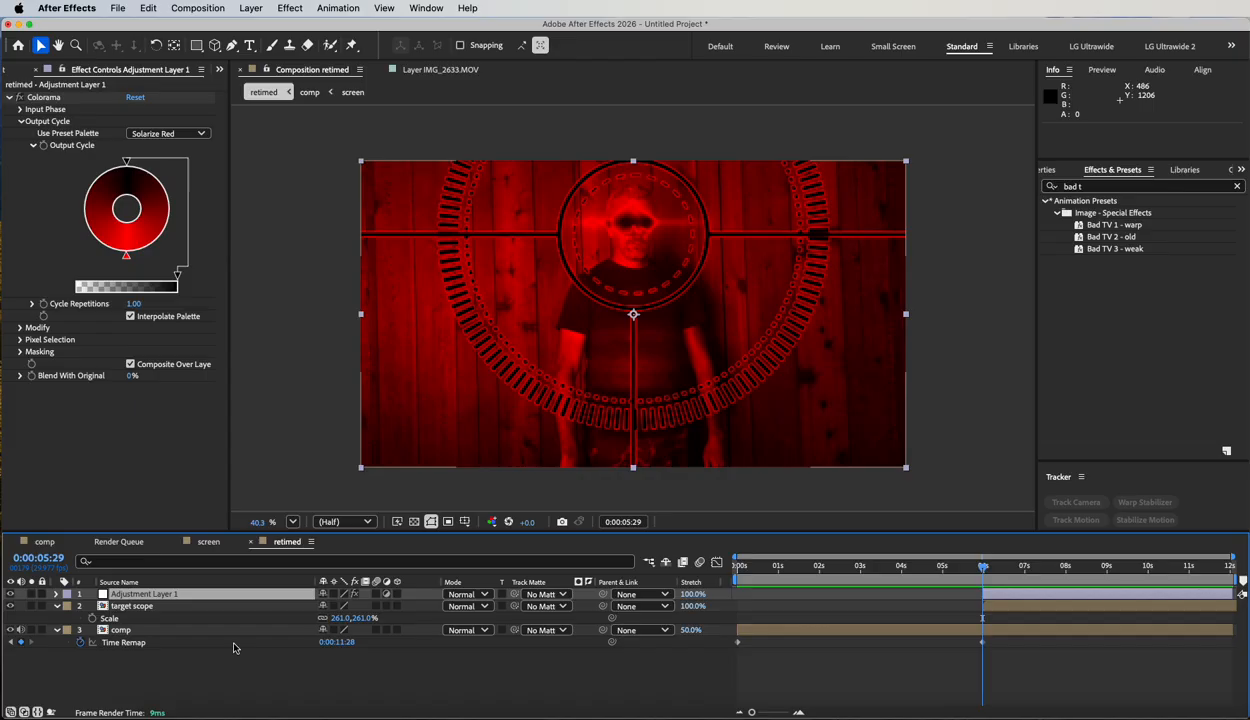
pyautogui.click(140, 606)
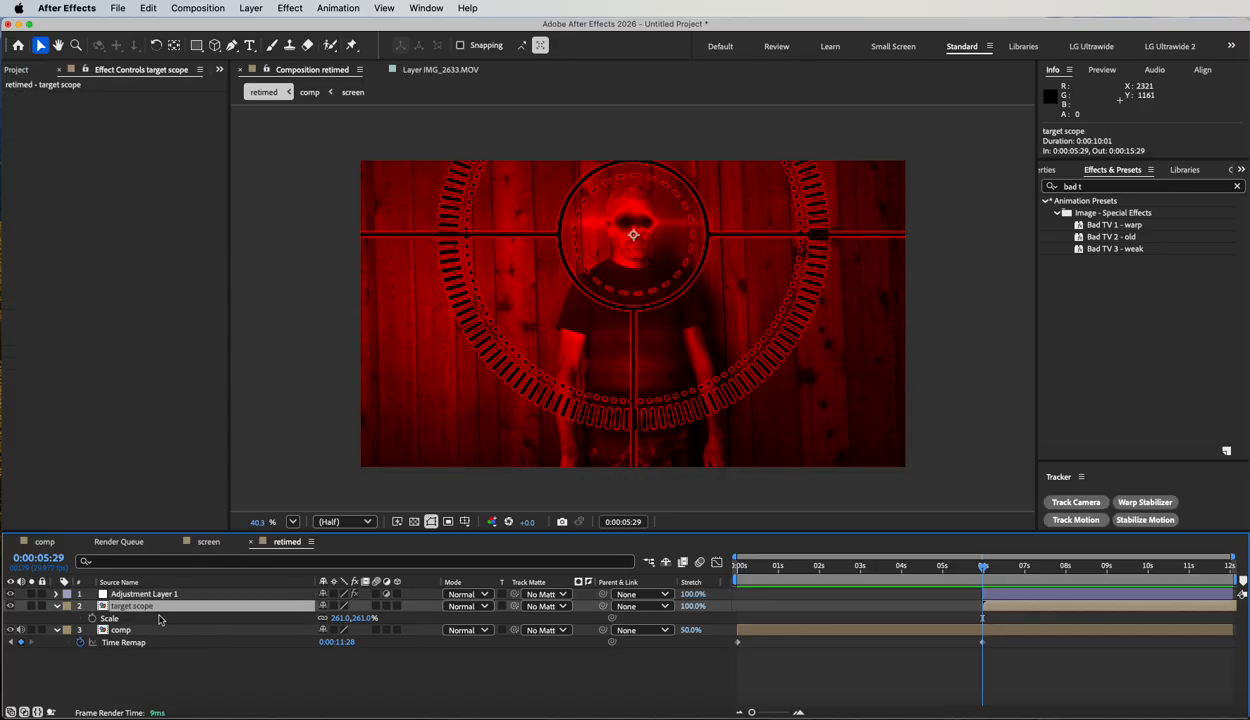
pyautogui.click(250, 7)
pyautogui.moveTo(267, 206)
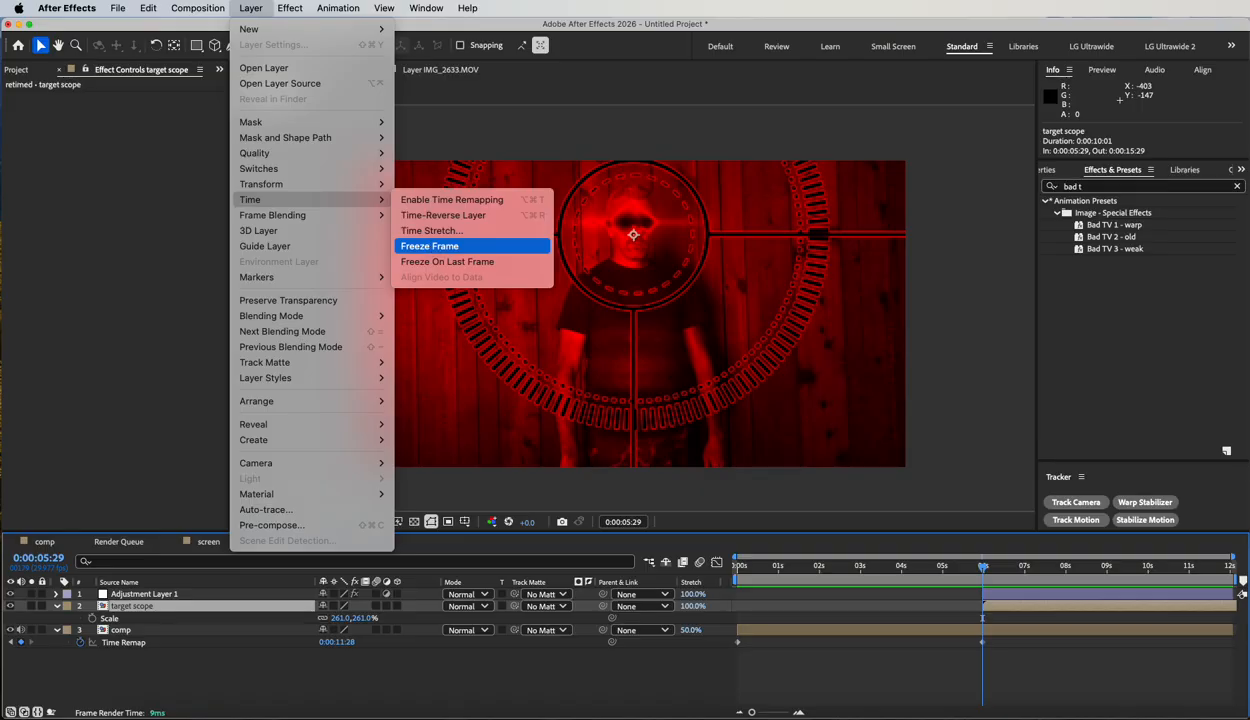
pyautogui.click(433, 247)
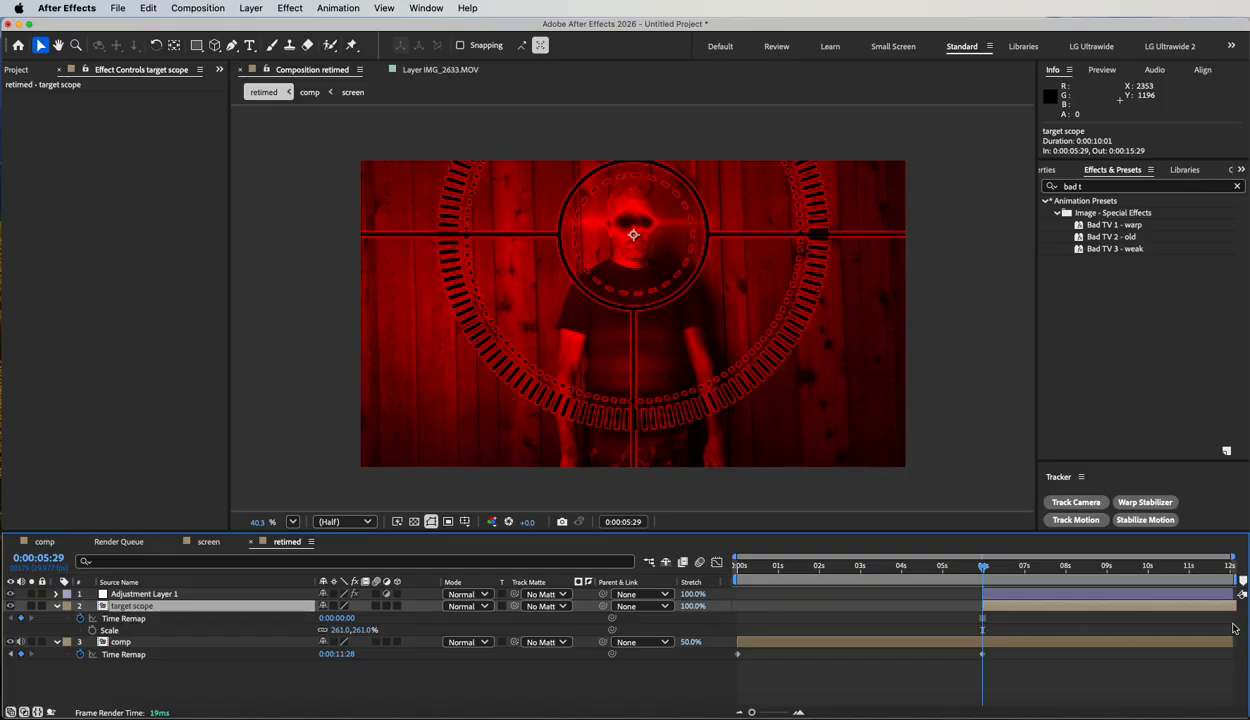
# End the work area at 0:00:07:00 and play the retimed composition from the start
pyautogui.moveTo(984, 568); pyautogui.dragTo(1027, 580)
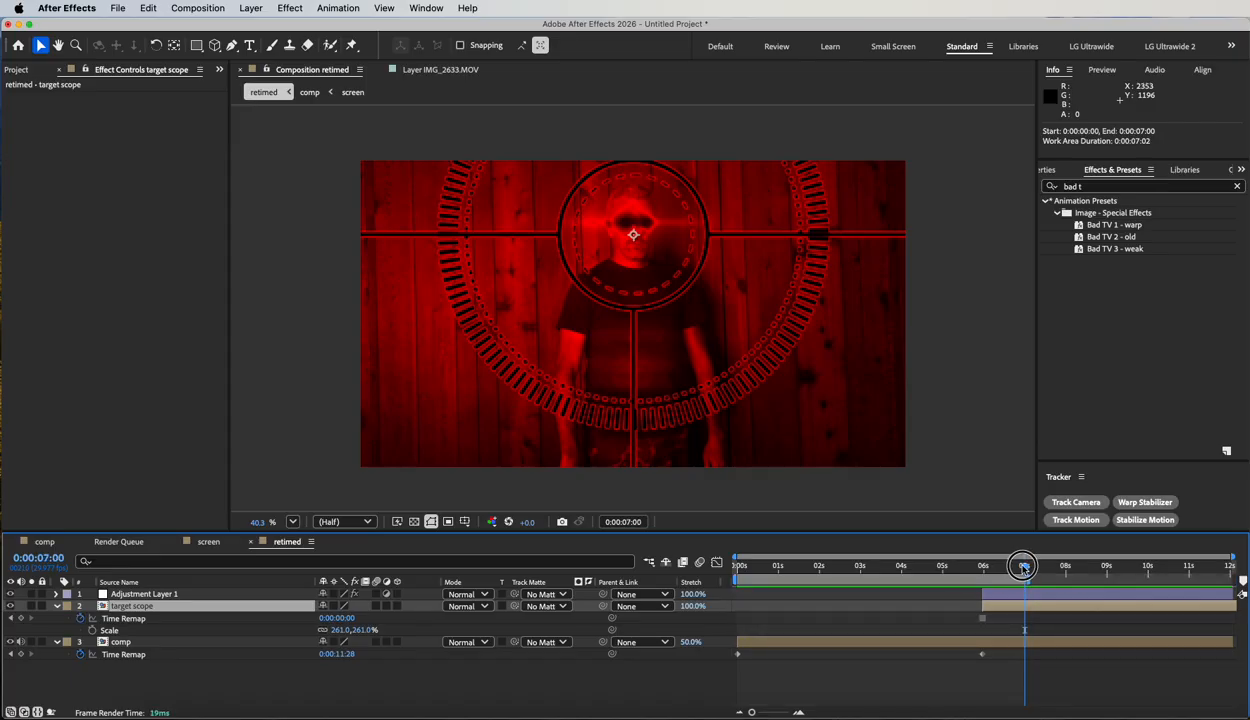
pyautogui.press('space')
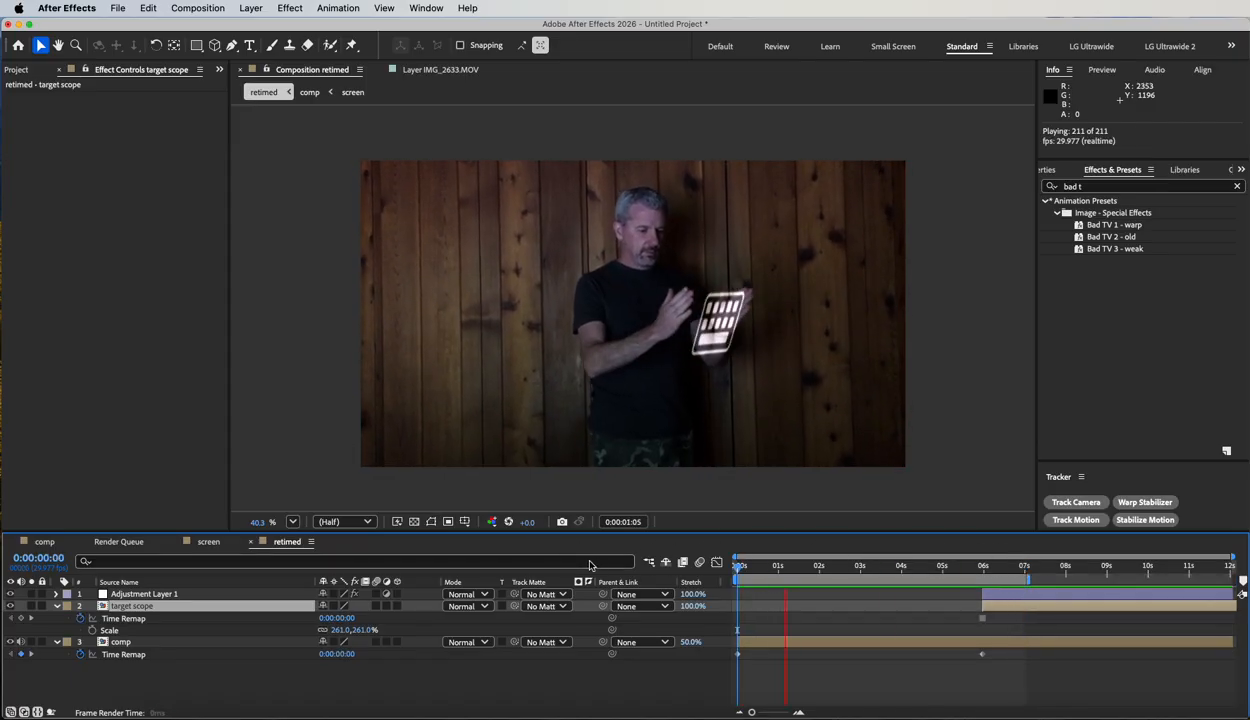